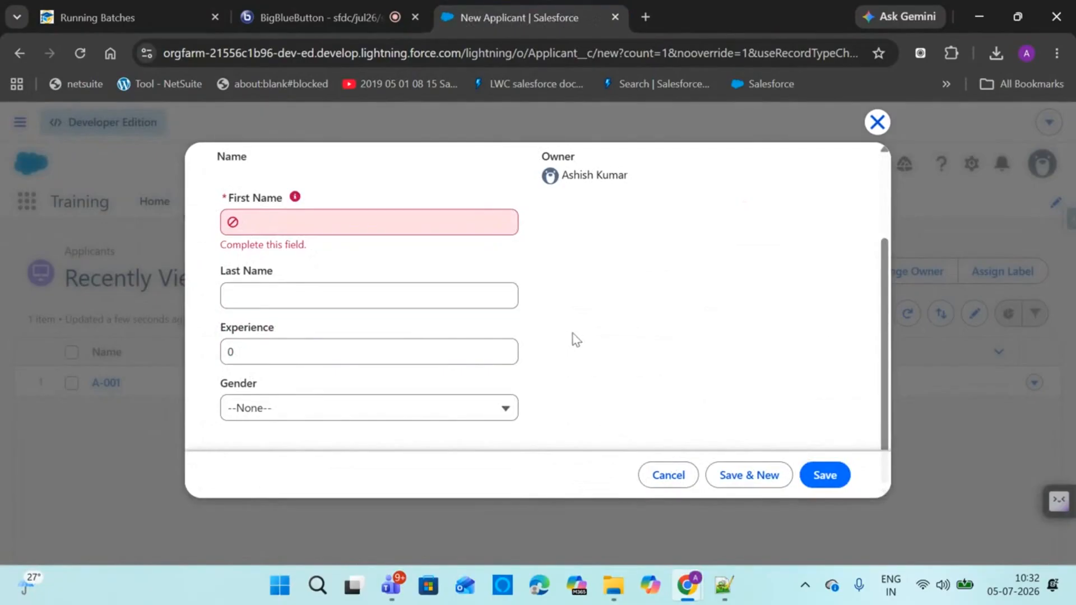
# Check the Applicant field list in Notepad++, then bring up the BigBlueButton meeting
pyautogui.click(723, 585)
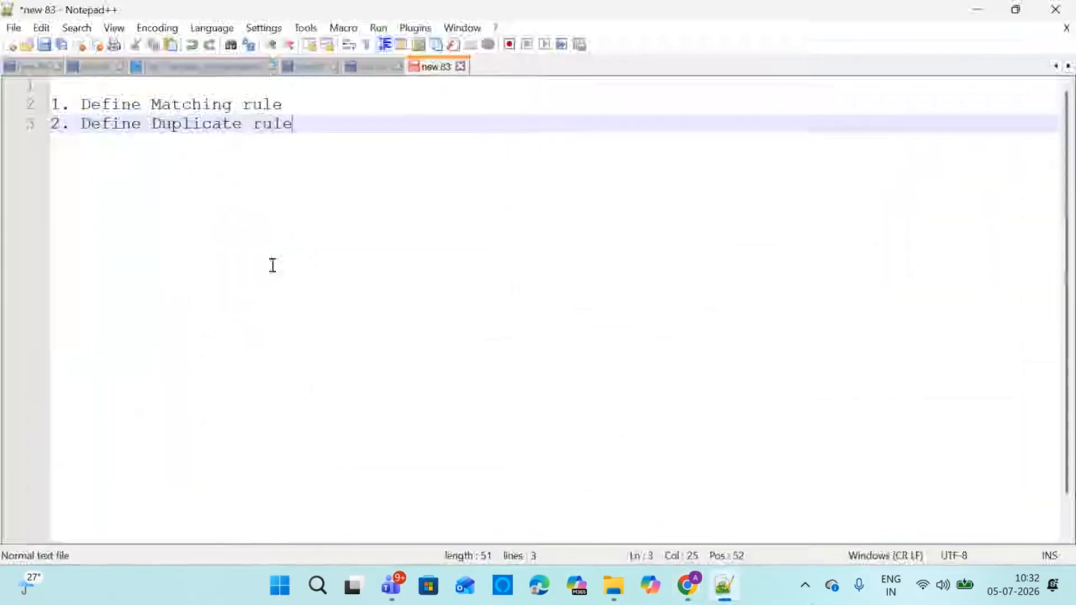
pyautogui.click(374, 69)
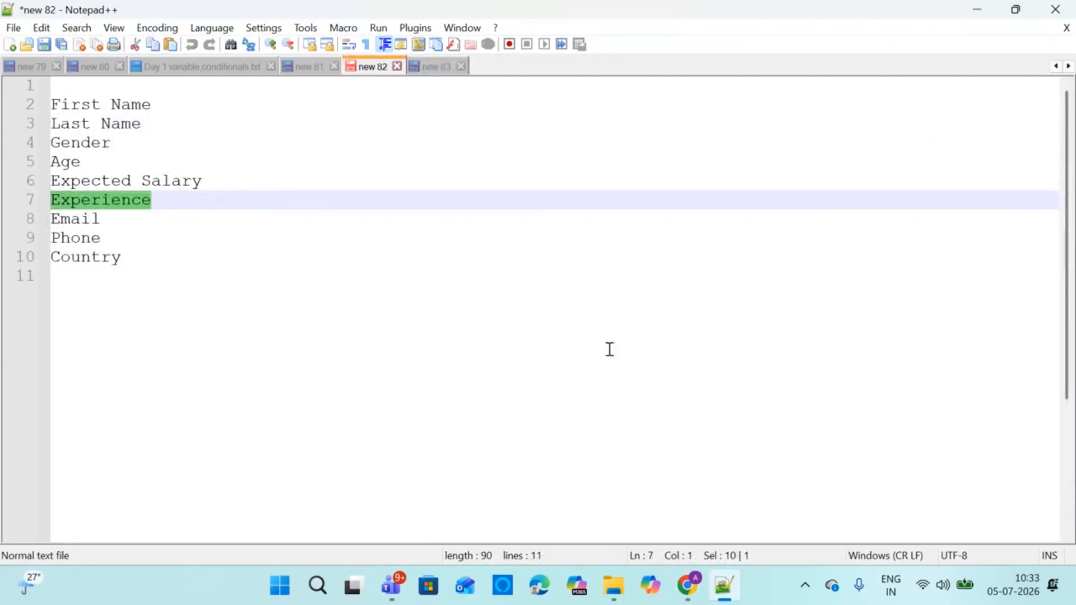
pyautogui.moveTo(685, 593)
pyautogui.click(526, 477)
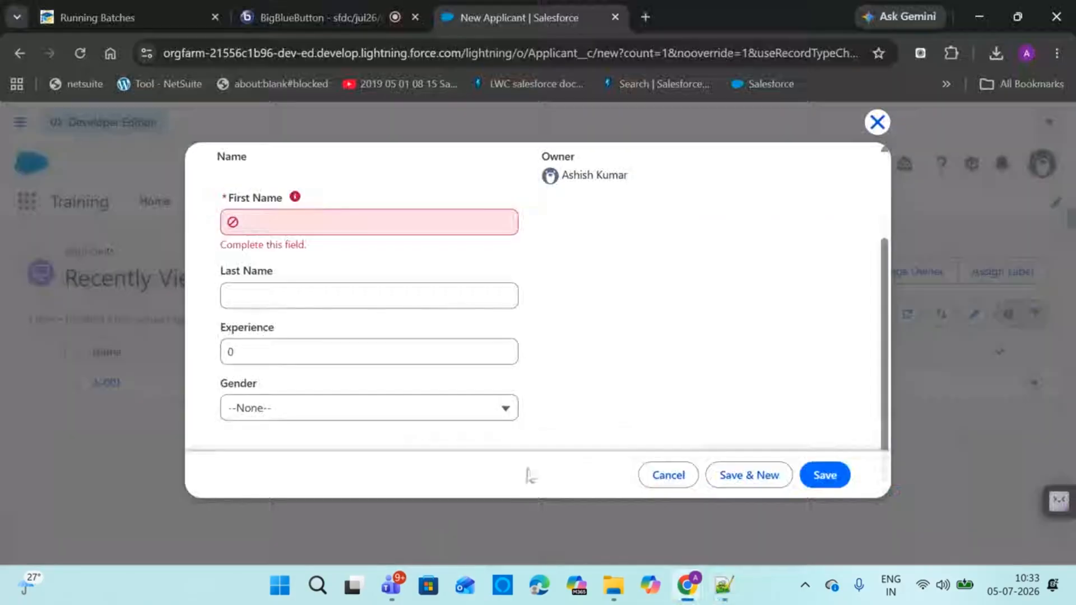
pyautogui.click(352, 16)
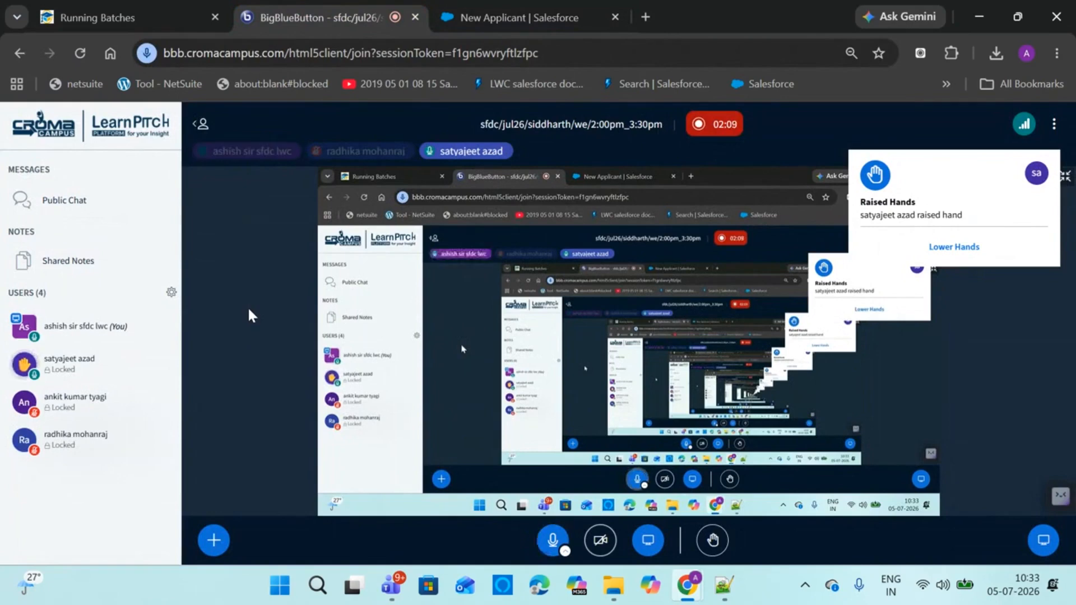
# Return from the BigBlueButton meeting to the Salesforce New Applicant tab
pyautogui.click(478, 18)
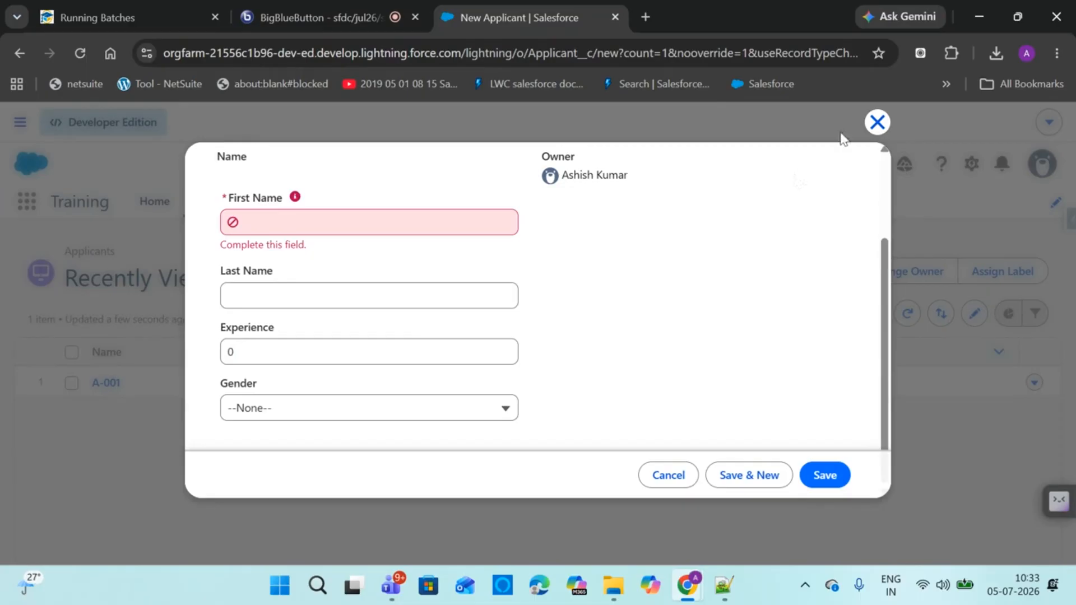
# Discard the unsaved New Applicant form and open the Developer Console from the gear menu
pyautogui.click(877, 122)
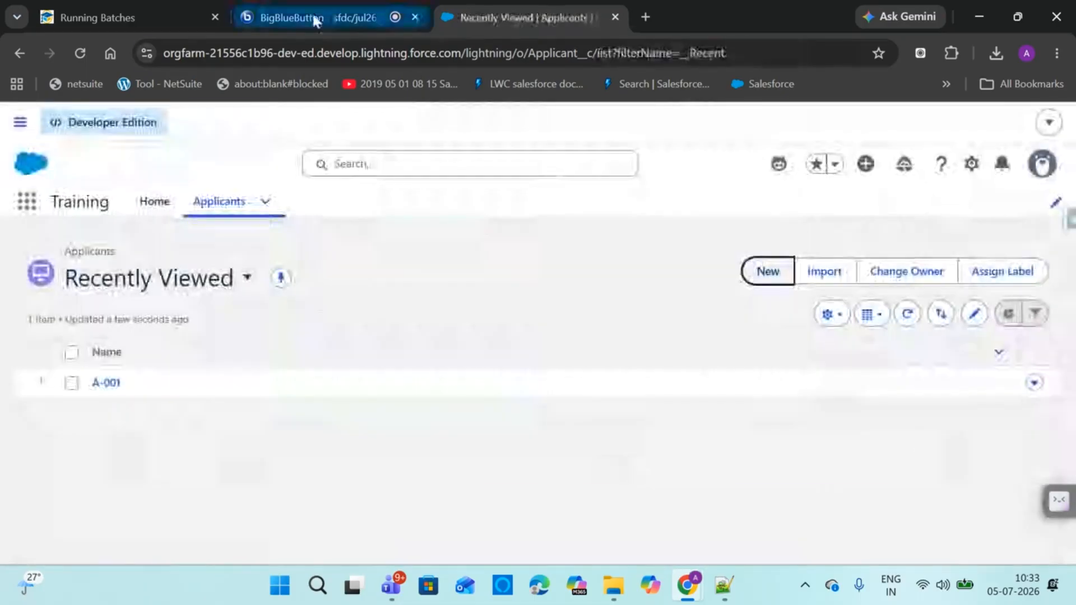
pyautogui.click(311, 17)
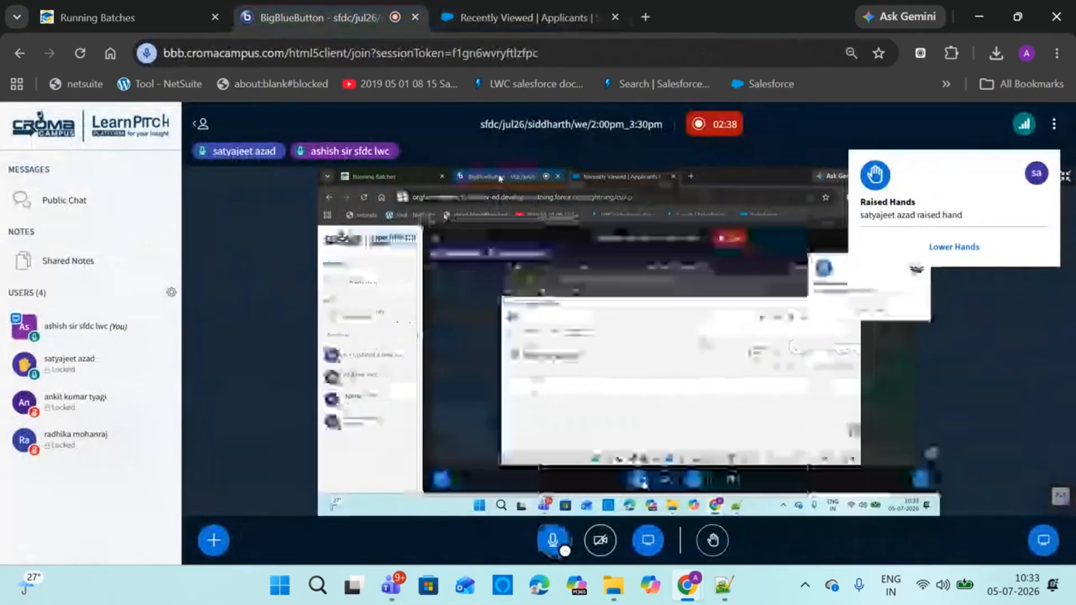
pyautogui.click(525, 26)
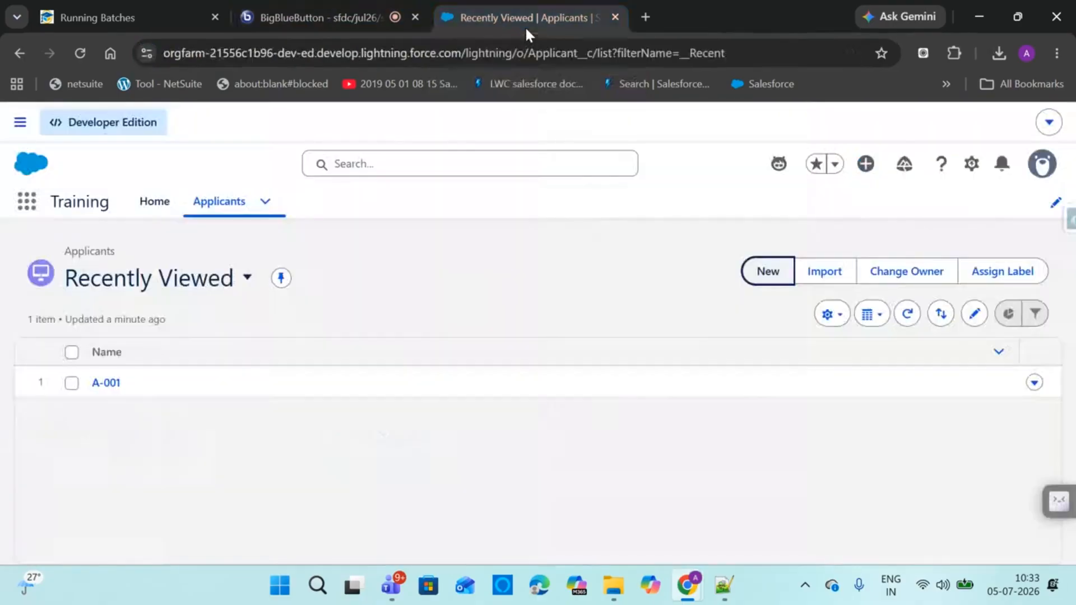
pyautogui.click(966, 168)
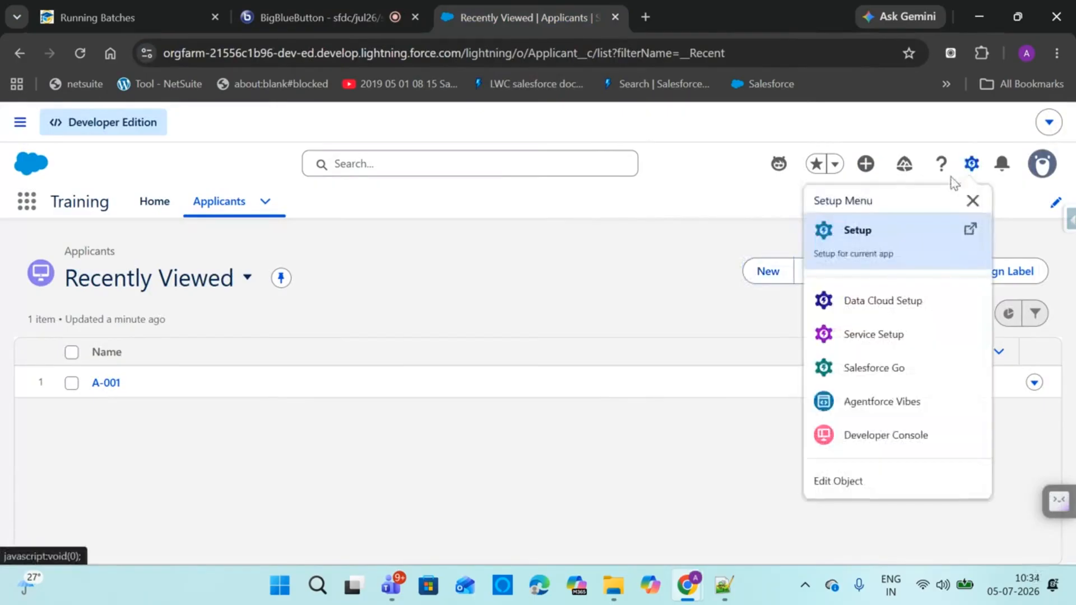
pyautogui.click(885, 441)
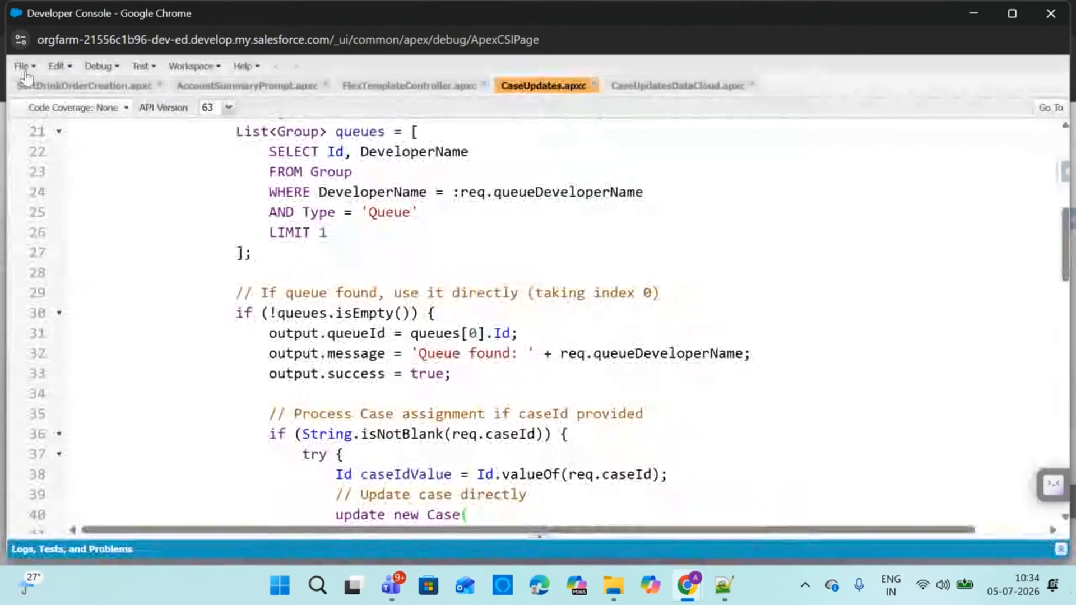
# Select the org's domain in the Applicants page address bar for the notes
pyautogui.moveTo(687, 585)
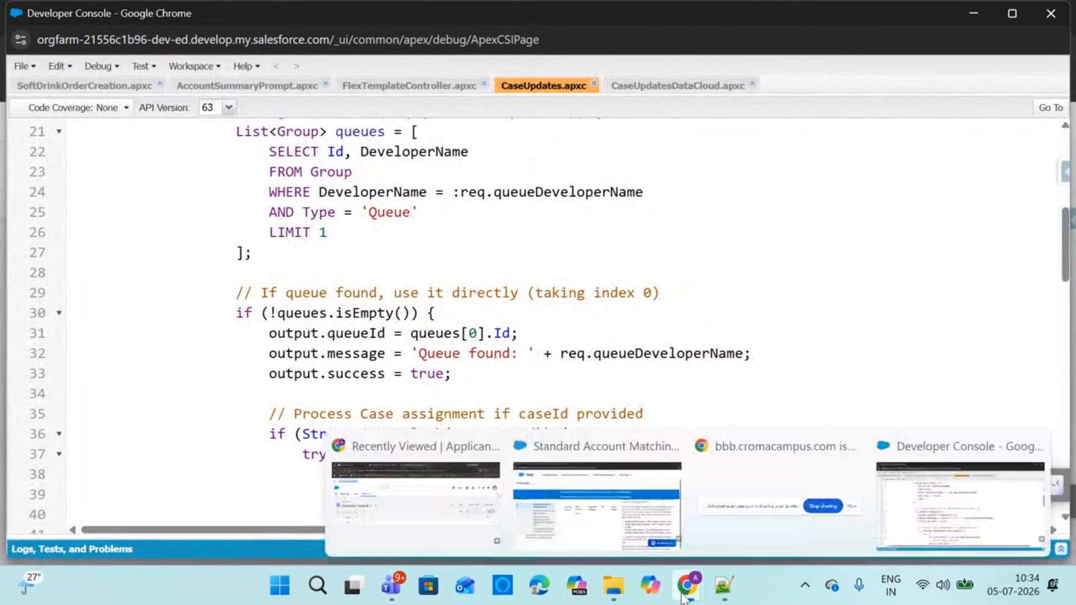
pyautogui.click(464, 506)
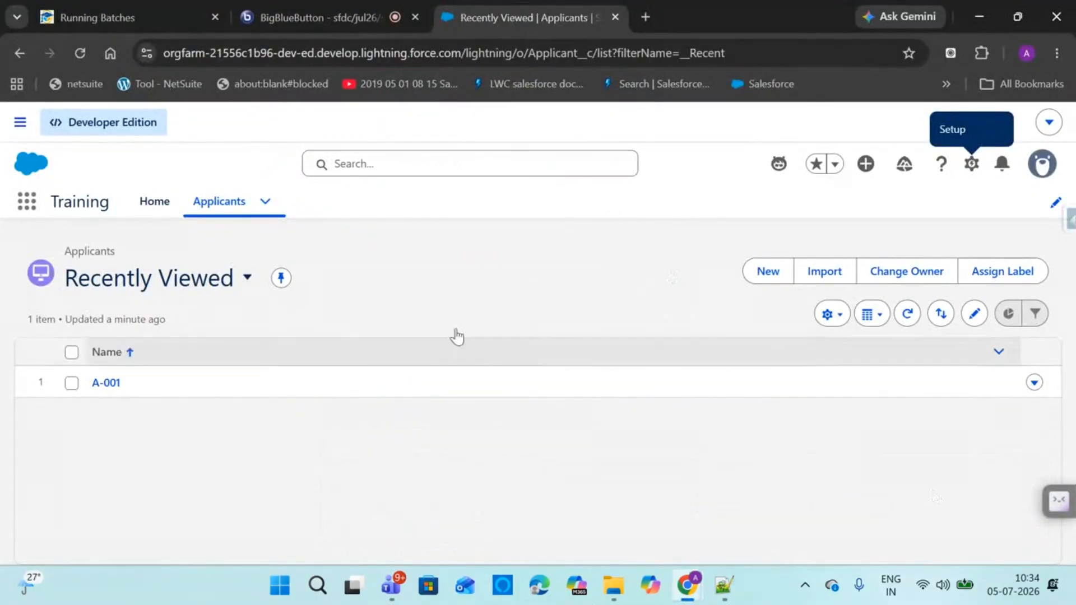
pyautogui.moveTo(463, 53); pyautogui.dragTo(59, 53)
pyautogui.hotkey('ctrl', 'c')
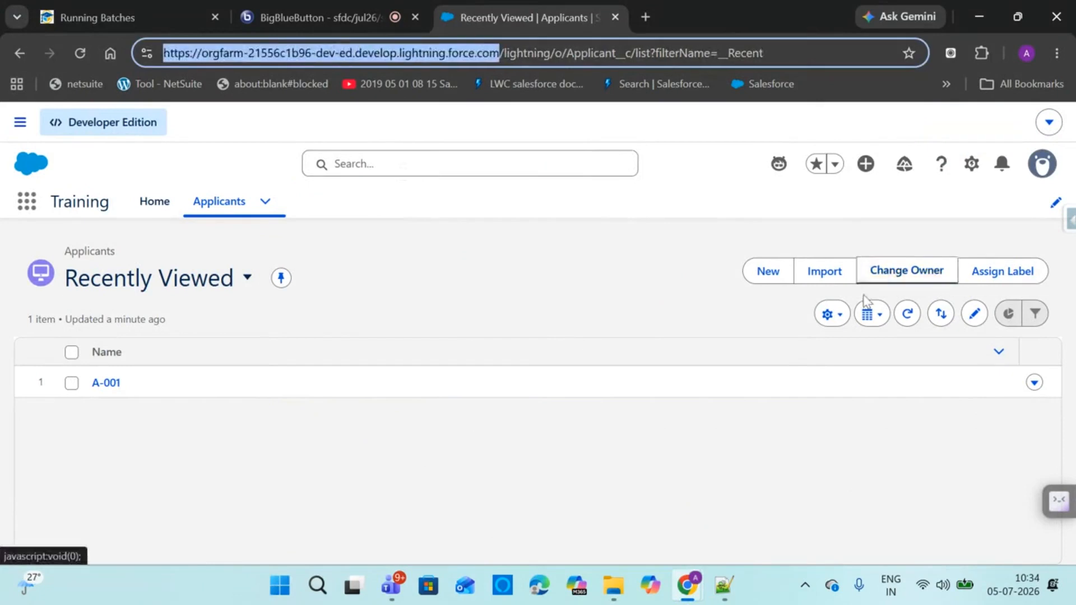
pyautogui.click(723, 588)
# Add line 14 below the fields: the org domain followed by 'apexrest/services/apiU'
pyautogui.click(180, 301)
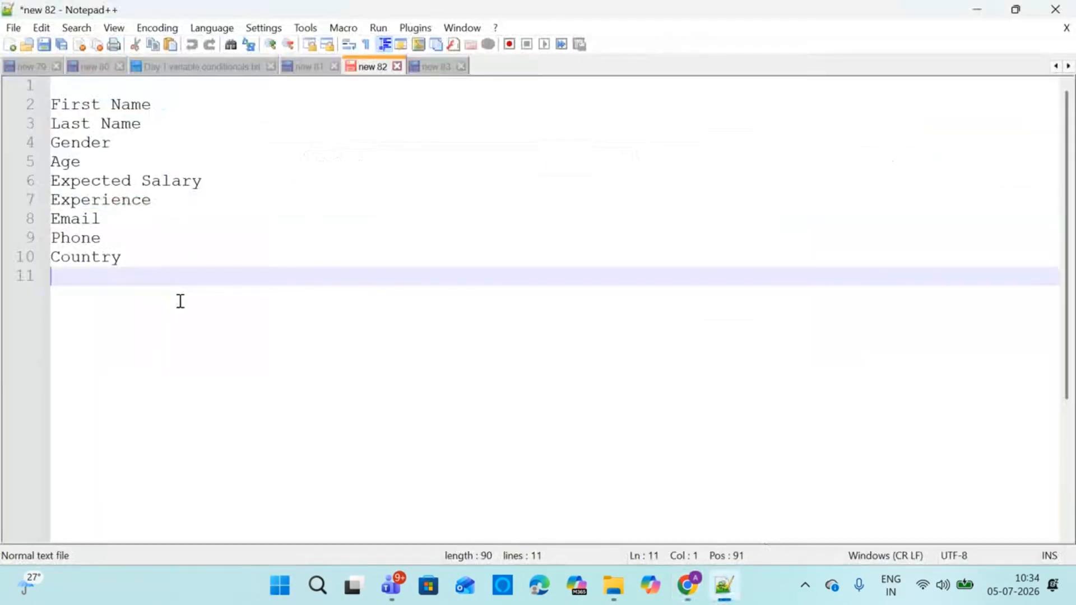
pyautogui.press('Return')
pyautogui.press('Return')
pyautogui.press('Return')
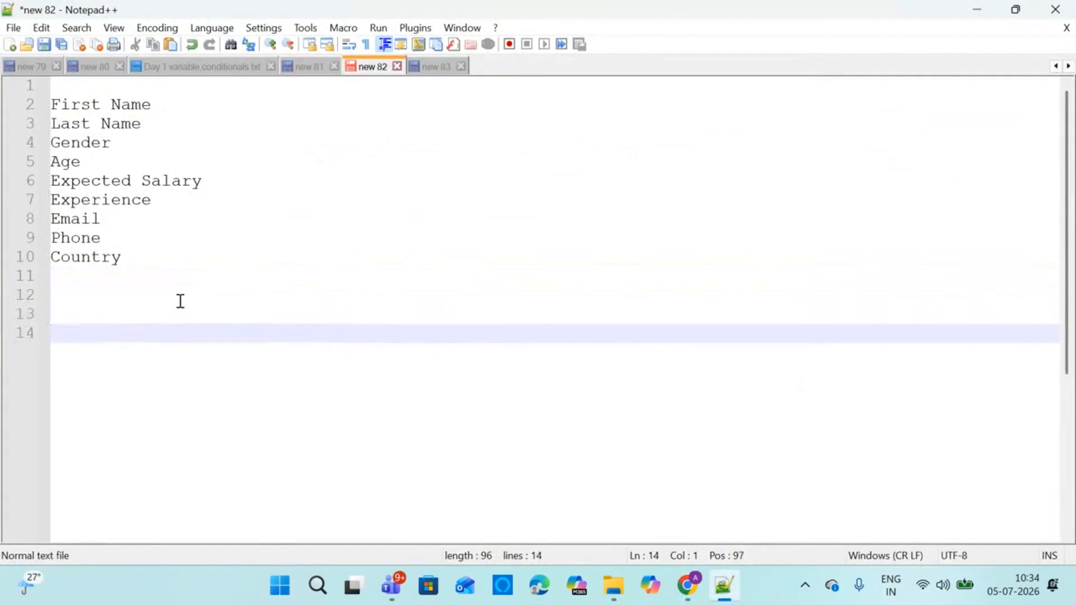
pyautogui.hotkey('ctrl', 'v')
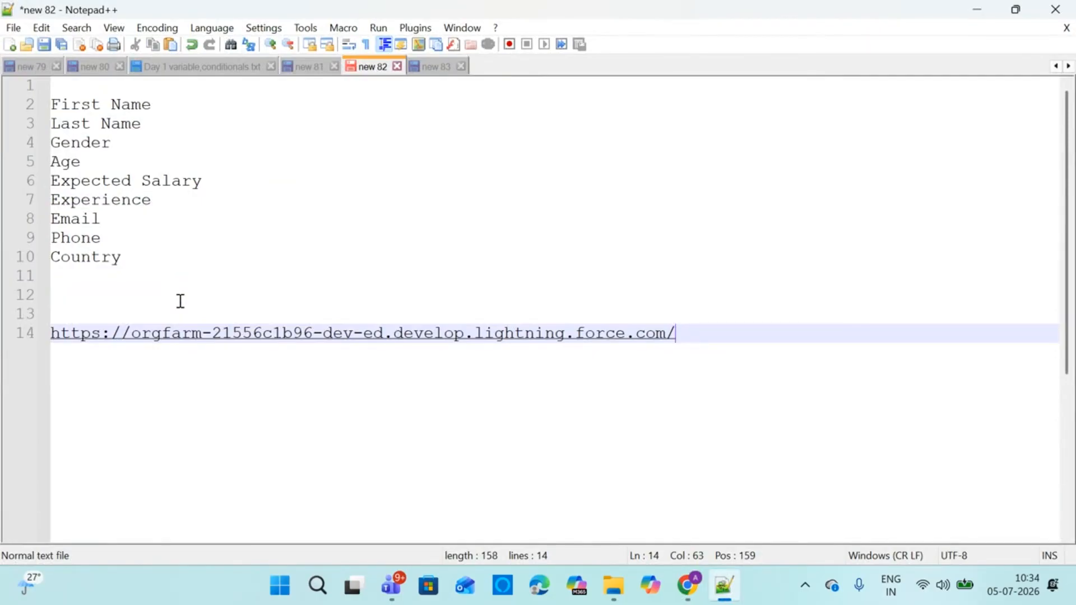
pyautogui.write('apexrest/se')
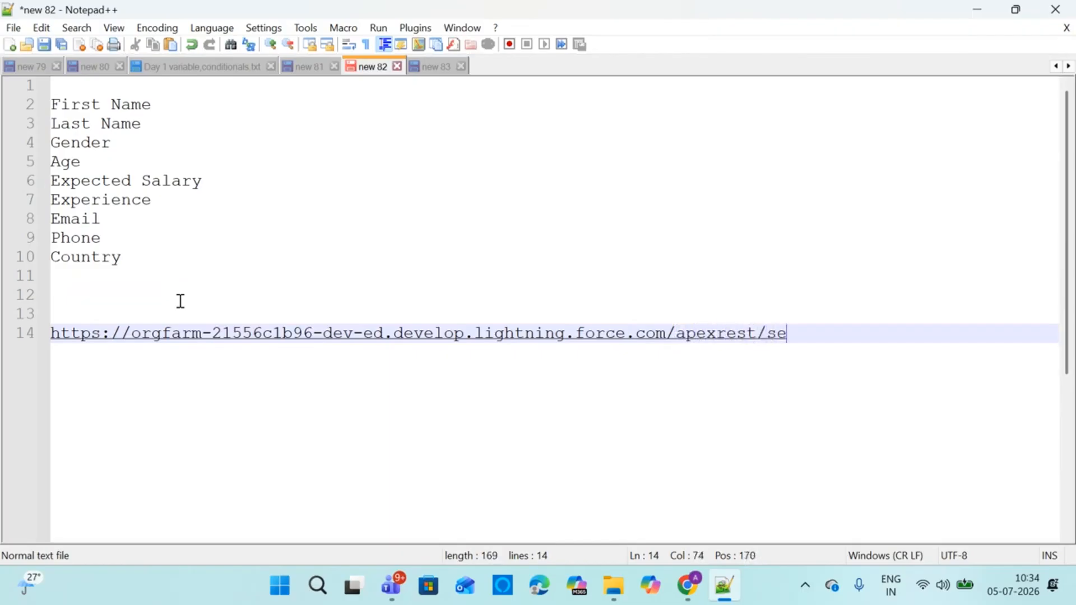
pyautogui.write('rvices/')
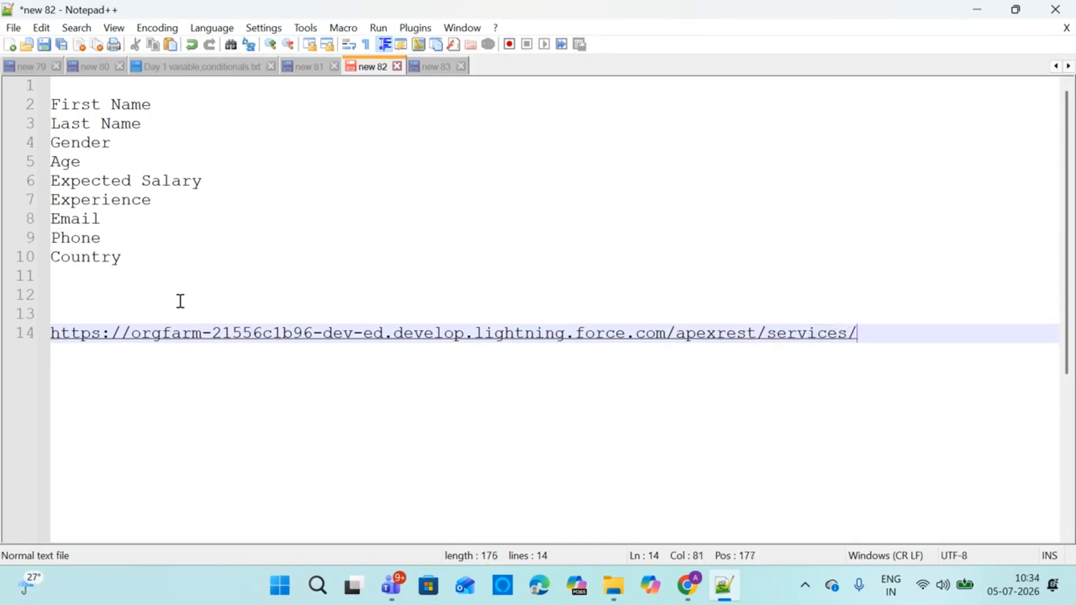
pyautogui.write('apiUrl')
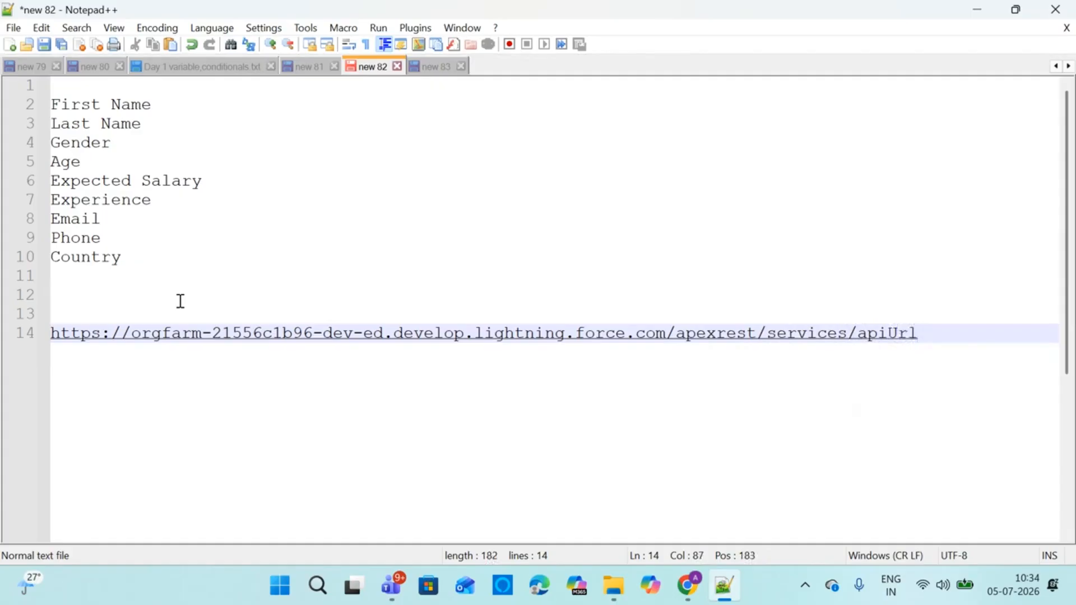
pyautogui.press('BackSpace')
pyautogui.press('BackSpace')
# Open Setup in its own tab, filter Quick Find to 'app man', and open a blank tab
pyautogui.moveTo(687, 586)
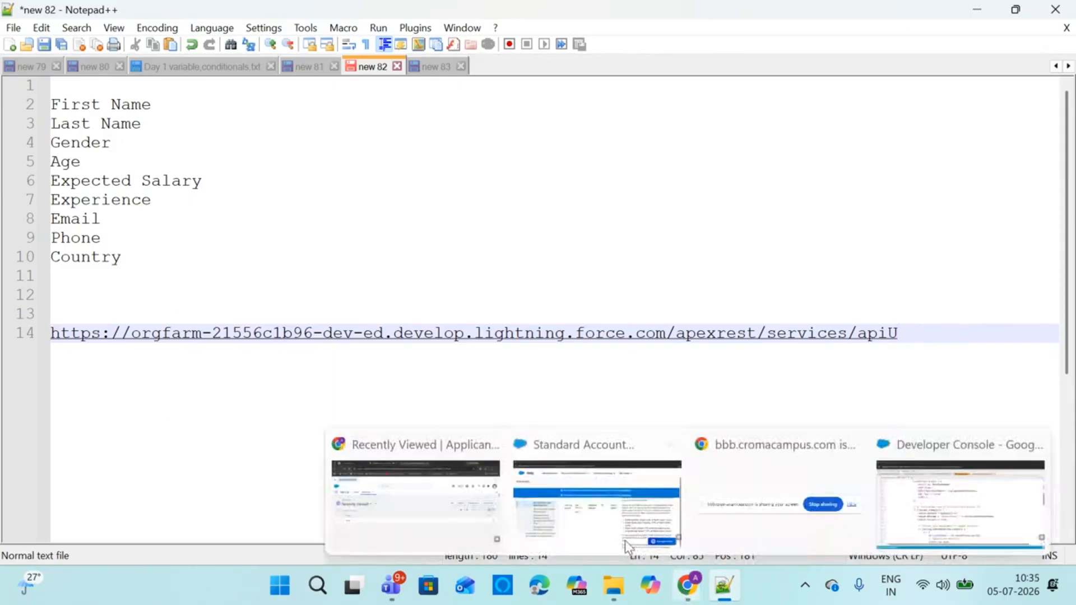
pyautogui.click(625, 540)
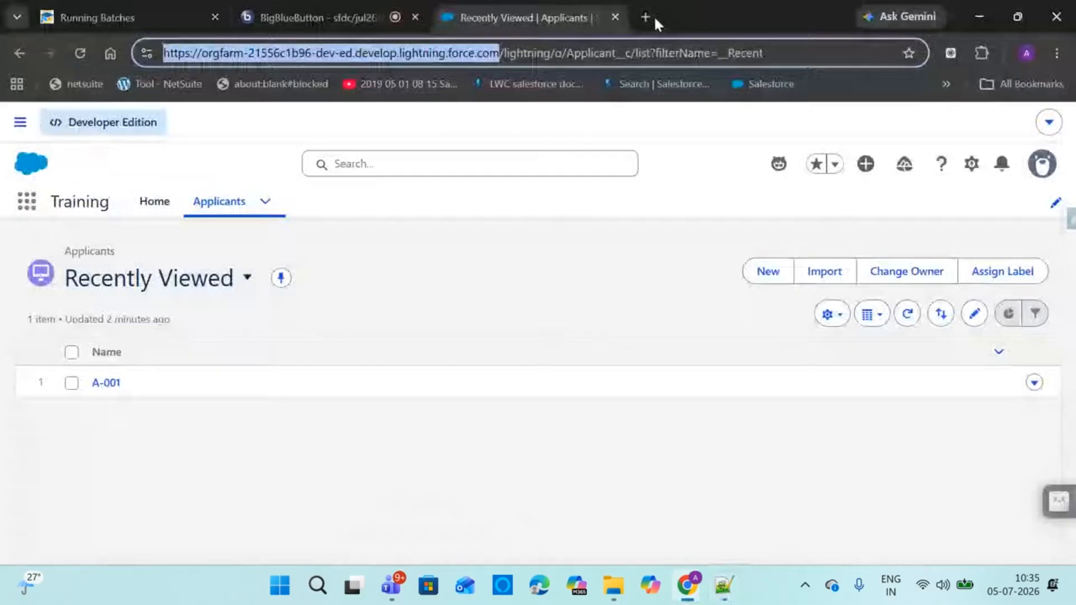
pyautogui.click(968, 164)
pyautogui.click(845, 233)
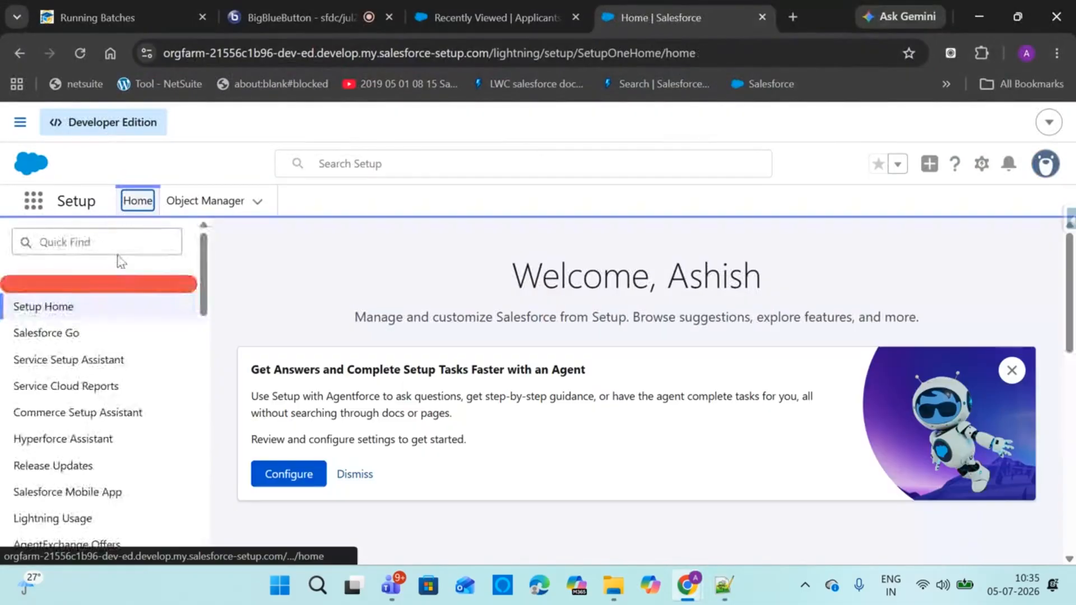
pyautogui.click(109, 241)
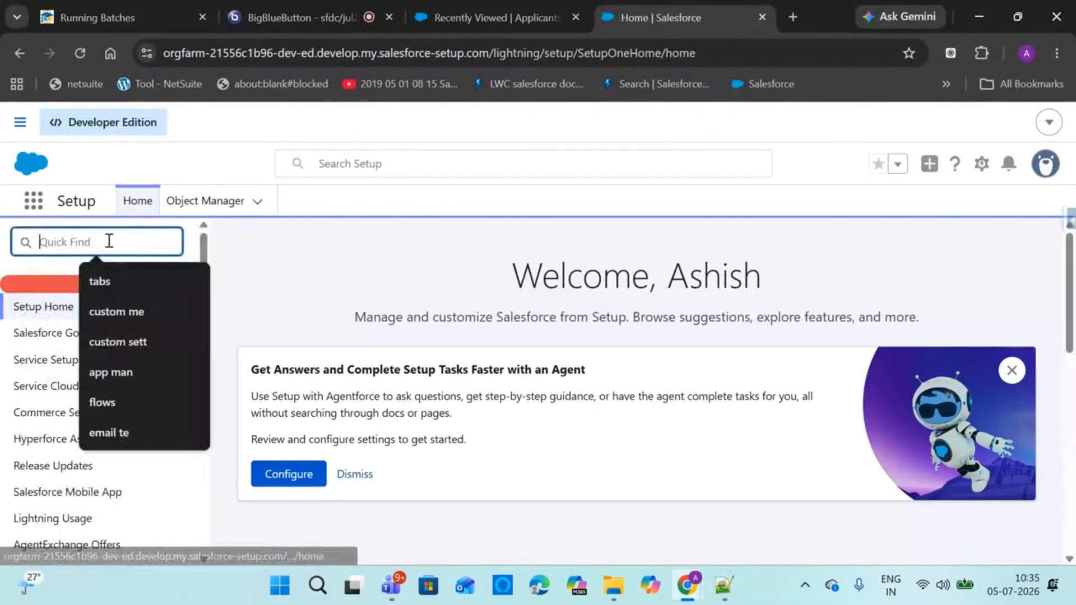
pyautogui.write('app man')
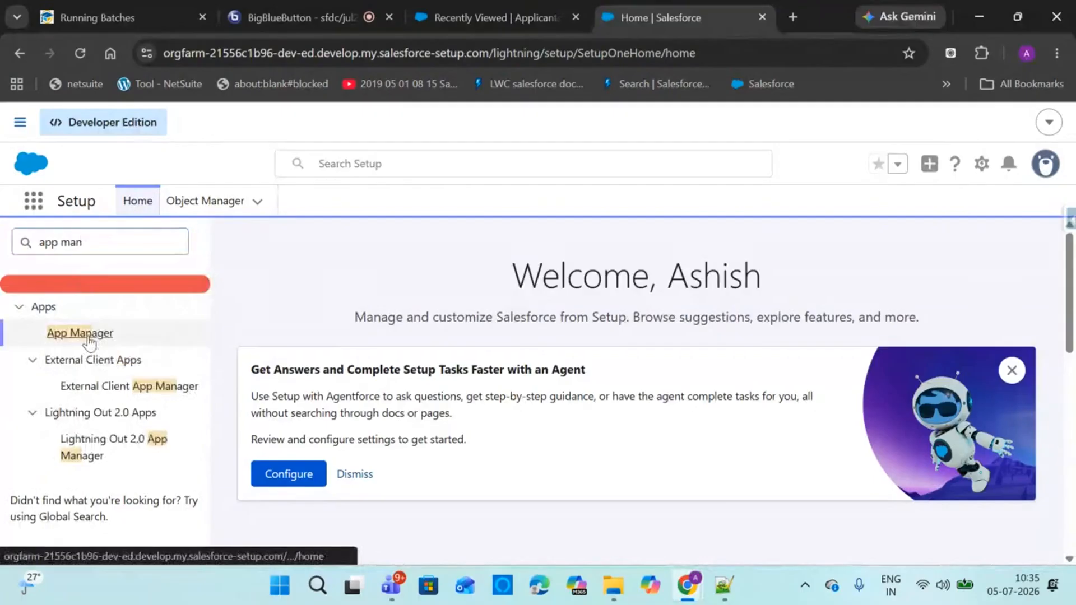
pyautogui.click(792, 17)
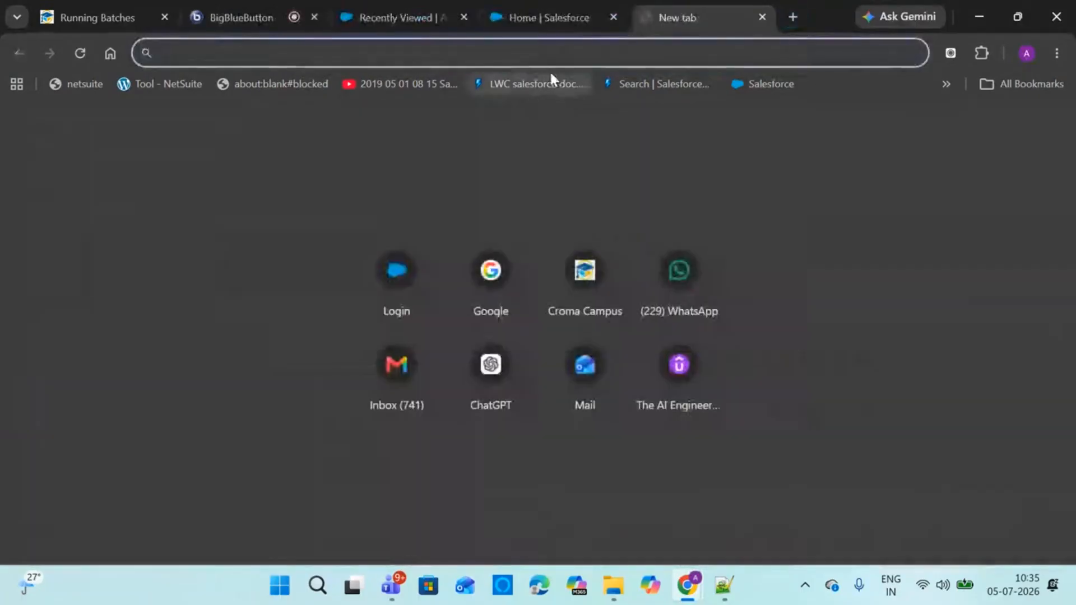
# Go to the Salesforce login page via 'lo', correct the username and submit the password
pyautogui.write('lo')
pyautogui.press('Return')
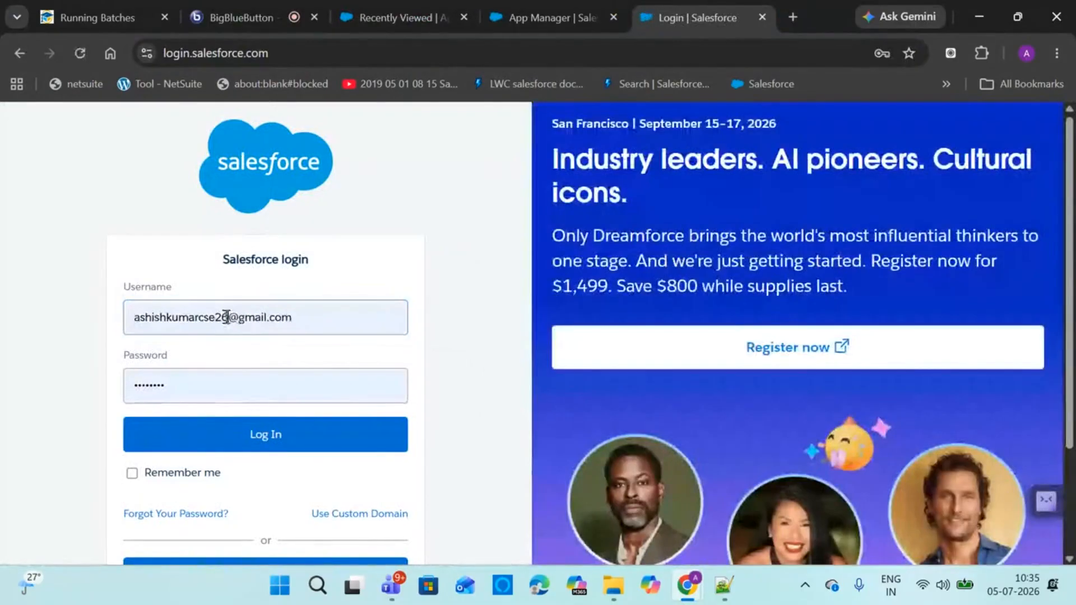
pyautogui.click(227, 317)
pyautogui.press('BackSpace')
pyautogui.press('BackSpace')
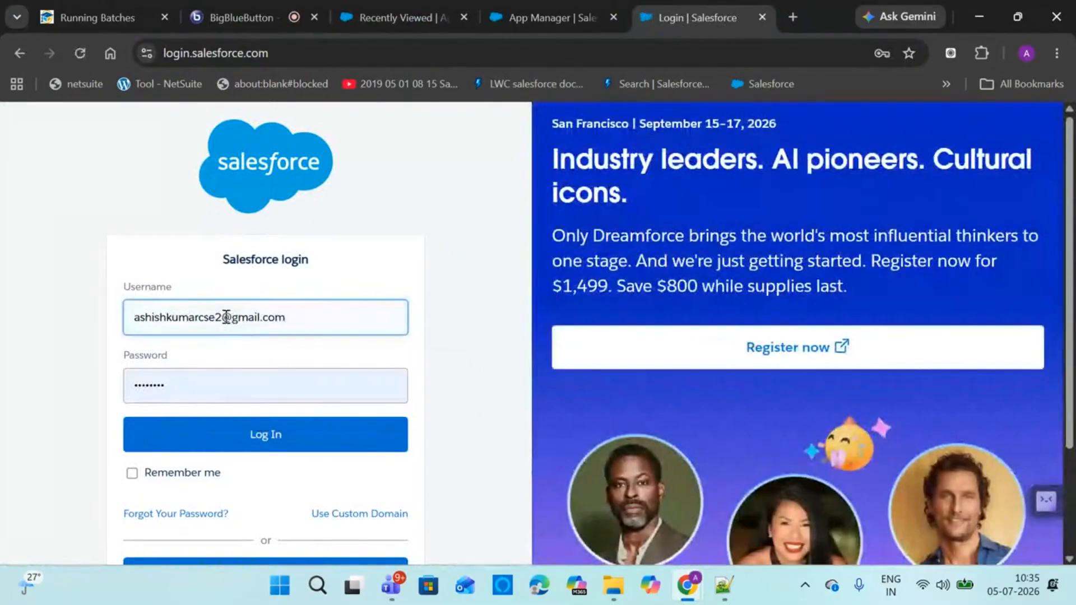
pyautogui.write('a')
pyautogui.press('Tab')
pyautogui.write('••••••••••')
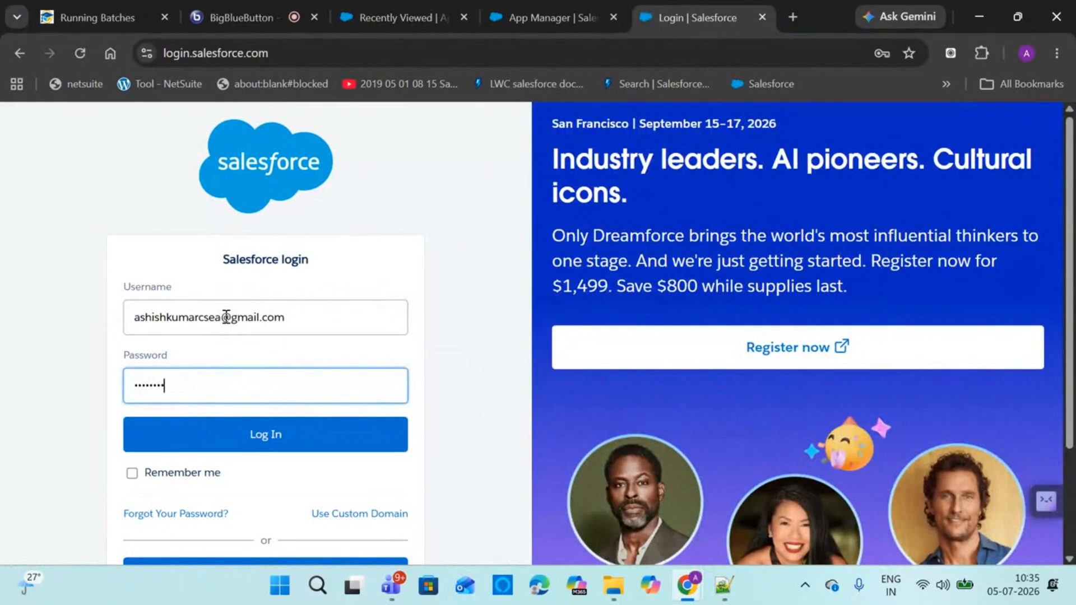
pyautogui.write('••••••')
pyautogui.press('Return')
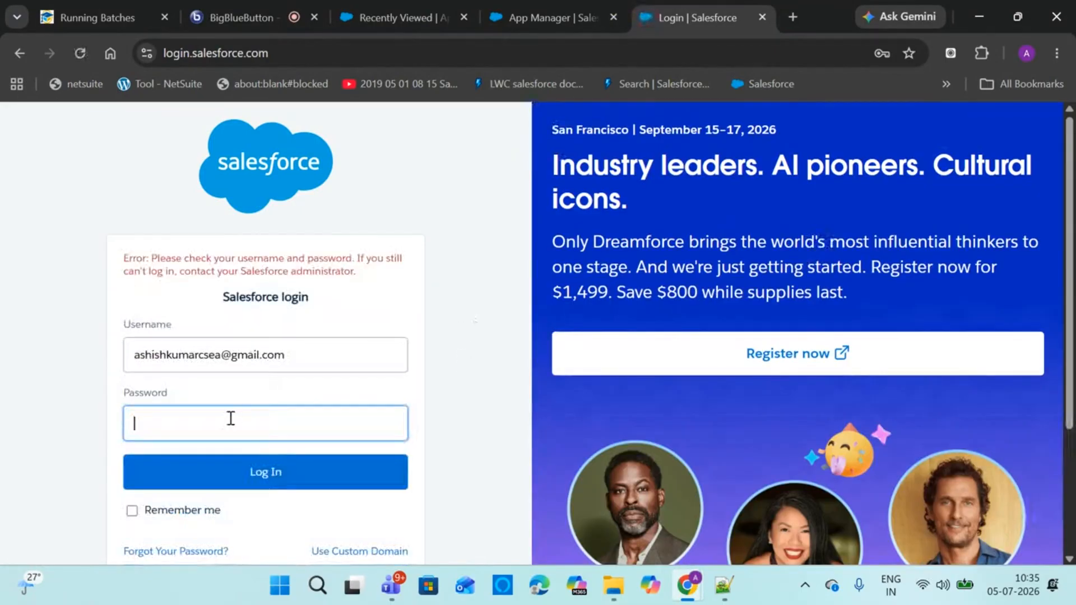
# Re-enter the password and retry Log In until the sign-in succeeds
pyautogui.write('••••••••••••')
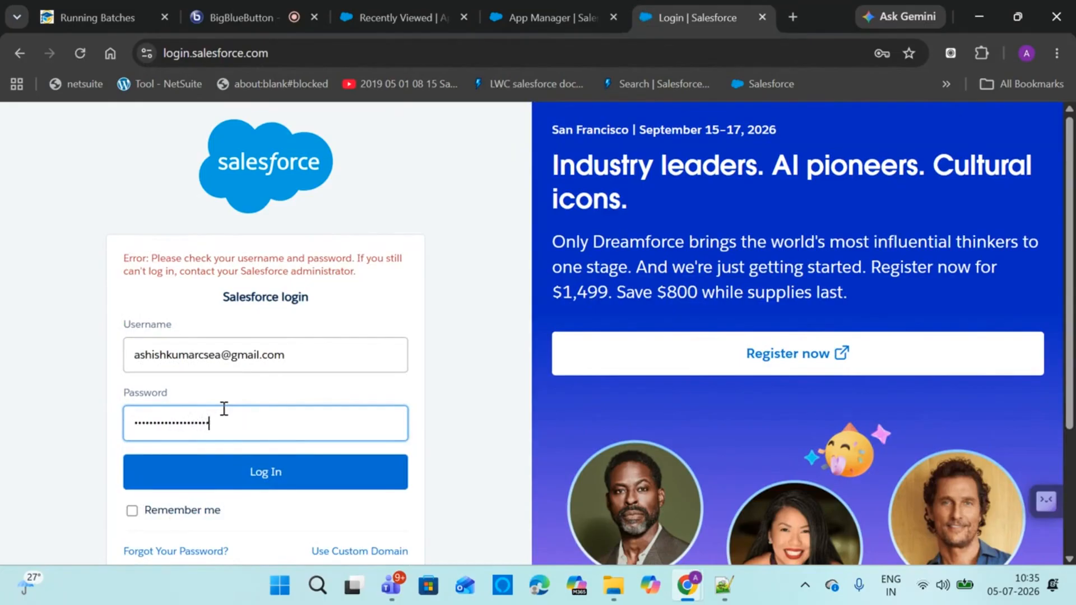
pyautogui.click(243, 483)
pyautogui.write('••••••')
pyautogui.click(204, 482)
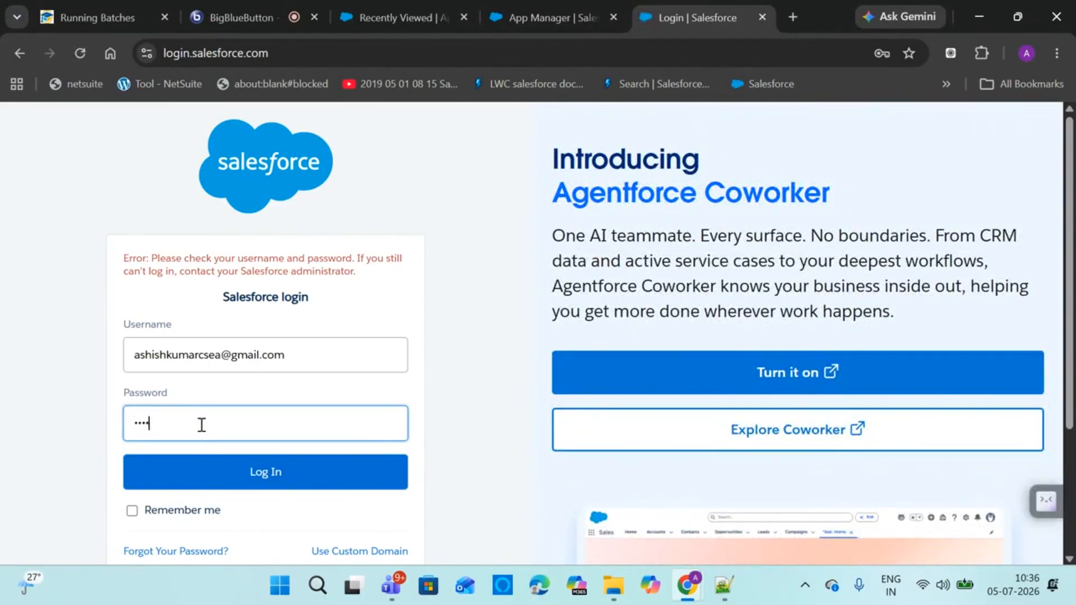
pyautogui.write('*')
pyautogui.click(222, 474)
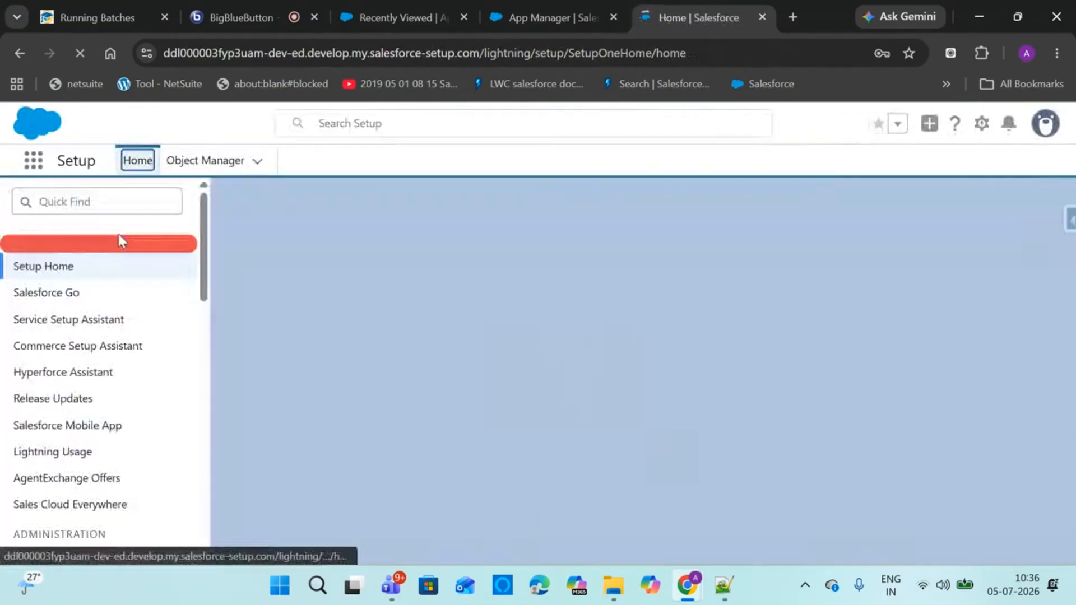
# Open App Manager by searching 'app ma' in Setup Quick Find
pyautogui.click(111, 246)
pyautogui.write('PP')
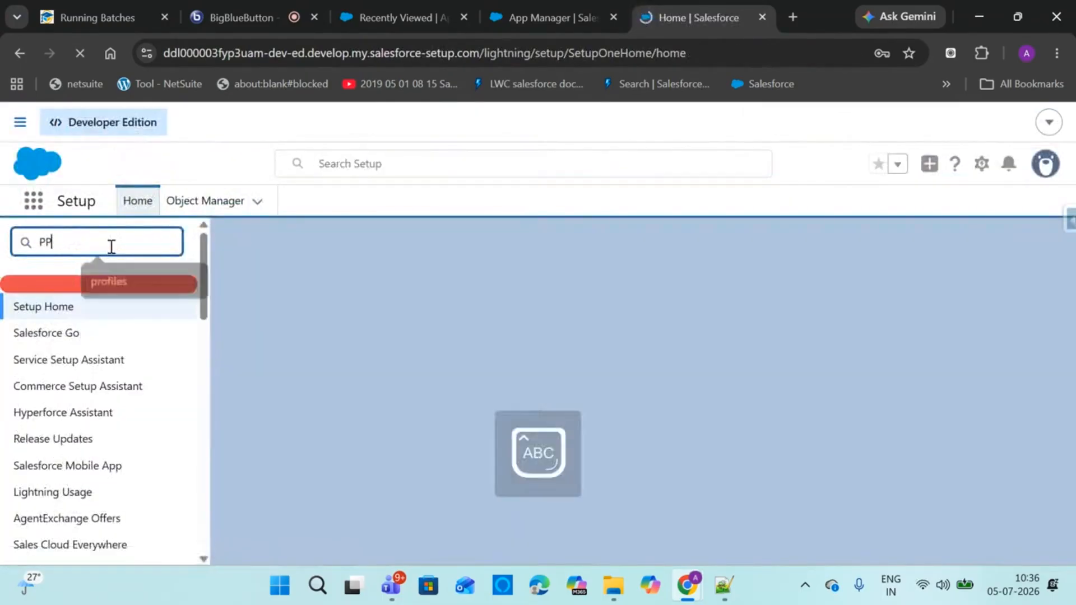
pyautogui.press('BackSpace')
pyautogui.press('BackSpace')
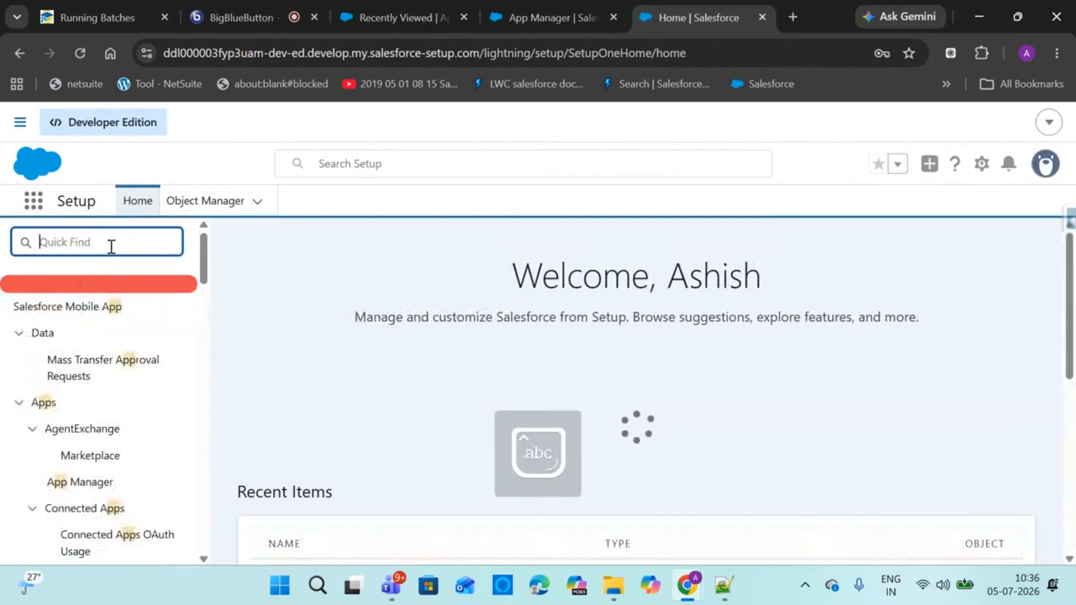
pyautogui.write('app ma')
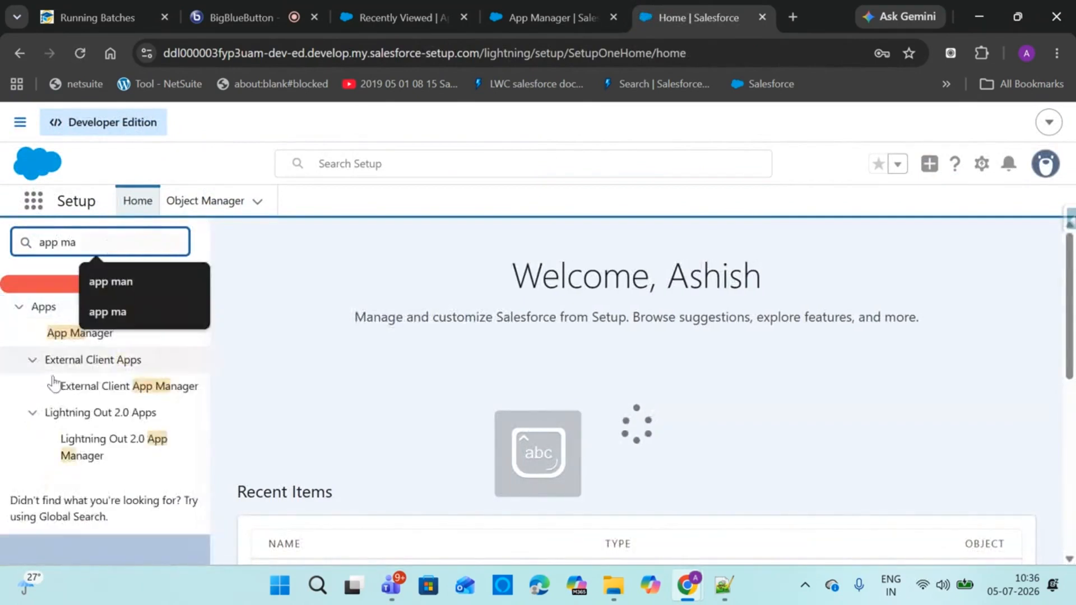
pyautogui.click(65, 335)
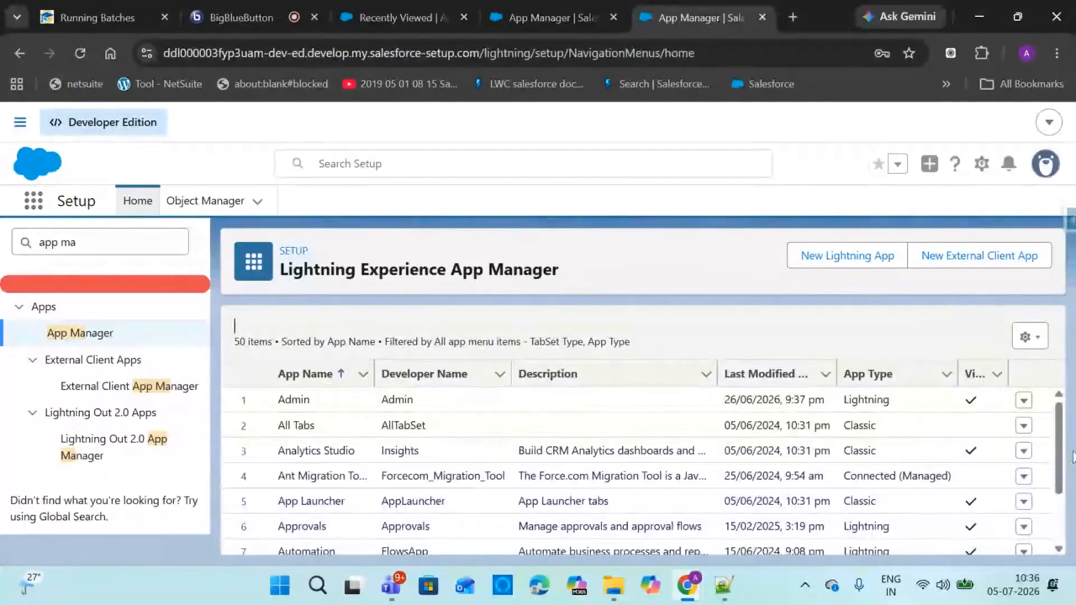
# Find 'connec' on the page, scroll to TestApp and choose View from its row menu
pyautogui.hotkey('ctrl', 'f')
pyautogui.write('conn')
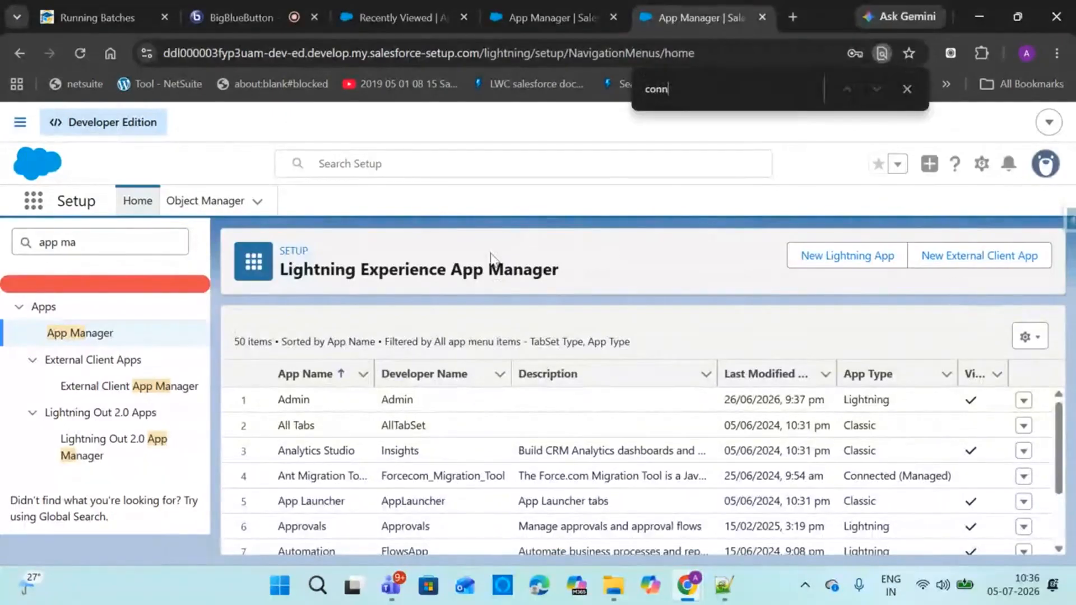
pyautogui.write('ec')
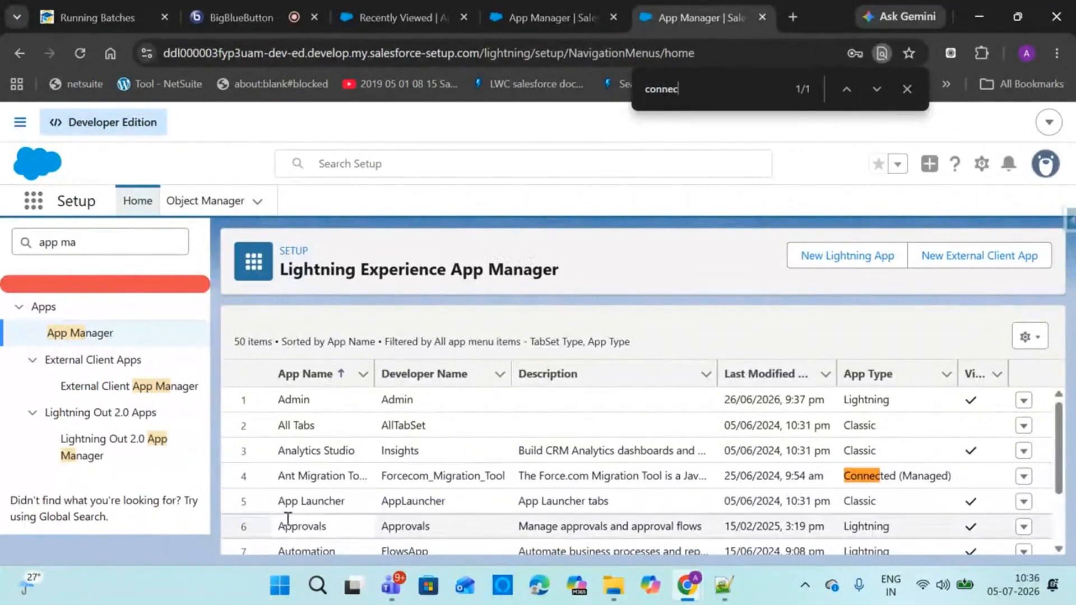
pyautogui.scroll(-4, 1058, 510)
pyautogui.scroll(-2, 1057, 510)
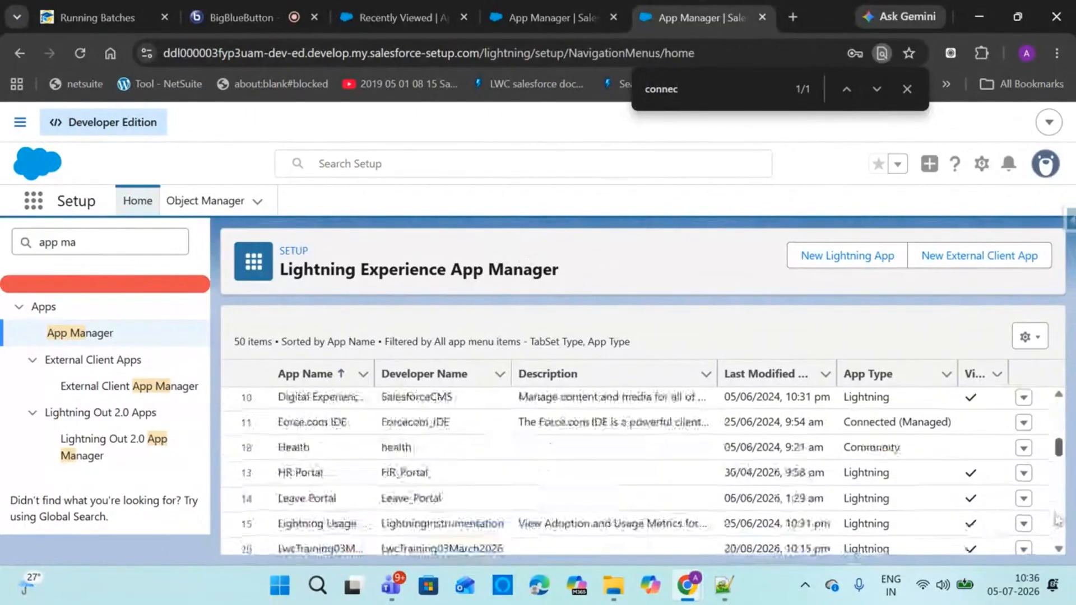
pyautogui.moveTo(1060, 452); pyautogui.dragTo(1063, 535)
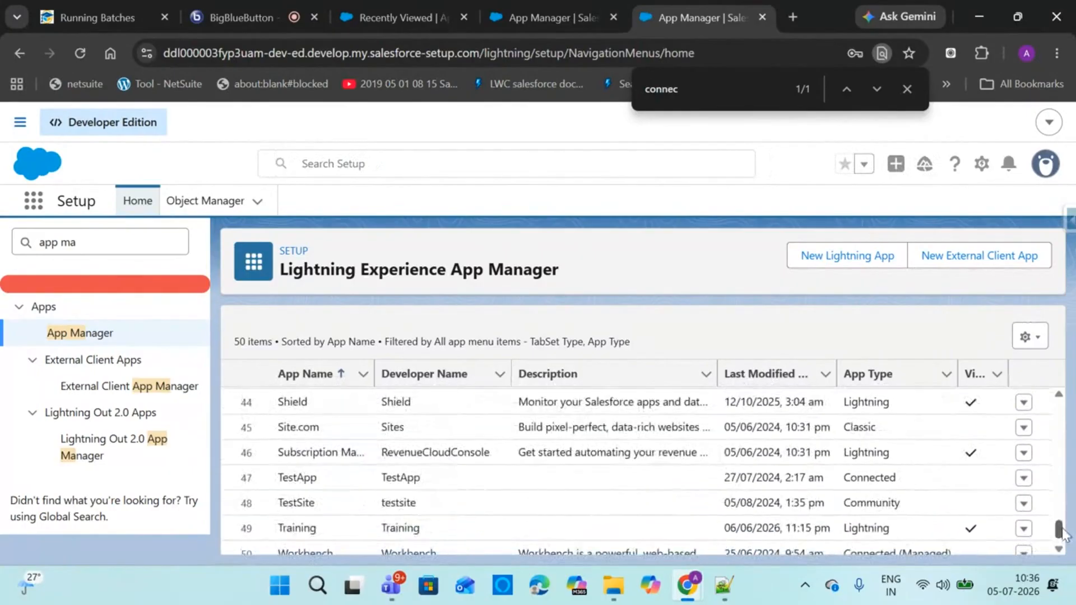
pyautogui.click(1024, 479)
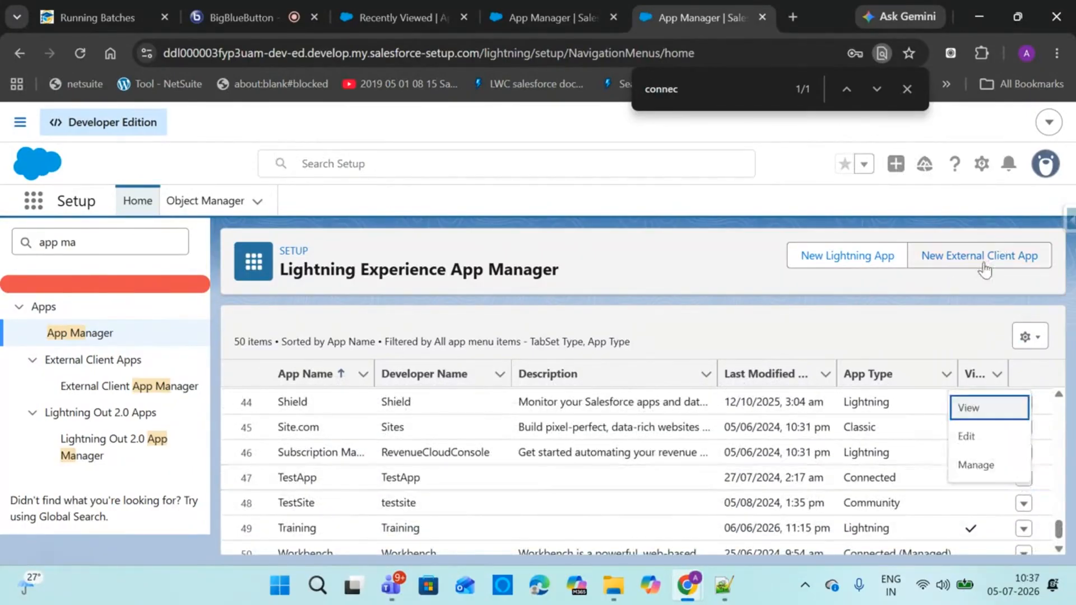
pyautogui.click(984, 409)
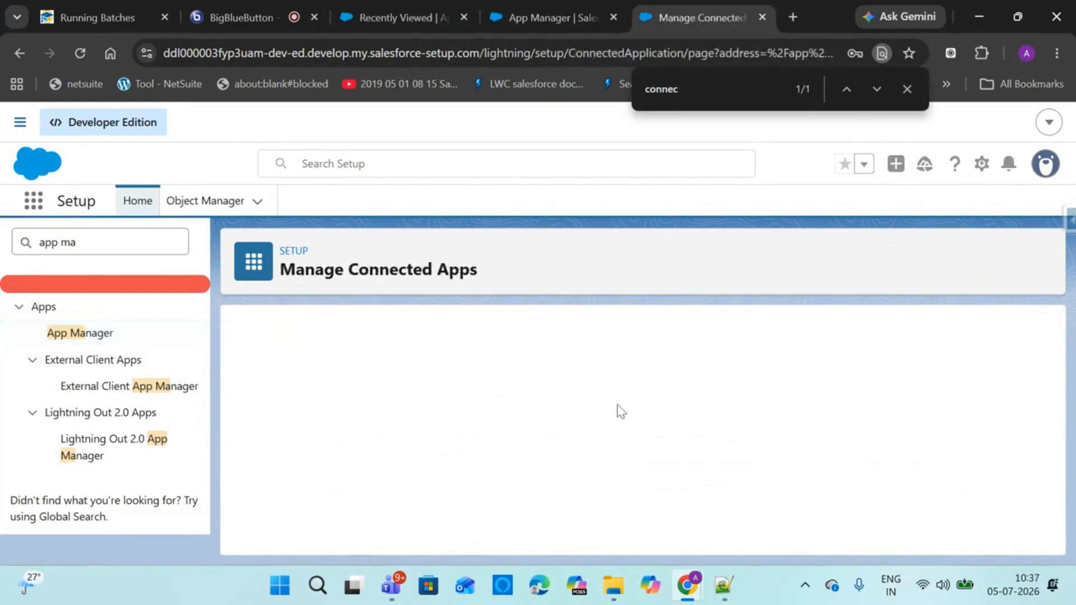
# Scroll to TestApp's OAuth settings and request its consumer key and secret
pyautogui.moveTo(1048, 348); pyautogui.dragTo(1015, 391)
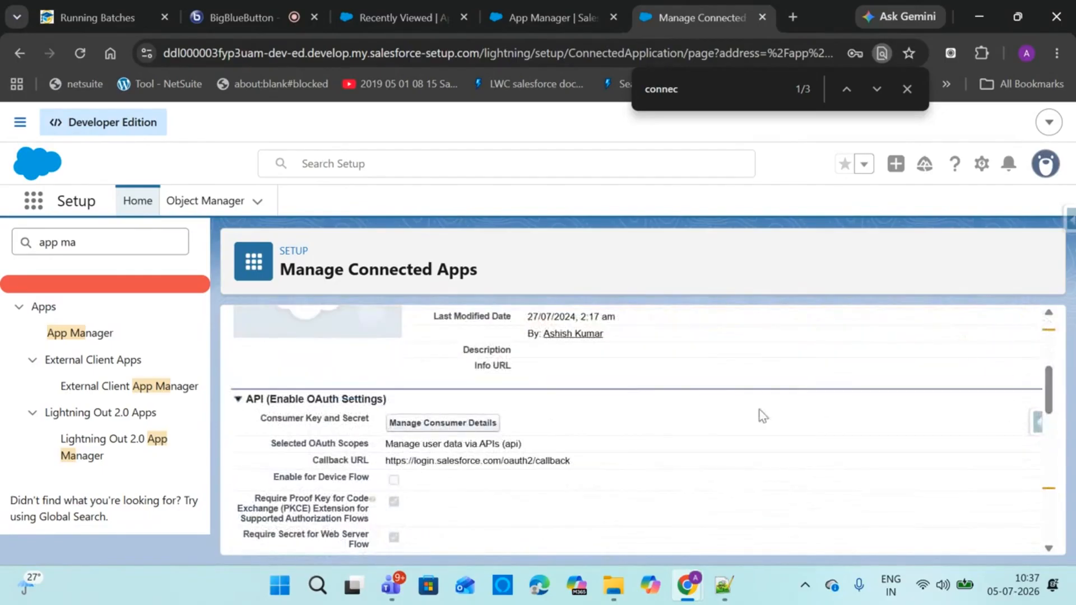
pyautogui.click(442, 424)
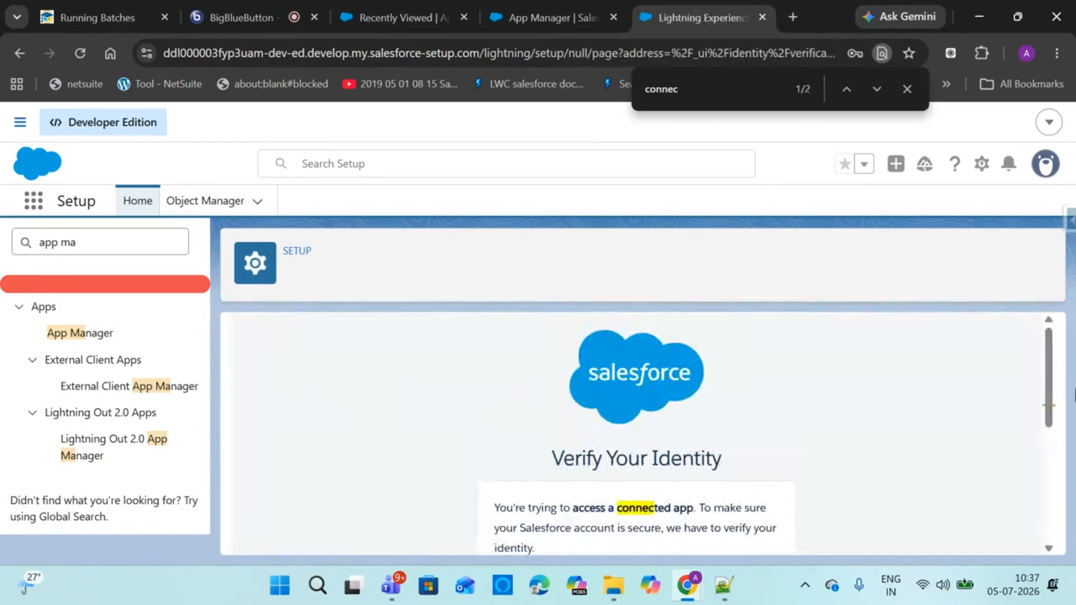
# Pass the identity check by submitting the emailed verification code
pyautogui.scroll(-4, 784, 426)
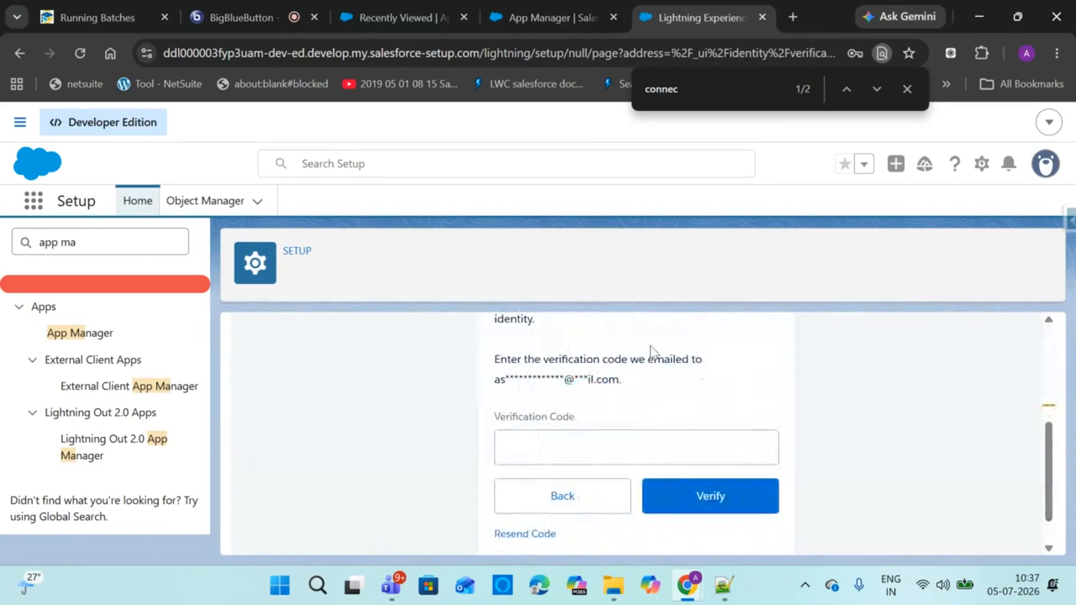
pyautogui.click(568, 447)
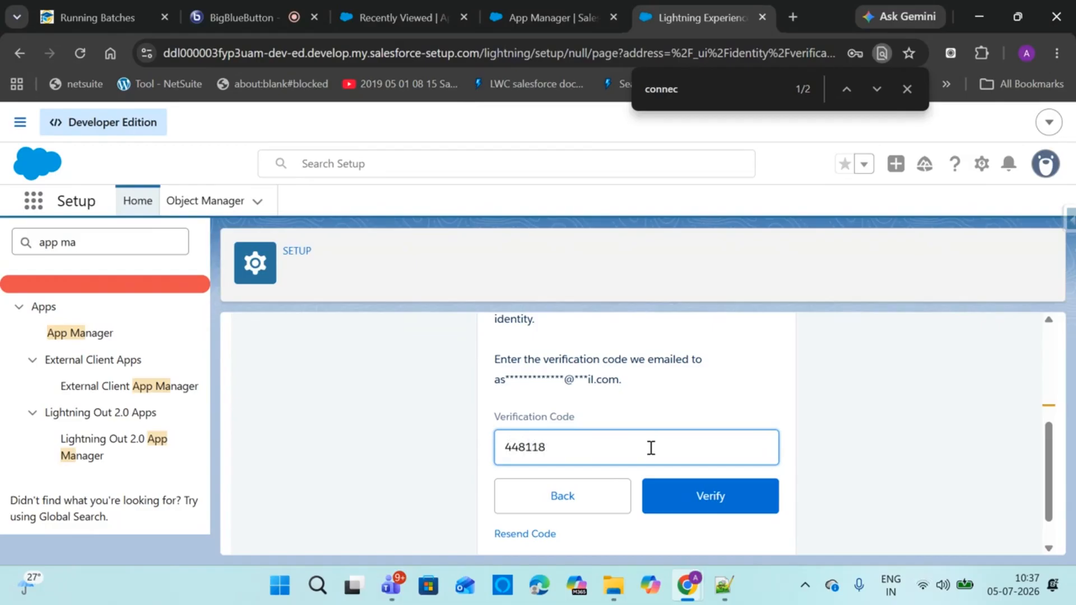
pyautogui.click(674, 507)
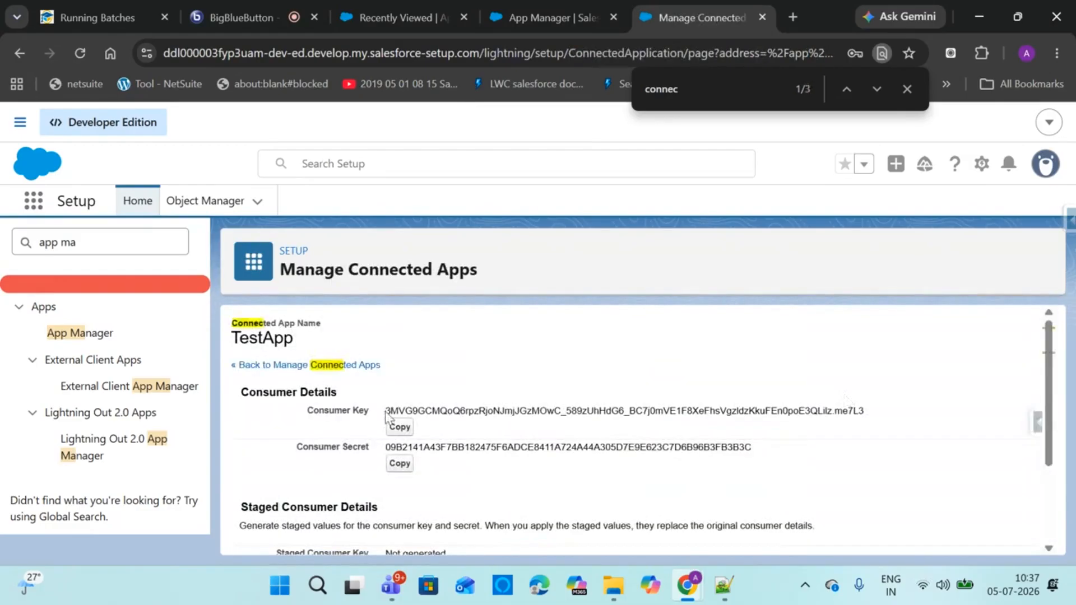
# Select TestApp's Consumer Key and Consumer Secret, then close the find bar and connected-app tab
pyautogui.moveTo(386, 412); pyautogui.dragTo(702, 421)
pyautogui.click(775, 441)
pyautogui.moveTo(779, 448); pyautogui.dragTo(328, 459)
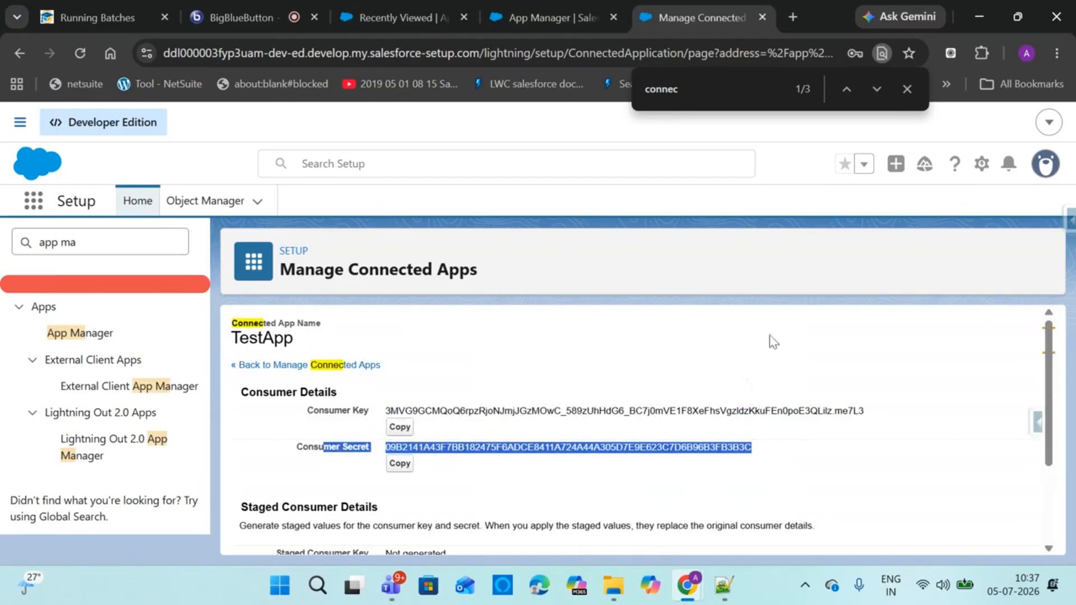
pyautogui.moveTo(693, 577)
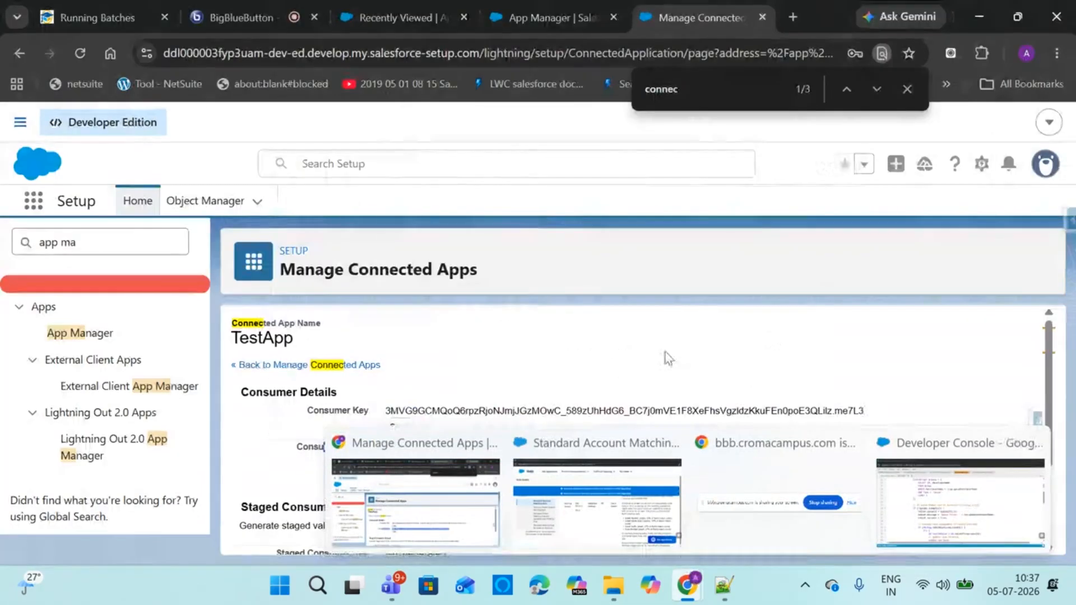
pyautogui.click(907, 89)
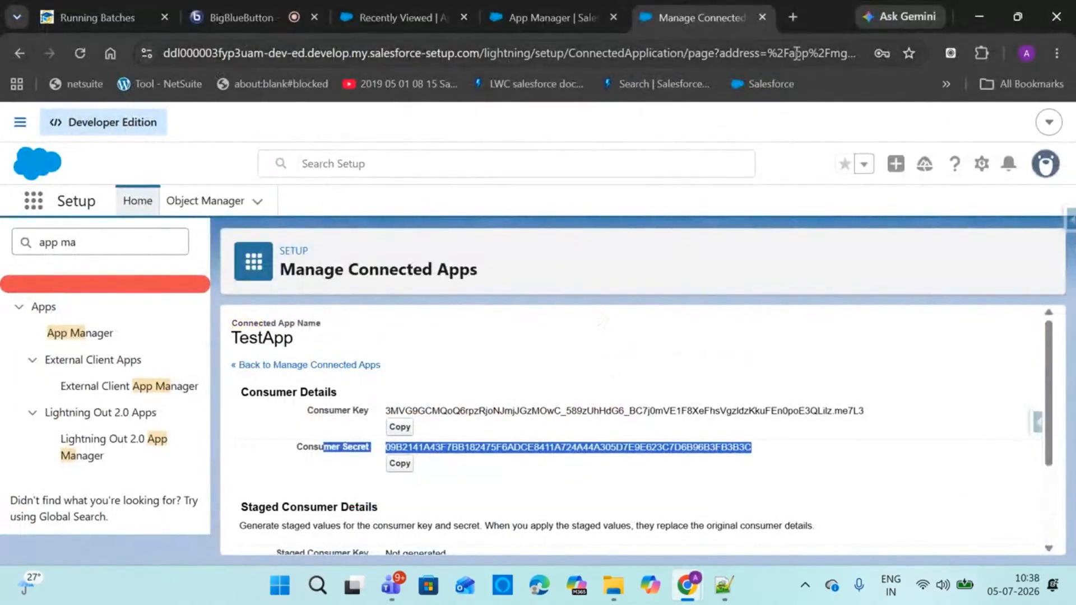
pyautogui.click(762, 17)
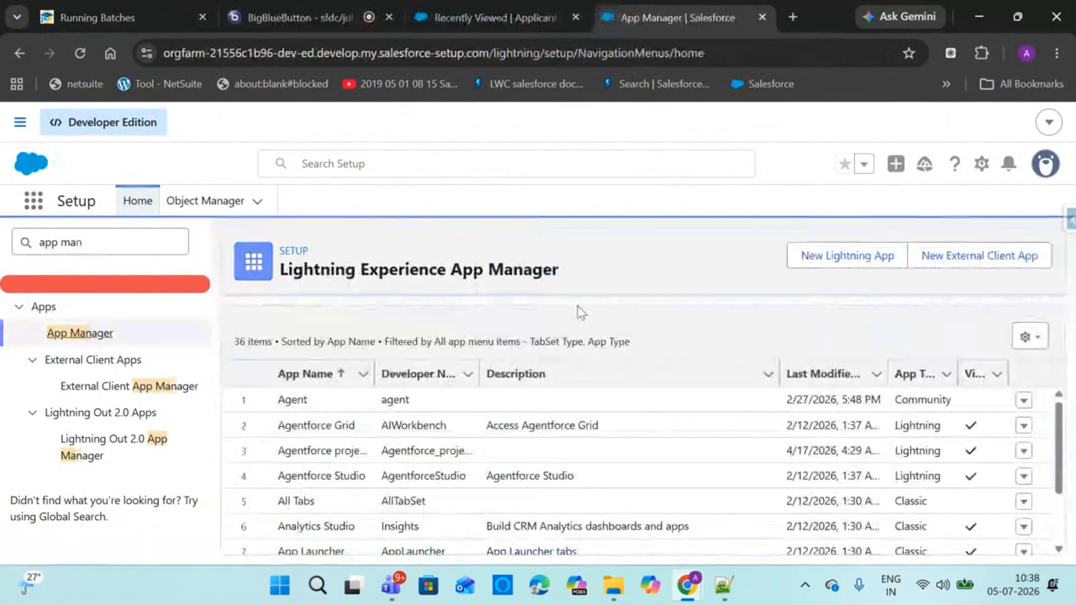
# Review the Applicants Recently Viewed list showing A-001, then bring up the Notepad++ field notes
pyautogui.click(497, 7)
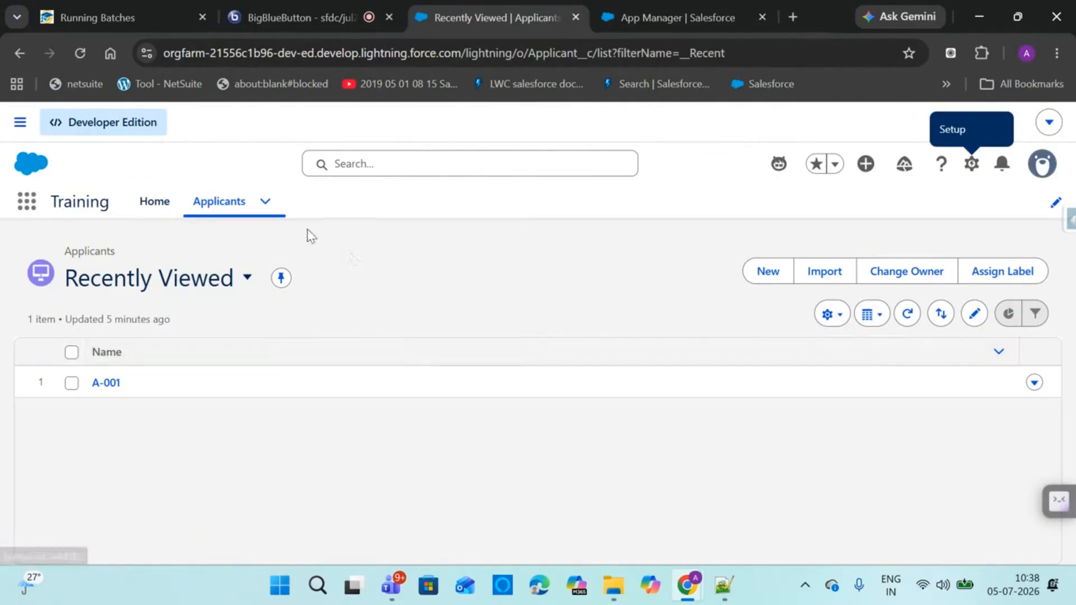
pyautogui.click(278, 5)
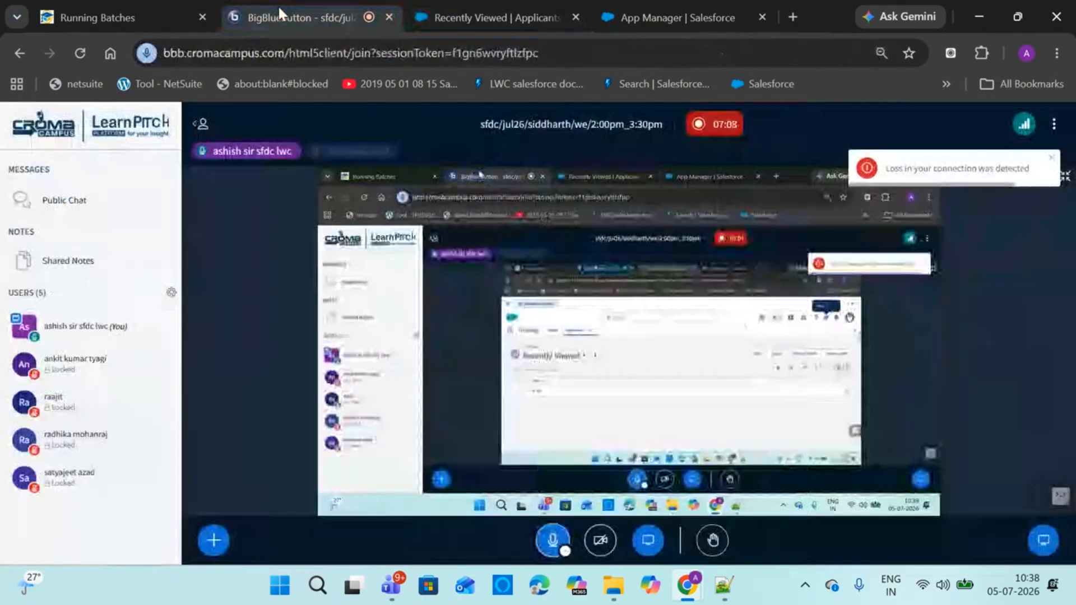
pyautogui.click(494, 7)
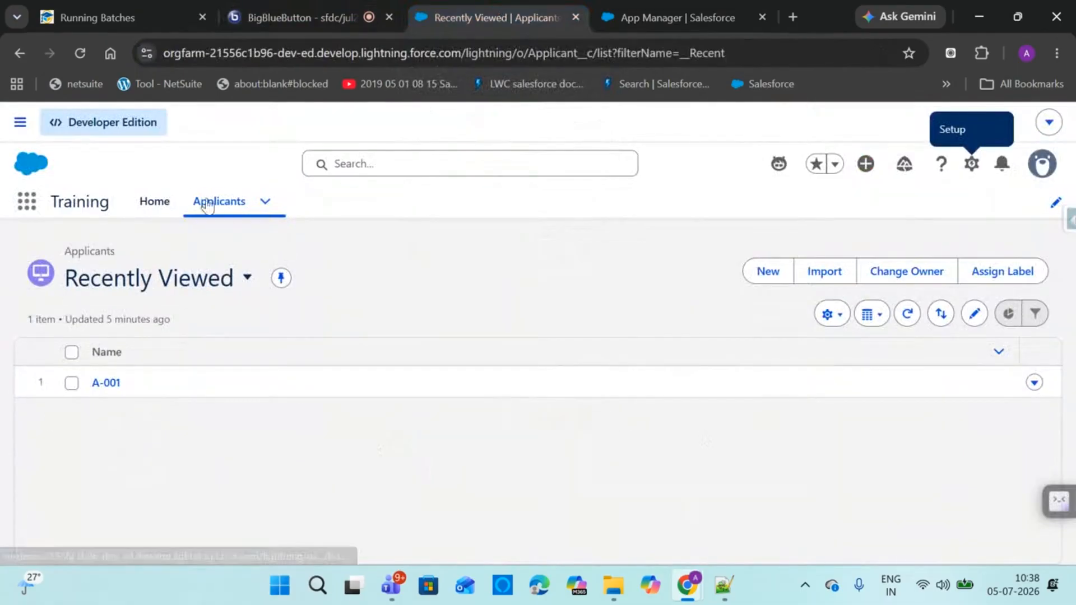
pyautogui.click(727, 597)
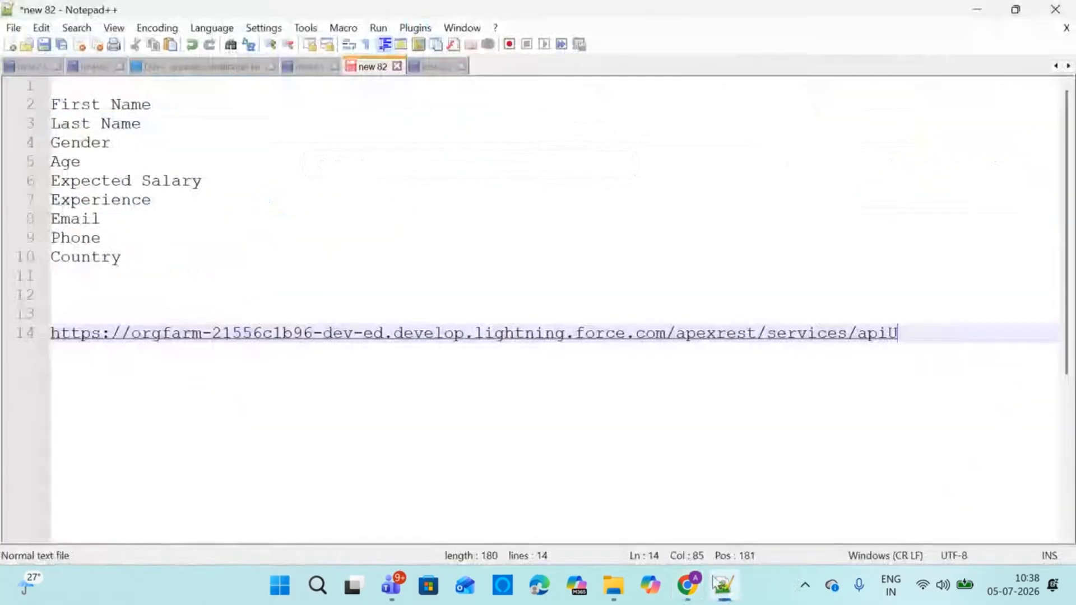
pyautogui.click(229, 217)
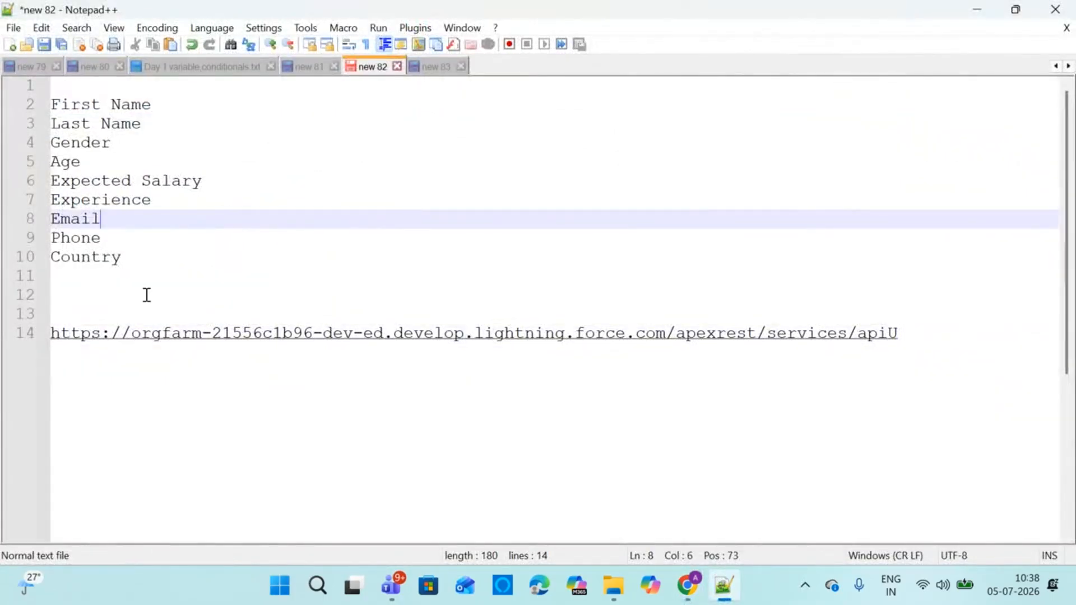
pyautogui.moveTo(688, 586)
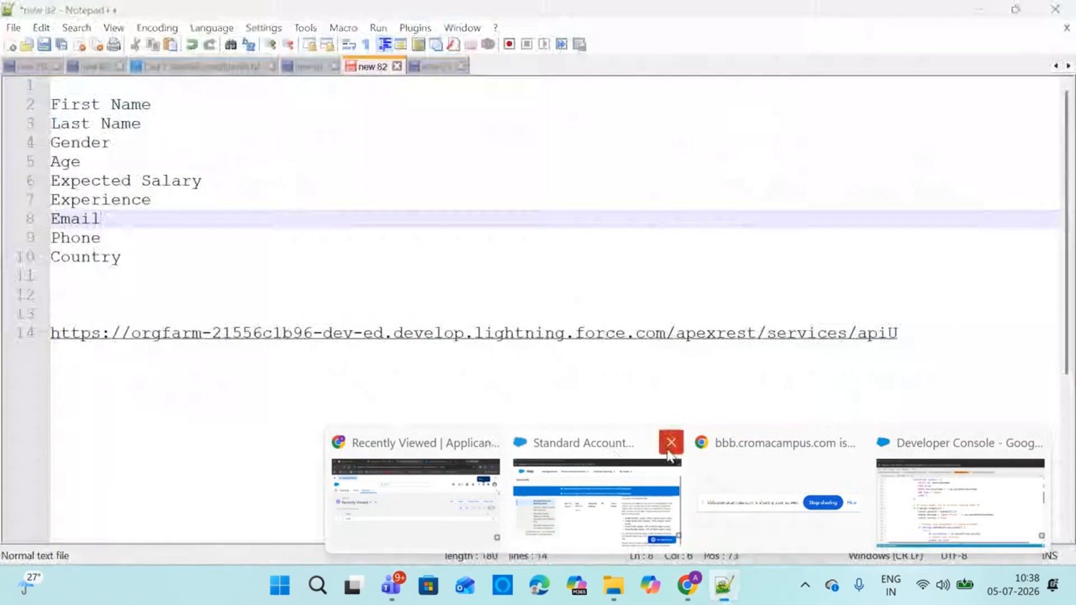
# Start a new Applicant record to view its form, then cancel it
pyautogui.click(670, 443)
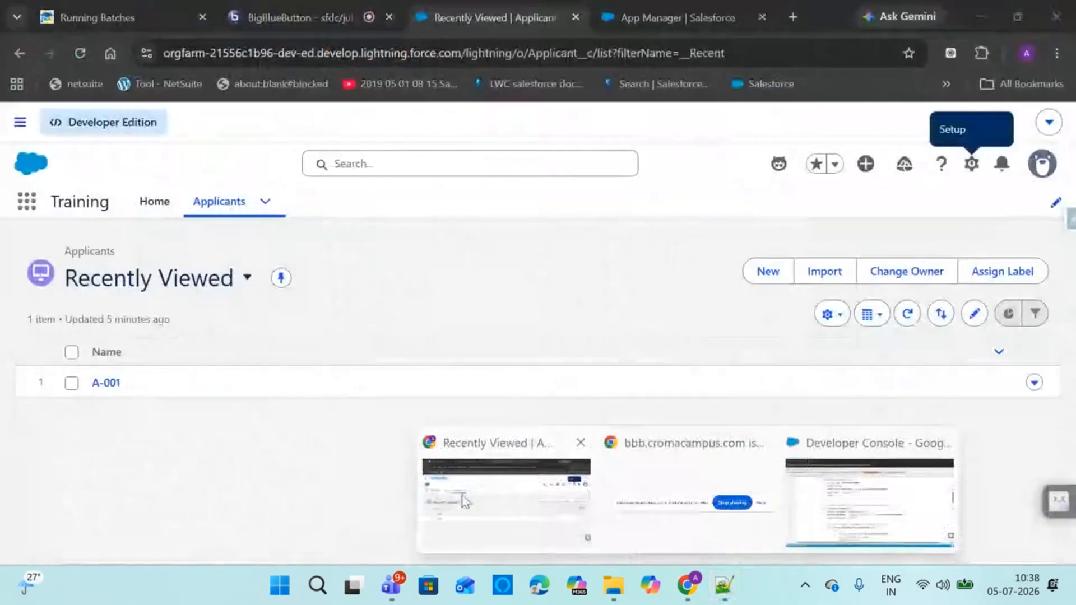
pyautogui.click(465, 500)
pyautogui.click(776, 277)
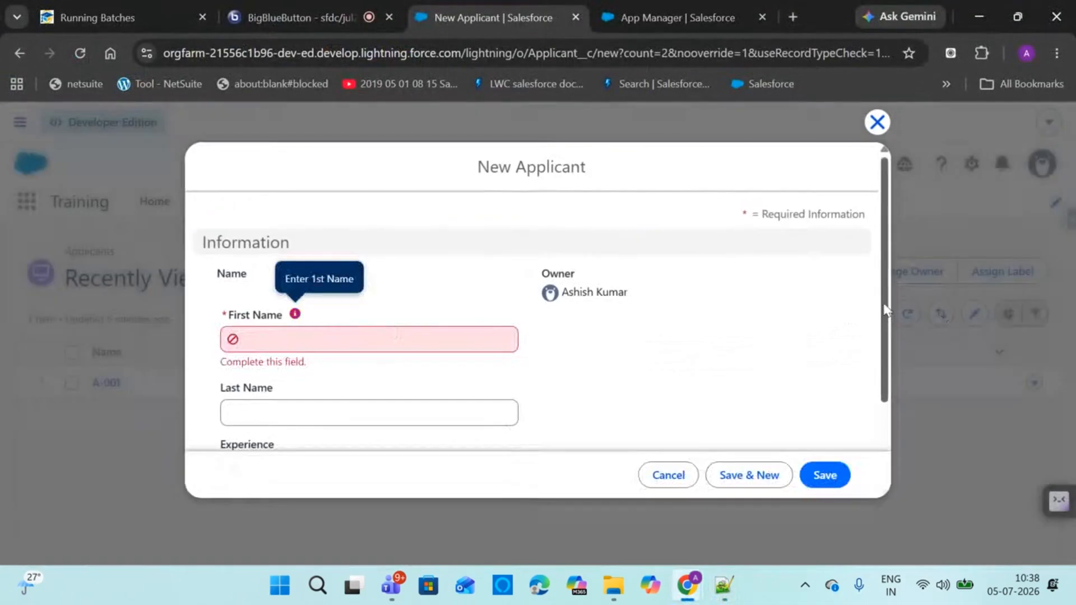
pyautogui.moveTo(886, 313); pyautogui.dragTo(883, 415)
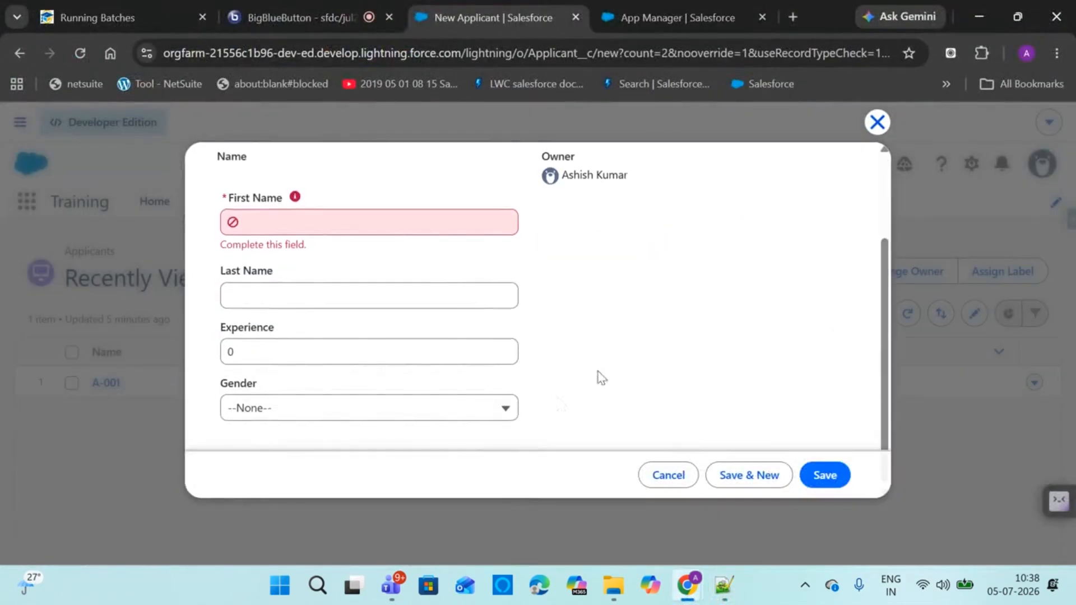
pyautogui.click(665, 474)
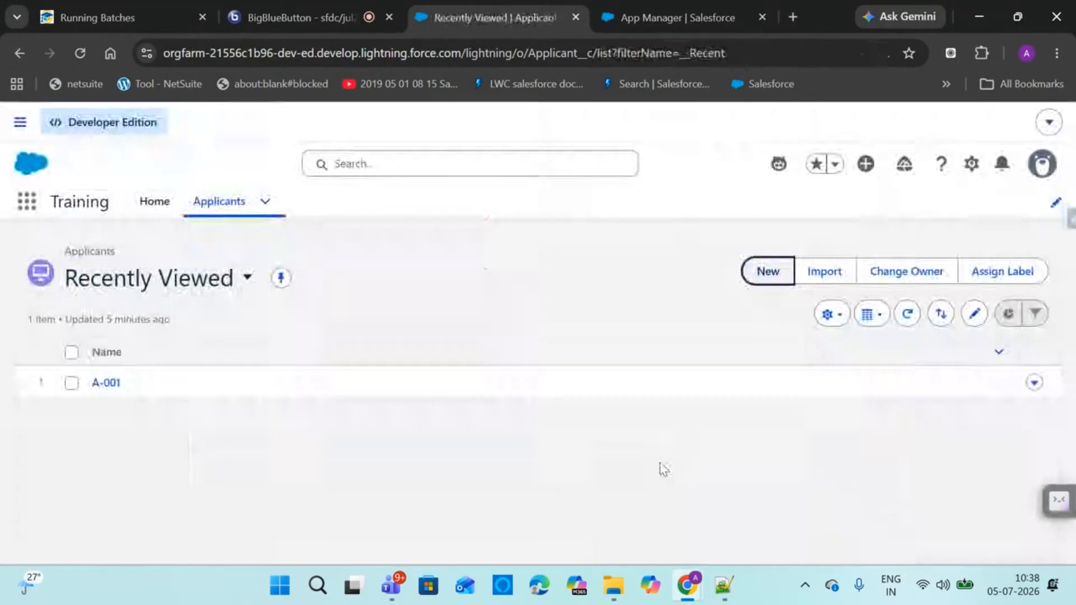
# Check the Applicant field notes, then open Salesforce Setup from the gear menu
pyautogui.click(725, 587)
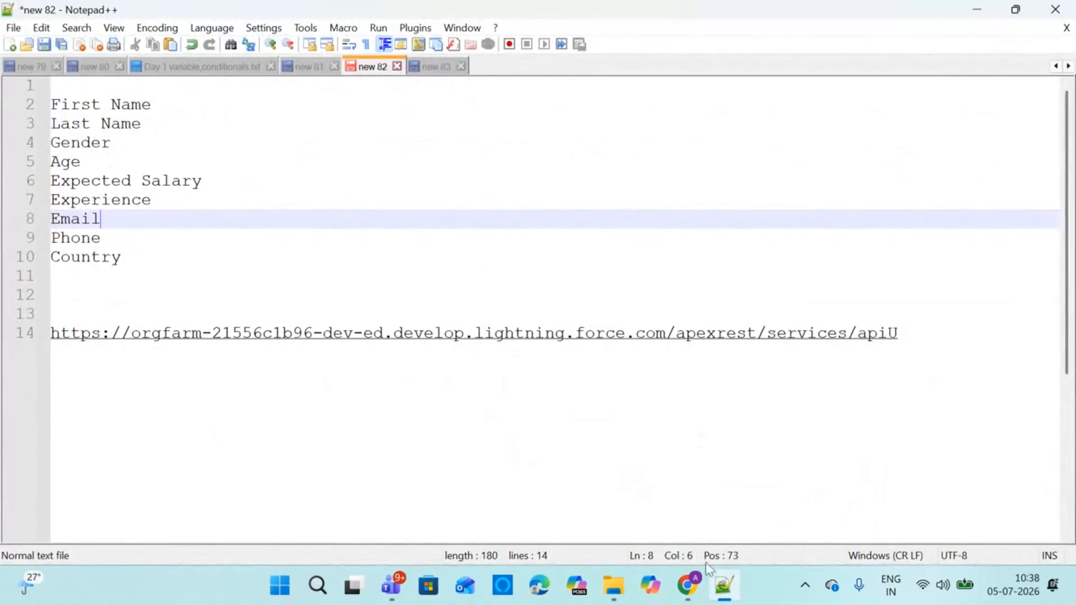
pyautogui.moveTo(688, 583)
pyautogui.click(504, 493)
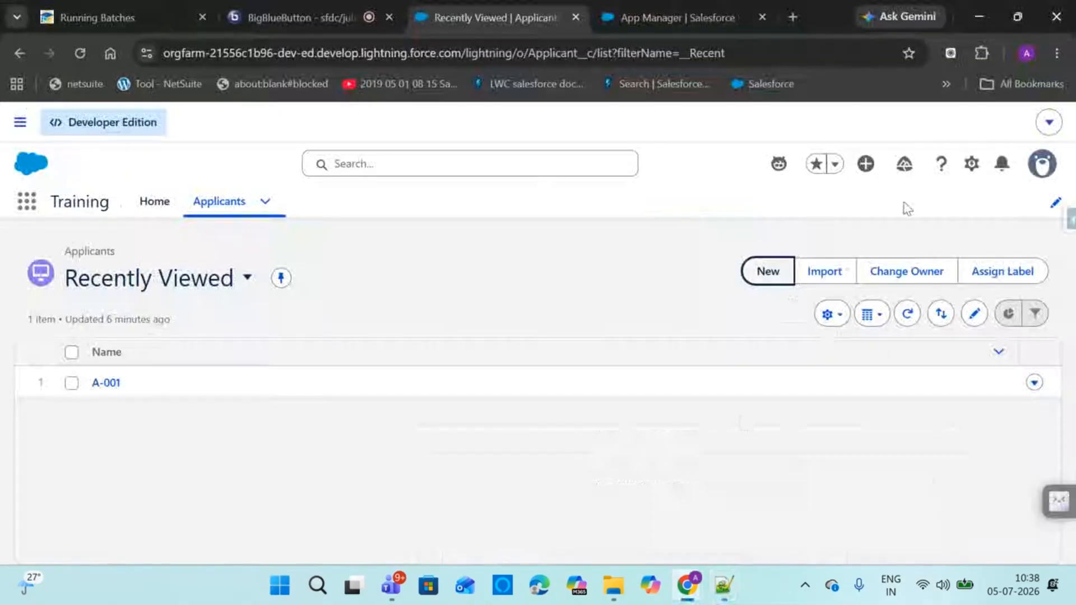
pyautogui.click(345, 5)
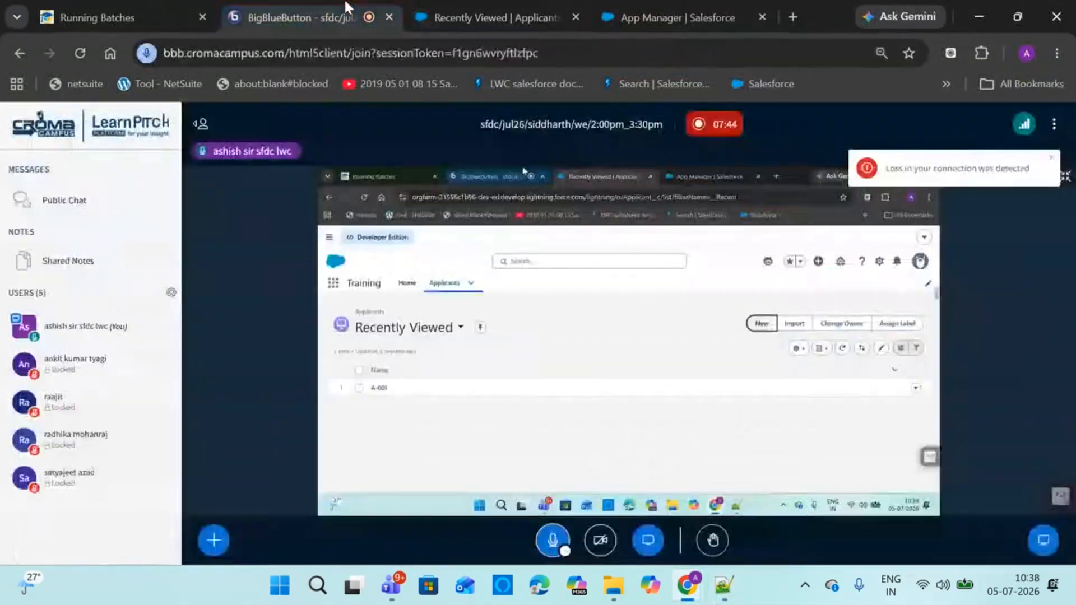
pyautogui.moveTo(457, 2)
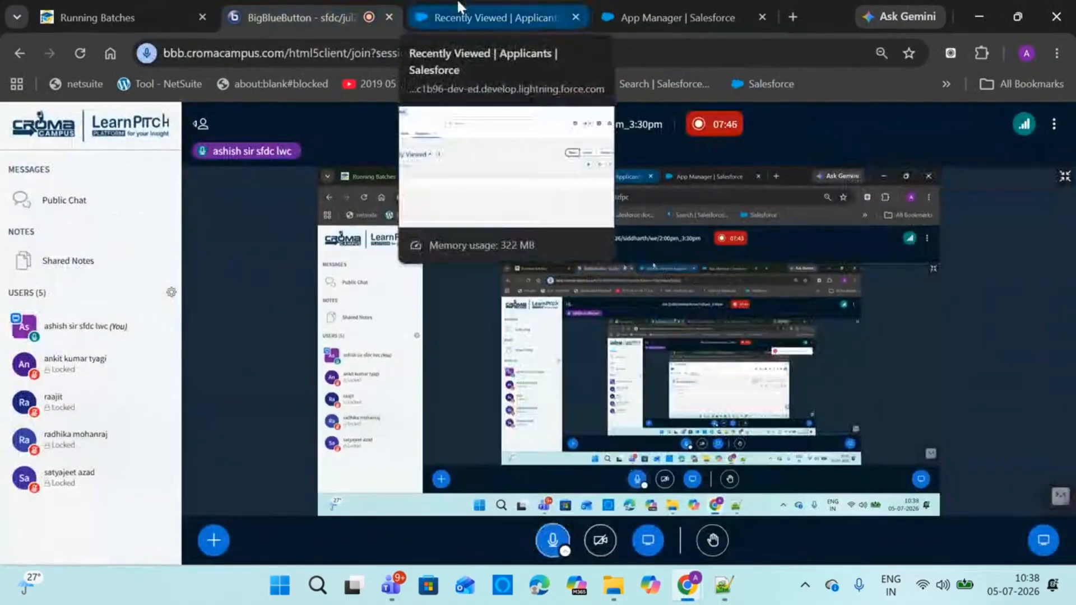
pyautogui.click(457, 5)
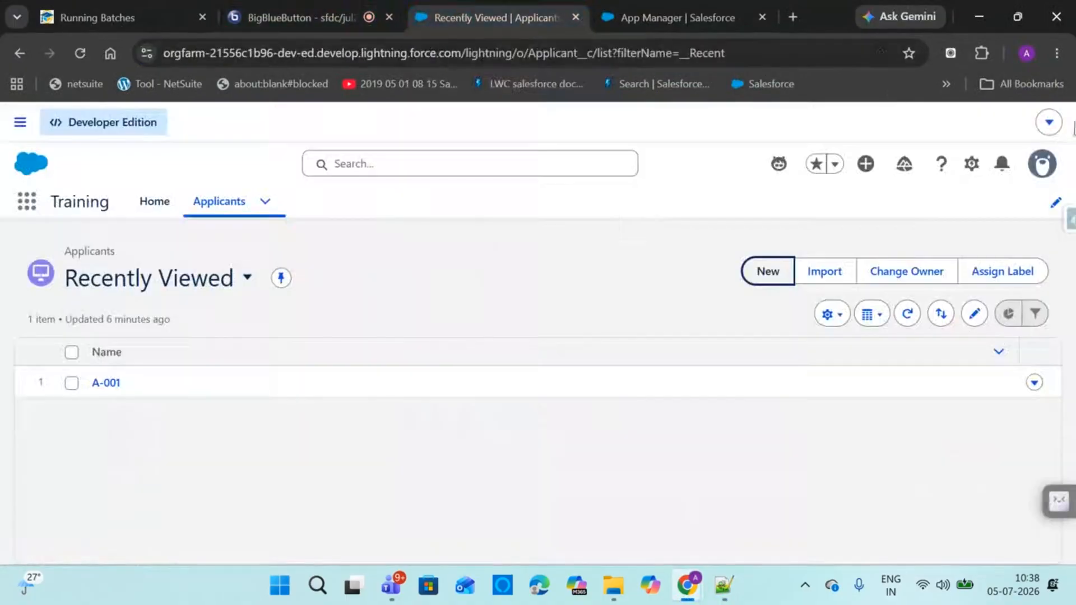
pyautogui.click(971, 163)
pyautogui.click(901, 226)
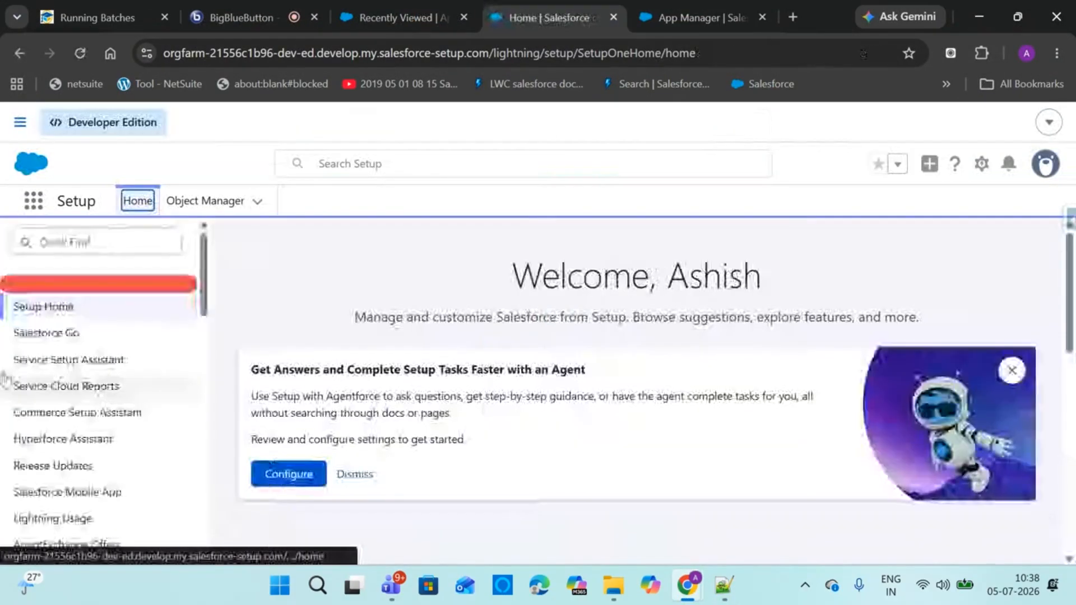
# Find the Applicant object in Object Manager and open its Fields & Relationships
pyautogui.click(193, 215)
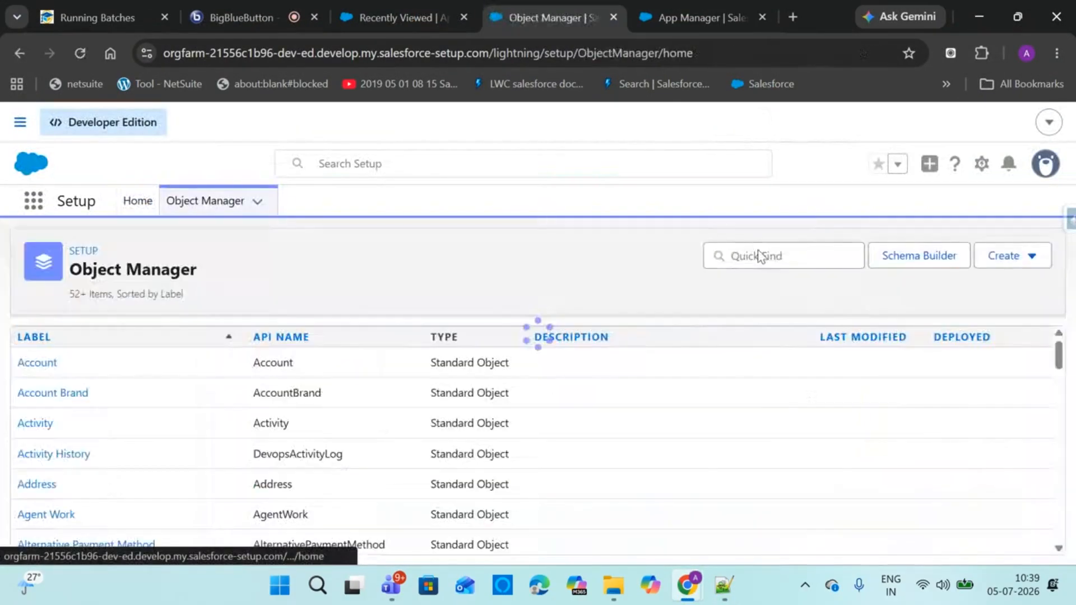
pyautogui.click(796, 255)
pyautogui.write('appli')
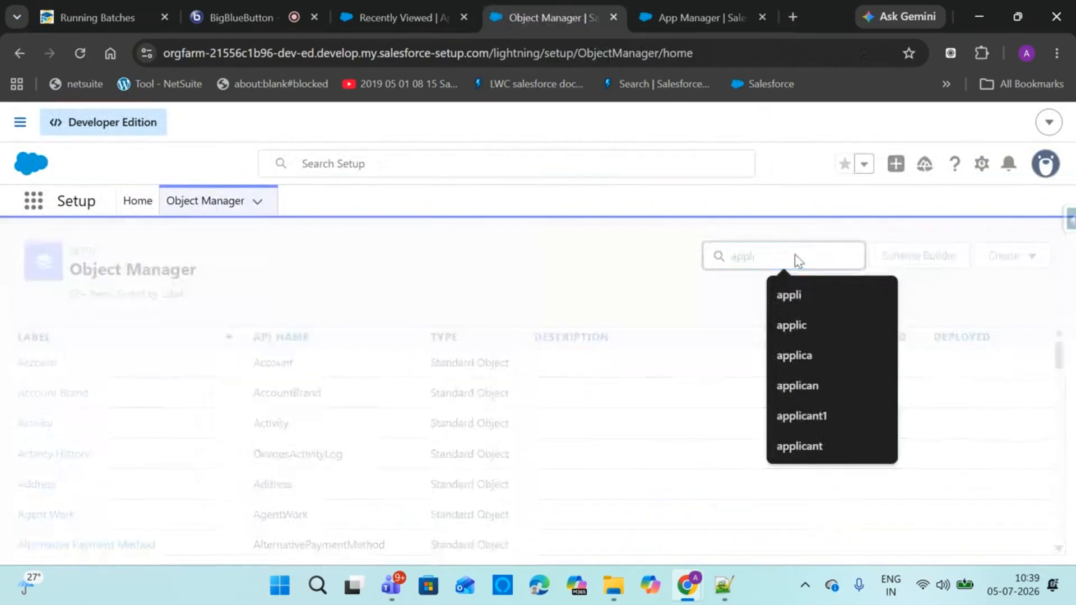
pyautogui.click(45, 369)
pyautogui.click(49, 371)
pyautogui.moveTo(1061, 428)
pyautogui.mouseDown()
pyautogui.moveTo(1061, 495)
pyautogui.moveTo(1061, 409)
pyautogui.mouseUp()
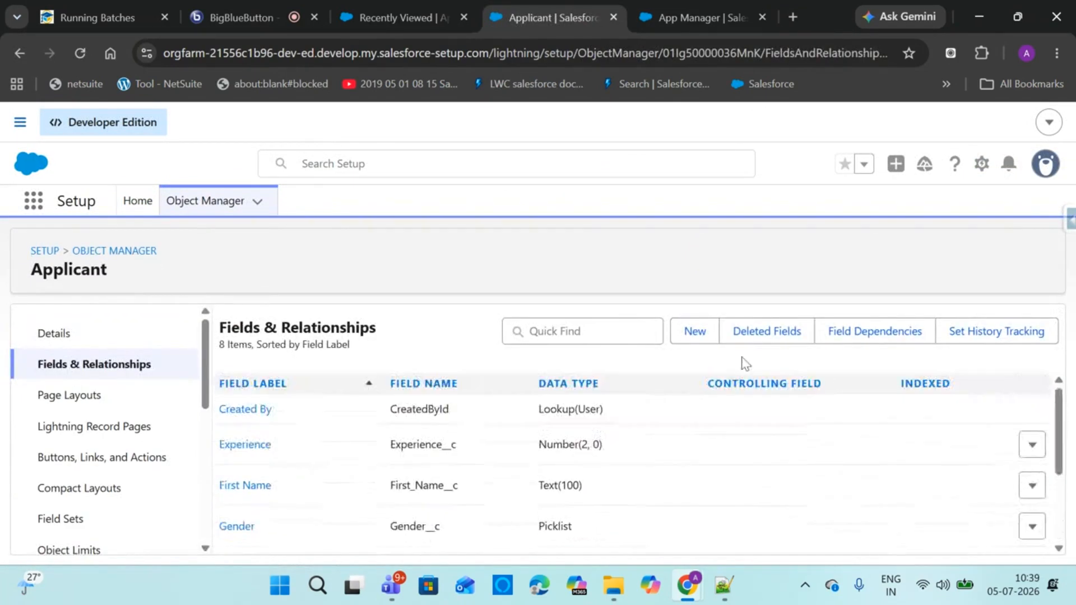
# Start a new Number custom field, checking the New Applicant form for comparison
pyautogui.click(694, 333)
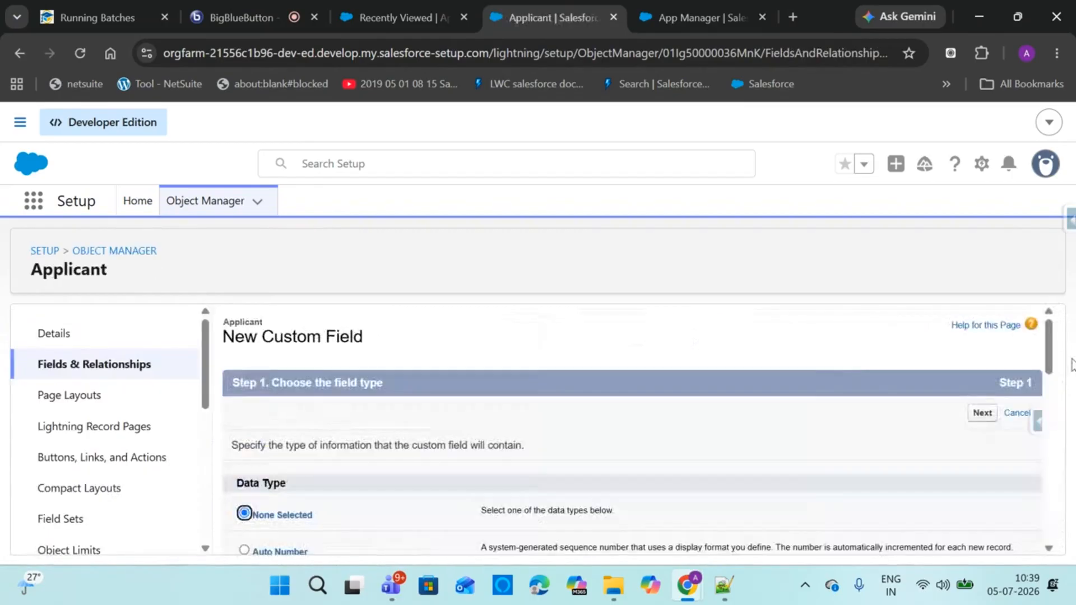
pyautogui.moveTo(1055, 356); pyautogui.dragTo(1050, 529)
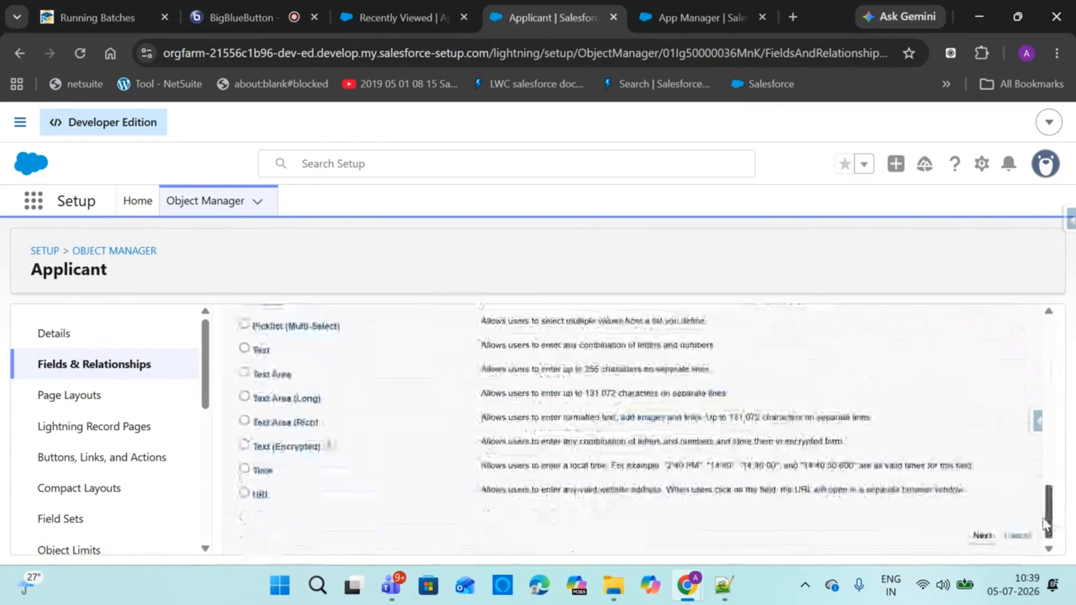
pyautogui.scroll(3, 1050, 516)
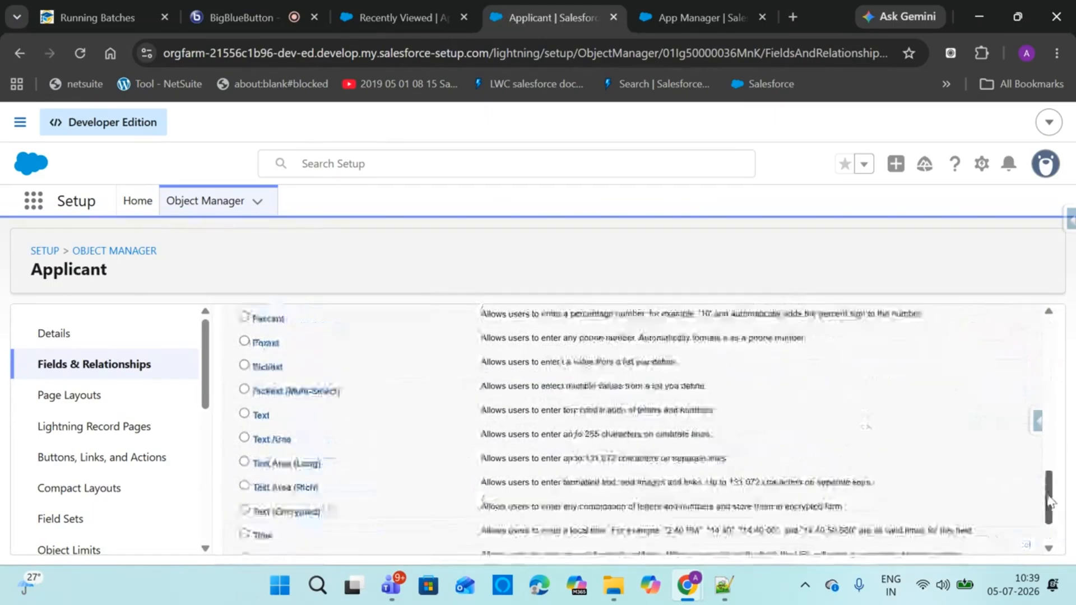
pyautogui.click(244, 408)
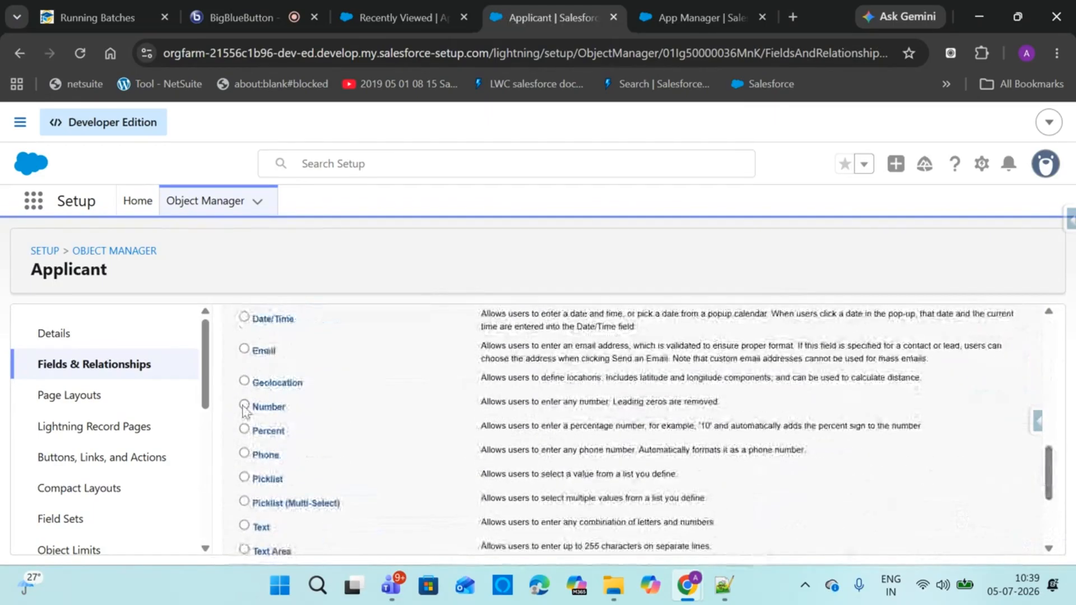
pyautogui.moveTo(1051, 456); pyautogui.dragTo(1055, 534)
pyautogui.click(982, 535)
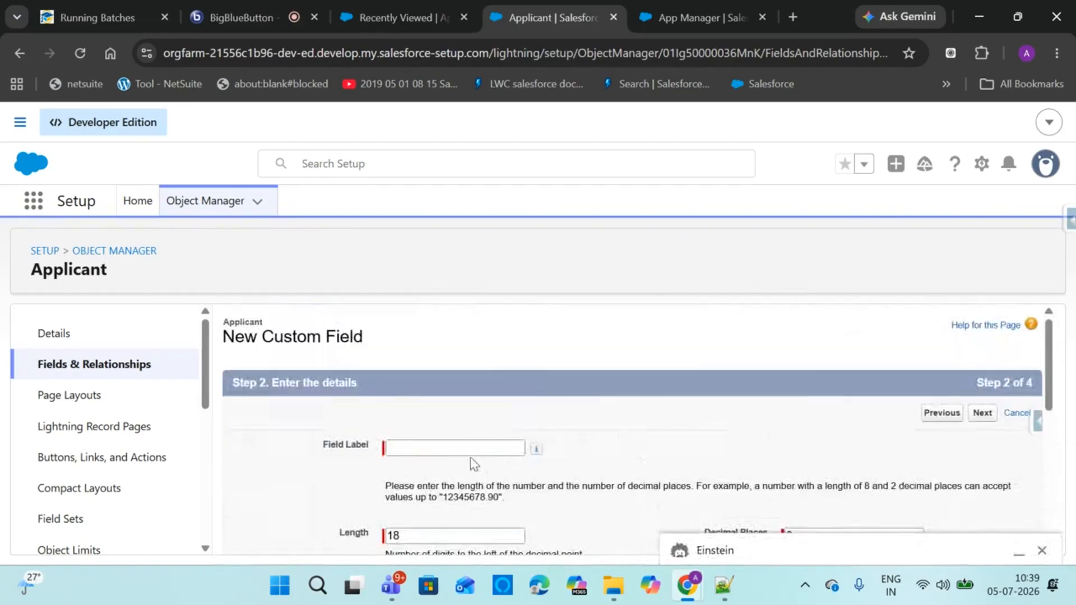
pyautogui.click(415, 17)
pyautogui.click(768, 272)
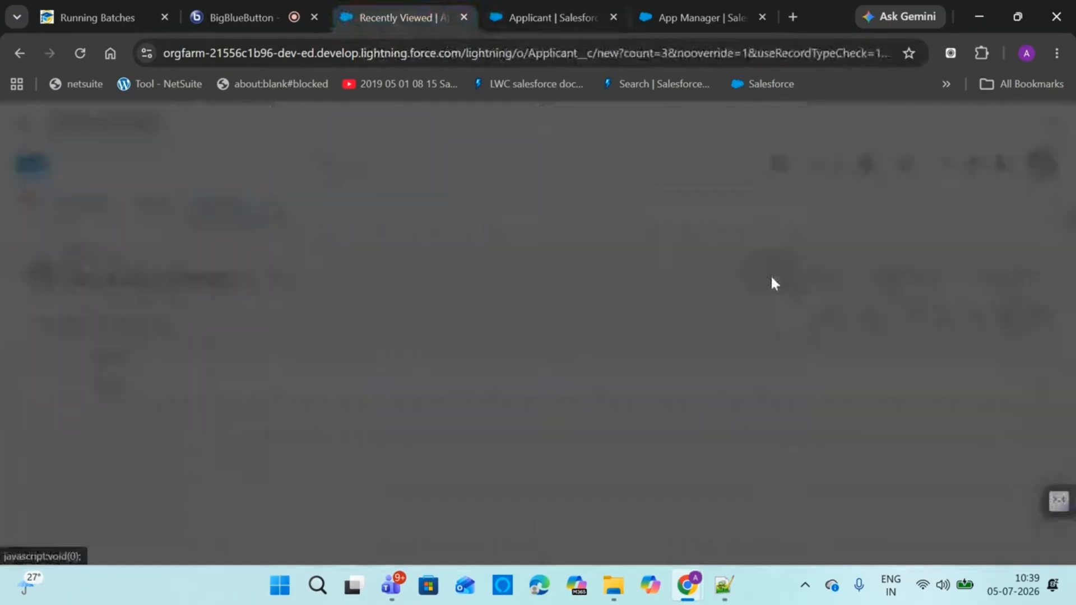
pyautogui.scroll(-3, 887, 291)
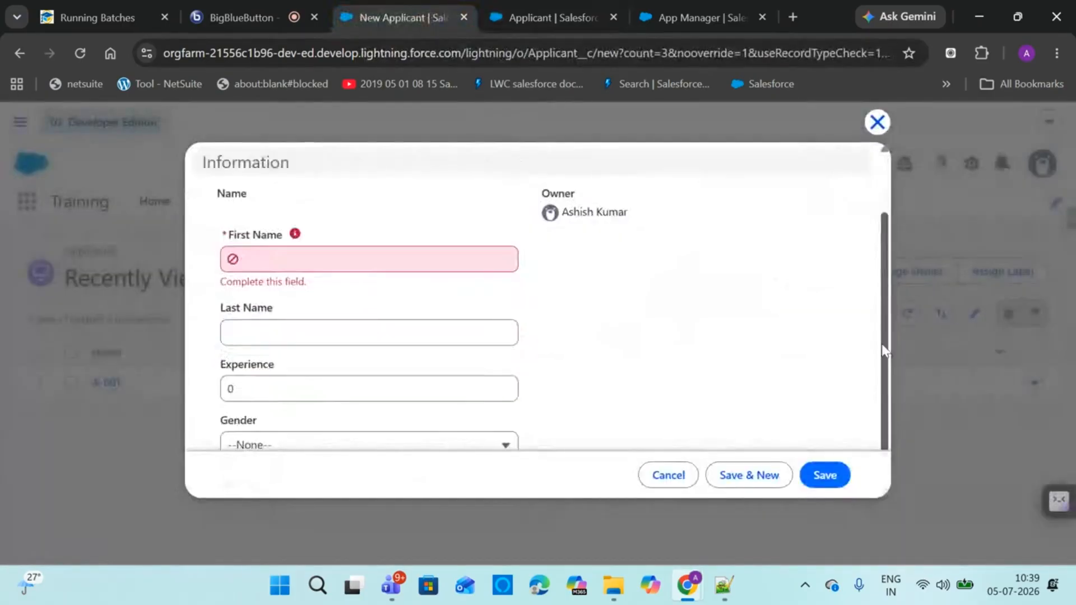
pyautogui.click(526, 13)
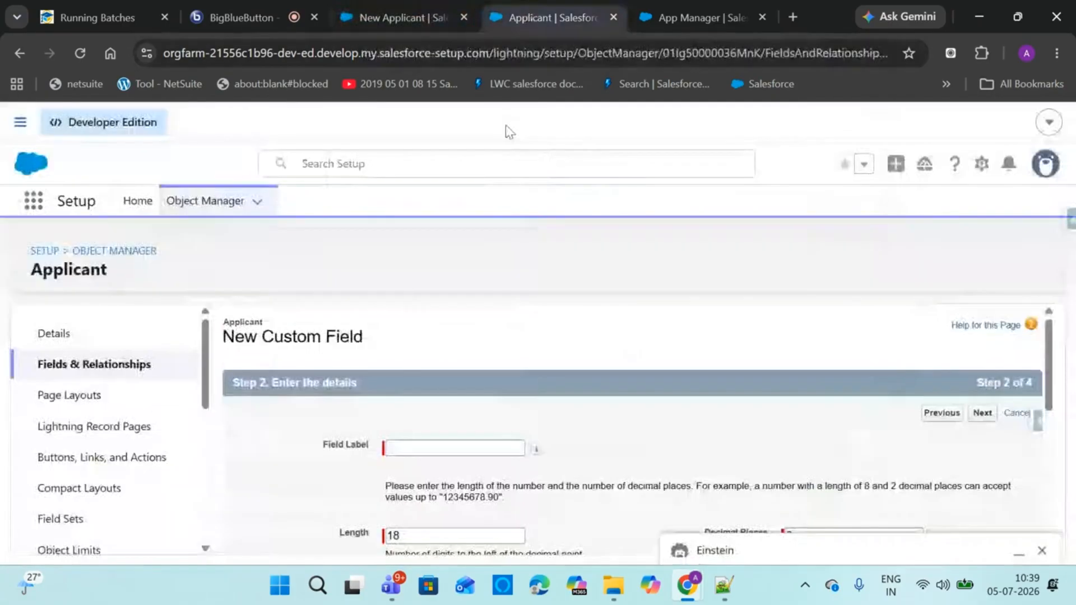
# Label the Number field Age with length 2 and 0 decimal places
pyautogui.click(404, 447)
pyautogui.write('Age')
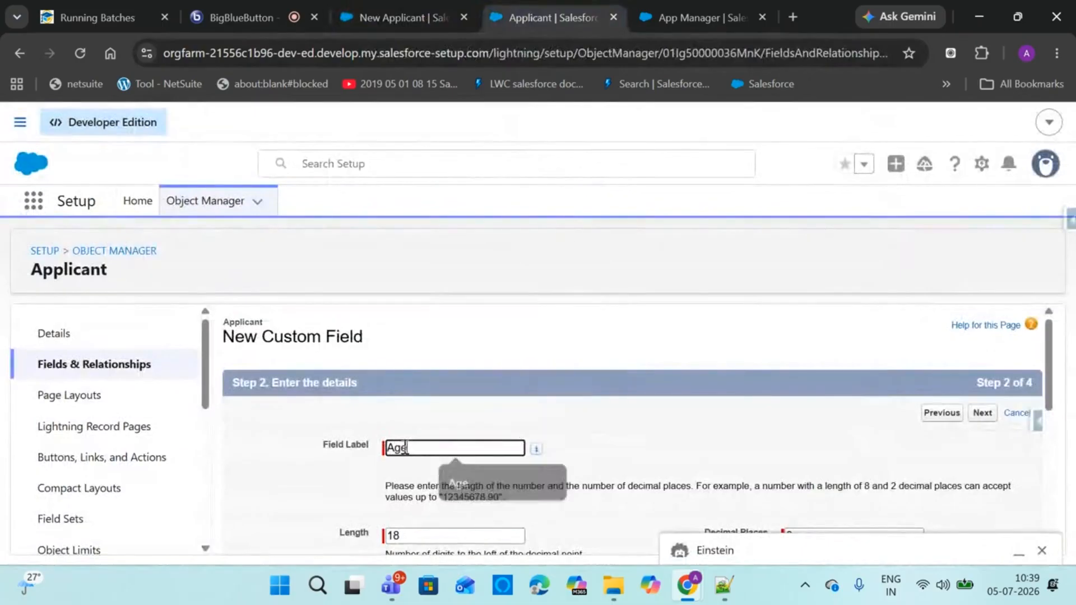
pyautogui.click(1042, 550)
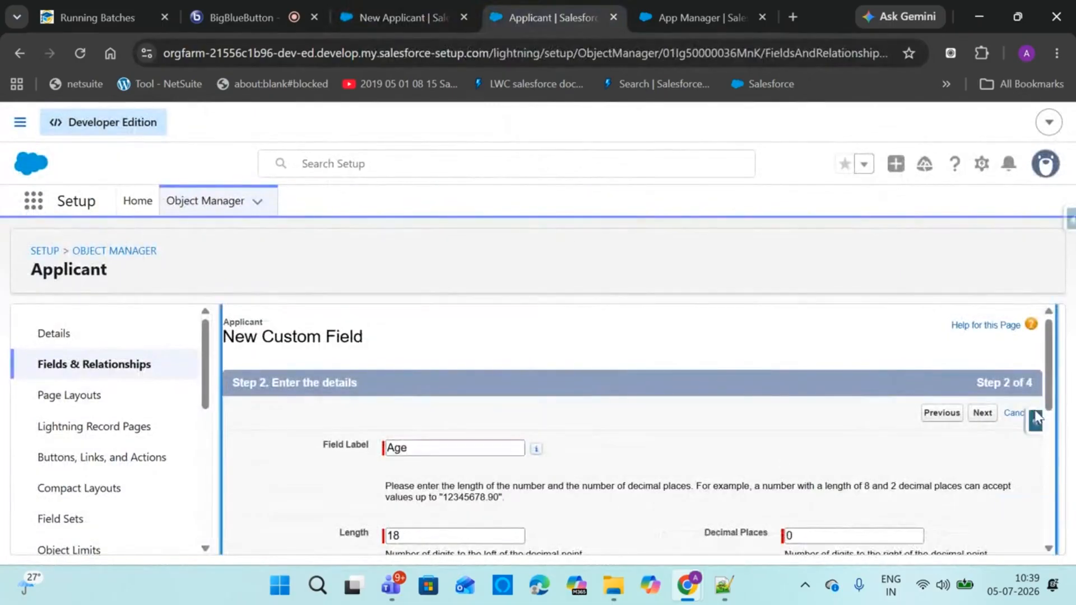
pyautogui.scroll(-2, 664, 457)
pyautogui.moveTo(410, 456); pyautogui.dragTo(322, 465)
pyautogui.click(321, 466)
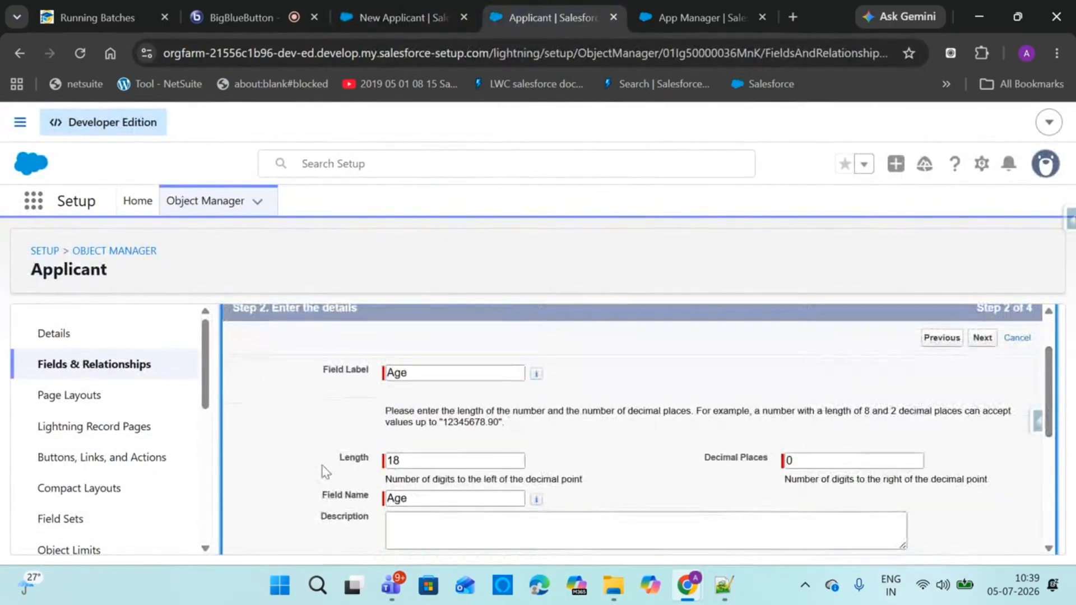
pyautogui.moveTo(453, 469); pyautogui.dragTo(323, 471)
pyautogui.write('2')
pyautogui.click(652, 463)
pyautogui.scroll(-4, 1056, 402)
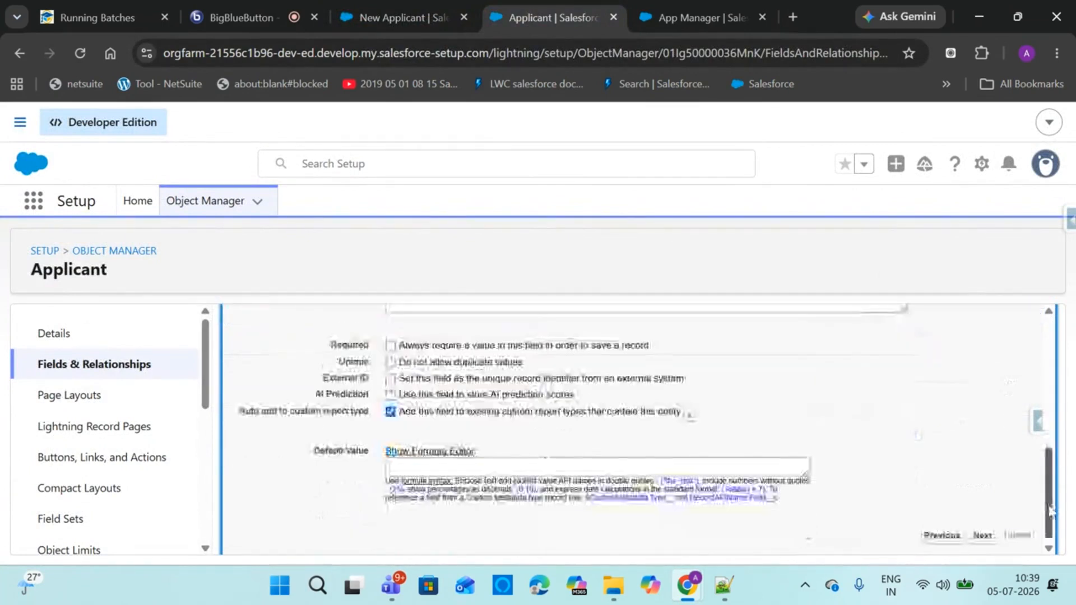
# Make Age visible to all profiles and save it with Save & New
pyautogui.click(978, 537)
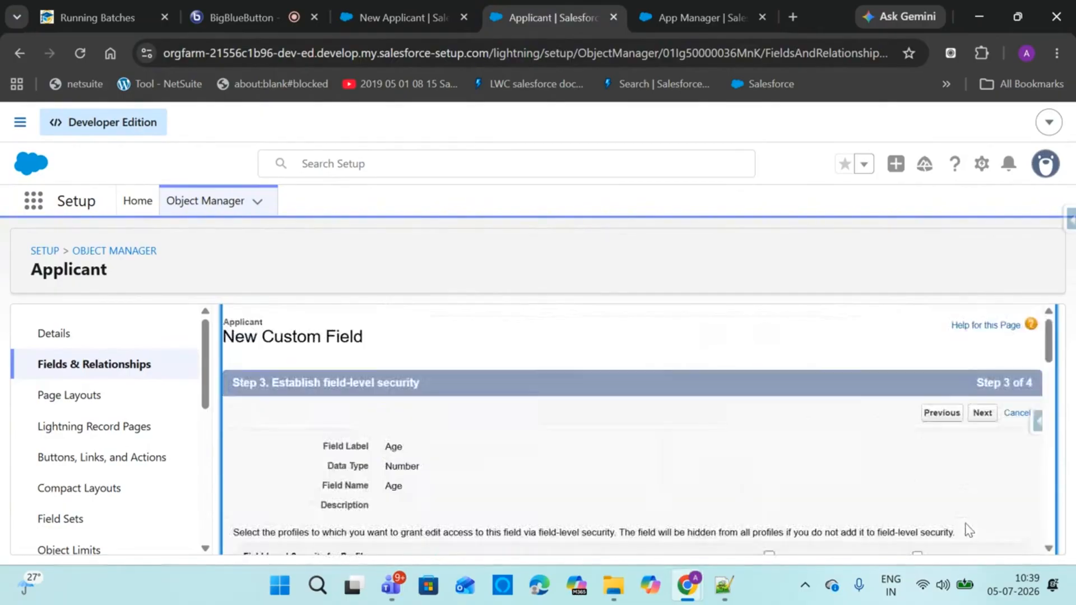
pyautogui.scroll(-3, 1048, 339)
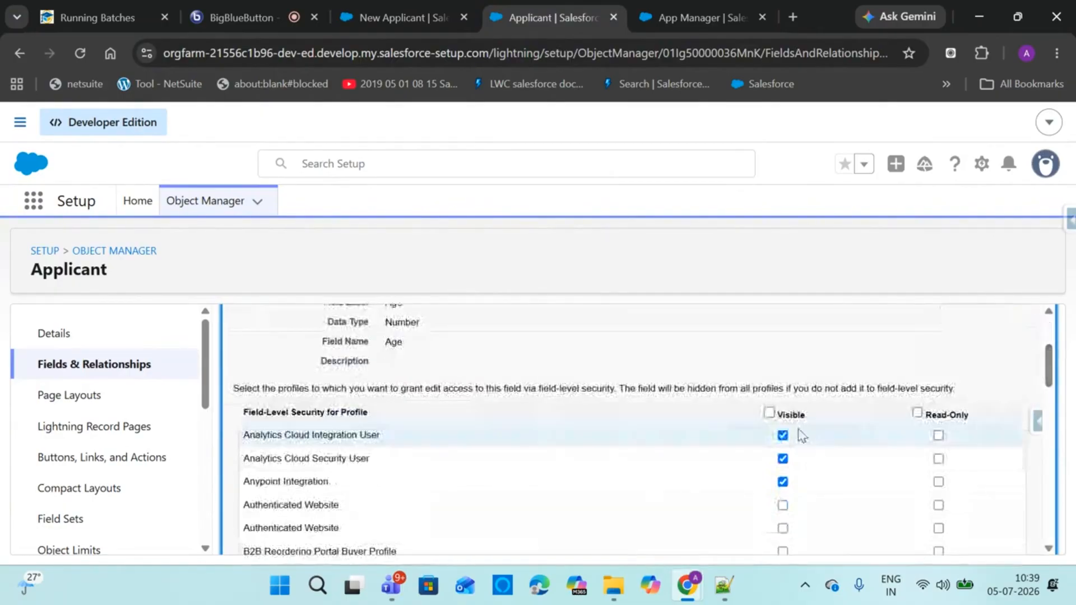
pyautogui.click(769, 412)
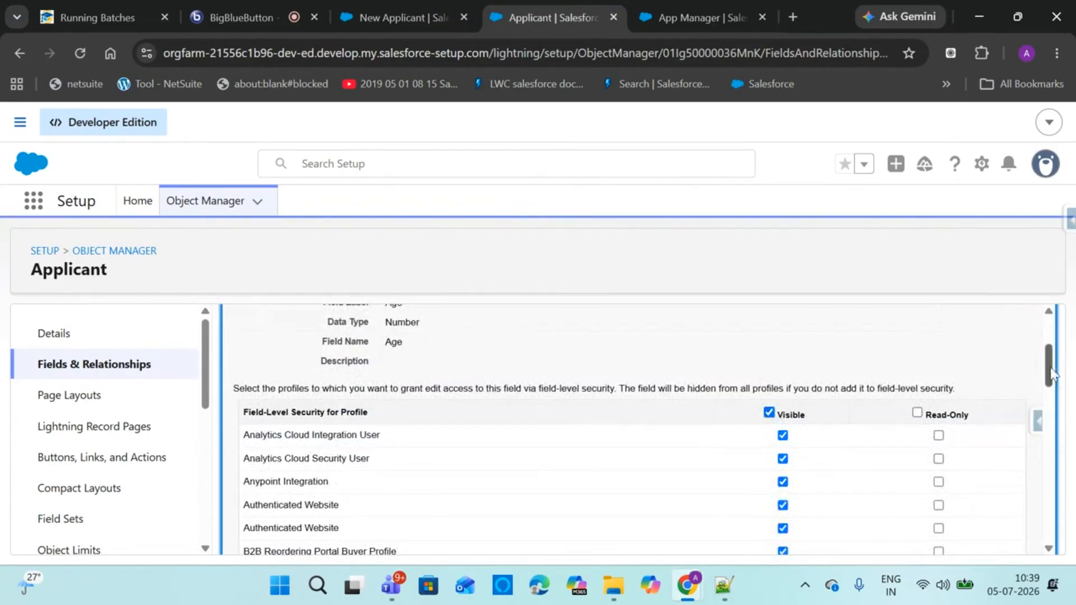
pyautogui.moveTo(1048, 364); pyautogui.dragTo(1054, 324)
pyautogui.click(981, 413)
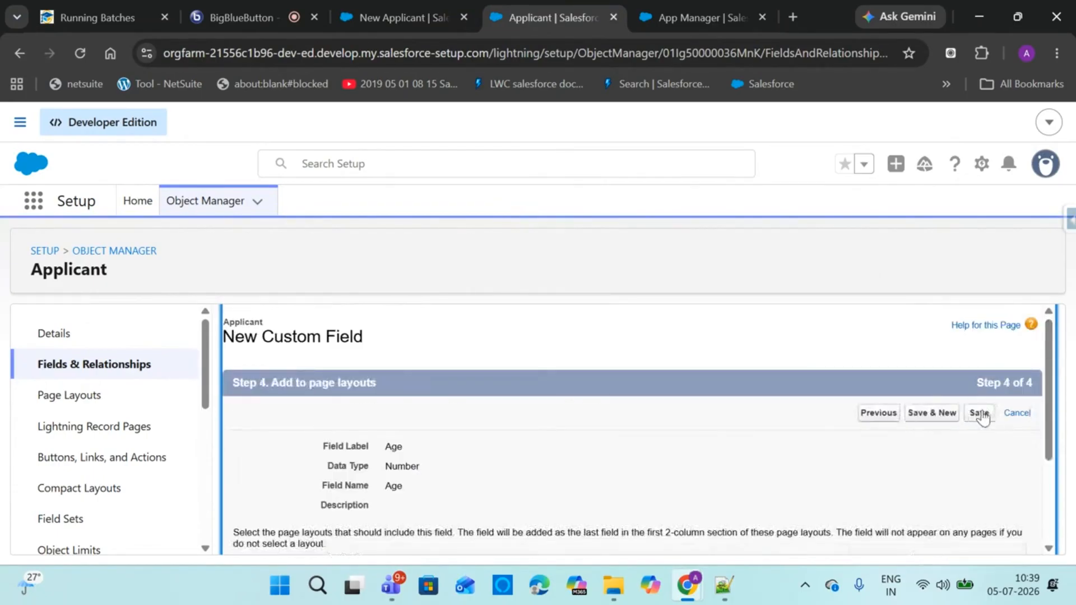
pyautogui.click(948, 418)
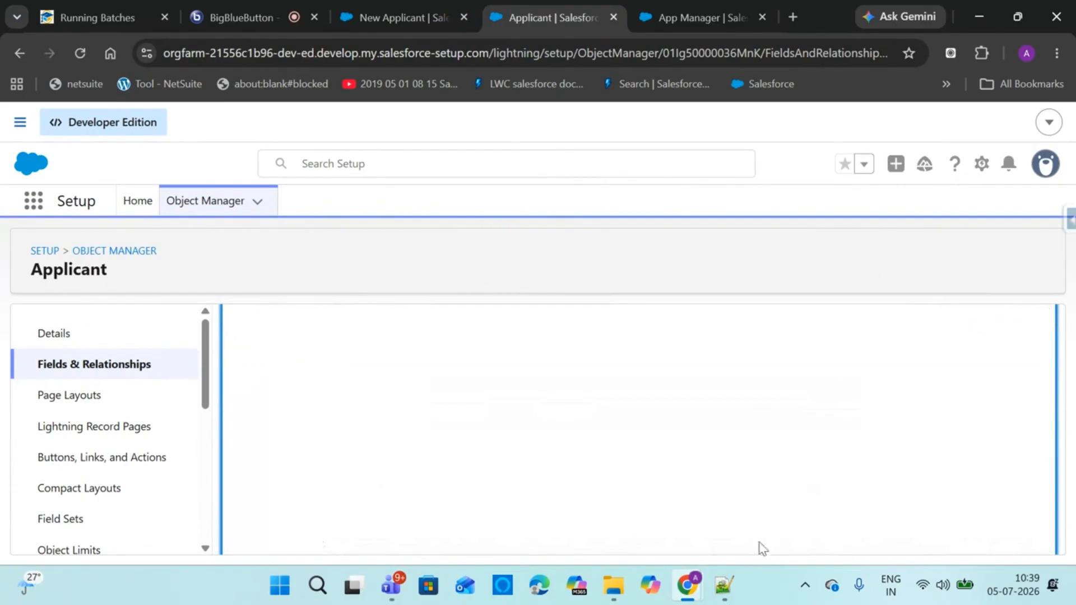
# Select 'Expected Salary' in the Notepad++ field notes, then return to the field wizard
pyautogui.click(724, 586)
pyautogui.moveTo(217, 175); pyautogui.dragTo(53, 185)
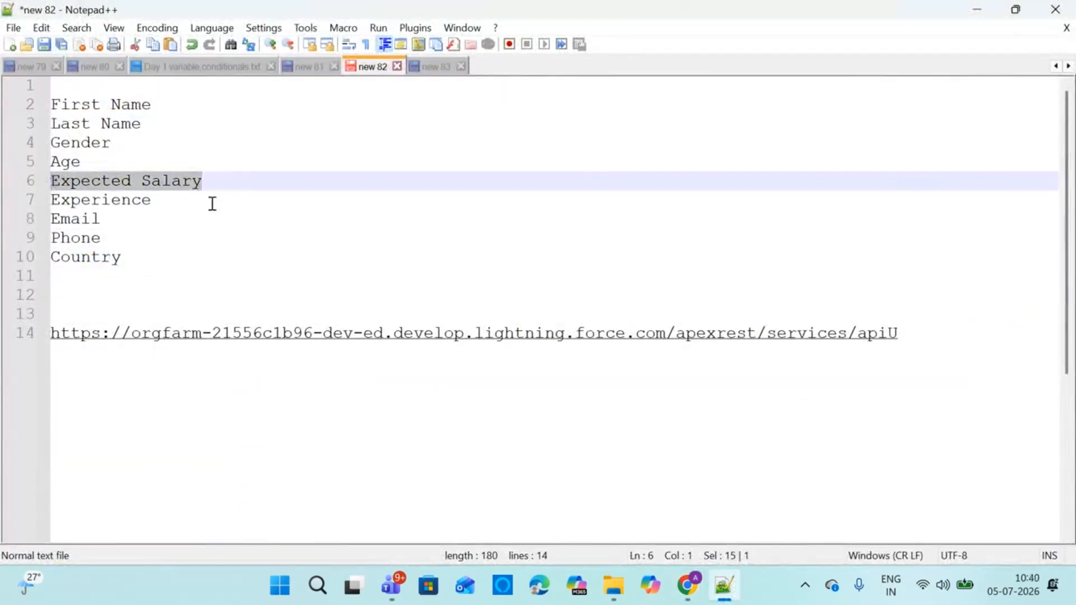
pyautogui.click(383, 223)
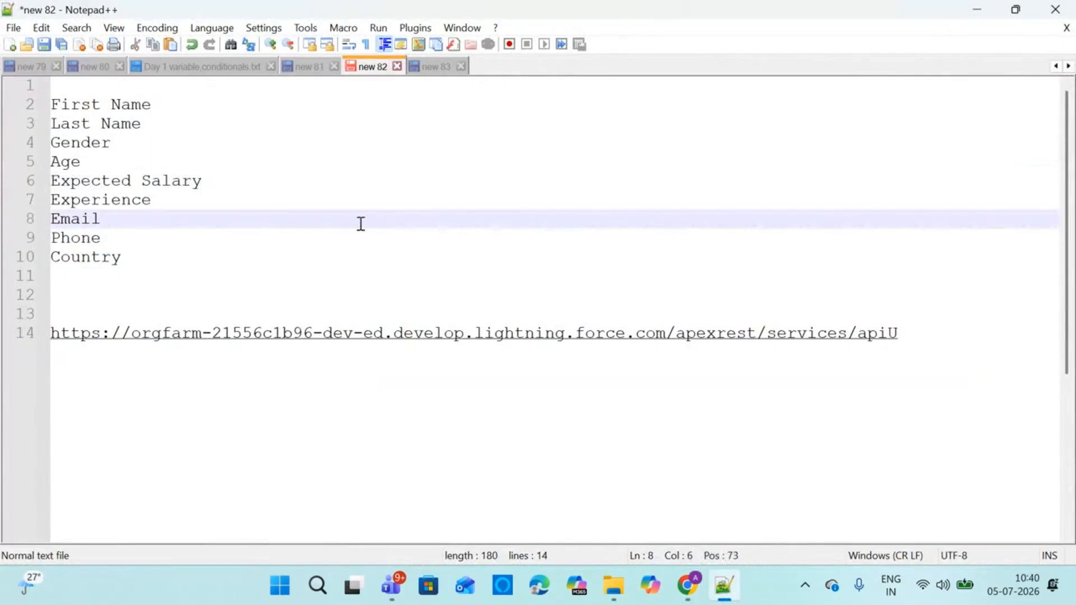
pyautogui.moveTo(212, 181); pyautogui.dragTo(51, 182)
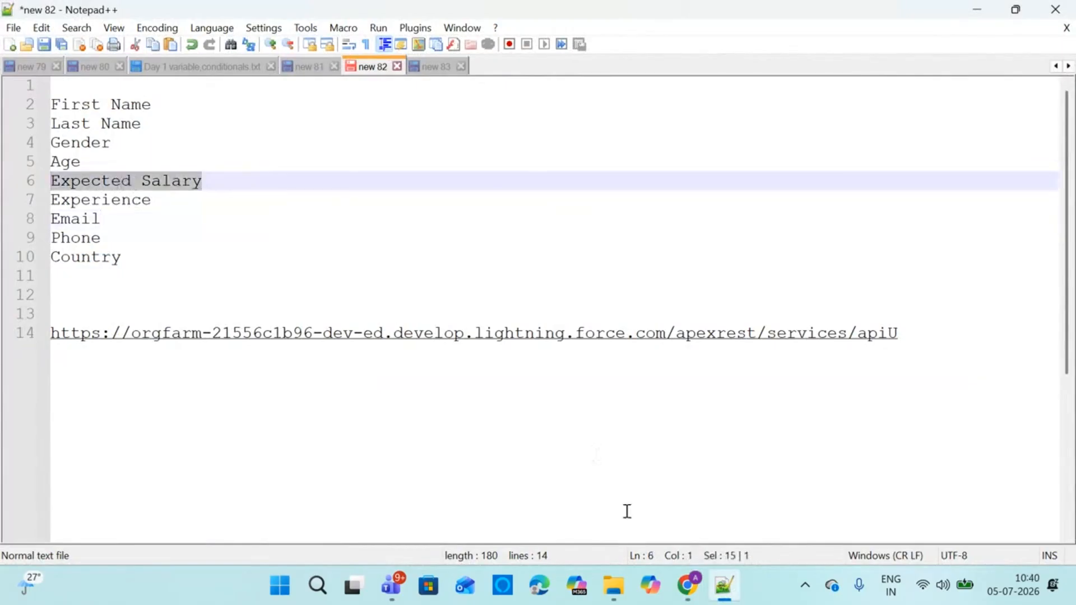
pyautogui.moveTo(687, 585)
pyautogui.click(516, 507)
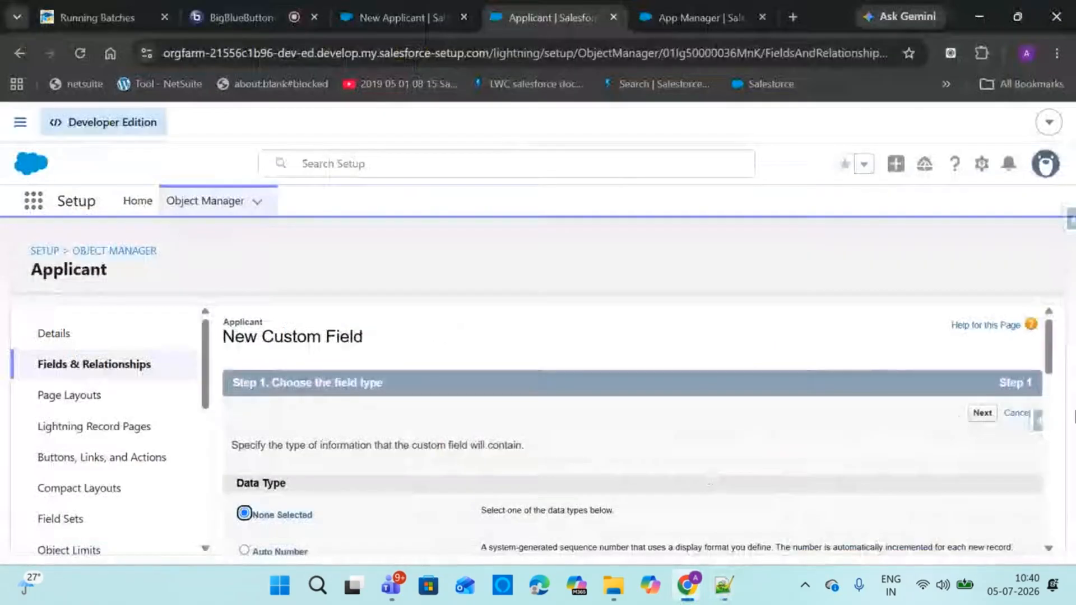
# Define a Currency field labelled Expected Salary with length 6 and 0 decimals
pyautogui.scroll(-8, 1037, 420)
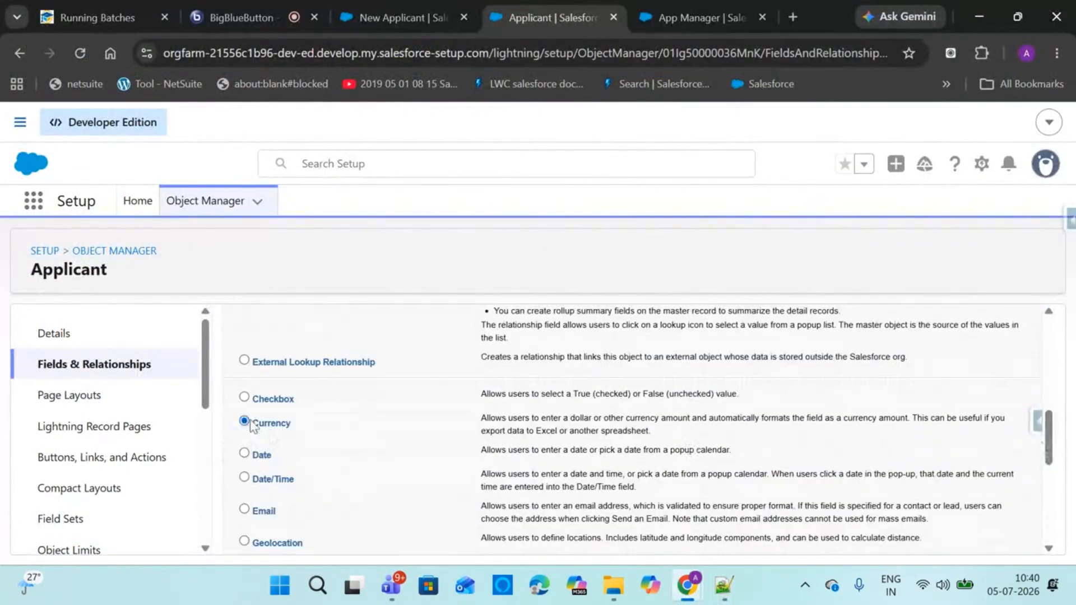
pyautogui.moveTo(1045, 428); pyautogui.dragTo(1047, 511)
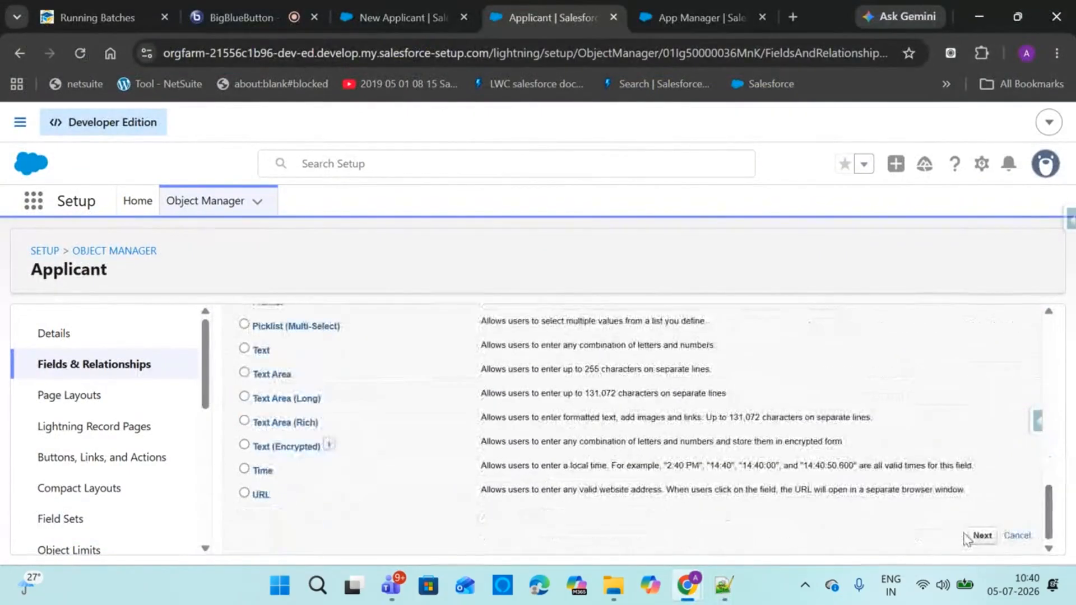
pyautogui.click(982, 535)
pyautogui.click(467, 445)
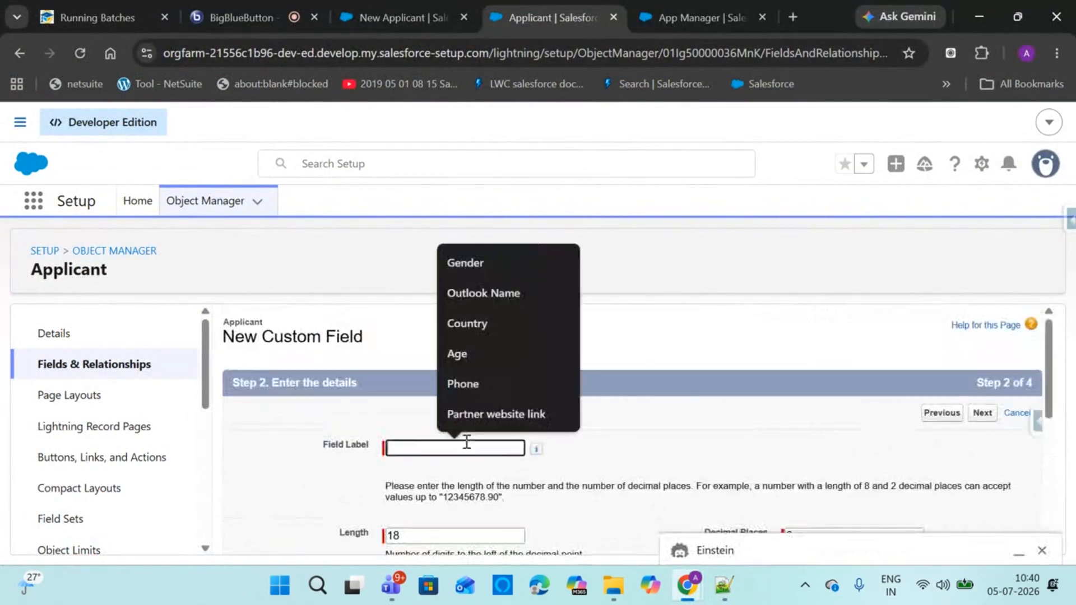
pyautogui.write('Ex')
pyautogui.press('Down')
pyautogui.press('Down')
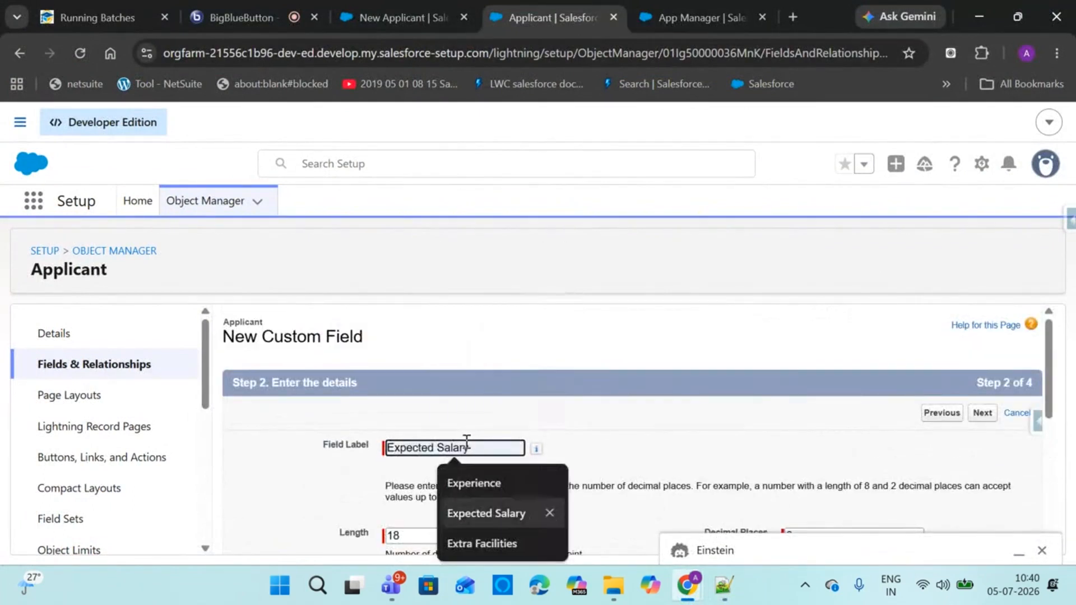
pyautogui.press('Return')
pyautogui.click(1042, 551)
pyautogui.moveTo(428, 539); pyautogui.dragTo(326, 541)
pyautogui.write('6')
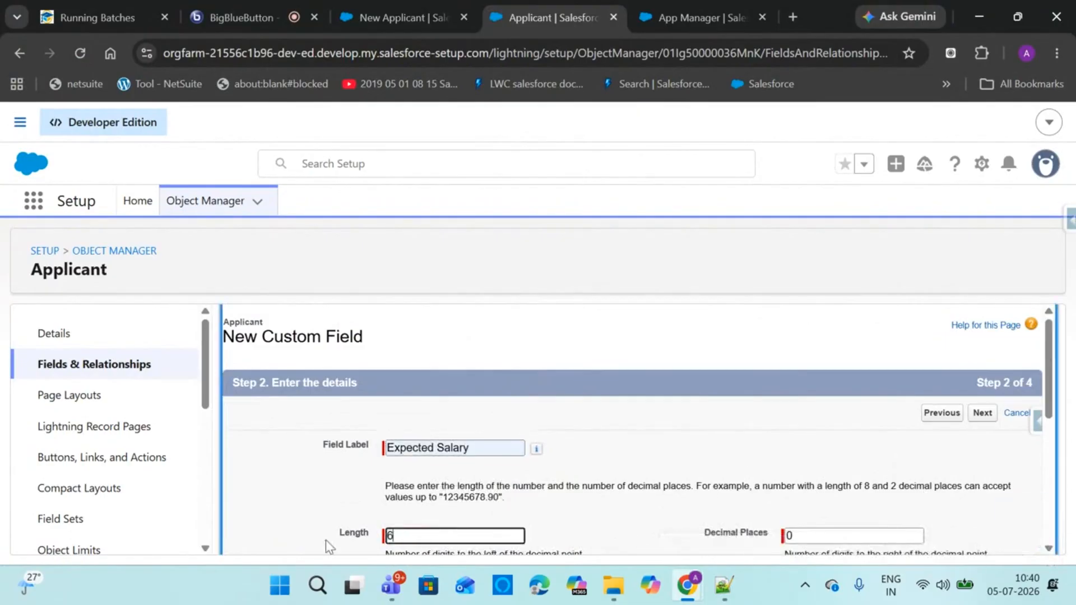
pyautogui.click(1056, 397)
# Make Expected Salary visible to all profiles and save it with Save & New
pyautogui.scroll(-5, 1053, 397)
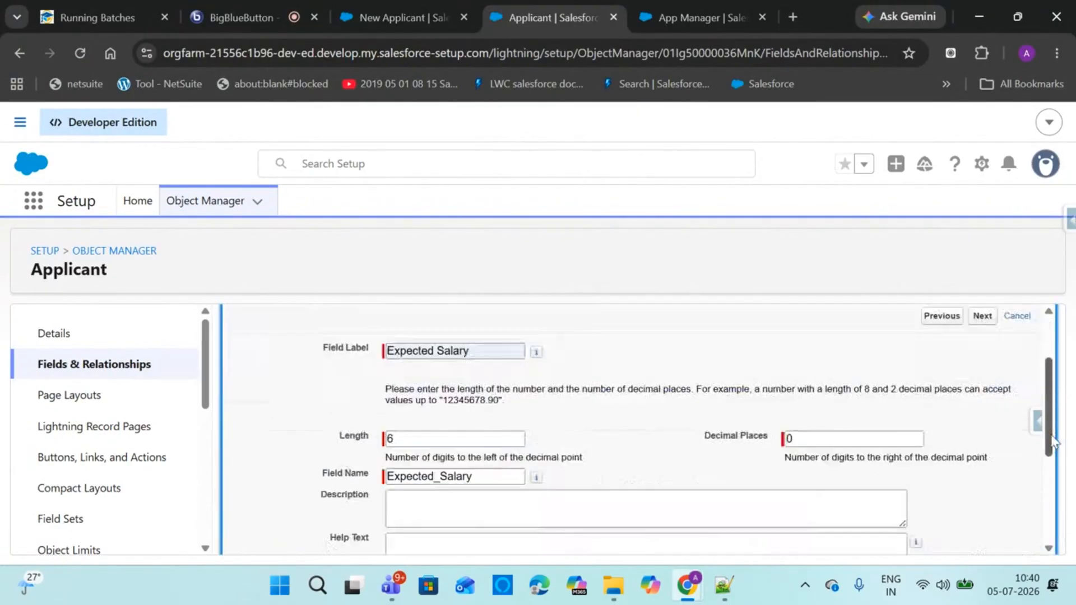
pyautogui.click(974, 539)
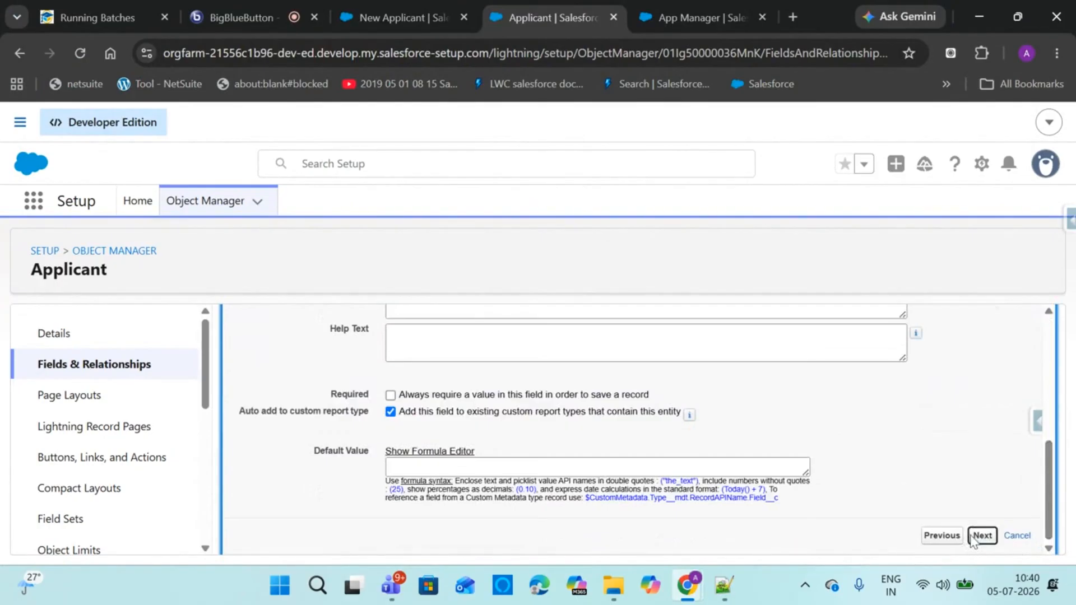
pyautogui.scroll(-3, 1041, 386)
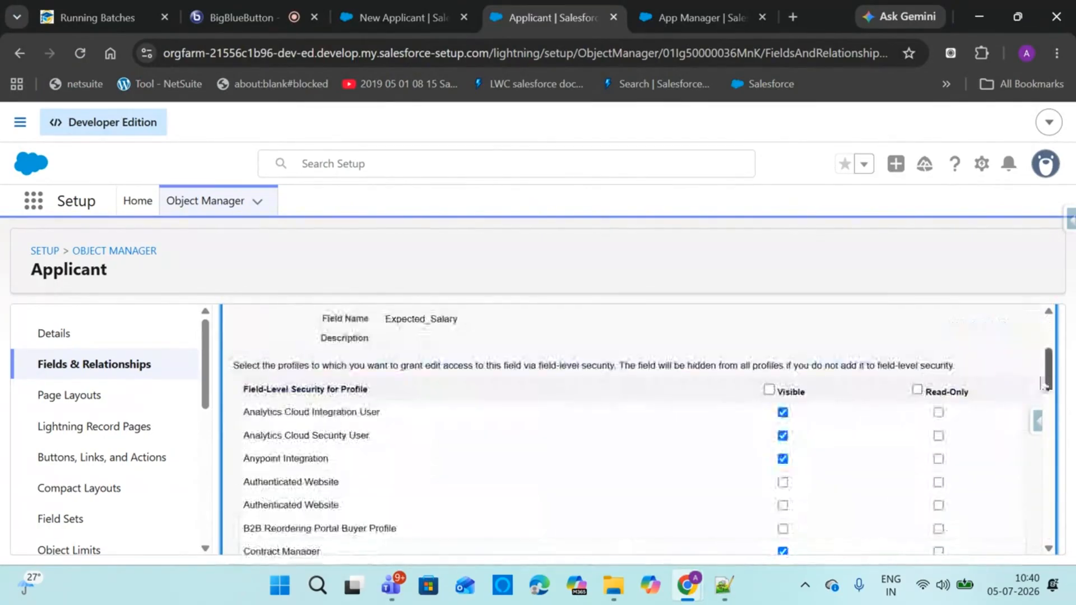
pyautogui.click(769, 389)
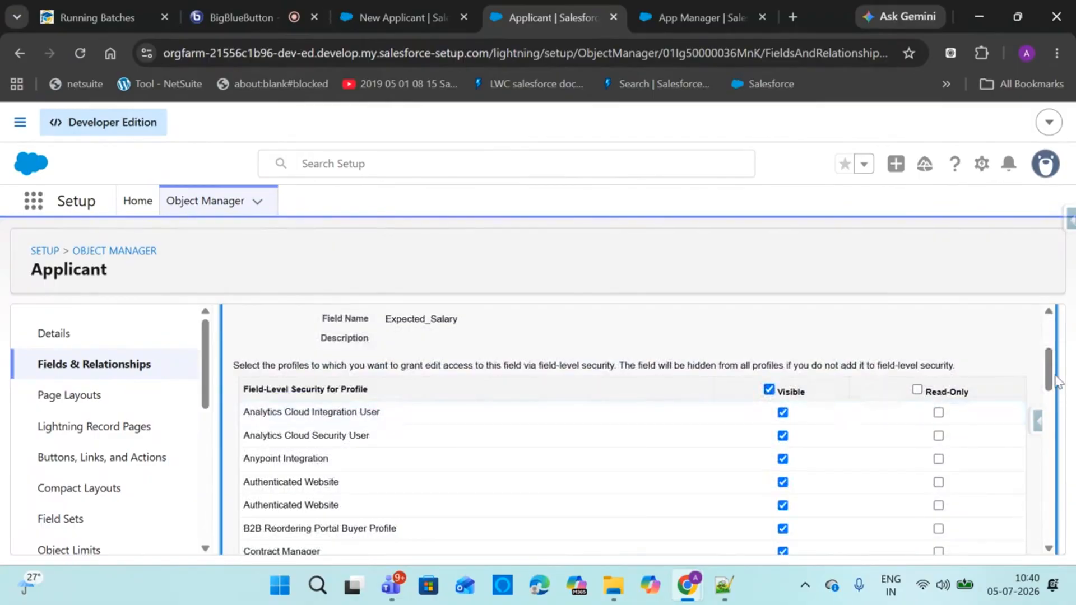
pyautogui.scroll(-5, 1053, 386)
pyautogui.click(982, 533)
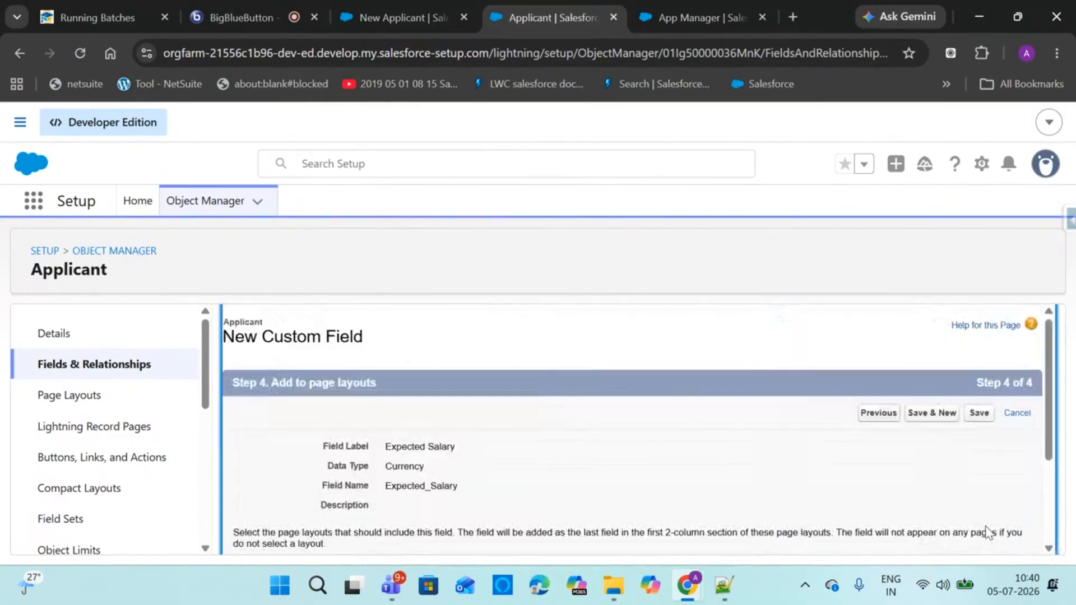
pyautogui.click(937, 413)
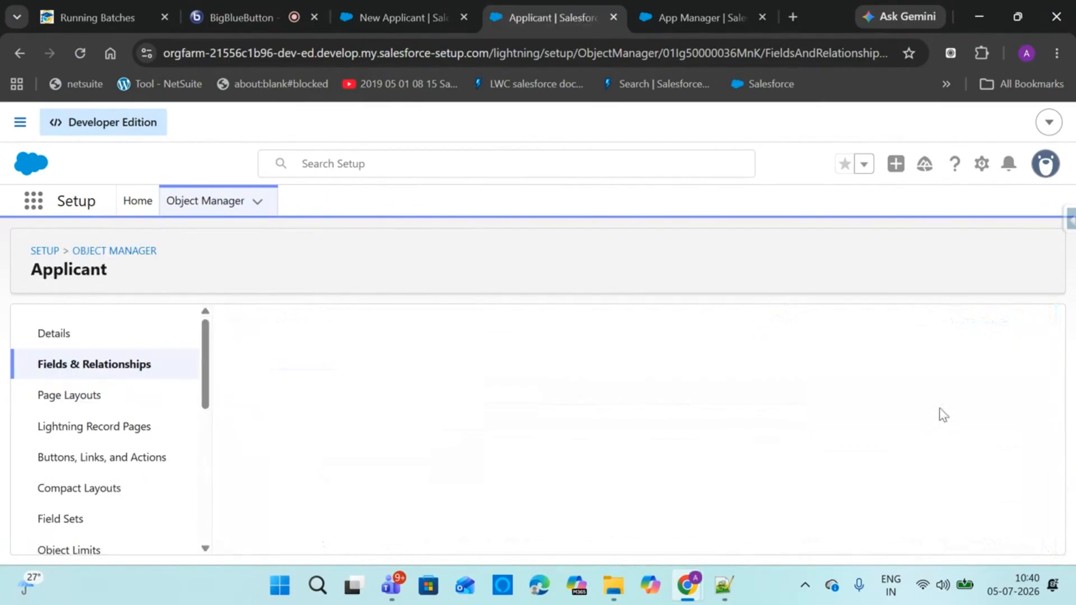
pyautogui.click(723, 585)
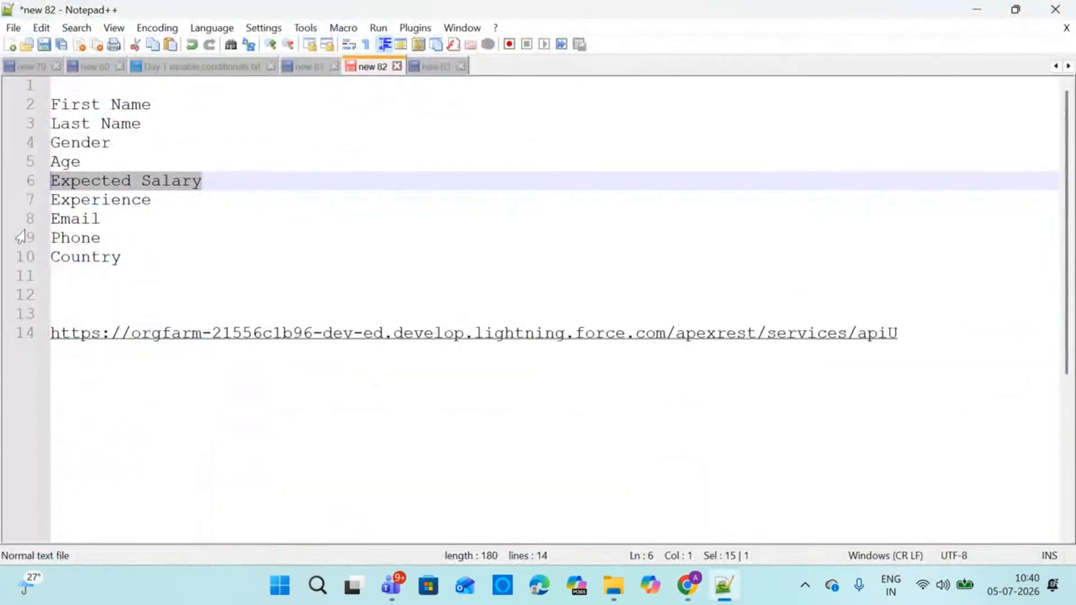
pyautogui.moveTo(688, 586)
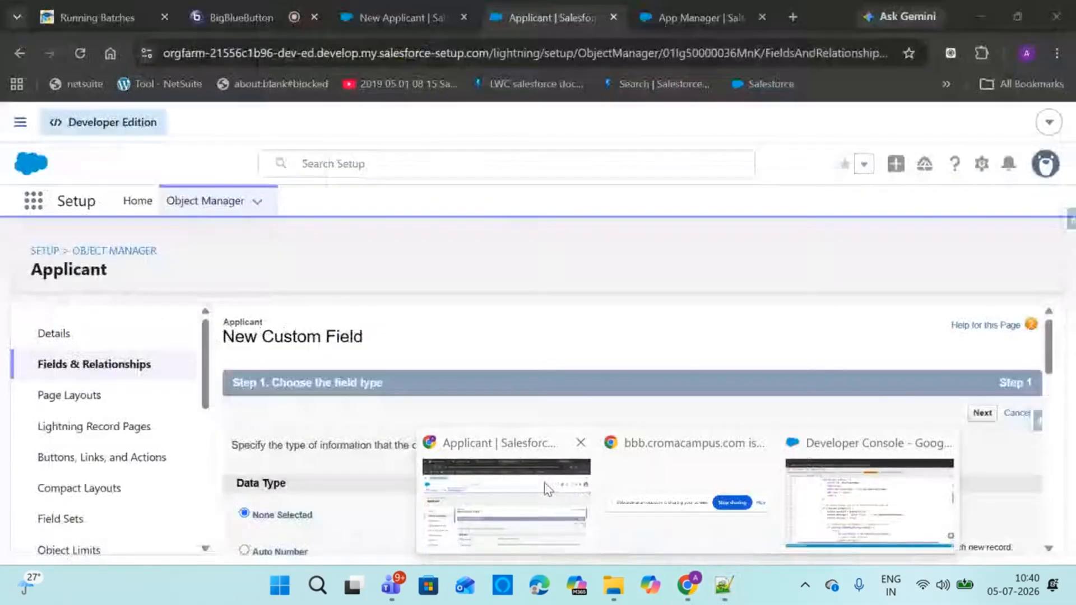
pyautogui.click(548, 487)
pyautogui.click(391, 22)
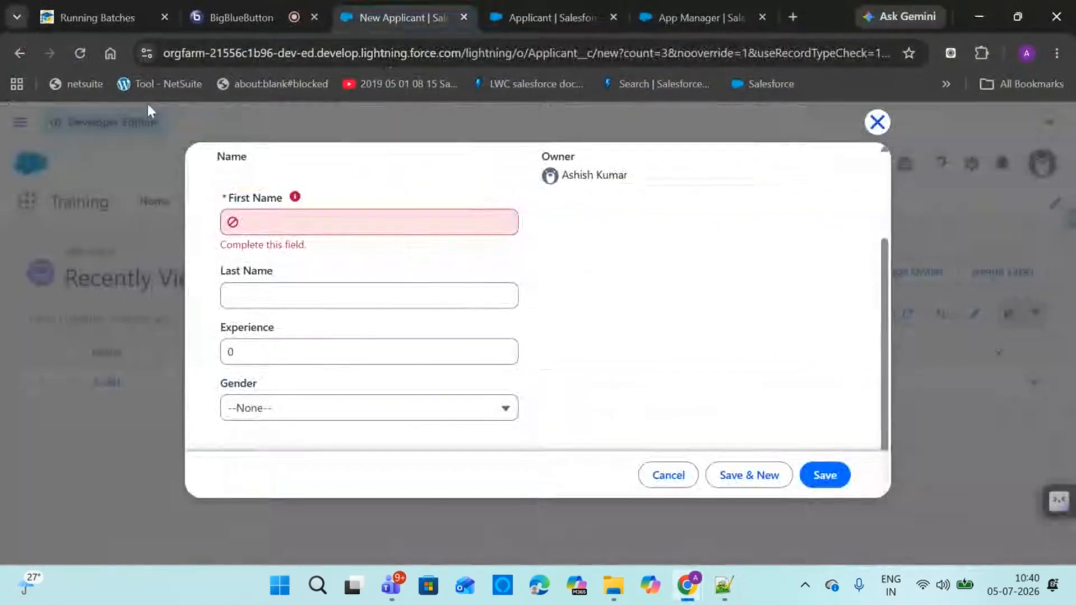
pyautogui.click(79, 49)
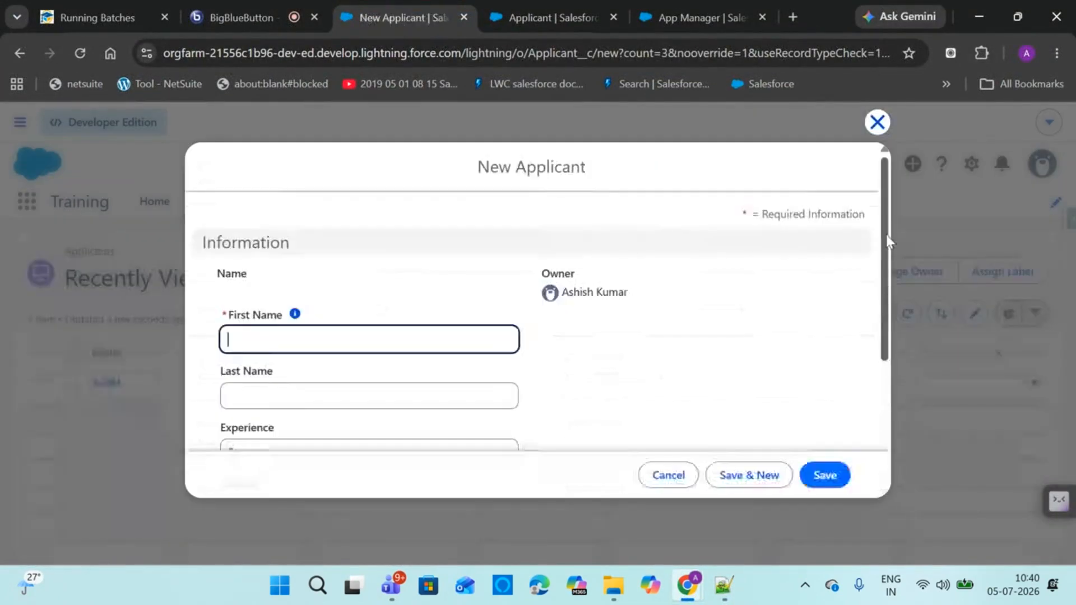
pyautogui.moveTo(886, 242); pyautogui.dragTo(886, 389)
pyautogui.click(555, 17)
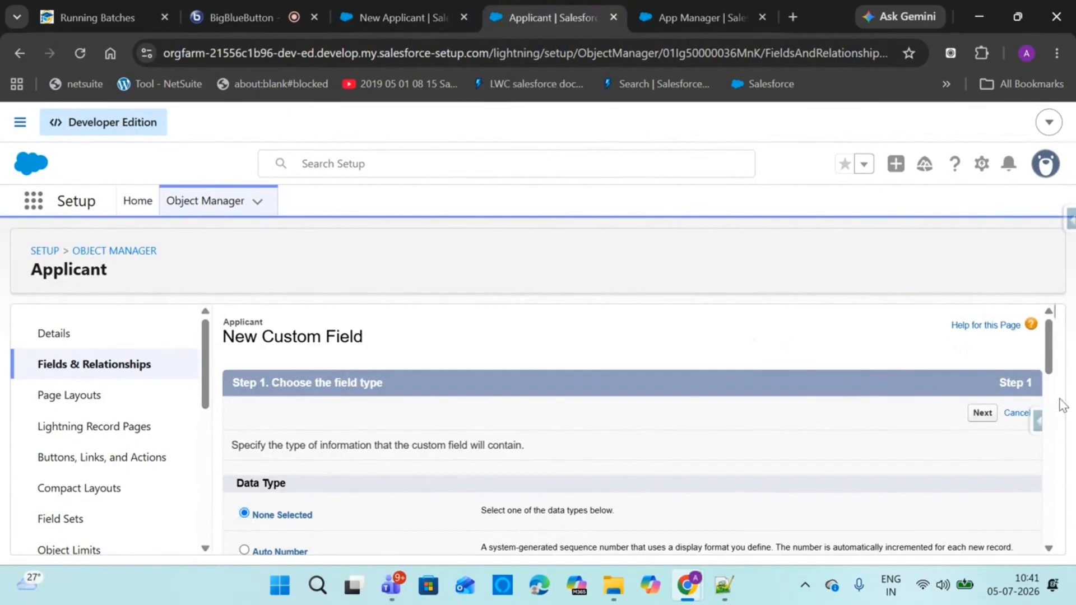
# Choose the Email data type and label the new field Email
pyautogui.moveTo(1048, 360); pyautogui.dragTo(1041, 473)
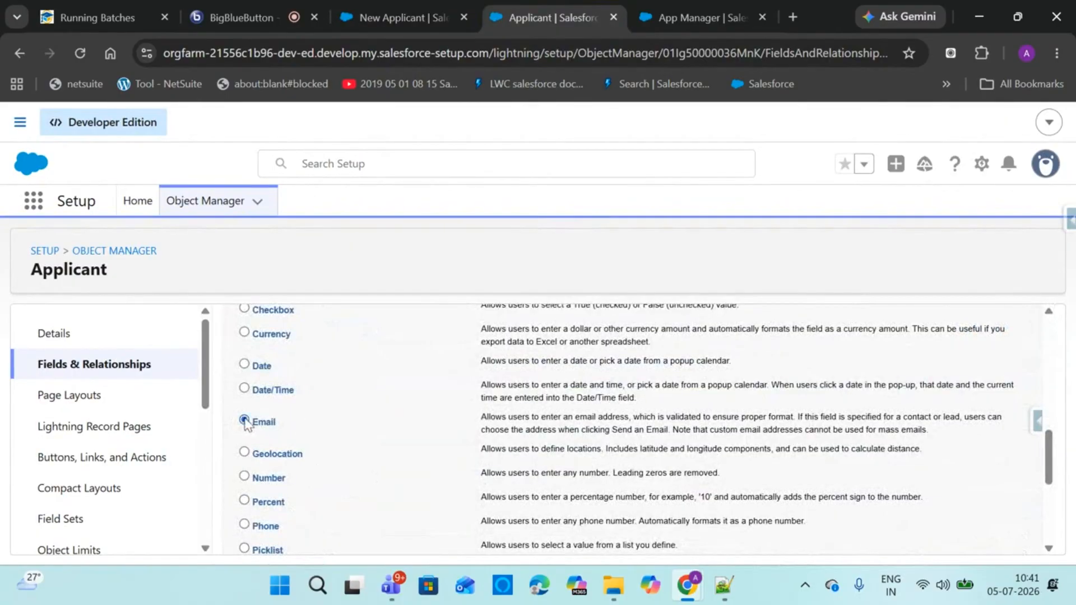
pyautogui.moveTo(1041, 428); pyautogui.dragTo(1043, 487)
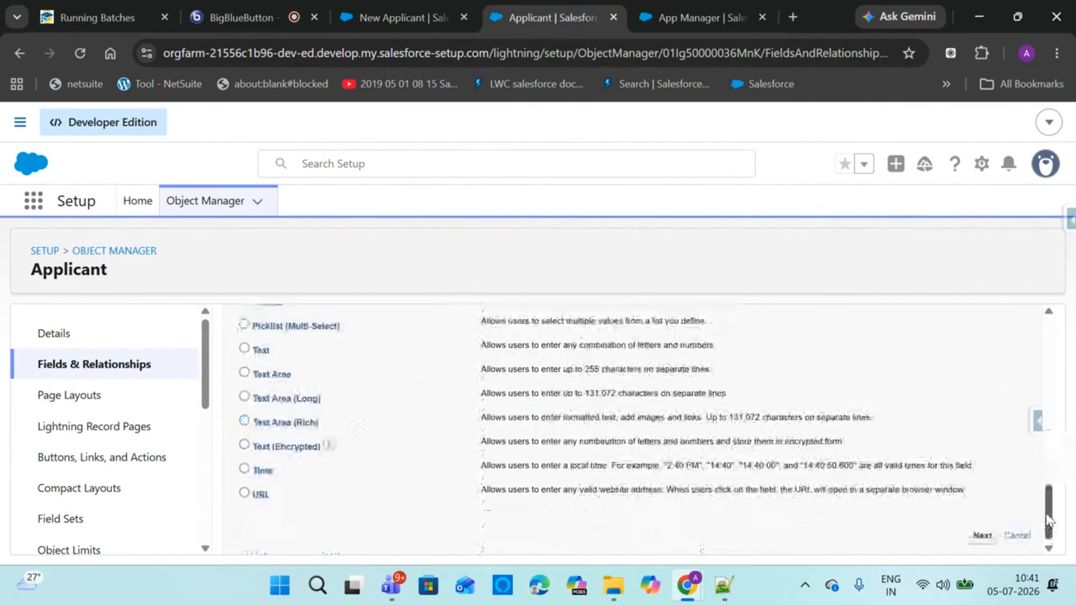
pyautogui.click(982, 535)
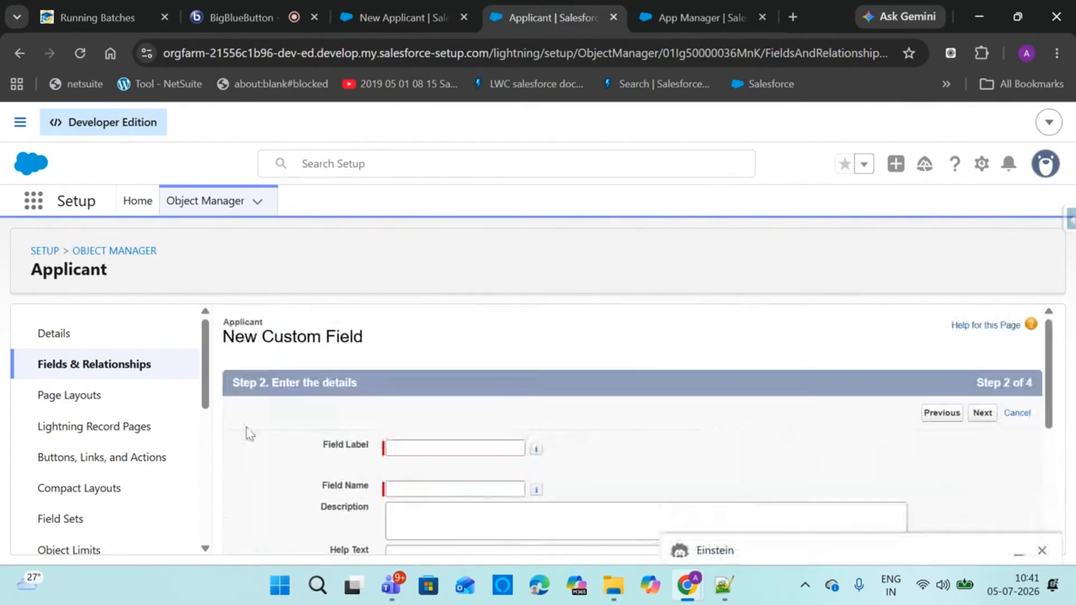
pyautogui.click(396, 446)
pyautogui.write('Email')
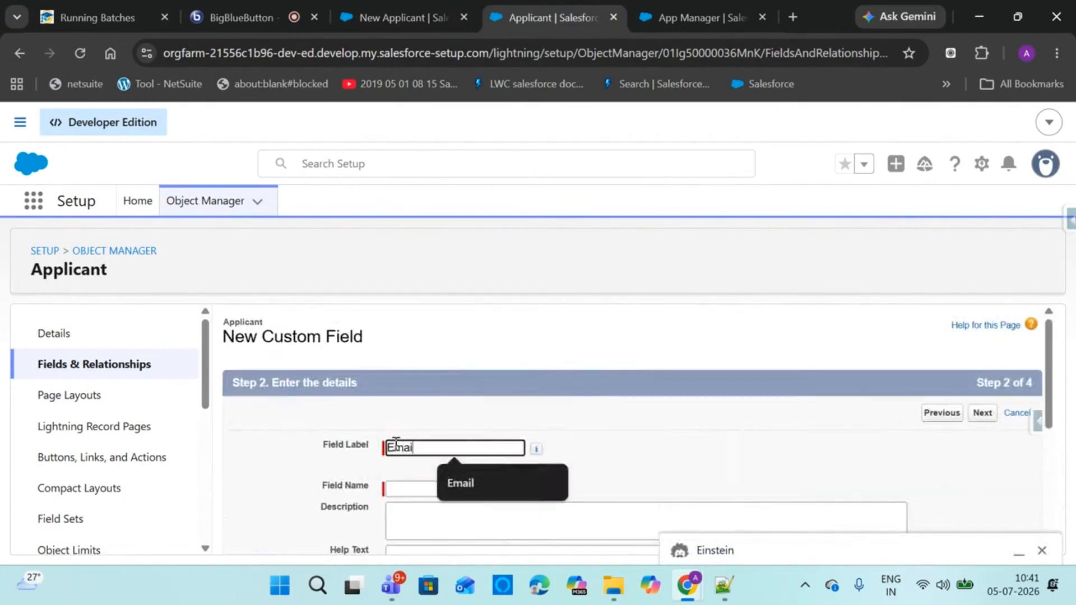
pyautogui.click(397, 489)
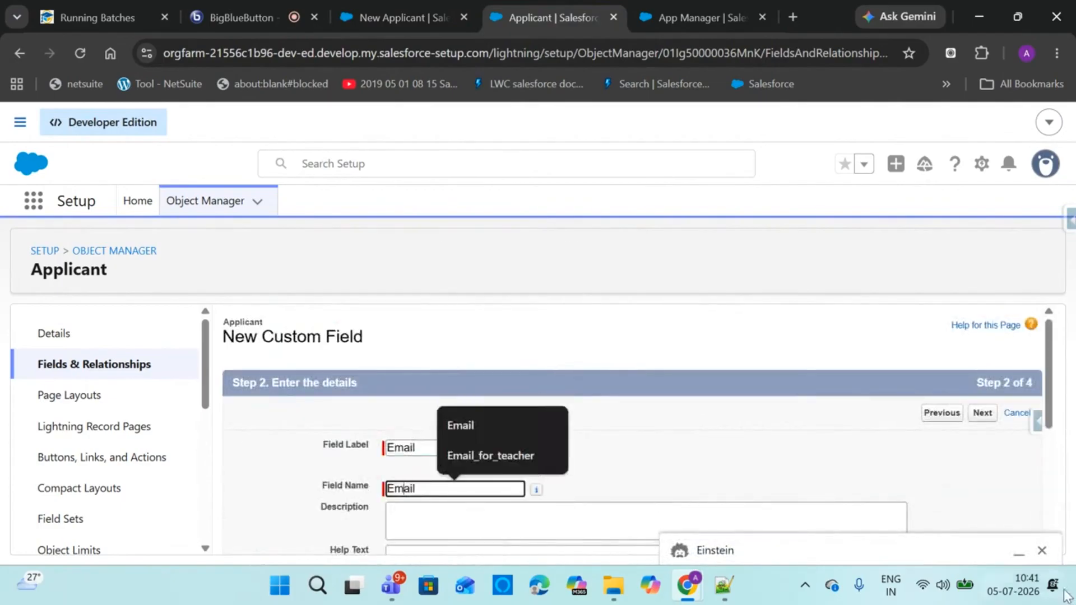
pyautogui.click(1042, 551)
# Make Email visible to every profile and save it with Save & New
pyautogui.scroll(-5, 976, 505)
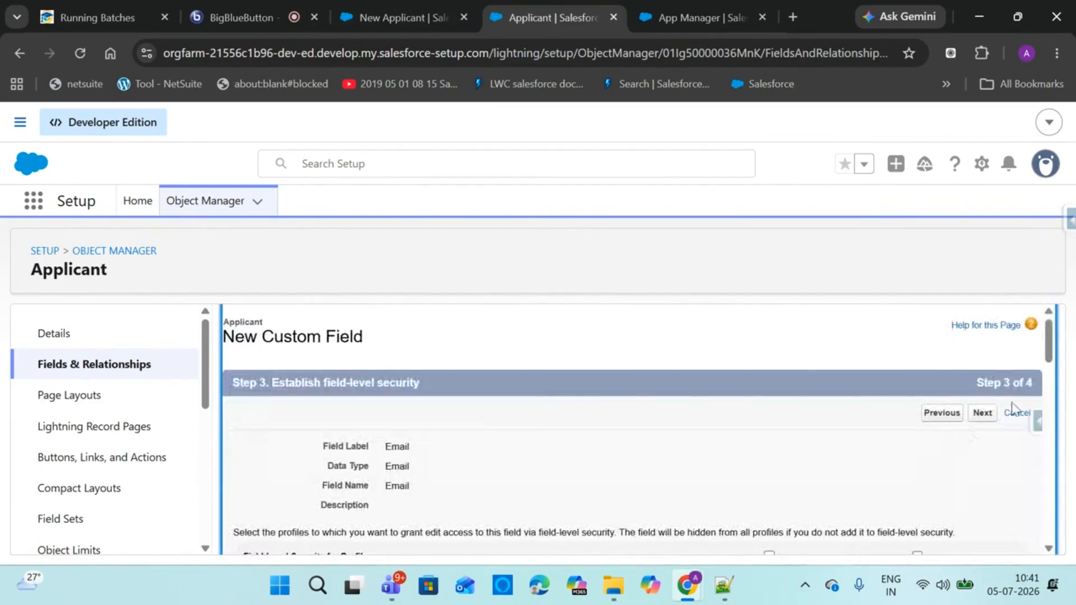
pyautogui.scroll(-3, 896, 409)
pyautogui.click(769, 397)
pyautogui.moveTo(1048, 373); pyautogui.dragTo(1059, 557)
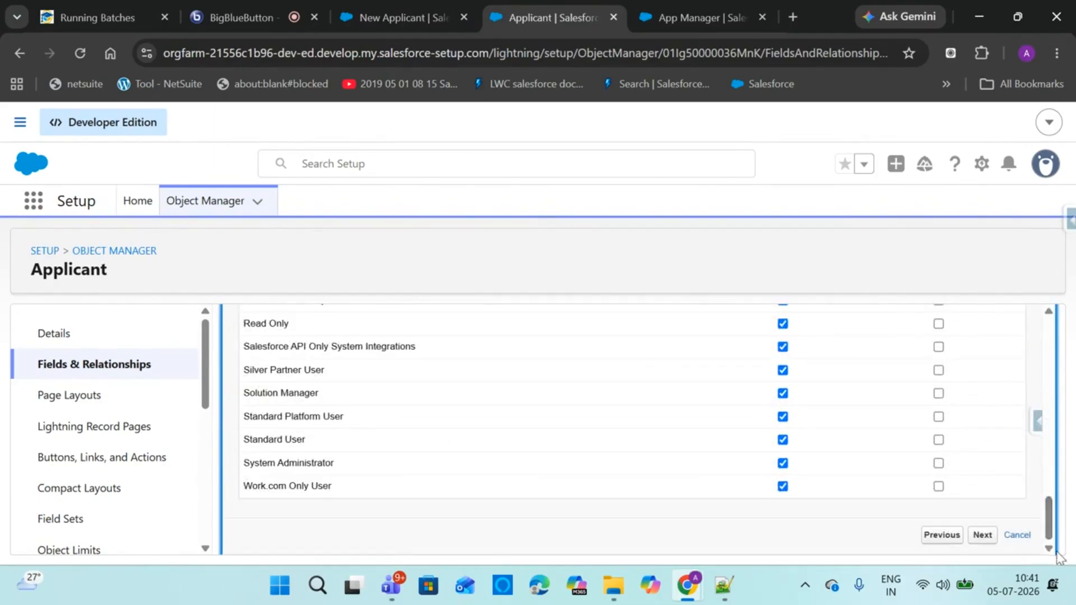
pyautogui.click(983, 535)
pyautogui.moveTo(1049, 411); pyautogui.dragTo(1058, 373)
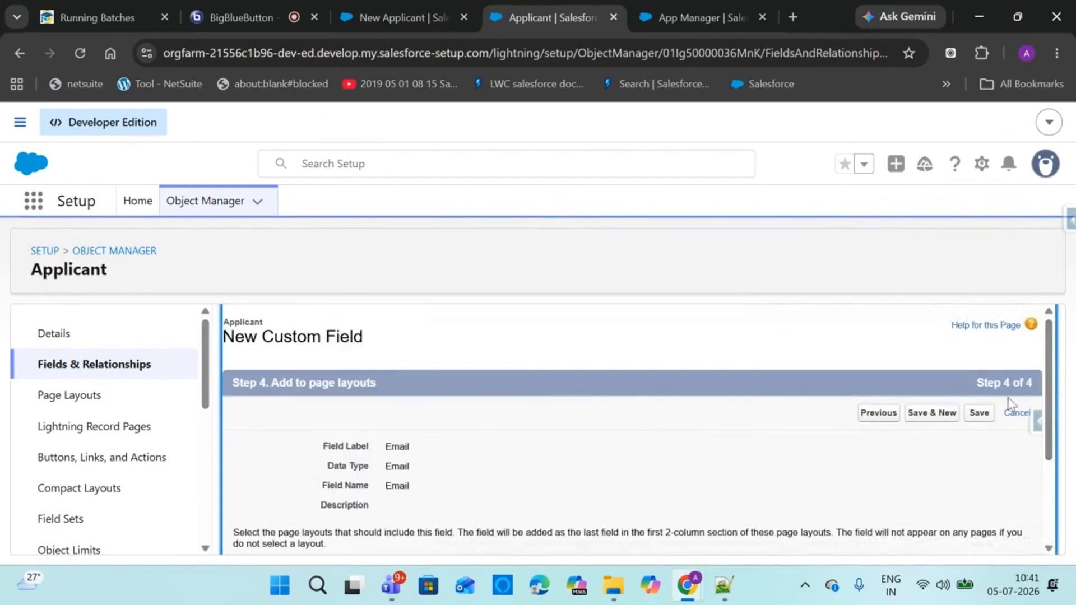
pyautogui.click(935, 416)
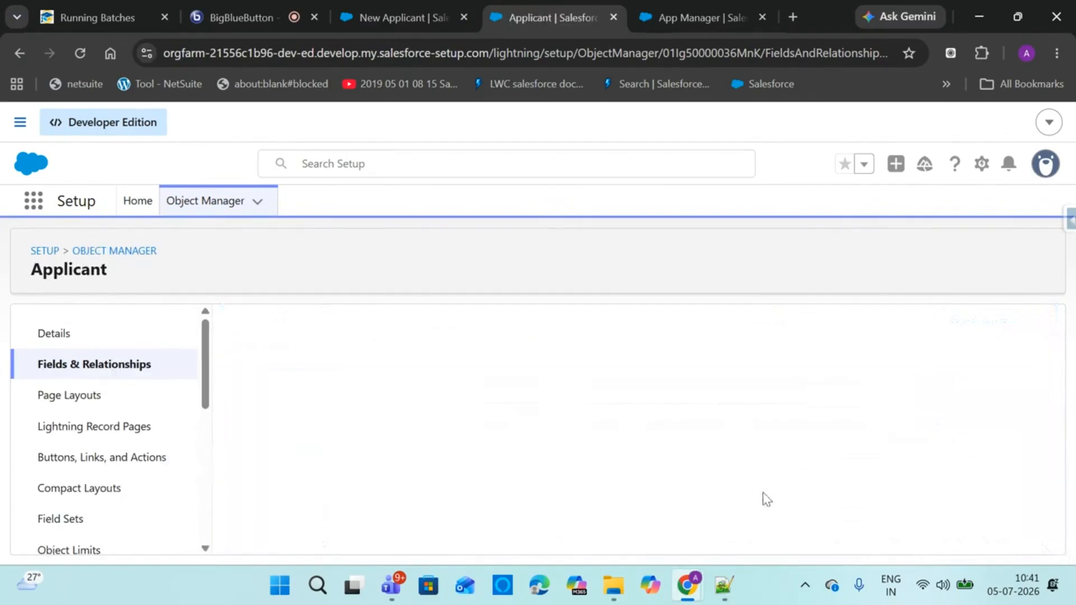
pyautogui.click(728, 585)
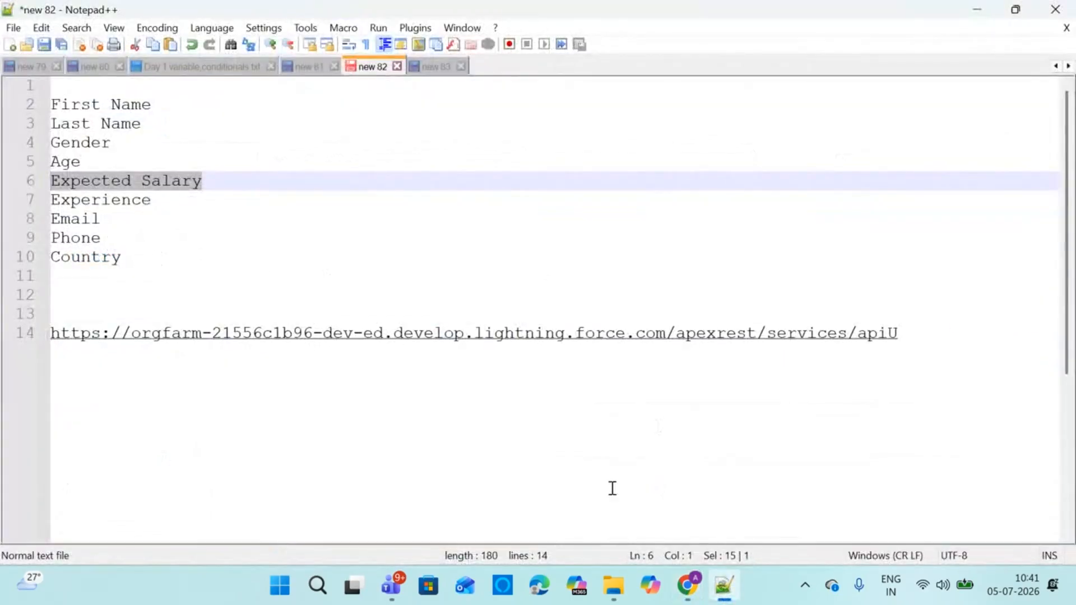
# Choose the Phone data type and label the new field Phone
pyautogui.moveTo(688, 586)
pyautogui.click(473, 487)
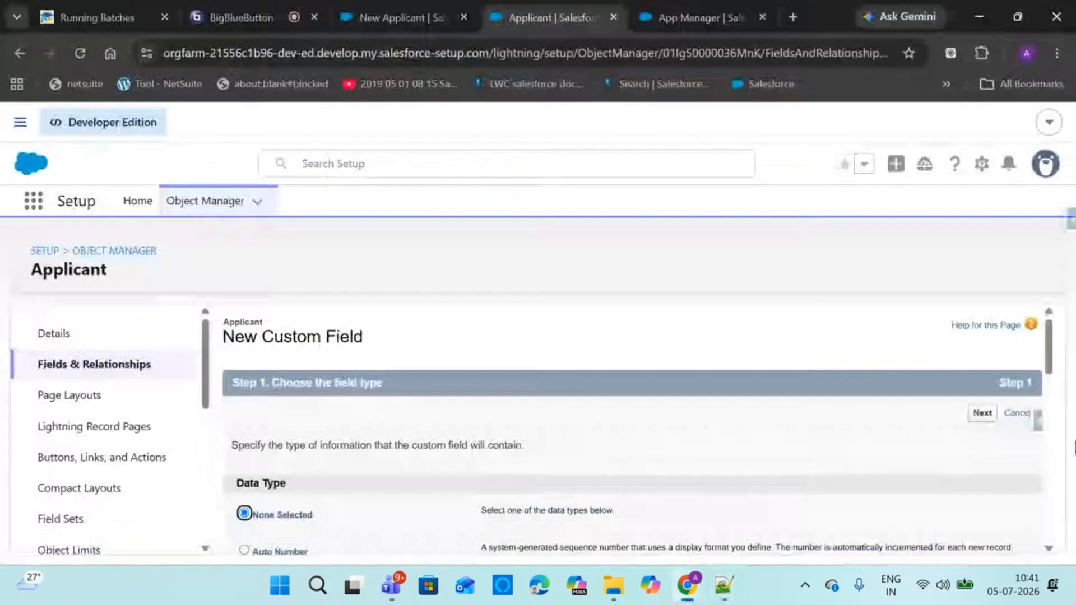
pyautogui.moveTo(1050, 358); pyautogui.dragTo(1048, 517)
pyautogui.click(255, 433)
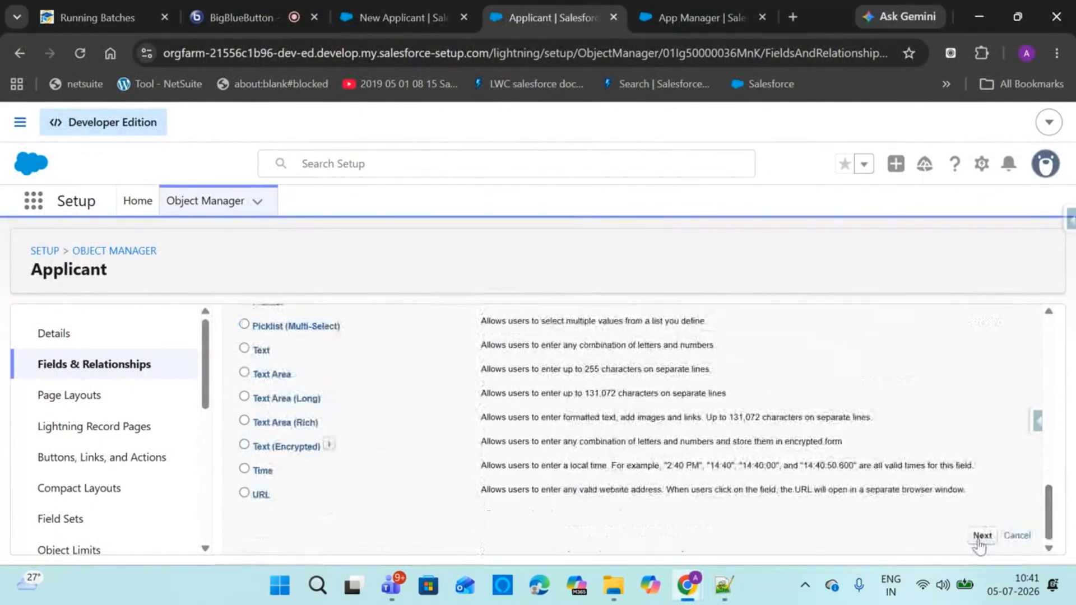
pyautogui.click(981, 536)
pyautogui.click(468, 448)
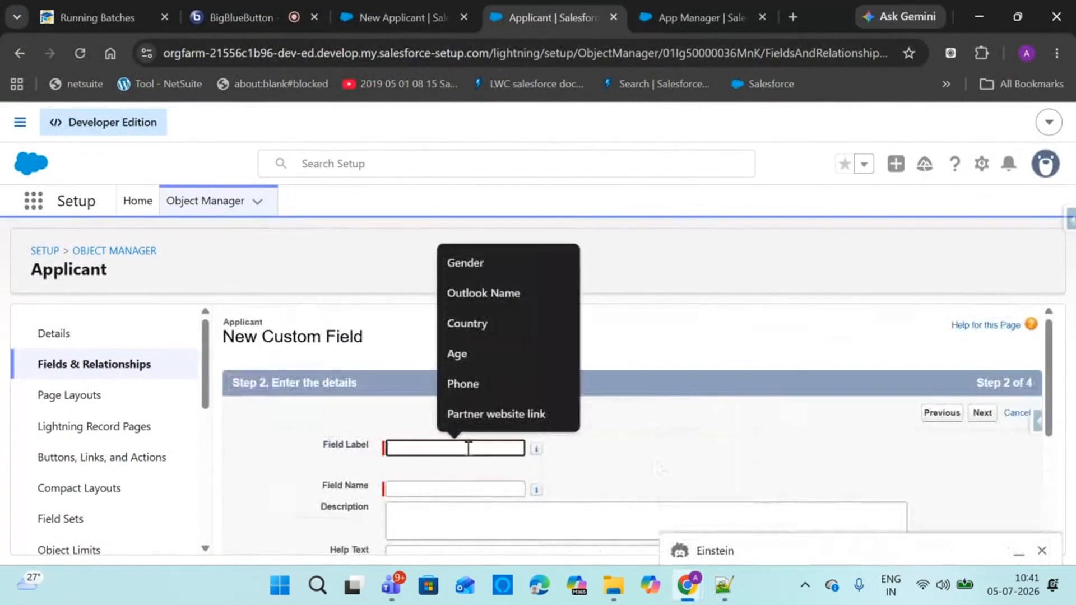
pyautogui.write('Phone')
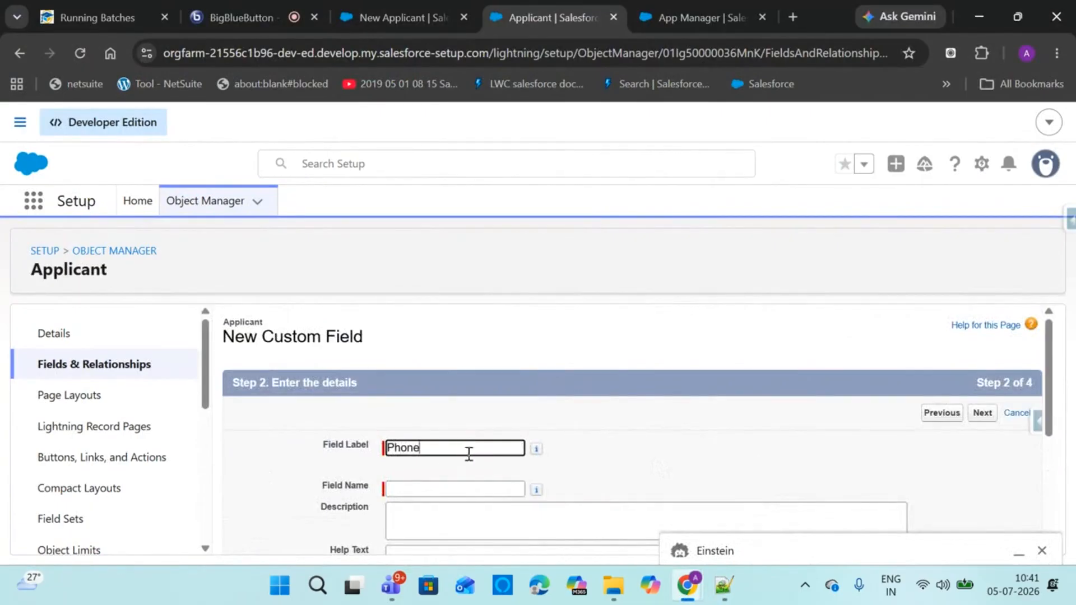
pyautogui.click(466, 485)
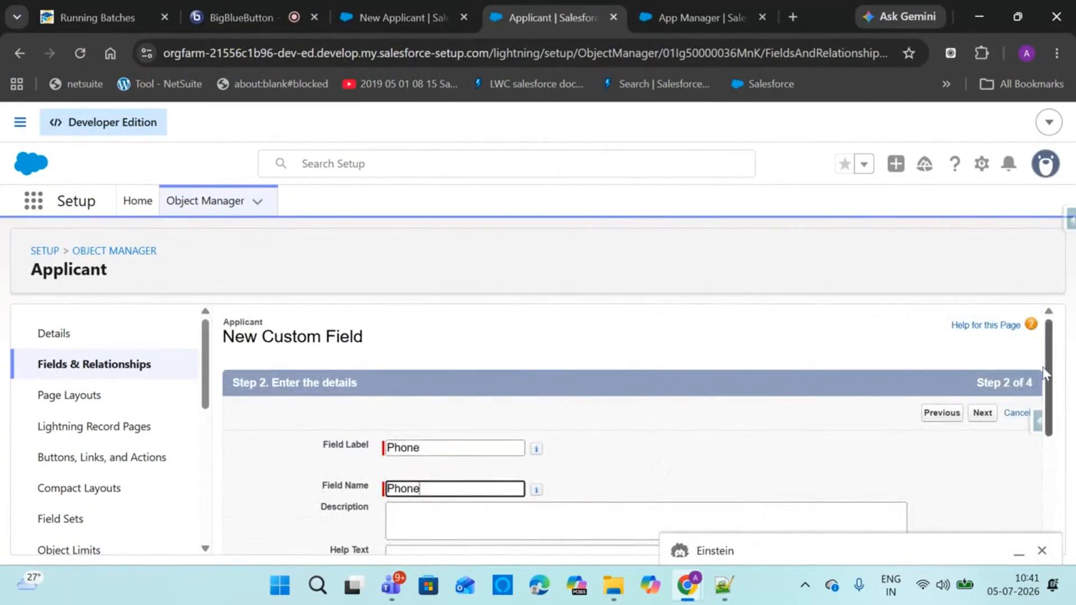
# Take the Phone field through field-level security and save it with Save & New
pyautogui.scroll(-4, 1043, 373)
pyautogui.click(1042, 551)
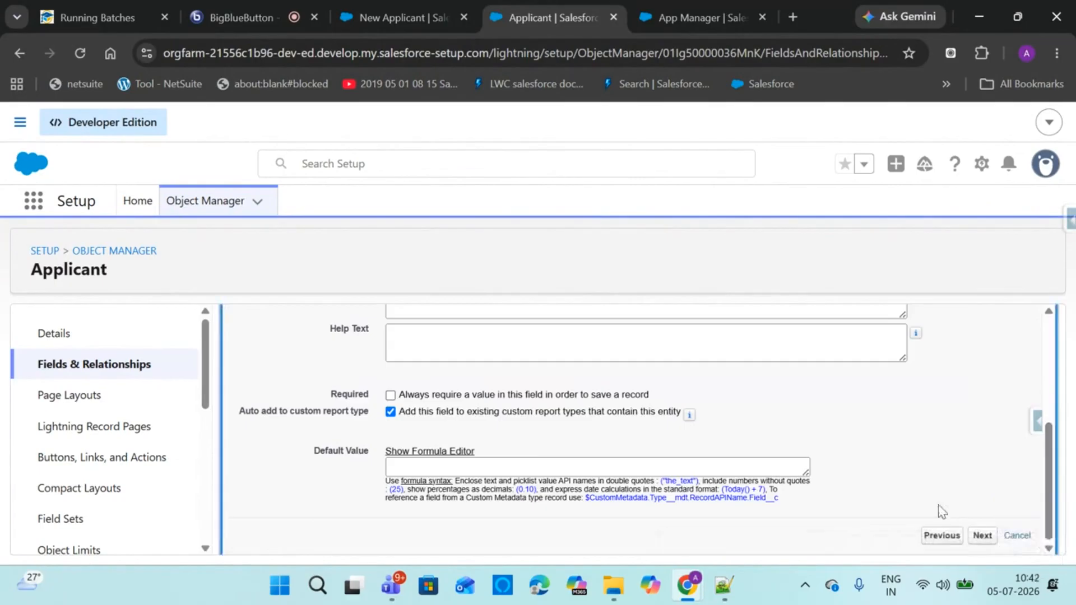
pyautogui.click(986, 536)
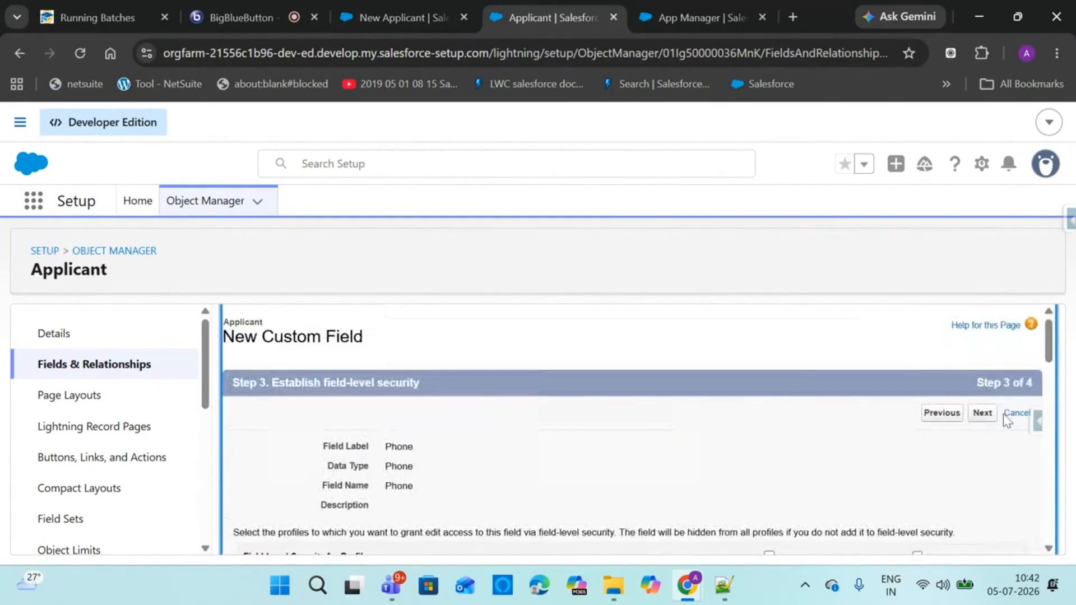
pyautogui.scroll(-2, 1055, 345)
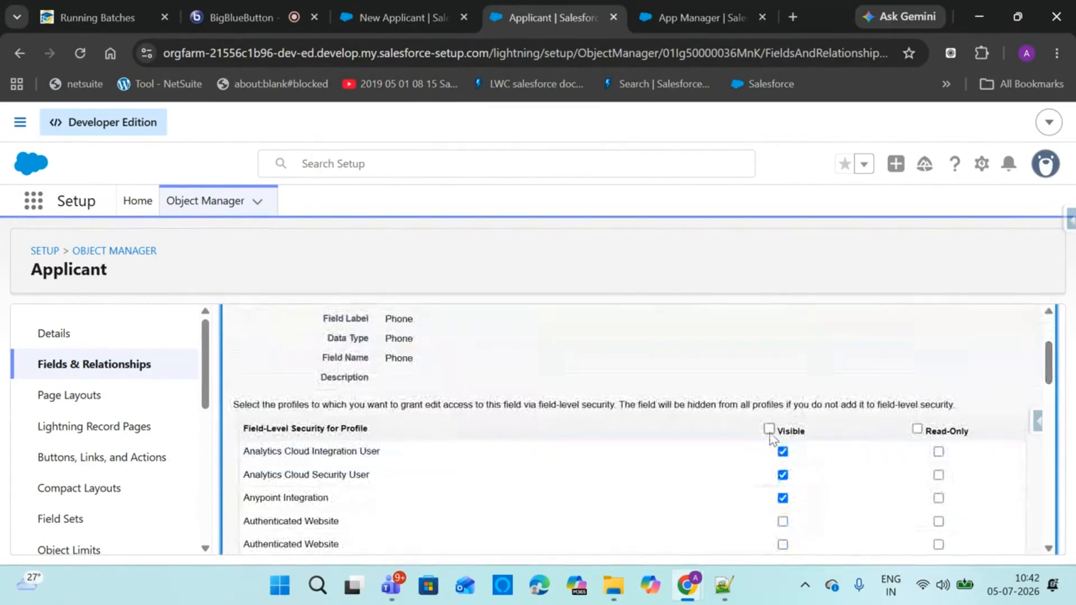
pyautogui.scroll(3, 1028, 384)
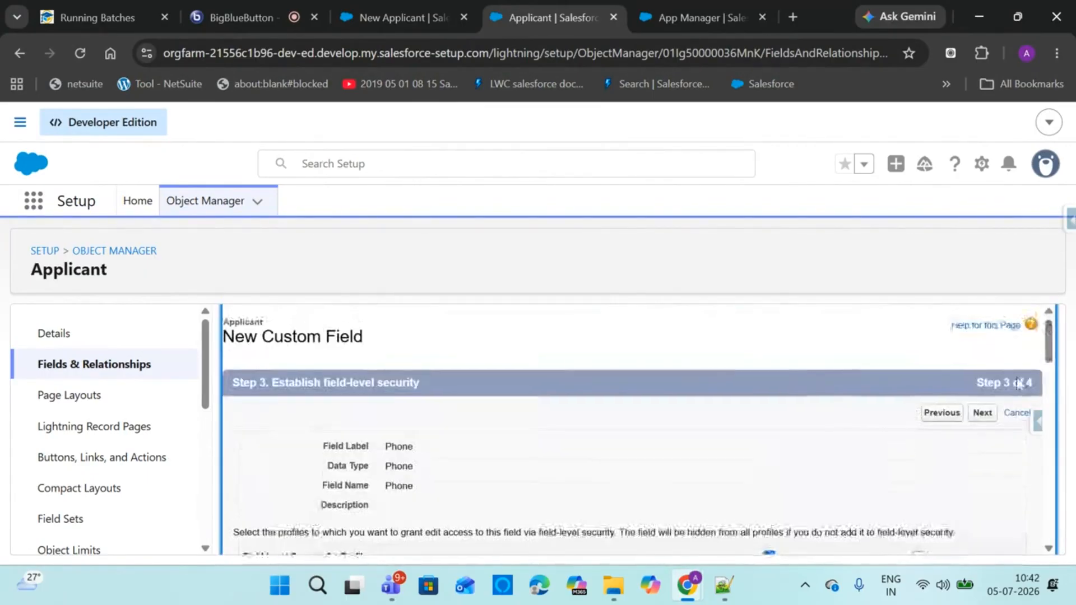
pyautogui.click(982, 412)
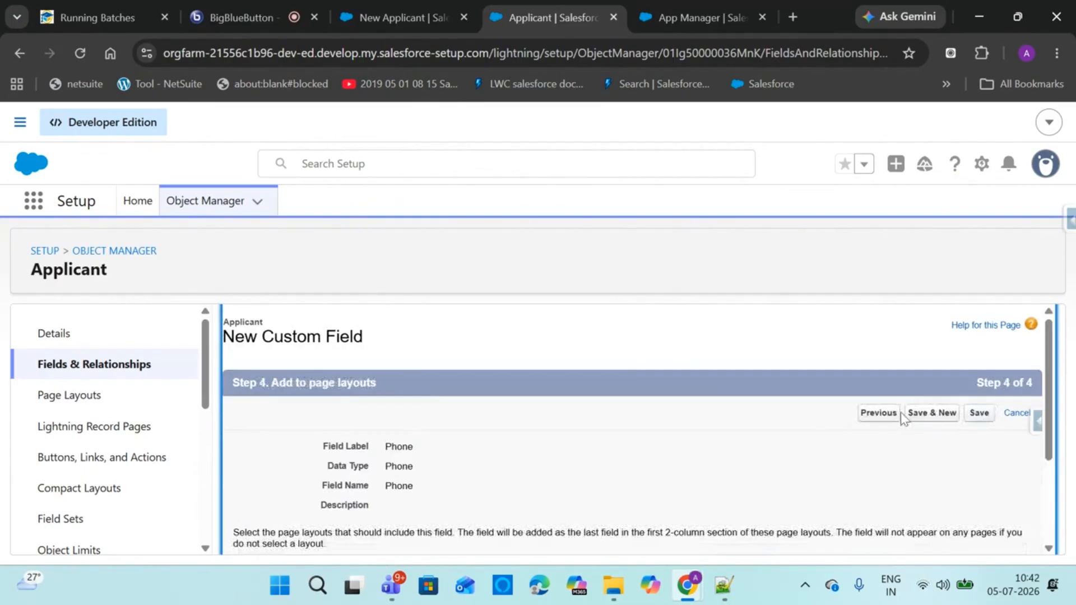
pyautogui.click(933, 413)
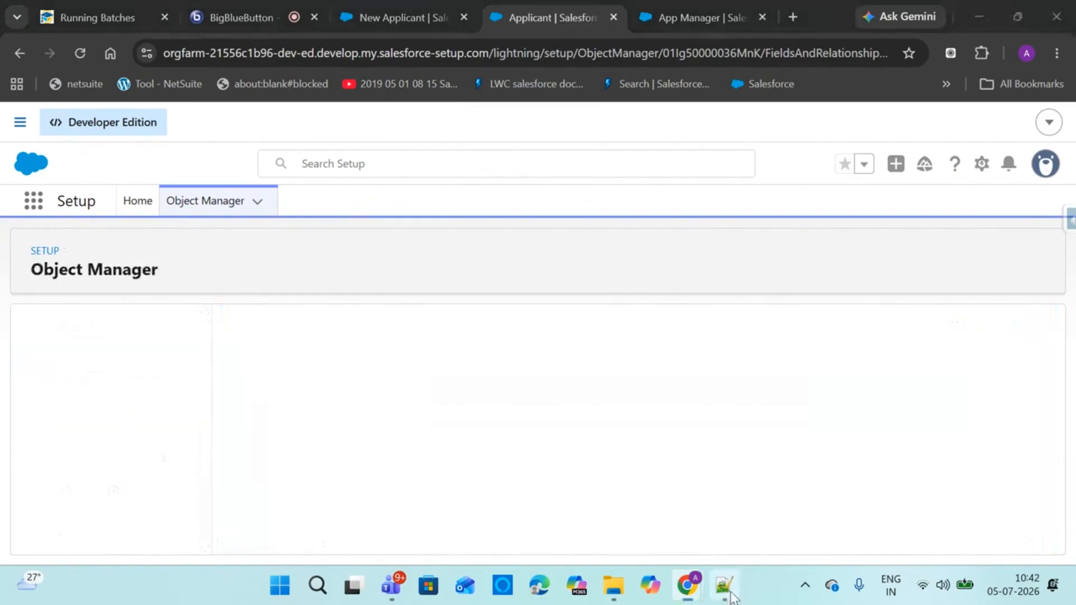
pyautogui.hotkey('alt', 'Tab')
# Select the word Country in the Notepad++ notes and return to the Applicant field setup
pyautogui.moveTo(140, 260); pyautogui.dragTo(2, 256)
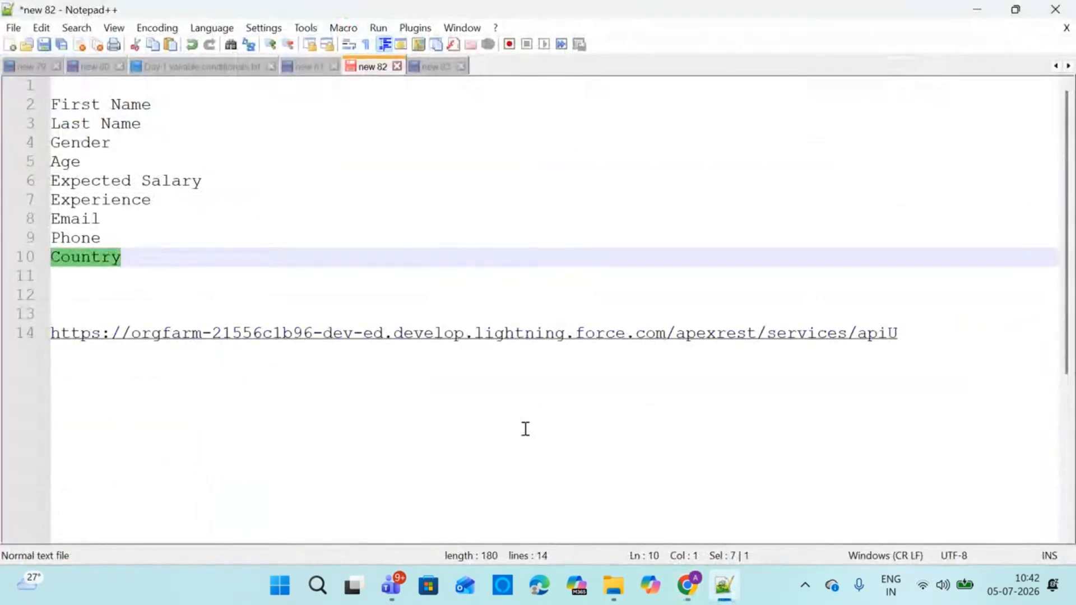
pyautogui.moveTo(688, 586)
pyautogui.click(539, 485)
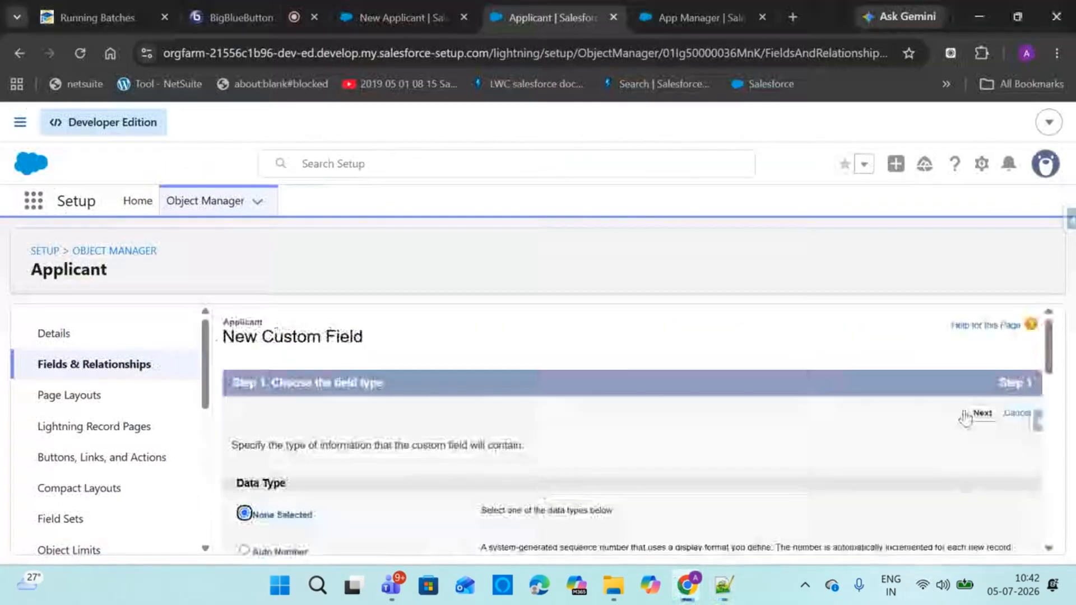
pyautogui.moveTo(489, 4); pyautogui.dragTo(387, 11)
pyautogui.click(233, 3)
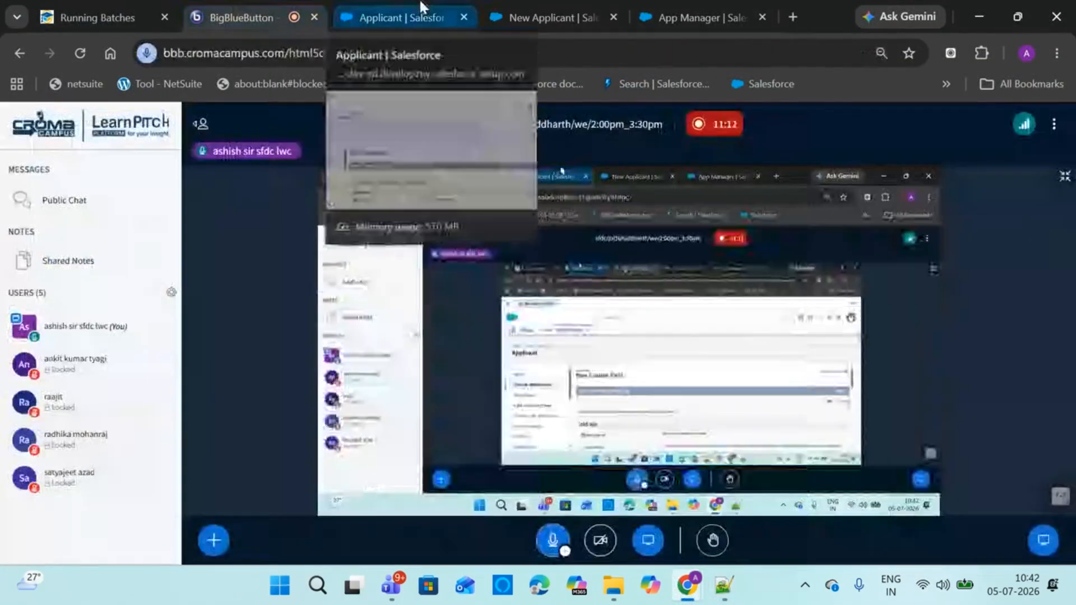
pyautogui.click(415, 14)
# Choose the Picklist data type and enter Country as the field label
pyautogui.moveTo(1048, 349); pyautogui.dragTo(1029, 487)
pyautogui.click(245, 424)
pyautogui.moveTo(1048, 487); pyautogui.dragTo(1041, 552)
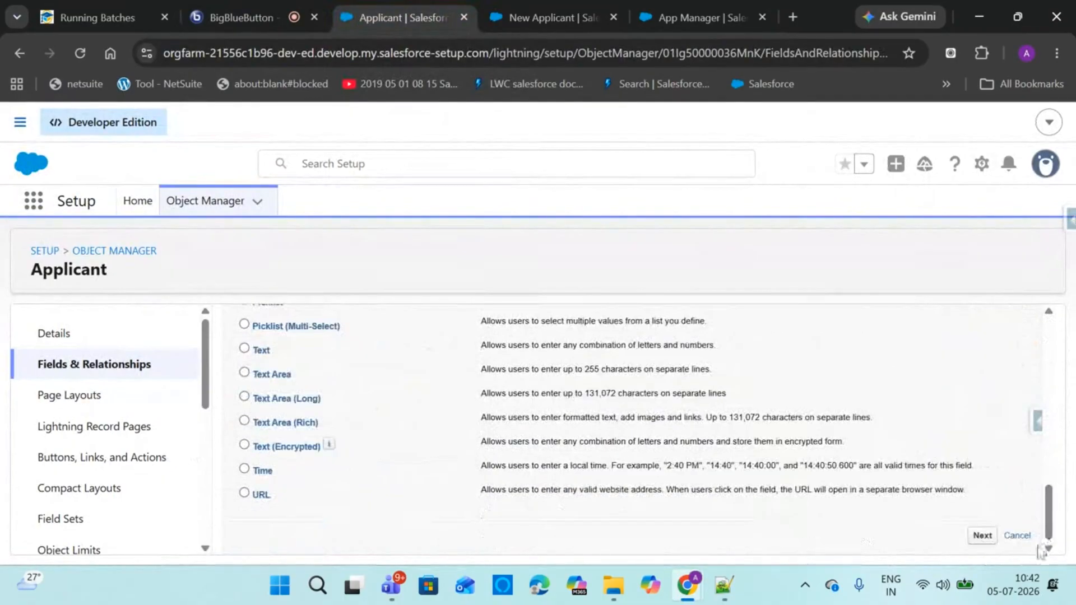
pyautogui.click(982, 536)
pyautogui.click(506, 445)
pyautogui.write('Country')
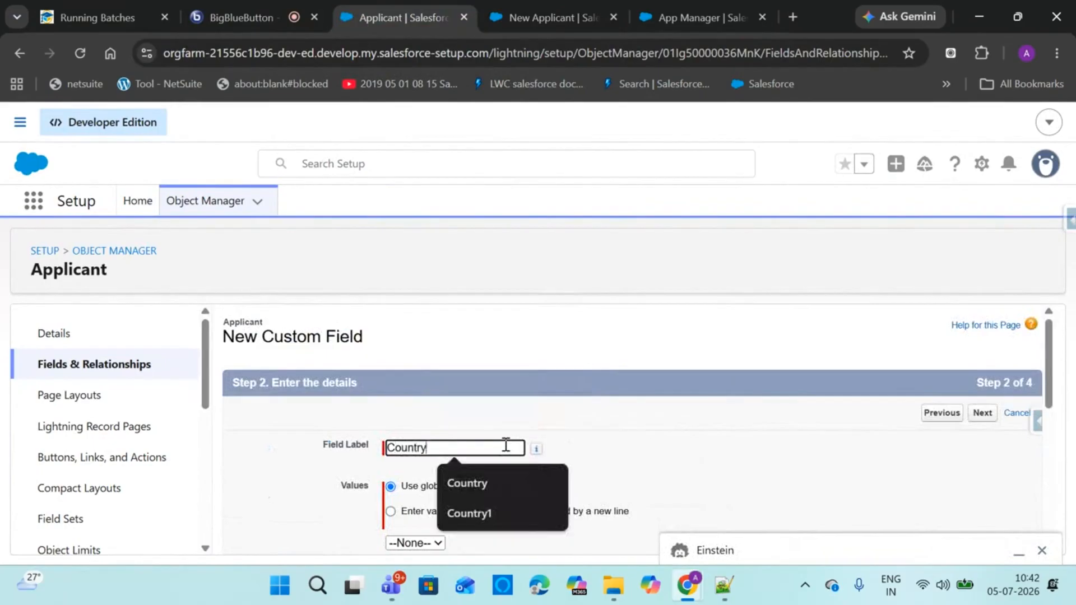
pyautogui.click(902, 396)
pyautogui.click(1040, 551)
pyautogui.scroll(-1, 784, 440)
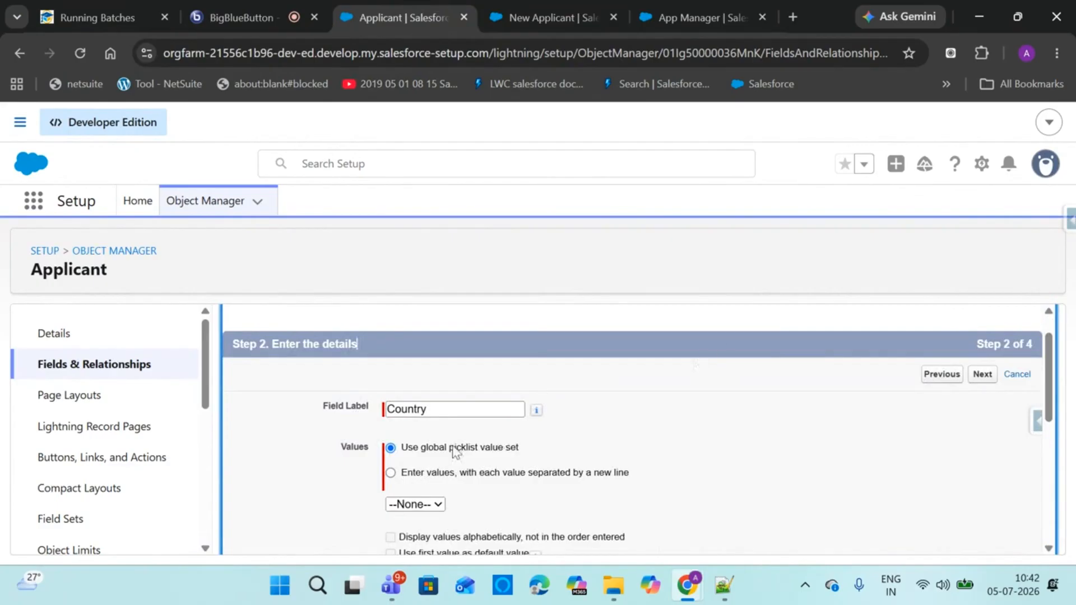
# Enter the Country values India, USA, UK, Australia, China and Japan, one per line
pyautogui.click(391, 473)
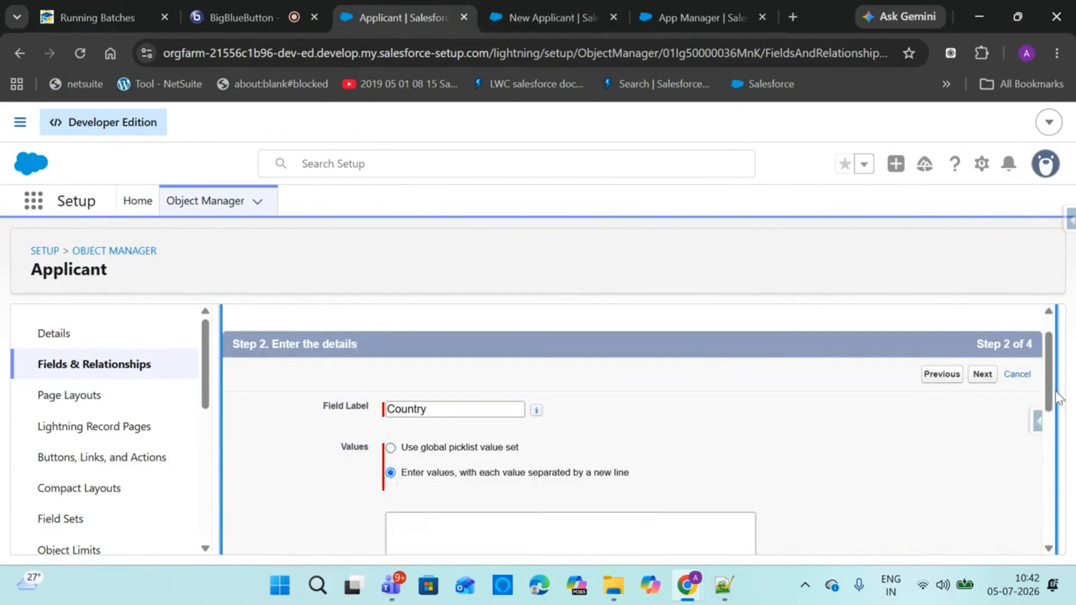
pyautogui.moveTo(1042, 386); pyautogui.dragTo(1035, 420)
pyautogui.click(700, 420)
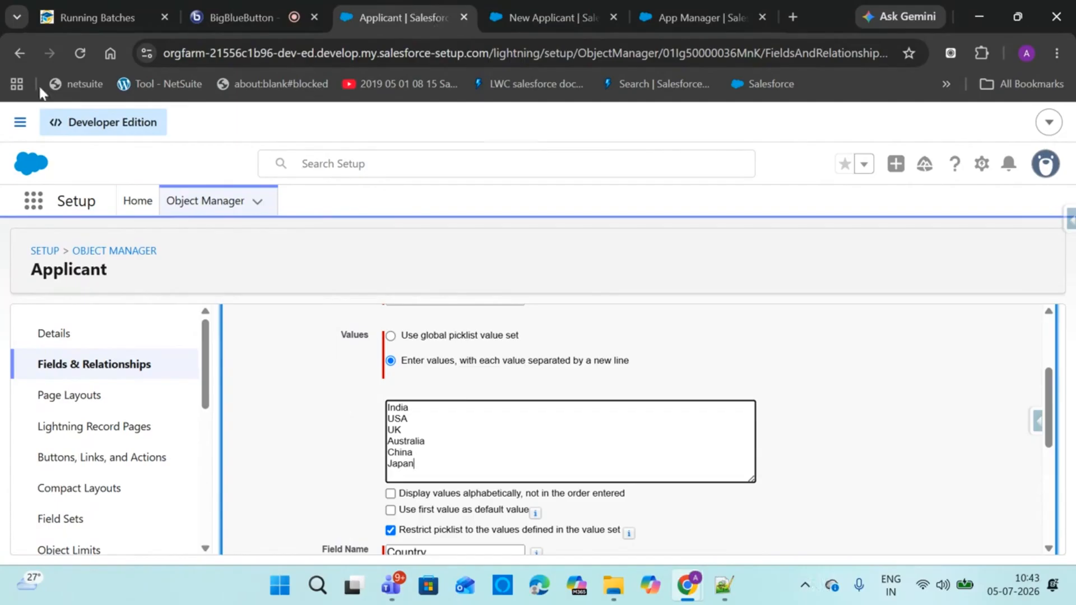
pyautogui.click(229, 2)
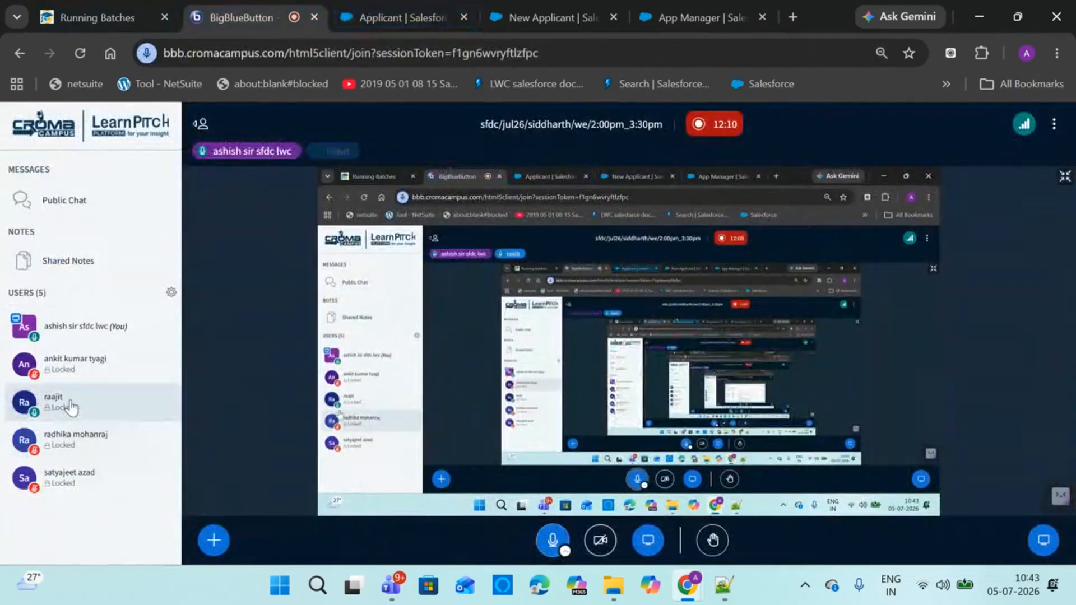
pyautogui.click(404, 8)
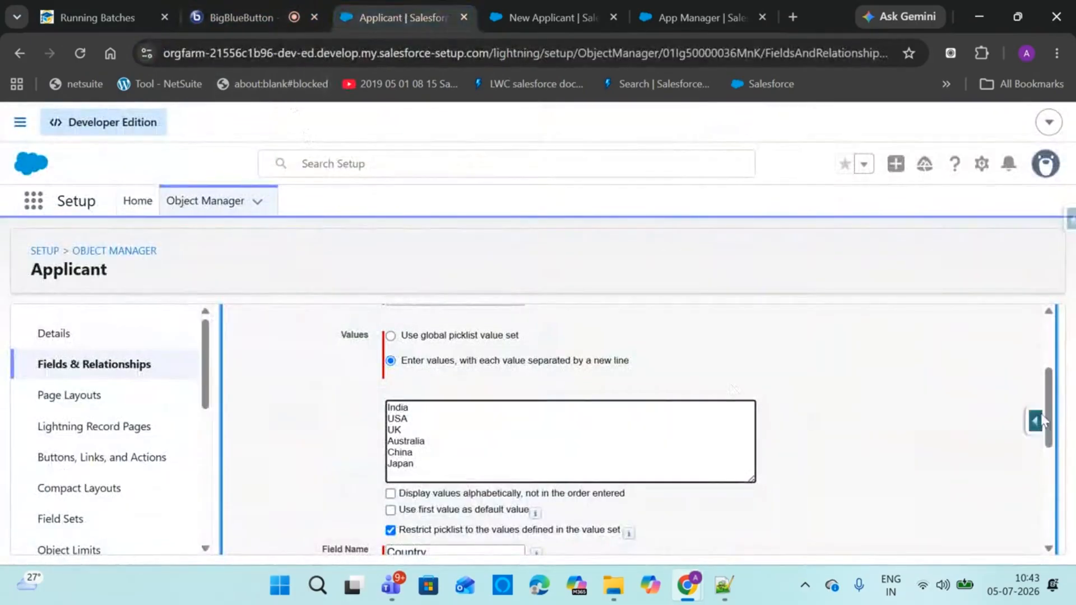
pyautogui.scroll(1, 1055, 395)
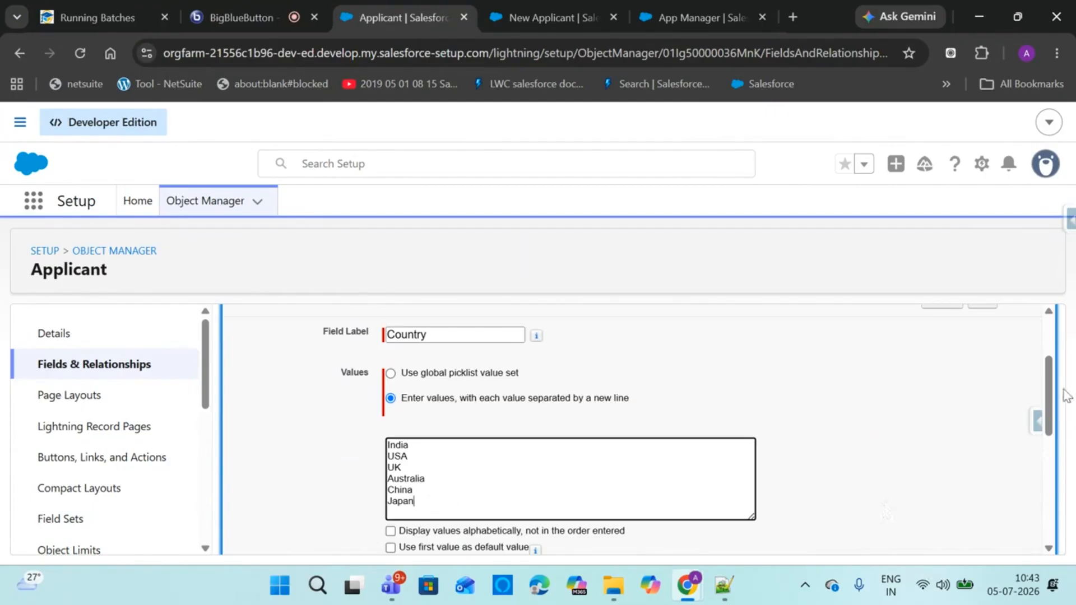
pyautogui.scroll(-1, 1049, 419)
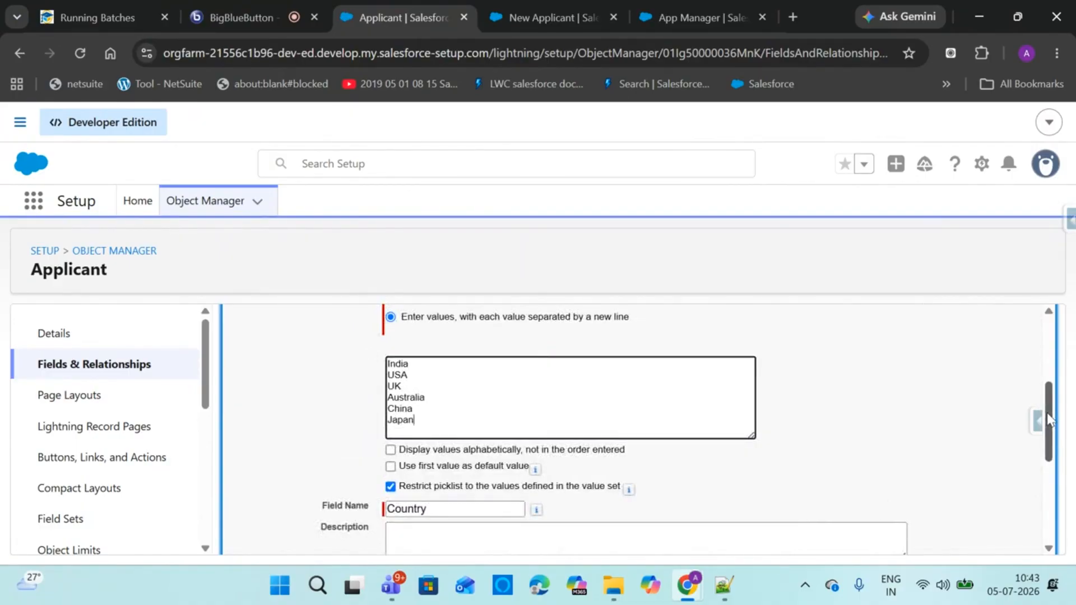
pyautogui.scroll(-3, 1042, 421)
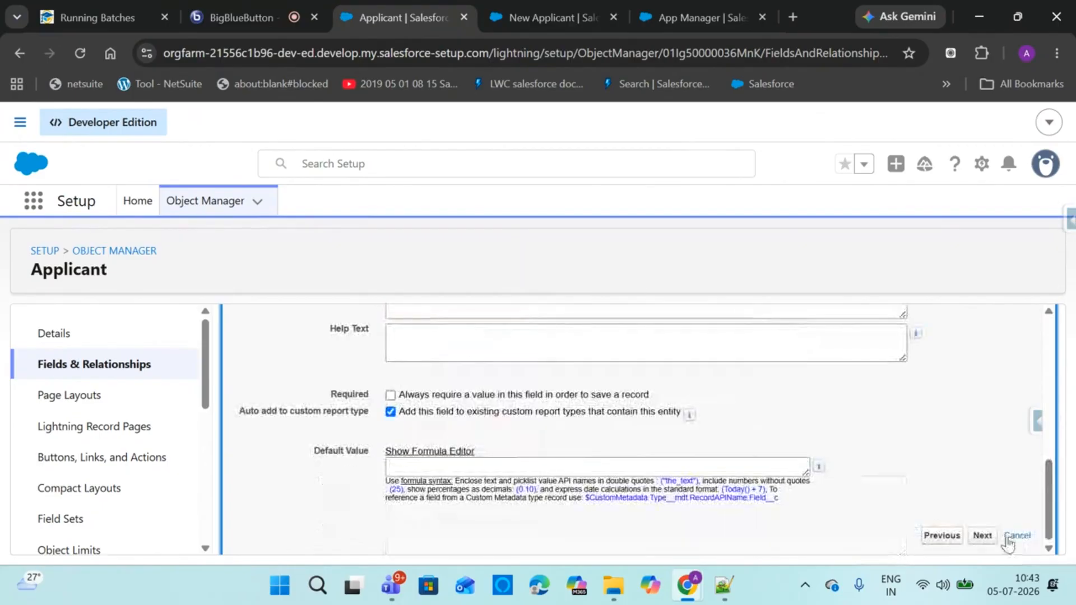
# Make Country visible to all profiles and save the picklist field
pyautogui.click(981, 535)
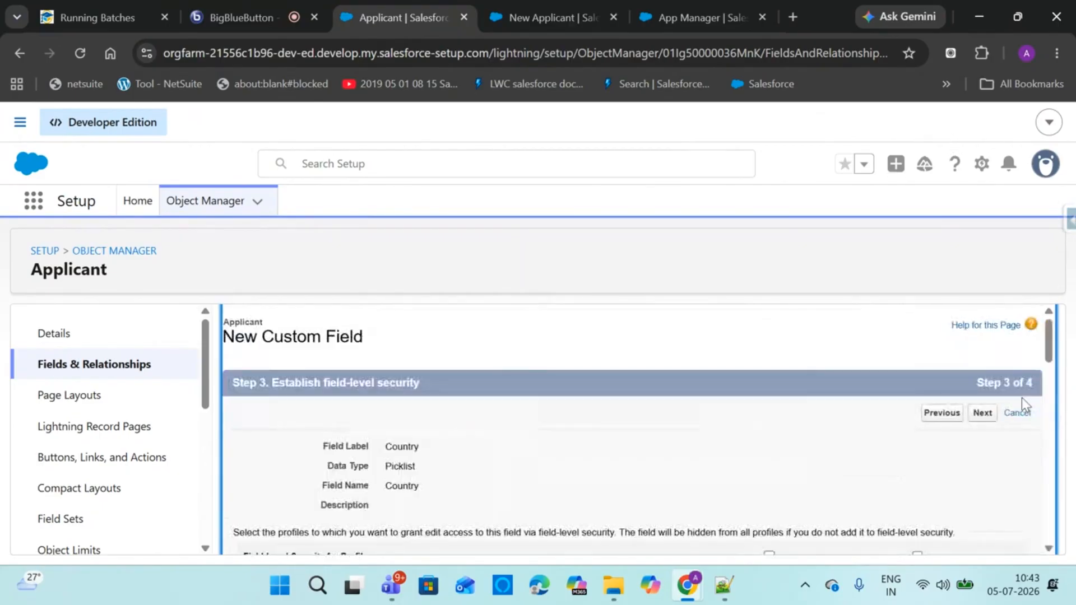
pyautogui.scroll(-1, 1049, 345)
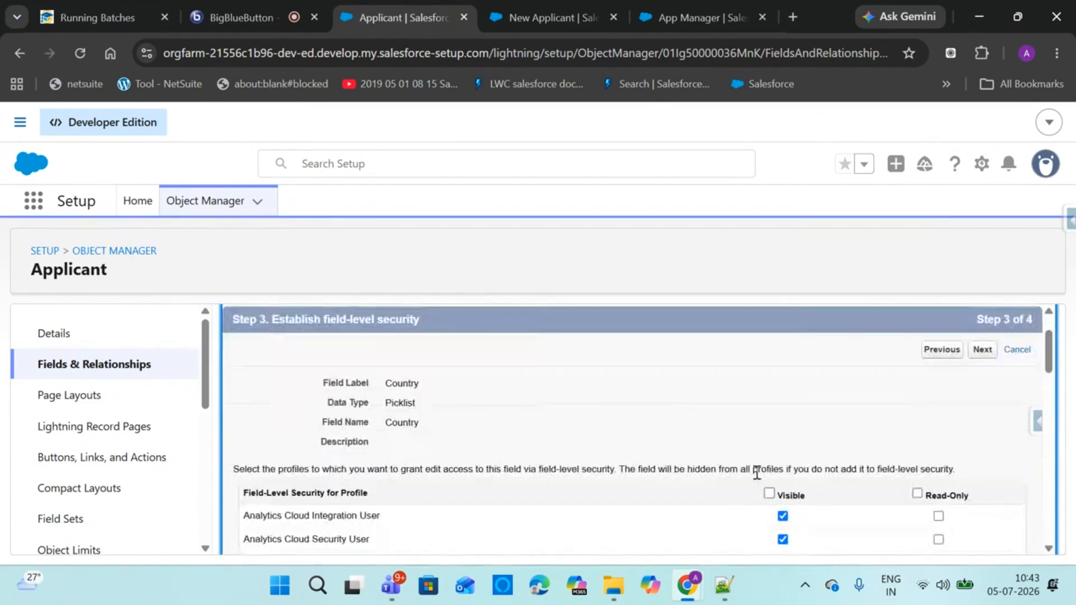
pyautogui.click(769, 494)
pyautogui.click(982, 350)
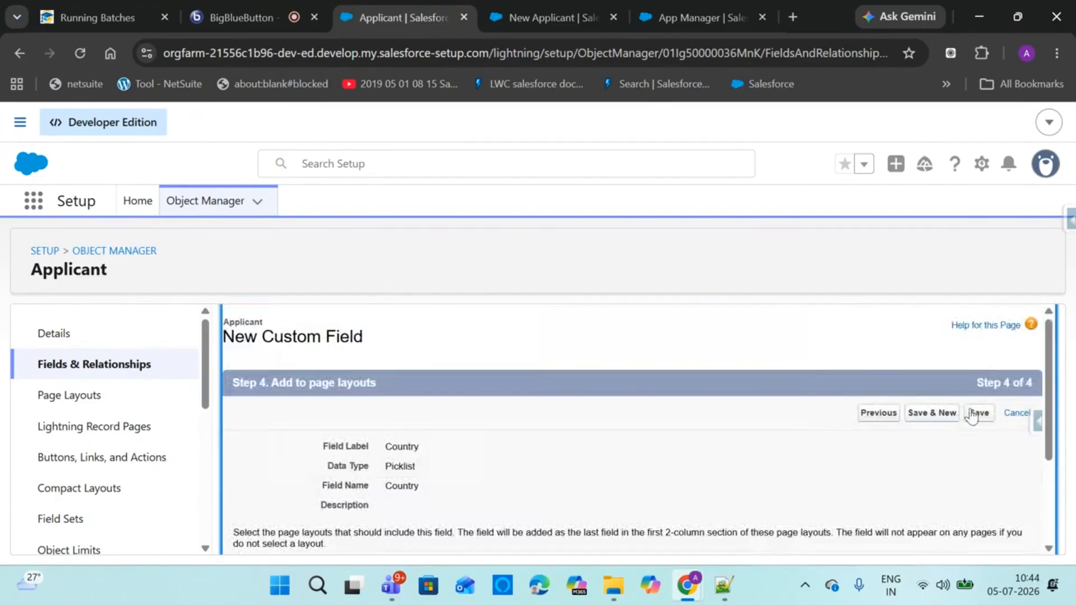
pyautogui.click(975, 414)
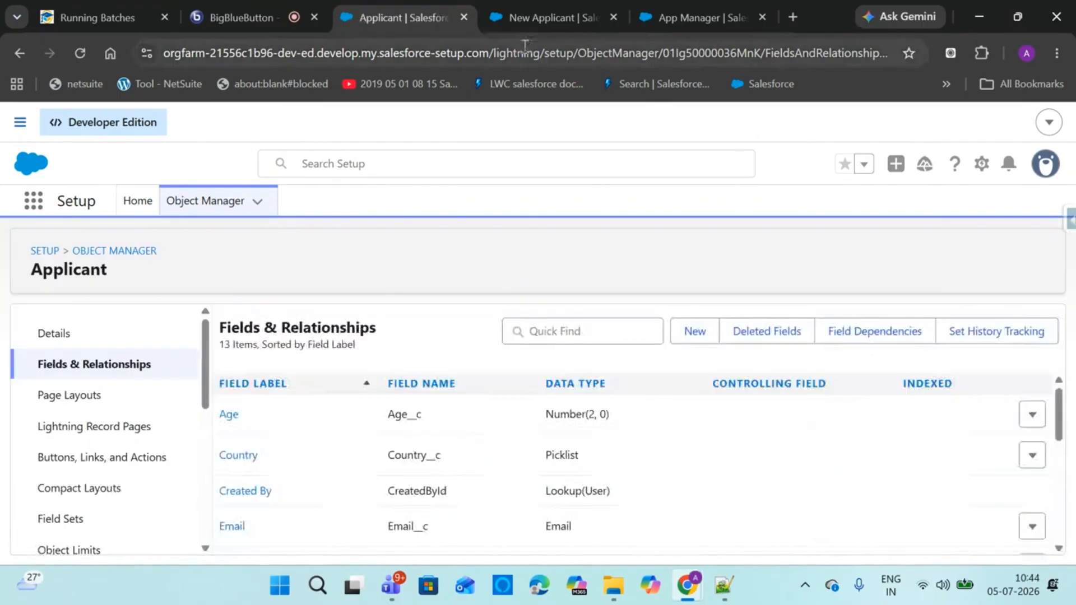
pyautogui.click(544, 17)
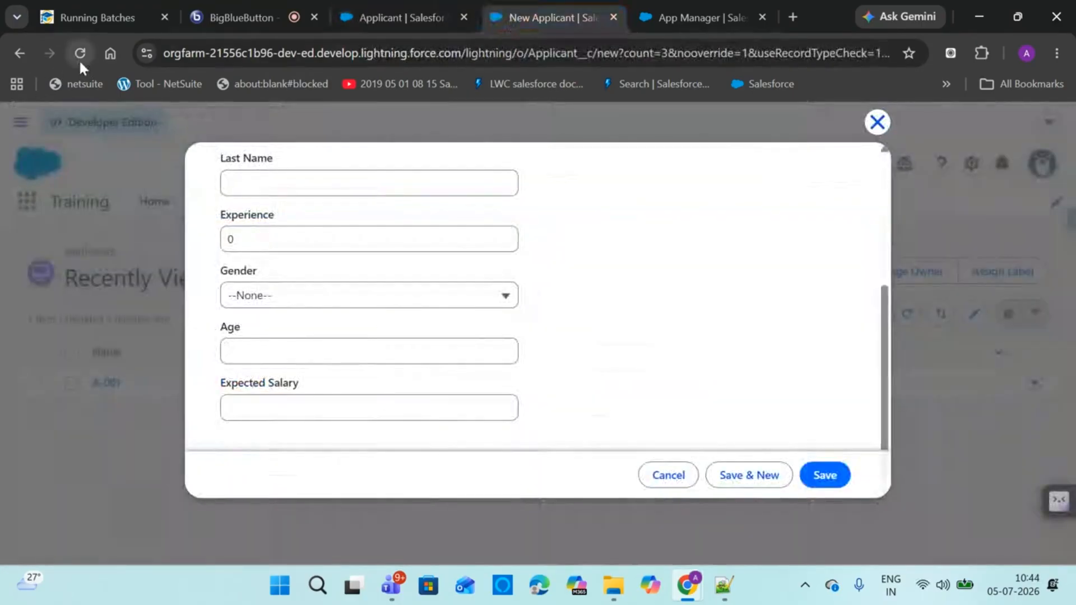
# Reload the new applicant form and enter the applicant's first and last name
pyautogui.click(79, 52)
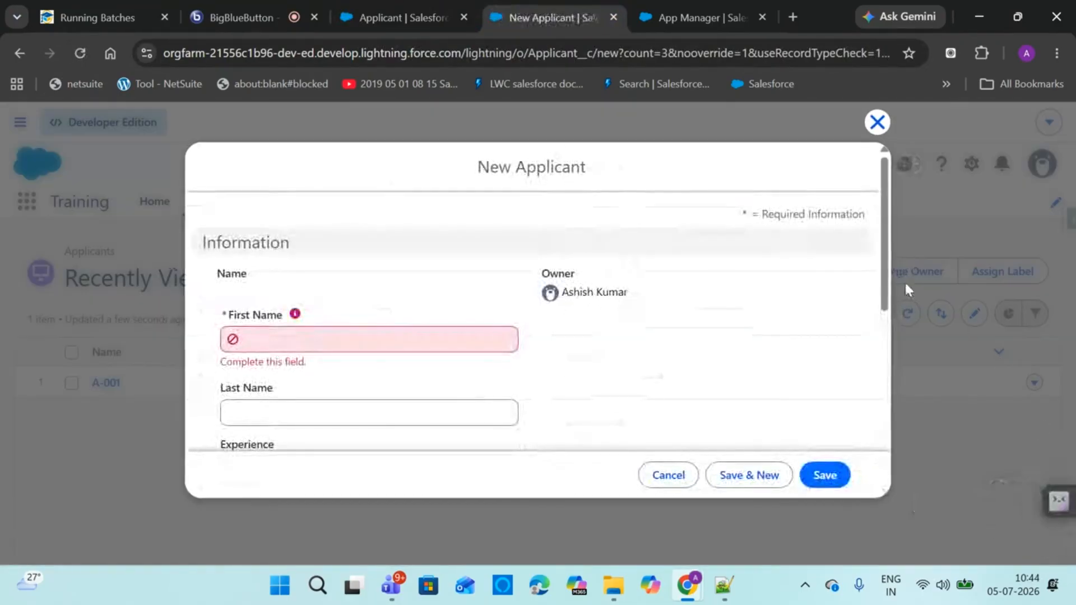
pyautogui.moveTo(884, 263); pyautogui.dragTo(868, 444)
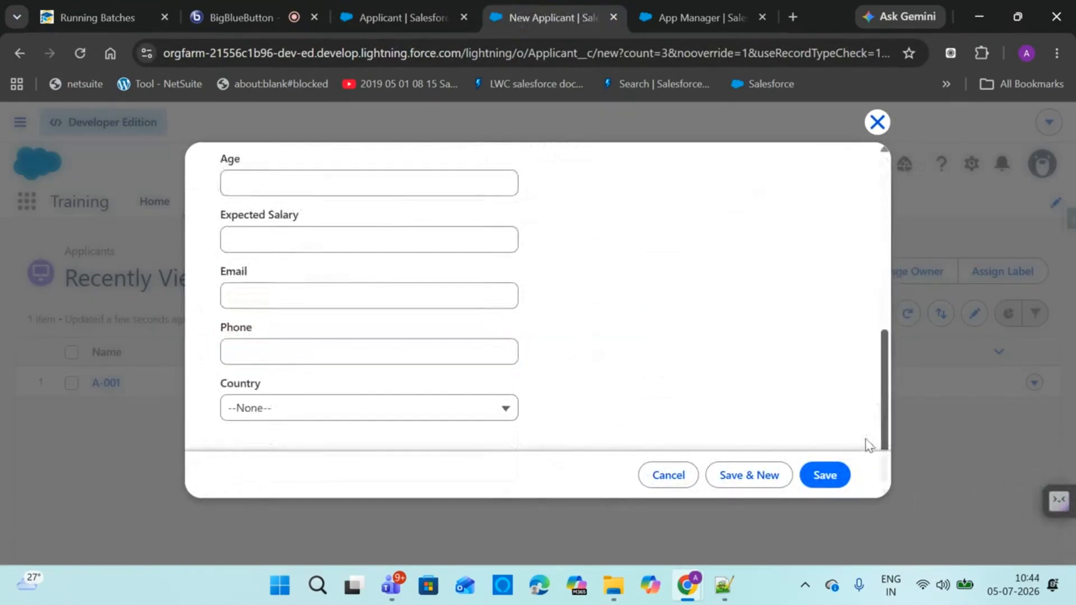
pyautogui.scroll(10, 868, 445)
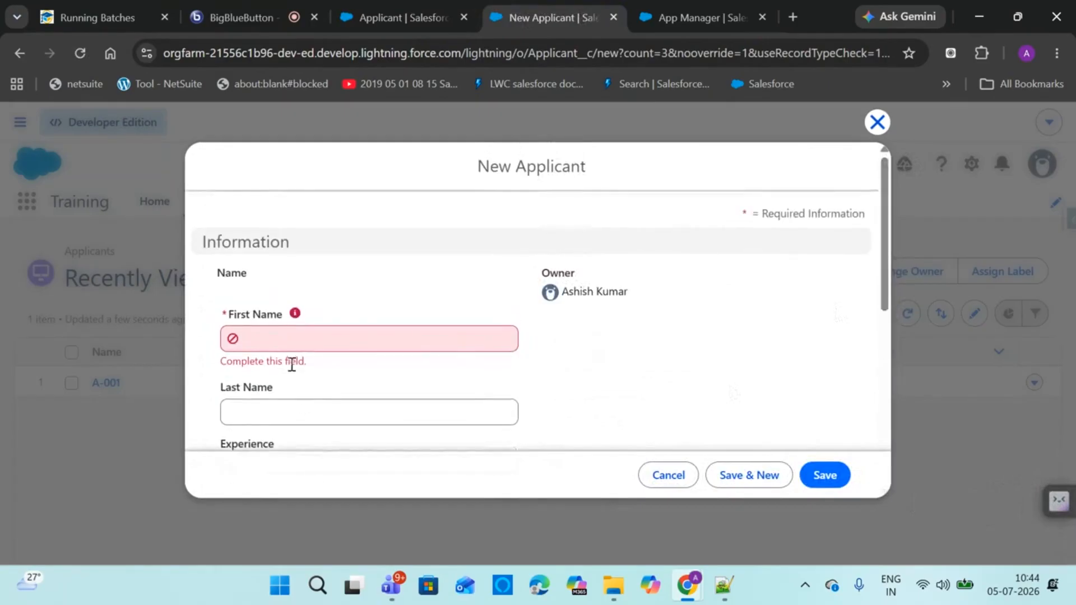
pyautogui.click(292, 341)
pyautogui.write('Mike')
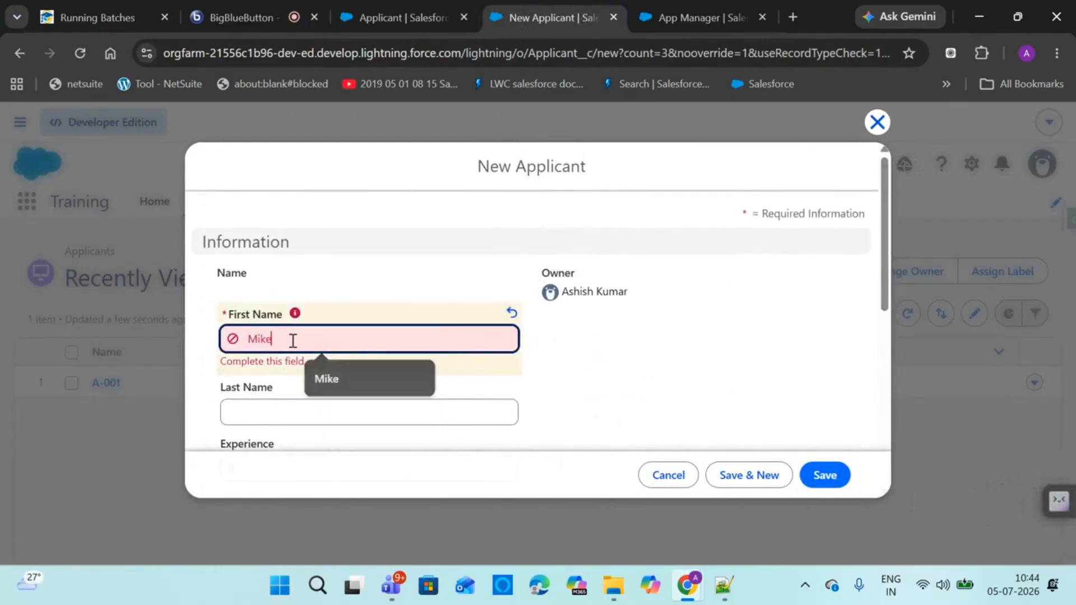
pyautogui.click(296, 421)
pyautogui.write('Tyson')
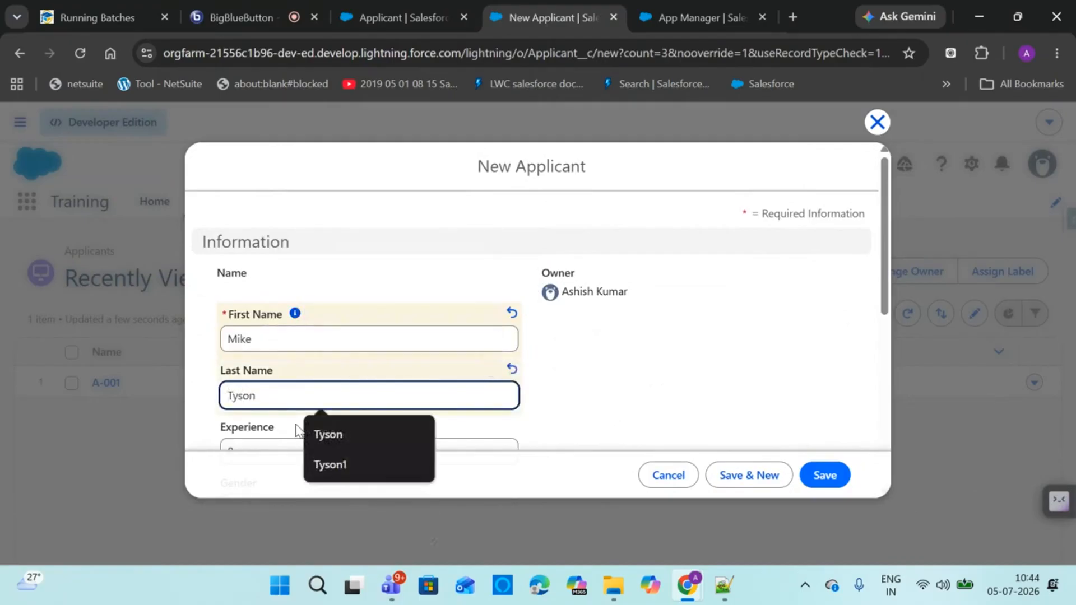
# Set Experience to 1, Gender to Male and Age to 48
pyautogui.scroll(-3, 871, 274)
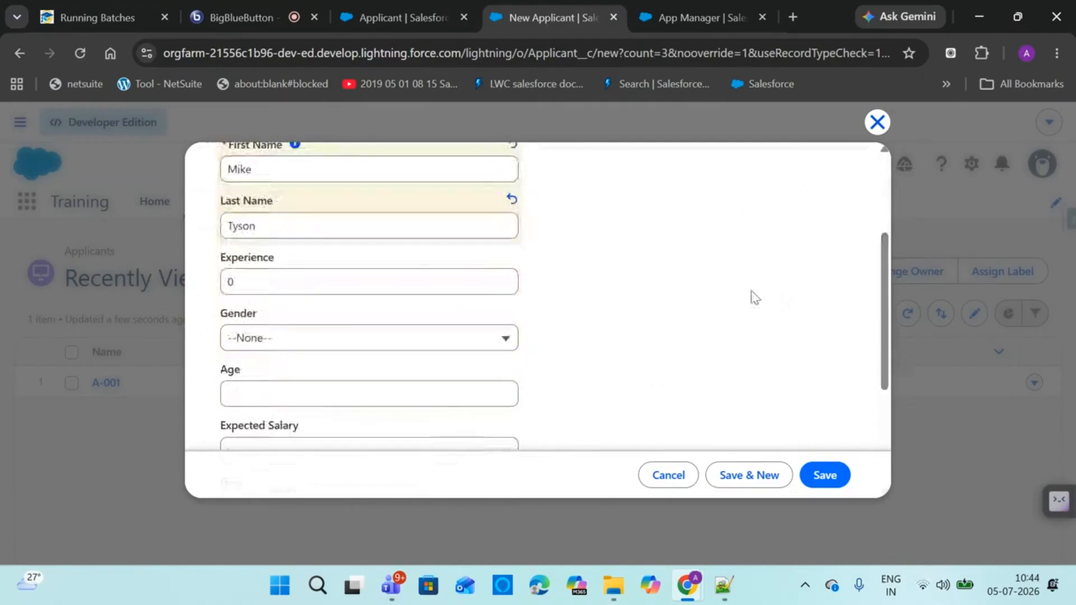
pyautogui.doubleClick(255, 282)
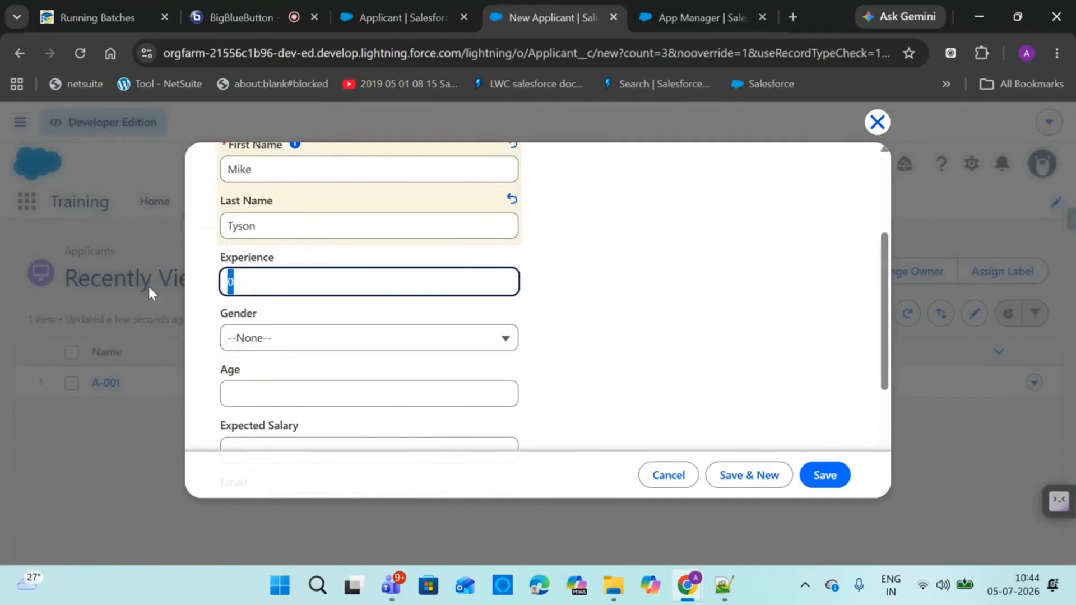
pyautogui.write('1')
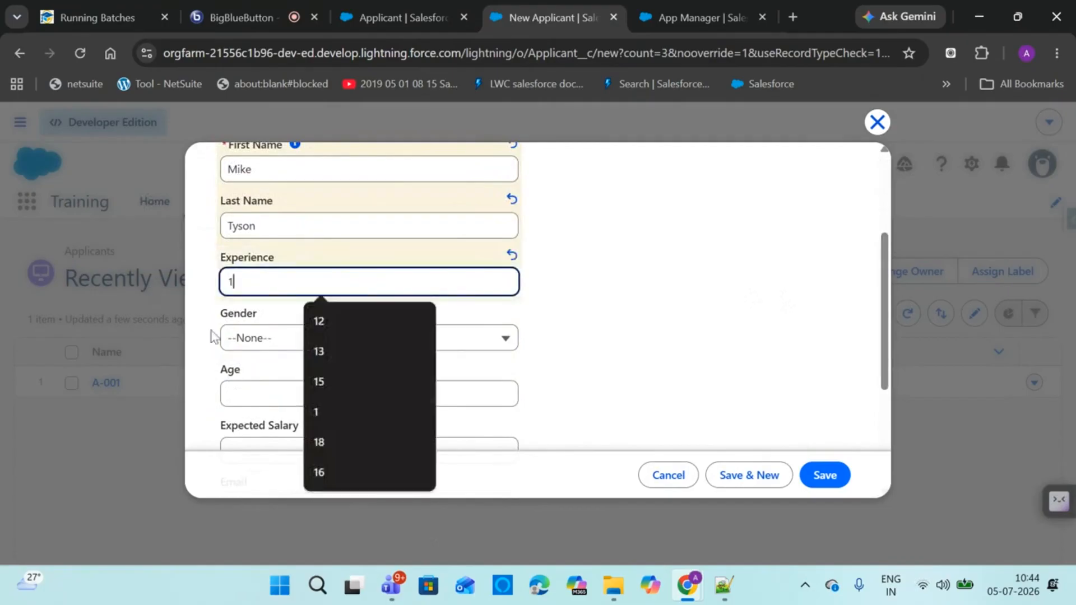
pyautogui.click(233, 337)
pyautogui.click(261, 397)
pyautogui.click(267, 399)
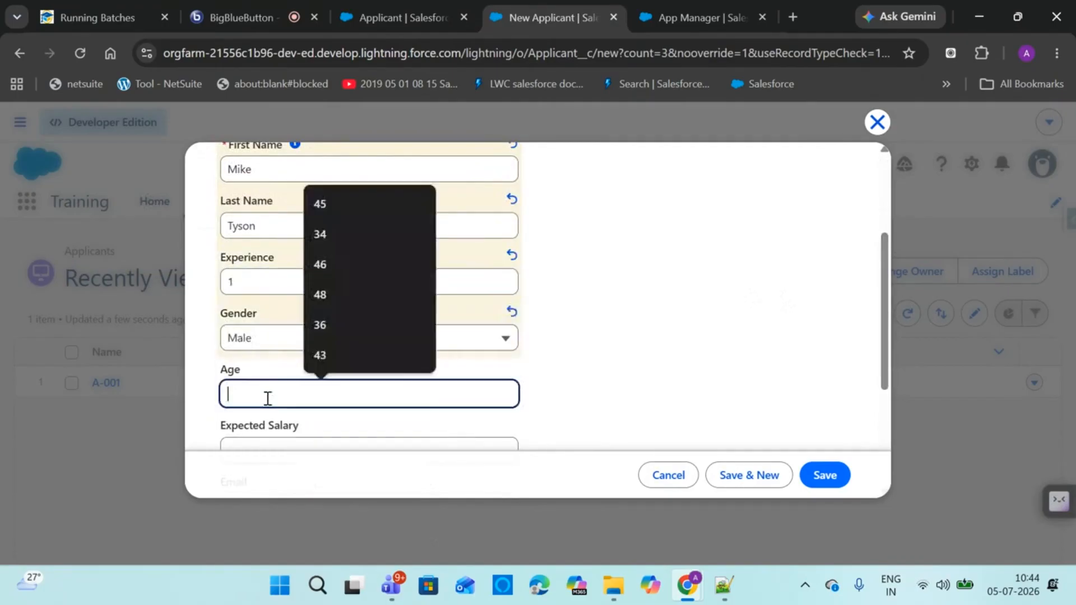
pyautogui.write('48')
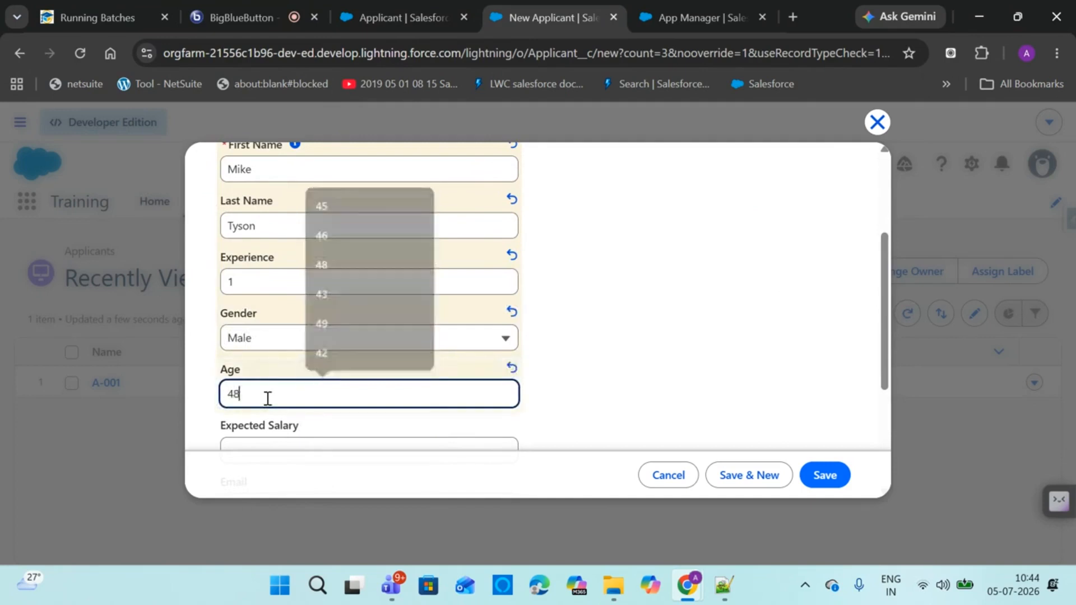
# Enter expected salary 8000 and the applicant's e-mail address, correcting the invalid entry
pyautogui.scroll(-2, 878, 358)
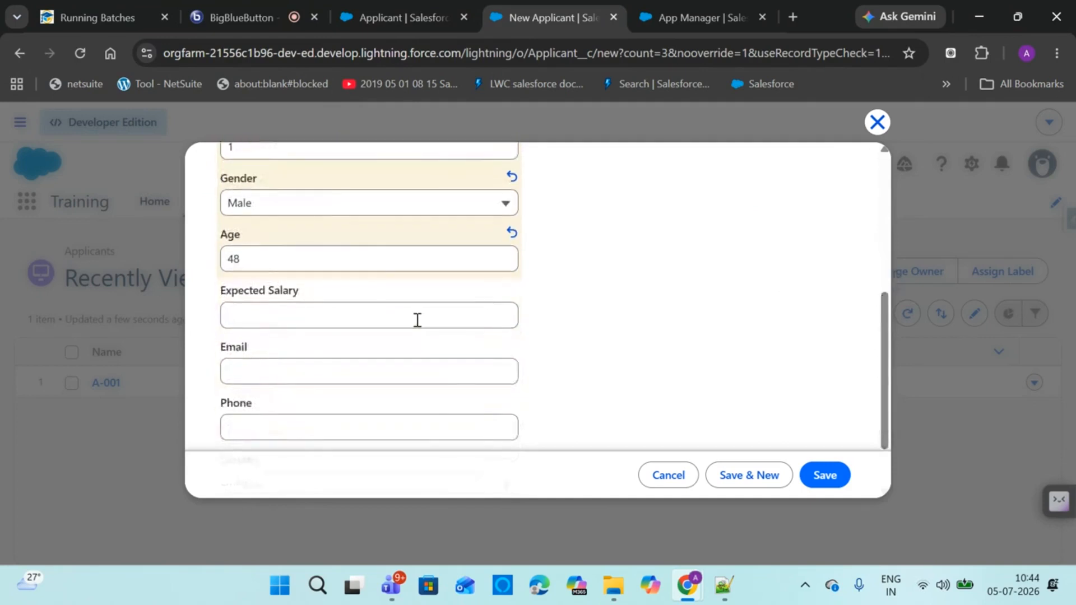
pyautogui.click(379, 310)
pyautogui.write('8000')
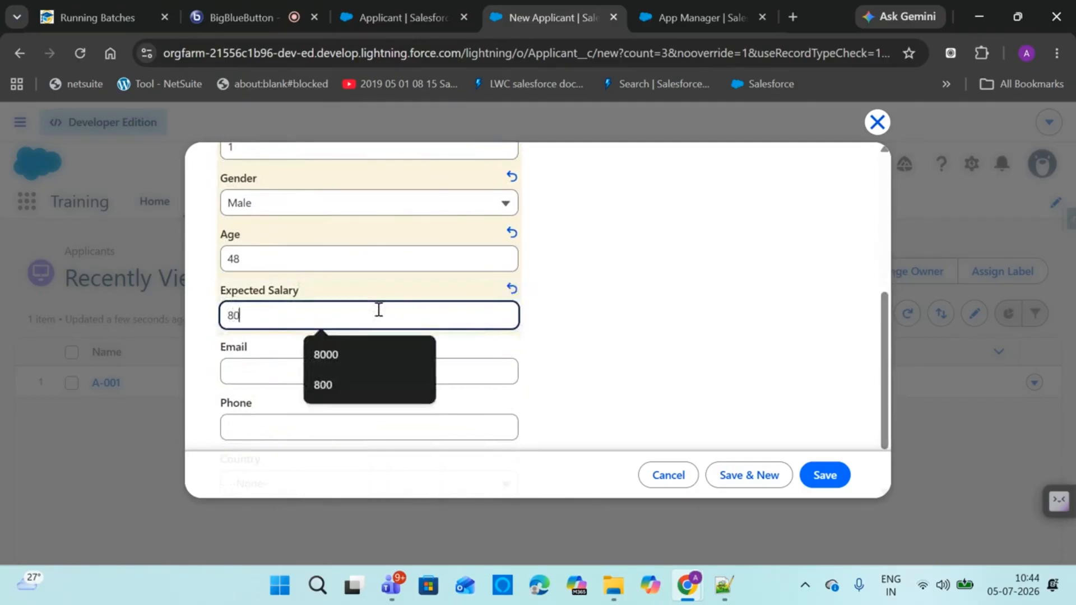
pyautogui.click(303, 362)
pyautogui.write('m.t')
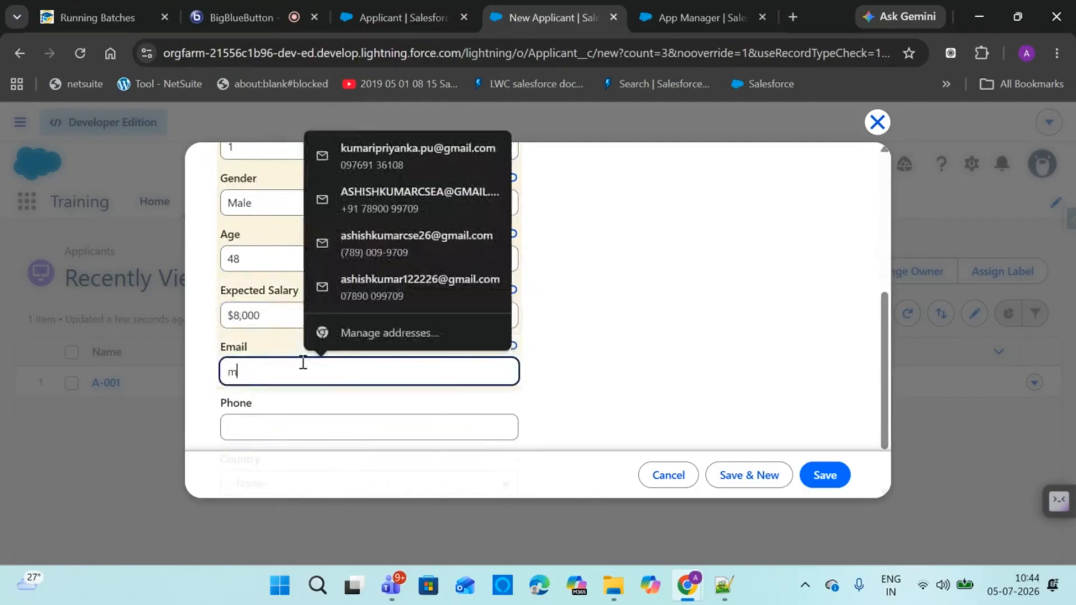
pyautogui.press('BackSpace')
pyautogui.press('BackSpace')
pyautogui.press('BackSpace')
pyautogui.write('sadas')
pyautogui.click(594, 374)
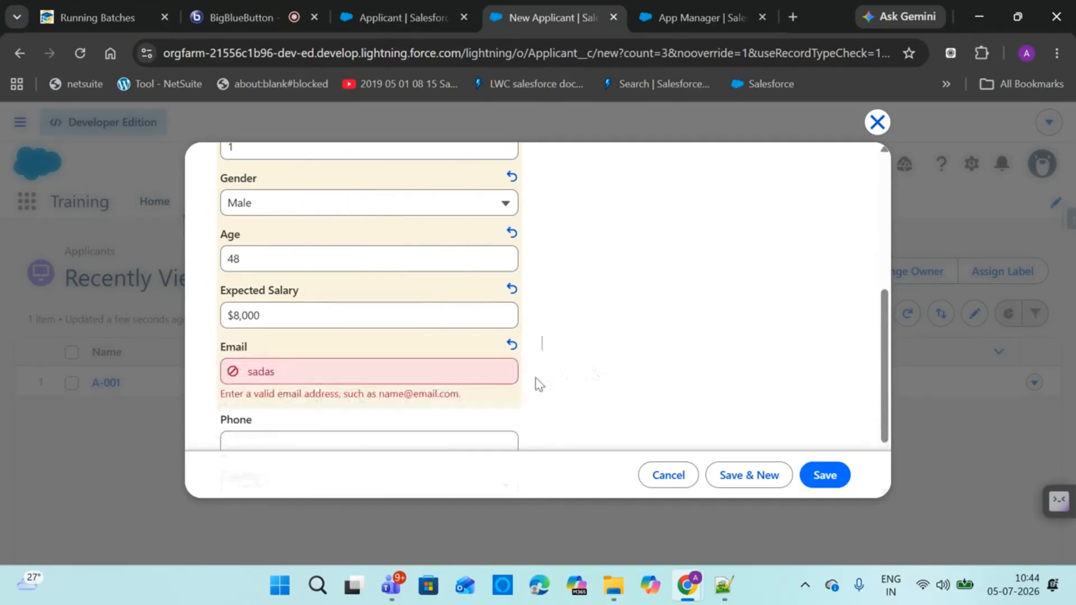
pyautogui.click(445, 376)
pyautogui.press('BackSpace')
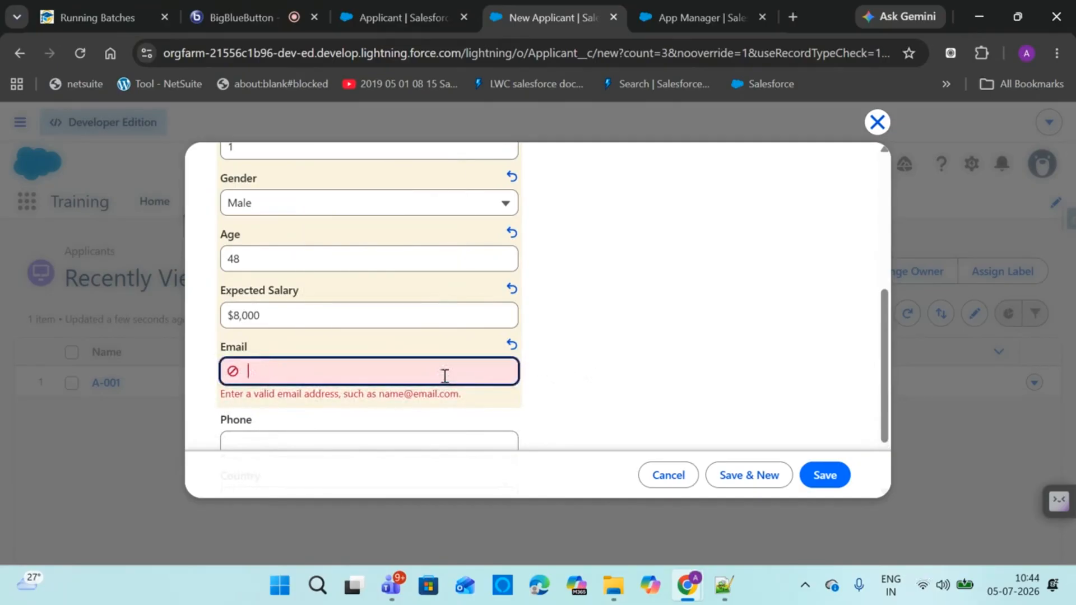
pyautogui.write('m.ty')
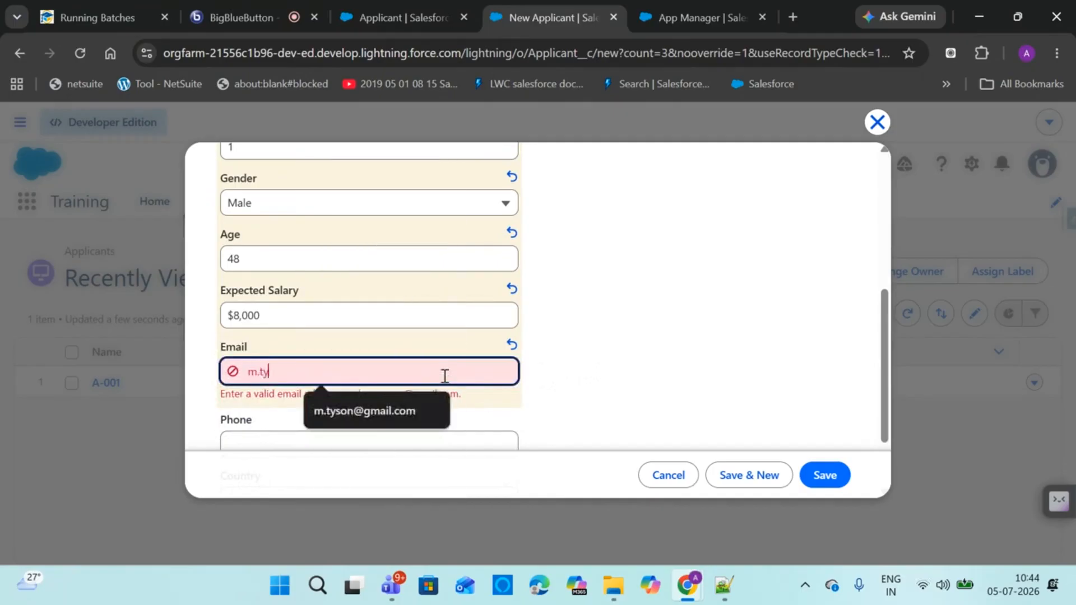
pyautogui.press('Down')
pyautogui.press('Return')
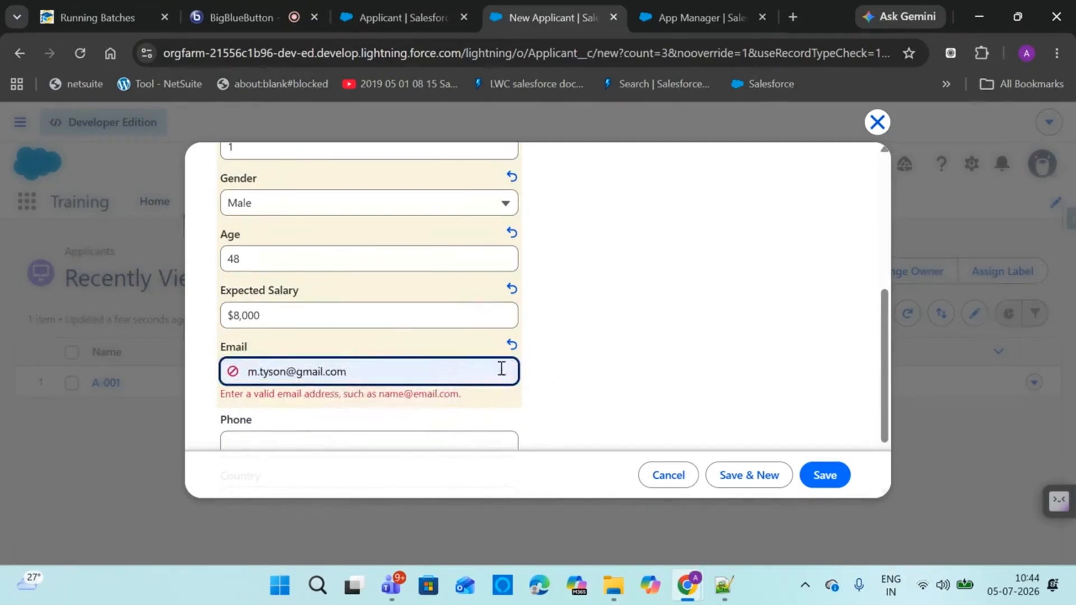
# Enter the applicant's phone number, set Country to USA, and Save & New
pyautogui.scroll(-2, 886, 368)
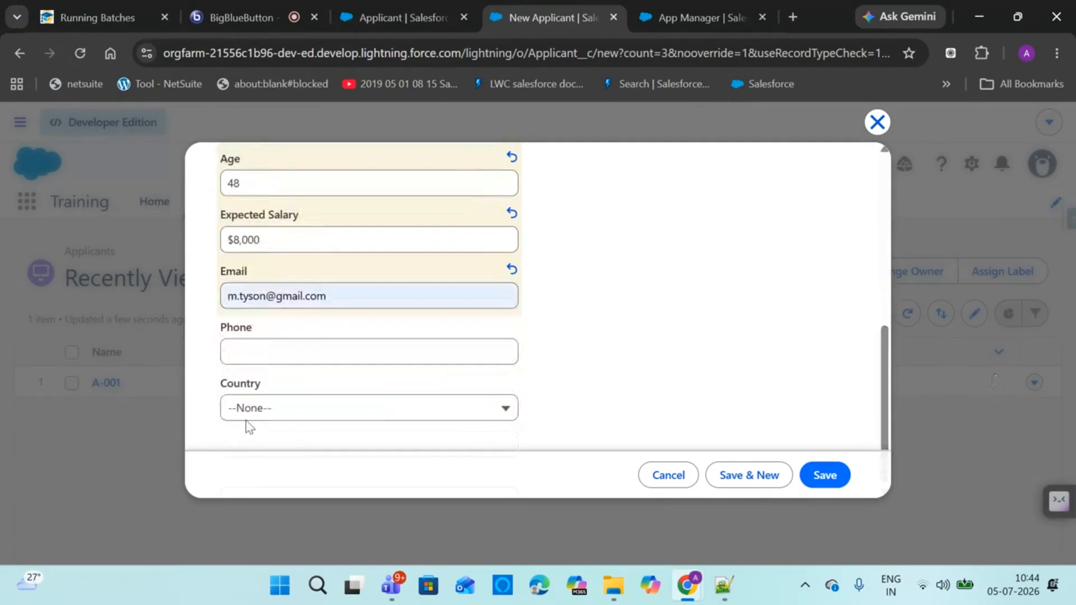
pyautogui.click(258, 348)
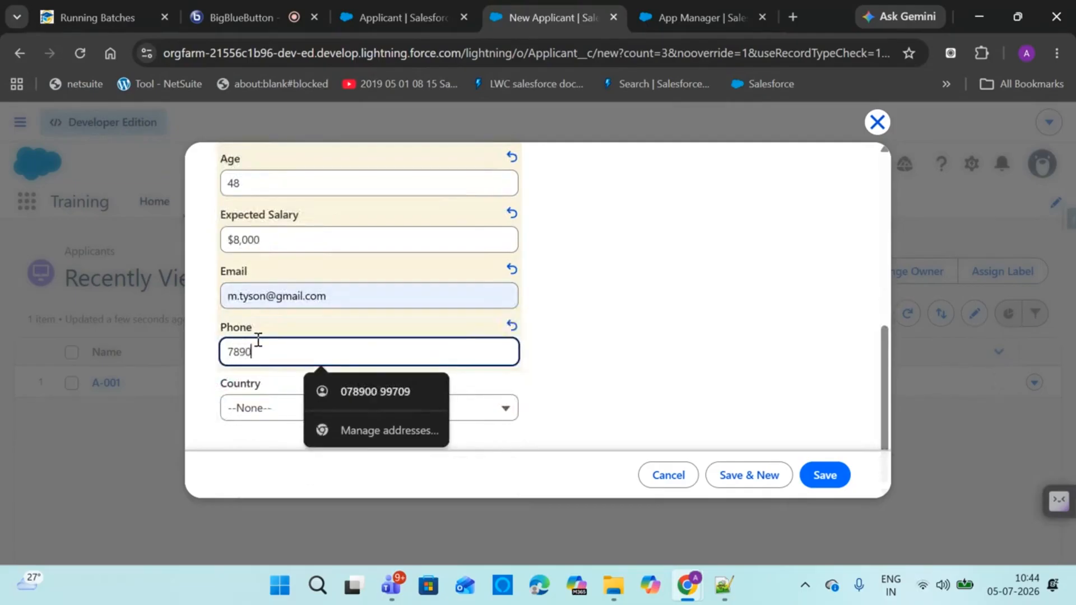
pyautogui.click(274, 411)
pyautogui.click(287, 267)
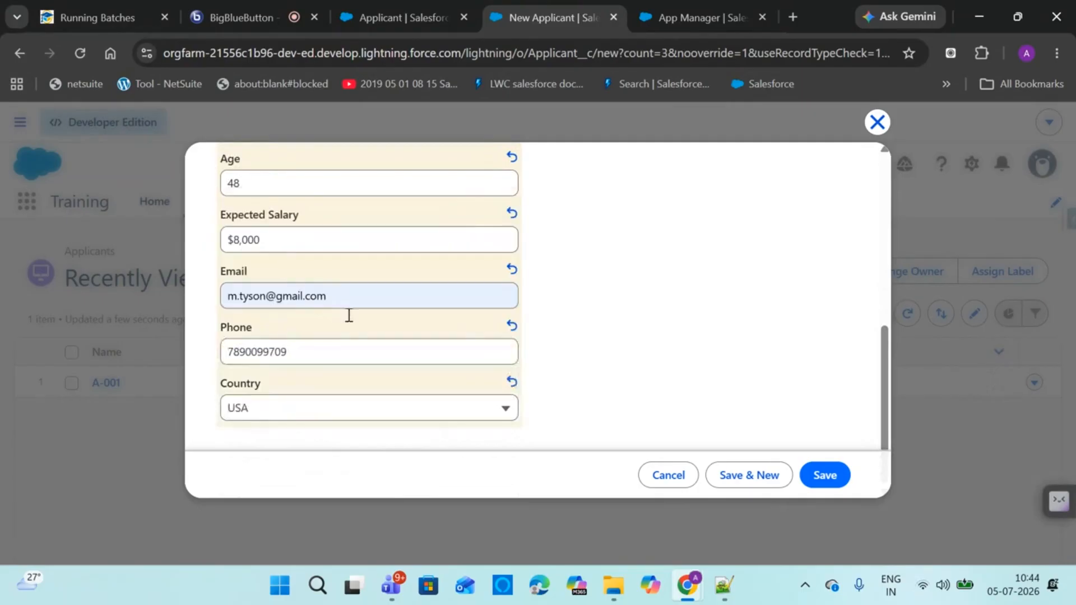
pyautogui.click(722, 475)
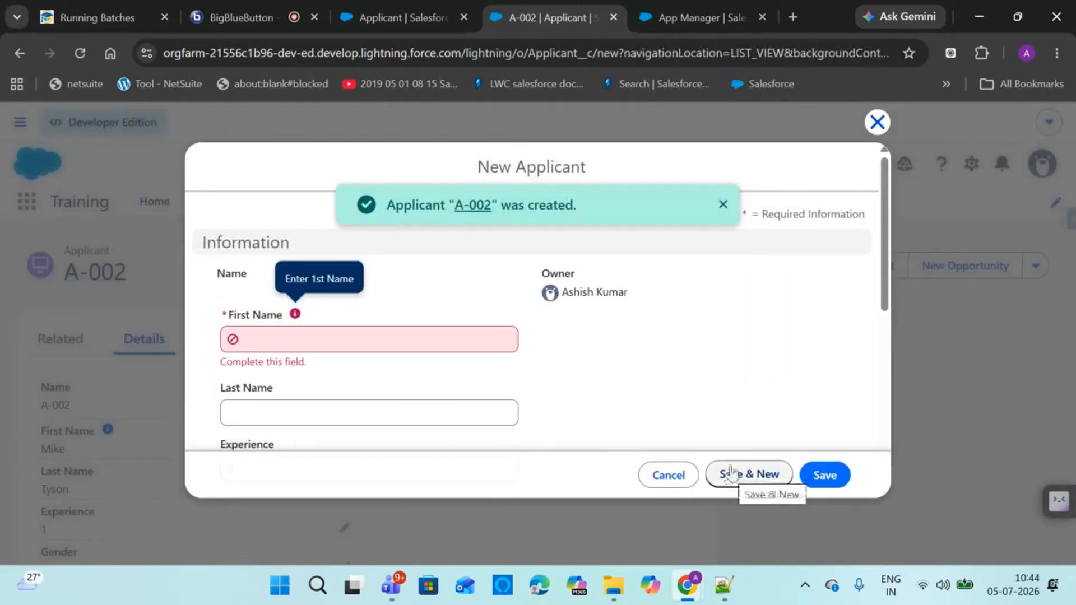
# Enter the next applicant's first and last name
pyautogui.click(265, 339)
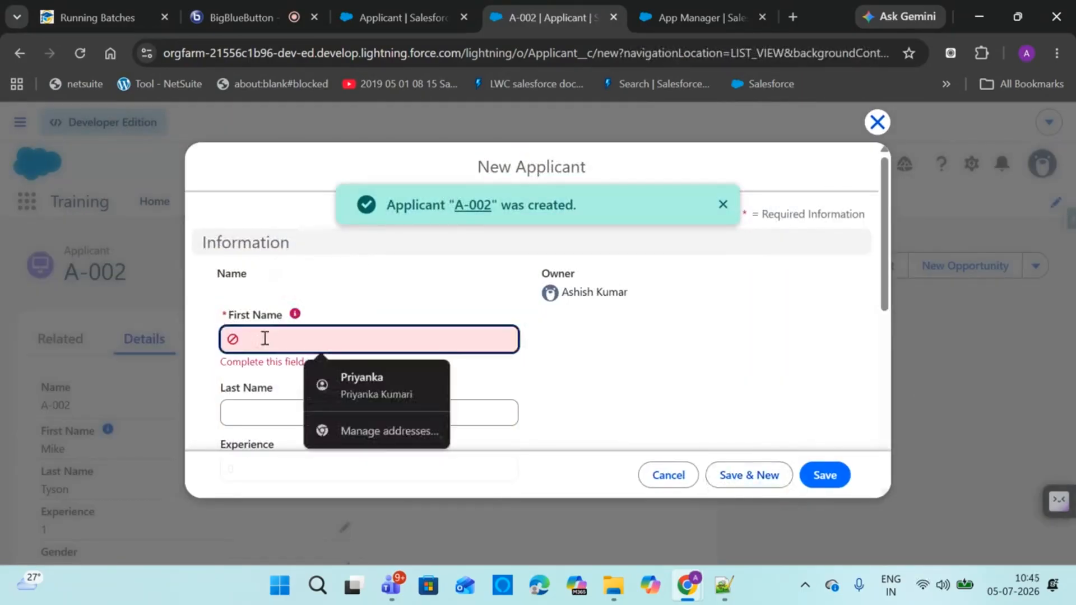
pyautogui.click(253, 420)
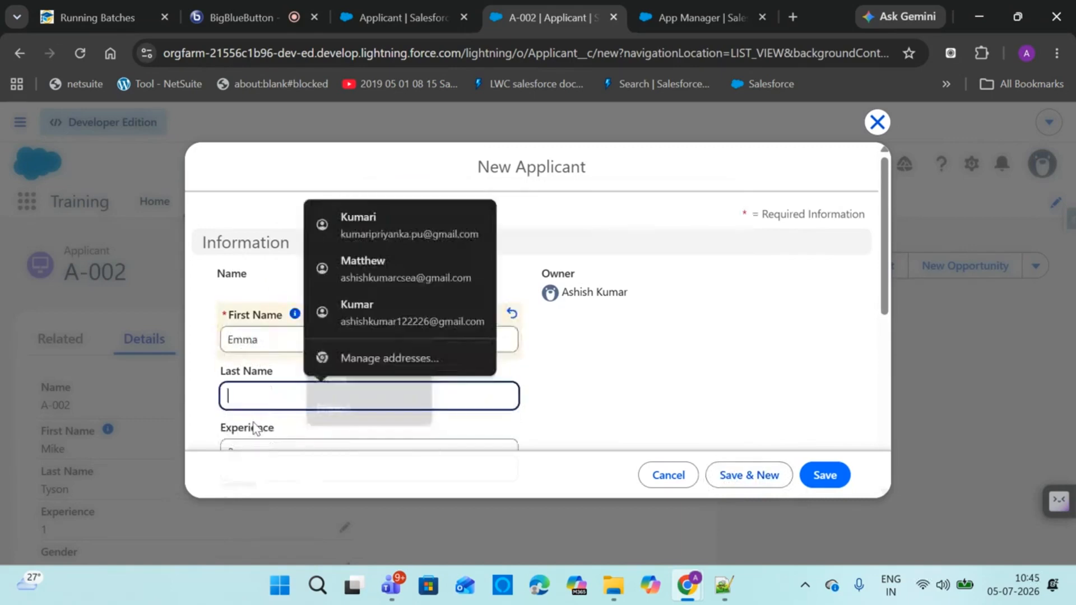
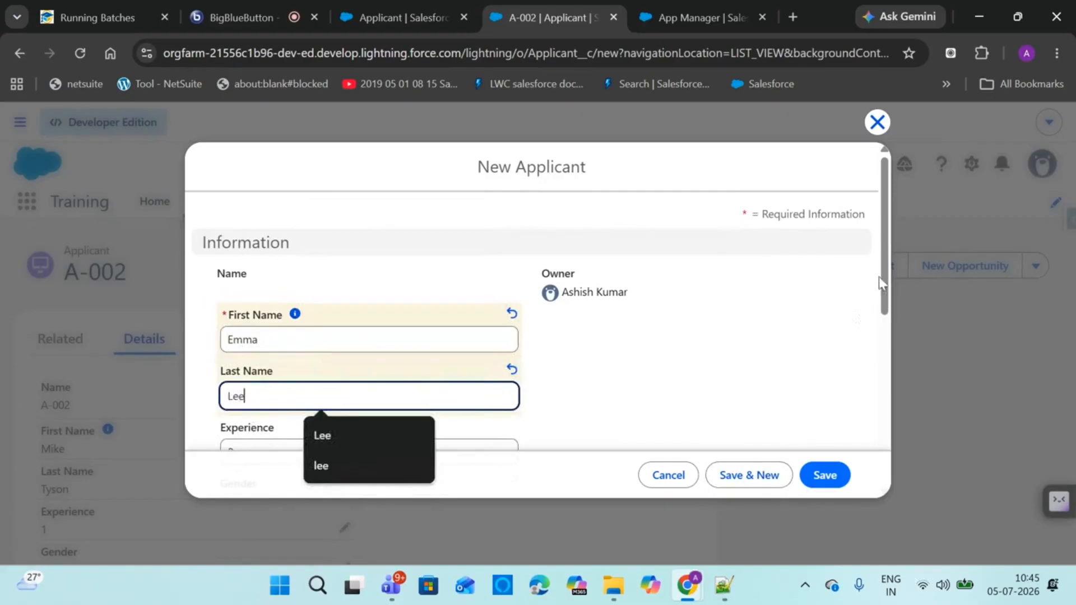
pyautogui.click(892, 269)
# Set Experience to 22, Gender to Female and Age to 43
pyautogui.scroll(-3, 887, 264)
pyautogui.click(329, 283)
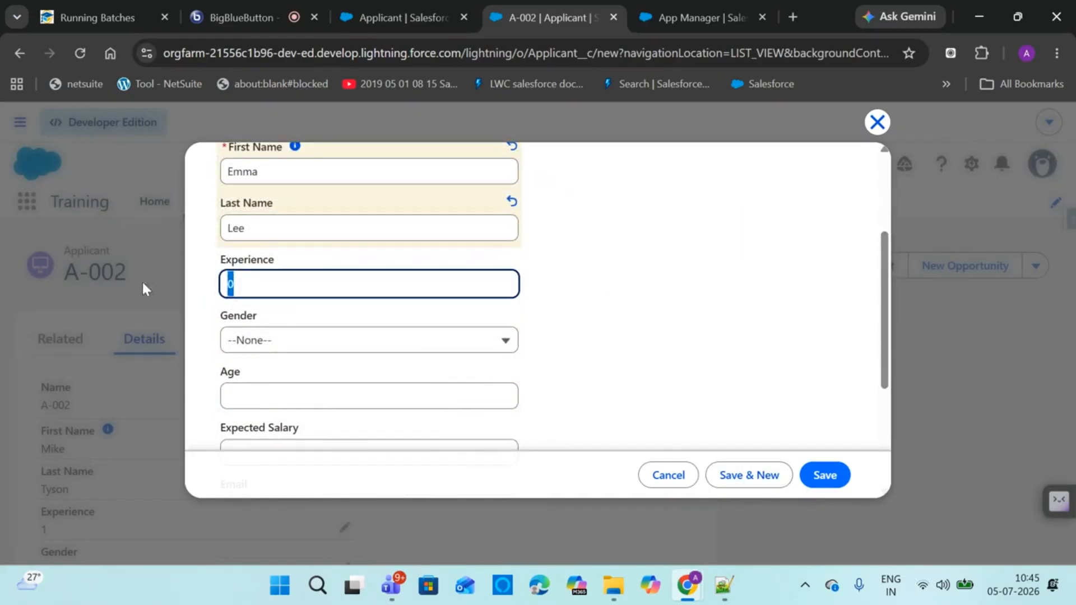
pyautogui.write('22')
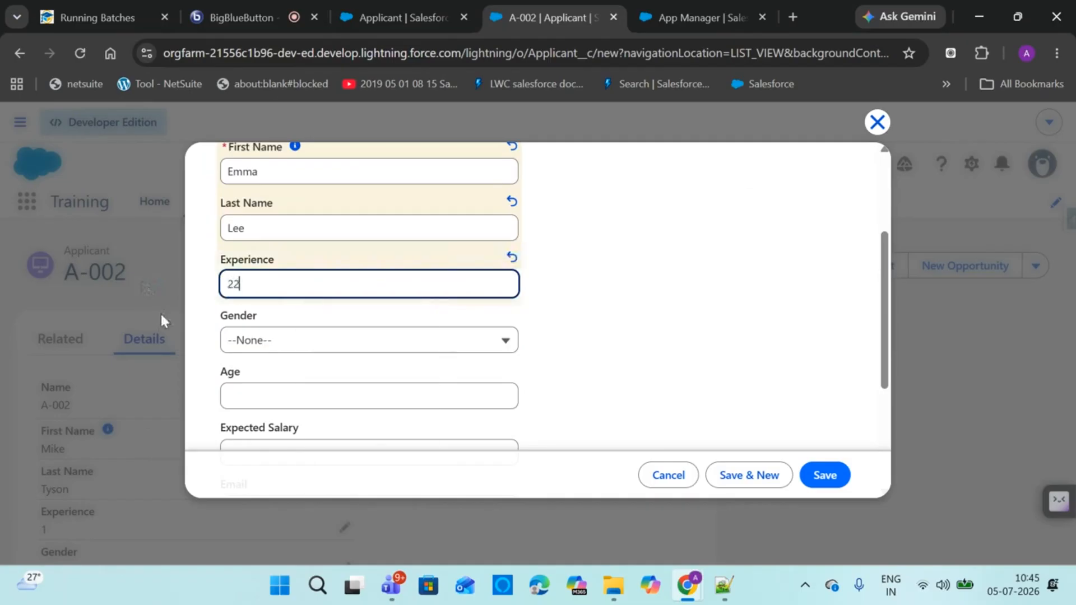
pyautogui.click(262, 347)
pyautogui.click(269, 430)
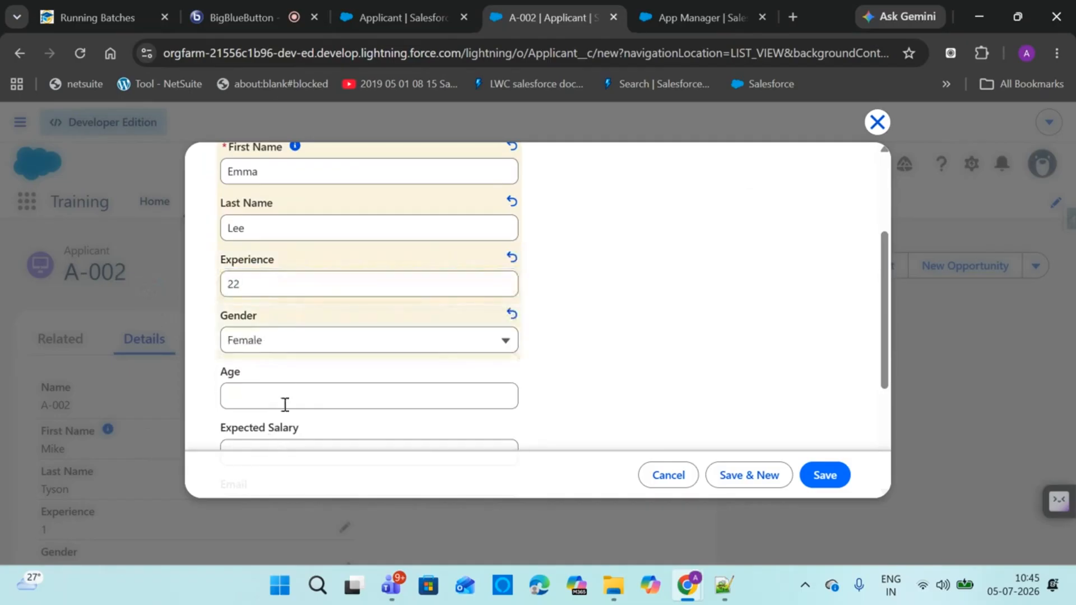
pyautogui.click(287, 392)
pyautogui.click(313, 356)
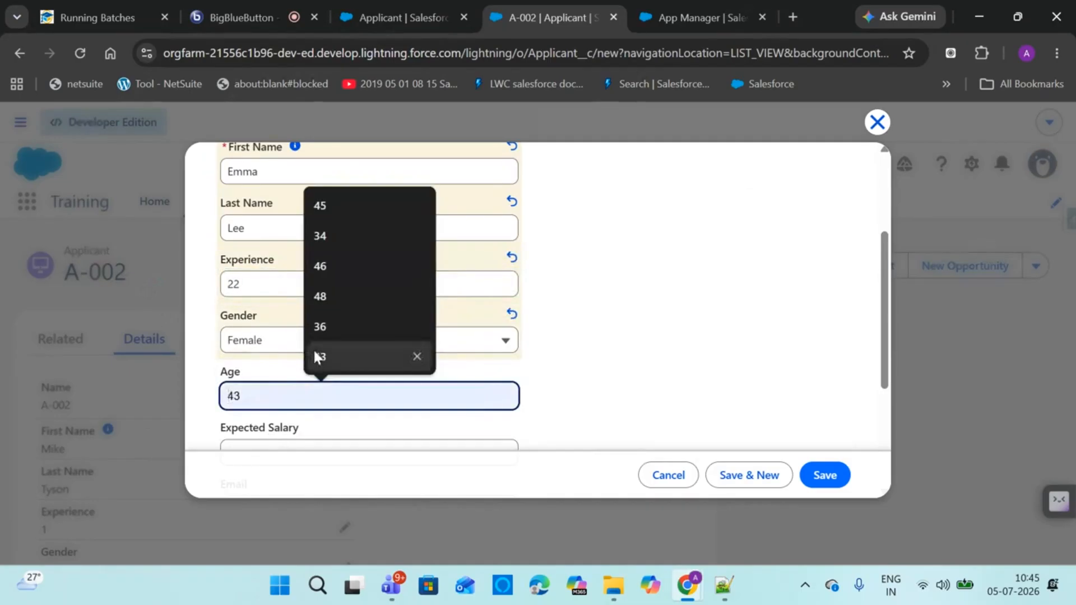
# Enter expected salary 3500, set Country to USA, and Save & New
pyautogui.scroll(-3, 883, 364)
pyautogui.click(262, 291)
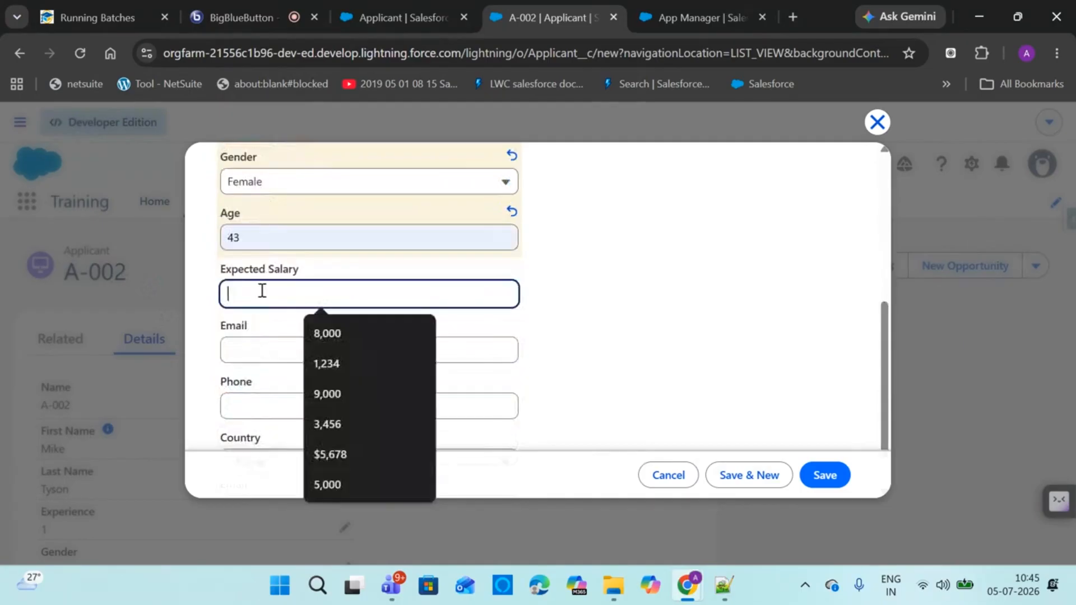
pyautogui.write('3500')
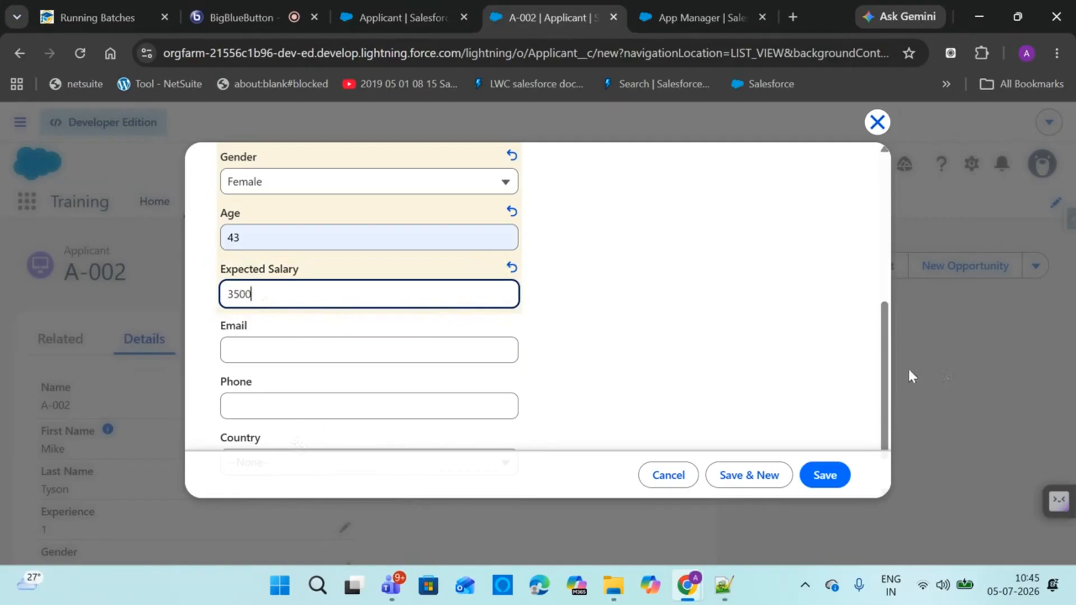
pyautogui.scroll(-1, 902, 376)
pyautogui.click(286, 416)
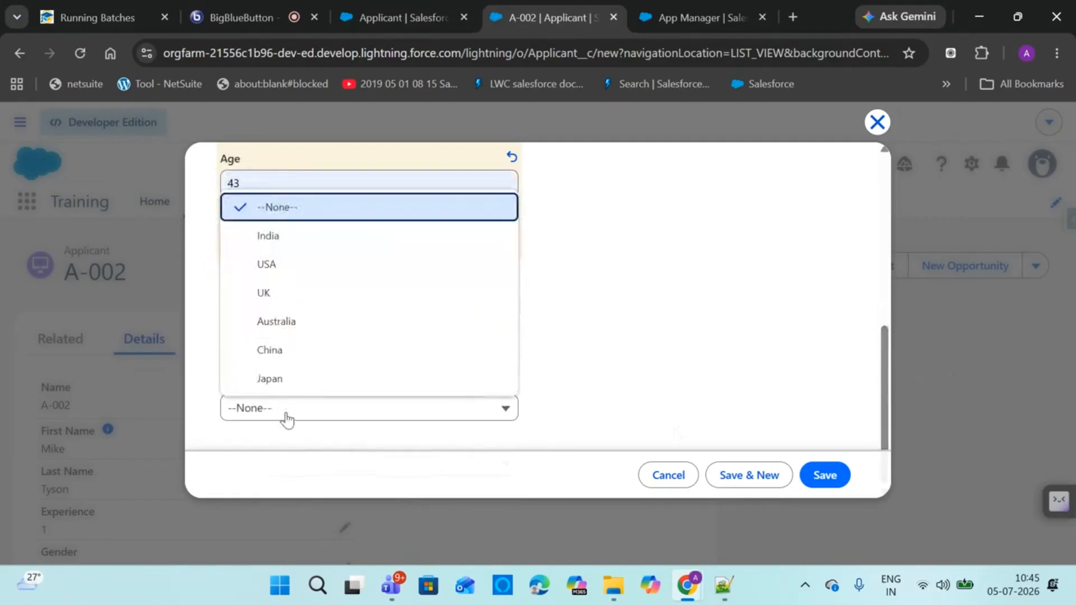
pyautogui.click(300, 265)
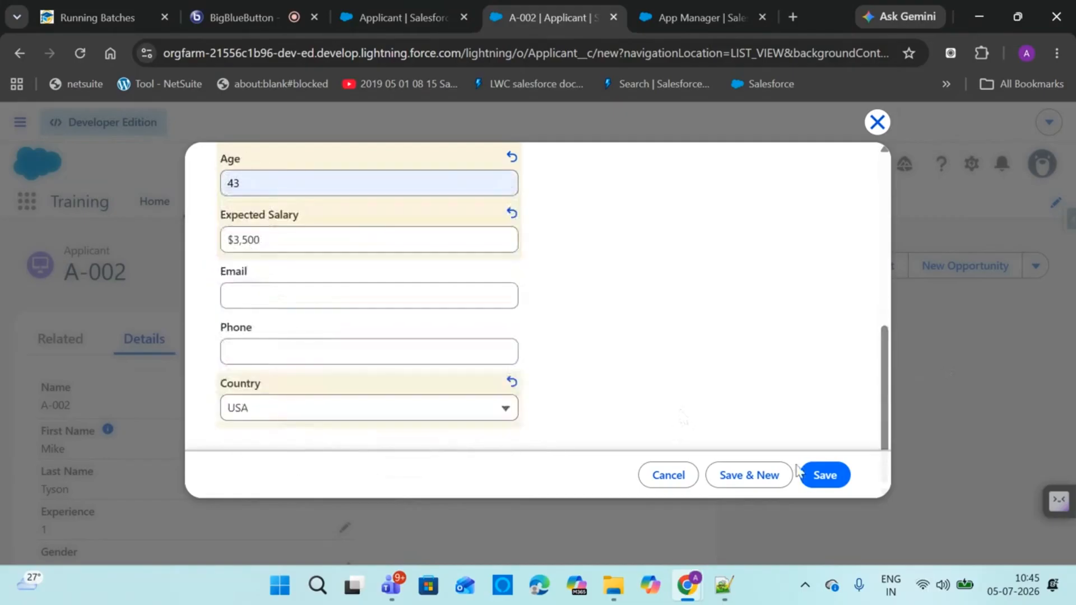
pyautogui.click(761, 475)
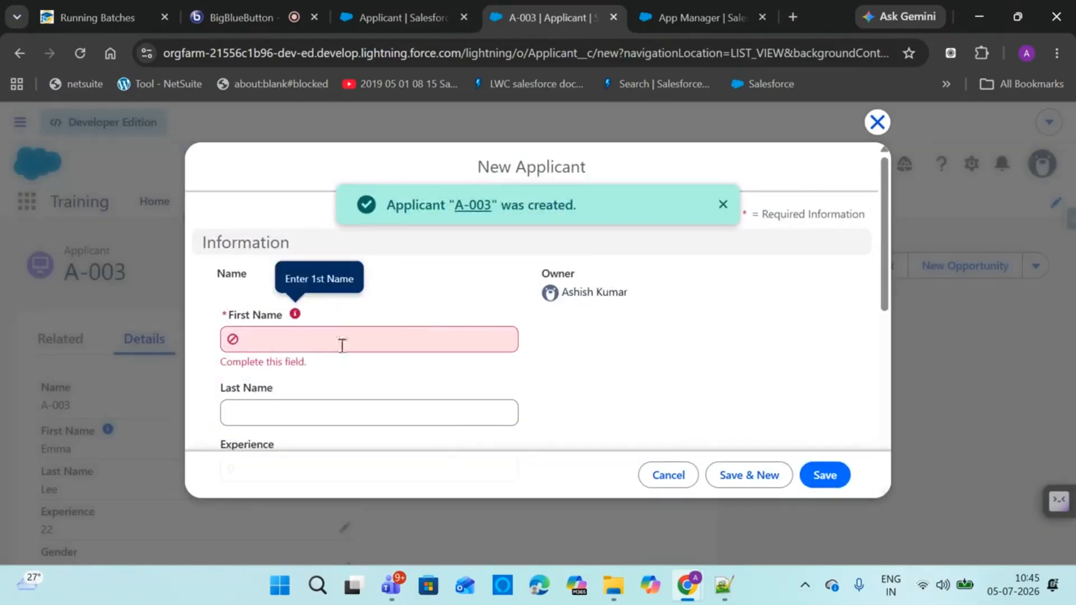
# Enter the new applicant's first and last name
pyautogui.click(340, 345)
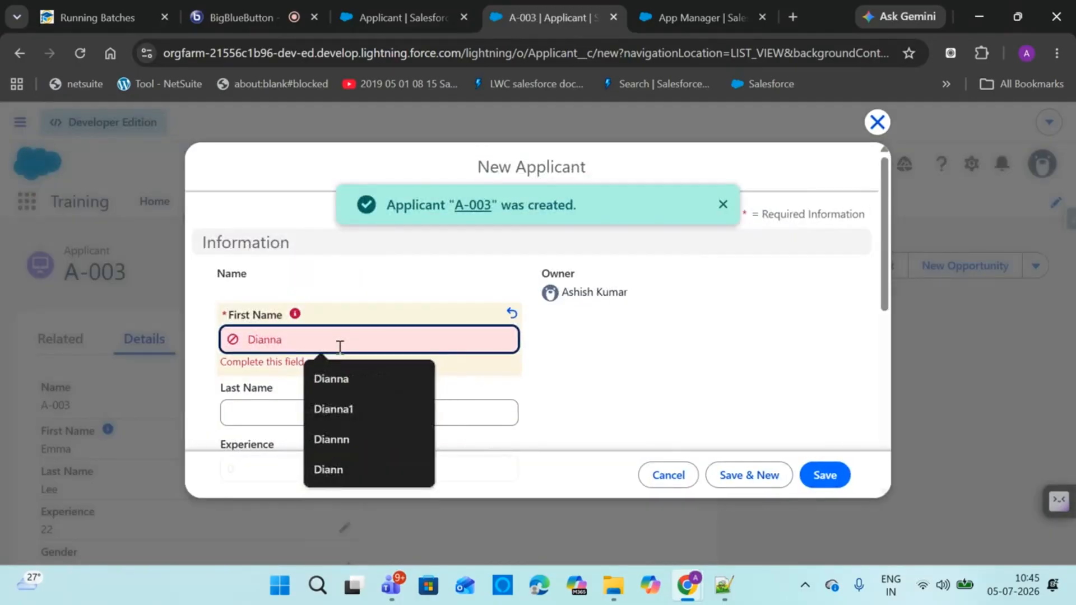
pyautogui.click(290, 419)
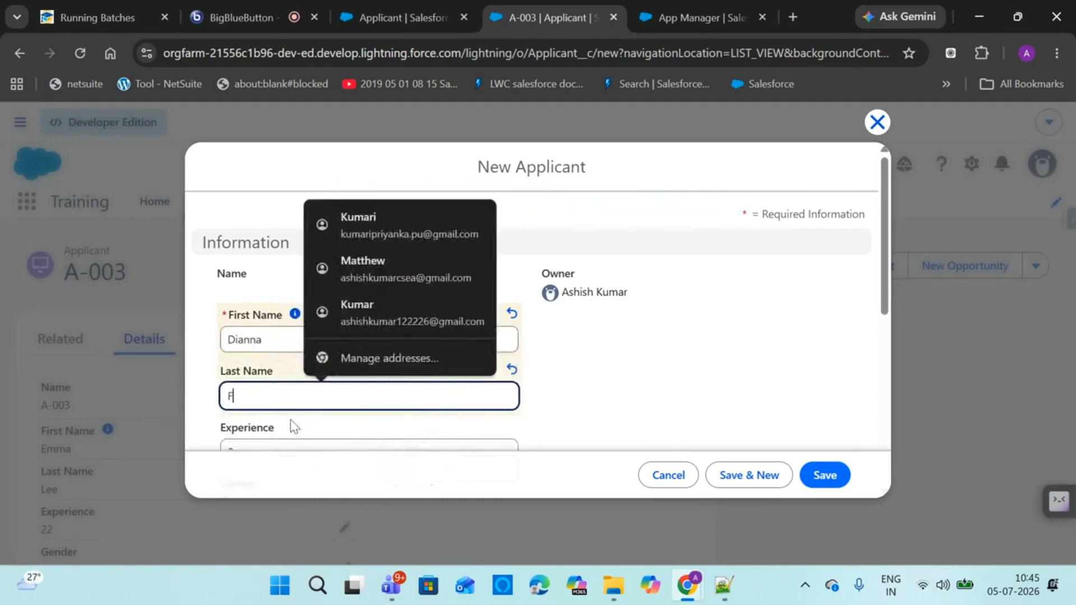
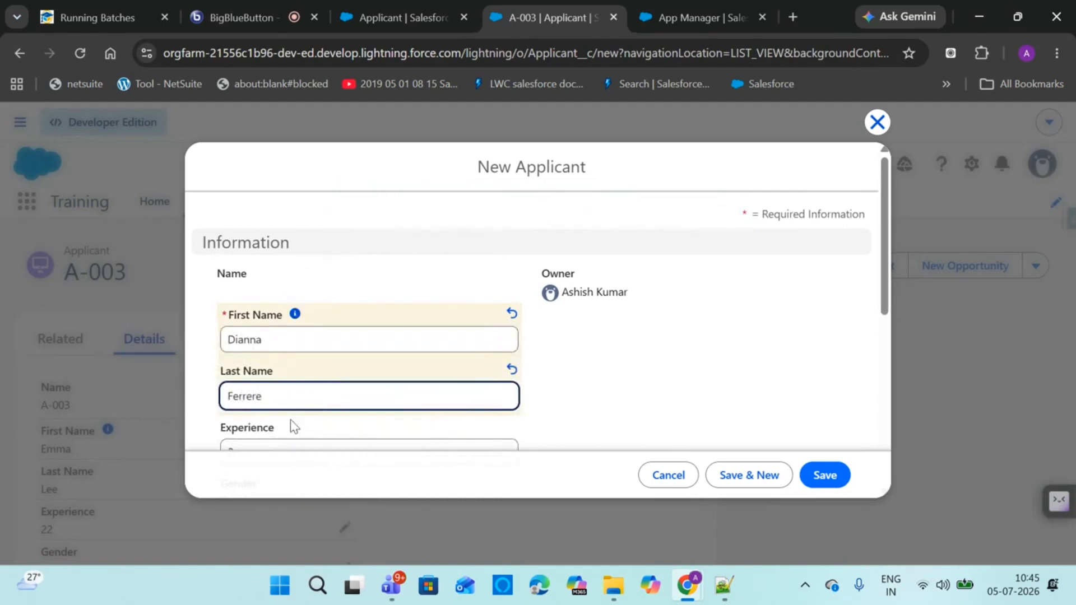
pyautogui.click(774, 350)
pyautogui.moveTo(891, 286); pyautogui.dragTo(877, 318)
pyautogui.click(851, 308)
# Set Experience to 23, Gender to Female and Age to 51
pyautogui.scroll(-2, 857, 312)
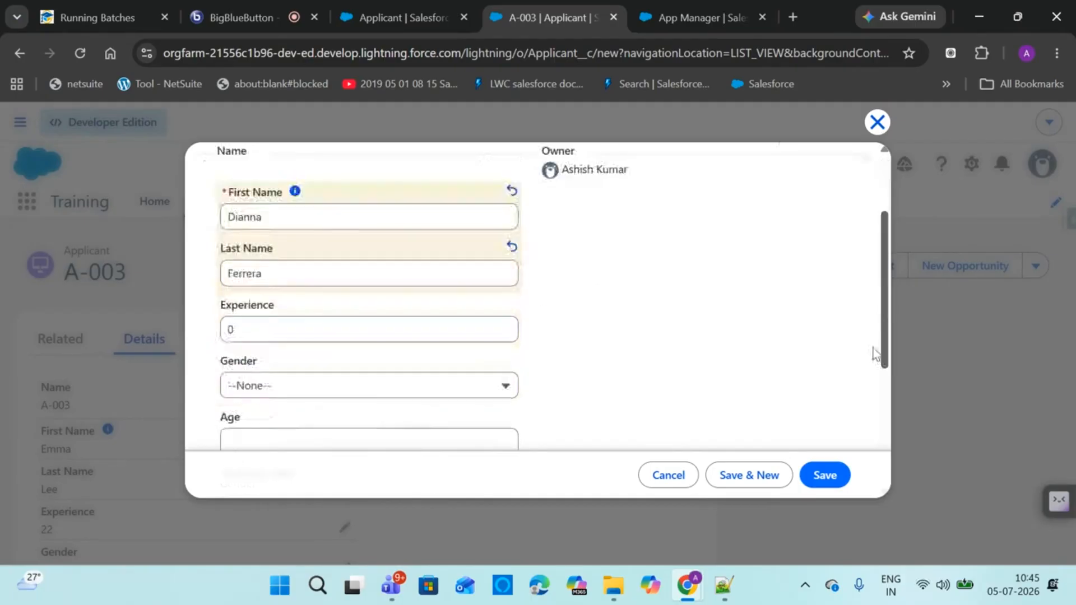
pyautogui.doubleClick(319, 331)
pyautogui.write('23')
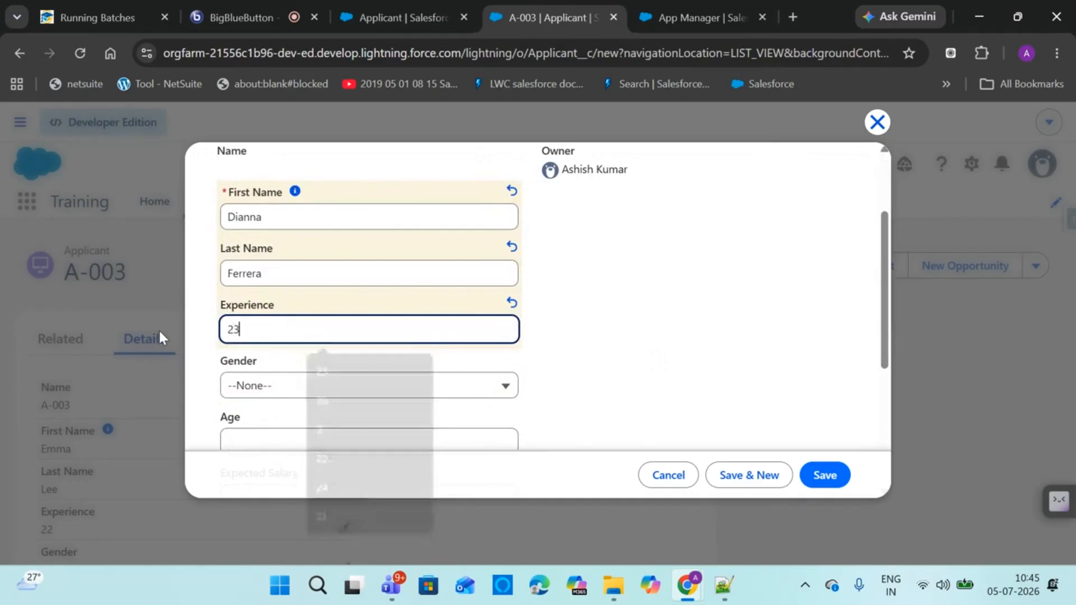
pyautogui.click(269, 392)
pyautogui.click(272, 475)
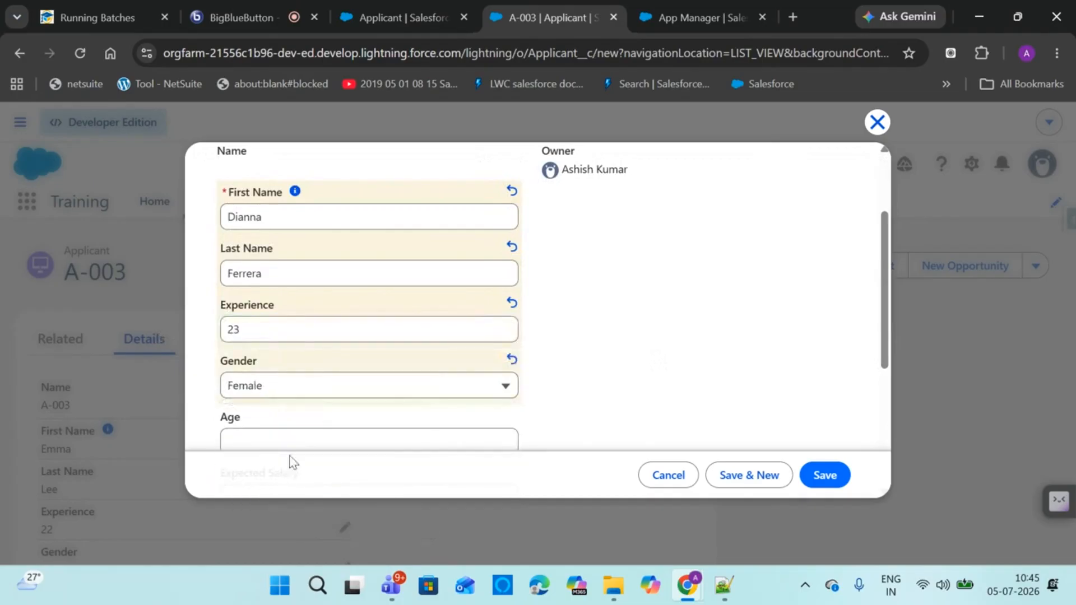
pyautogui.scroll(-2, 876, 400)
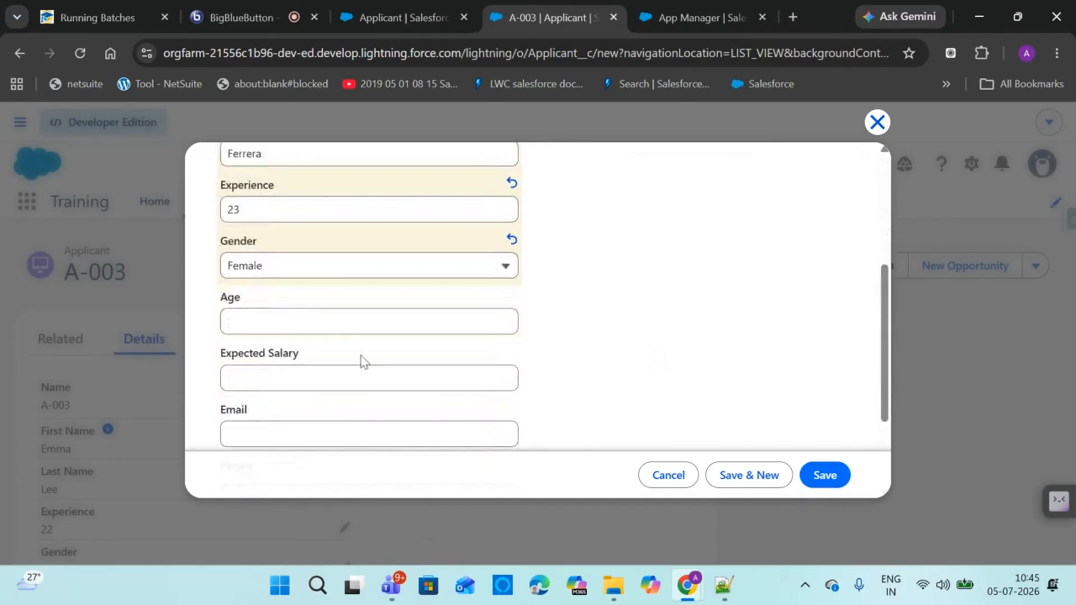
pyautogui.click(339, 322)
pyautogui.write('51')
# Enter expected salary 6700, set Country to Australia, and Save & New
pyautogui.click(311, 377)
pyautogui.write('6700')
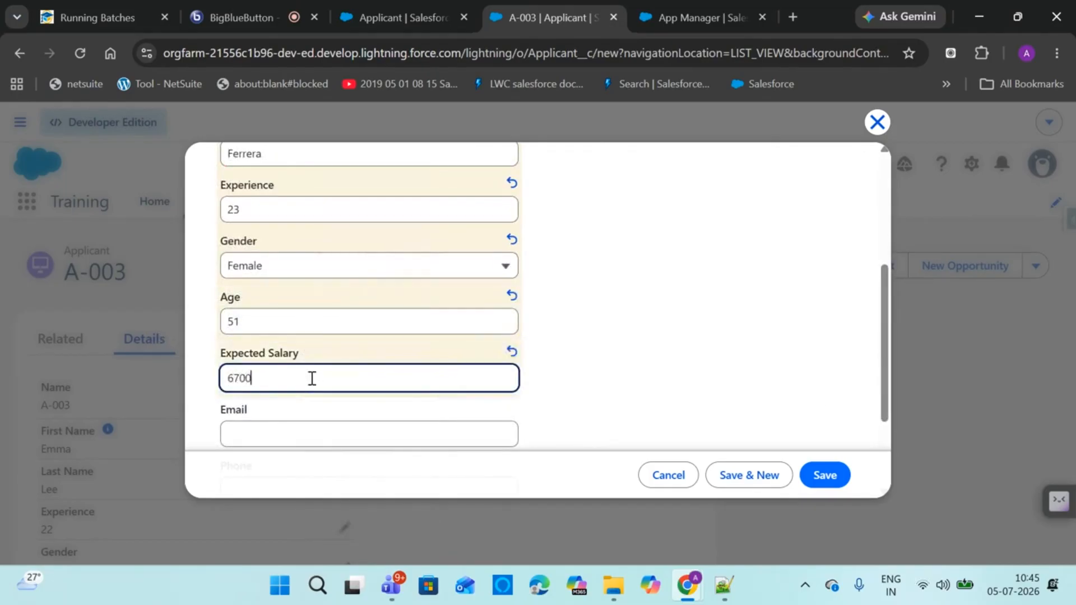
pyautogui.moveTo(880, 378); pyautogui.dragTo(883, 435)
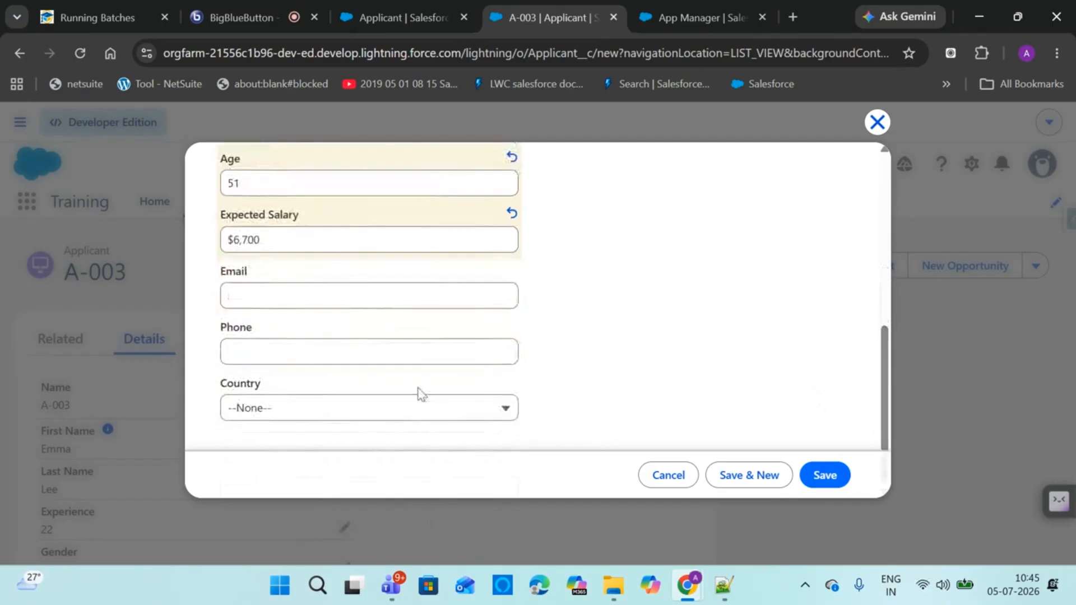
pyautogui.click(355, 418)
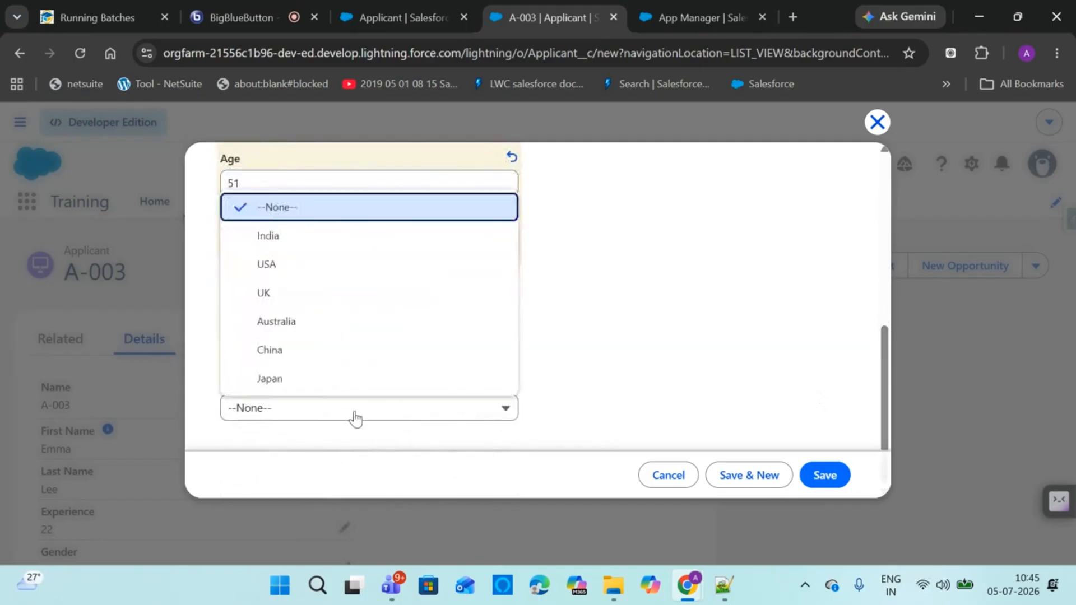
pyautogui.click(290, 321)
pyautogui.click(741, 475)
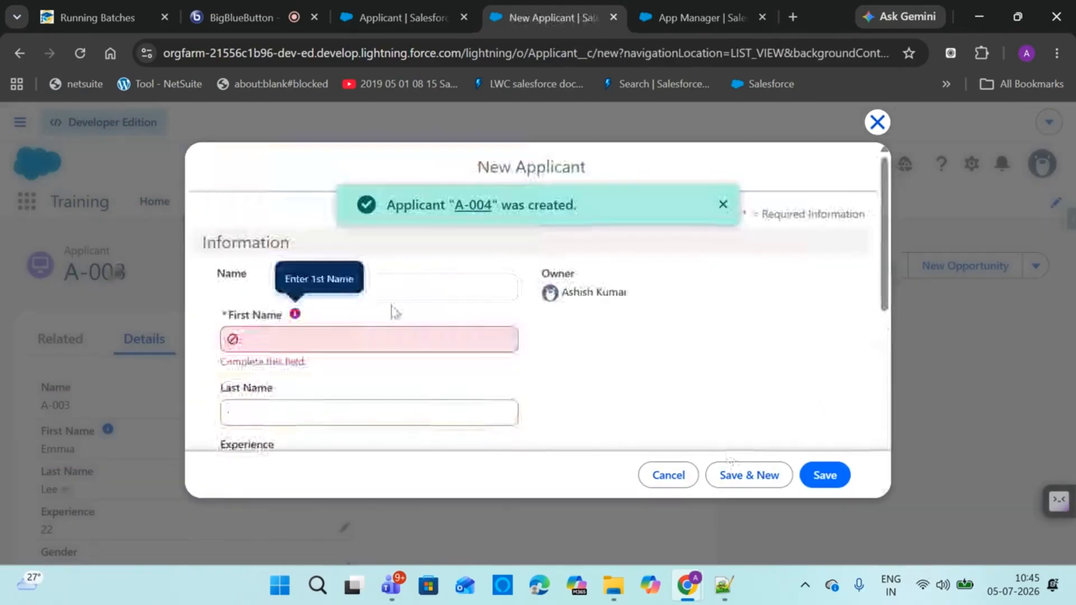
# Leave the blank form and go to the Applicant object's Fields & Relationships setup
pyautogui.click(375, 341)
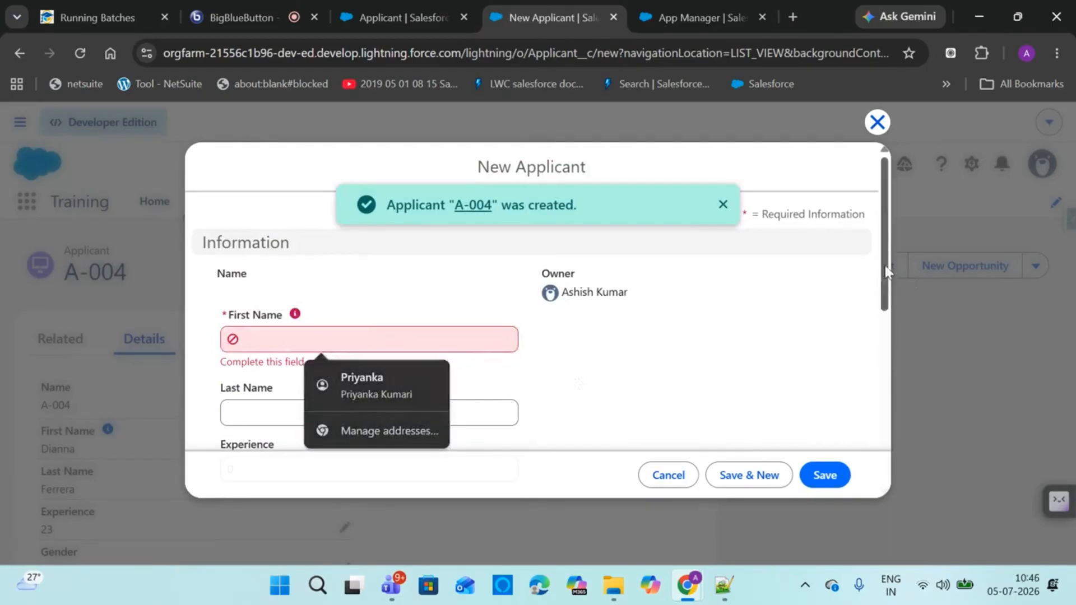
pyautogui.scroll(-10, 872, 377)
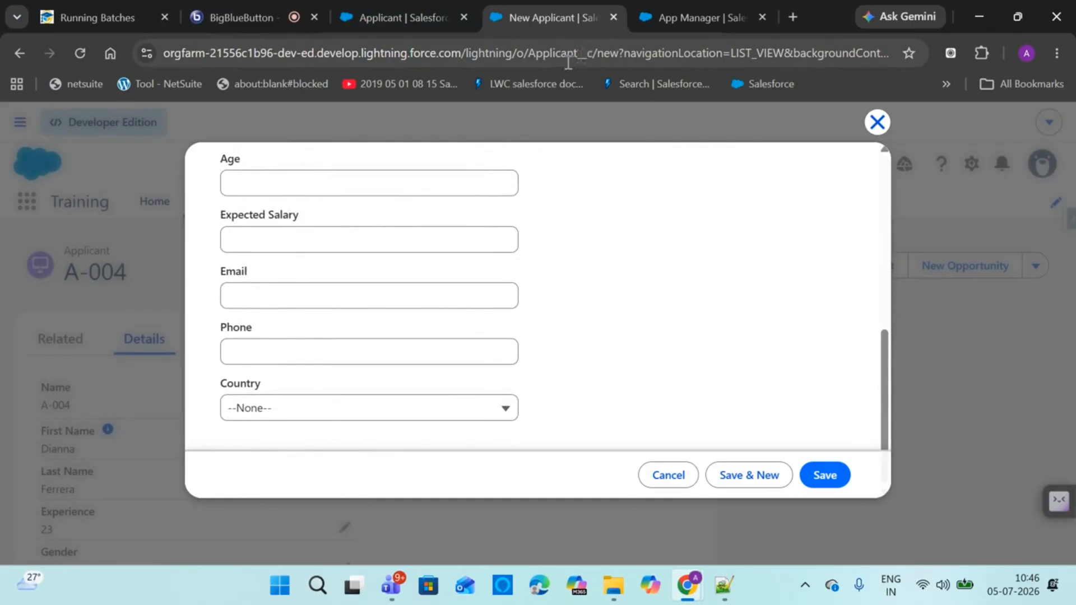
pyautogui.click(398, 18)
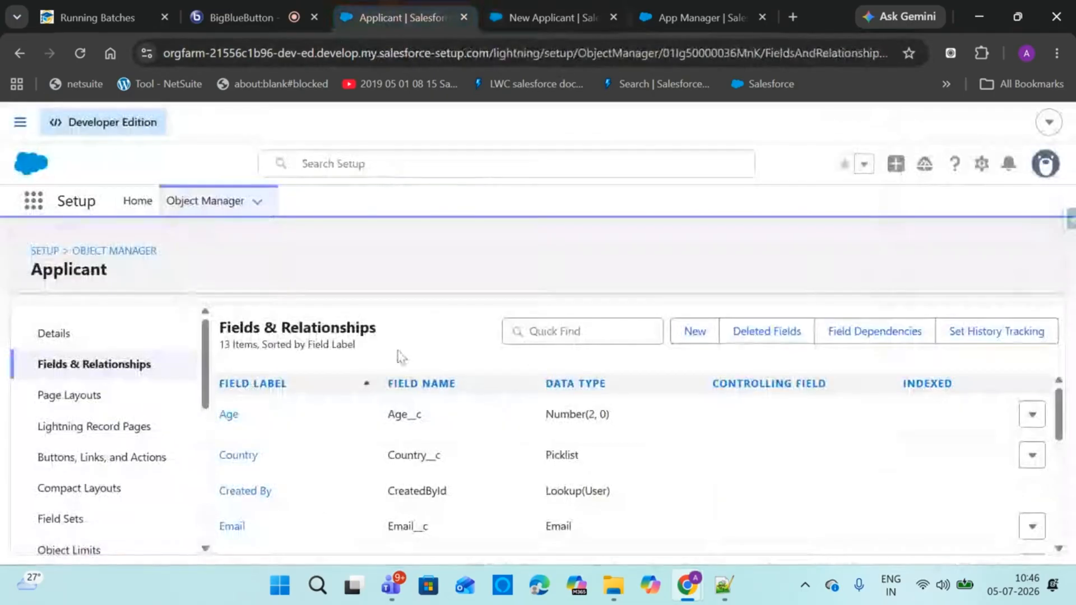
# Start a new Applicant custom field with Picklist as its data type, then view the field notes
pyautogui.click(695, 335)
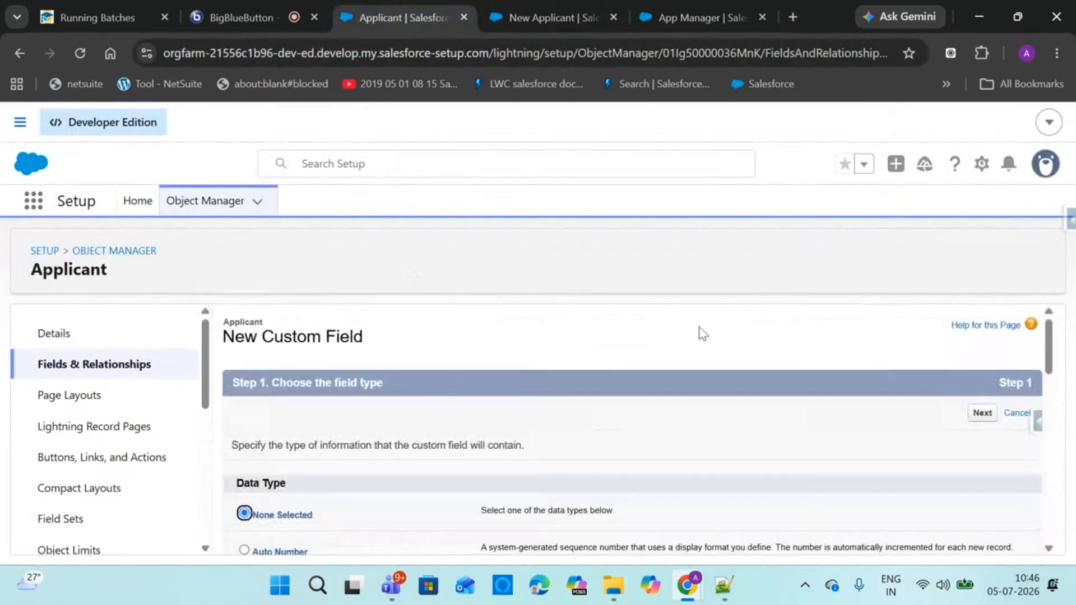
pyautogui.moveTo(1047, 350); pyautogui.dragTo(1038, 448)
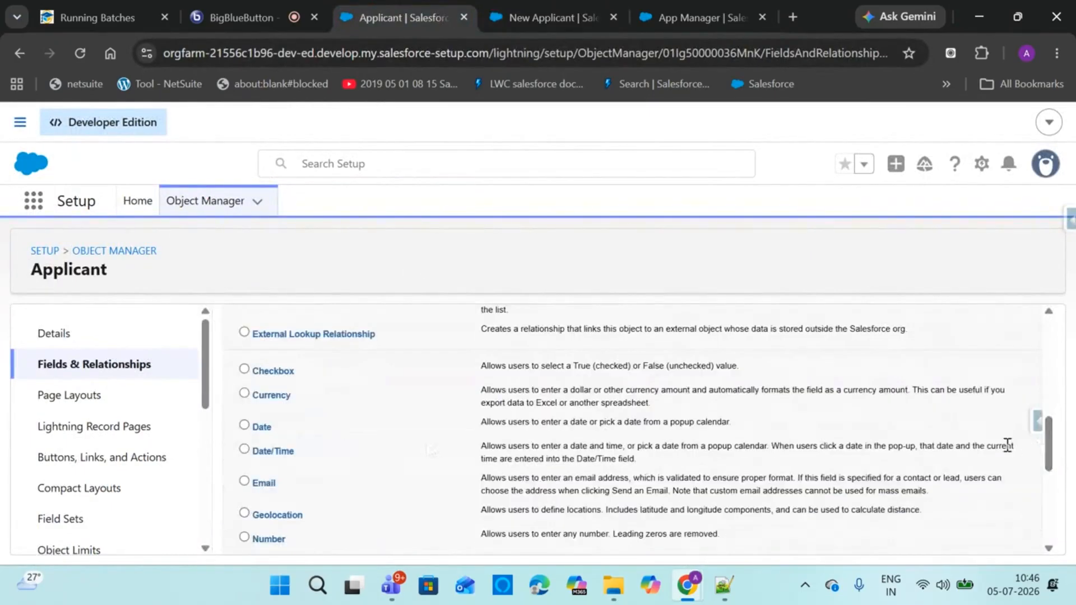
pyautogui.scroll(-3, 1047, 448)
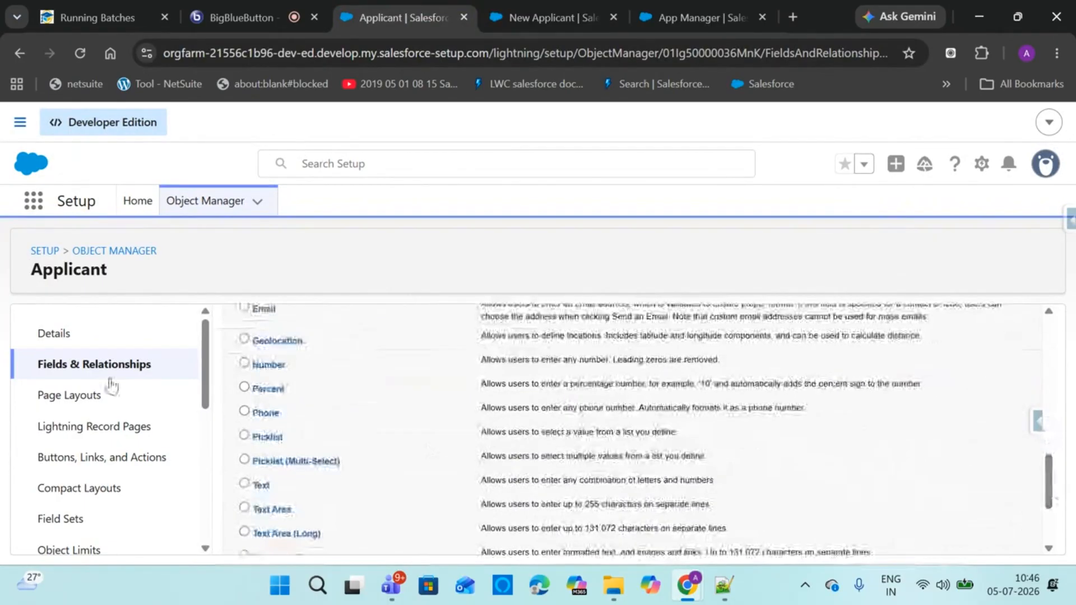
pyautogui.click(245, 437)
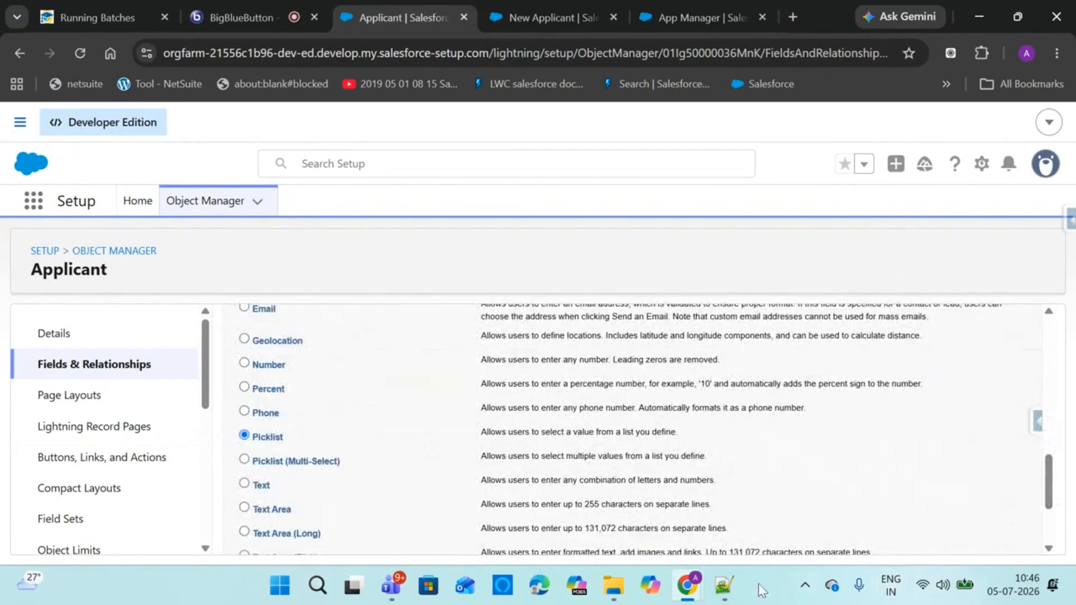
pyautogui.click(724, 585)
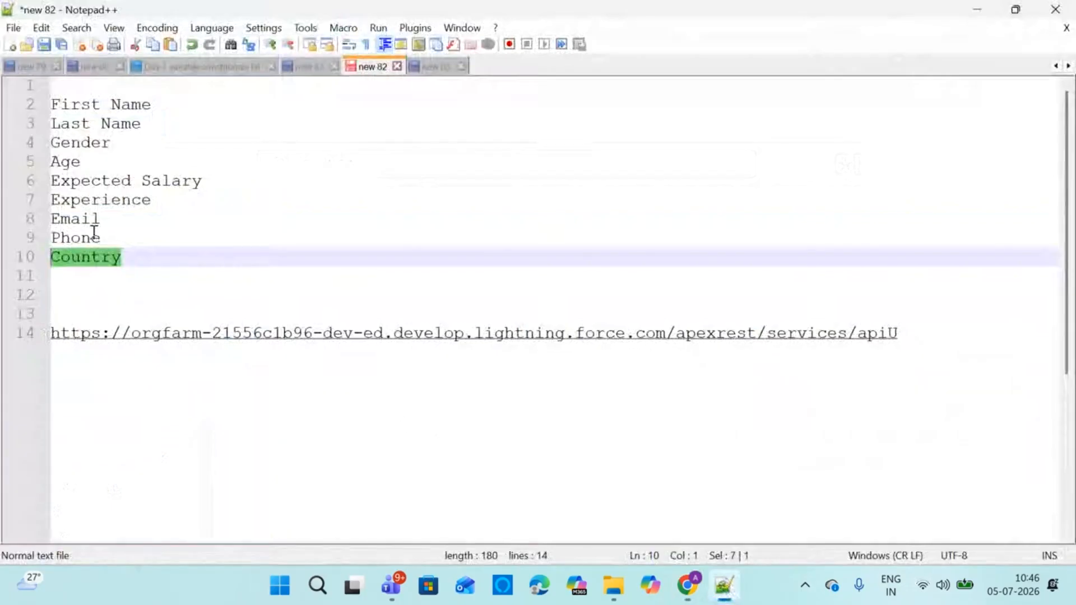
# Insert 'Skills' on a new line after Experience in the Notepad++ field list
pyautogui.click(112, 202)
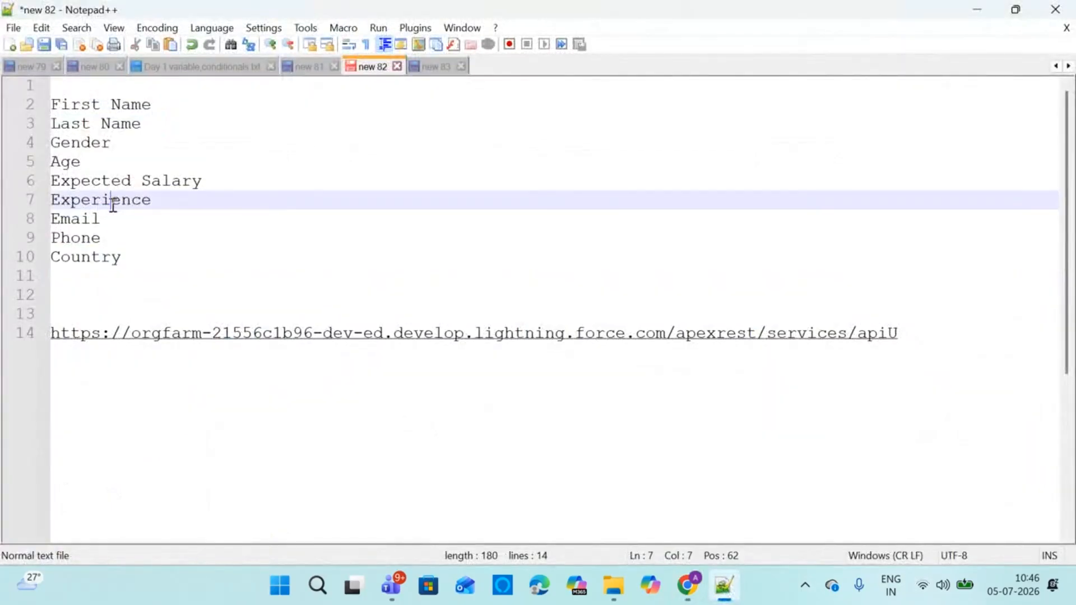
pyautogui.click(161, 202)
pyautogui.press('Return')
pyautogui.write('S')
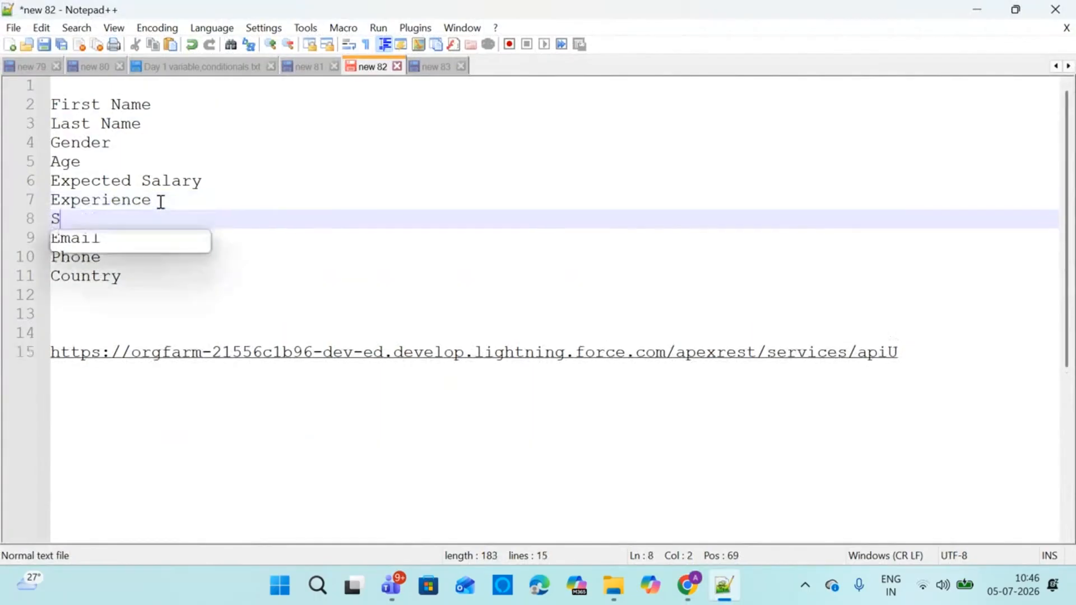
pyautogui.write('kills')
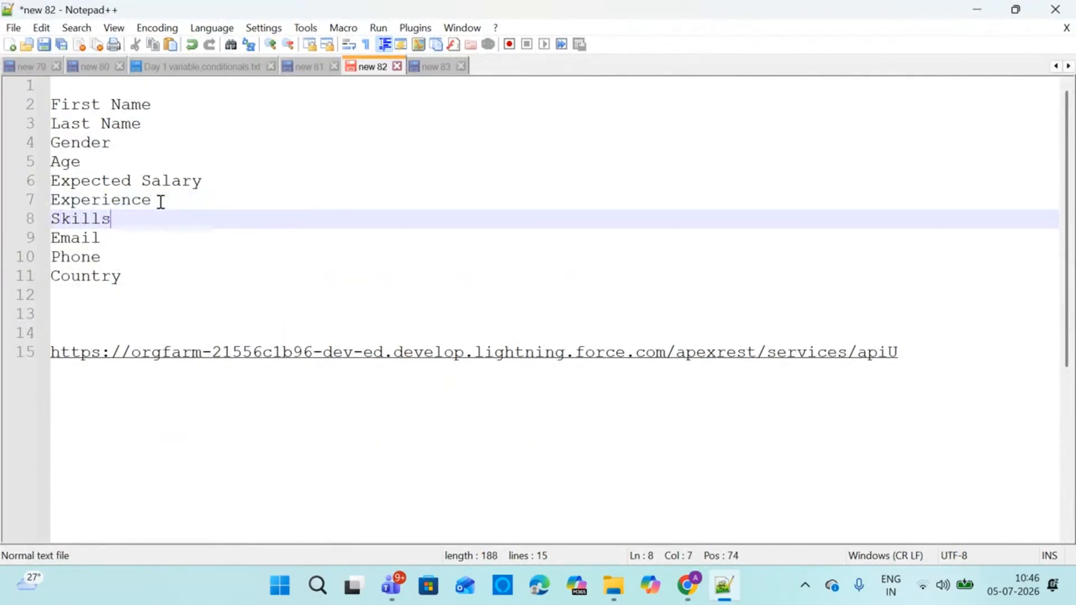
pyautogui.moveTo(695, 580)
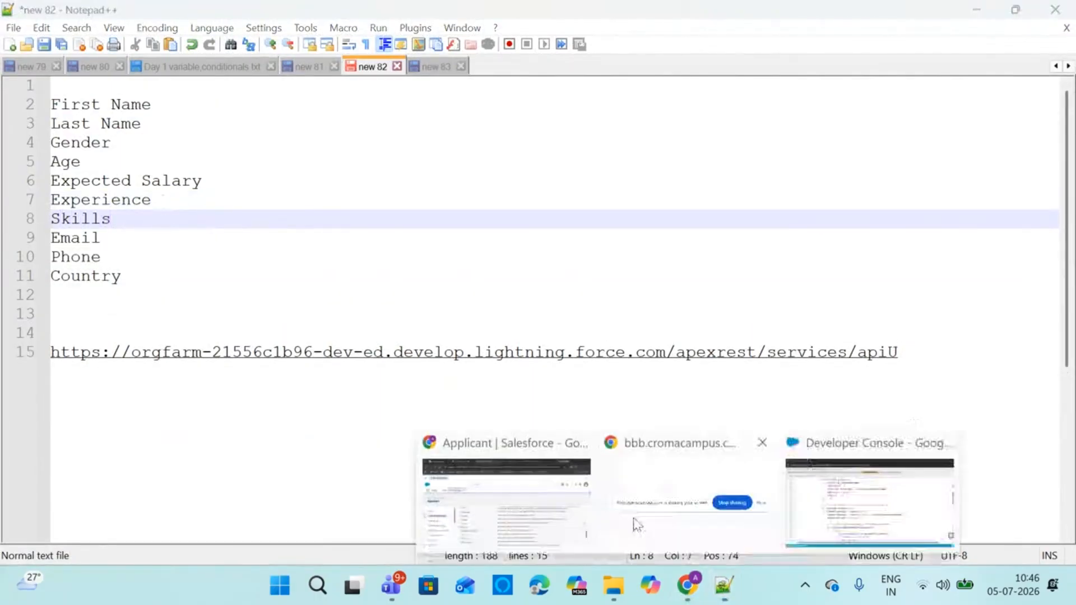
pyautogui.click(637, 525)
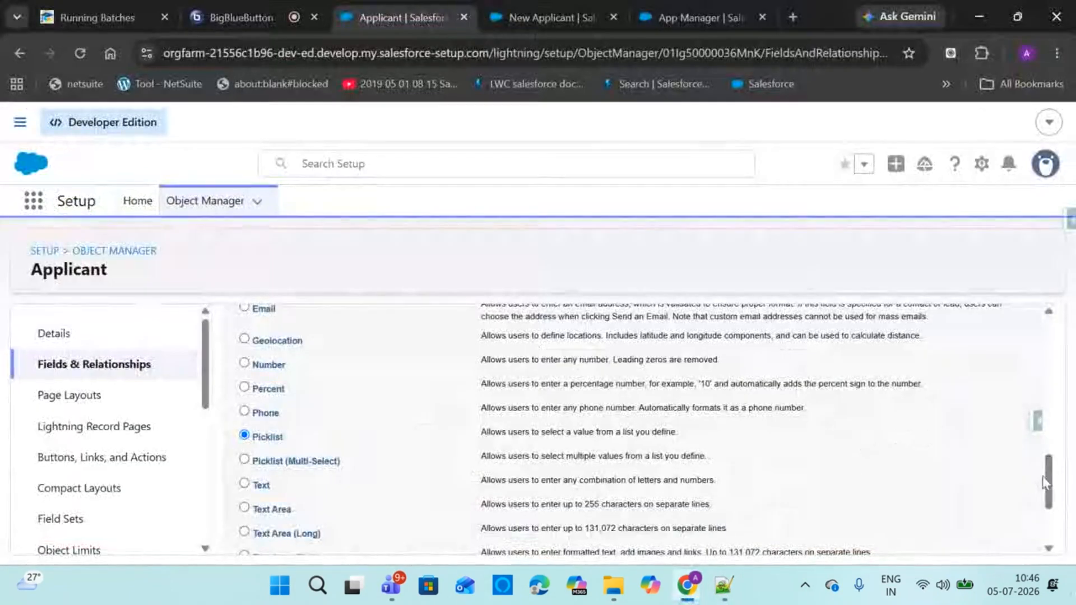
# Label the picklist field 'Skills' and enter values C, Java, Salesforce, Maths, English, C#
pyautogui.scroll(-3, 1045, 482)
pyautogui.click(980, 535)
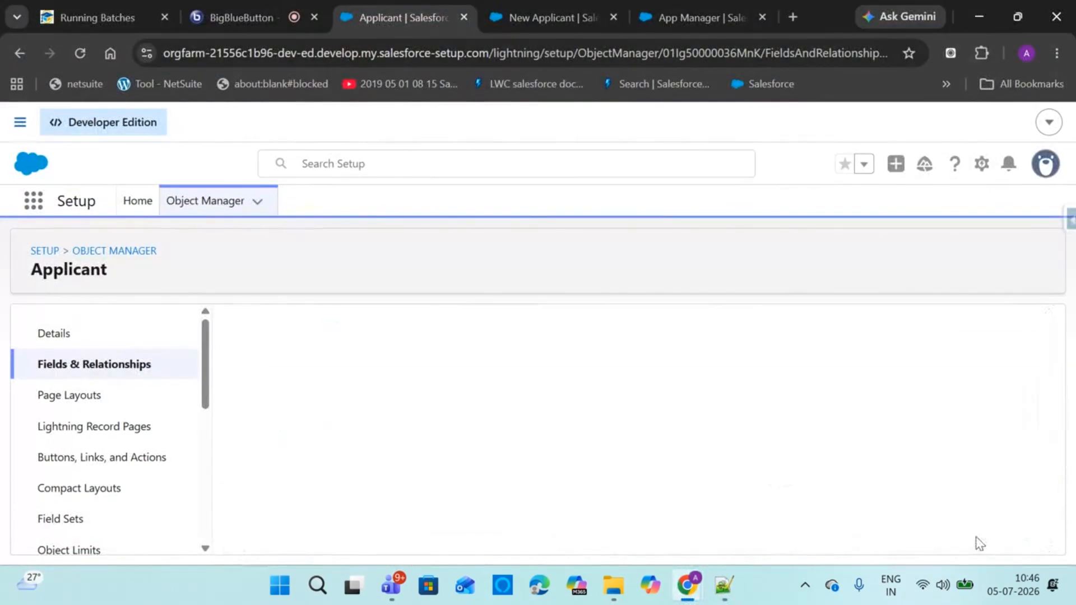
pyautogui.click(455, 449)
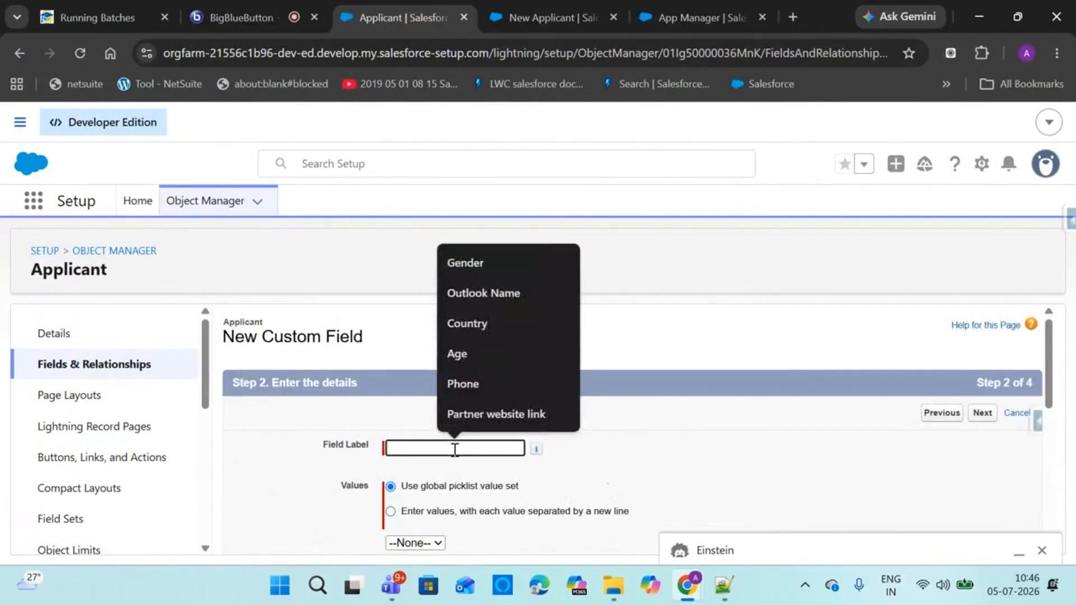
pyautogui.write('Skills')
pyautogui.click(530, 514)
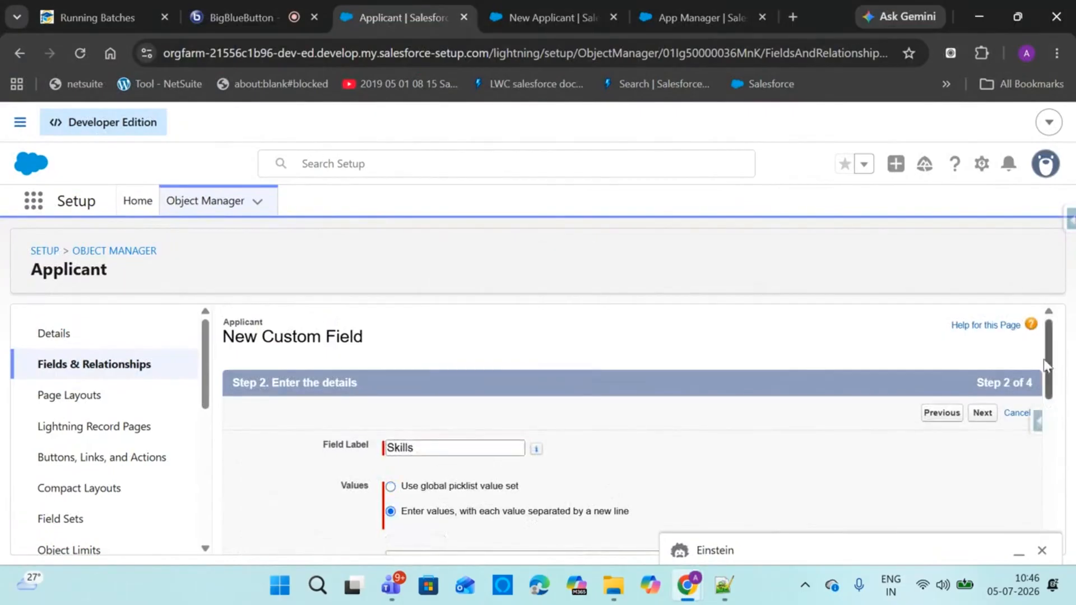
pyautogui.scroll(-3, 1046, 337)
pyautogui.click(1043, 549)
pyautogui.click(598, 429)
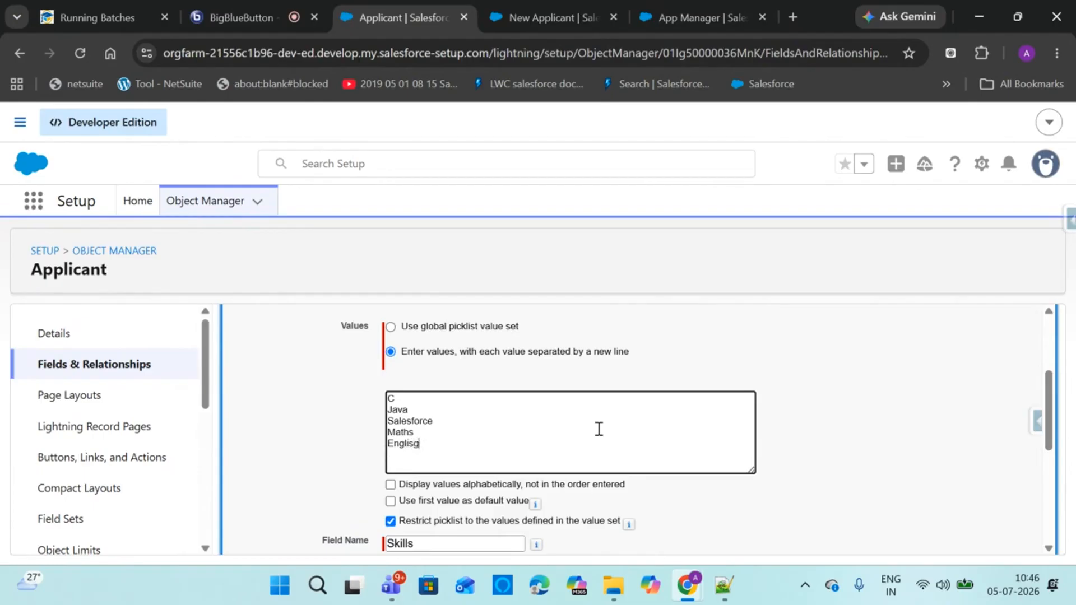
pyautogui.write('h')
# Accept default field-level security and page layouts, and save the Skills field
pyautogui.scroll(-5, 1008, 476)
pyautogui.click(983, 536)
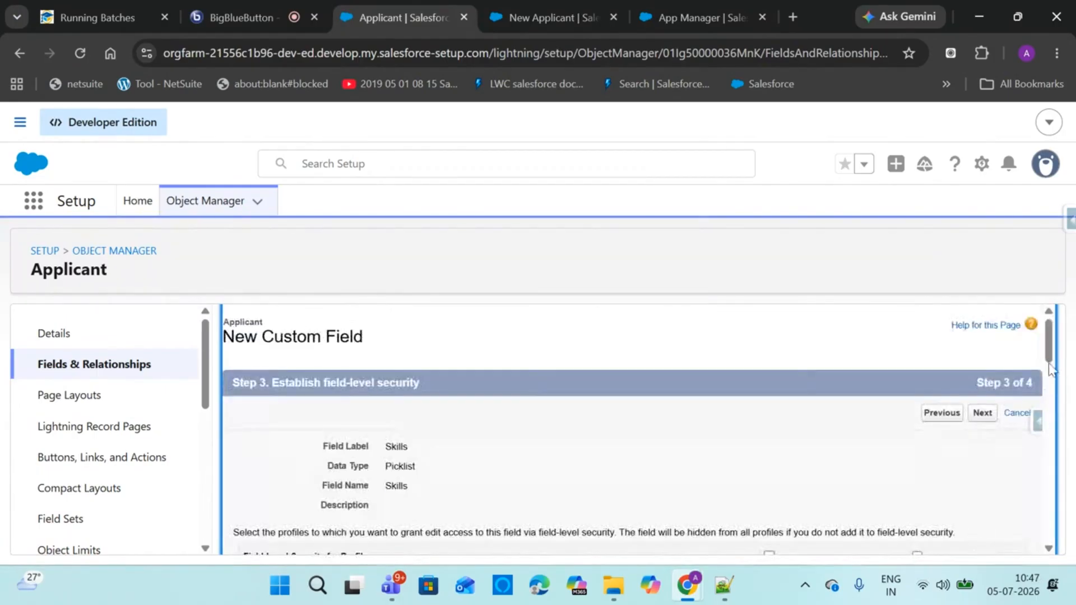
pyautogui.scroll(-2, 1049, 370)
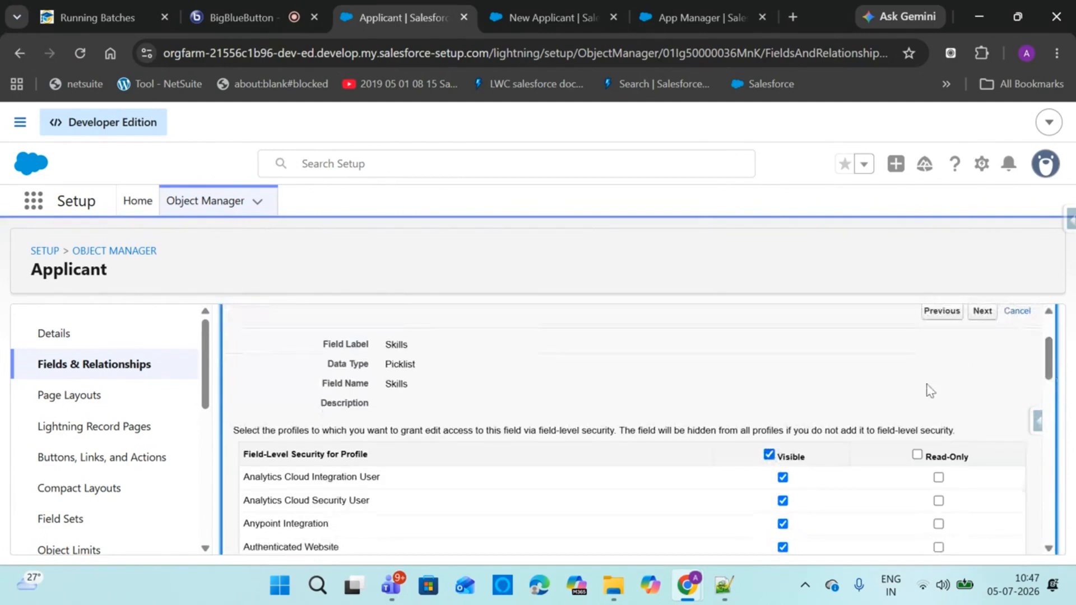
pyautogui.click(981, 311)
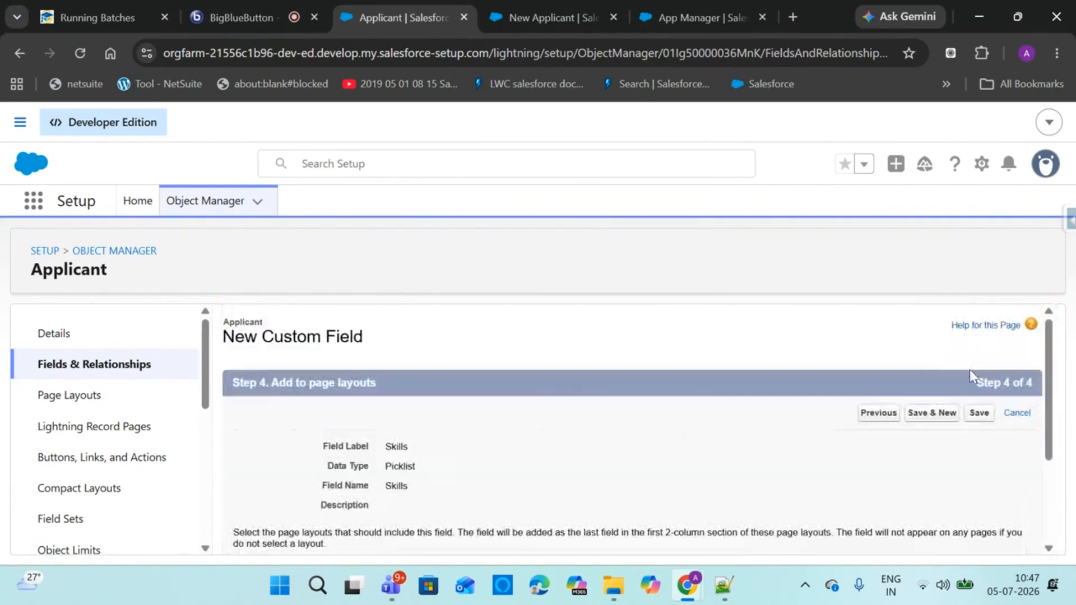
pyautogui.click(979, 413)
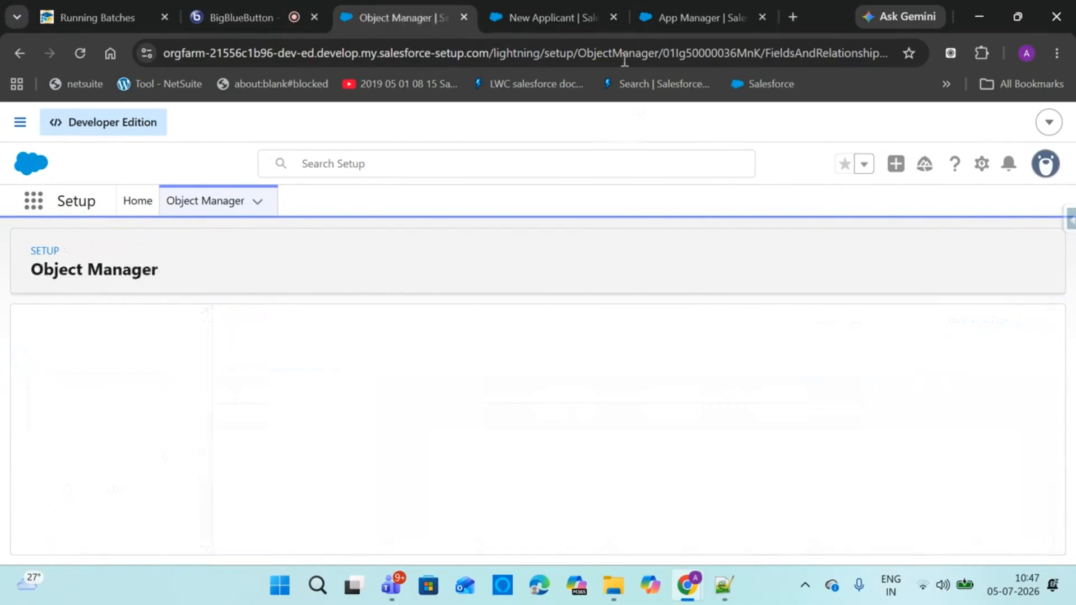
pyautogui.click(505, 17)
# Reload the applicant page, close the open form, and set A-004's Skills to Salesforce inline
pyautogui.click(79, 52)
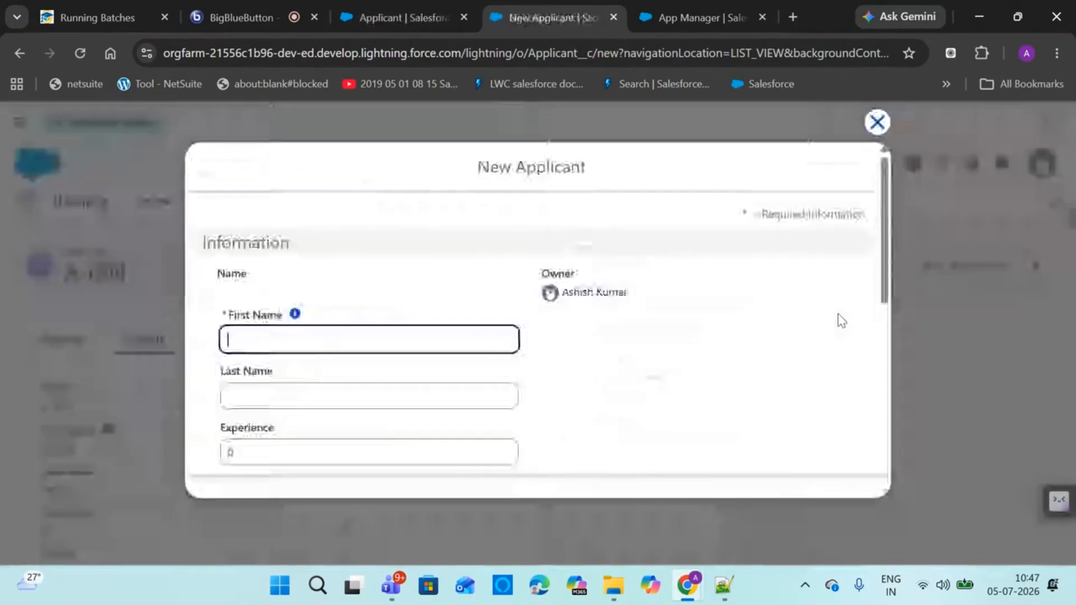
pyautogui.click(877, 122)
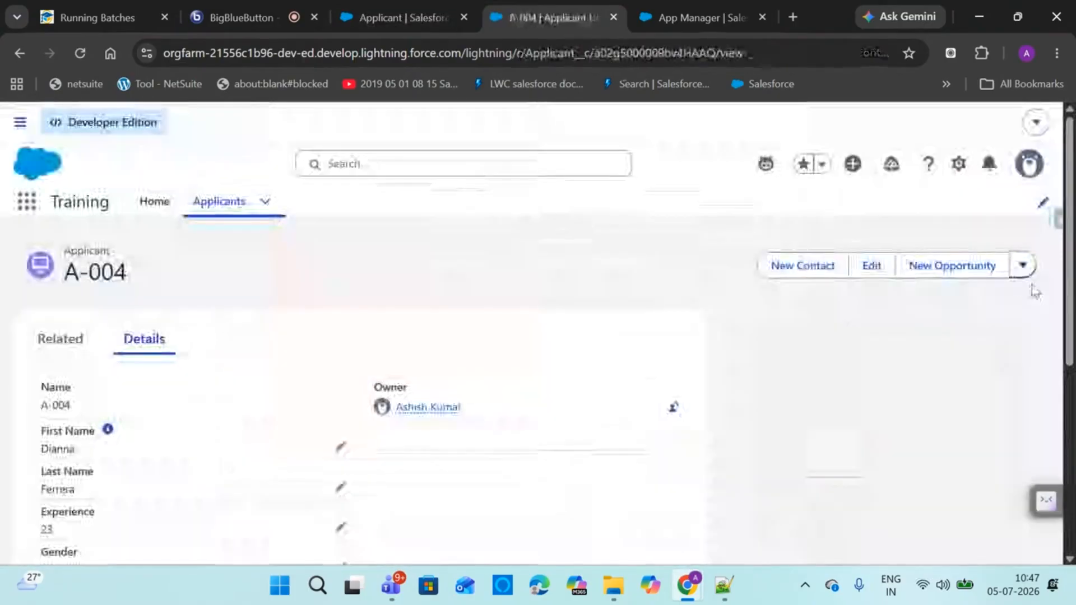
pyautogui.scroll(-5, 183, 483)
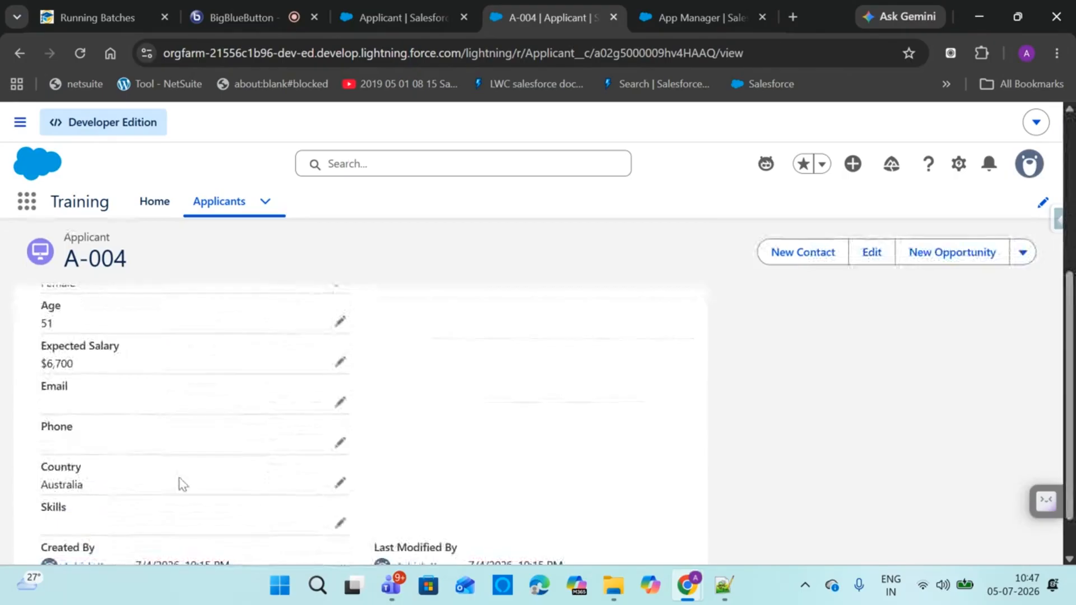
pyautogui.click(340, 523)
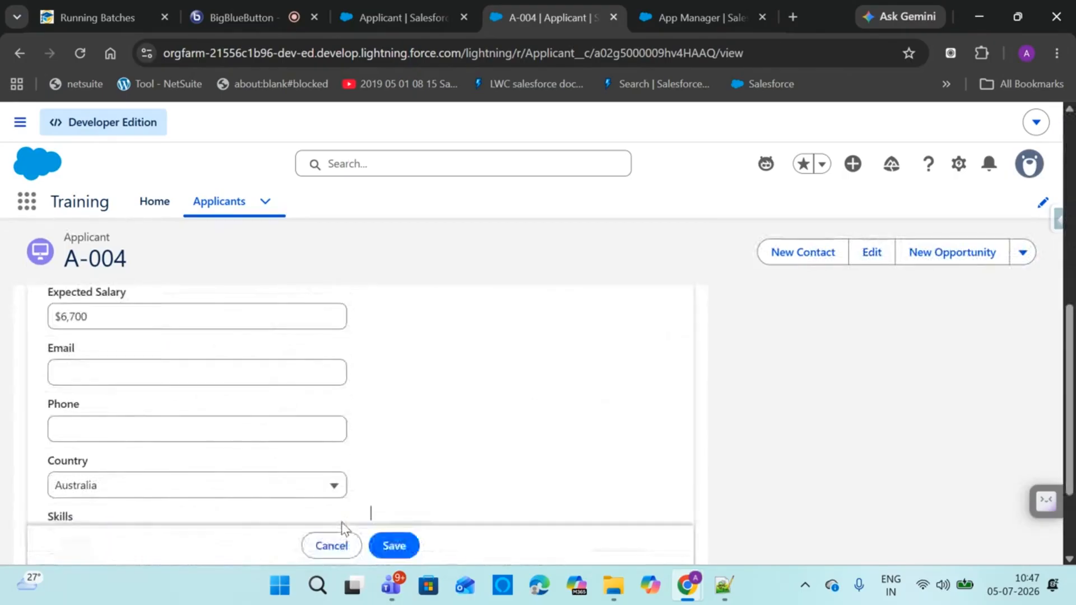
pyautogui.scroll(-2, 370, 507)
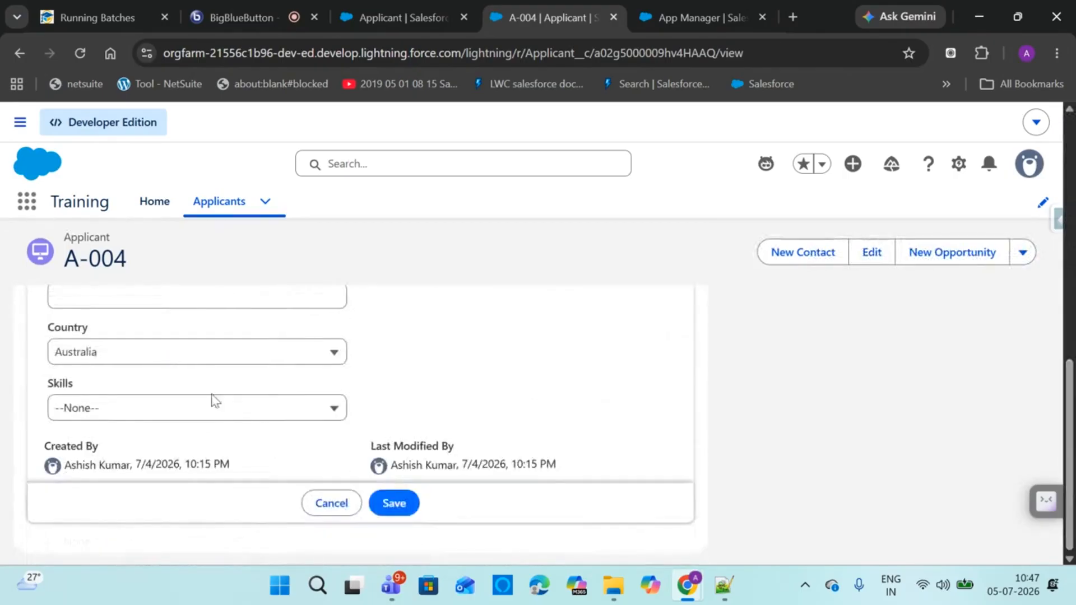
pyautogui.click(204, 413)
pyautogui.click(129, 294)
pyautogui.click(394, 502)
pyautogui.click(224, 203)
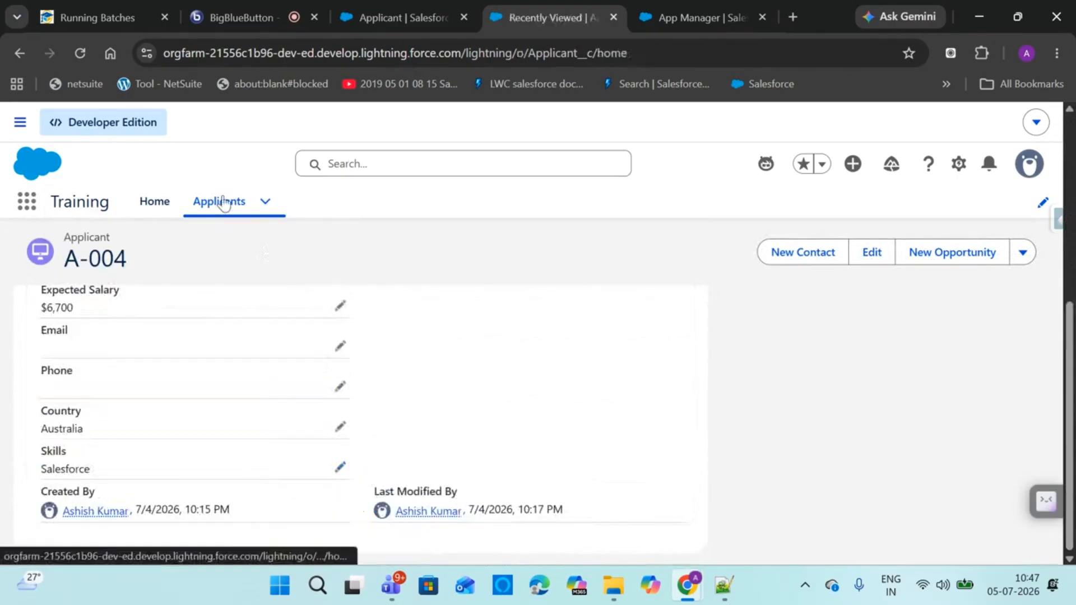
# Edit applicant A-003 and set its Skills to Salesforce
pyautogui.click(1034, 416)
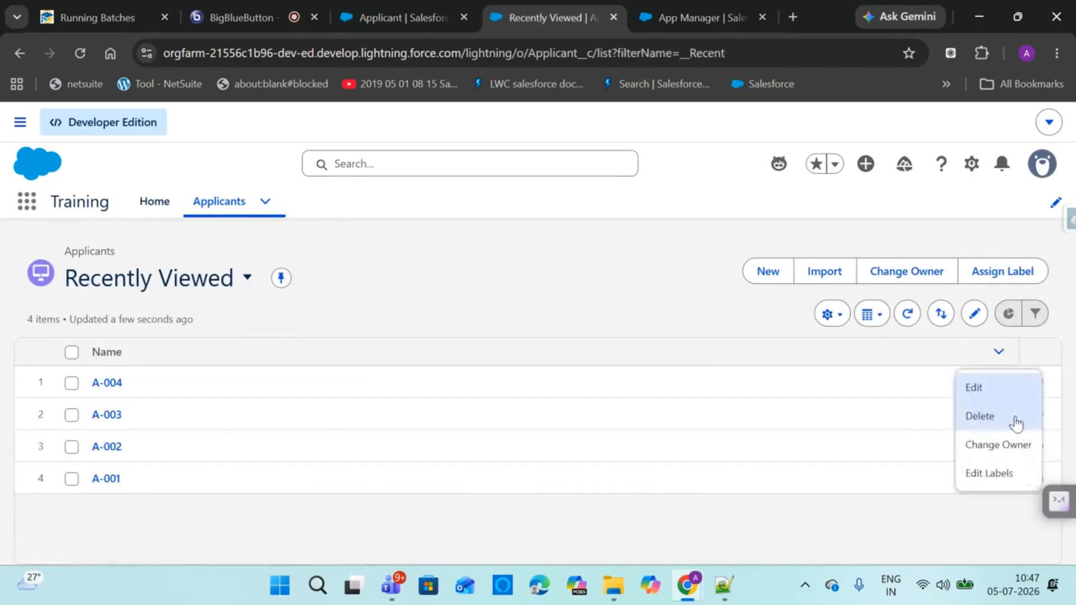
pyautogui.click(980, 390)
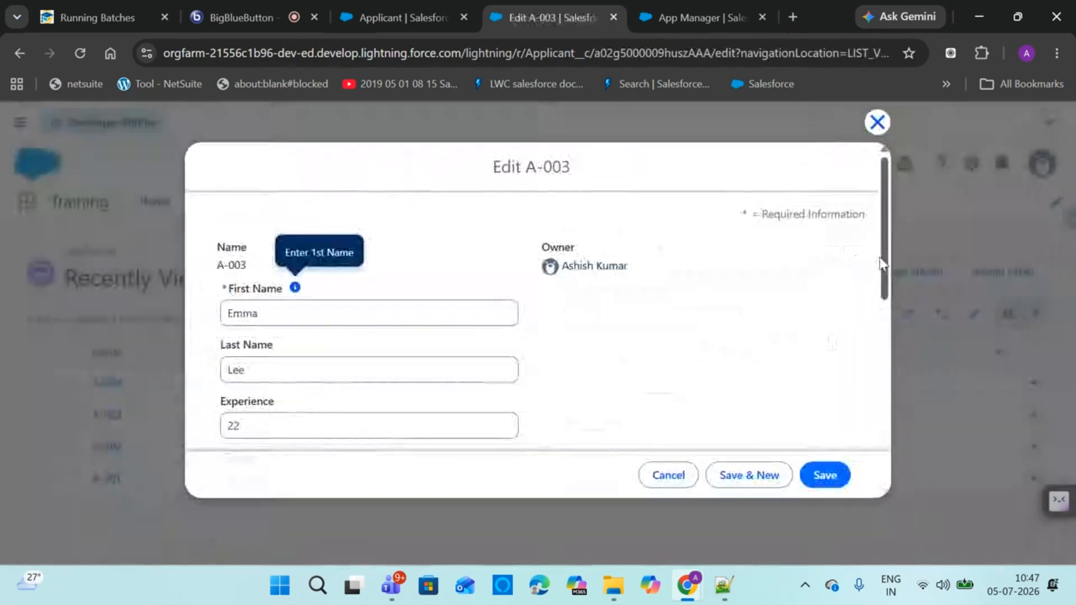
pyautogui.scroll(-7, 395, 370)
pyautogui.click(387, 364)
pyautogui.click(317, 243)
pyautogui.click(819, 475)
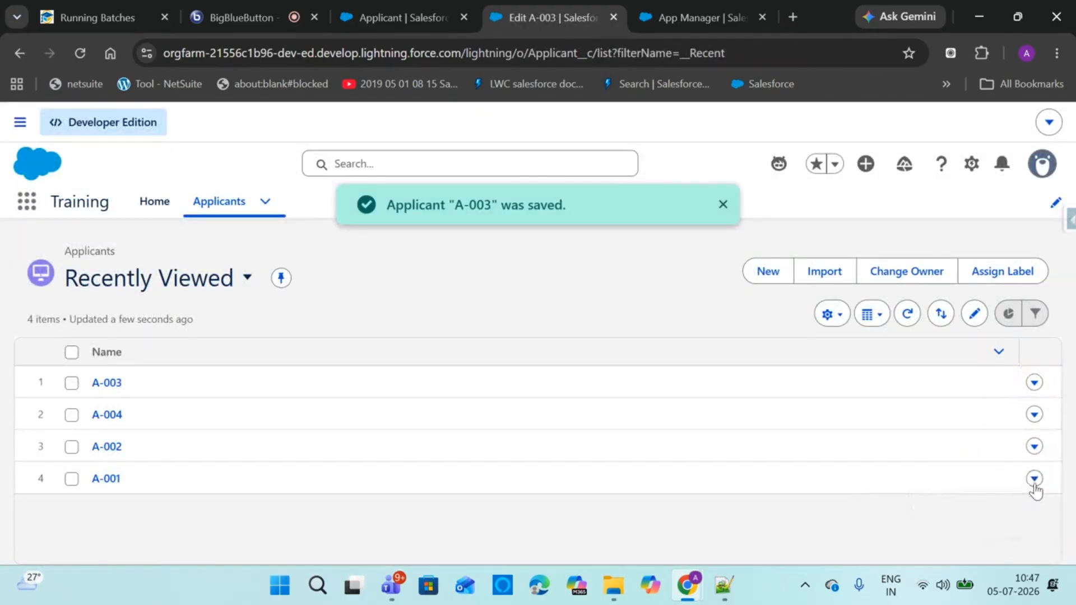
# Edit applicant A-001, setting Skills to English and Country to India
pyautogui.click(1034, 477)
pyautogui.click(977, 393)
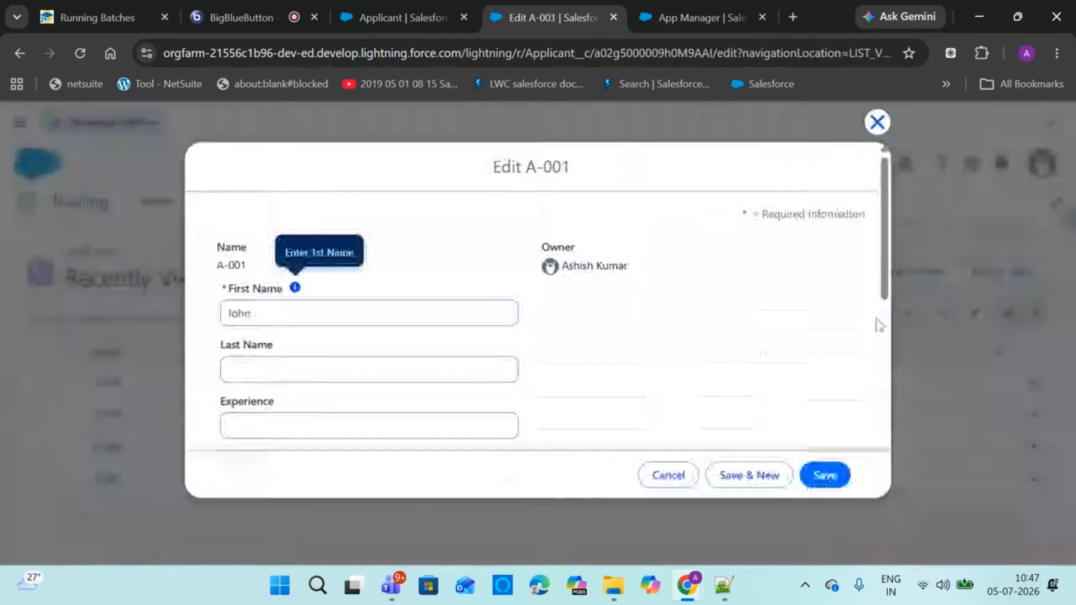
pyautogui.scroll(-10, 841, 403)
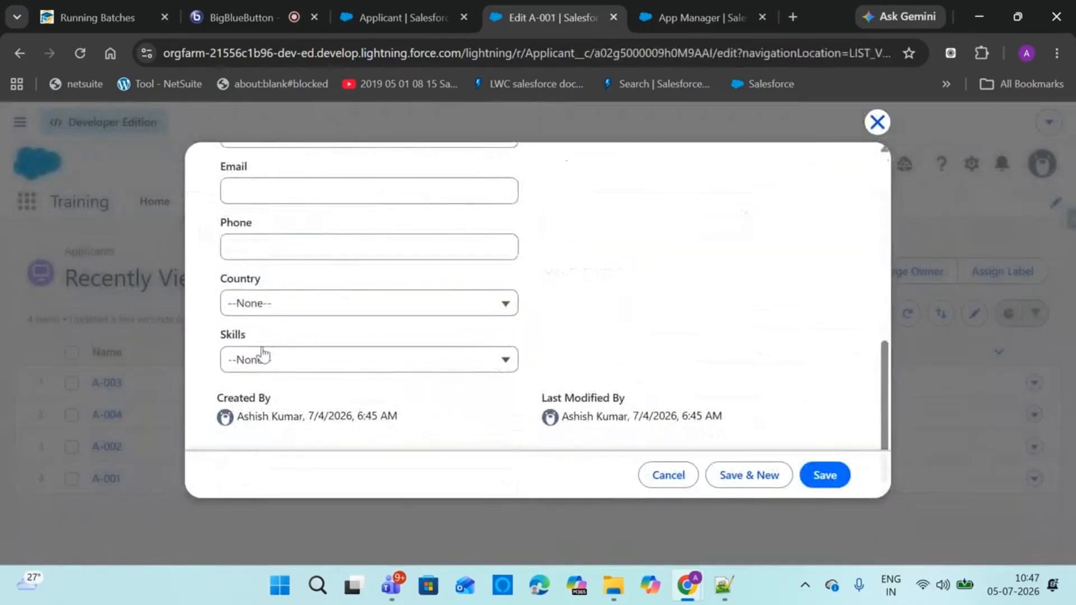
pyautogui.click(278, 360)
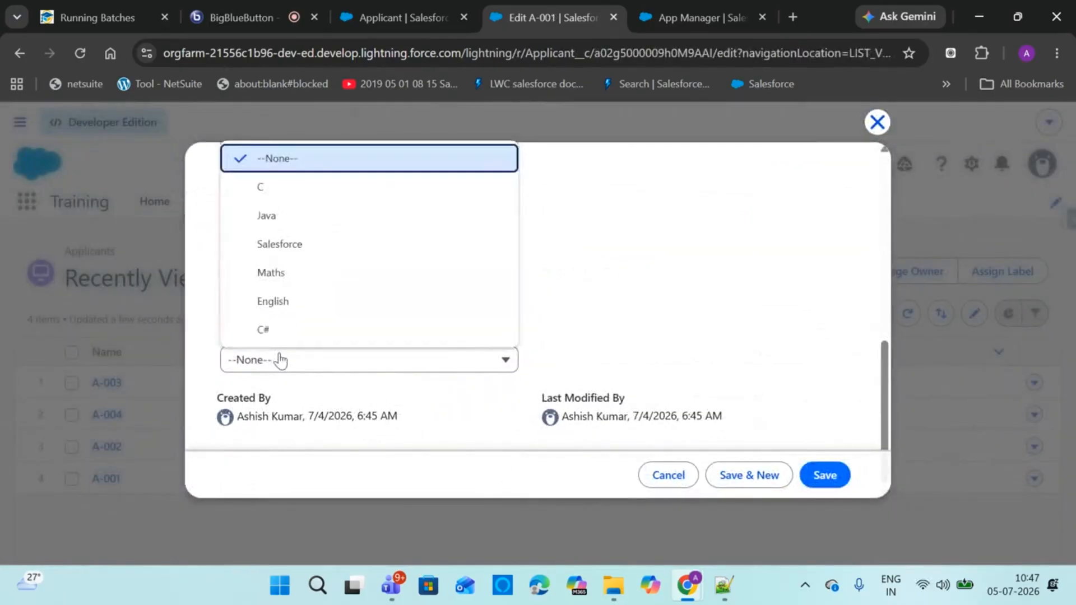
pyautogui.click(293, 301)
pyautogui.click(297, 312)
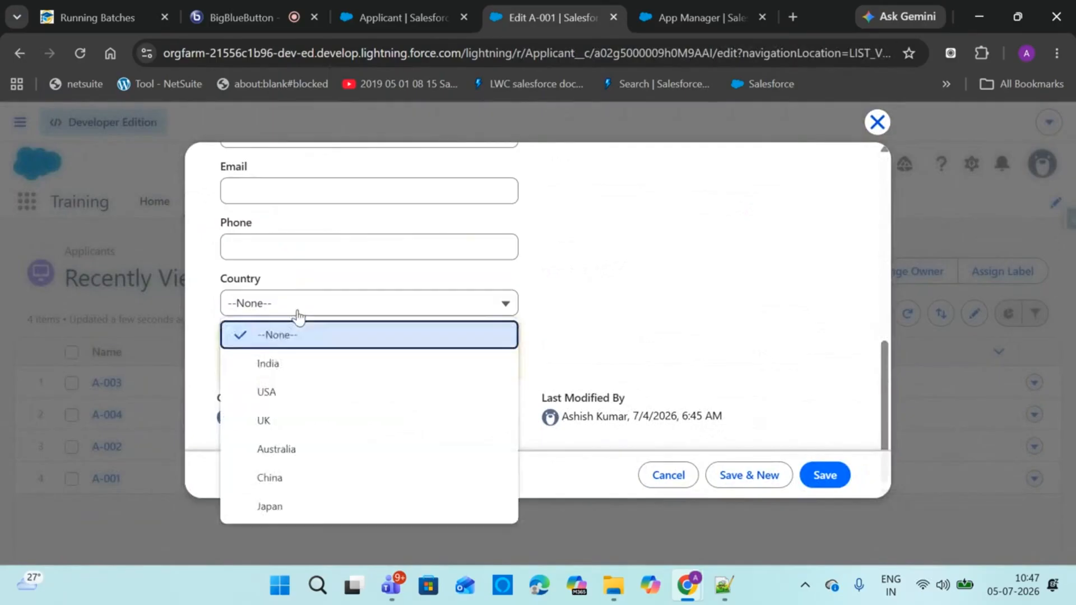
pyautogui.click(290, 376)
pyautogui.click(823, 476)
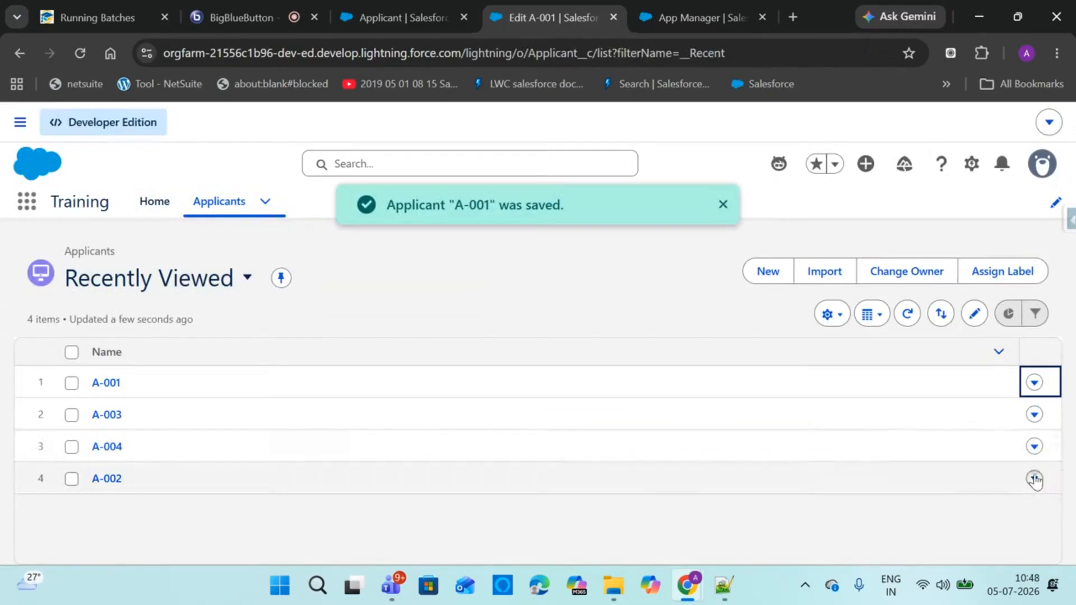
# Edit applicant A-002 and set its Skills to Java
pyautogui.click(1034, 479)
pyautogui.click(982, 389)
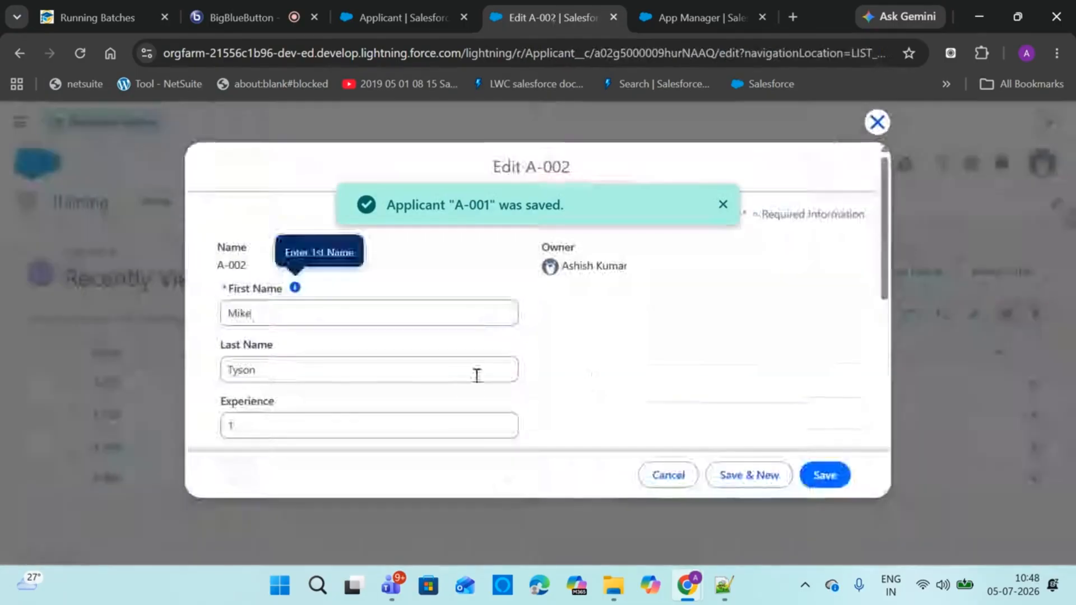
pyautogui.scroll(-7, 616, 415)
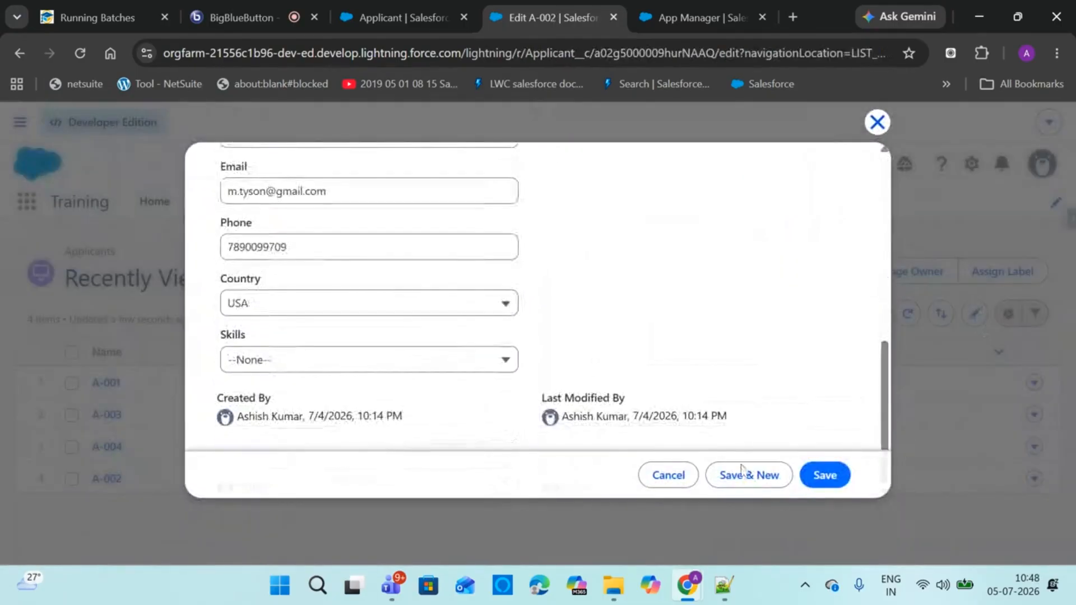
pyautogui.click(454, 359)
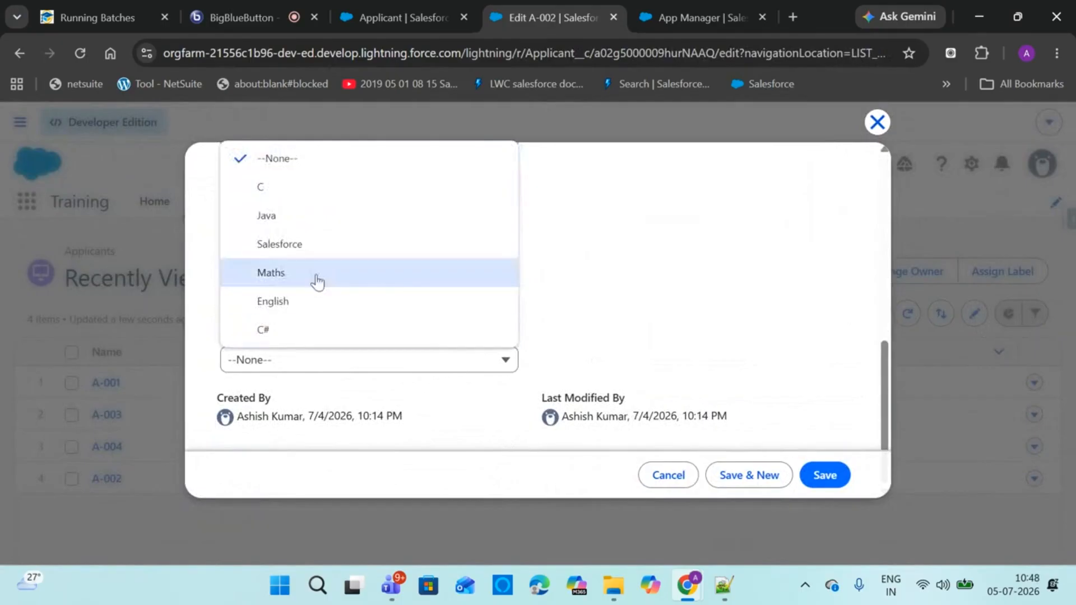
pyautogui.click(304, 215)
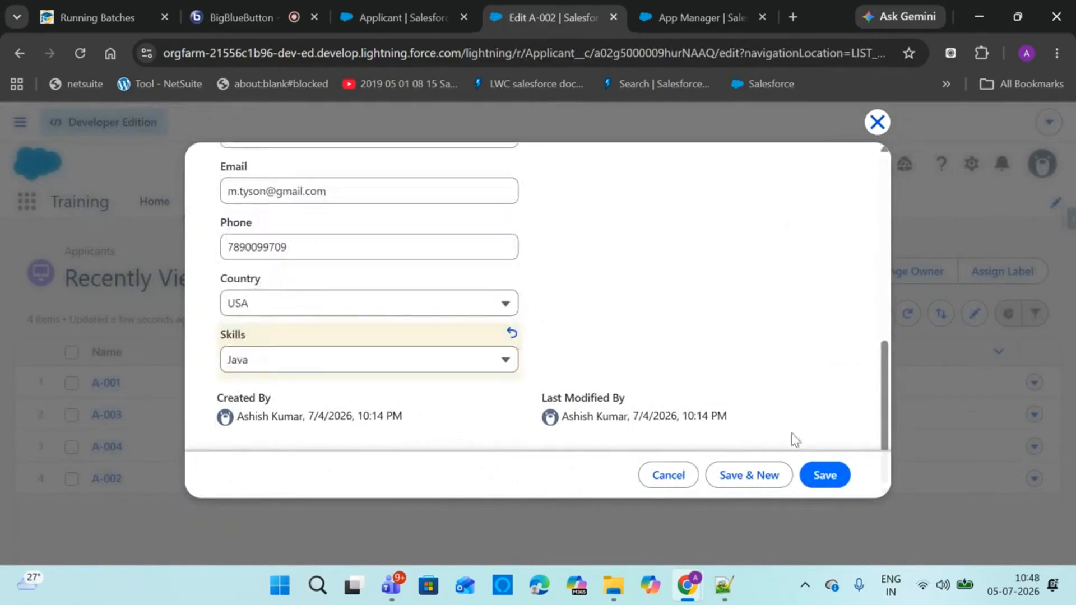
pyautogui.click(823, 477)
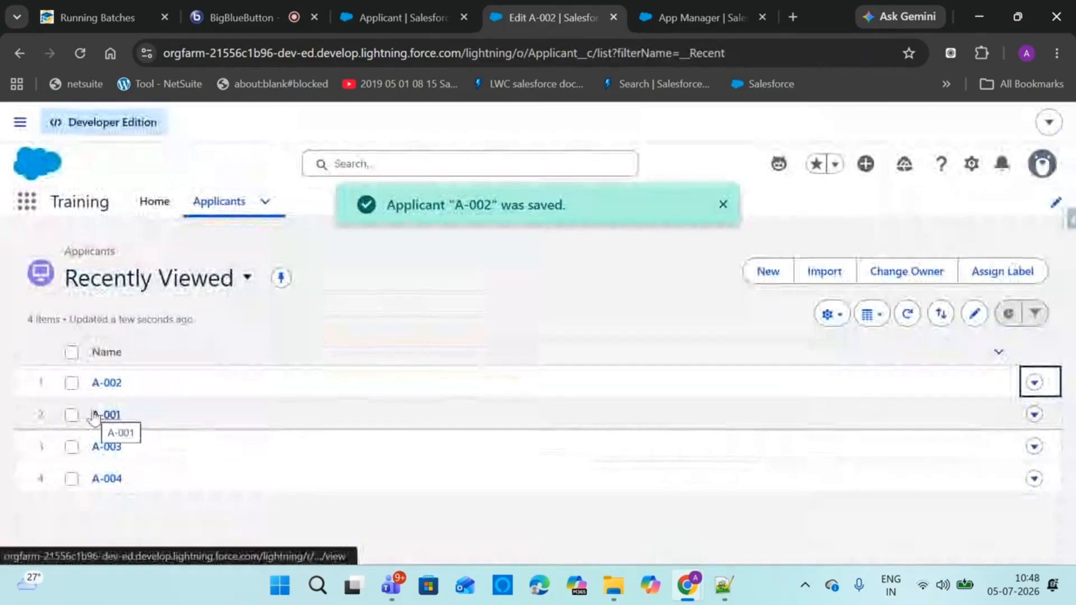
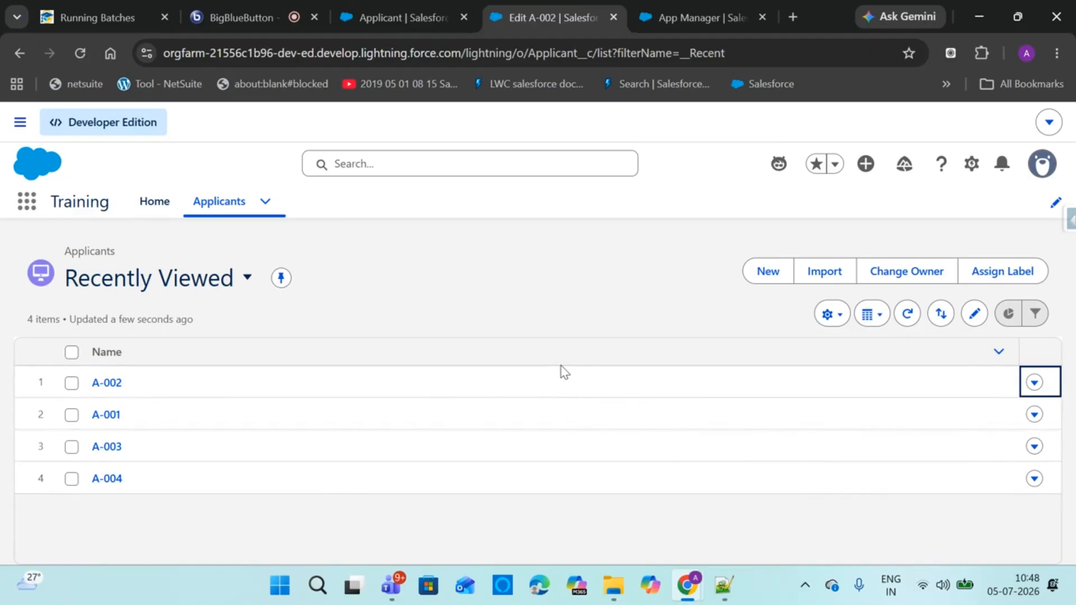
# Open applicant A-001, then return to the Applicants list after checking the meeting tab
pyautogui.click(106, 415)
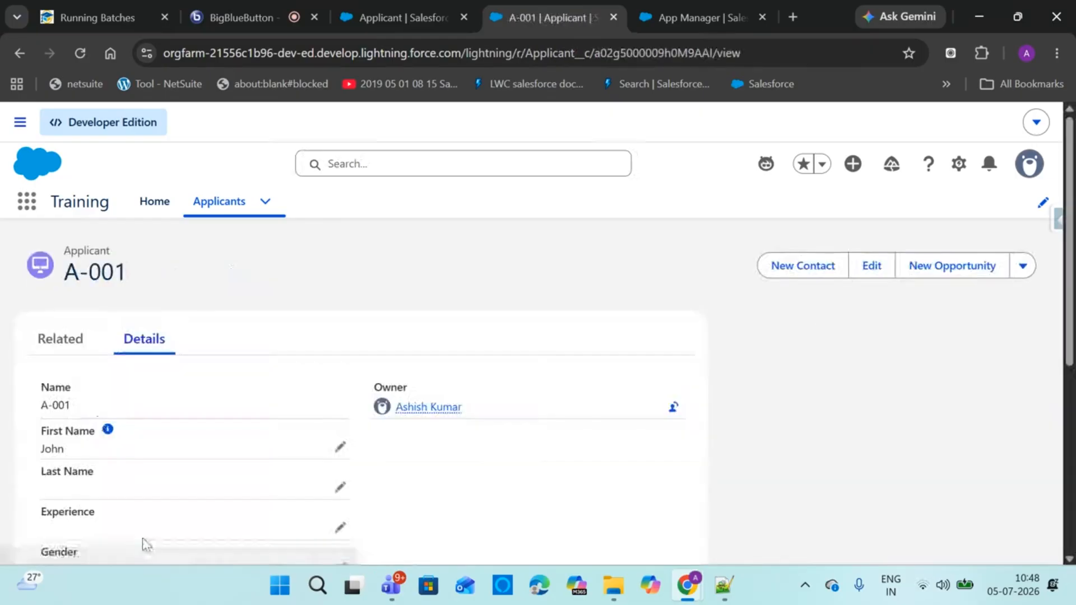
pyautogui.click(203, 207)
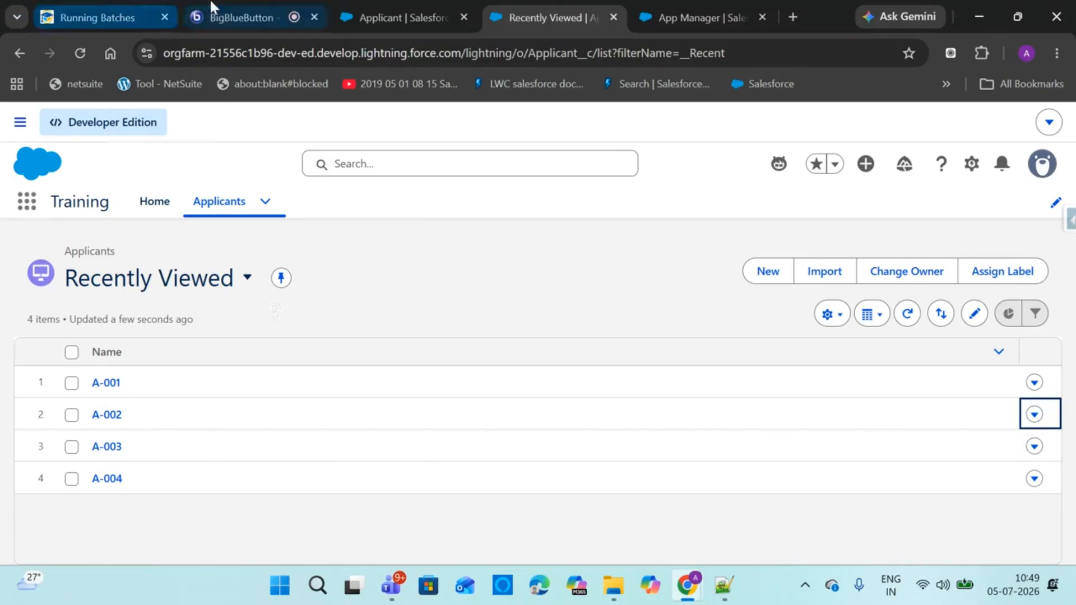
pyautogui.click(224, 11)
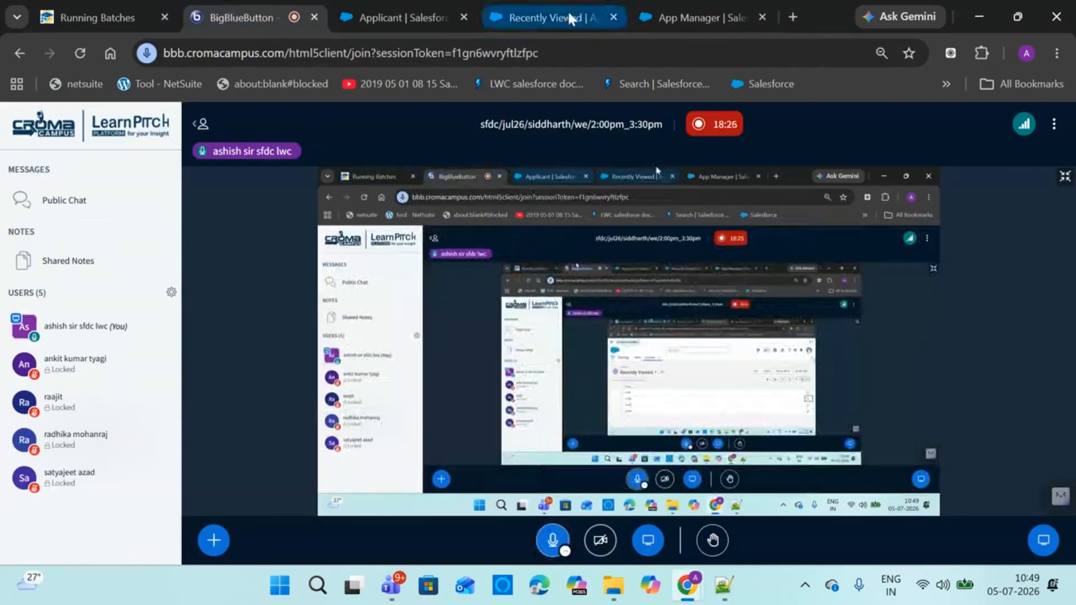
pyautogui.click(549, 18)
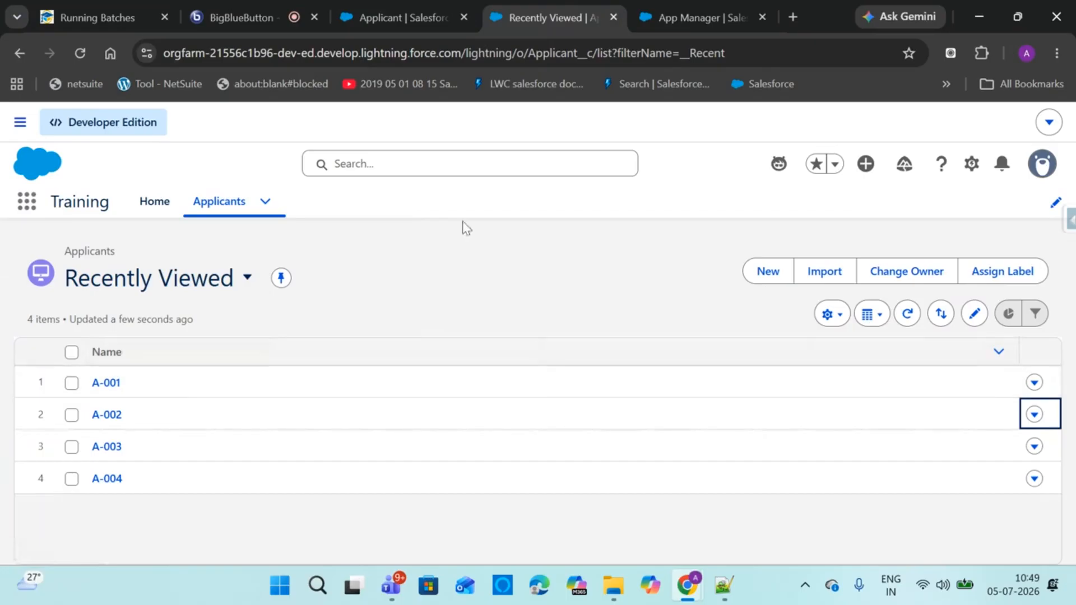
# Start a new Applicants list view named 'USA Applicants' with its API name filled in
pyautogui.click(829, 315)
pyautogui.click(776, 346)
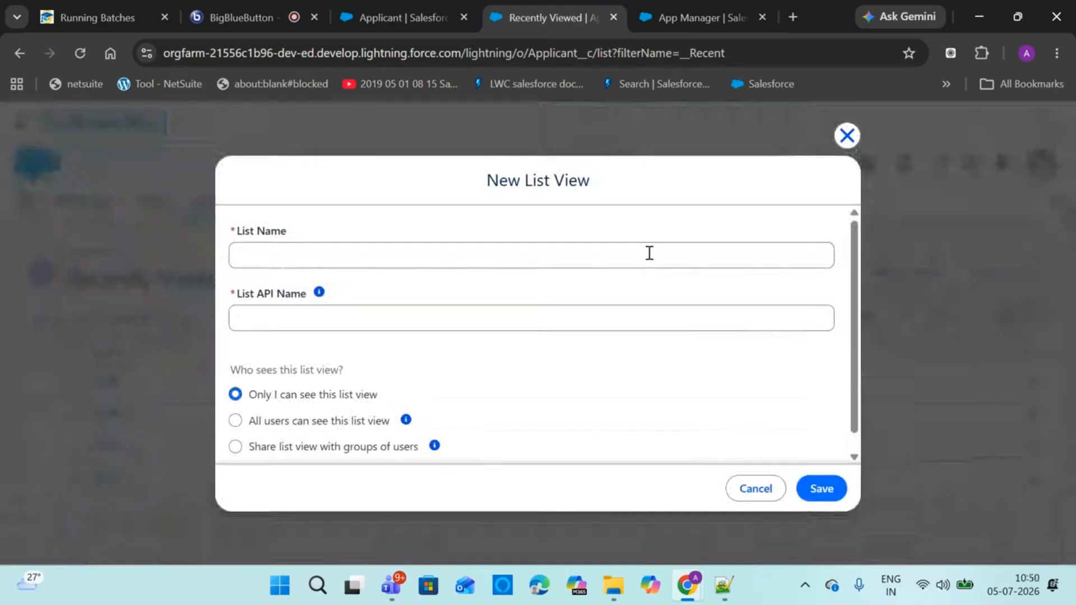
pyautogui.click(649, 253)
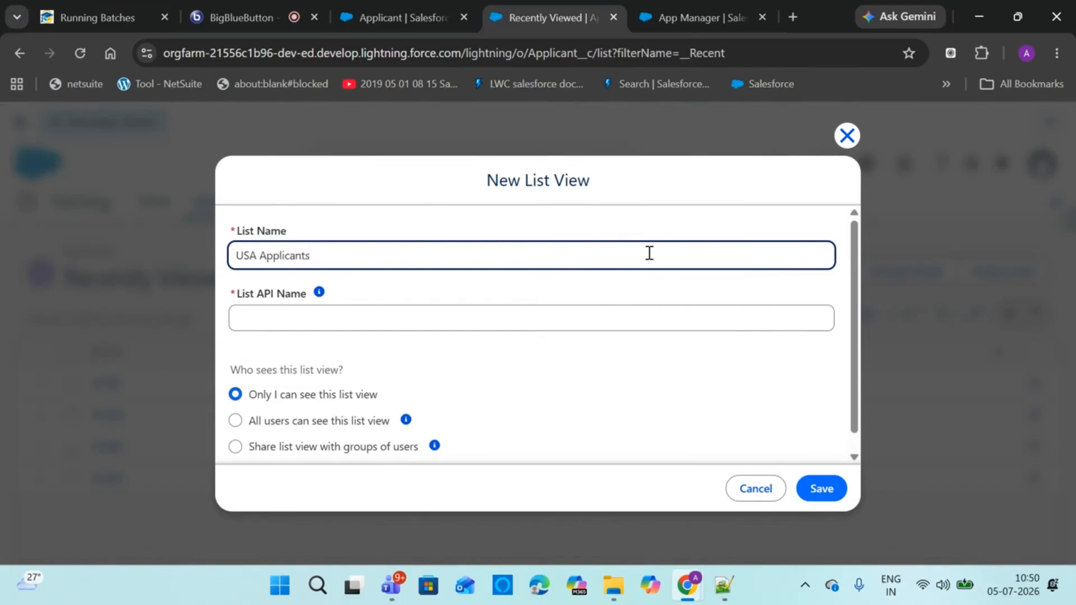
pyautogui.click(466, 312)
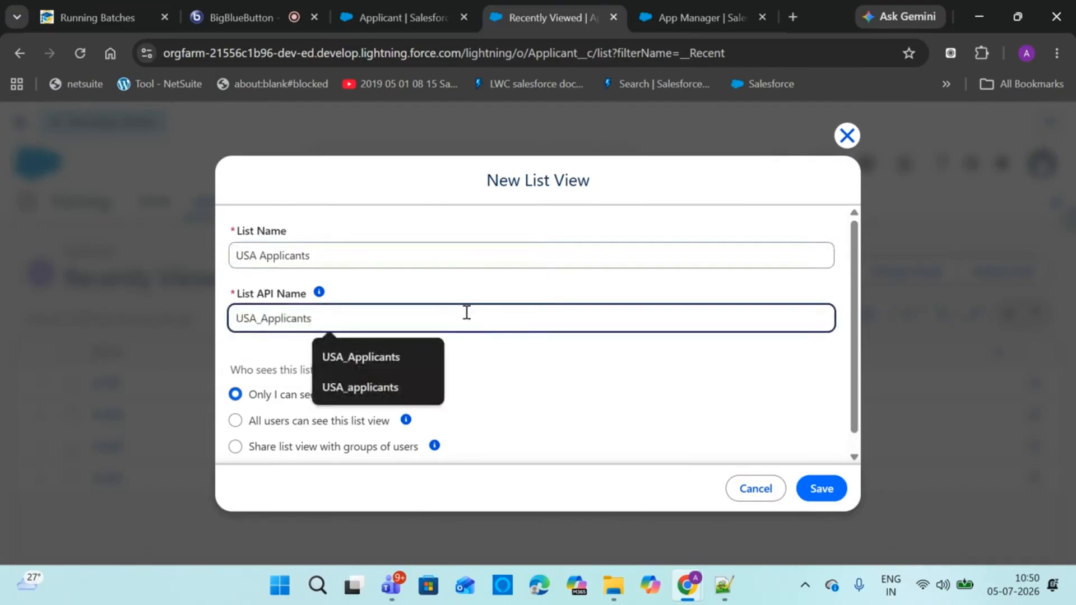
pyautogui.click(577, 417)
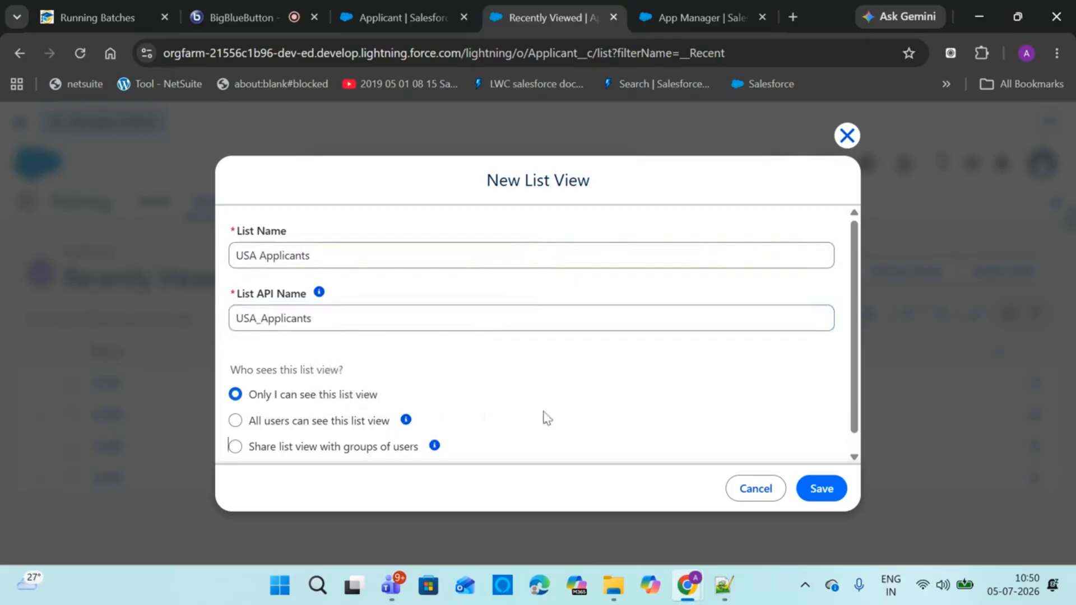
# Make the USA Applicants list view visible to all users and save it
pyautogui.click(313, 451)
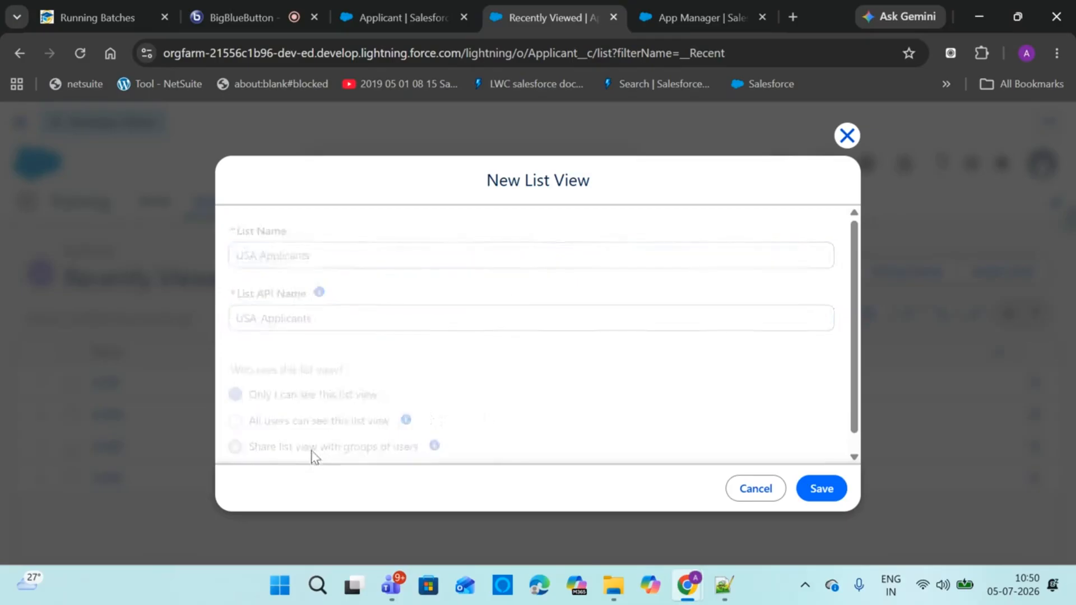
pyautogui.moveTo(854, 350); pyautogui.dragTo(853, 397)
pyautogui.click(280, 419)
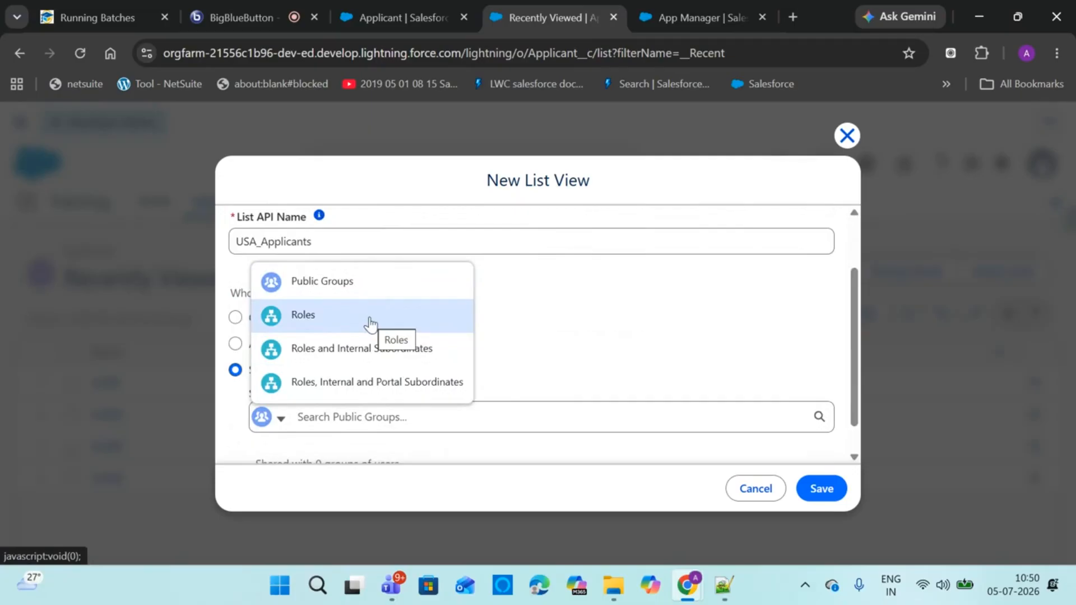
pyautogui.click(533, 319)
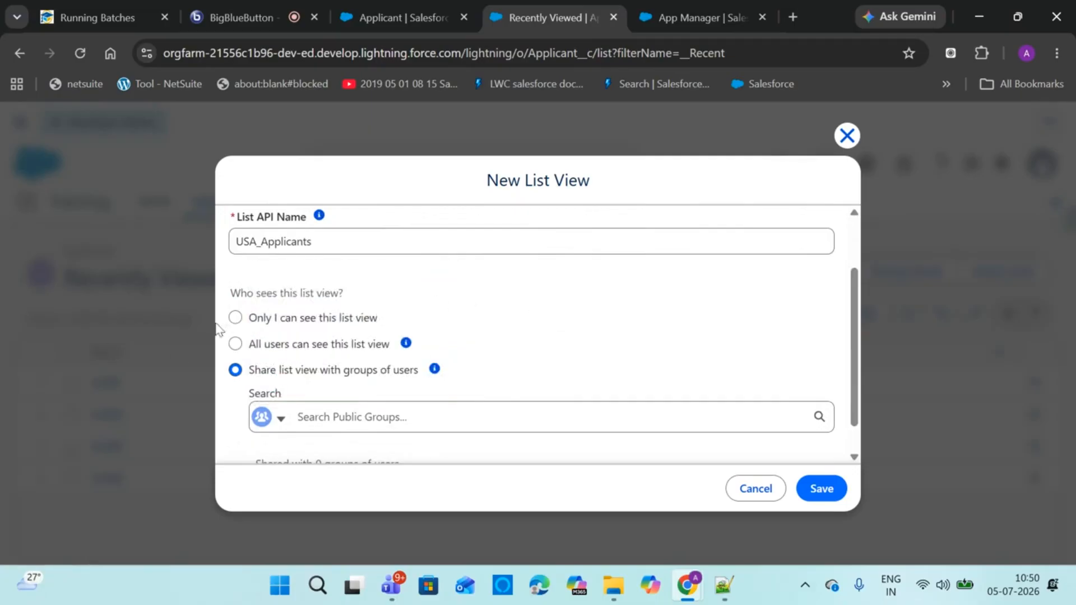
pyautogui.click(234, 345)
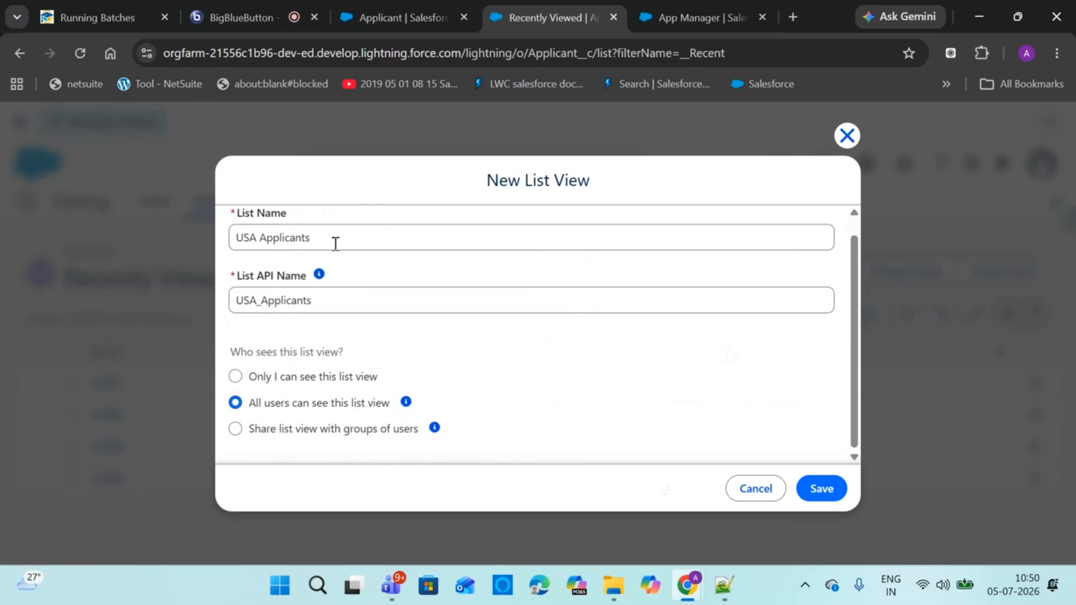
pyautogui.click(835, 486)
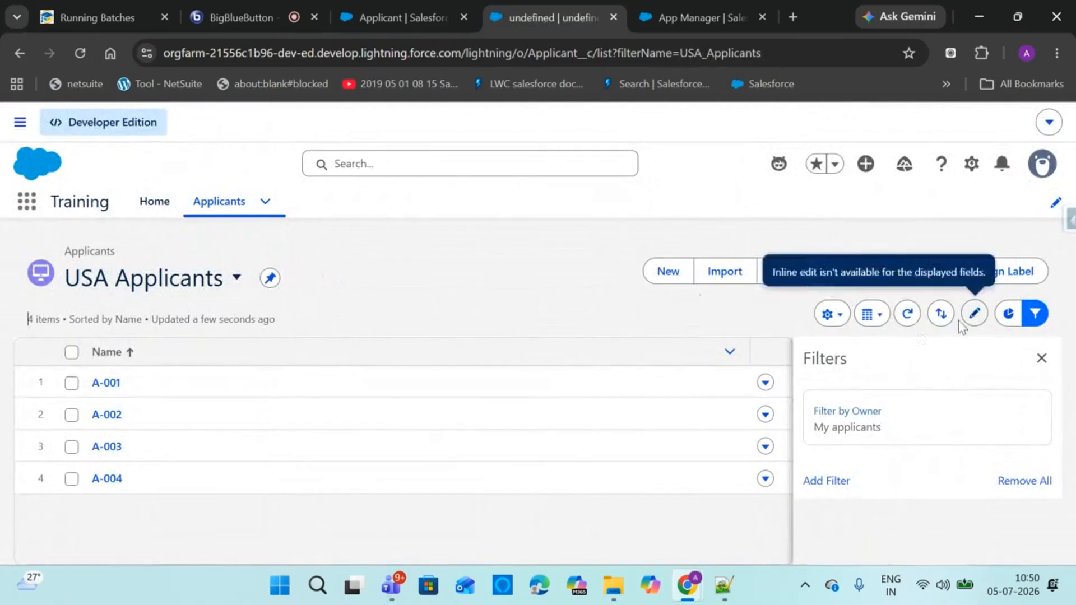
# Set the list's owner filter to All applicants
pyautogui.click(1035, 313)
pyautogui.click(1035, 314)
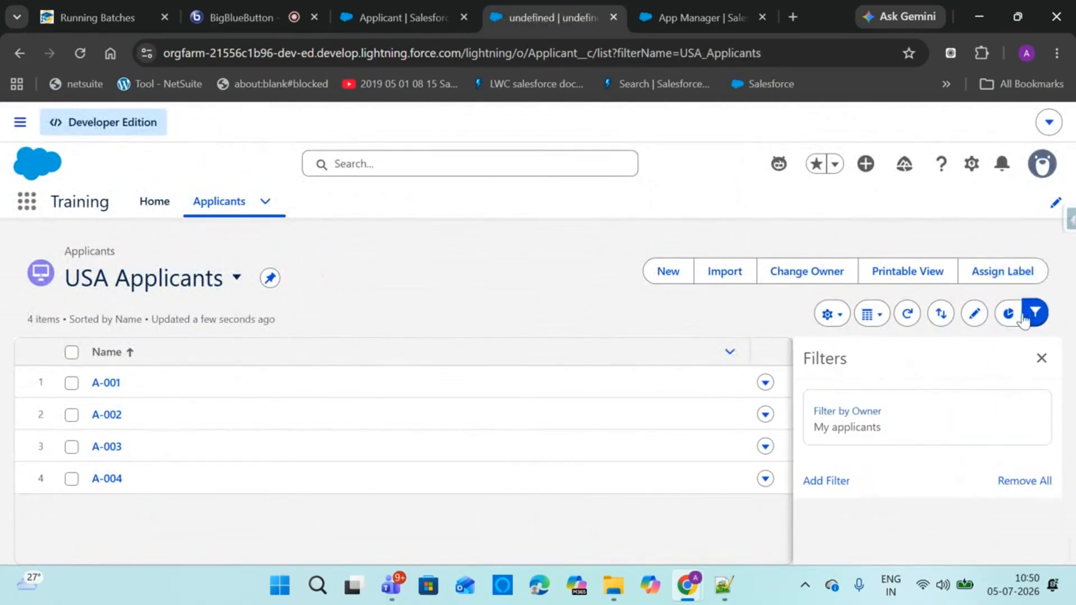
pyautogui.click(896, 420)
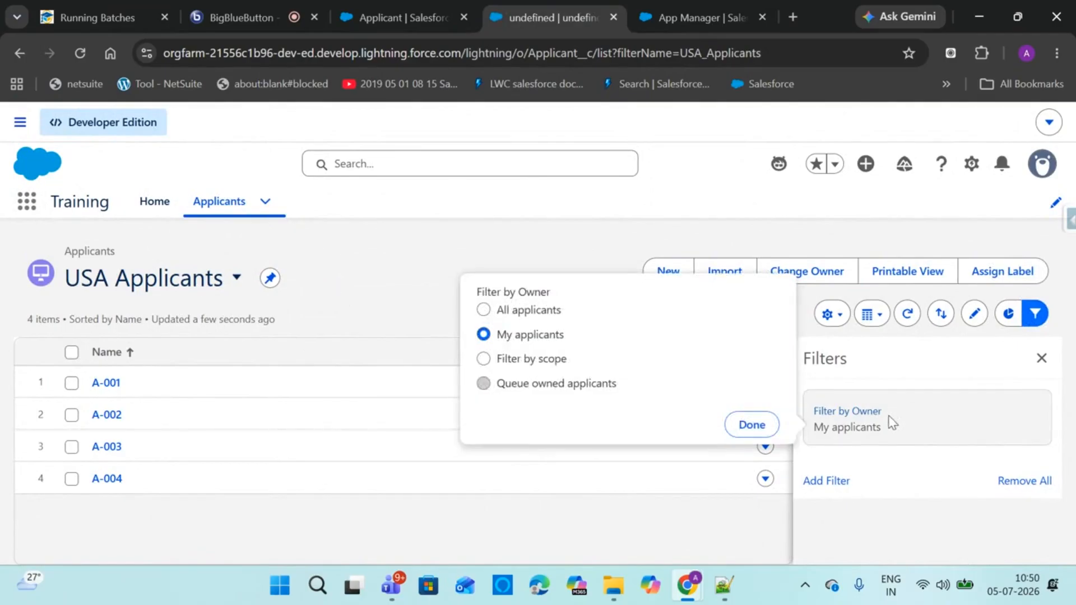
pyautogui.click(527, 311)
pyautogui.click(765, 436)
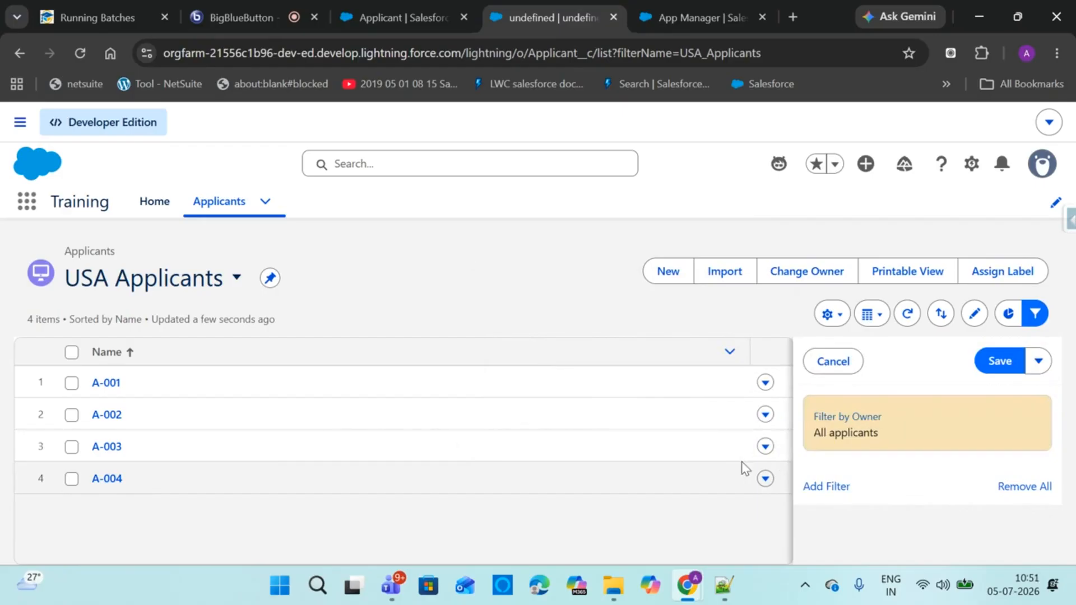
# Add a Country equals USA filter, save the filters and close the panel
pyautogui.click(832, 489)
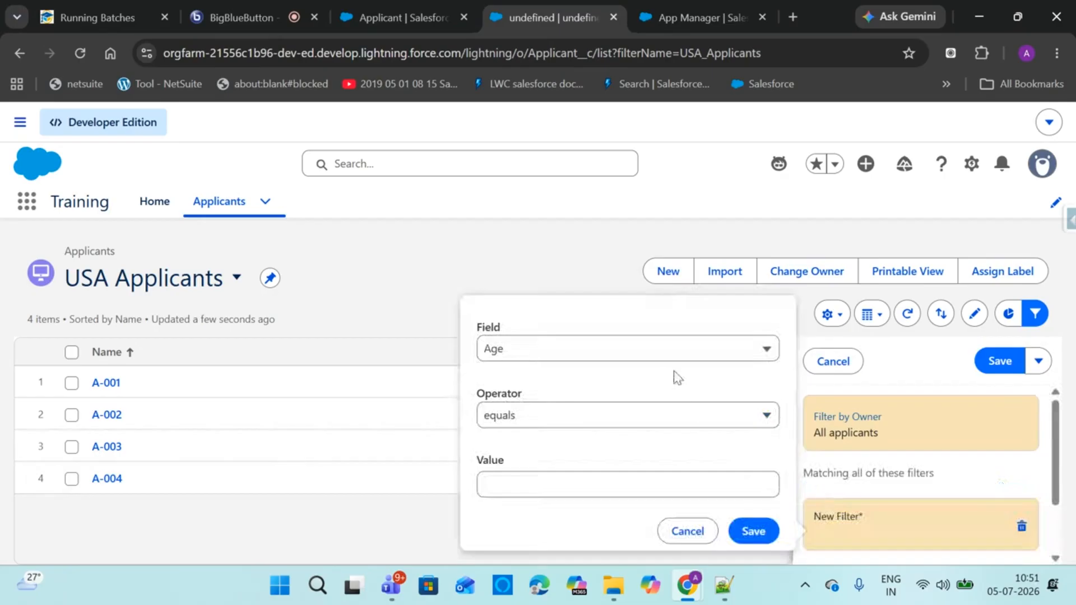
pyautogui.click(661, 352)
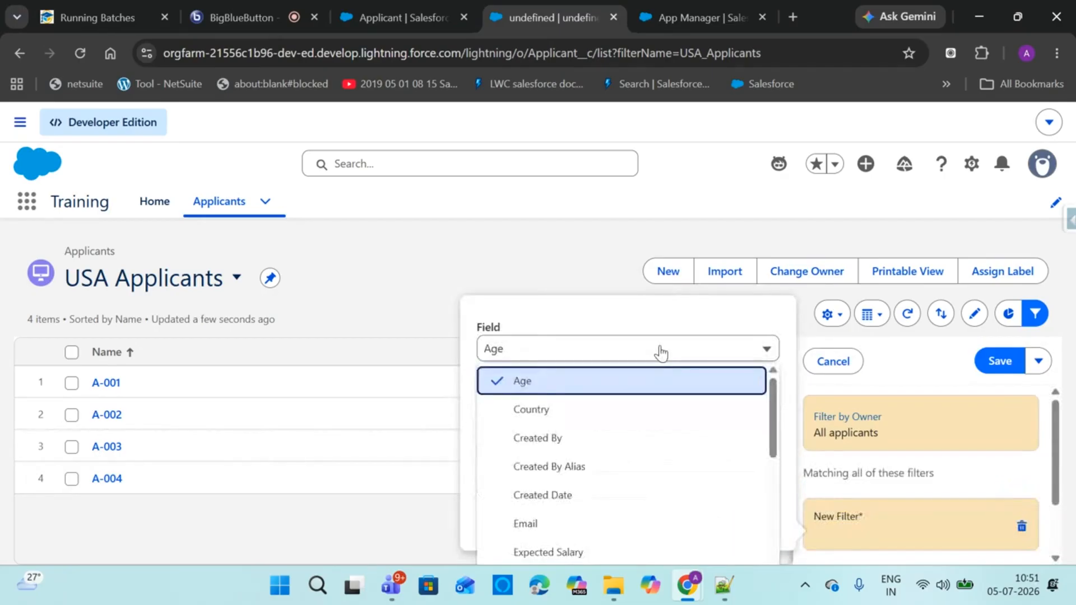
pyautogui.click(625, 413)
pyautogui.click(594, 491)
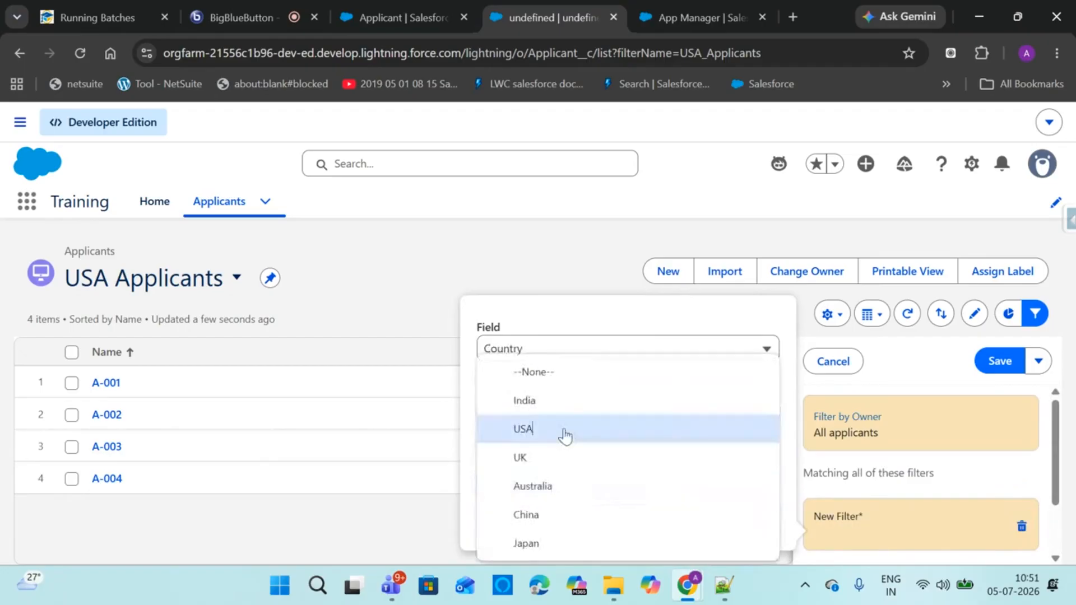
pyautogui.click(564, 439)
pyautogui.click(754, 552)
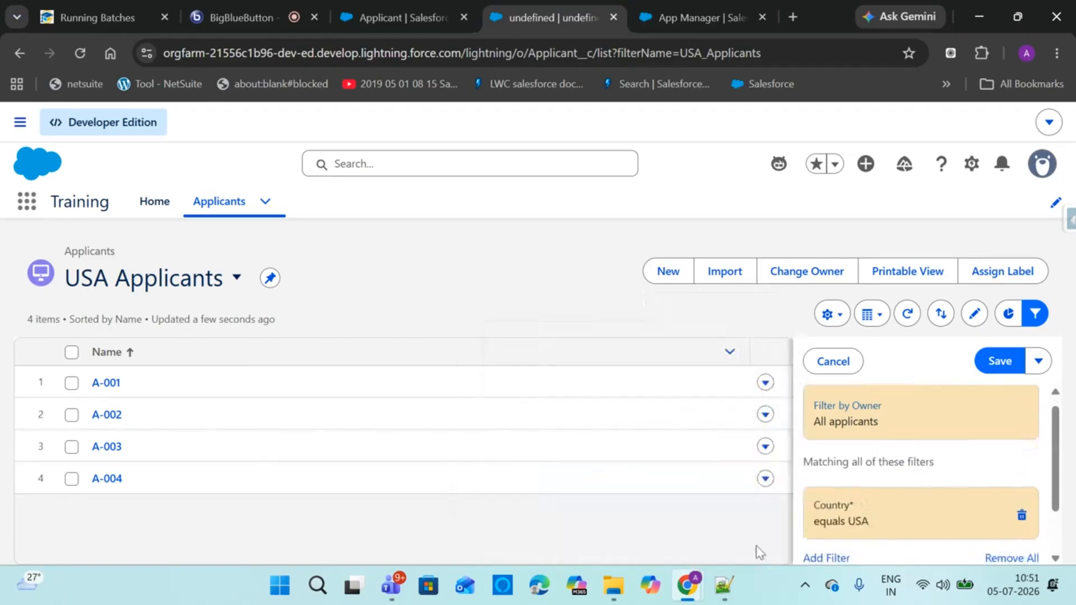
pyautogui.click(993, 363)
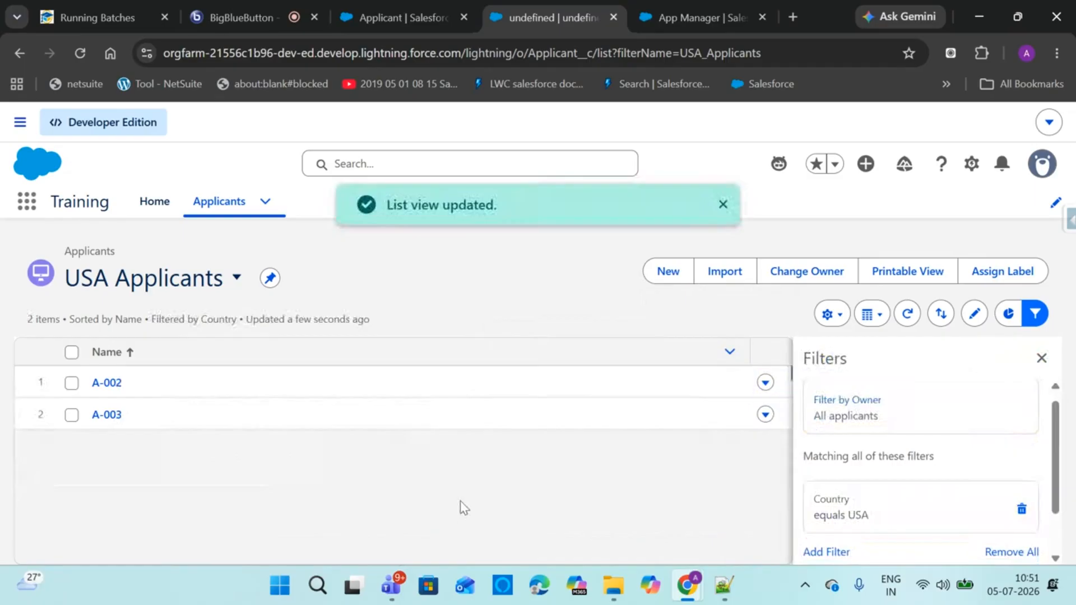
pyautogui.click(1041, 358)
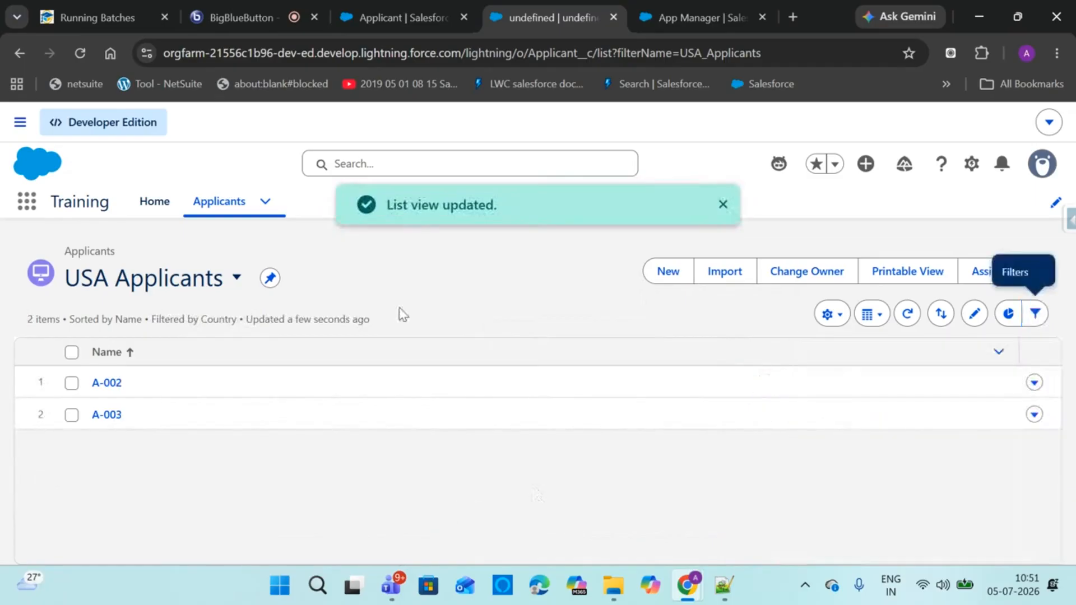
pyautogui.click(223, 286)
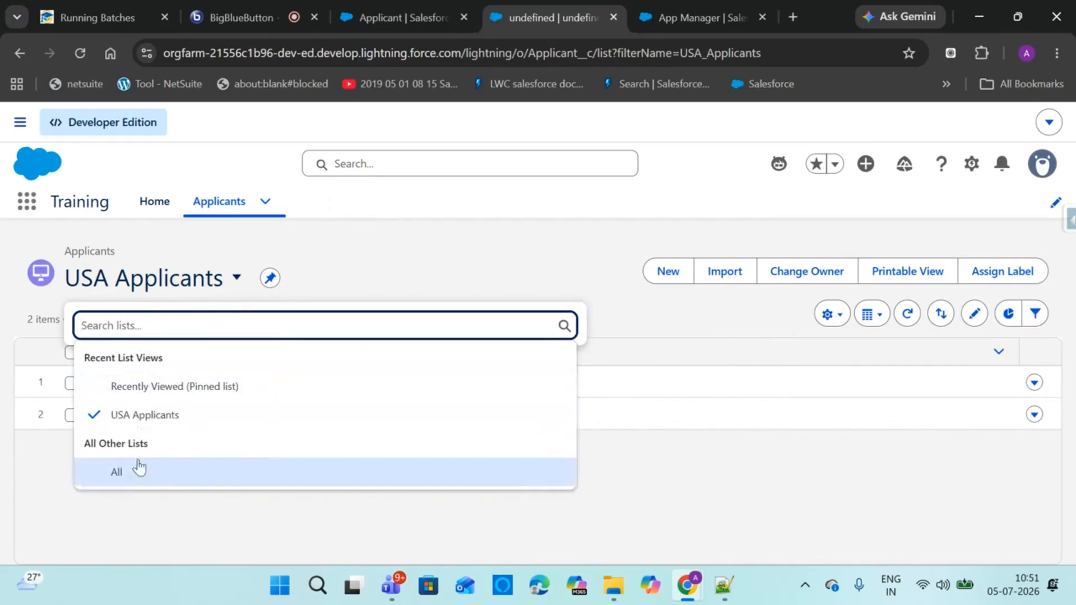
# Dismiss the list view picker and open Select Fields to Display for USA Applicants
pyautogui.click(427, 247)
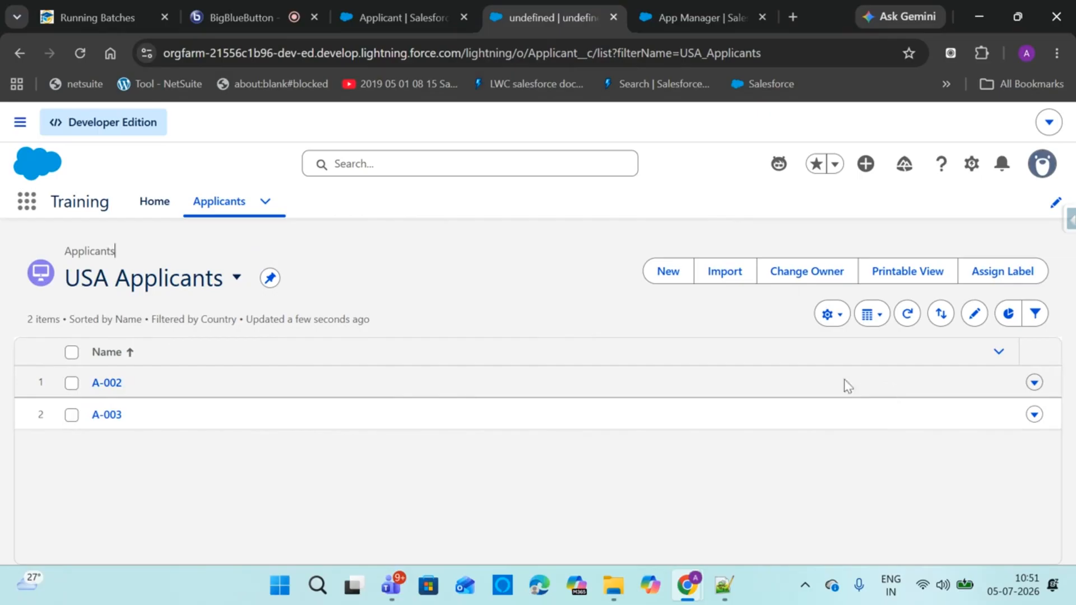
pyautogui.click(834, 325)
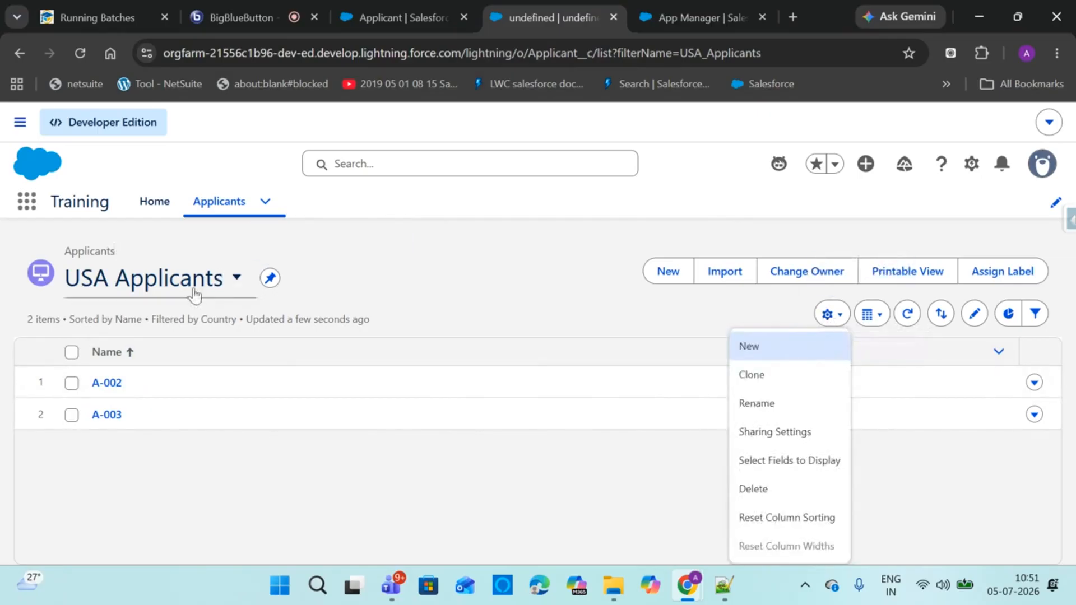
pyautogui.click(776, 467)
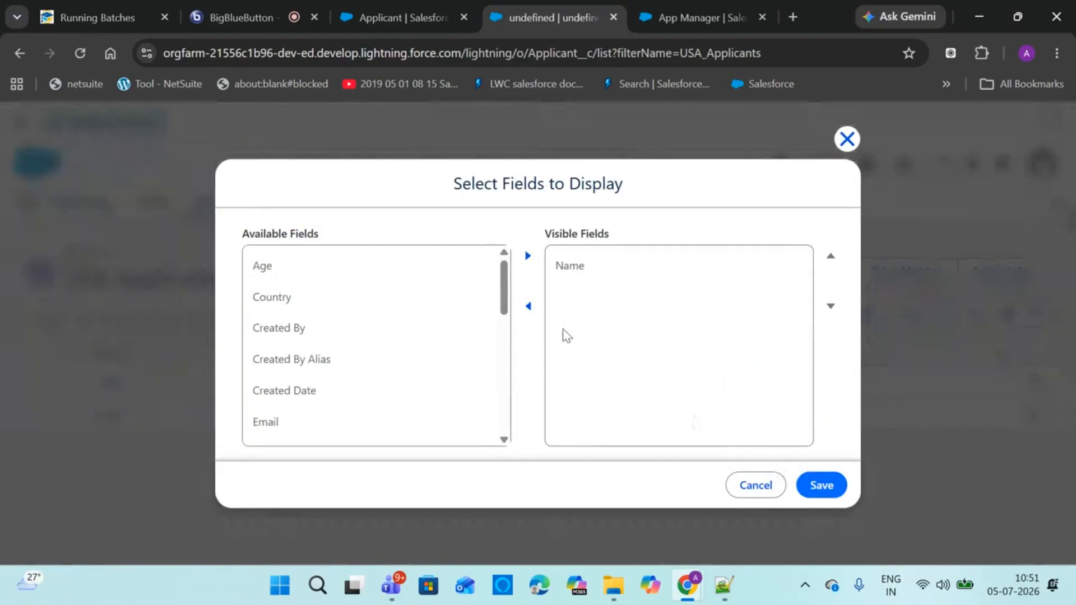
# Add First Name, Last Name, Gender and Experience to the visible fields, keeping Experience below Gender
pyautogui.moveTo(502, 290); pyautogui.dragTo(496, 339)
pyautogui.scroll(-1, 496, 339)
pyautogui.click(341, 372)
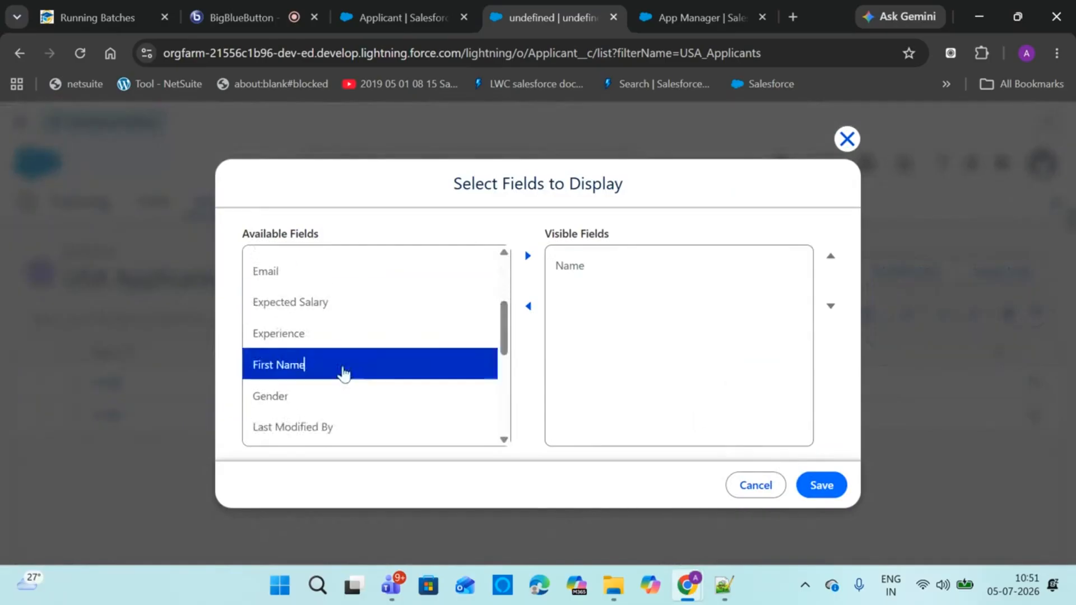
pyautogui.click(528, 256)
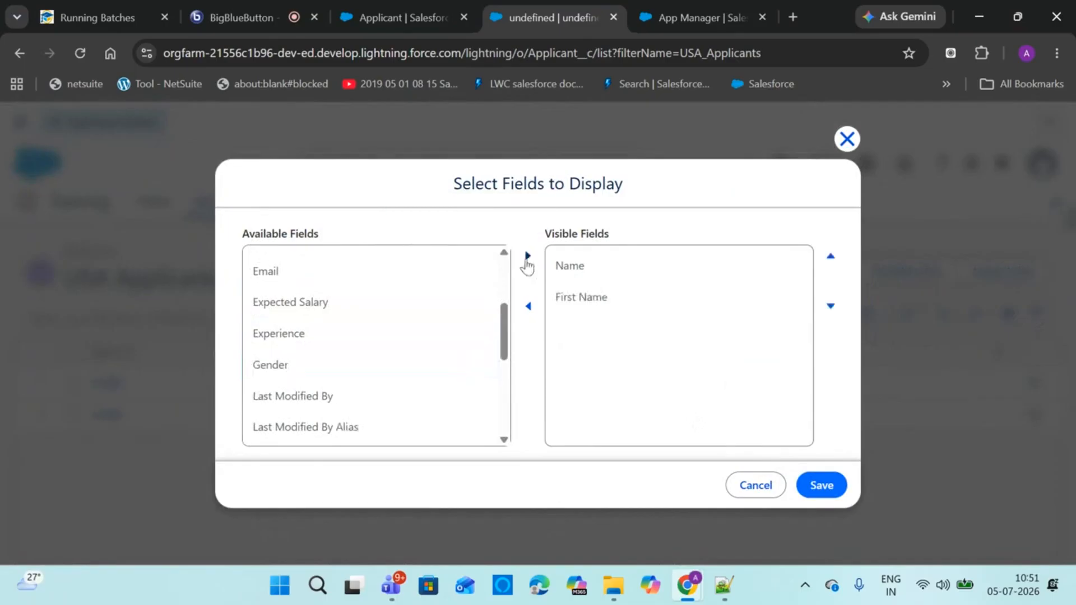
pyautogui.moveTo(502, 328); pyautogui.dragTo(503, 362)
pyautogui.click(392, 367)
pyautogui.click(528, 256)
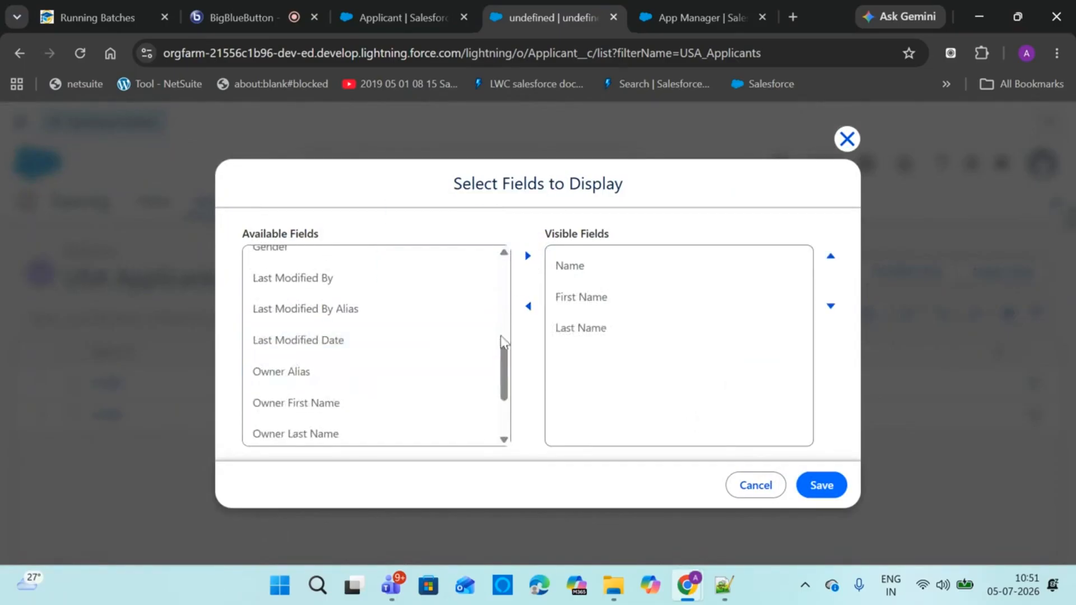
pyautogui.moveTo(503, 351); pyautogui.dragTo(499, 339)
pyautogui.click(380, 299)
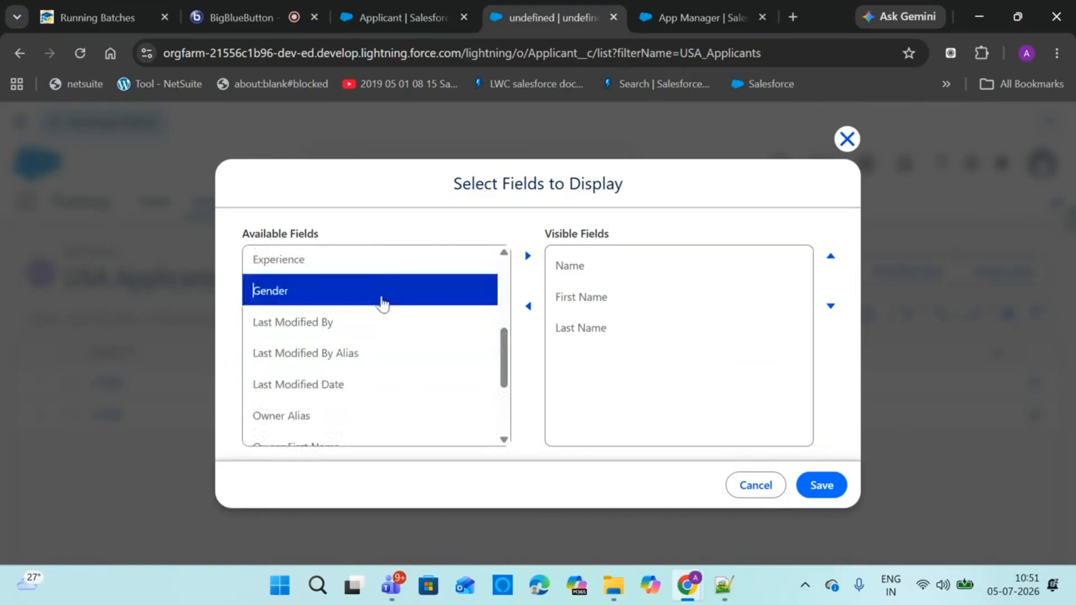
pyautogui.click(527, 256)
pyautogui.click(454, 262)
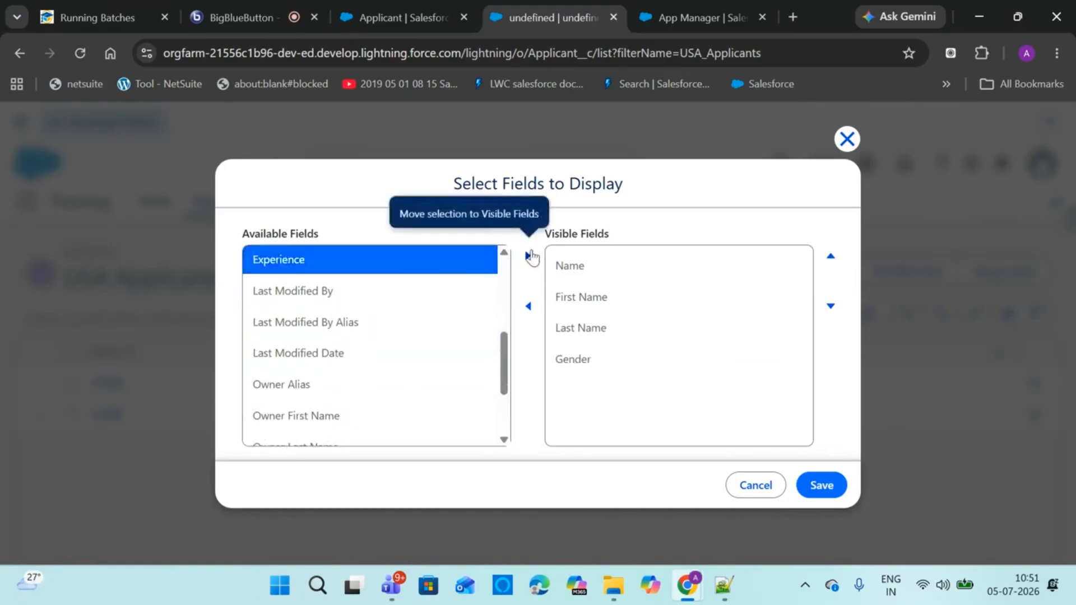
pyautogui.click(528, 256)
pyautogui.click(628, 395)
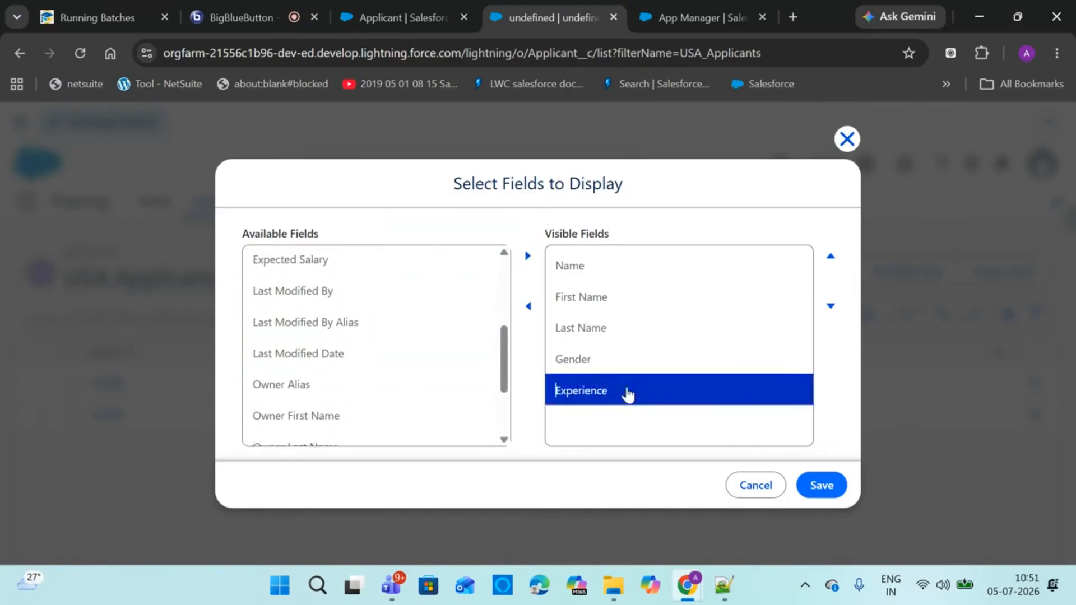
pyautogui.click(830, 258)
pyautogui.click(830, 306)
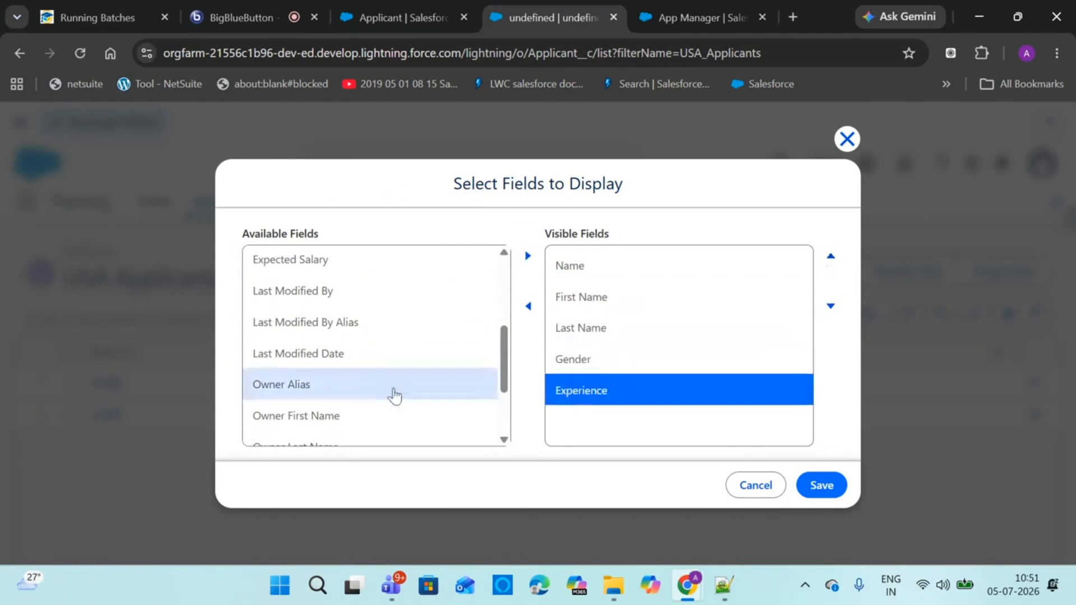
# Add Expected Salary, Email, Country, Age, Skills and Phone to the visible fields
pyautogui.moveTo(507, 381); pyautogui.dragTo(505, 341)
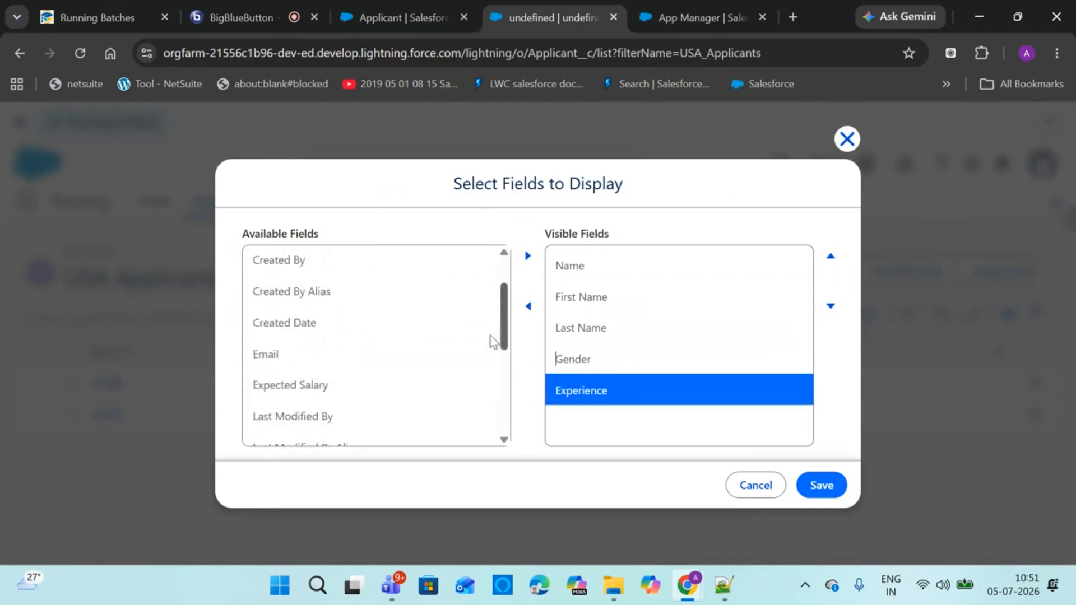
pyautogui.click(376, 399)
pyautogui.click(526, 256)
pyautogui.click(316, 364)
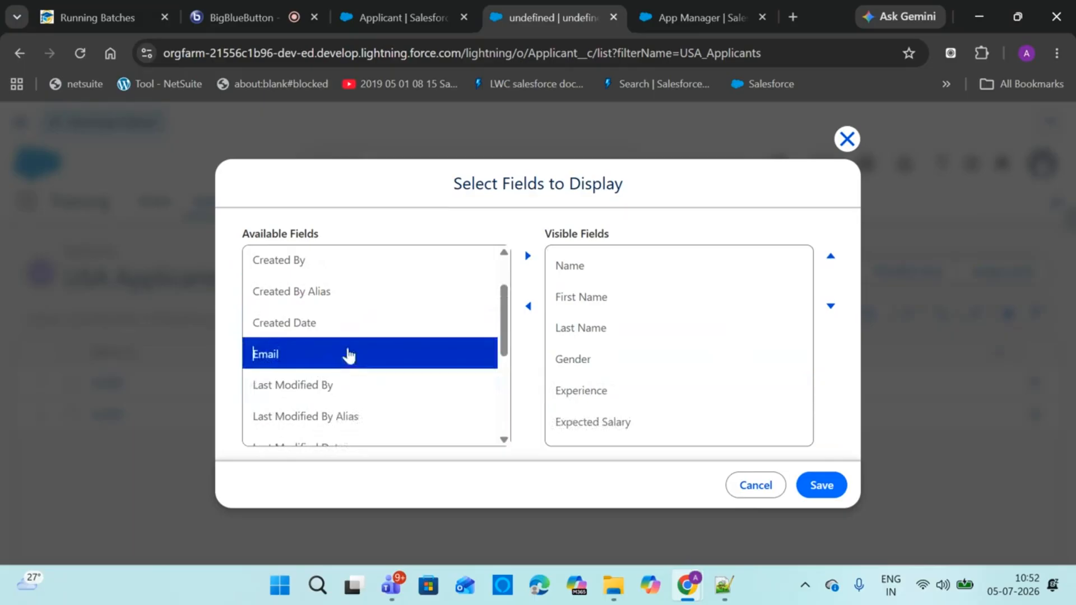
pyautogui.click(529, 257)
pyautogui.scroll(2, 502, 276)
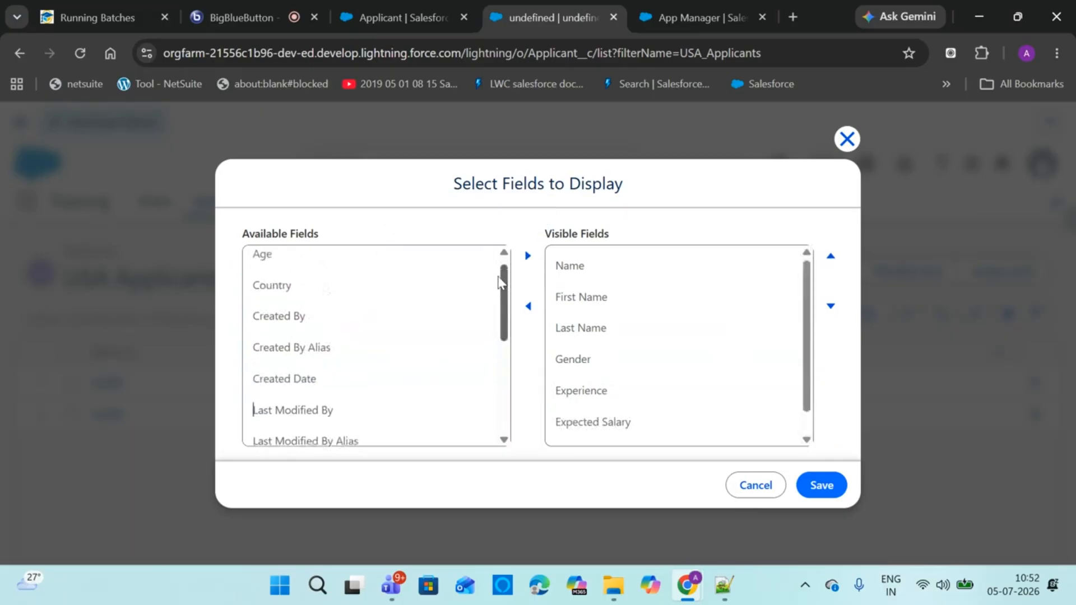
pyautogui.click(353, 305)
pyautogui.click(527, 256)
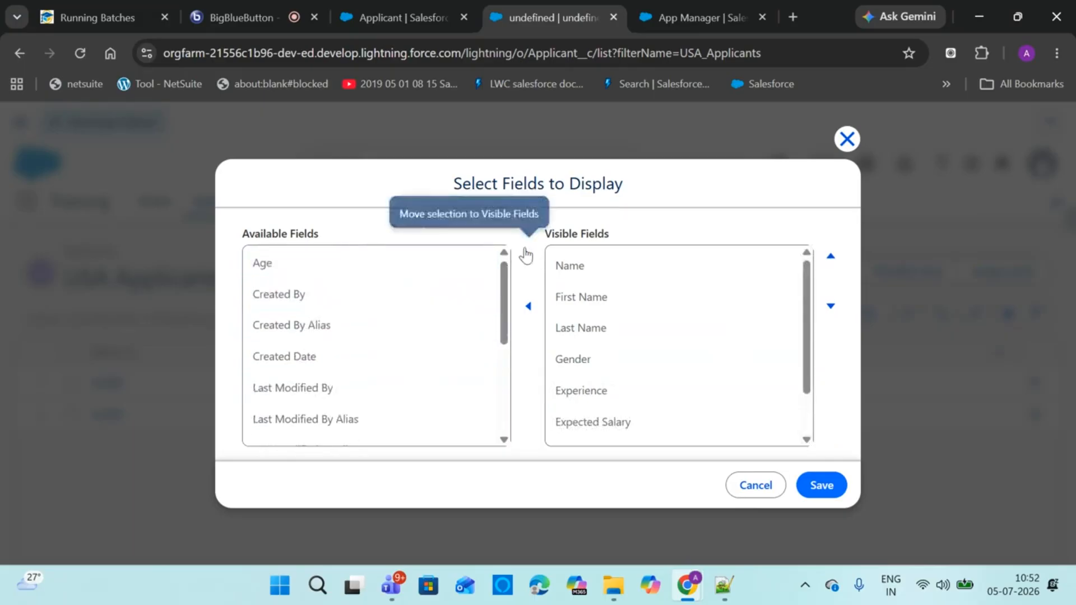
pyautogui.click(536, 258)
pyautogui.moveTo(503, 300); pyautogui.dragTo(488, 396)
pyautogui.click(369, 427)
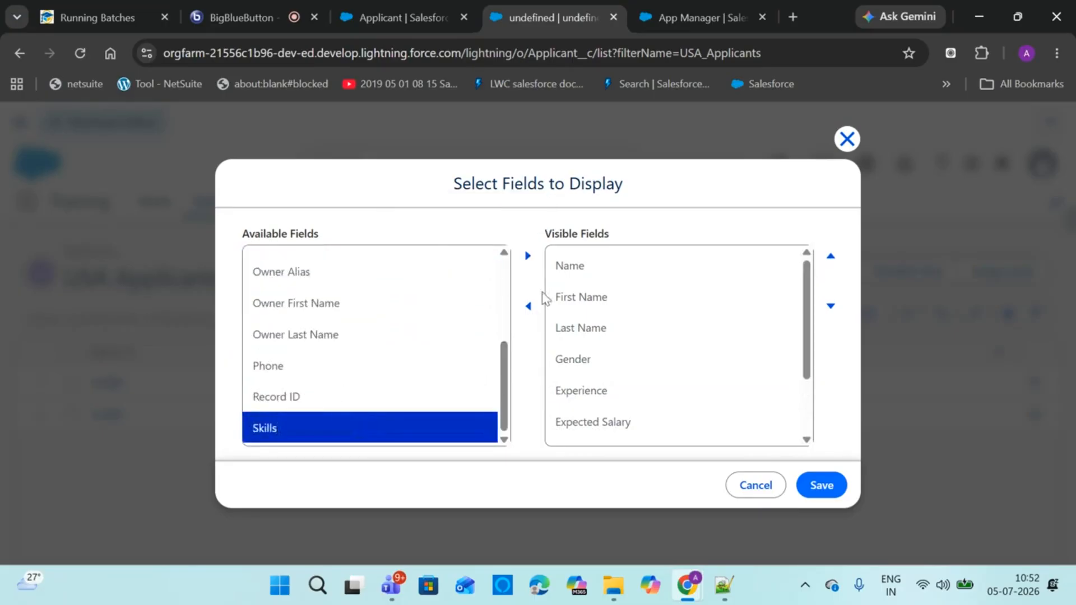
pyautogui.click(528, 257)
pyautogui.click(355, 398)
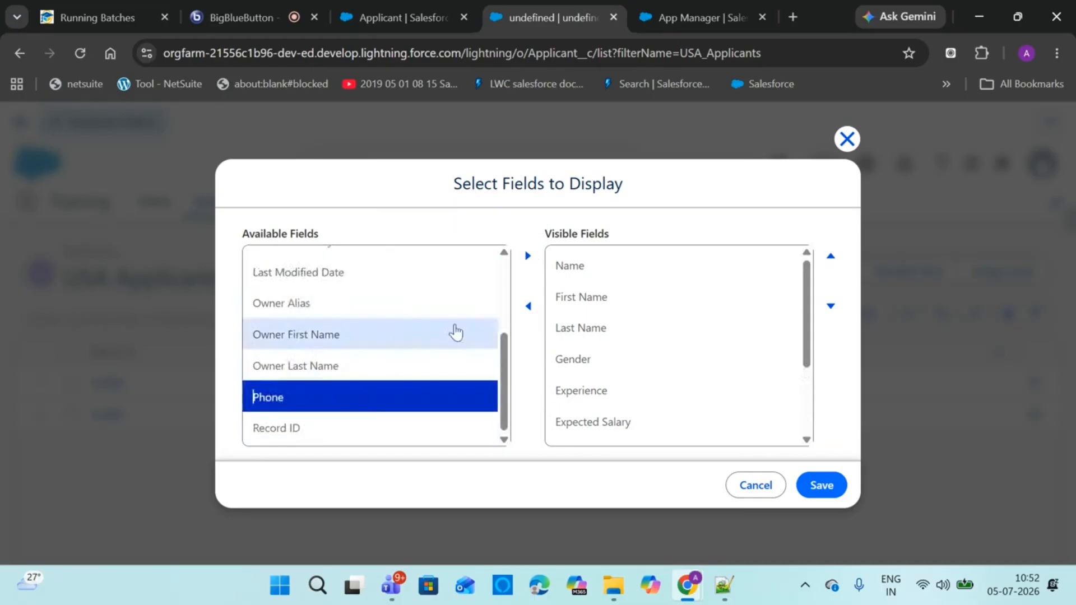
pyautogui.click(527, 256)
# Reorder the columns so Skills precedes Country and Email comes last, then save
pyautogui.moveTo(806, 336); pyautogui.dragTo(797, 421)
pyautogui.click(589, 439)
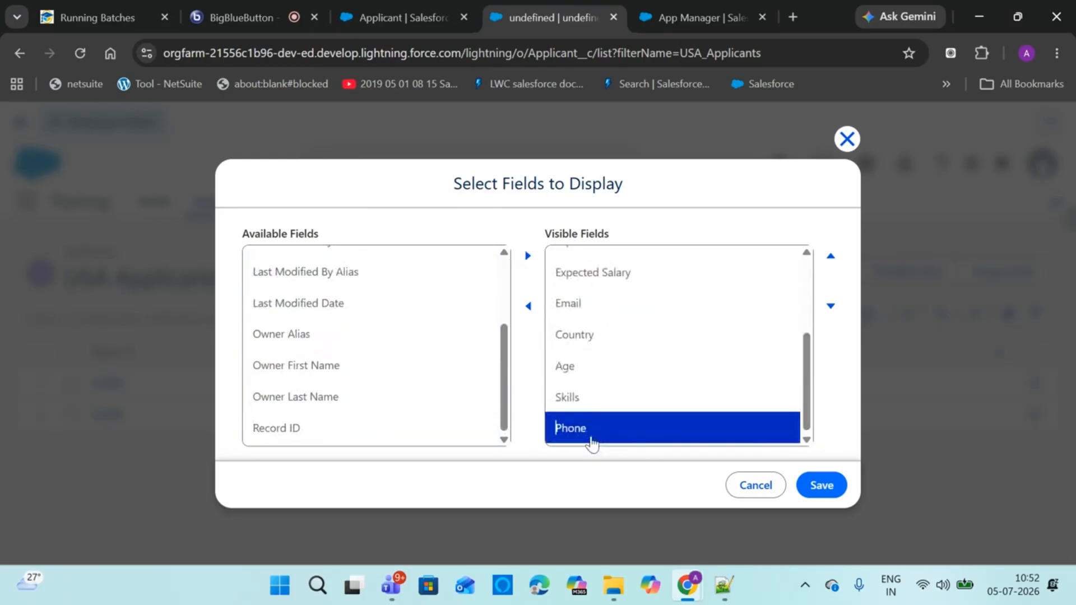
pyautogui.click(830, 259)
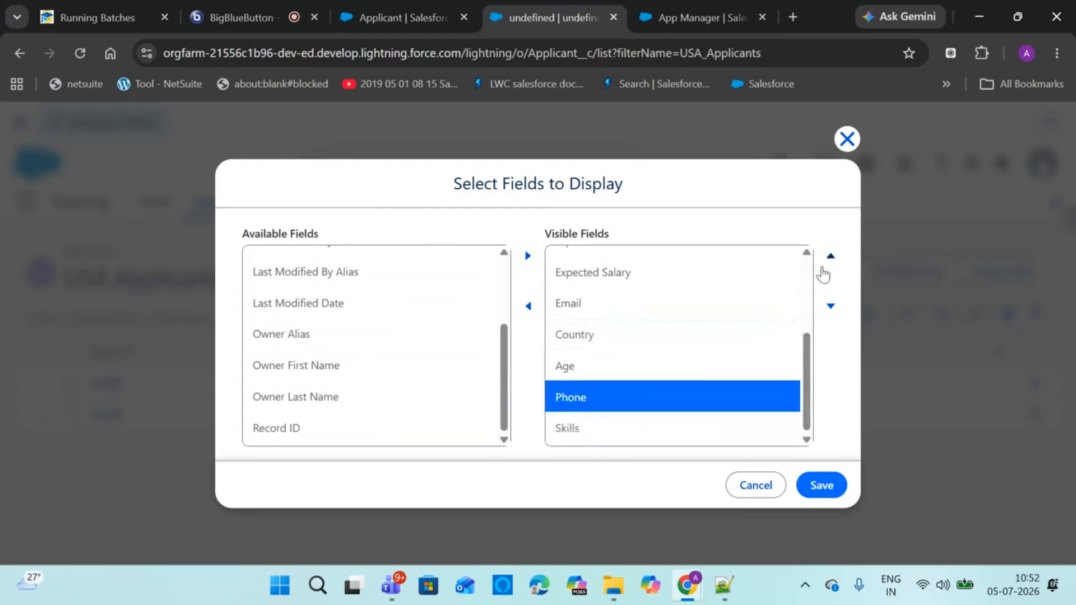
pyautogui.click(670, 431)
pyautogui.click(830, 258)
pyautogui.click(830, 258)
pyautogui.click(831, 258)
pyautogui.click(830, 258)
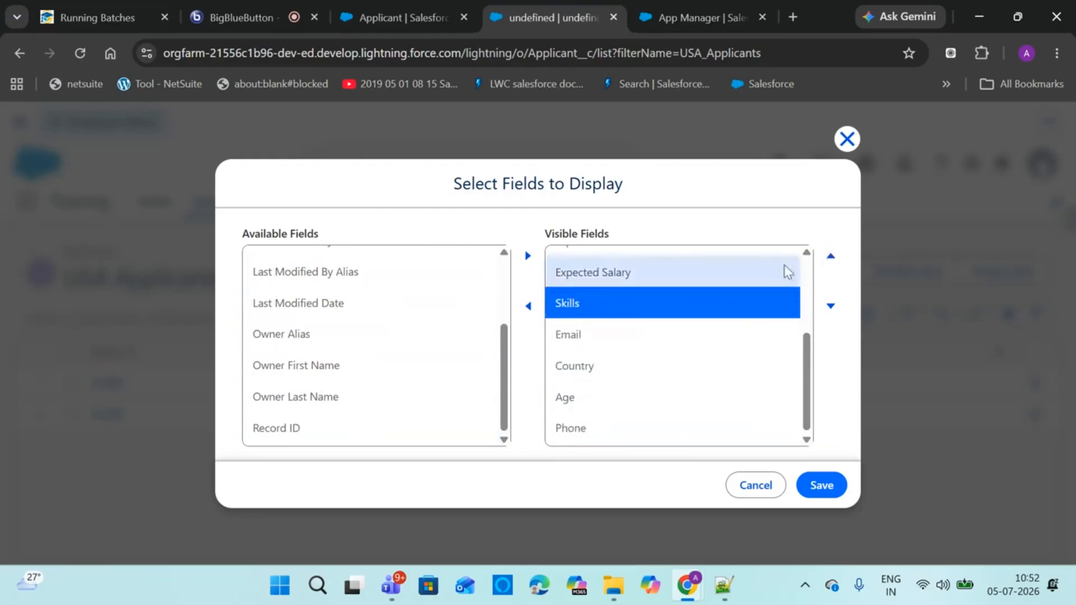
pyautogui.click(624, 335)
pyautogui.click(830, 306)
pyautogui.click(831, 306)
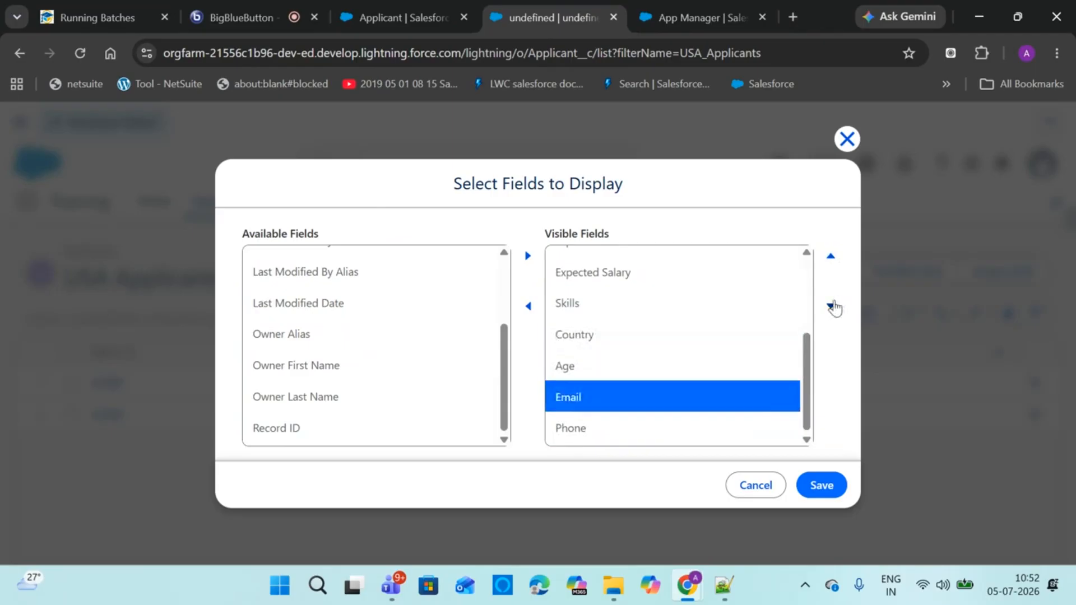
pyautogui.click(831, 305)
pyautogui.click(822, 485)
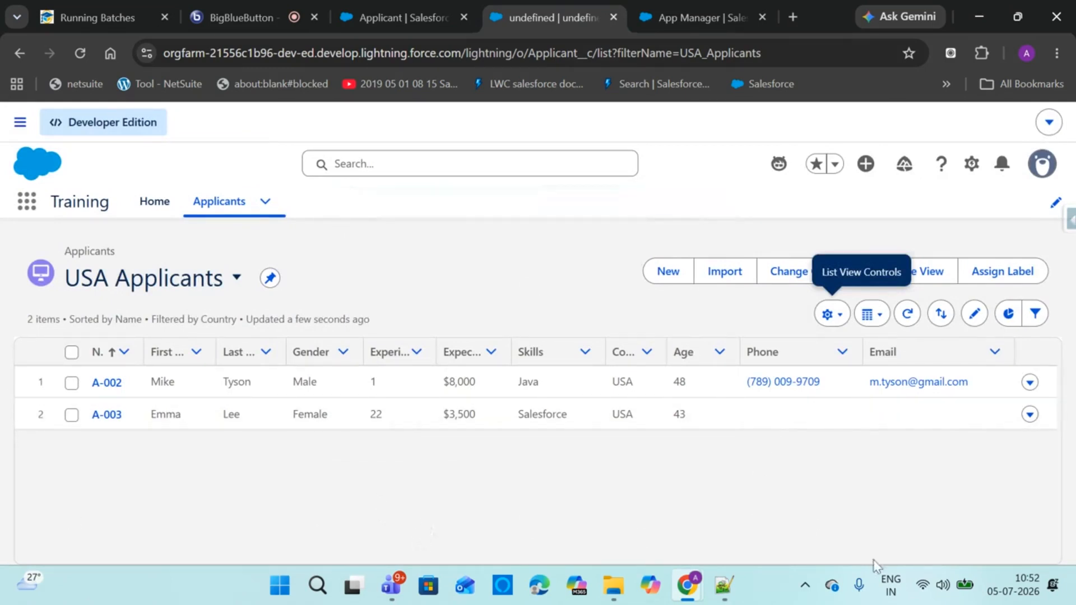
# Begin inline editing of the list, opening an applicant's Age and empty Email cells
pyautogui.click(975, 314)
pyautogui.click(724, 420)
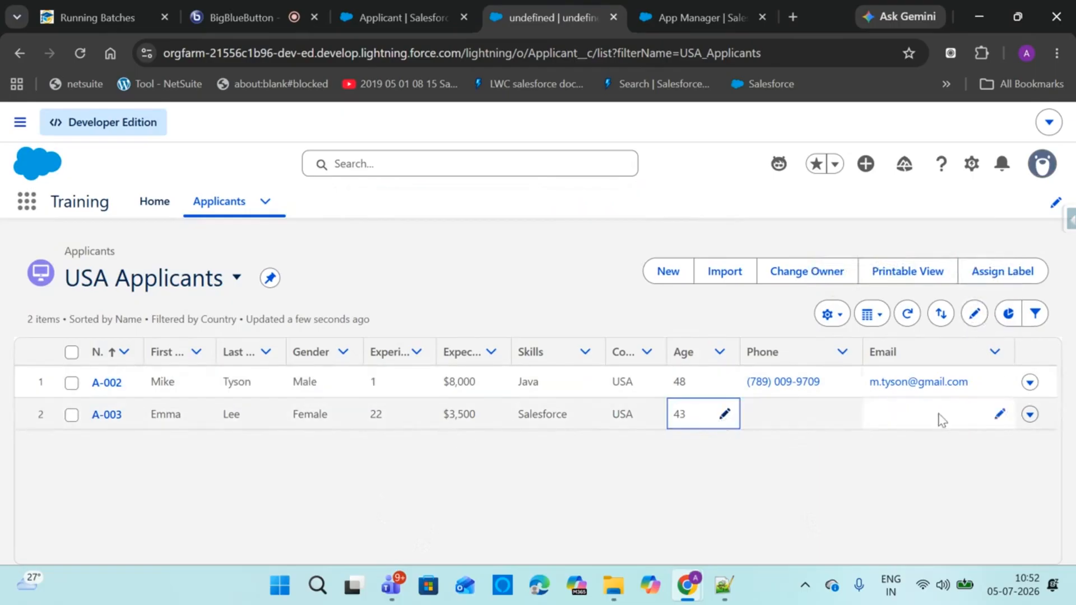
pyautogui.click(1004, 416)
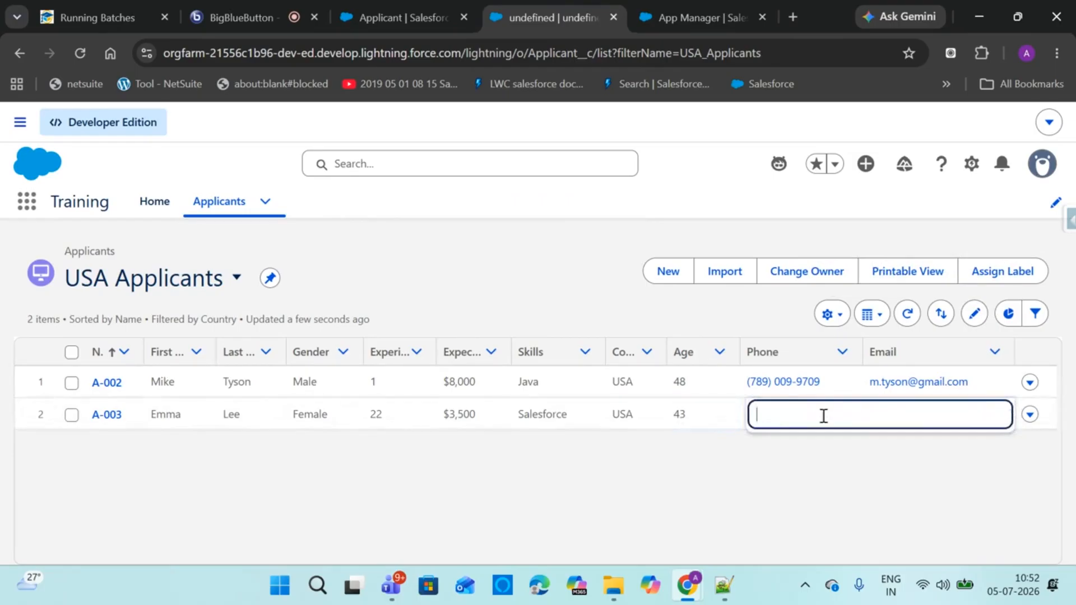
# Close the inline Email editor unchanged and open the list view controls menu
pyautogui.click(724, 482)
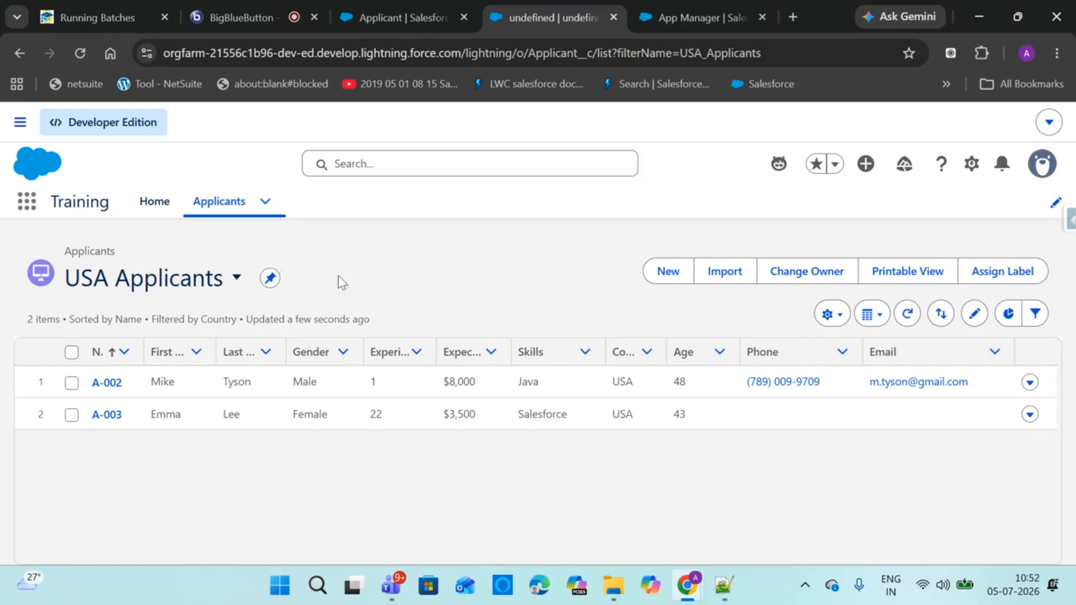
pyautogui.click(826, 317)
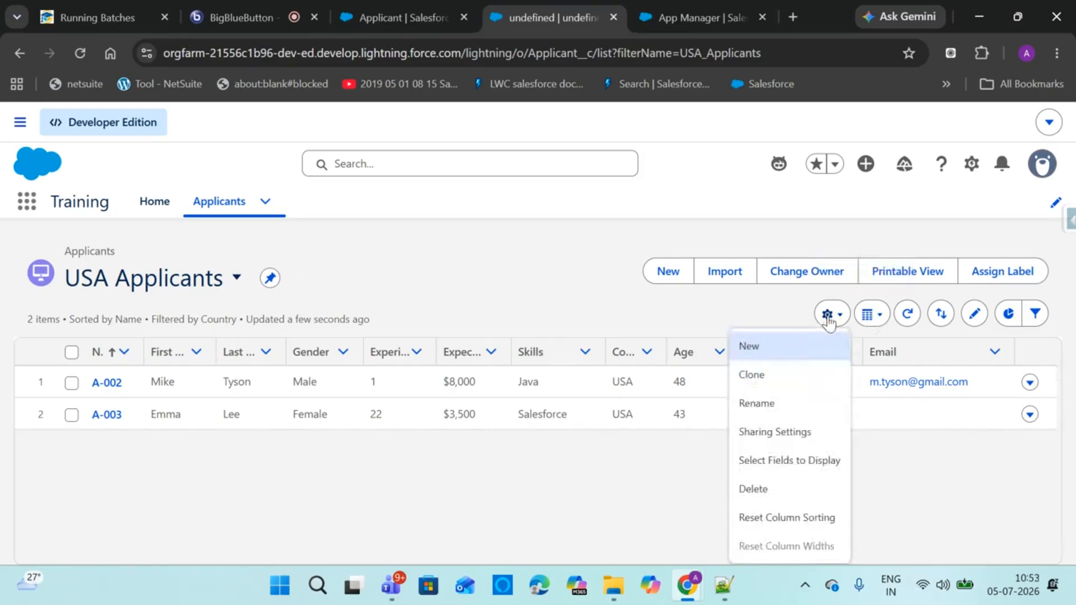
# Create a list view named 'Salesforce Applicants', visible to all users, and save it
pyautogui.click(784, 348)
pyautogui.click(374, 256)
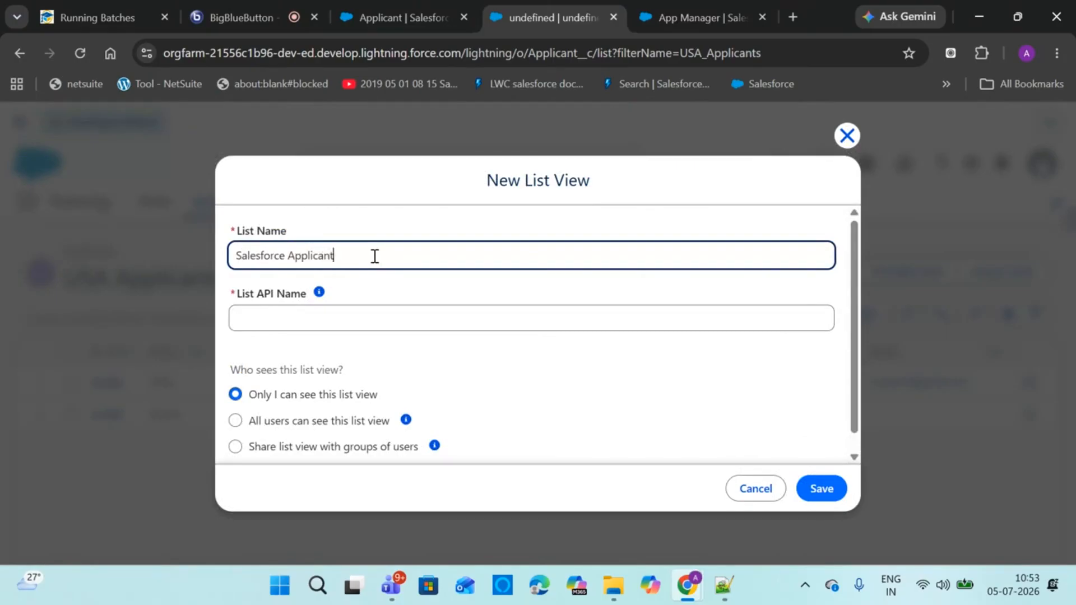
pyautogui.click(469, 312)
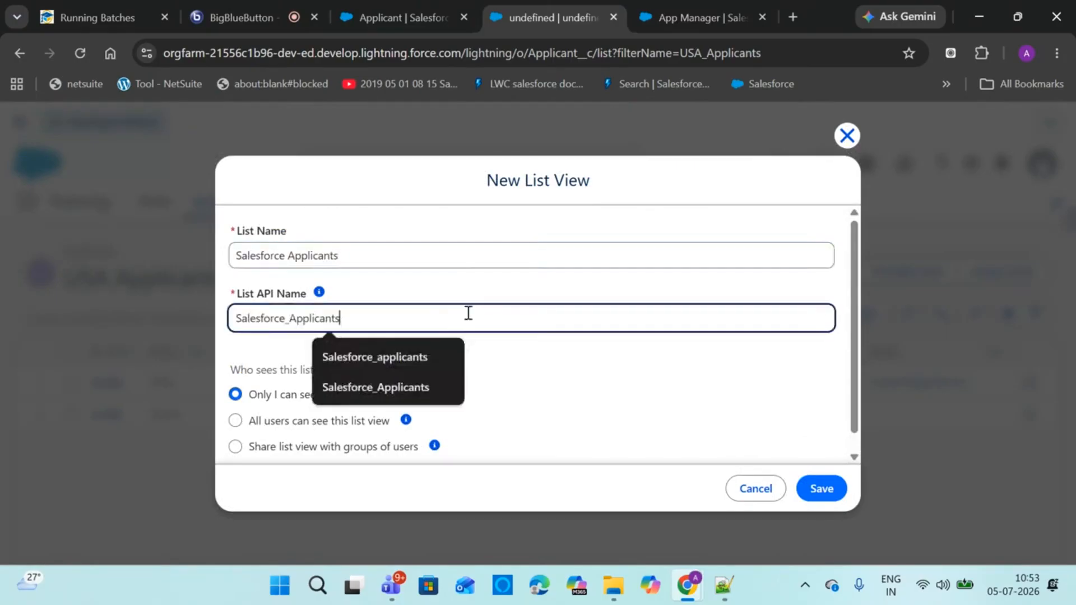
pyautogui.click(601, 466)
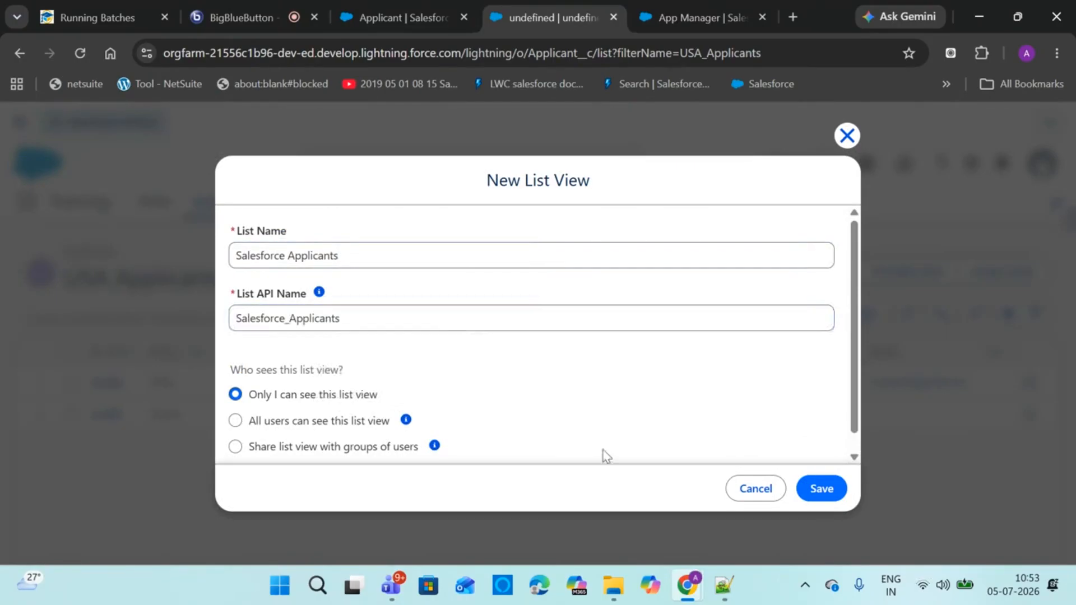
pyautogui.click(235, 421)
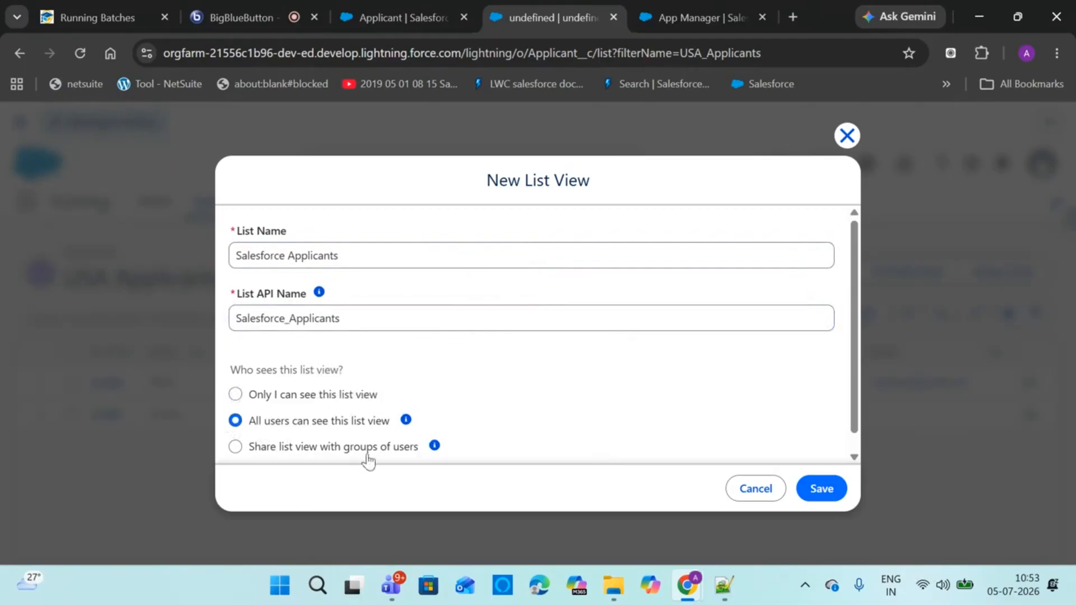
pyautogui.click(823, 495)
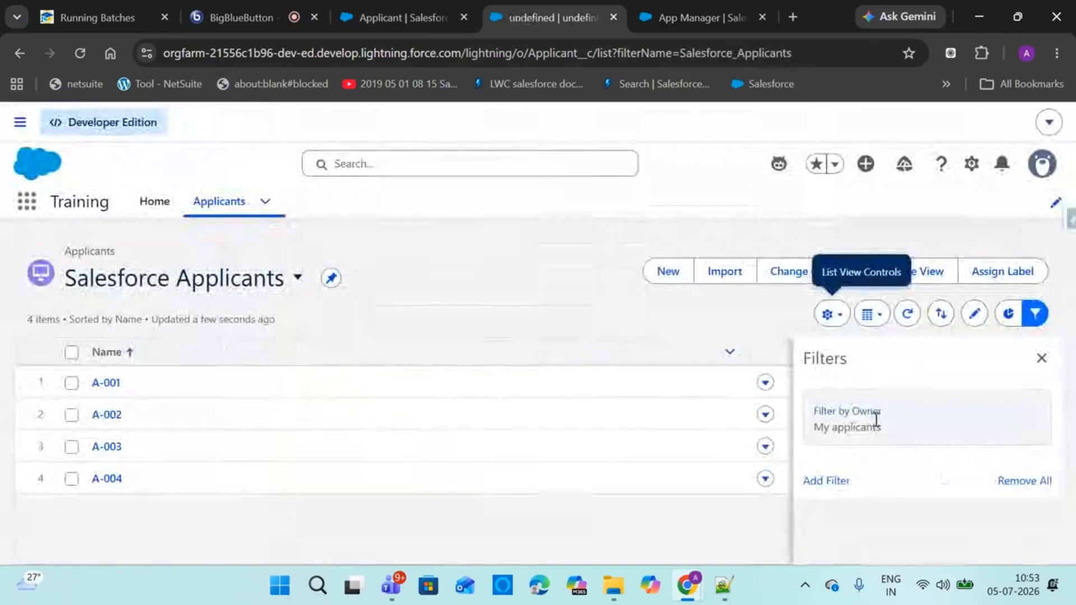
pyautogui.click(859, 412)
# Set the owner filter to all applicants and save the filters
pyautogui.click(539, 310)
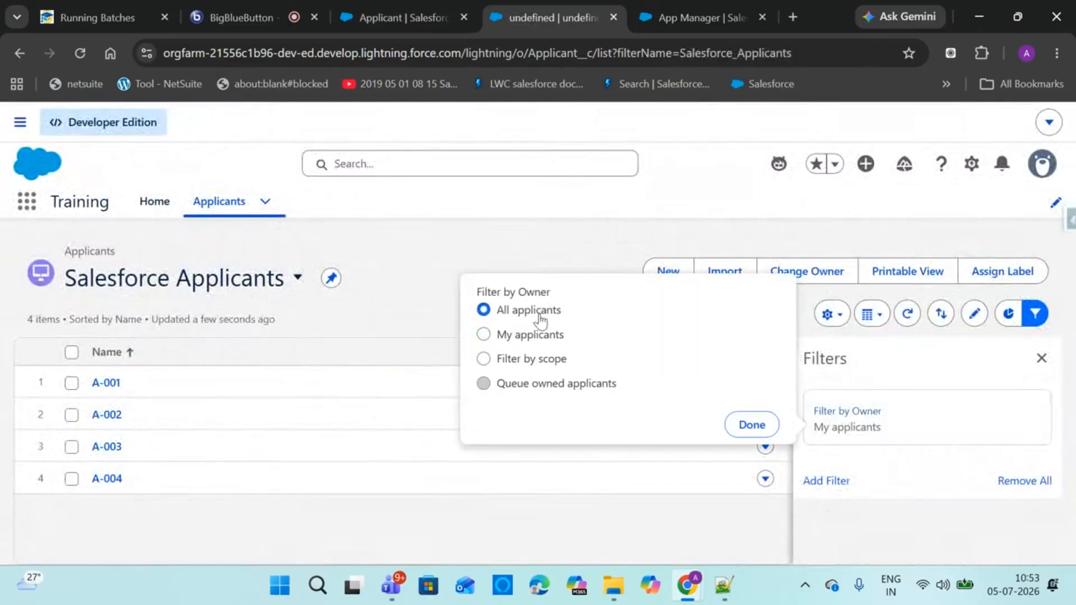
pyautogui.click(753, 426)
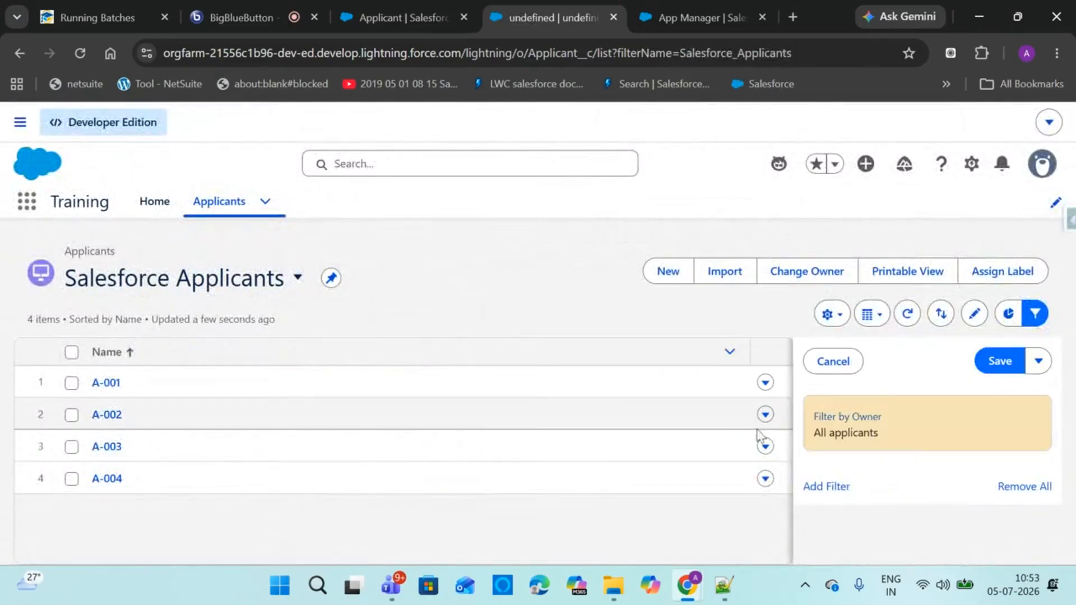
pyautogui.click(1003, 363)
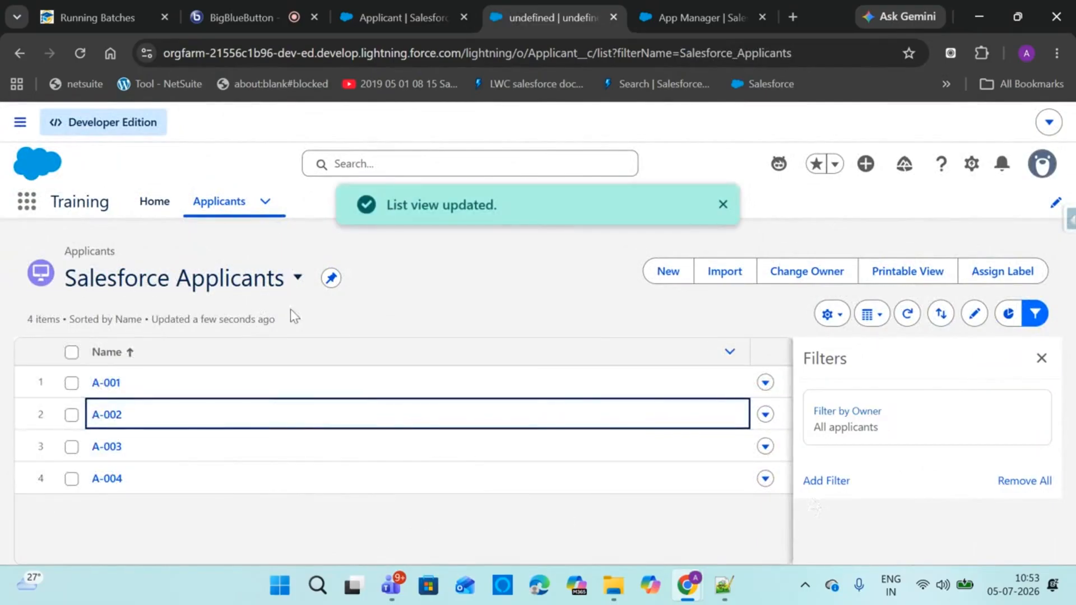
pyautogui.moveTo(546, 11); pyautogui.dragTo(418, 15)
pyautogui.click(250, 7)
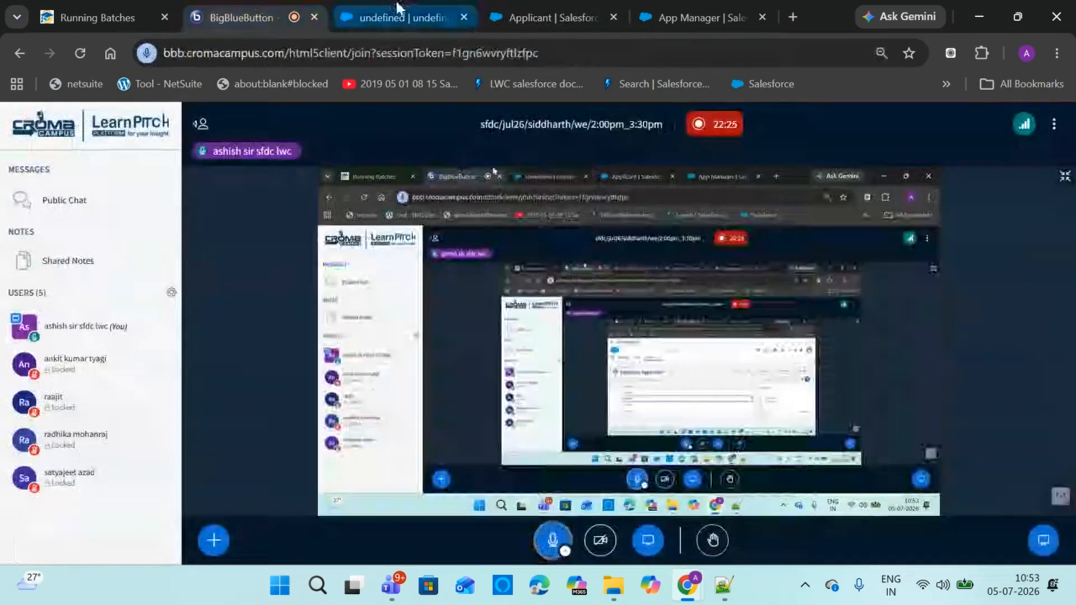
pyautogui.click(397, 8)
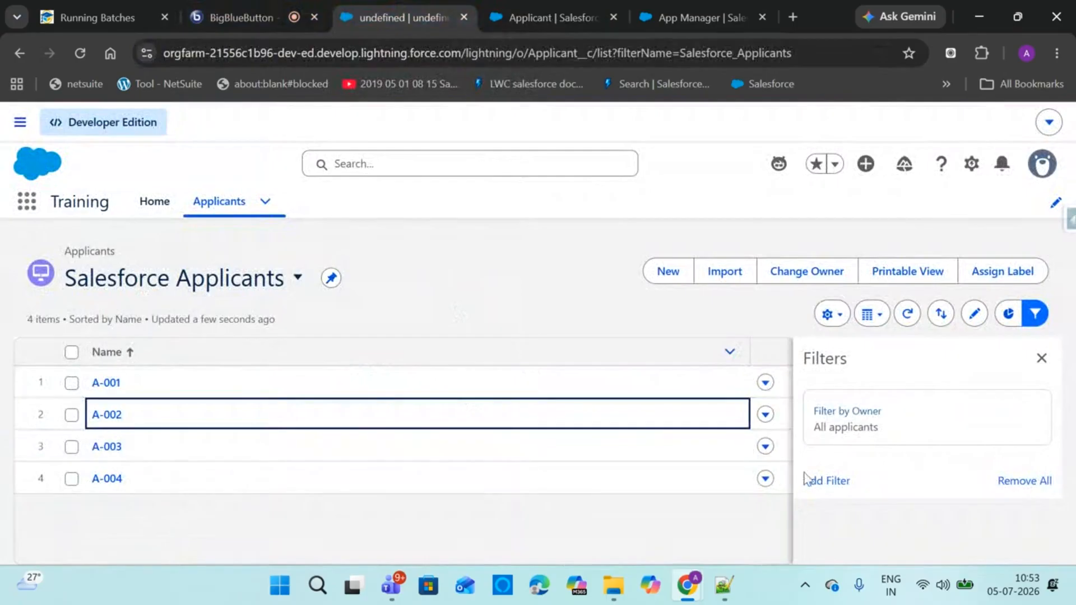
# Add a filter condition Skills equals Salesforce
pyautogui.click(831, 482)
pyautogui.click(630, 348)
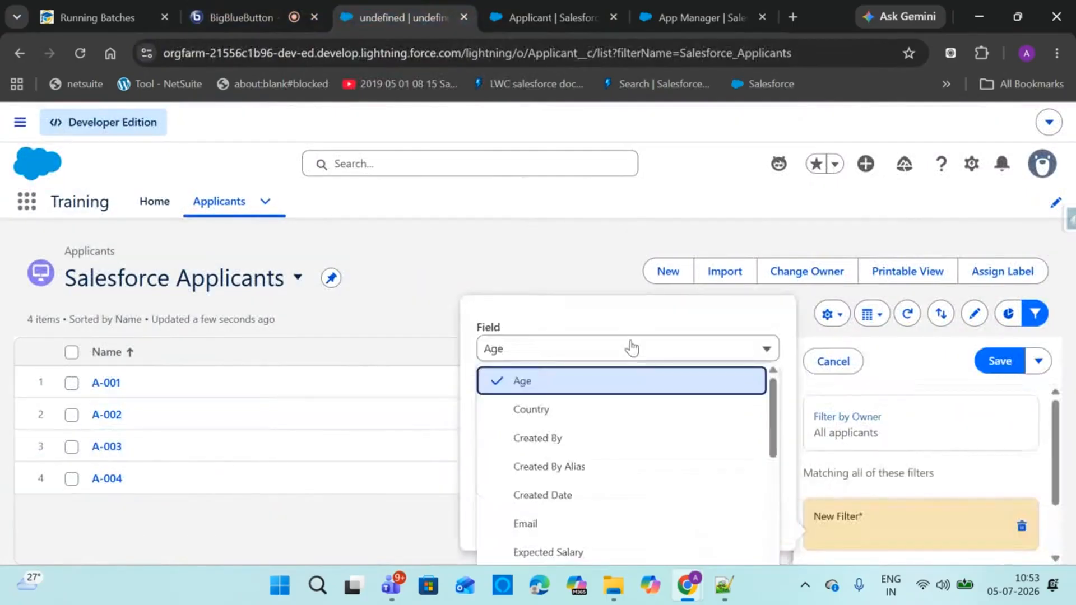
pyautogui.moveTo(775, 424); pyautogui.dragTo(765, 565)
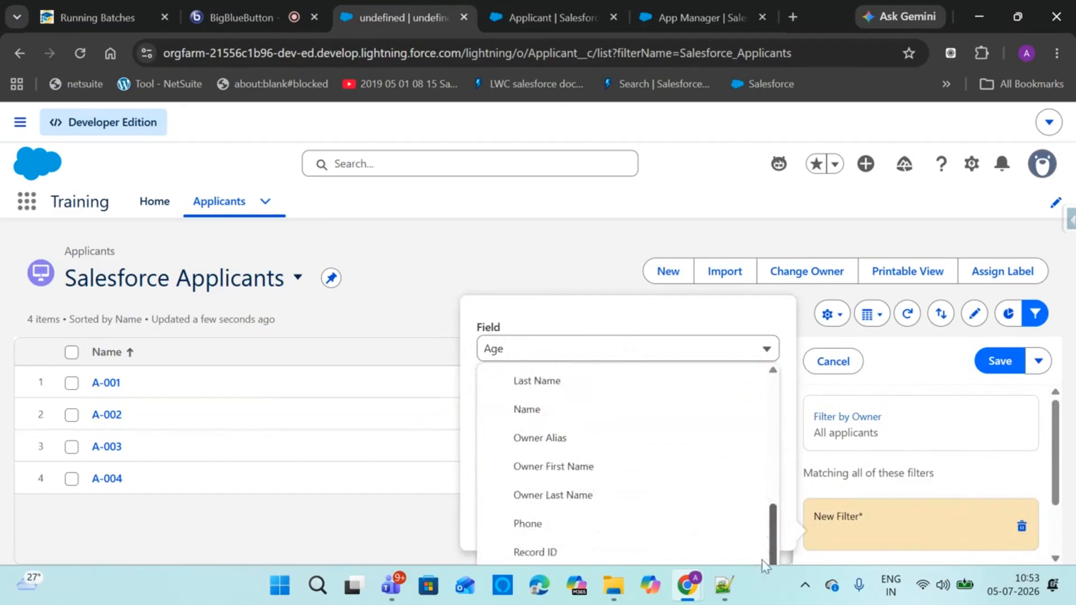
pyautogui.scroll(6, 742, 476)
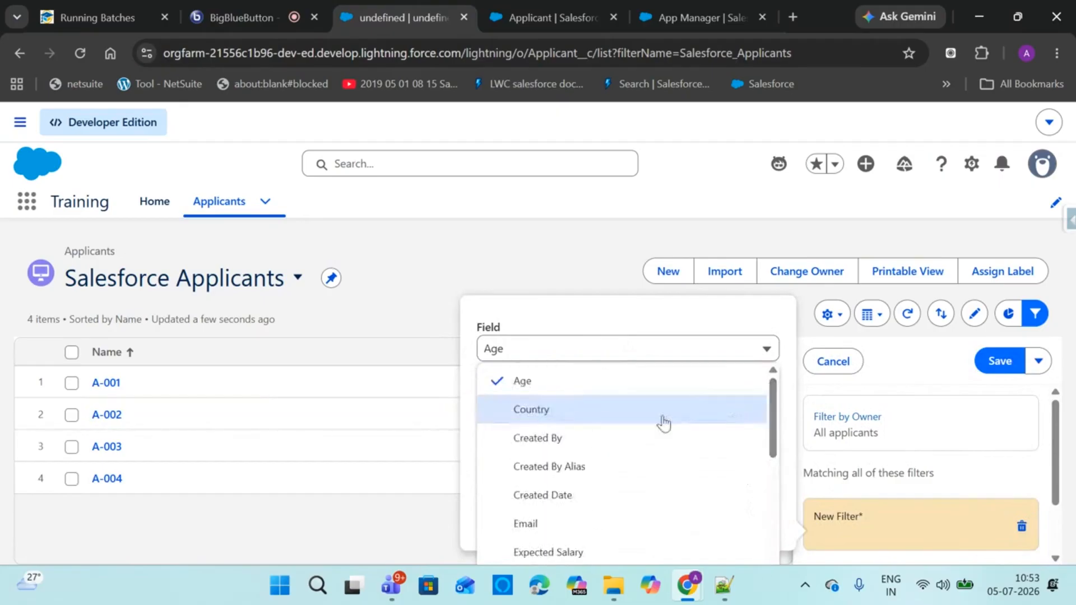
pyautogui.click(578, 345)
pyautogui.click(573, 345)
pyautogui.press('s')
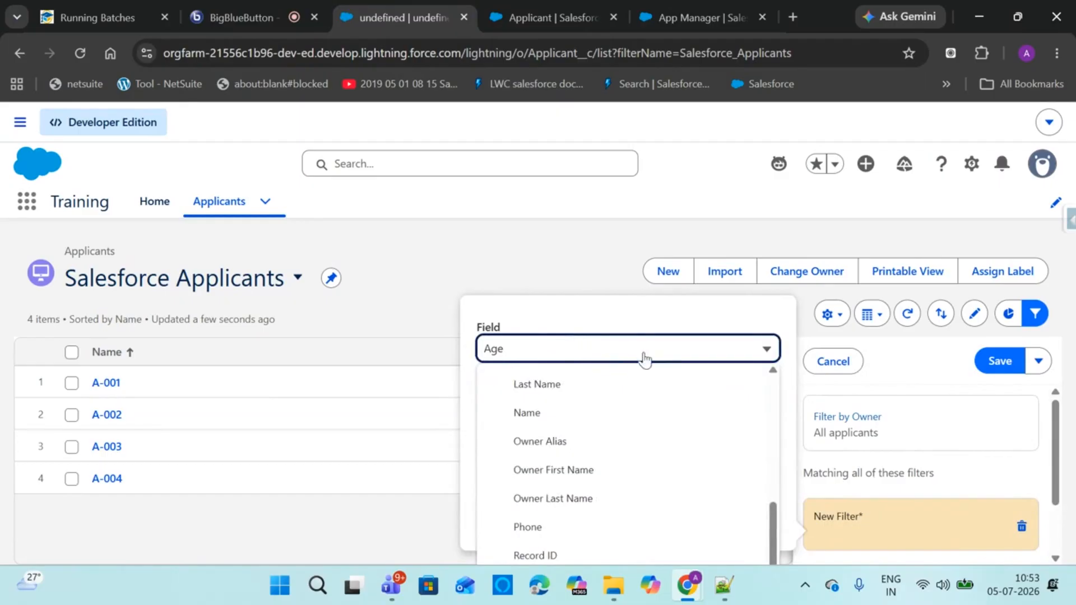
pyautogui.hotkey('ctrl', '-')
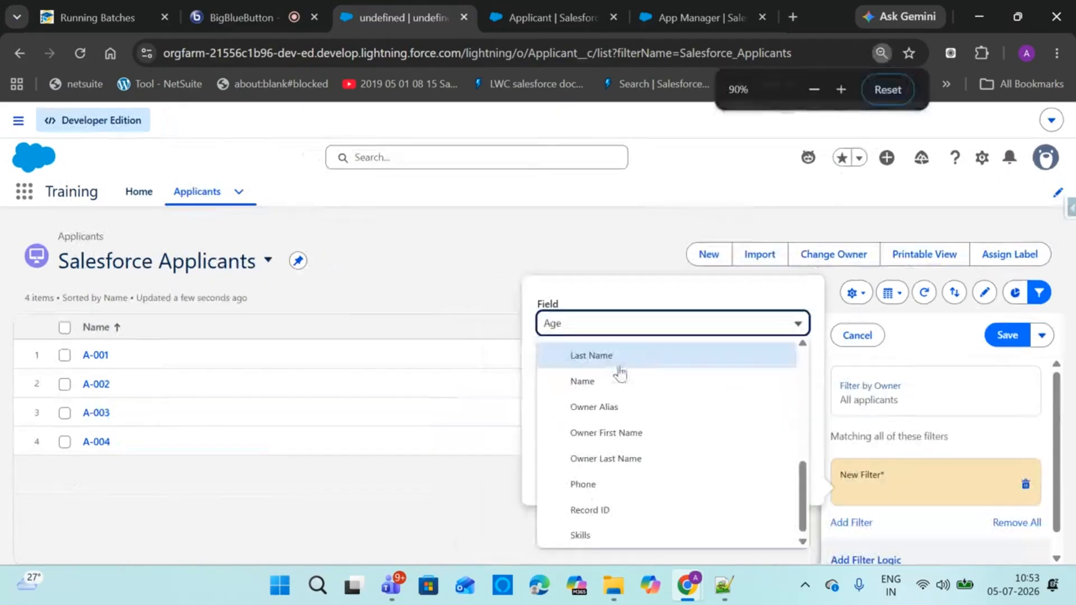
pyautogui.click(612, 539)
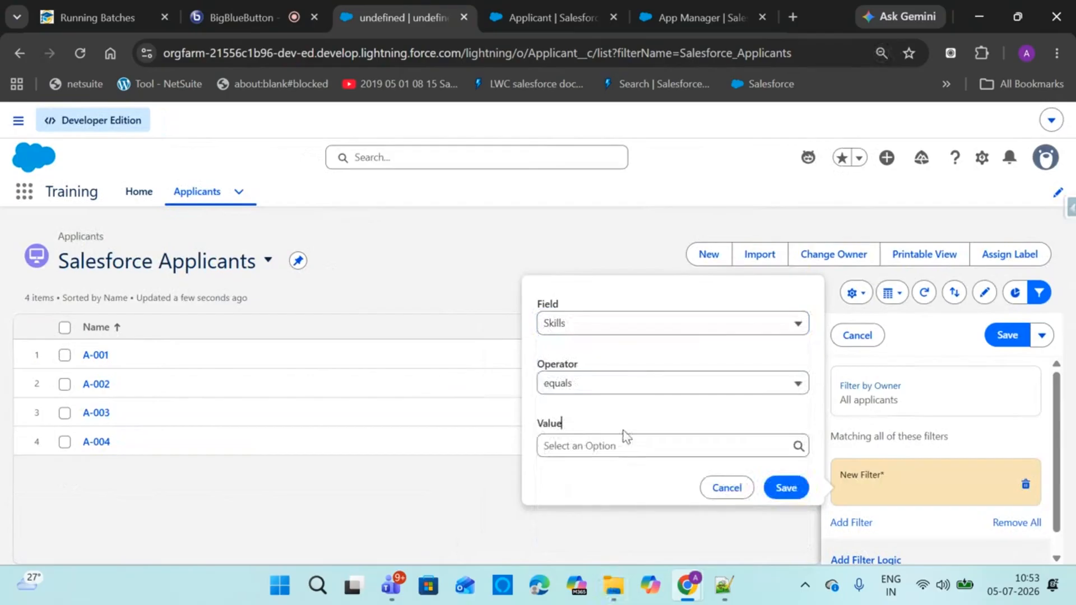
pyautogui.click(623, 445)
pyautogui.click(607, 474)
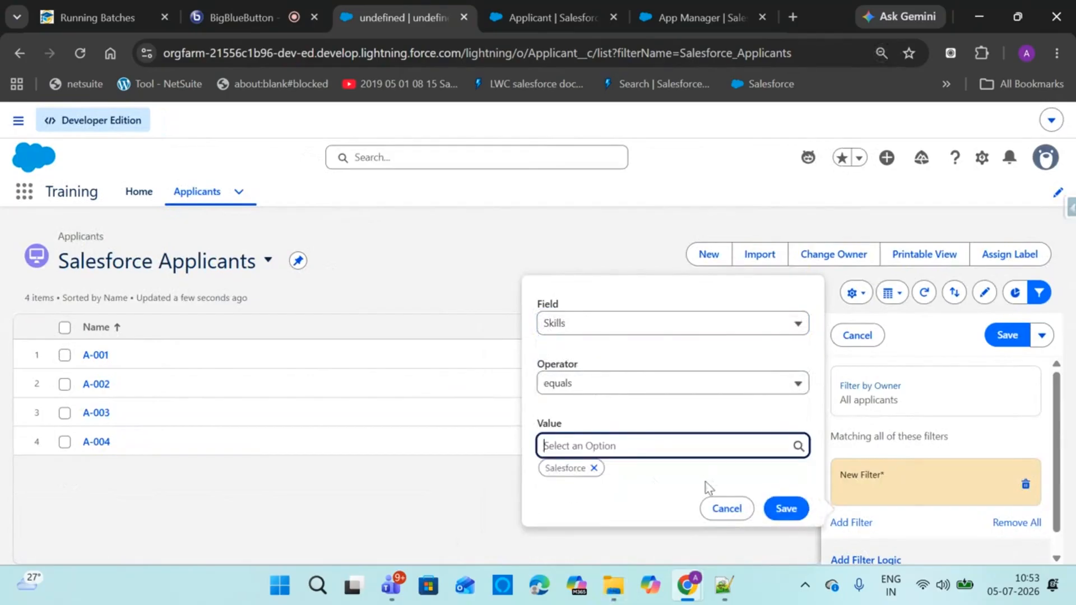
pyautogui.click(770, 510)
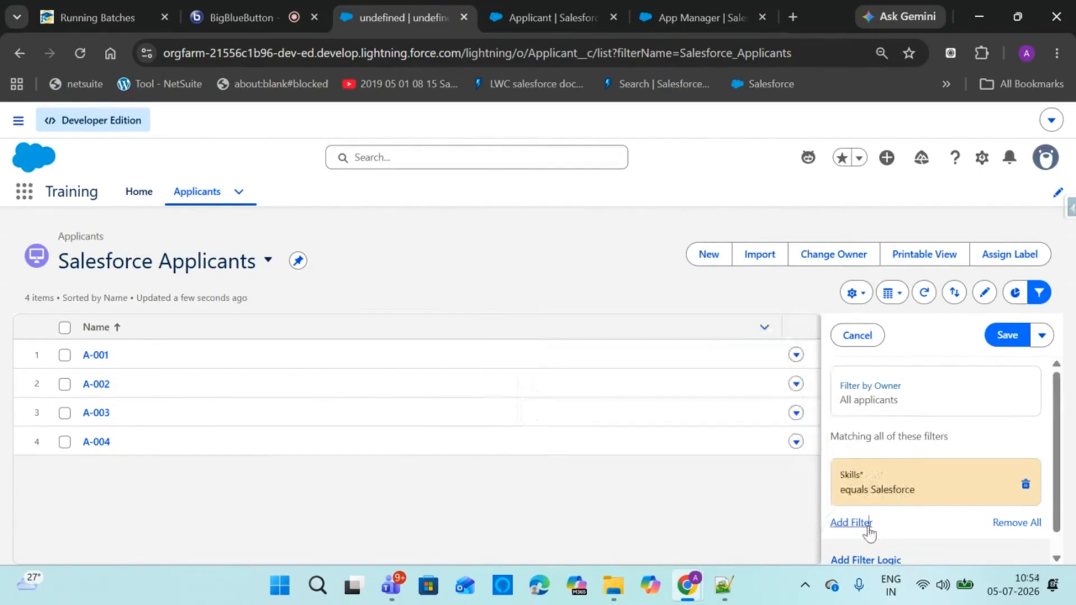
# Add a second condition Age greater than 18 and save both filters
pyautogui.click(851, 522)
pyautogui.moveTo(1058, 448); pyautogui.dragTo(1058, 501)
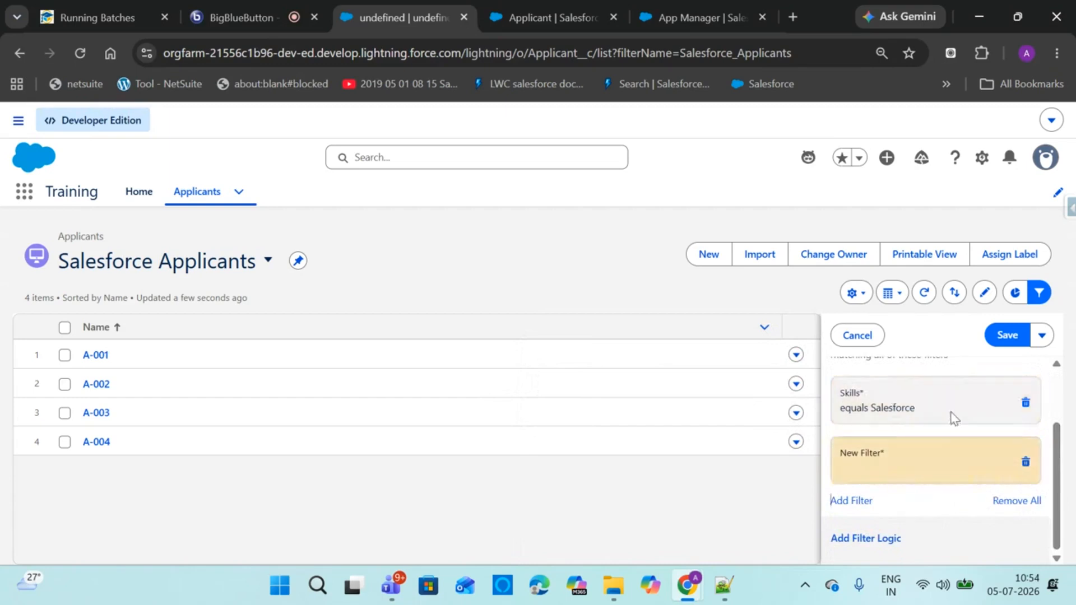
pyautogui.click(879, 459)
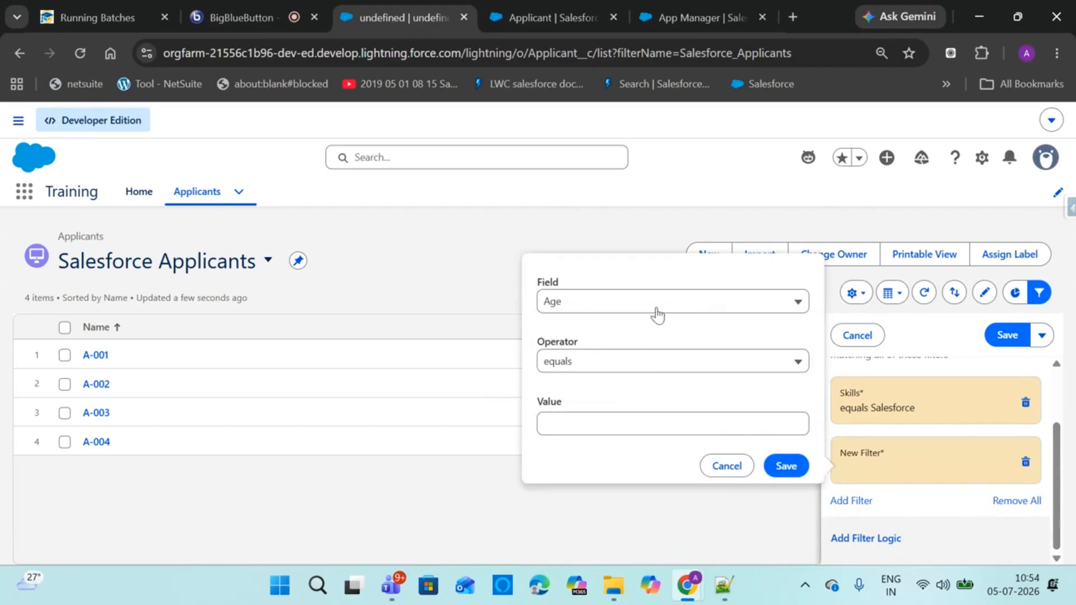
pyautogui.click(631, 420)
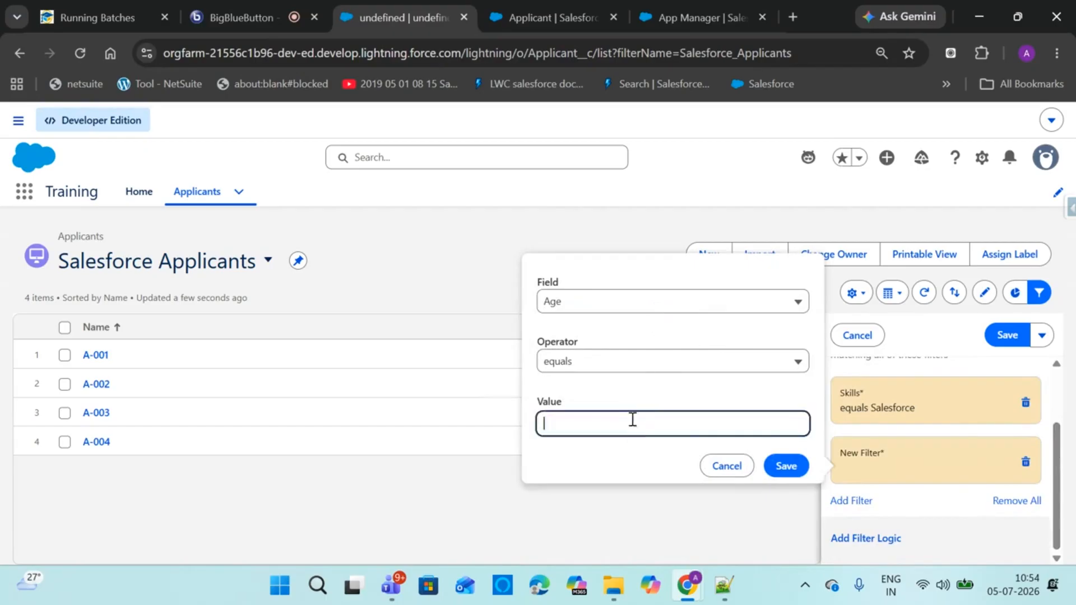
pyautogui.click(637, 365)
pyautogui.click(610, 470)
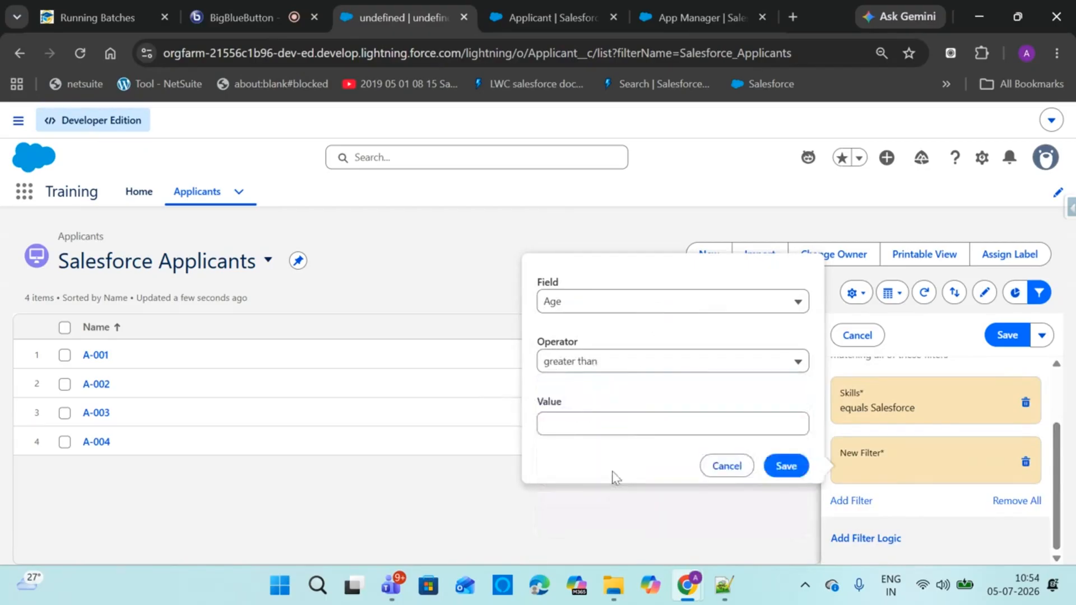
pyautogui.click(610, 433)
pyautogui.write('18')
pyautogui.click(785, 465)
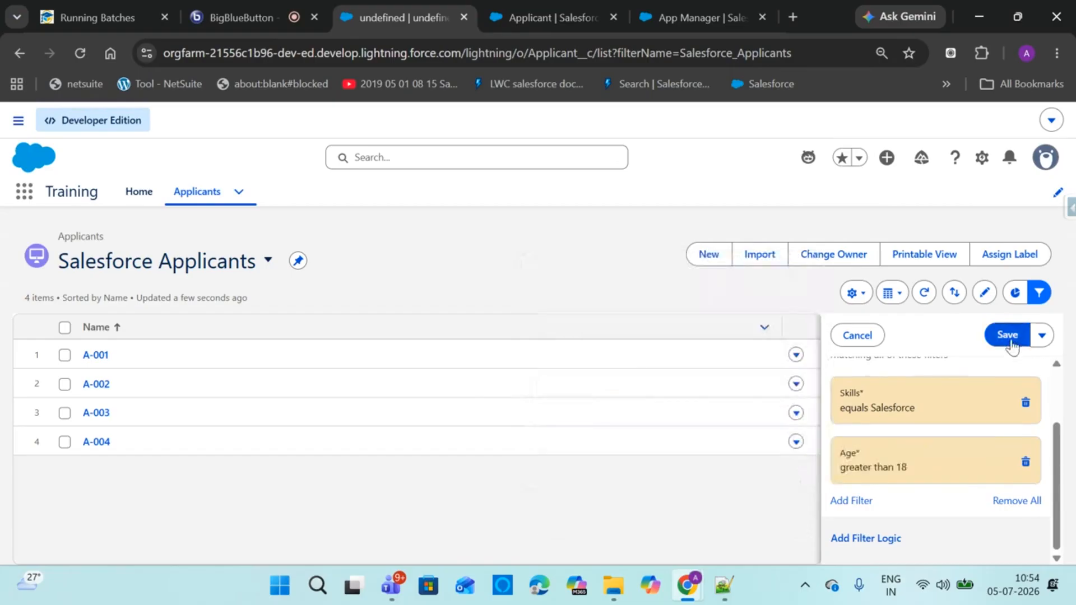
pyautogui.click(1012, 340)
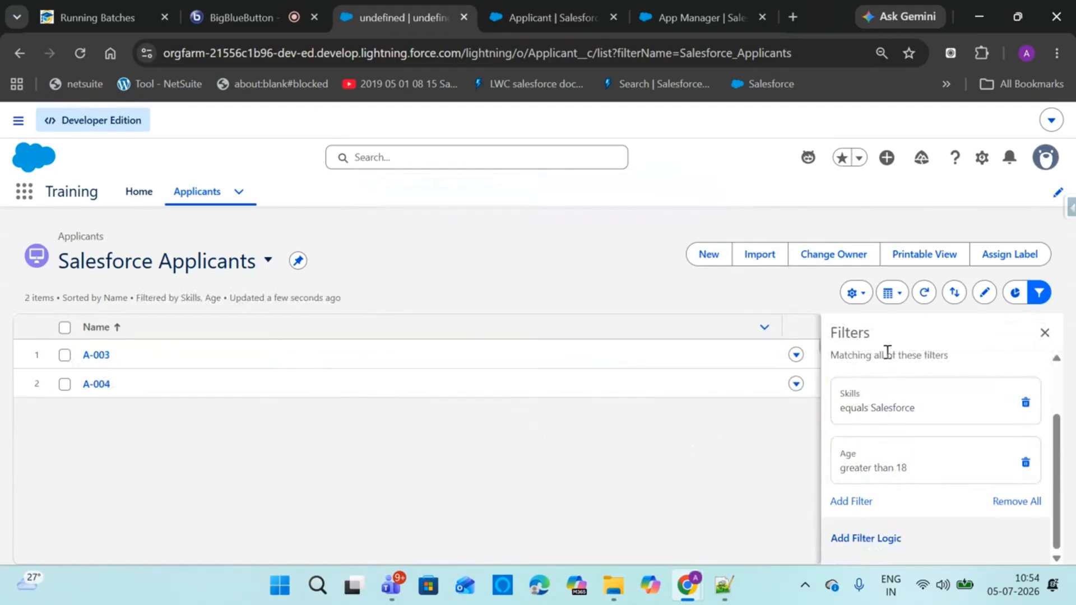
pyautogui.click(856, 292)
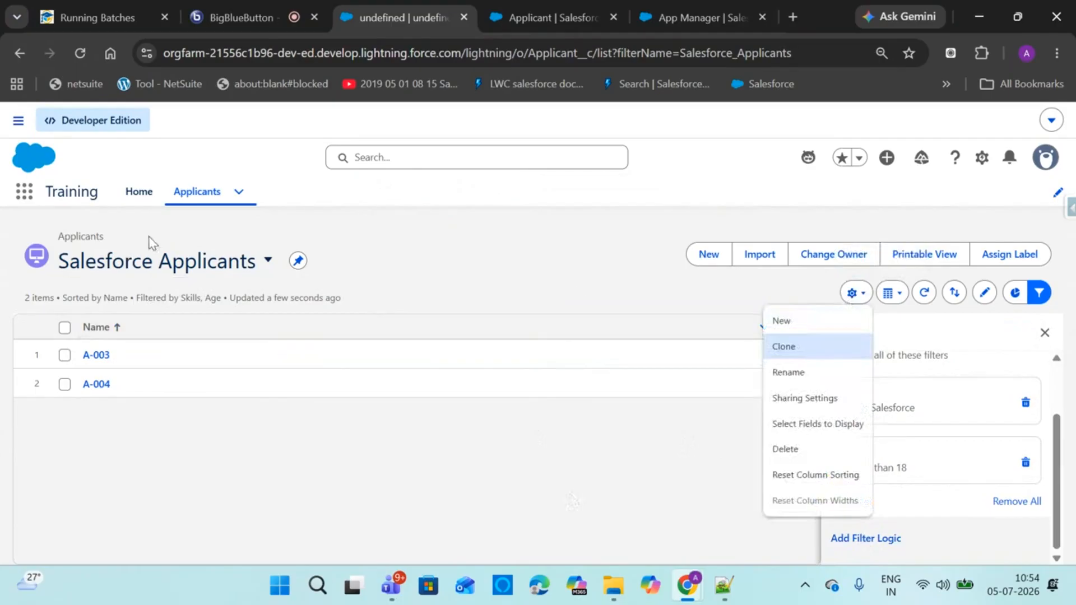
# Try changing the filter logic to '1 OR 2', then discard it and close the filters panel
pyautogui.click(1039, 293)
pyautogui.click(1044, 293)
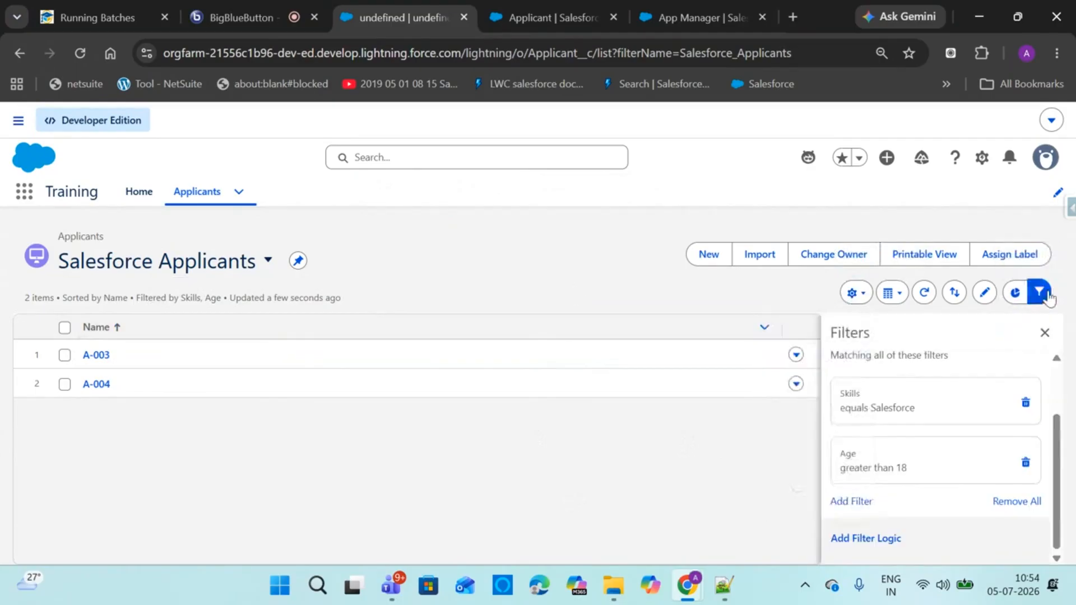
pyautogui.click(895, 542)
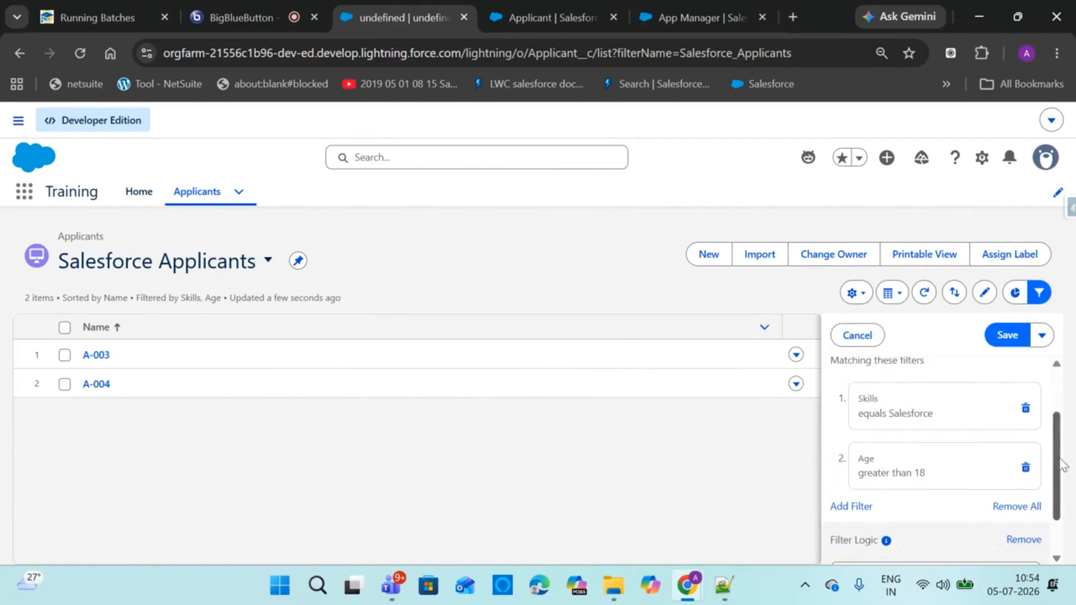
pyautogui.scroll(-1, 1064, 466)
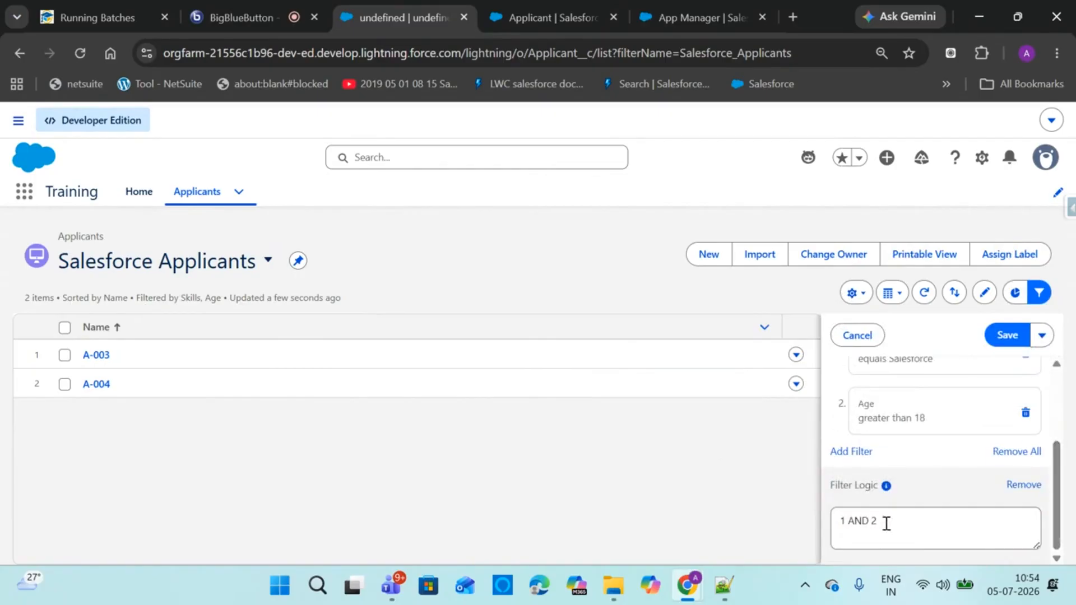
pyautogui.moveTo(867, 522); pyautogui.dragTo(864, 520)
pyautogui.write('OR')
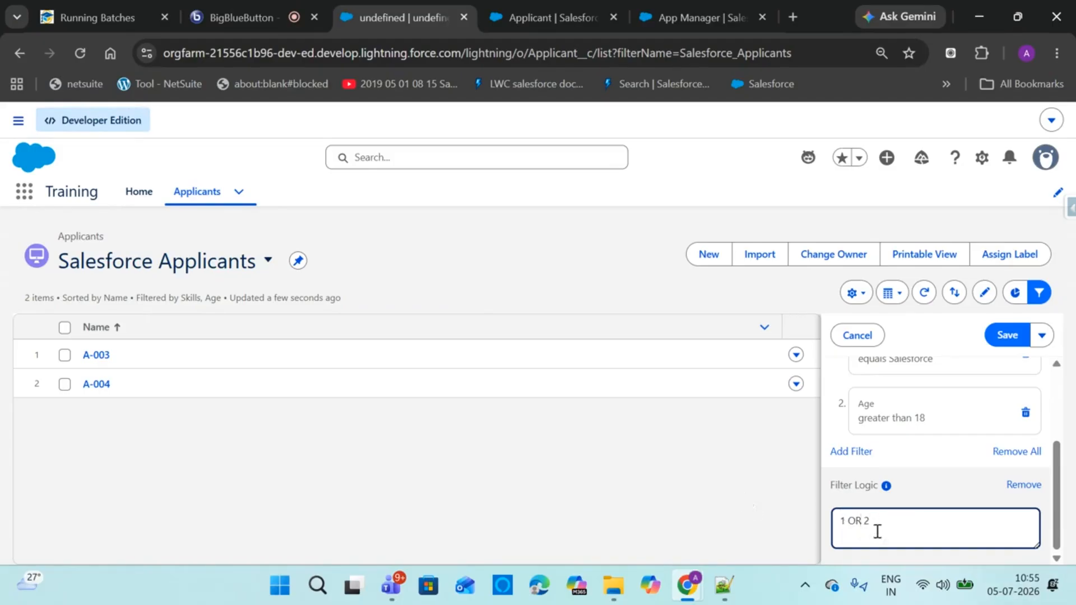
pyautogui.click(763, 487)
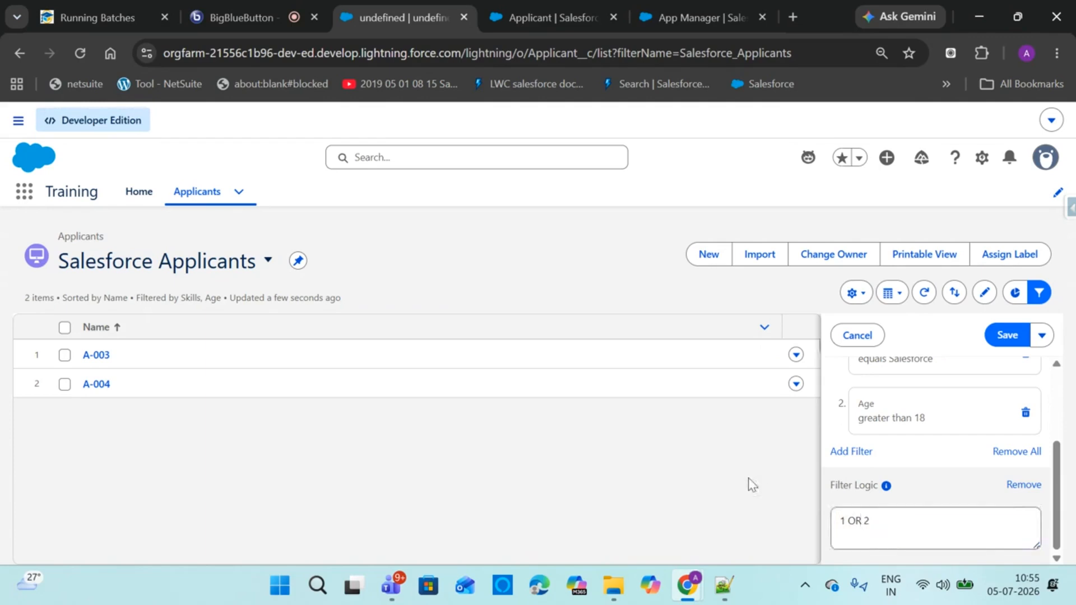
pyautogui.click(857, 335)
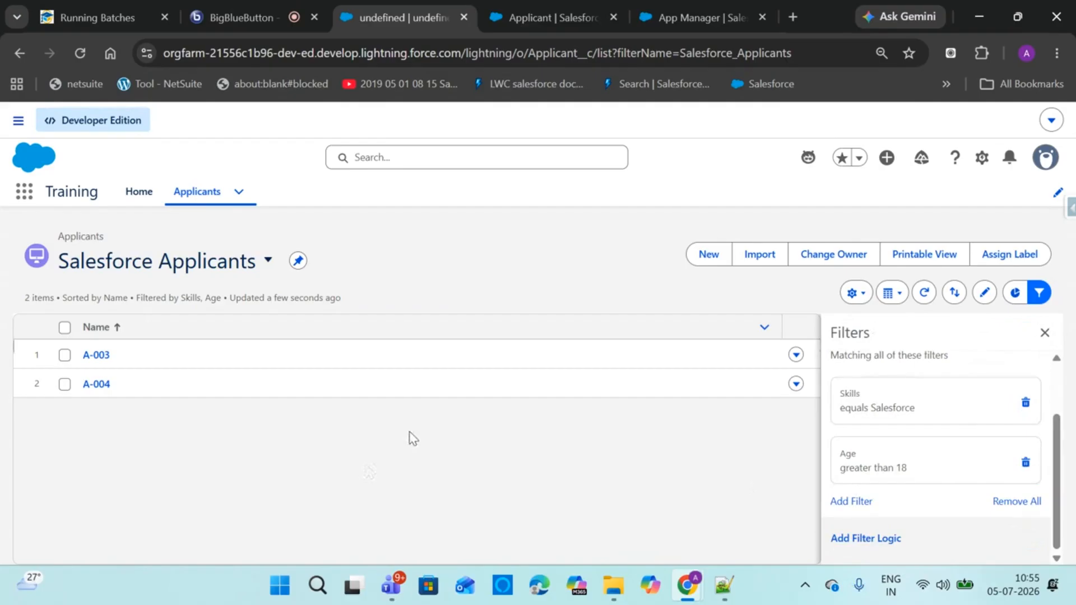
pyautogui.click(1044, 333)
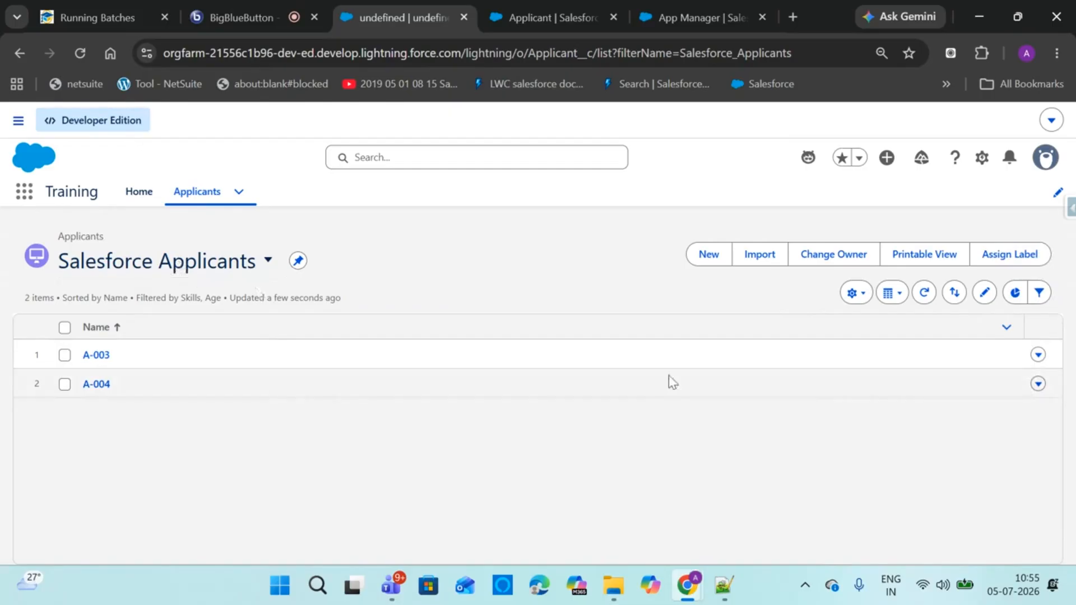
# Open Select Fields to Display and add First Name and Last Name to Visible Fields
pyautogui.click(855, 293)
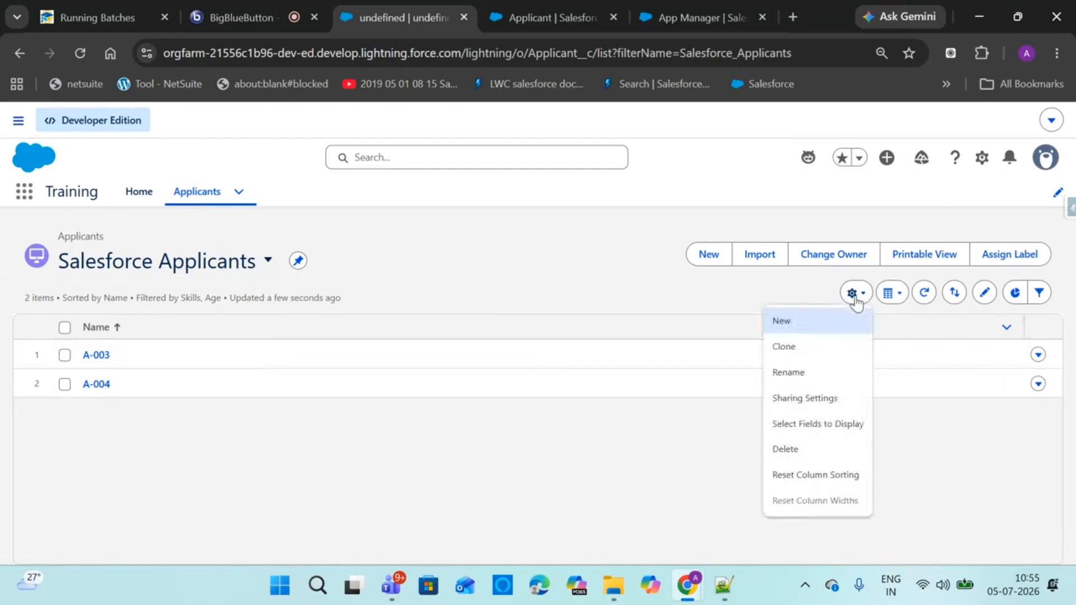
pyautogui.click(812, 433)
pyautogui.moveTo(507, 291); pyautogui.dragTo(495, 322)
pyautogui.click(269, 375)
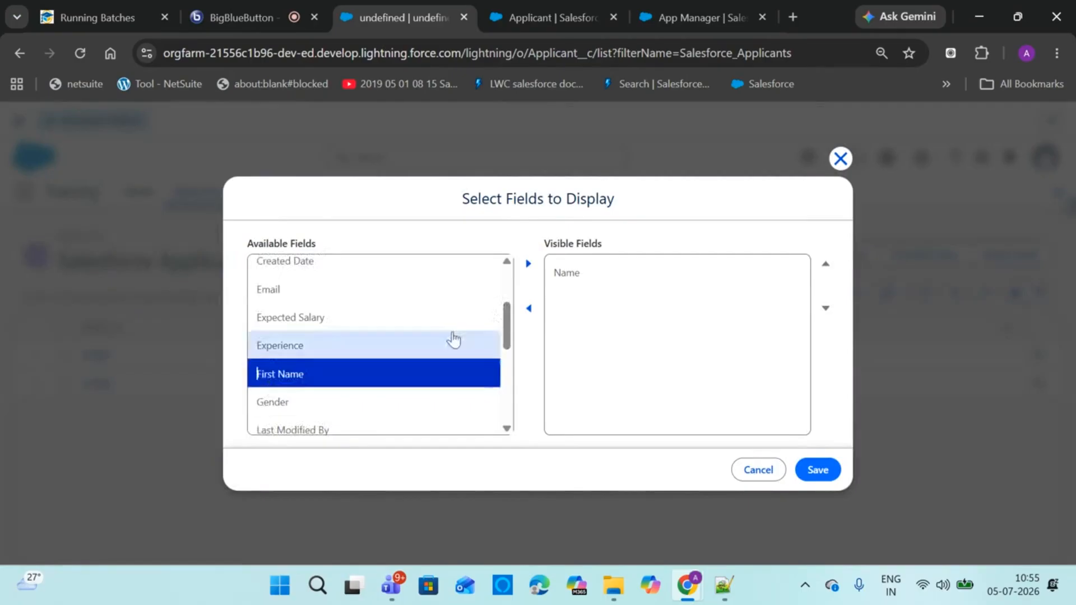
pyautogui.click(527, 264)
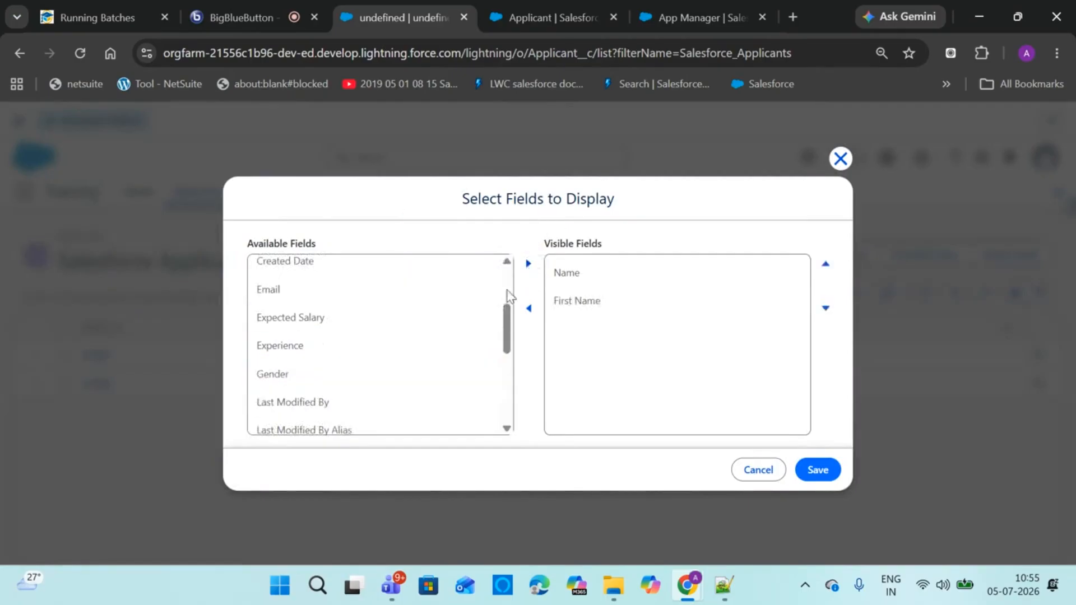
pyautogui.moveTo(504, 309); pyautogui.dragTo(499, 360)
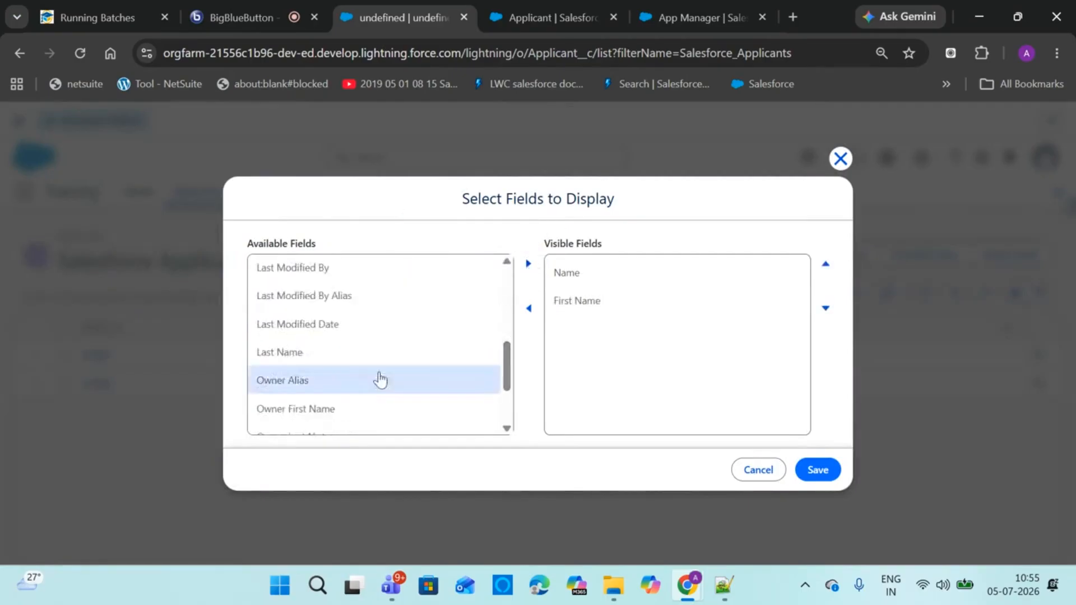
pyautogui.click(376, 353)
pyautogui.click(528, 264)
# Add Gender, Skills and Phone to the visible columns
pyautogui.moveTo(509, 350); pyautogui.dragTo(507, 308)
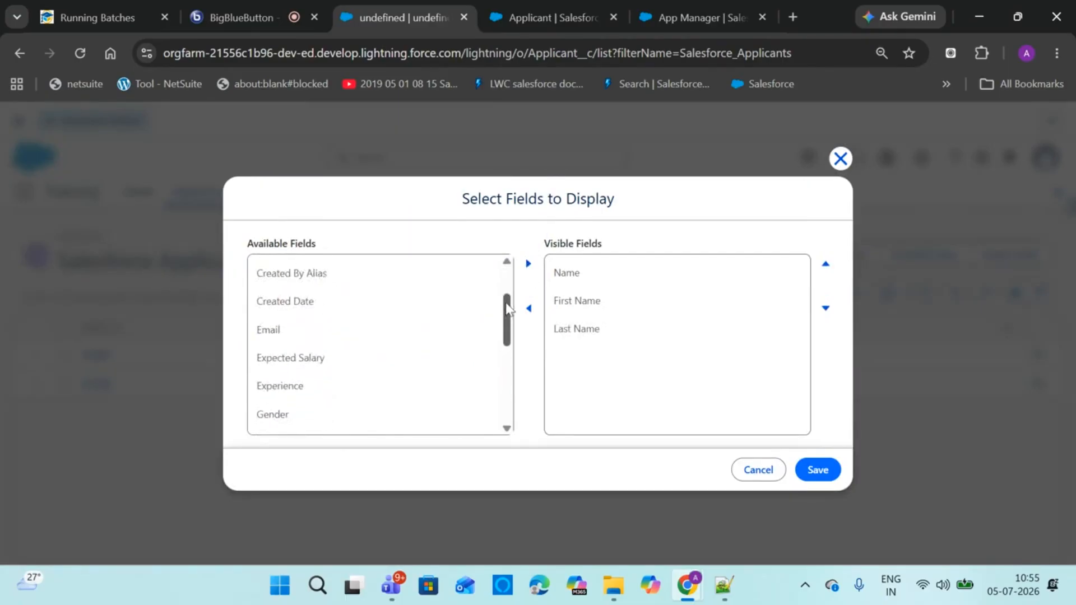
pyautogui.click(348, 392)
pyautogui.click(348, 416)
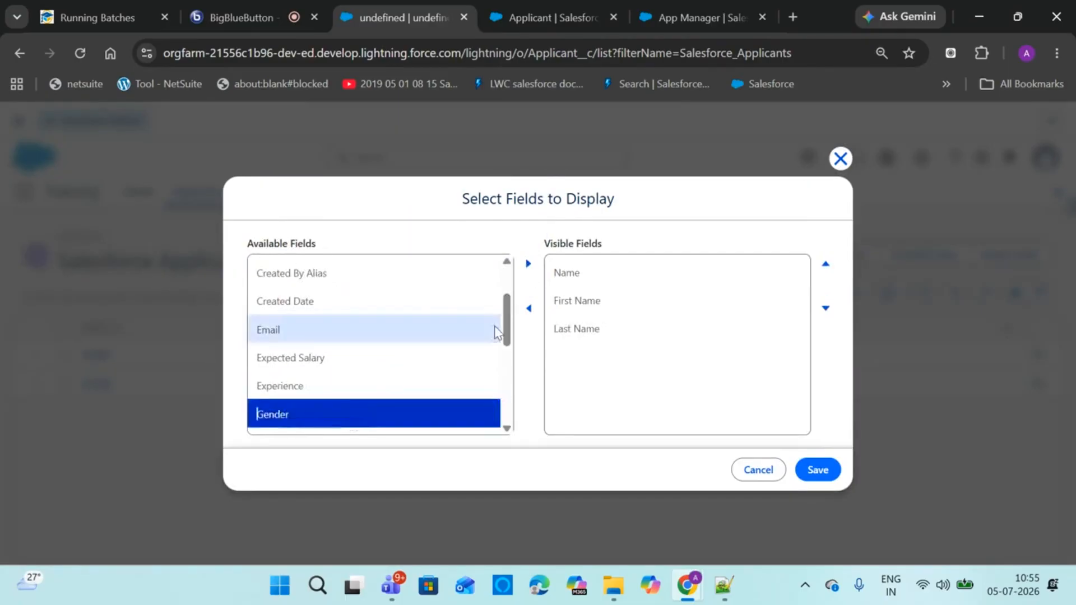
pyautogui.click(527, 264)
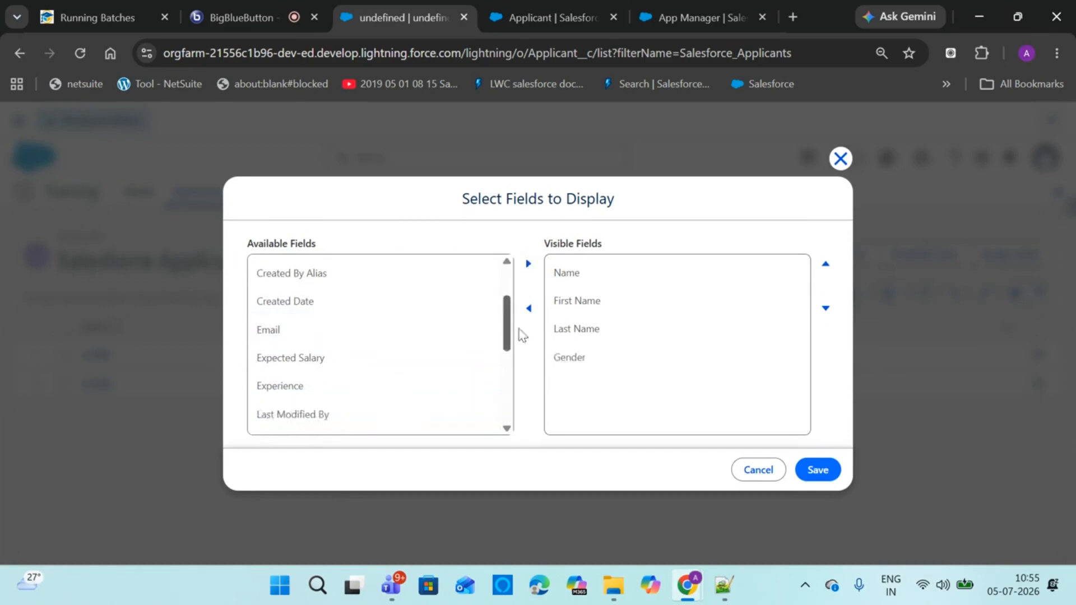
pyautogui.moveTo(507, 322); pyautogui.dragTo(490, 399)
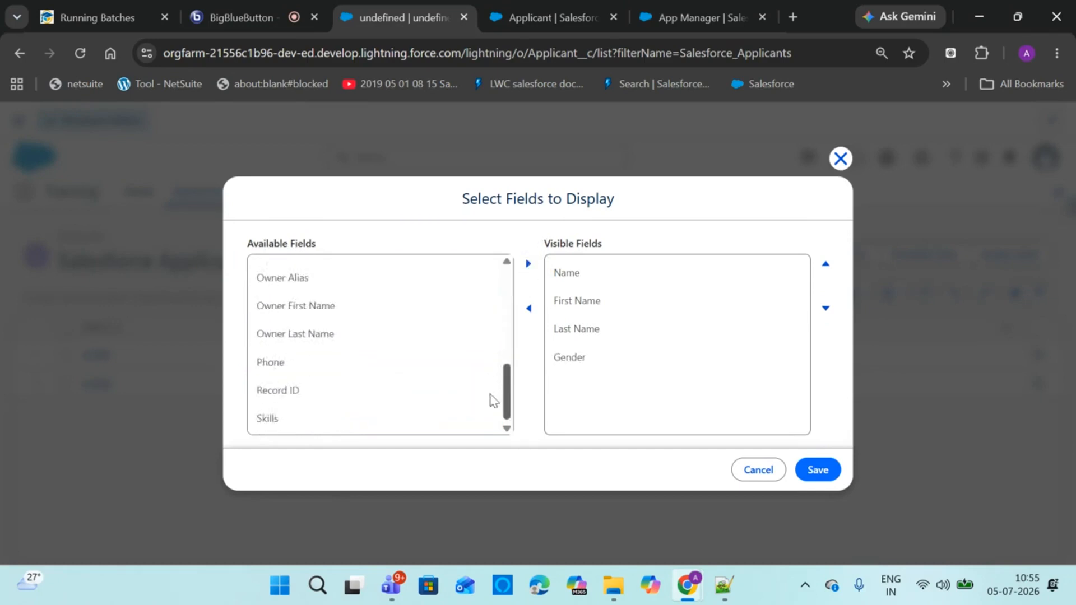
pyautogui.click(347, 403)
pyautogui.click(345, 418)
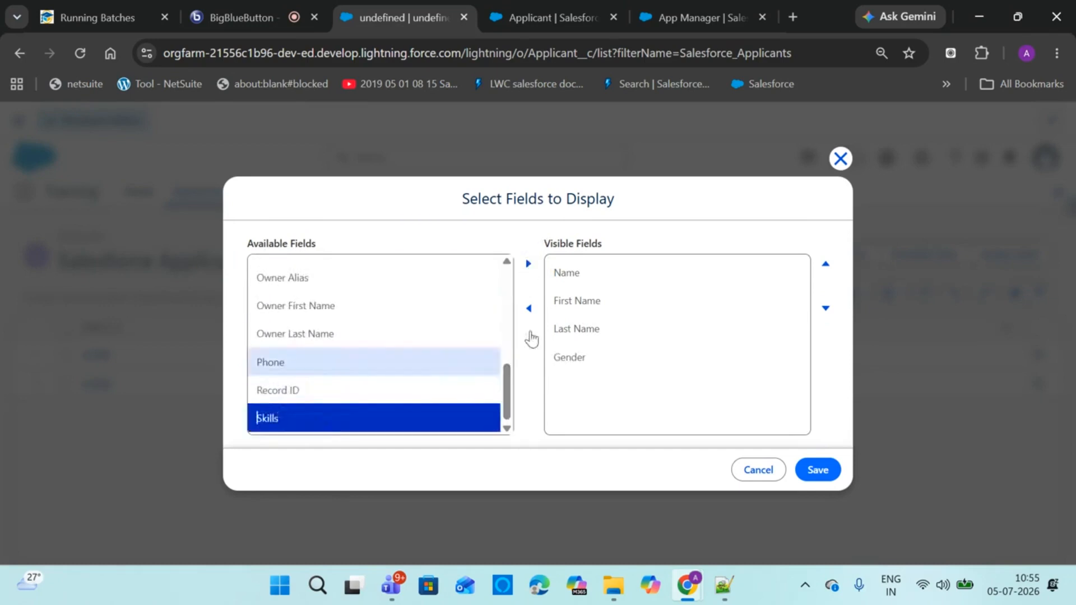
pyautogui.click(528, 264)
pyautogui.click(391, 387)
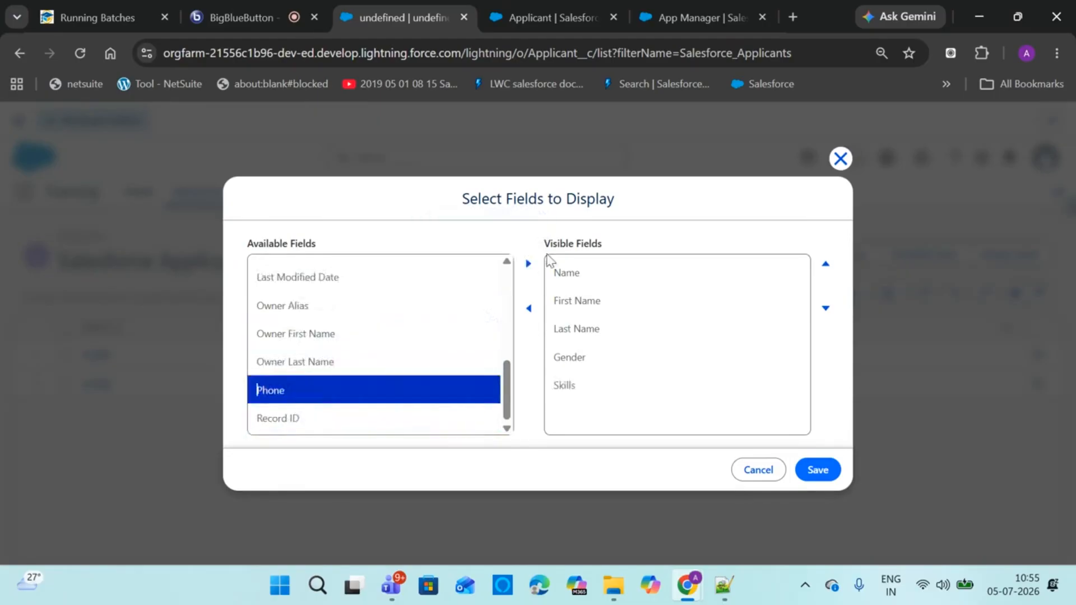
pyautogui.click(528, 264)
# Add Expected Salary, Experience, Country and Age to the visible columns
pyautogui.moveTo(507, 358); pyautogui.dragTo(505, 315)
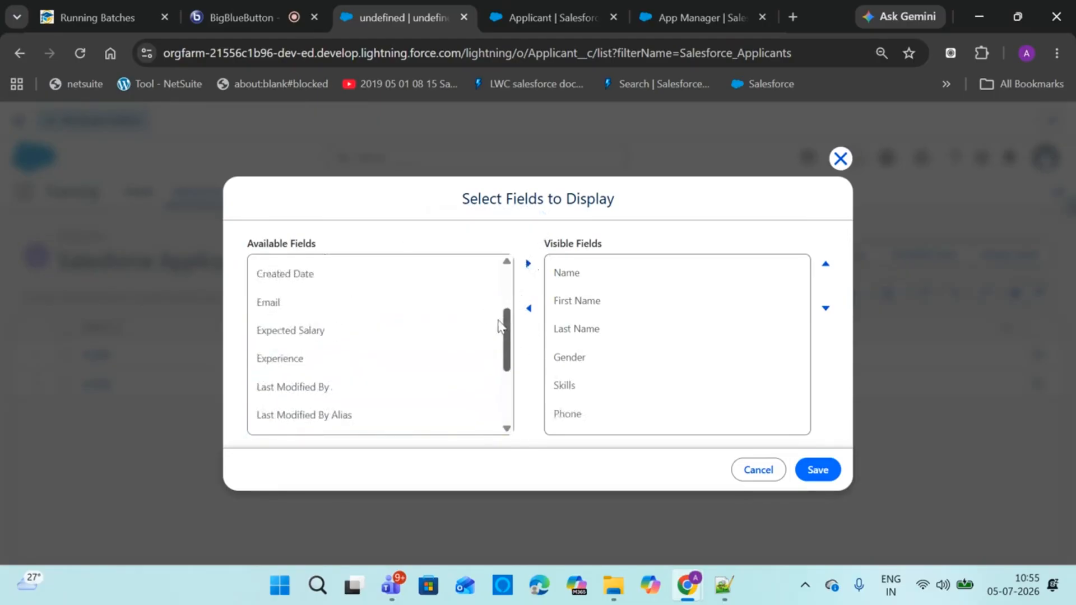
pyautogui.click(369, 351)
pyautogui.click(528, 264)
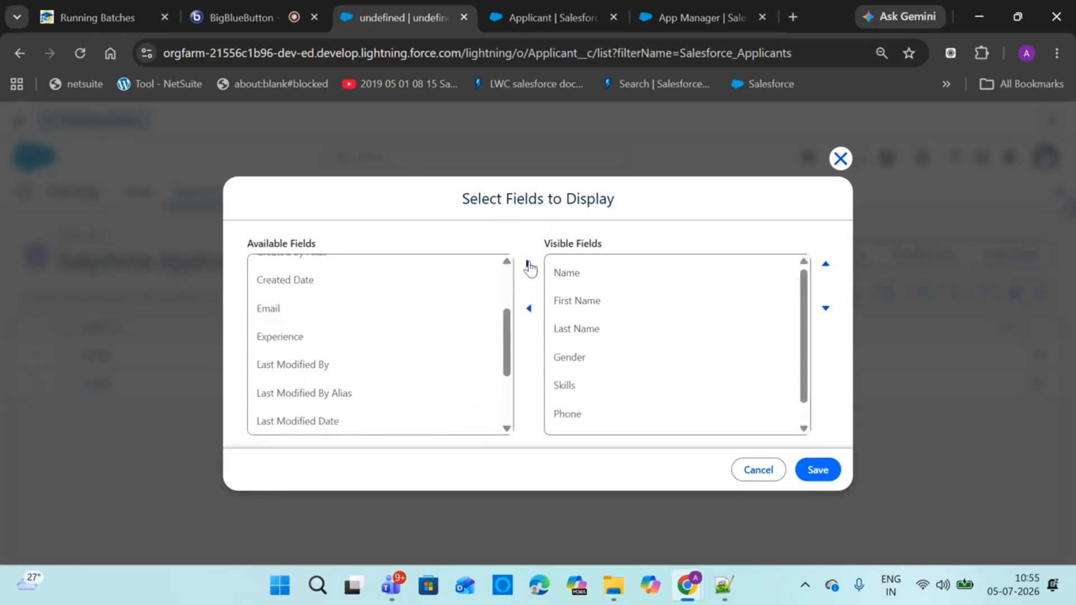
pyautogui.click(379, 338)
pyautogui.click(528, 264)
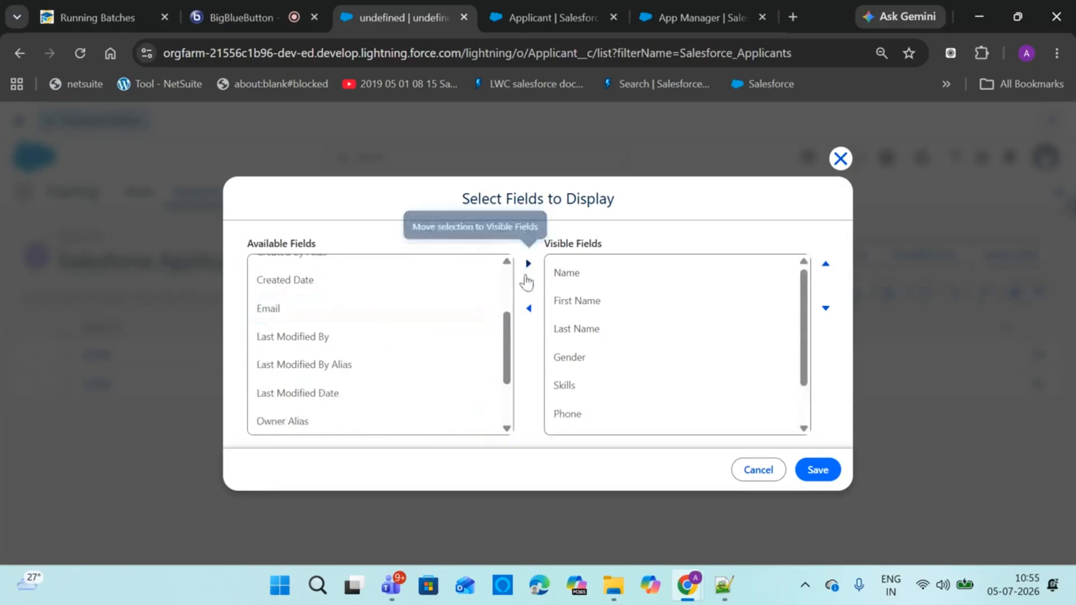
pyautogui.moveTo(504, 336); pyautogui.dragTo(497, 286)
pyautogui.click(317, 300)
pyautogui.click(529, 267)
pyautogui.click(449, 287)
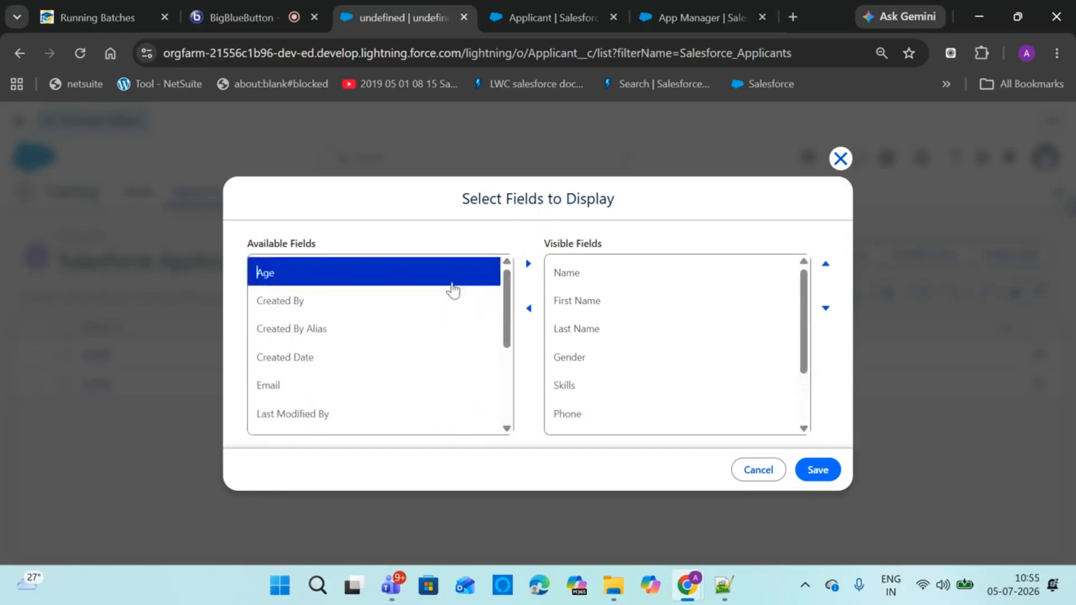
pyautogui.click(530, 265)
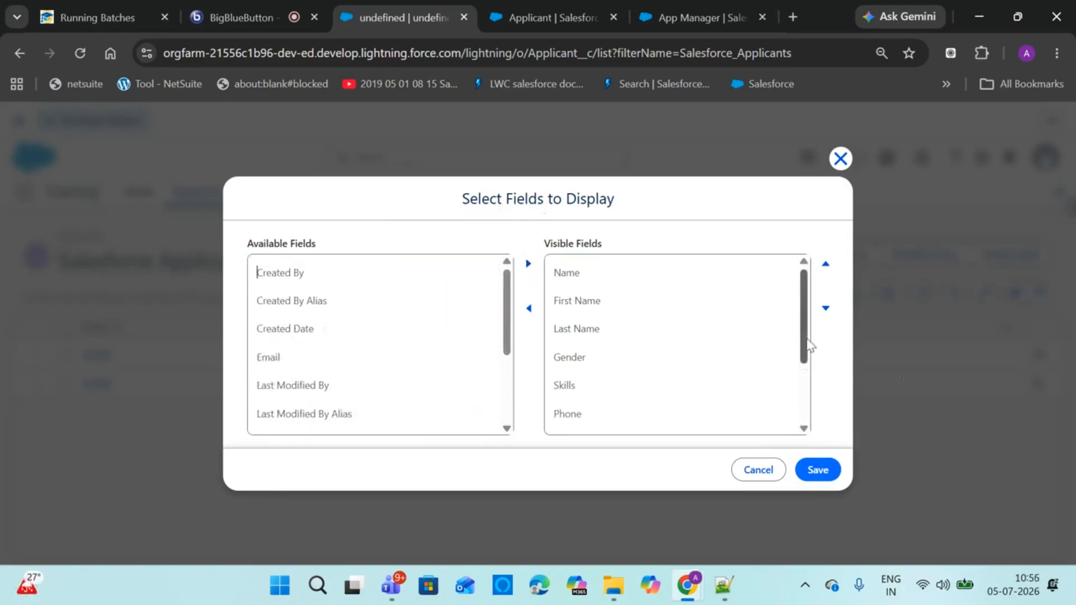
# Move Phone to the bottom of the visible fields and save the column selection
pyautogui.scroll(-3, 808, 345)
pyautogui.click(579, 423)
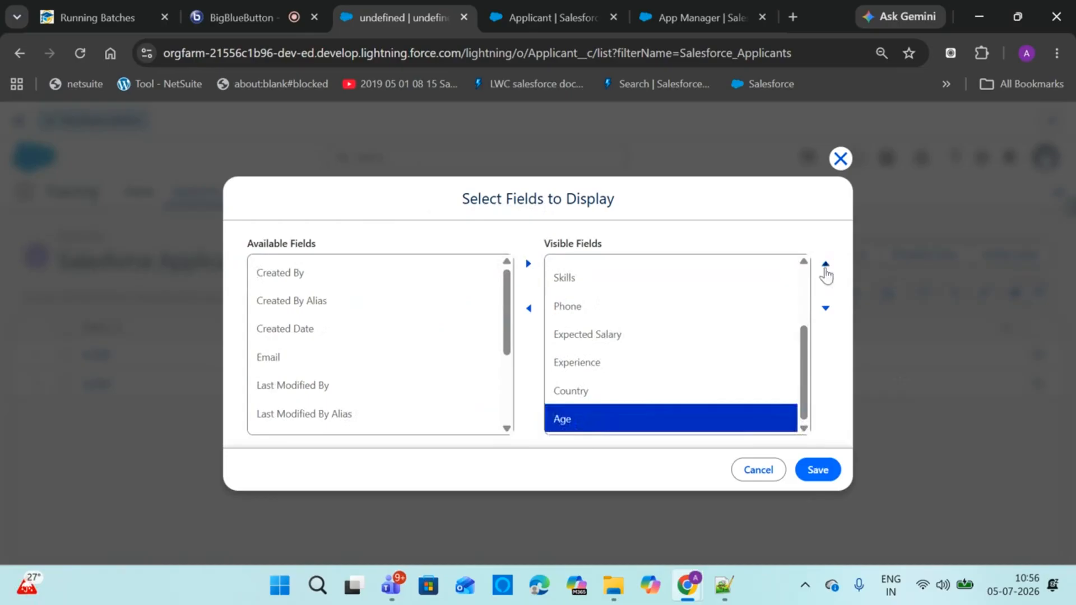
pyautogui.click(781, 307)
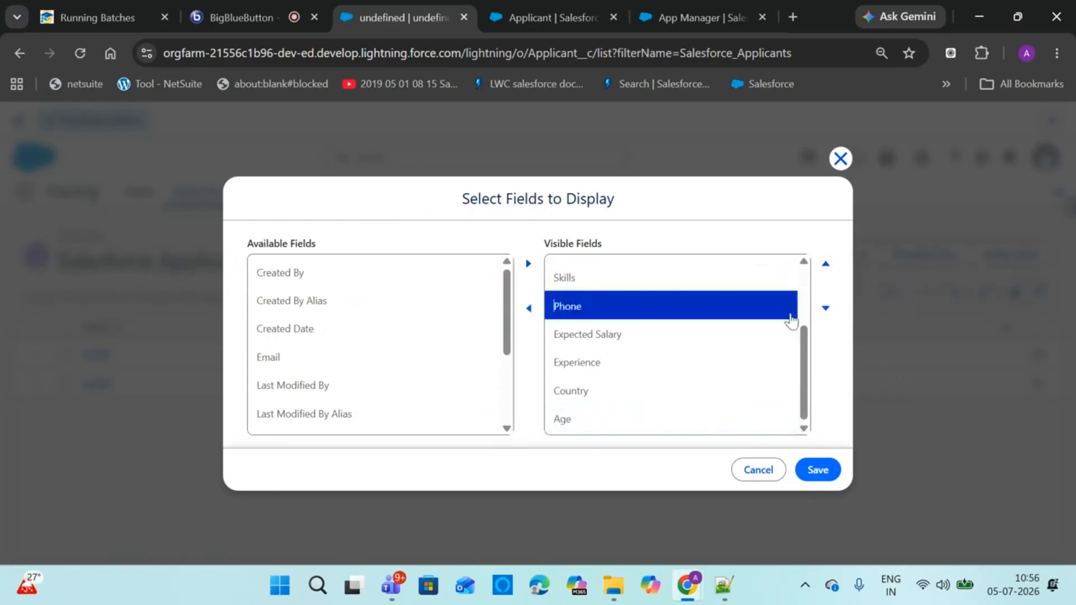
pyautogui.click(825, 308)
pyautogui.click(825, 308)
pyautogui.click(825, 308)
pyautogui.click(825, 307)
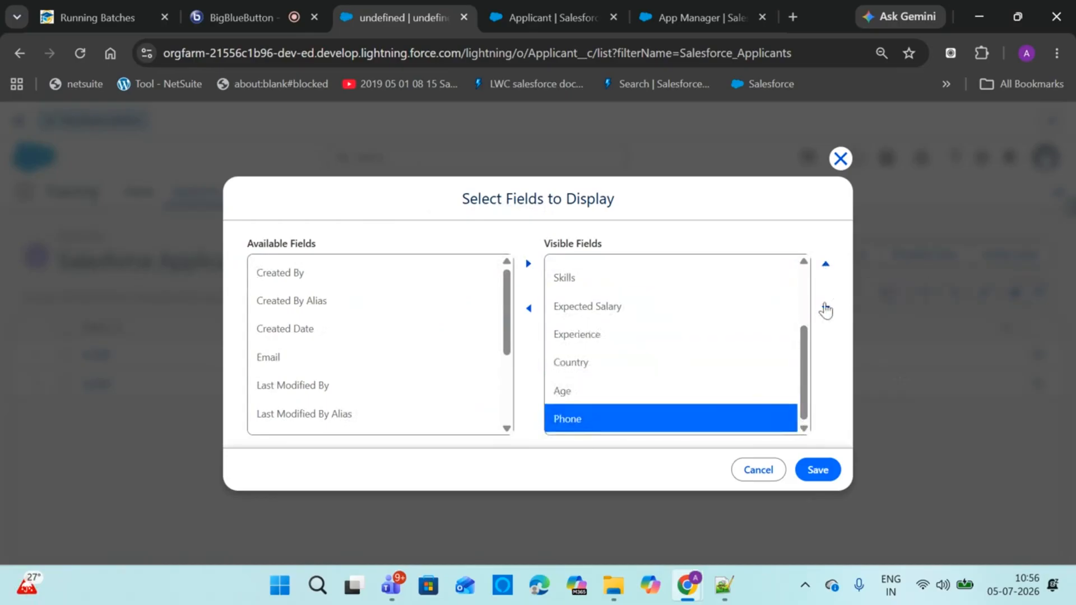
pyautogui.click(816, 471)
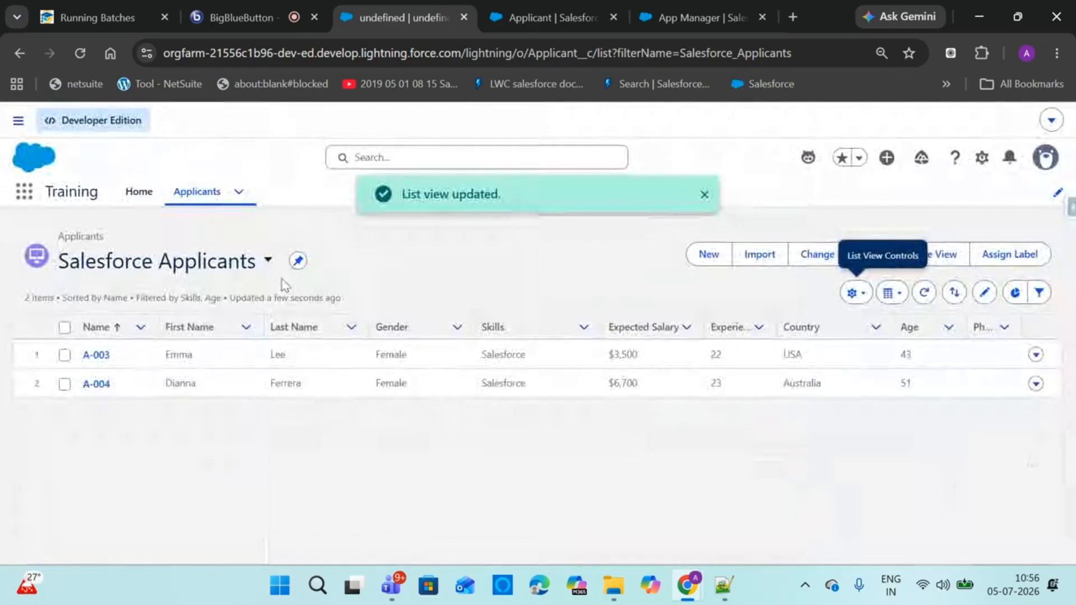
# Switch the Applicants list to the All view, then go to the BigBlueButton meeting tab
pyautogui.click(266, 263)
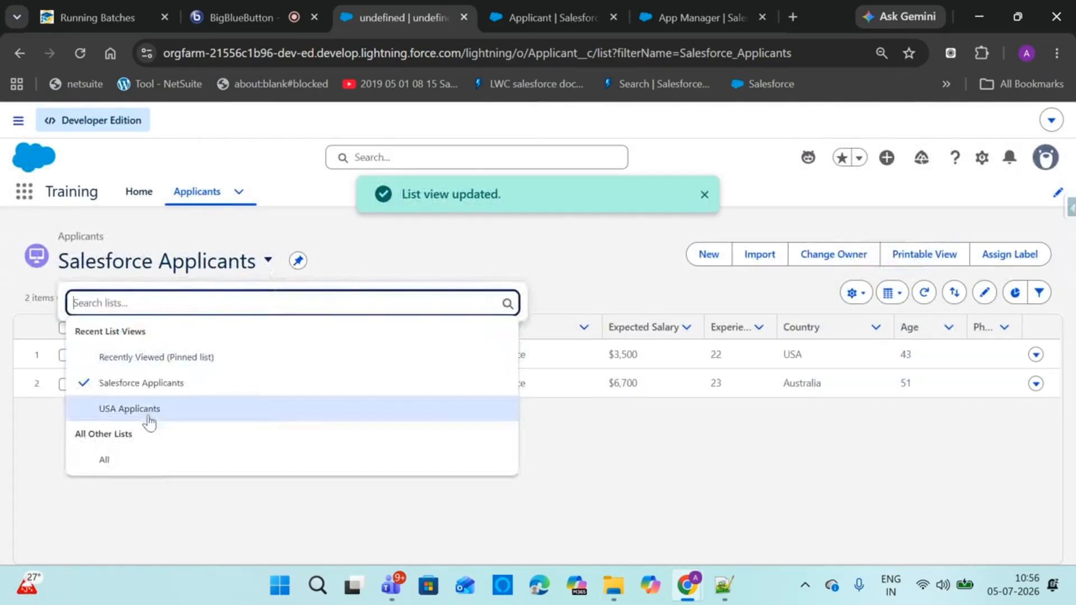
pyautogui.click(144, 458)
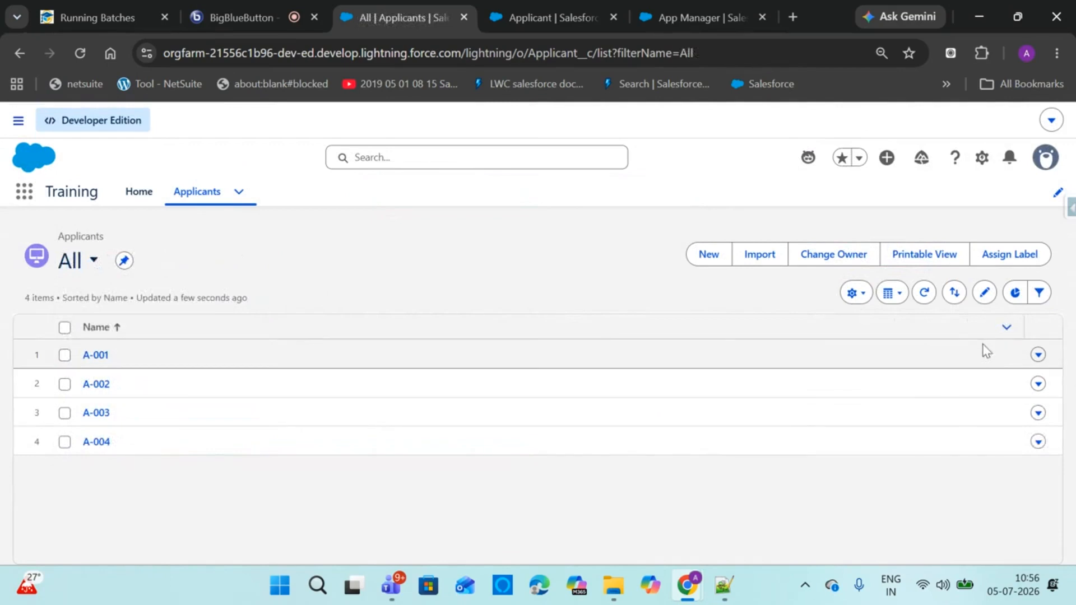
pyautogui.click(1031, 302)
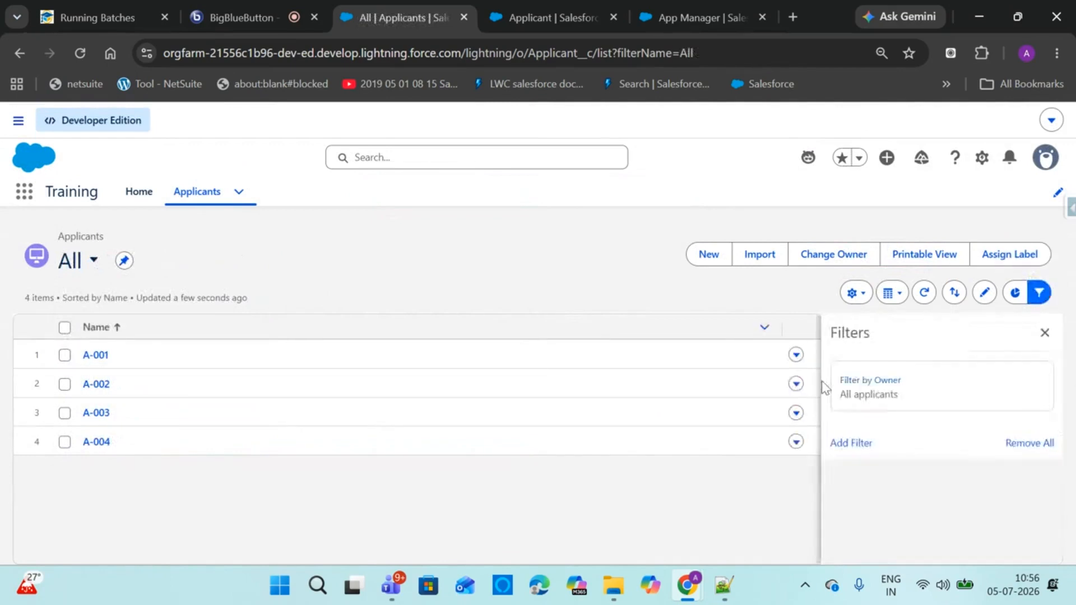
pyautogui.click(1044, 332)
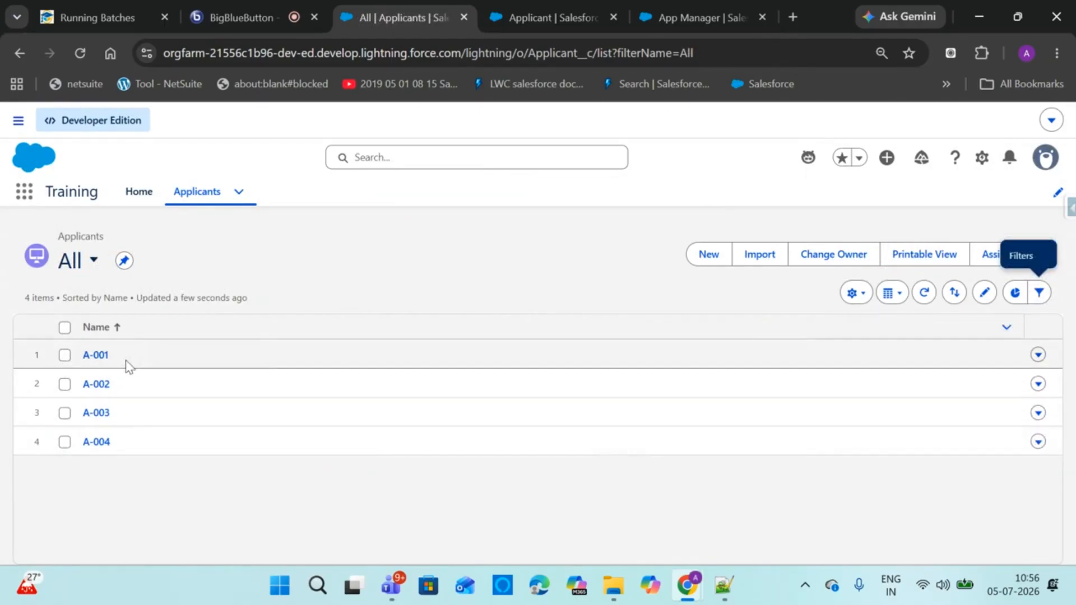
pyautogui.click(224, 17)
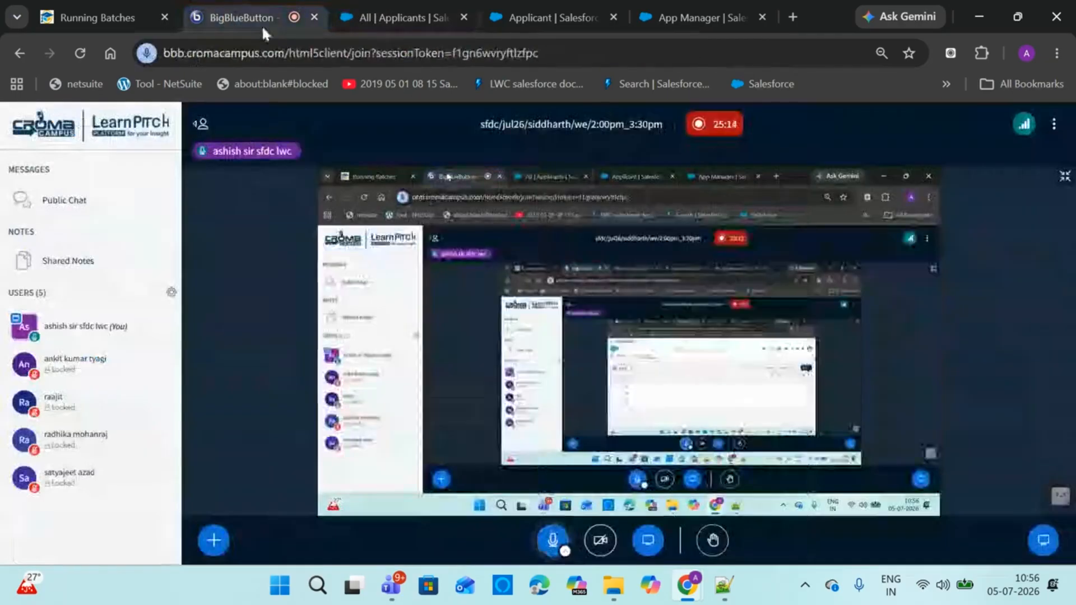
# Return to the Salesforce 'All | Applicants' browser tab
pyautogui.click(383, 15)
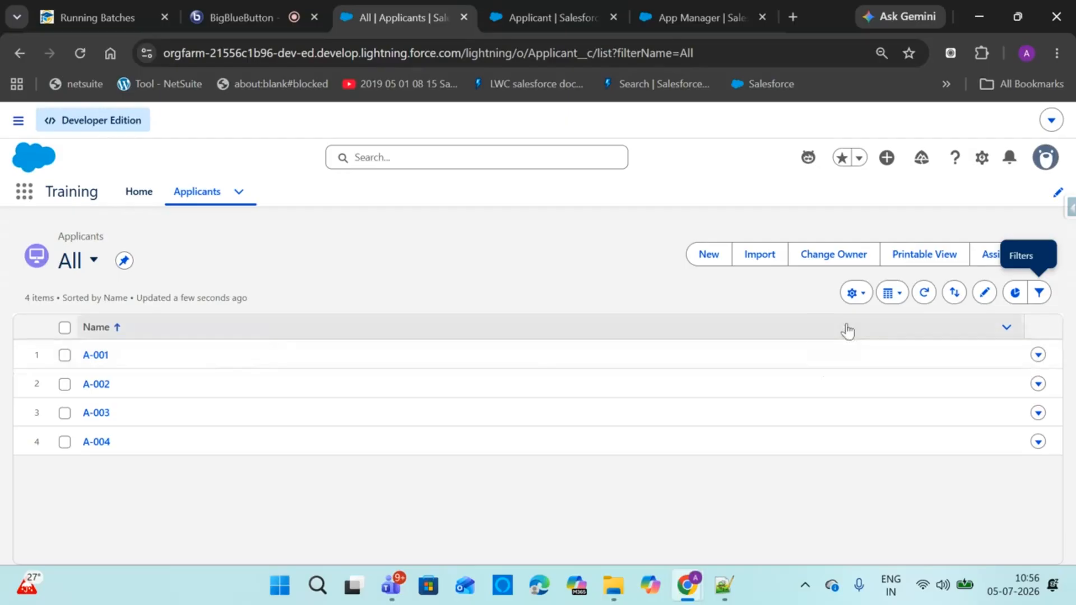
# Open Select Fields to Display for the All view and add First Name and Last Name
pyautogui.click(858, 301)
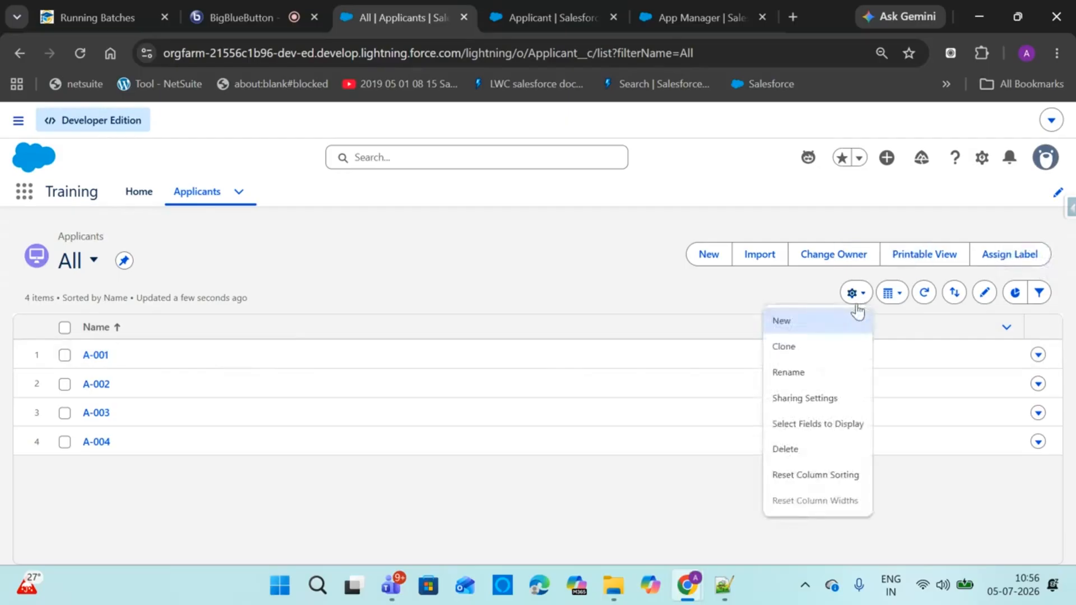
pyautogui.click(818, 427)
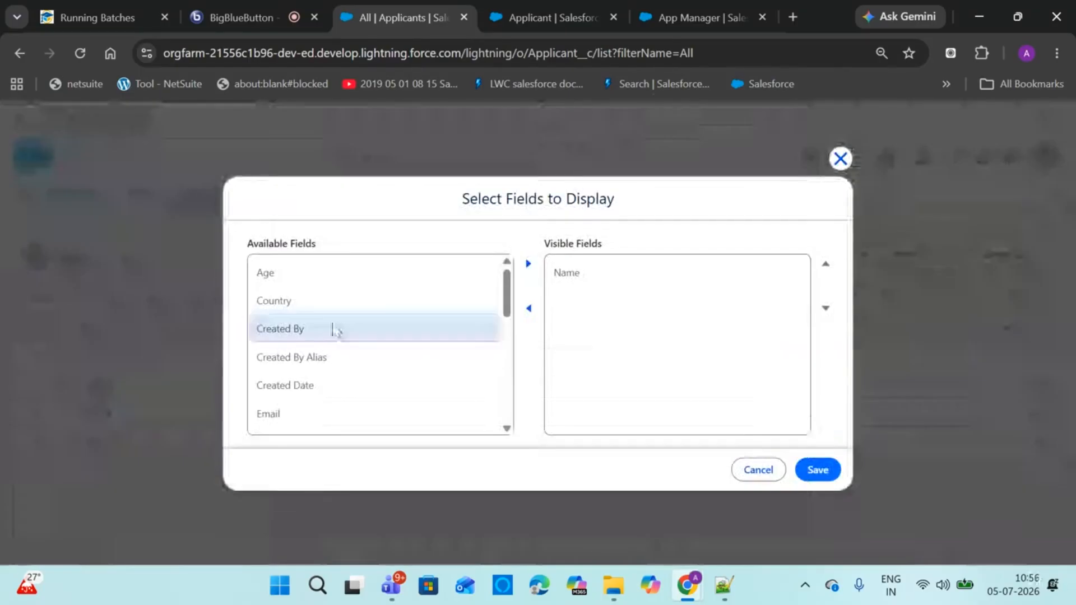
pyautogui.scroll(-3, 503, 339)
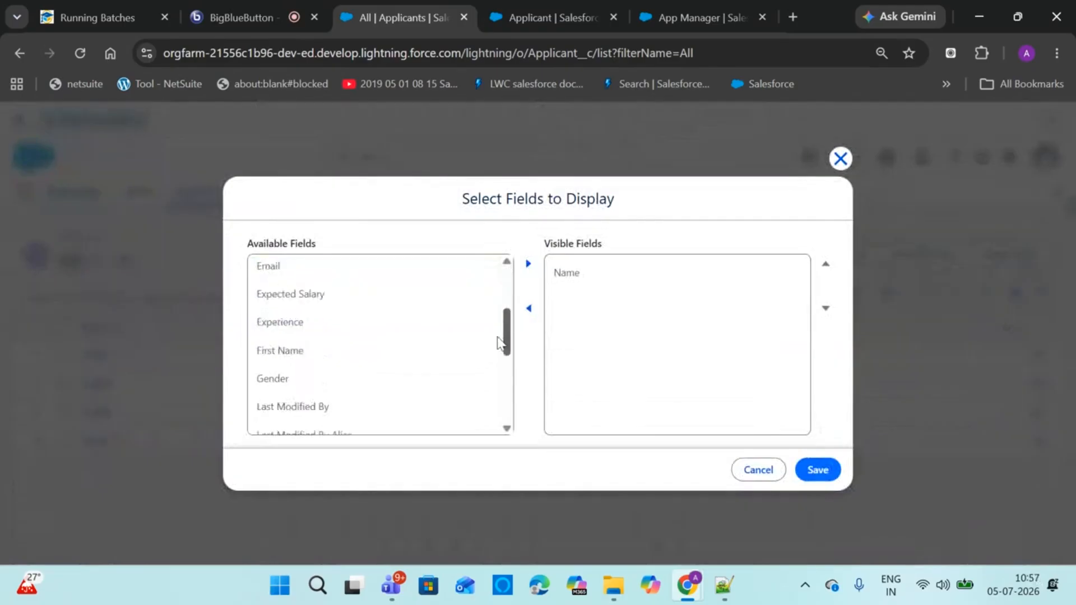
pyautogui.click(364, 347)
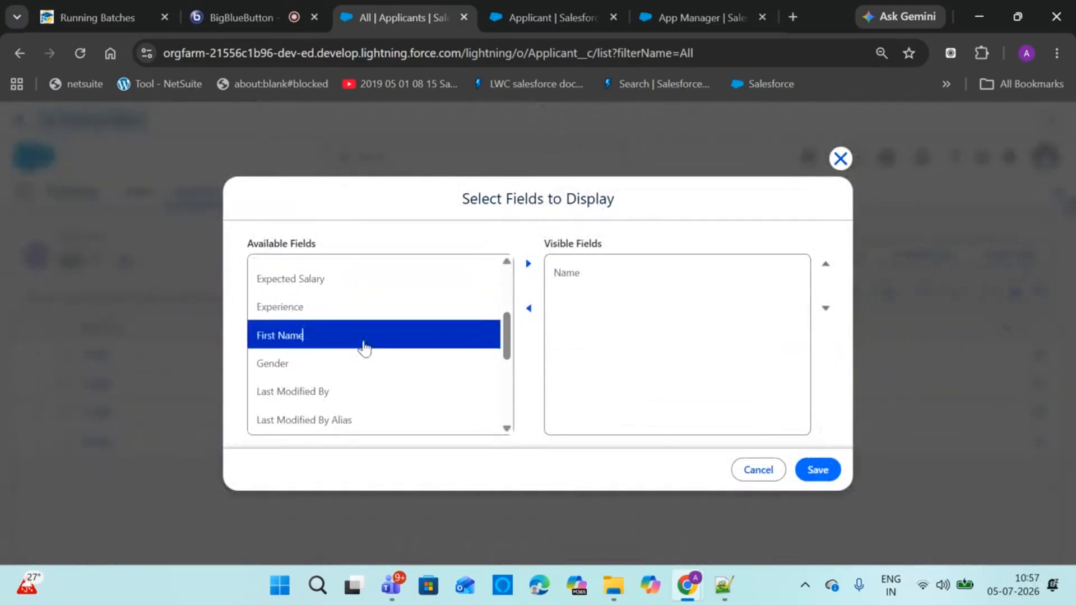
pyautogui.click(528, 263)
pyautogui.scroll(-2, 505, 358)
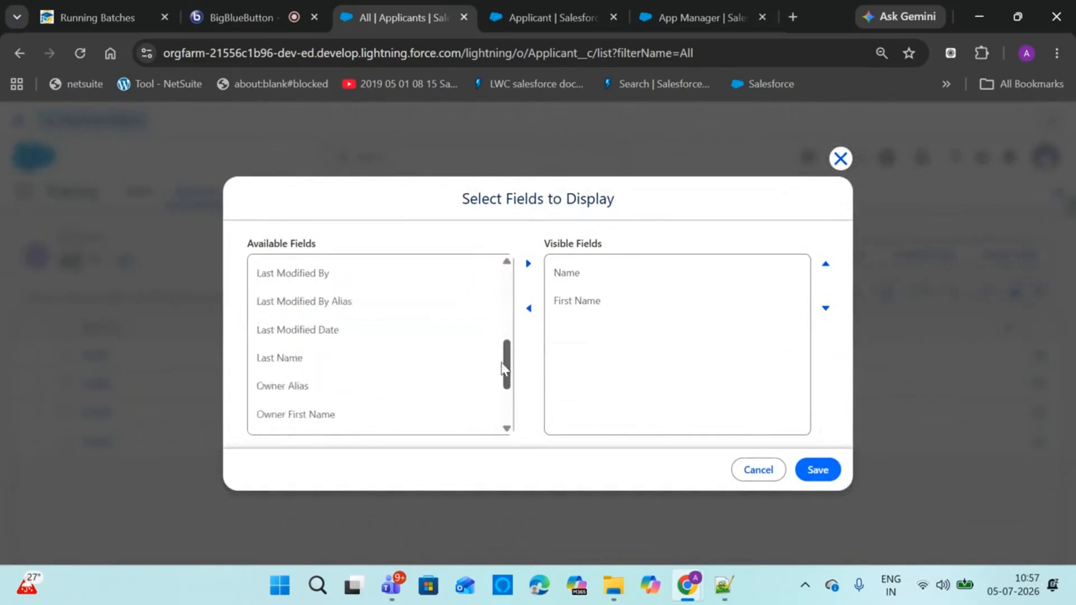
pyautogui.click(382, 349)
pyautogui.click(528, 264)
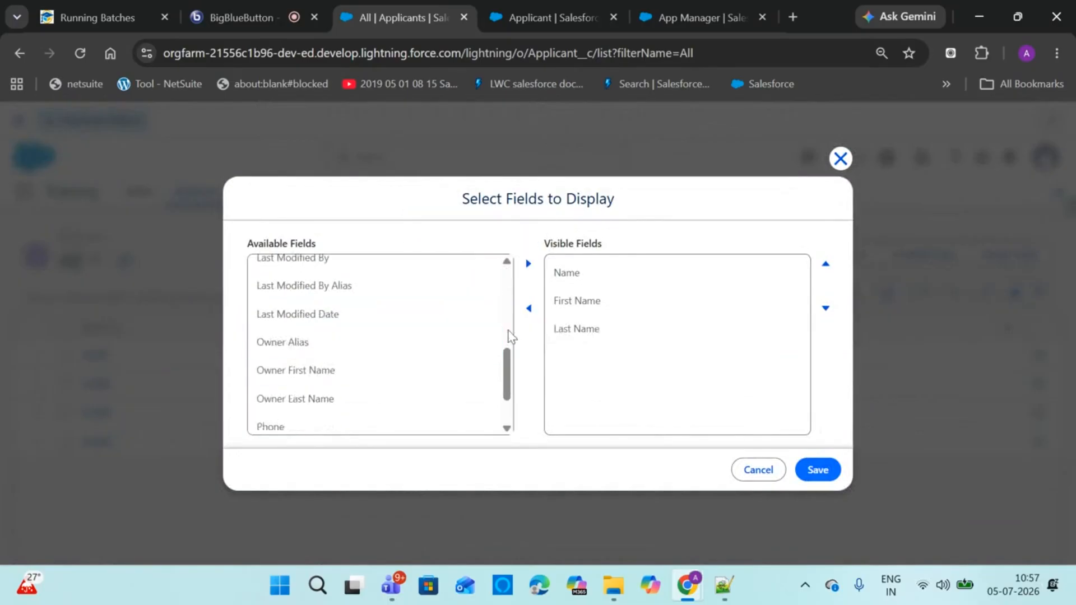
# Add Gender, Expected Salary and Experience to the visible fields
pyautogui.scroll(1, 505, 352)
pyautogui.scroll(2, 503, 352)
pyautogui.click(375, 391)
pyautogui.click(528, 264)
pyautogui.click(437, 333)
pyautogui.click(529, 263)
pyautogui.click(434, 333)
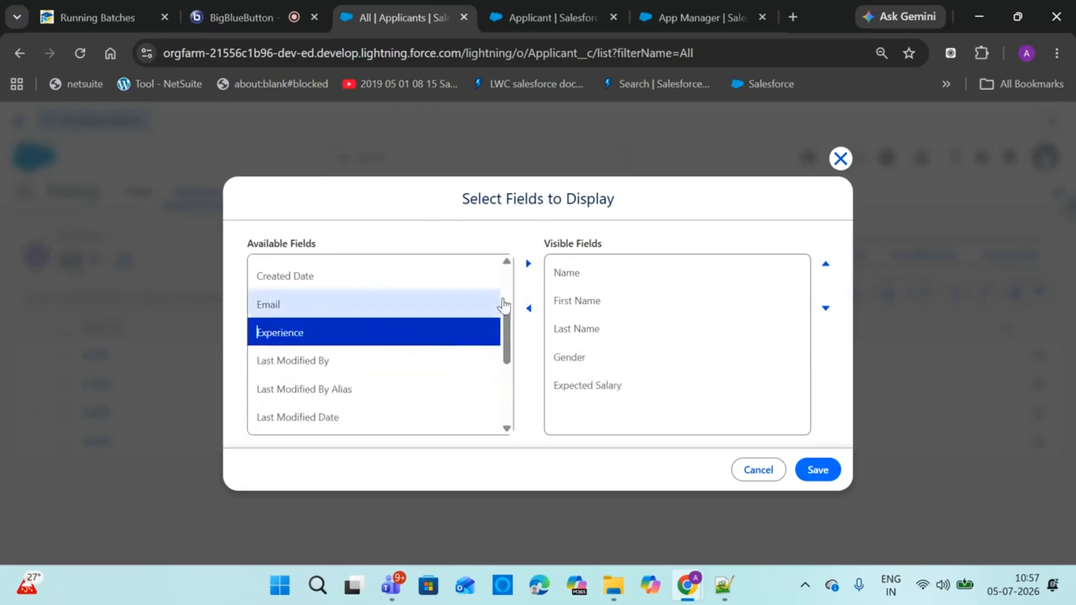
pyautogui.click(529, 264)
# Add Skills and Phone to the visible fields
pyautogui.scroll(-3, 507, 336)
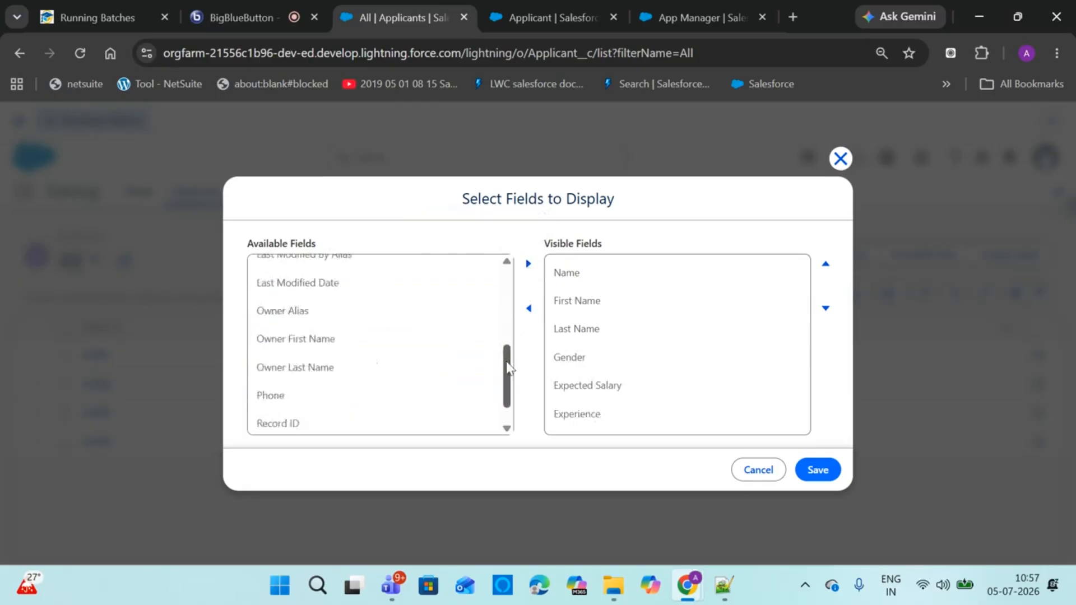
pyautogui.click(400, 424)
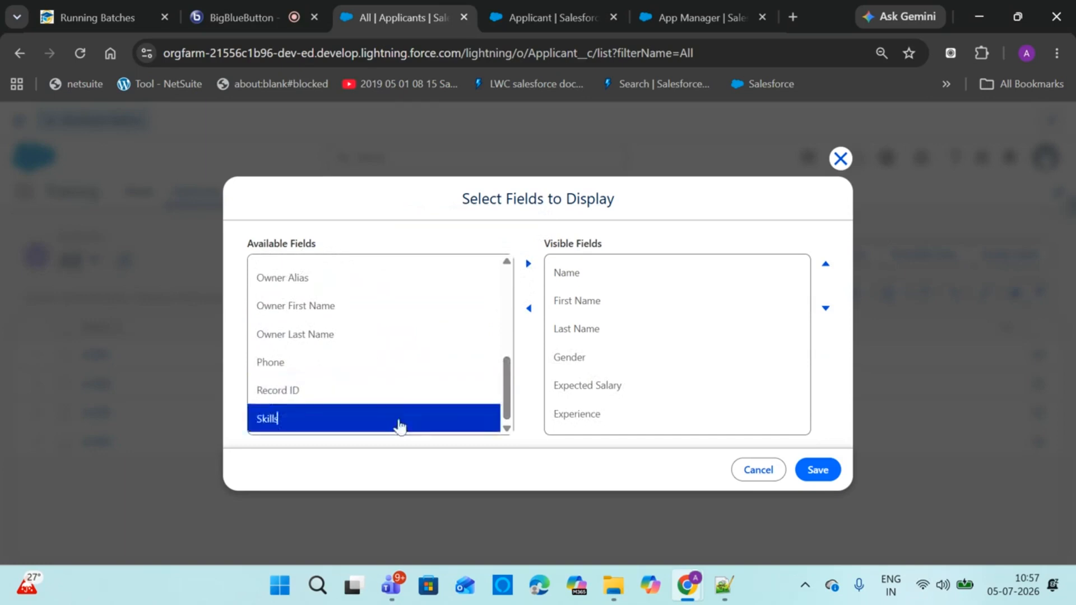
pyautogui.click(528, 264)
pyautogui.click(449, 387)
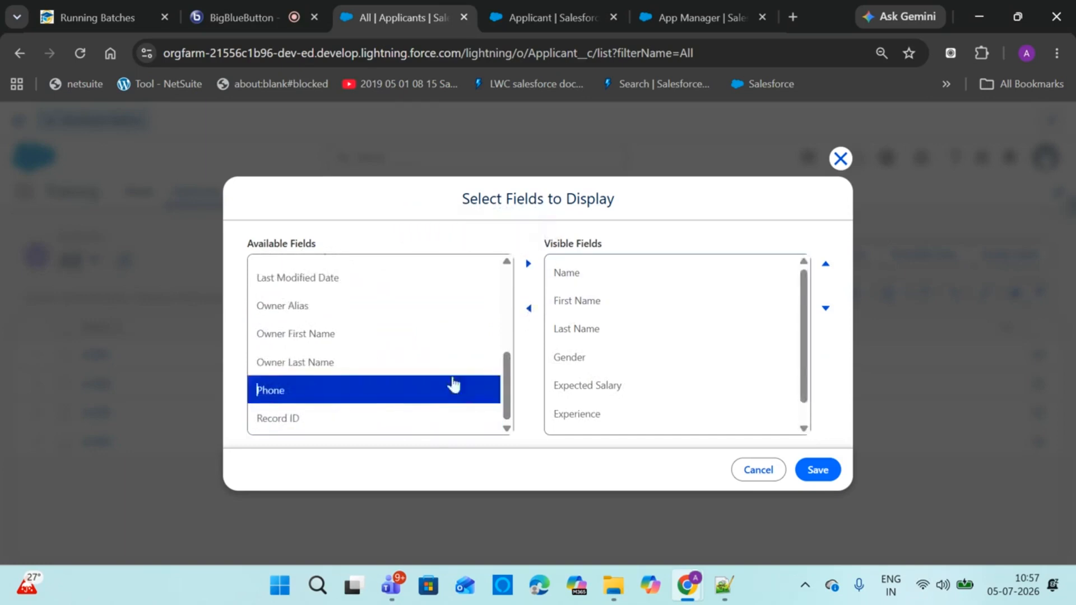
pyautogui.click(529, 264)
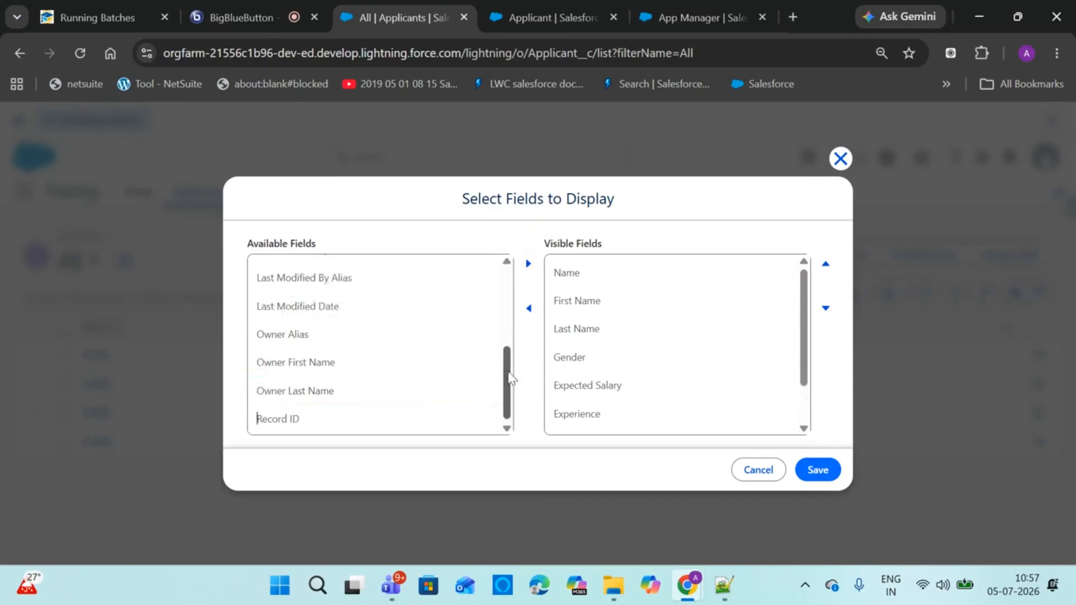
# Add Country, Age and Email to the visible fields and save the columns
pyautogui.scroll(10, 487, 308)
pyautogui.click(443, 292)
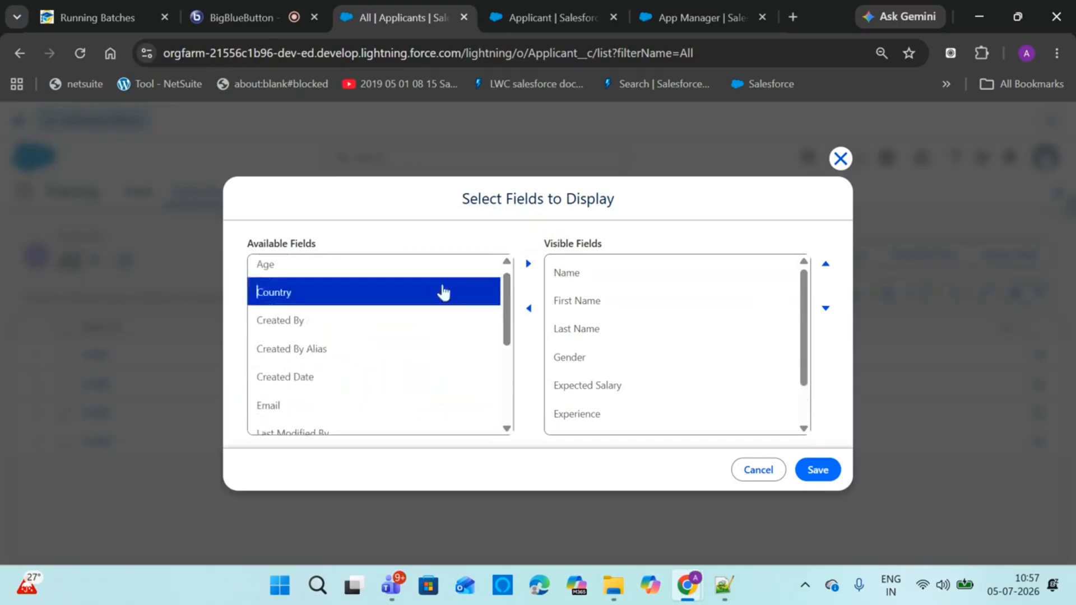
pyautogui.click(528, 267)
pyautogui.click(464, 288)
pyautogui.click(478, 270)
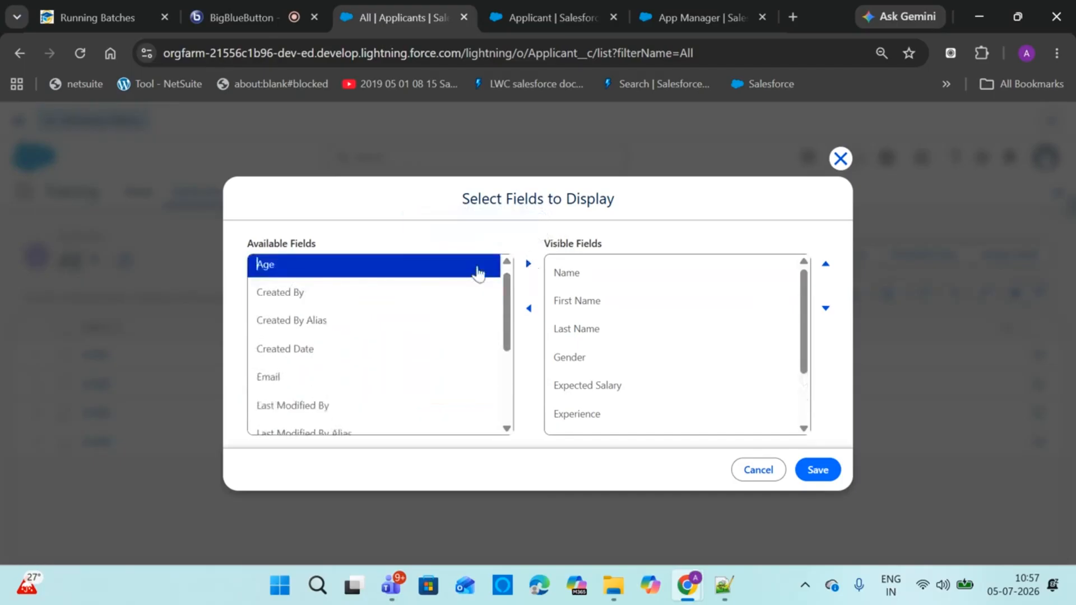
pyautogui.click(528, 264)
pyautogui.click(422, 361)
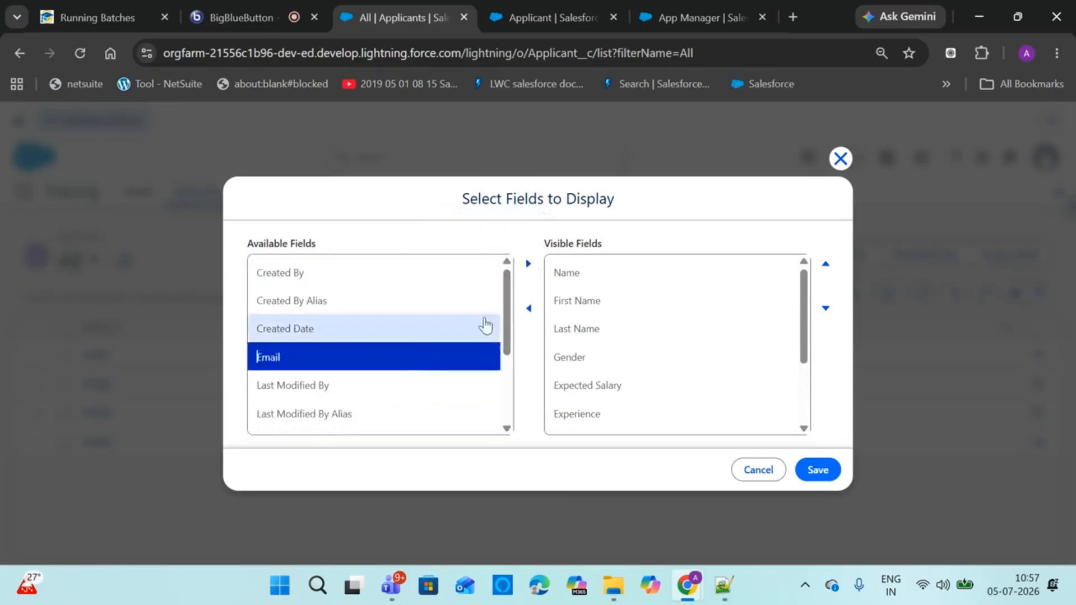
pyautogui.click(528, 263)
pyautogui.click(818, 470)
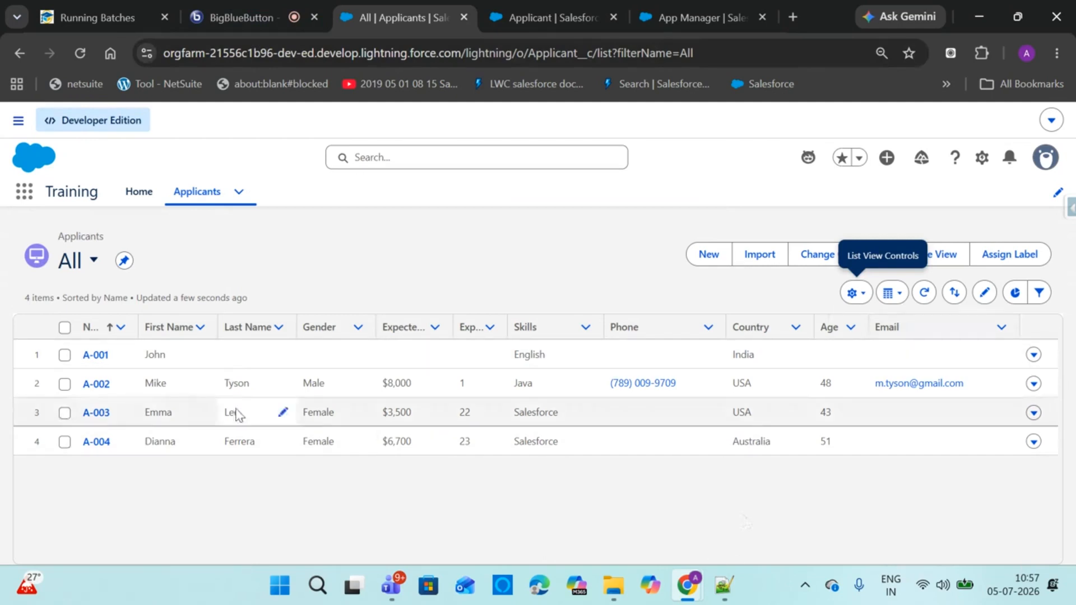
# Clear the Notepad++ notes and type the heading 'Create a new custom object' and 'Student'
pyautogui.click(725, 585)
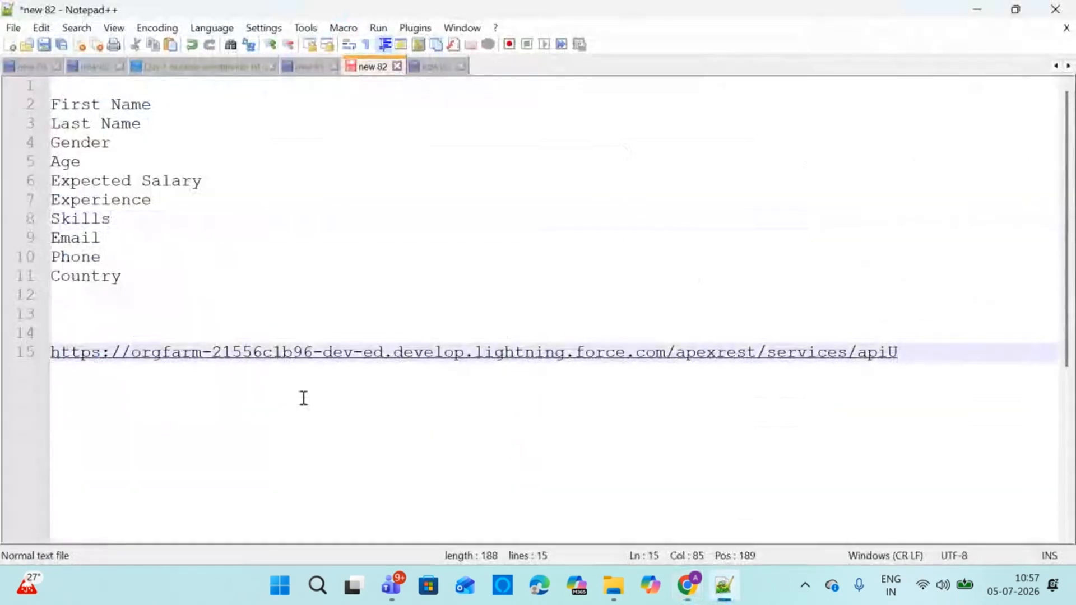
pyautogui.hotkey('ctrl', 'a')
pyautogui.press('BackSpace')
pyautogui.press('Return')
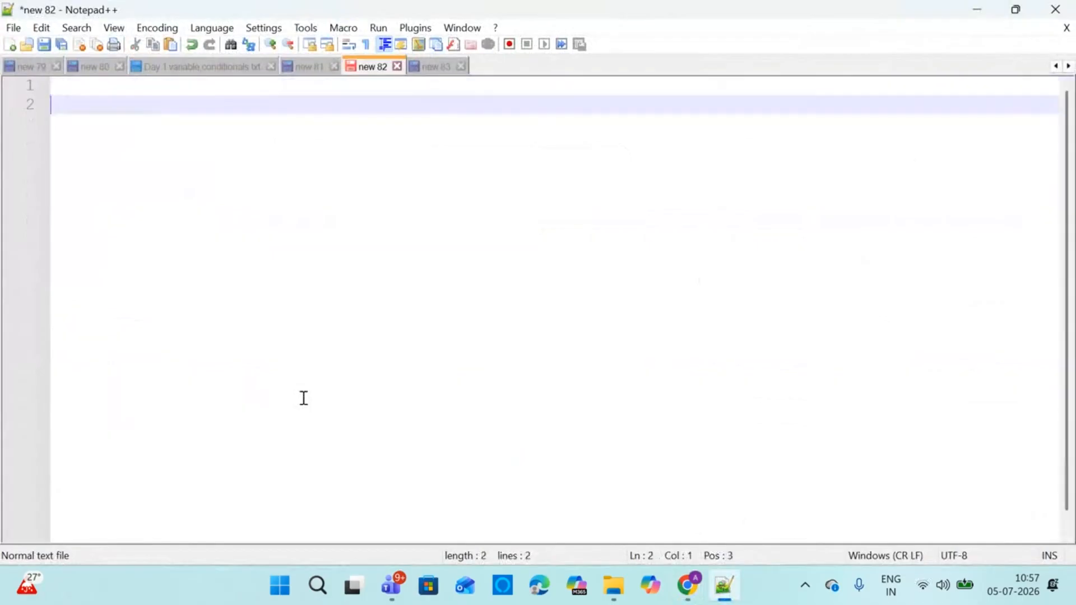
pyautogui.write('Create')
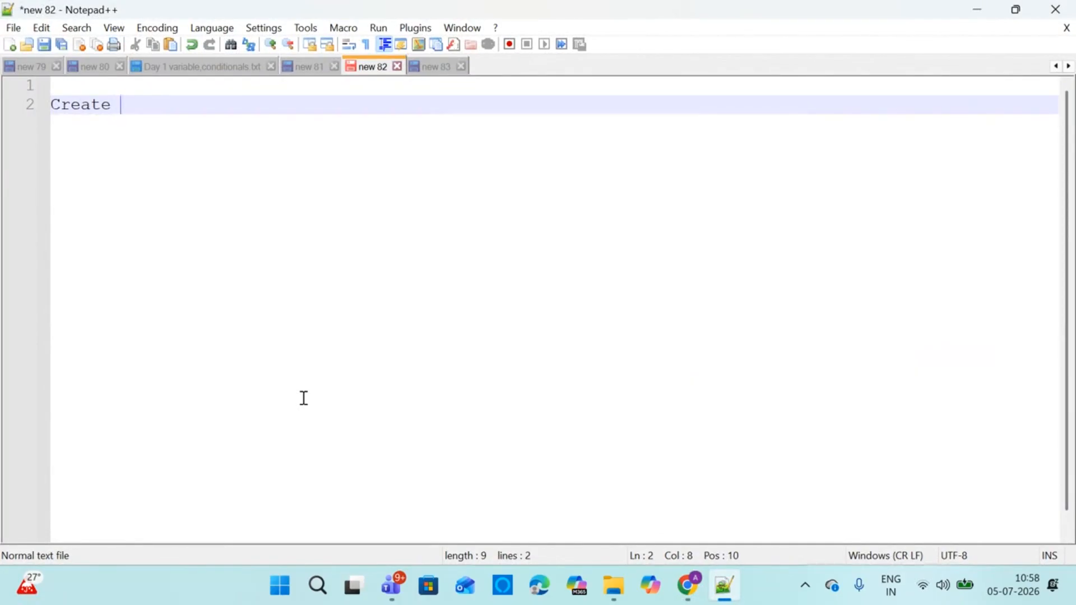
pyautogui.write('a new custom object')
pyautogui.press('Return')
pyautogui.write('Student')
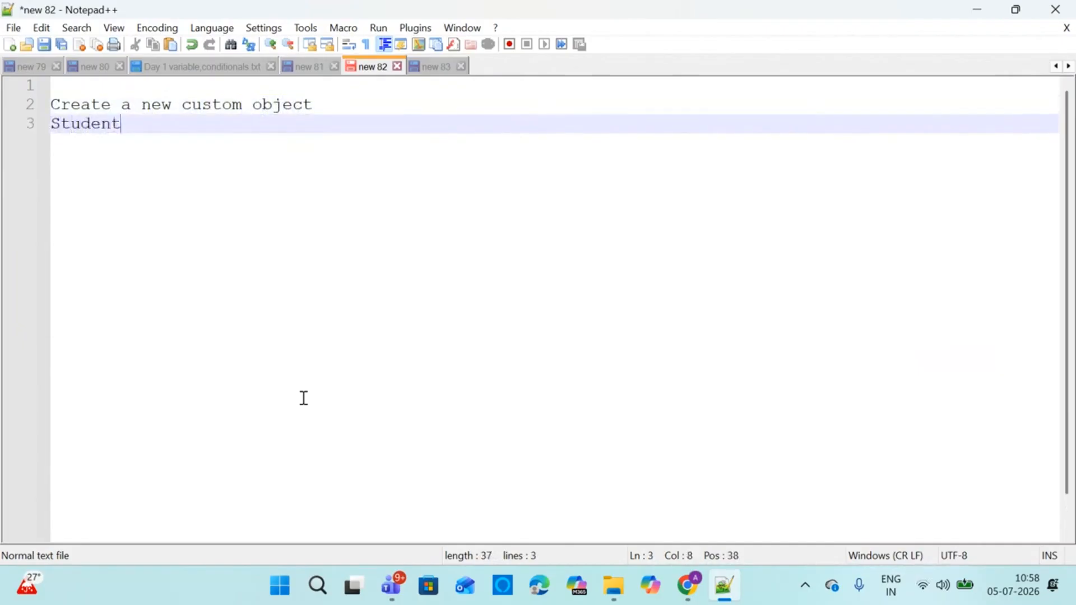
pyautogui.press('Return')
pyautogui.press('Return')
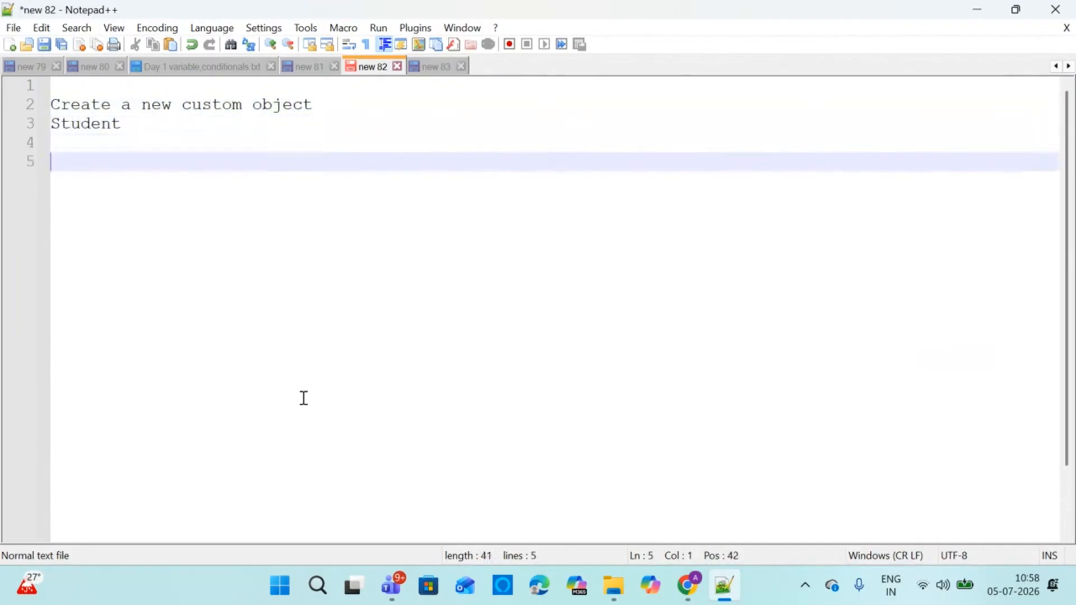
# List the fields Name, Gender (Picklist), Marks, Subject, Country, Email, Phone and Mentor Teacher Email
pyautogui.write('Name')
pyautogui.press('Return')
pyautogui.write('Gen')
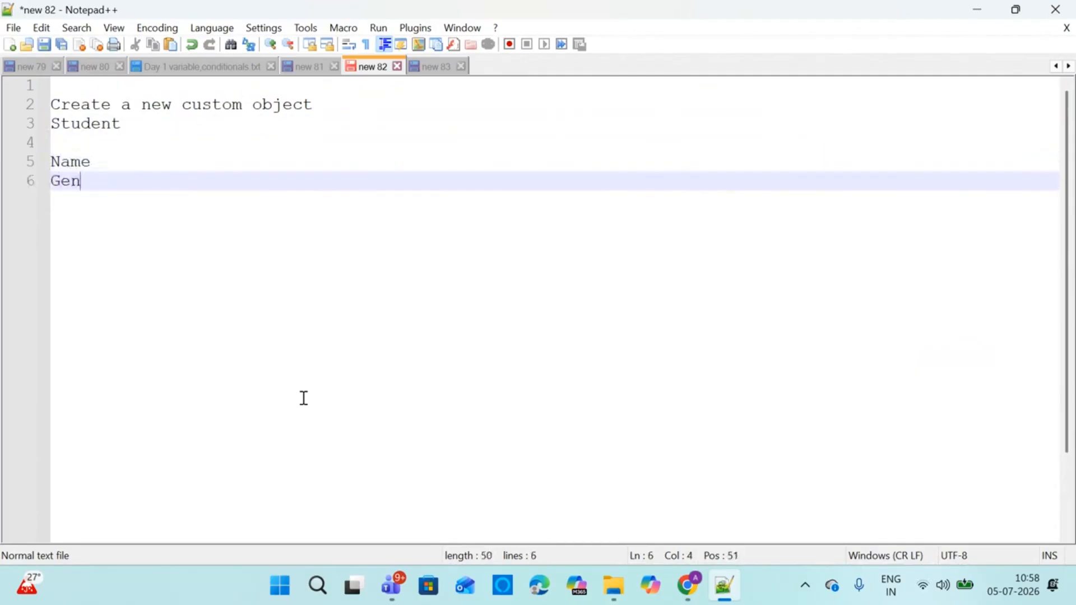
pyautogui.write('der (Picklis')
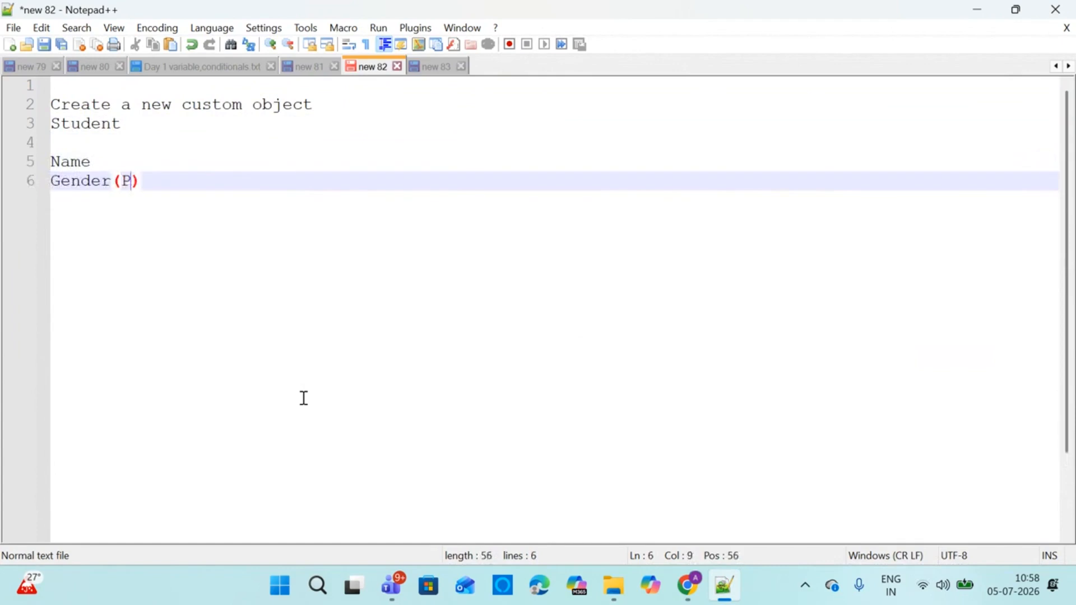
pyautogui.write('t')
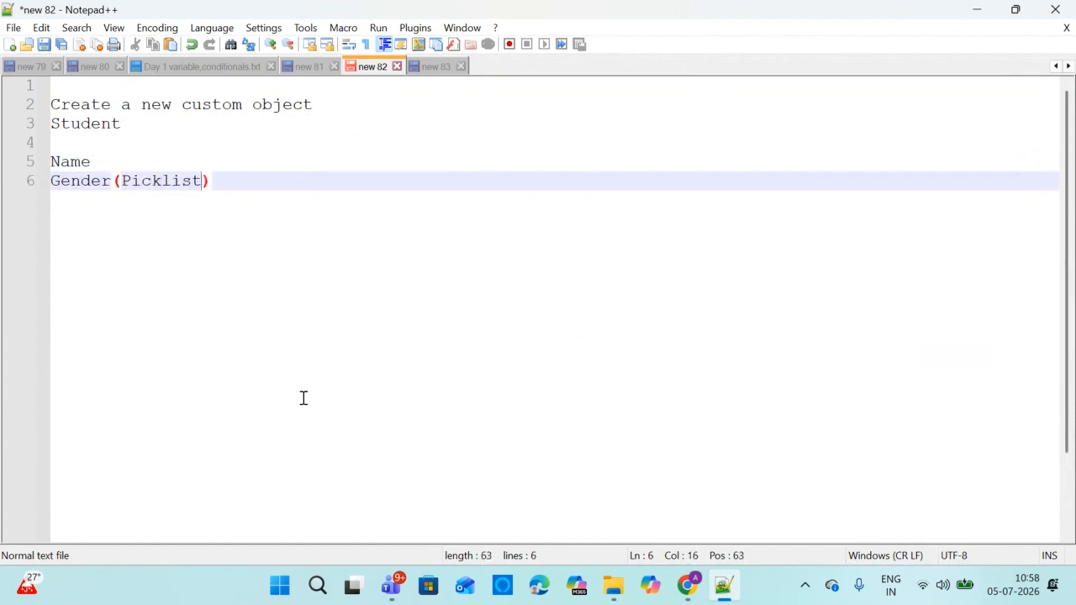
pyautogui.press('Return')
pyautogui.write('Marks')
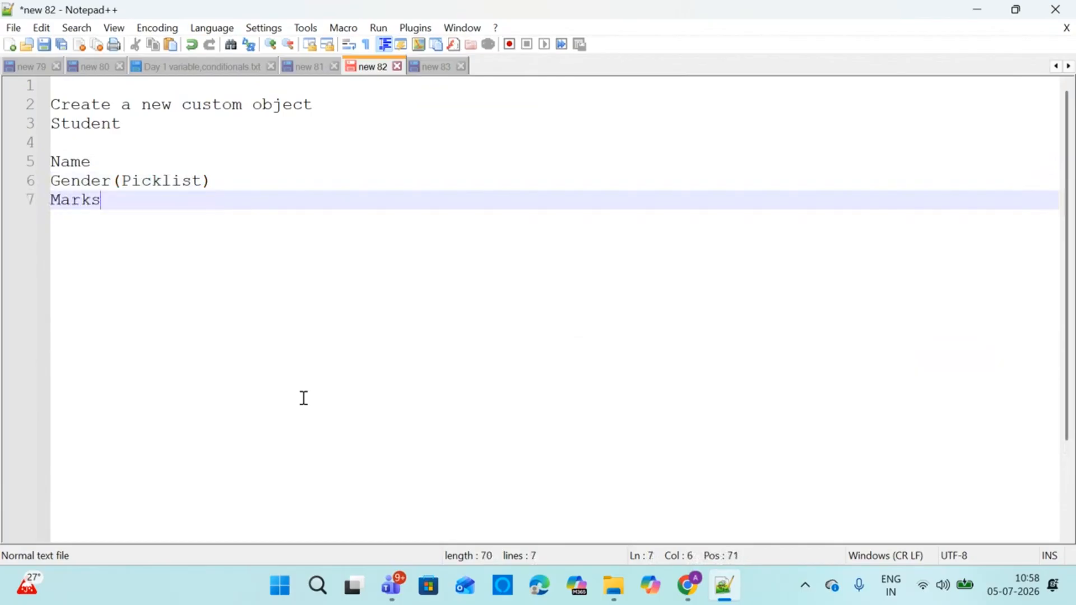
pyautogui.press('Return')
pyautogui.write('Subject')
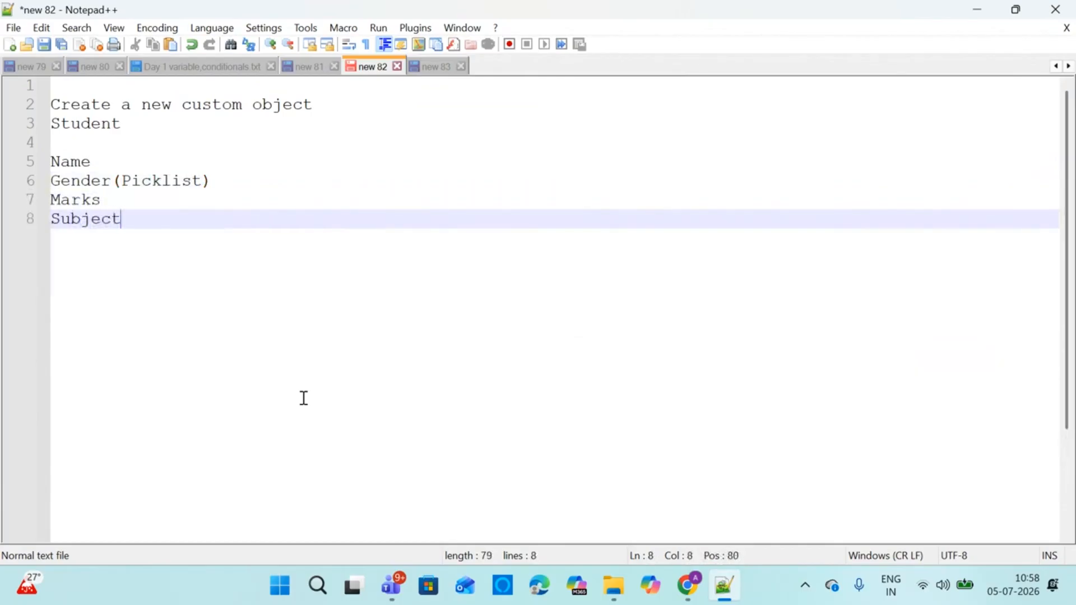
pyautogui.press('Return')
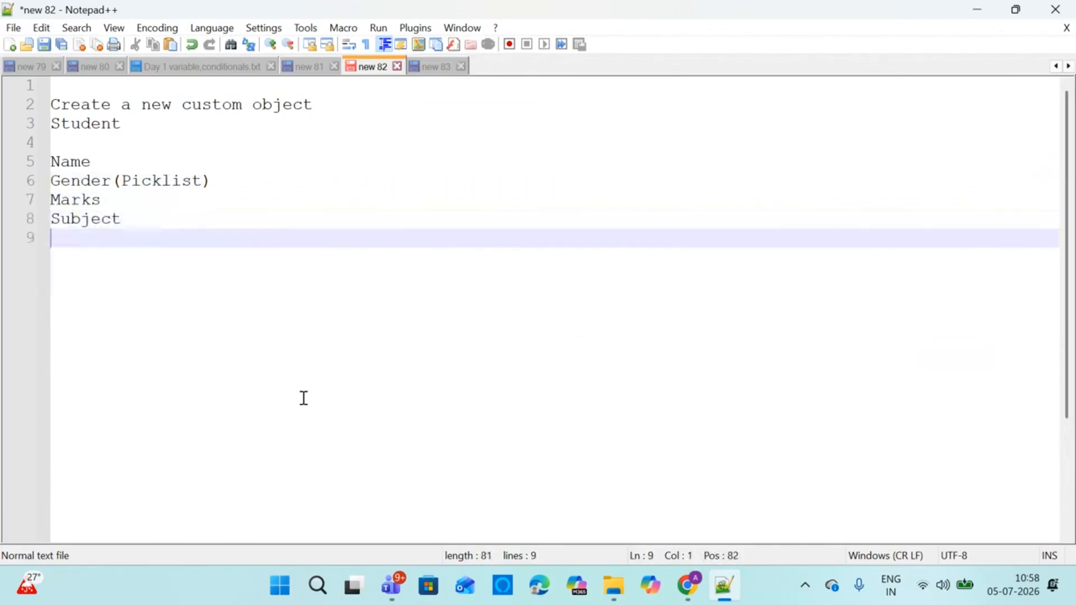
pyautogui.write('Country')
pyautogui.press('Return')
pyautogui.write('Email')
pyautogui.press('Return')
pyautogui.write('Phone')
pyautogui.press('Return')
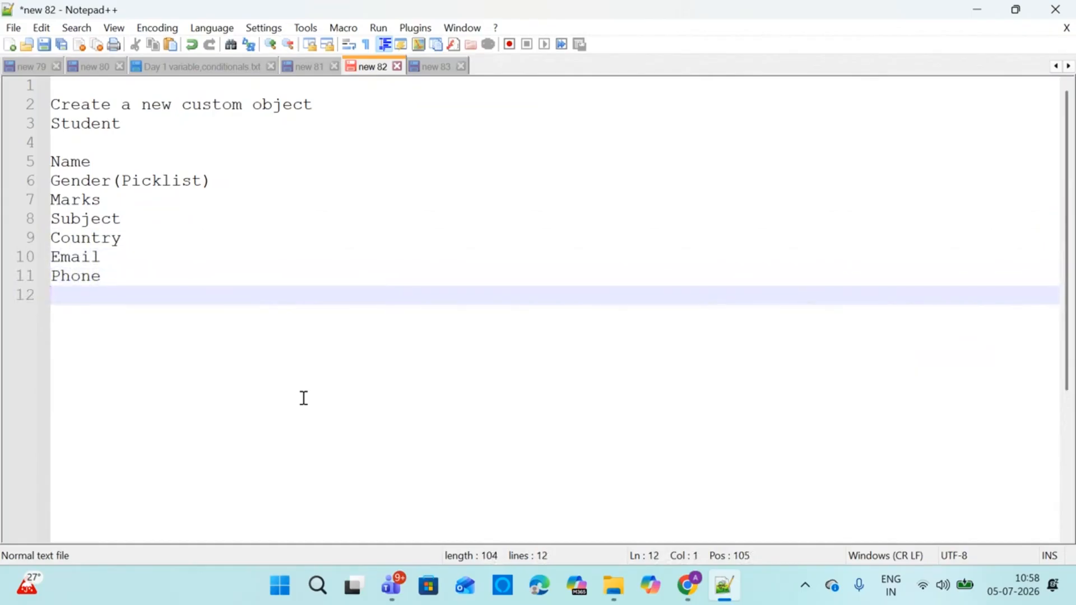
pyautogui.write('Mentor ')
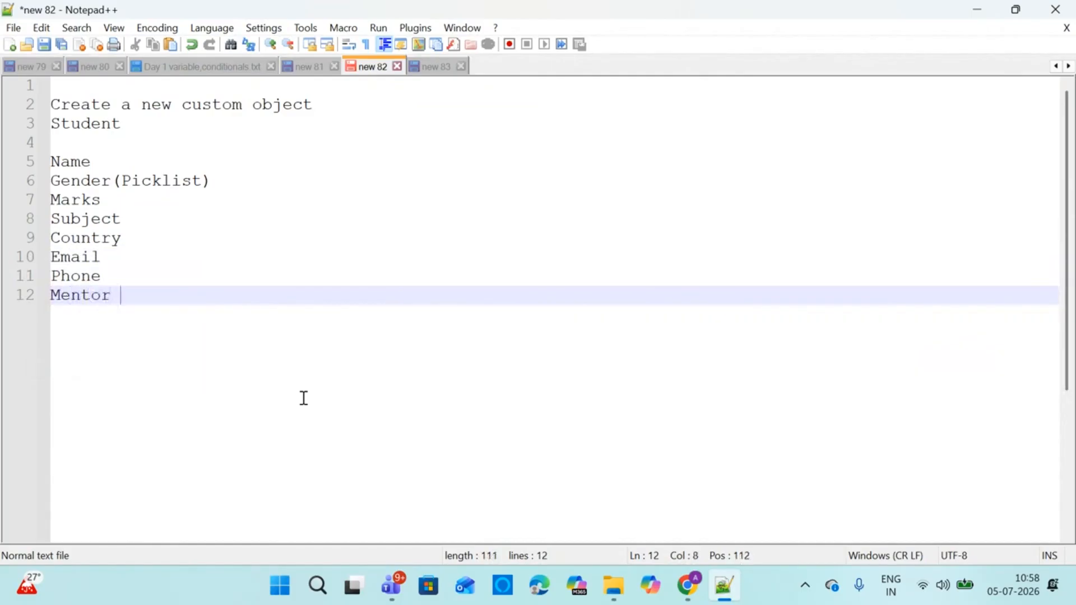
pyautogui.write('Teacher Email')
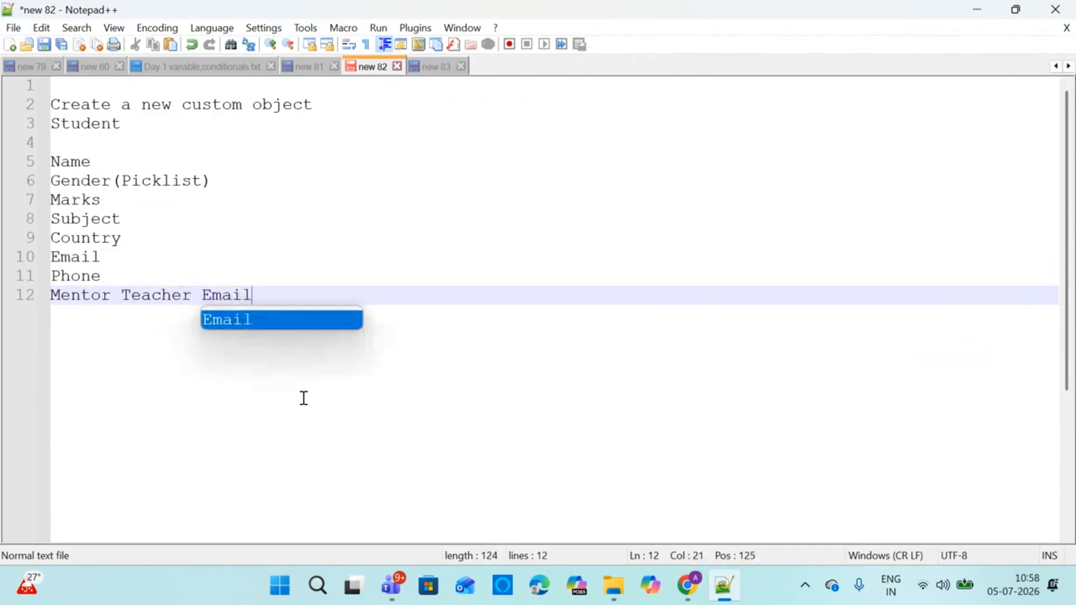
# Add field types: Marks (Number), Subject (Picklist) and Country (Picklist)
pyautogui.click(188, 204)
pyautogui.write('()Number')
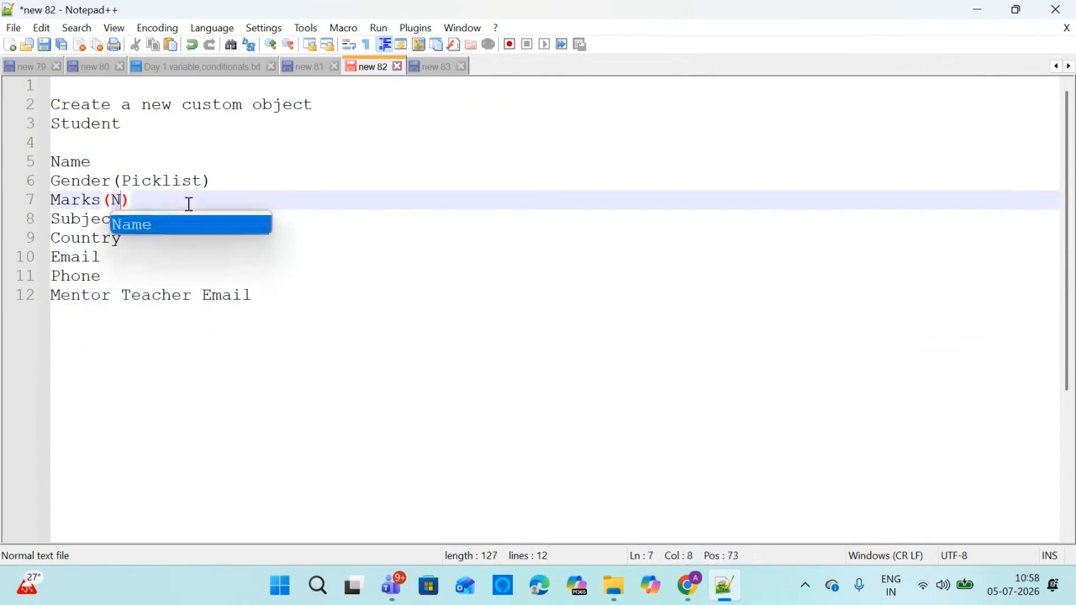
pyautogui.press('Down')
pyautogui.write('(Pi')
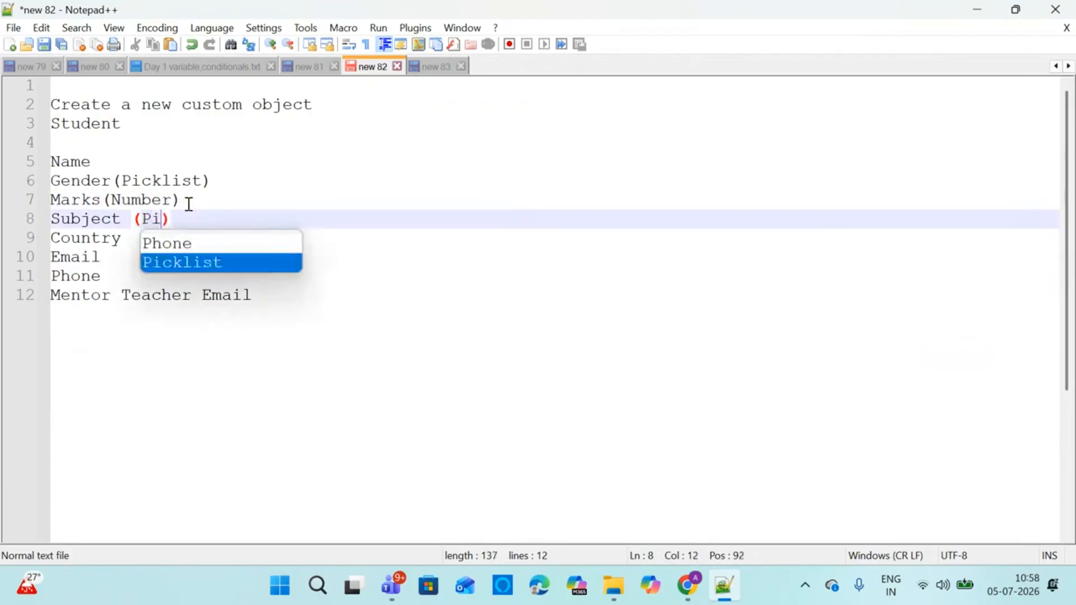
pyautogui.press('Return')
pyautogui.press('Down')
pyautogui.write('()')
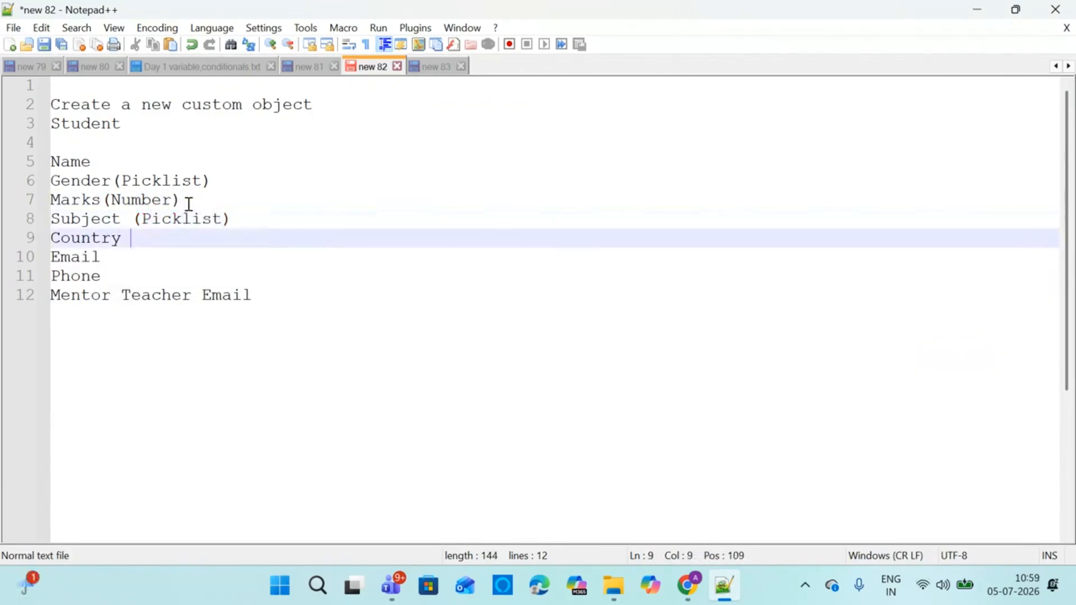
pyautogui.press('Left')
pyautogui.write('P')
pyautogui.press('Down')
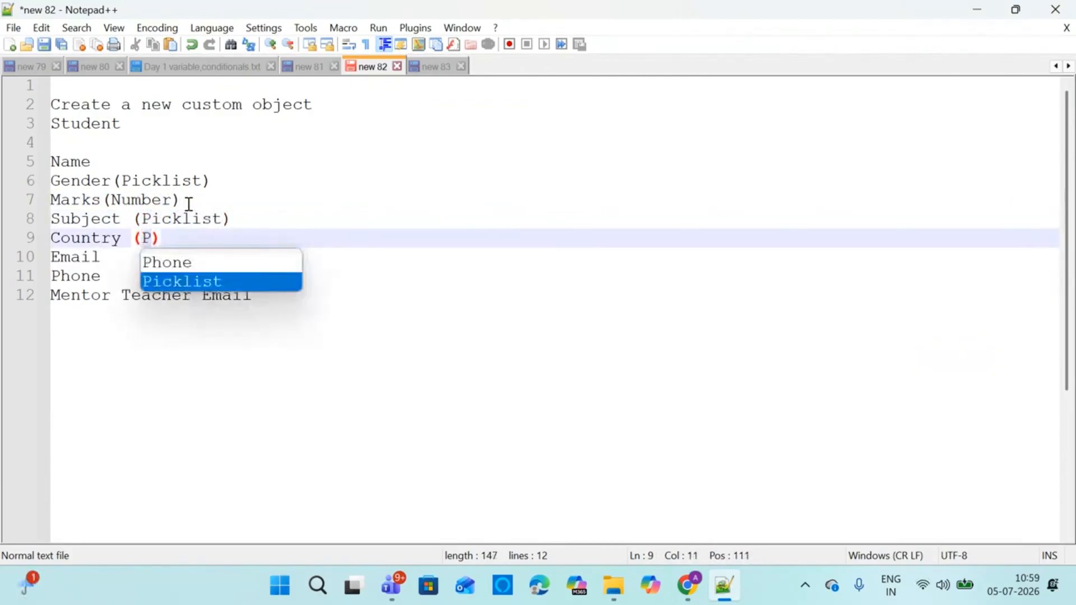
pyautogui.press('Return')
# Add types Email (Email), Phone (Phone) and Mentor Teacher Email (Email), then blank lines below
pyautogui.press('Down')
pyautogui.write('()')
pyautogui.press('Left')
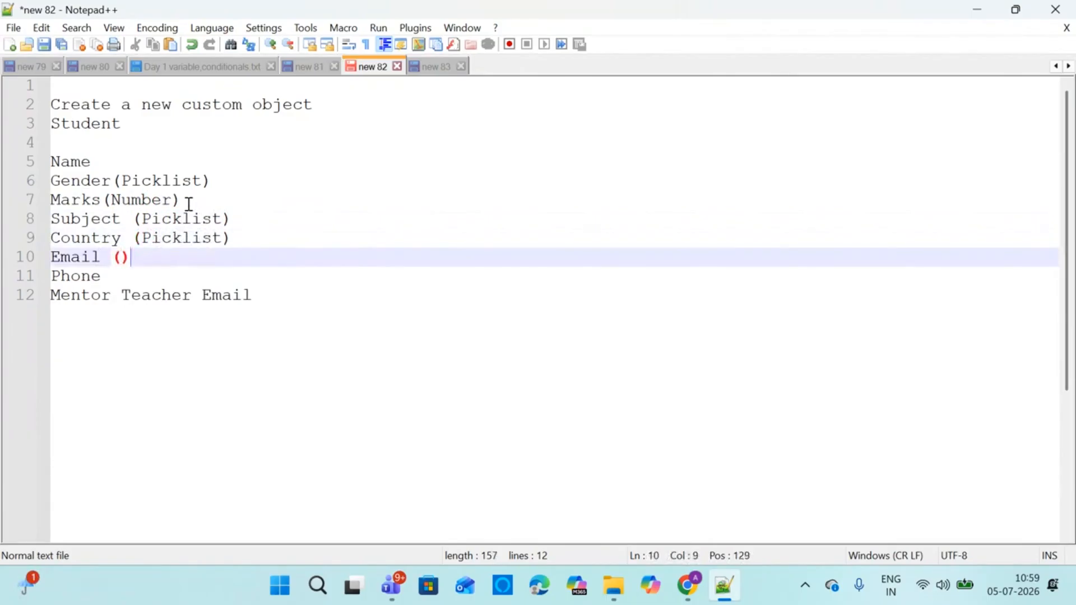
pyautogui.write('E')
pyautogui.press('Return')
pyautogui.press('Down')
pyautogui.write('()')
pyautogui.press('Left')
pyautogui.write('P')
pyautogui.press('Return')
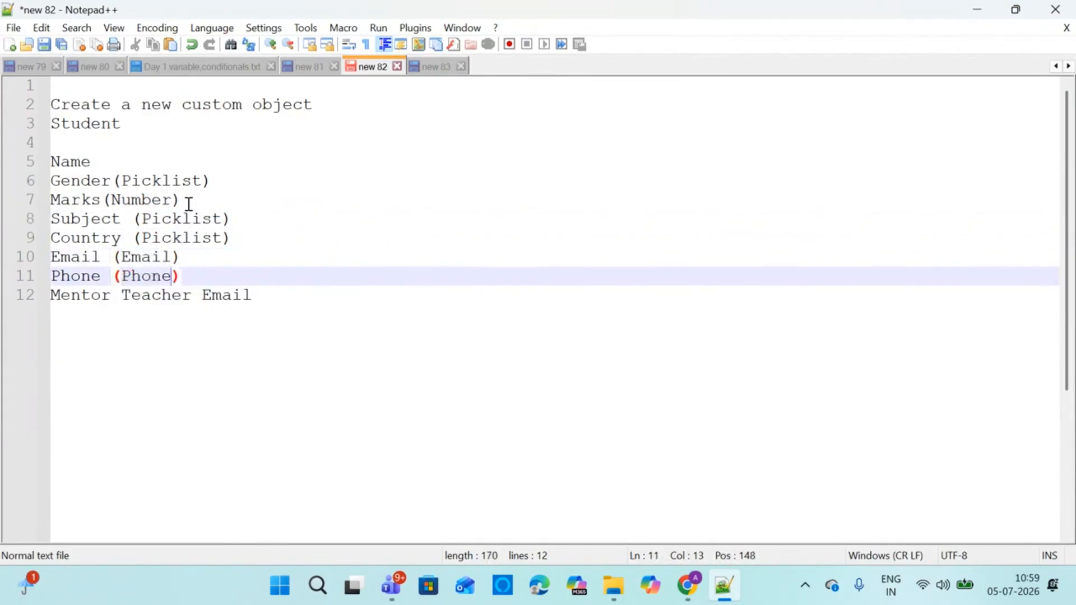
pyautogui.click(274, 294)
pyautogui.write('(E)')
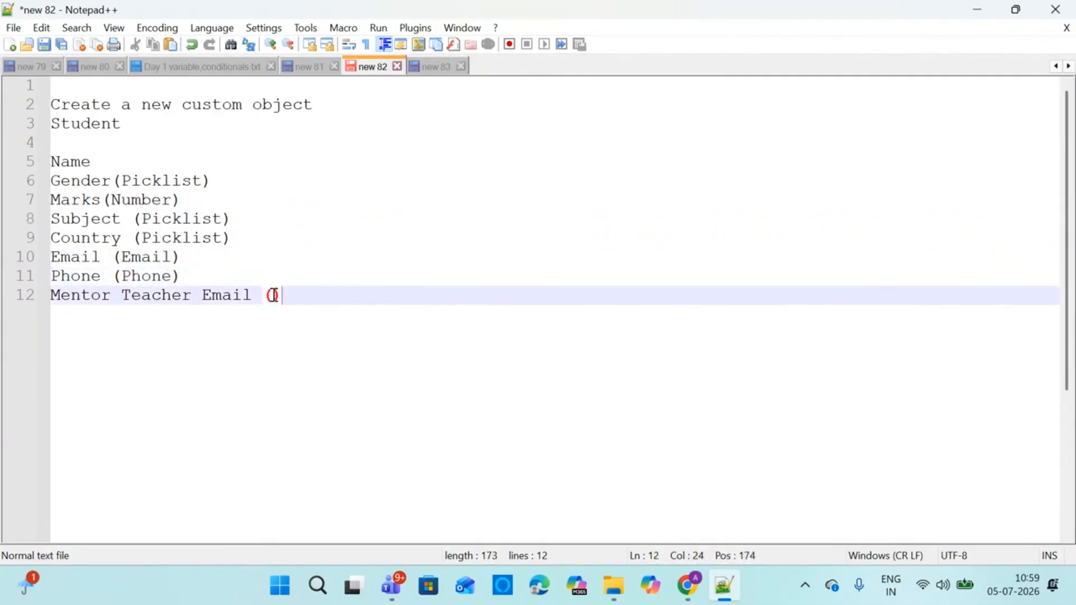
pyautogui.press('Left')
pyautogui.write('E')
pyautogui.press('Return')
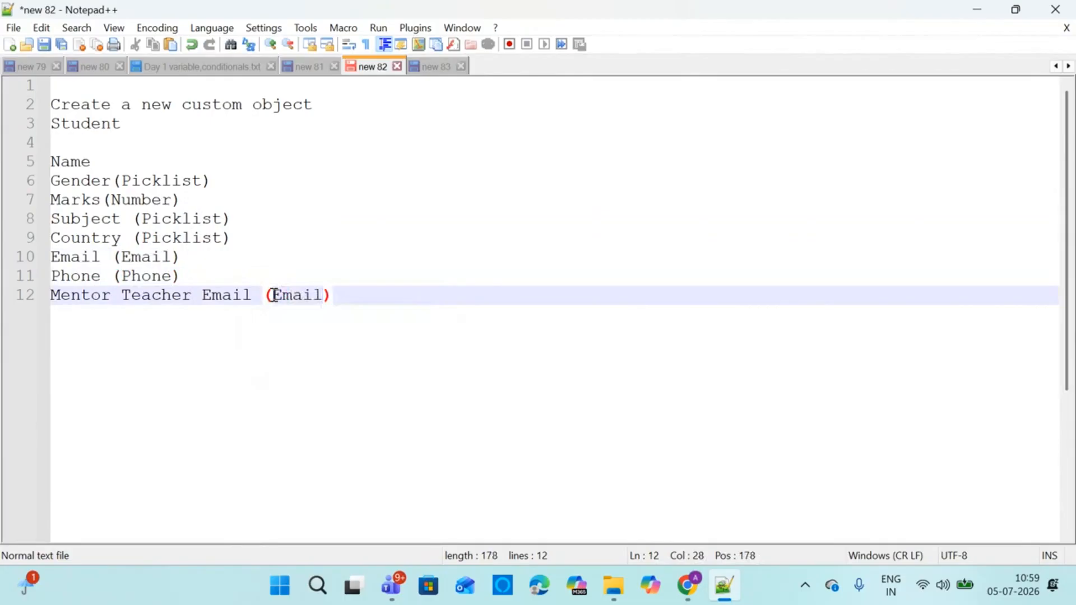
pyautogui.click(603, 313)
pyautogui.press('Return')
pyautogui.press('Return')
pyautogui.press('Return')
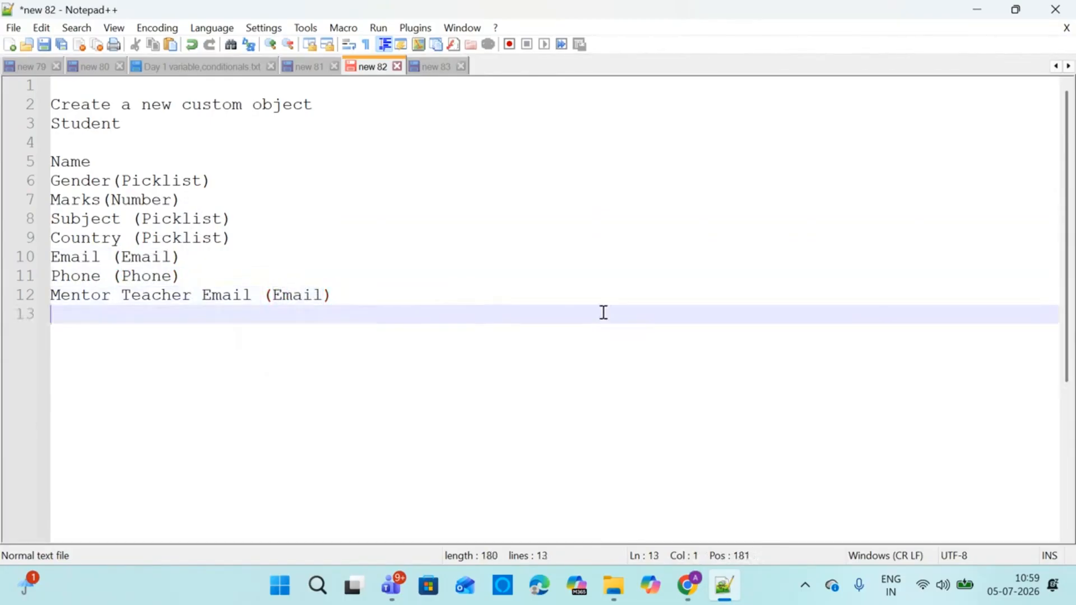
# Type the 'List Views' heading in the notes
pyautogui.write('Lis')
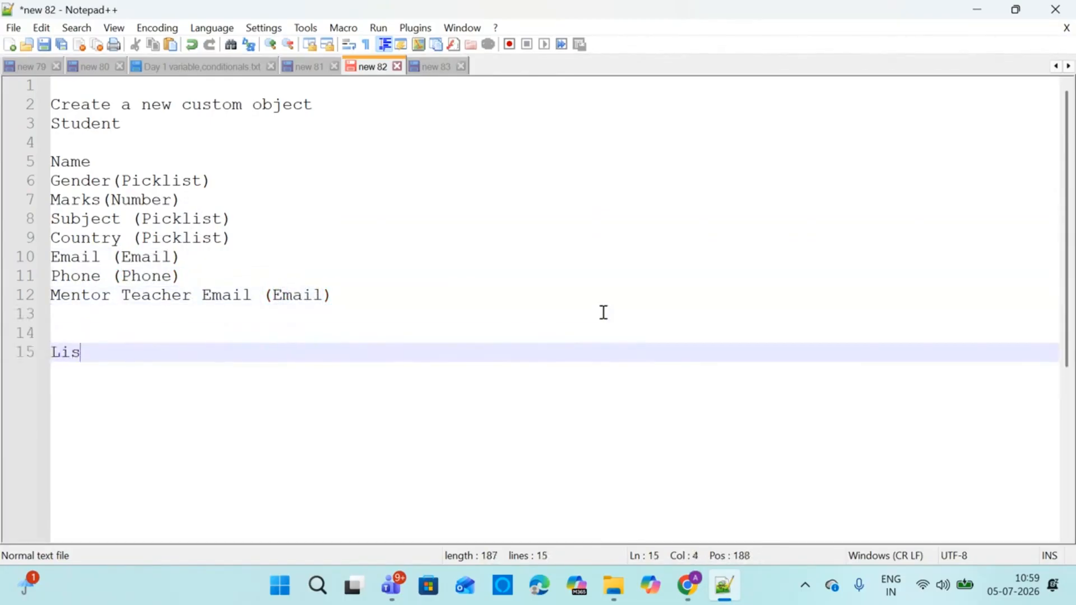
pyautogui.write('t Vise')
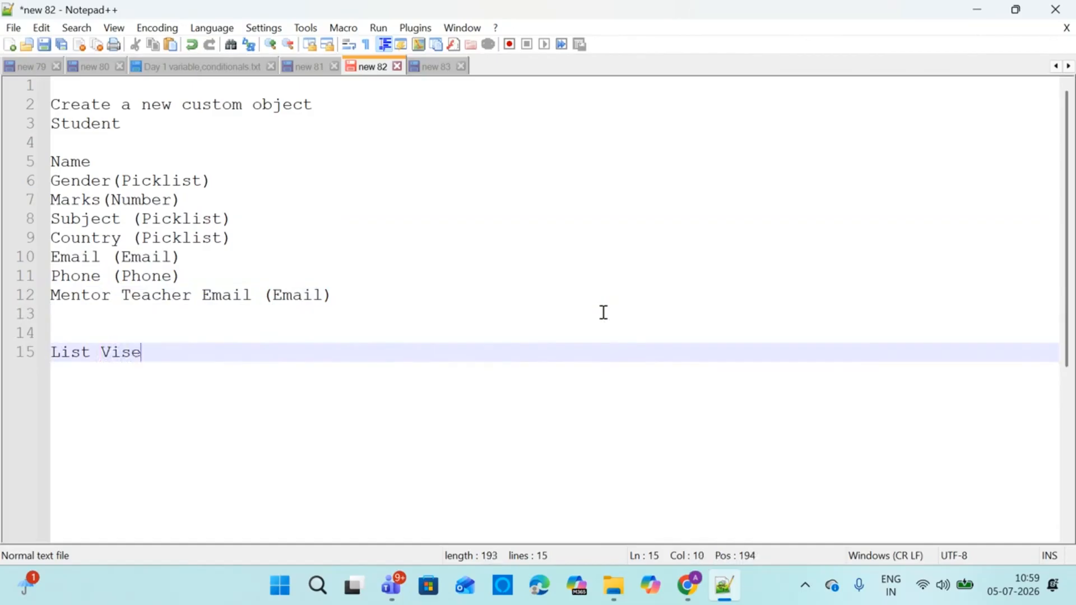
pyautogui.press('BackSpace')
pyautogui.press('BackSpace')
pyautogui.write('ews')
pyautogui.press('Return')
pyautogui.press('Return')
# Type the task 'Create a list view to show only India Students'
pyautogui.write('Ct')
pyautogui.press('BackSpace')
pyautogui.write('reta a')
pyautogui.press('BackSpace')
pyautogui.press('BackSpace')
pyautogui.press('BackSpace')
pyautogui.press('BackSpace')
pyautogui.write('ate a list')
pyautogui.write('ew ')
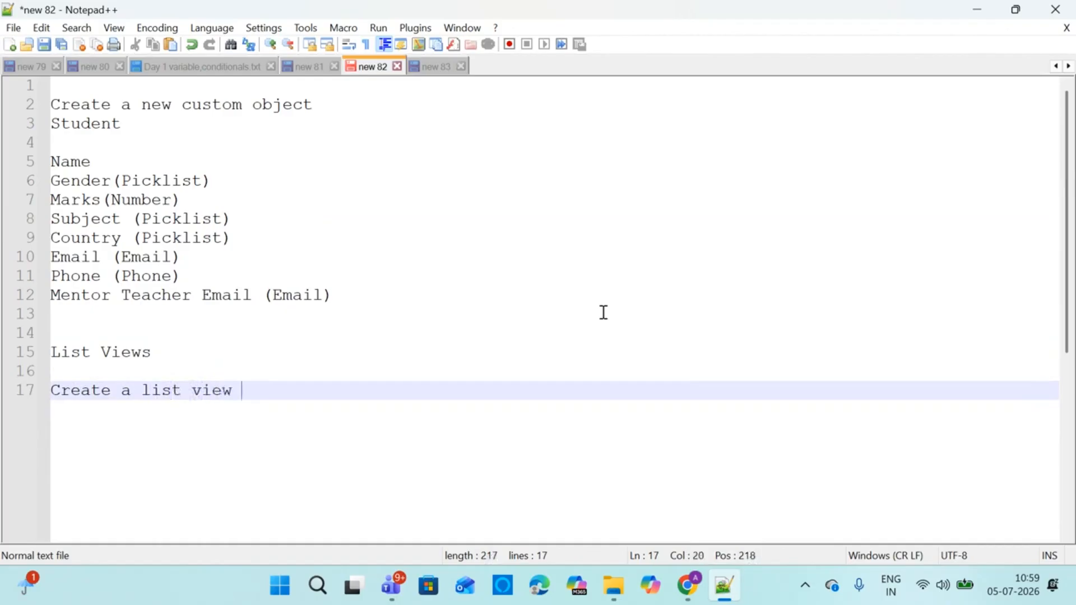
pyautogui.write('t')
pyautogui.write('o show onu')
pyautogui.press('BackSpace')
pyautogui.write('ly INd')
pyautogui.press('BackSpace')
pyautogui.press('BackSpace')
pyautogui.write('nd')
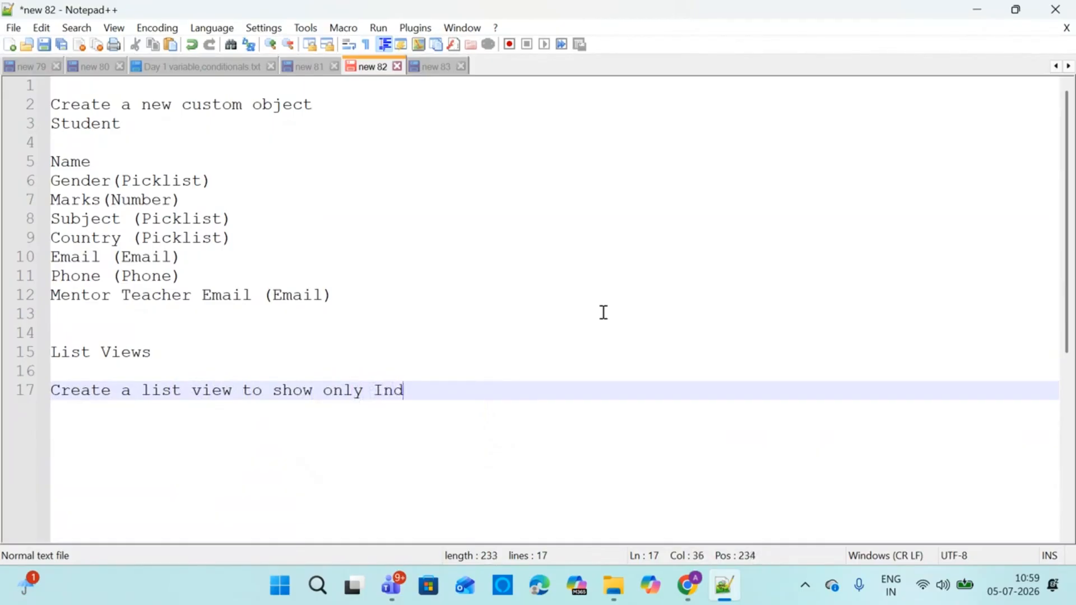
pyautogui.write('ia Studens')
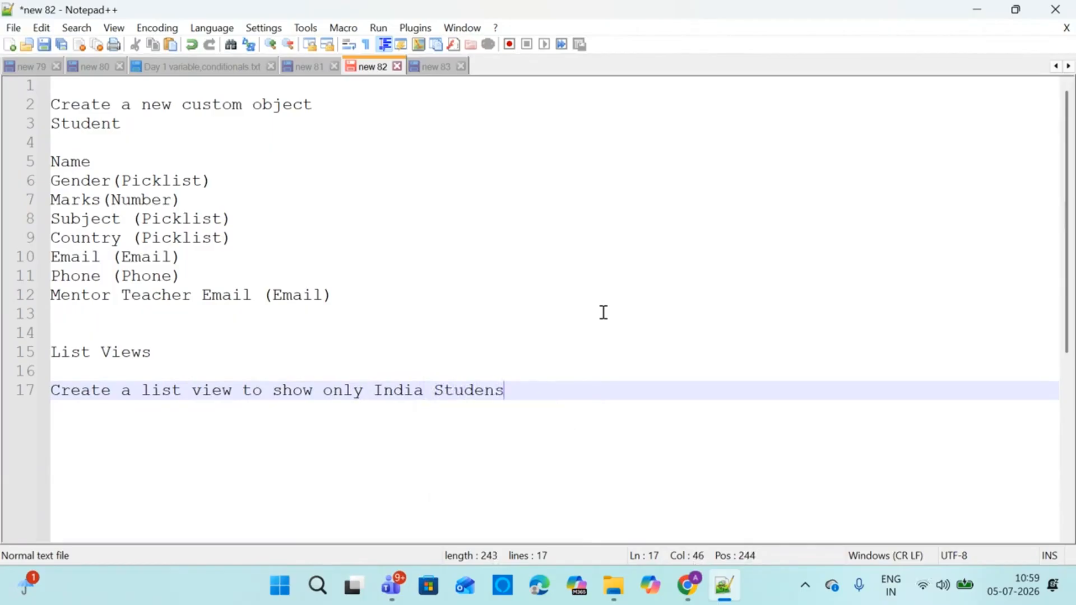
pyautogui.press('BackSpace')
pyautogui.write('ts')
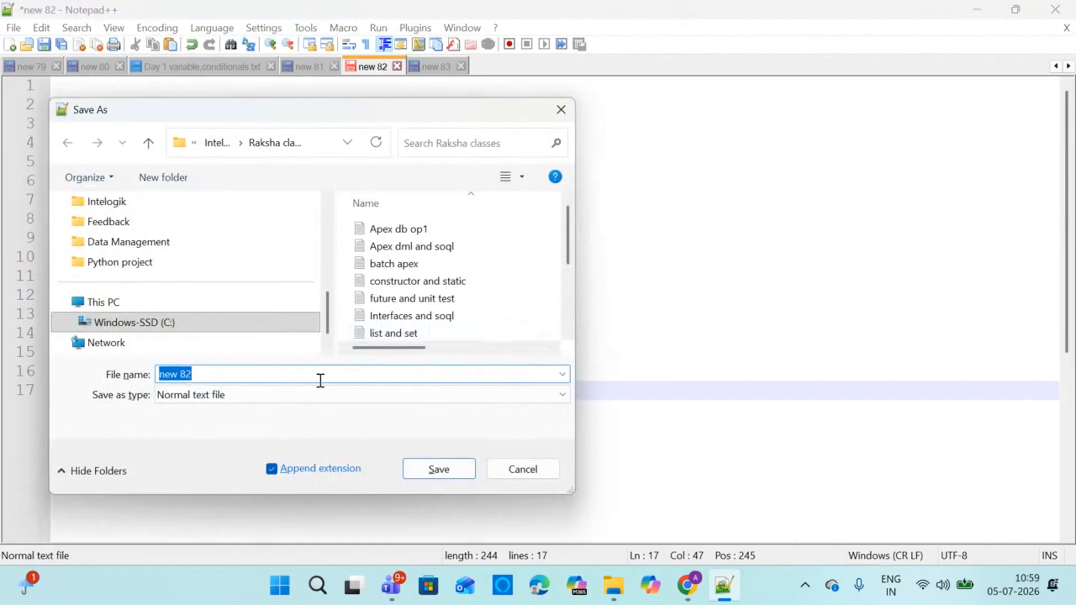
# Name the notes file 'Object and List view assignment', fixing the misspelled ending
pyautogui.write('Object and ')
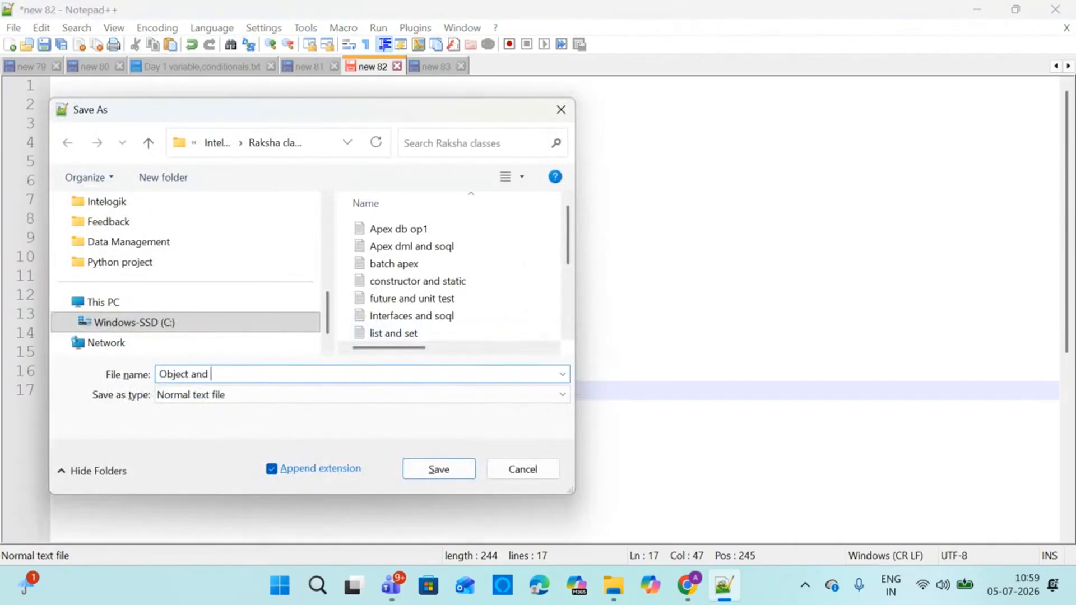
pyautogui.write('List view assignment')
pyautogui.press('BackSpace')
pyautogui.press('BackSpace')
pyautogui.press('BackSpace')
pyautogui.press('BackSpace')
pyautogui.write('e')
pyautogui.press('BackSpace')
pyautogui.write('mnet')
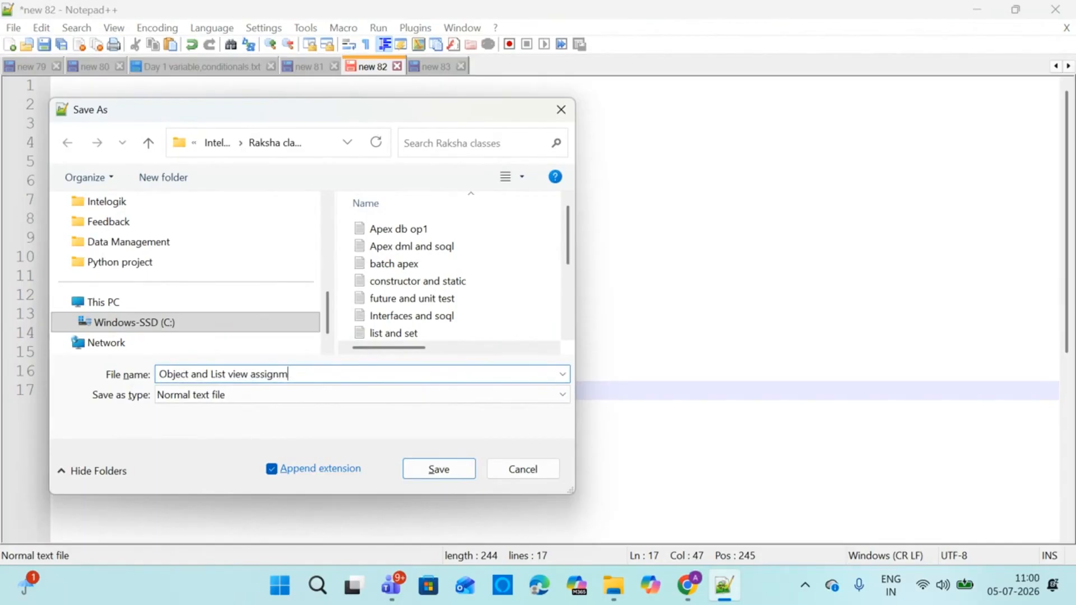
pyautogui.press('BackSpace')
pyautogui.press('BackSpace')
pyautogui.press('BackSpace')
pyautogui.press('BackSpace')
pyautogui.write('ment')
# Save the file into the Chroma folder on drive C
pyautogui.click(149, 325)
pyautogui.click(399, 286)
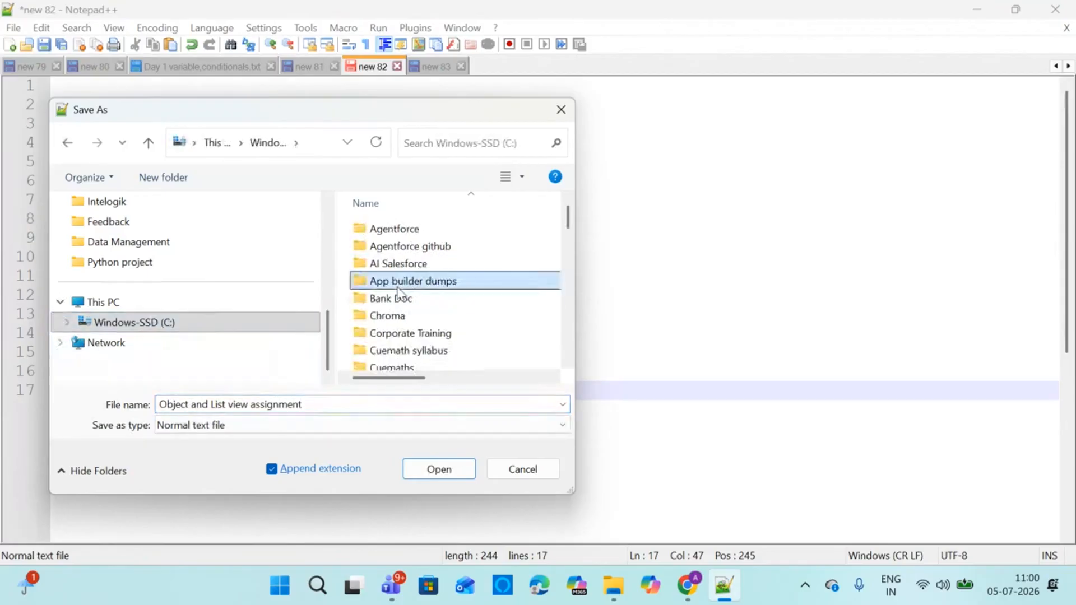
pyautogui.click(392, 316)
pyautogui.click(439, 469)
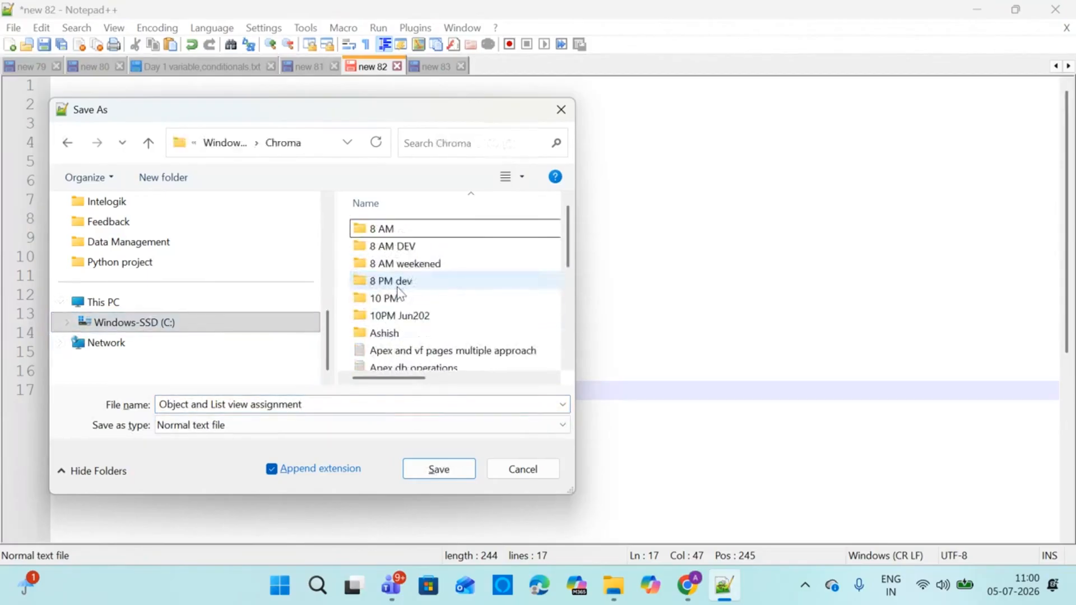
pyautogui.click(455, 475)
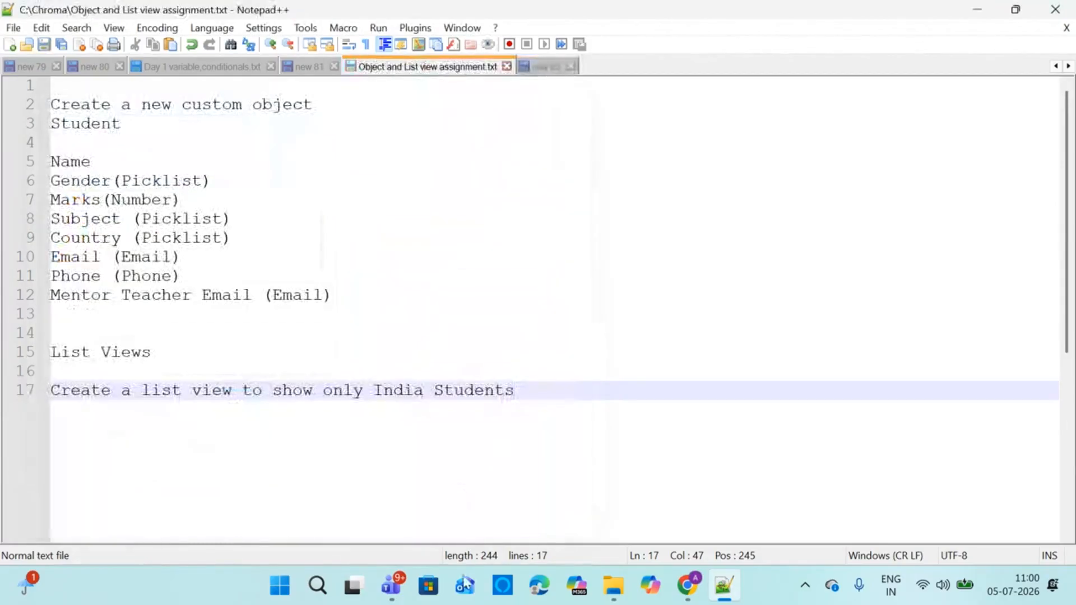
# Widen the Expected Salary column on the Salesforce Applicants list to show its full header
pyautogui.moveTo(688, 586)
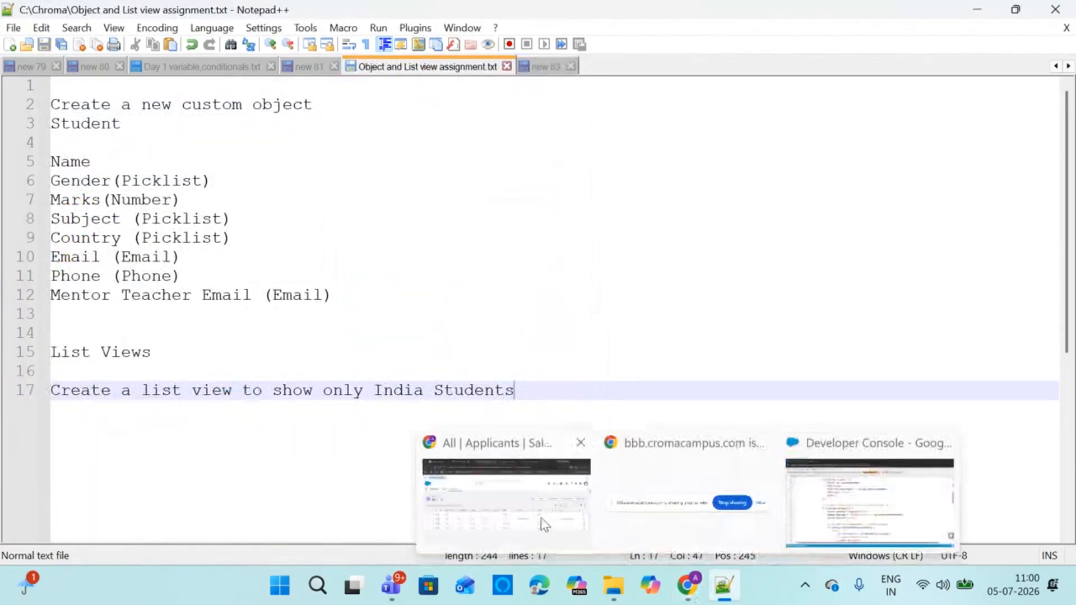
pyautogui.click(535, 498)
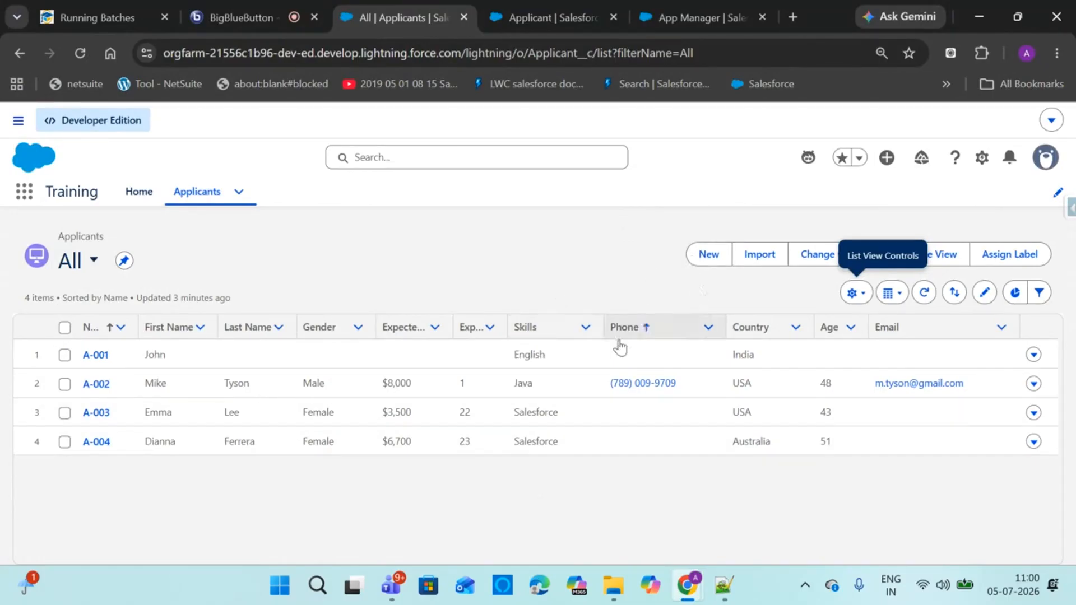
pyautogui.moveTo(452, 324); pyautogui.dragTo(480, 325)
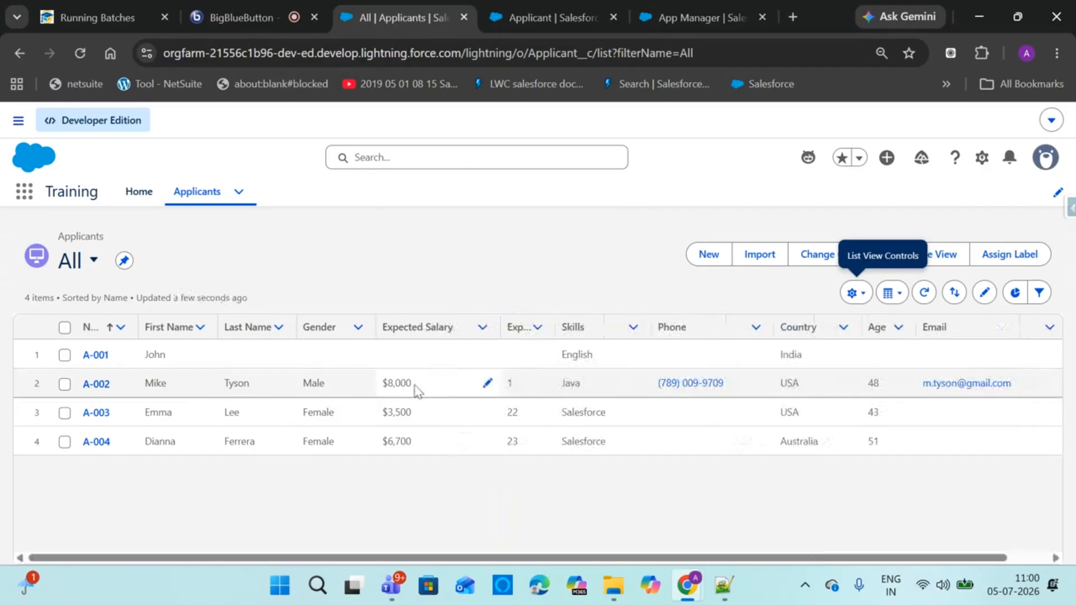
pyautogui.click(246, 6)
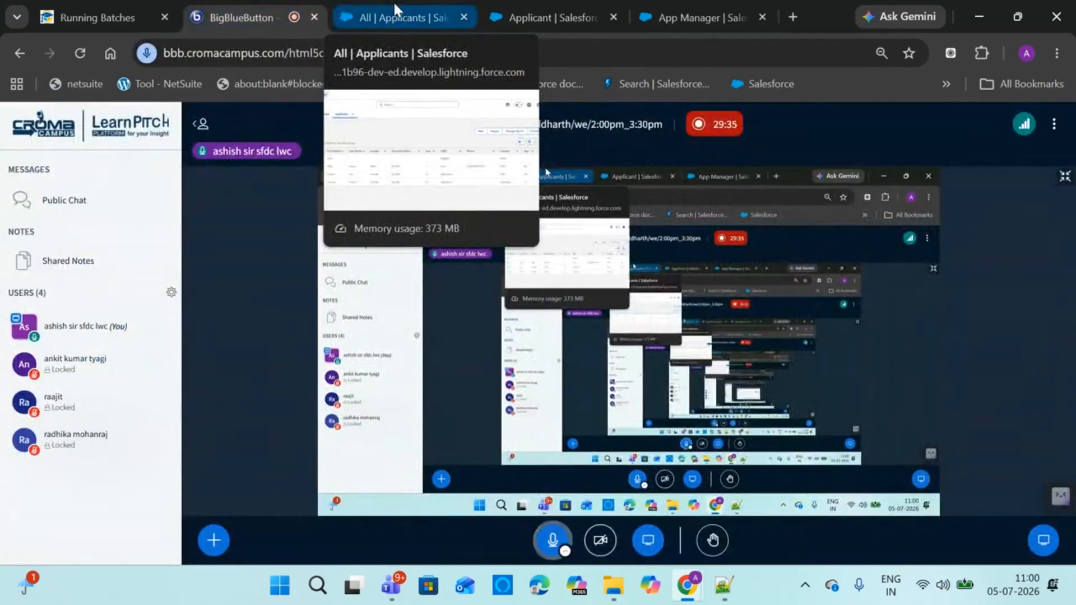
pyautogui.click(392, 2)
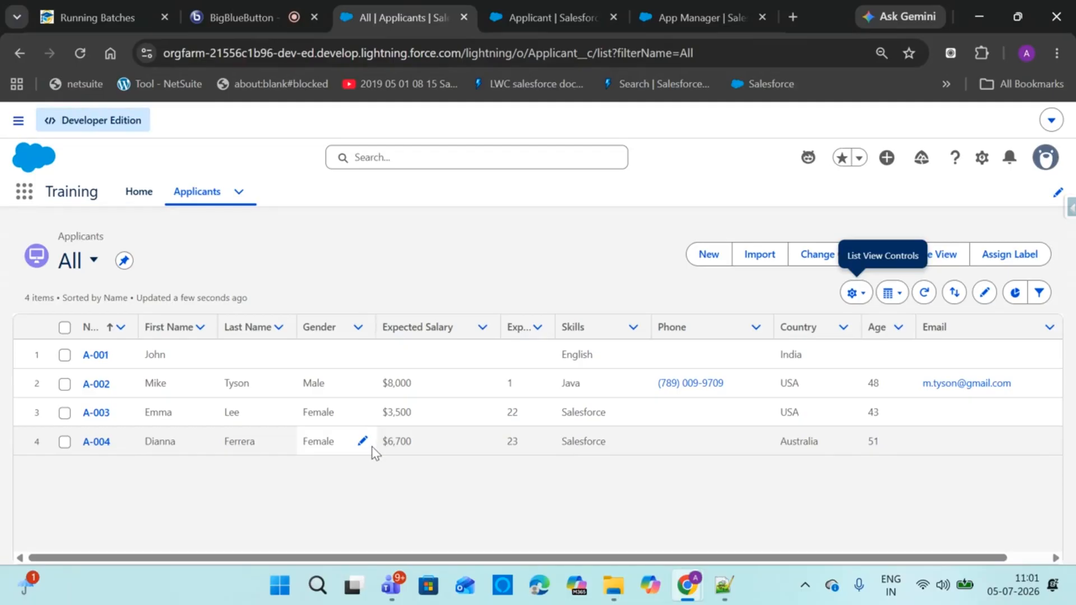
# Open Setup in a new tab and filter Quick Find for 'company i'
pyautogui.click(984, 162)
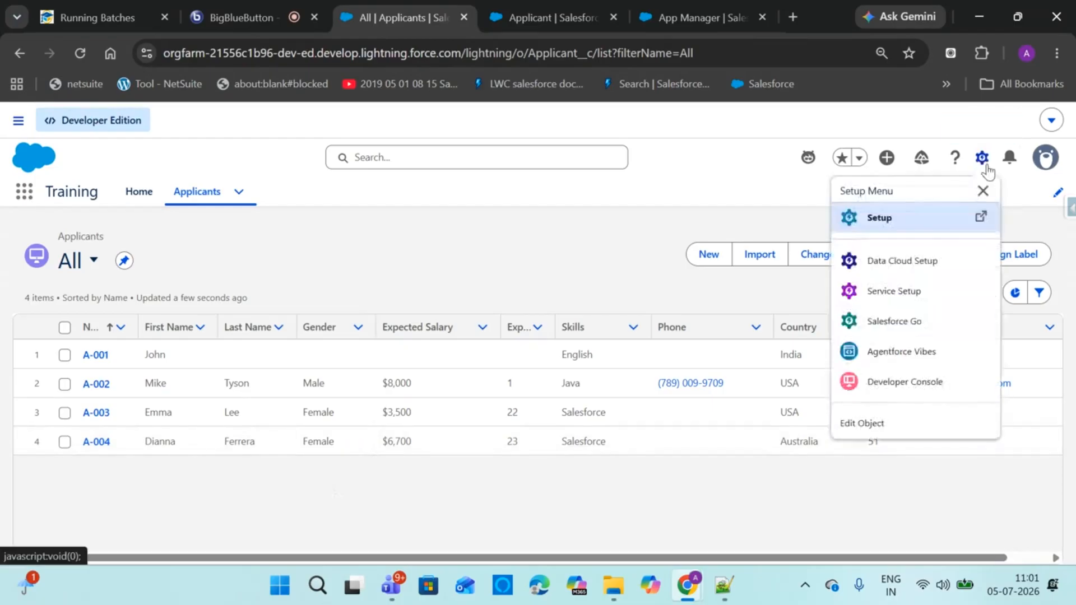
pyautogui.click(856, 219)
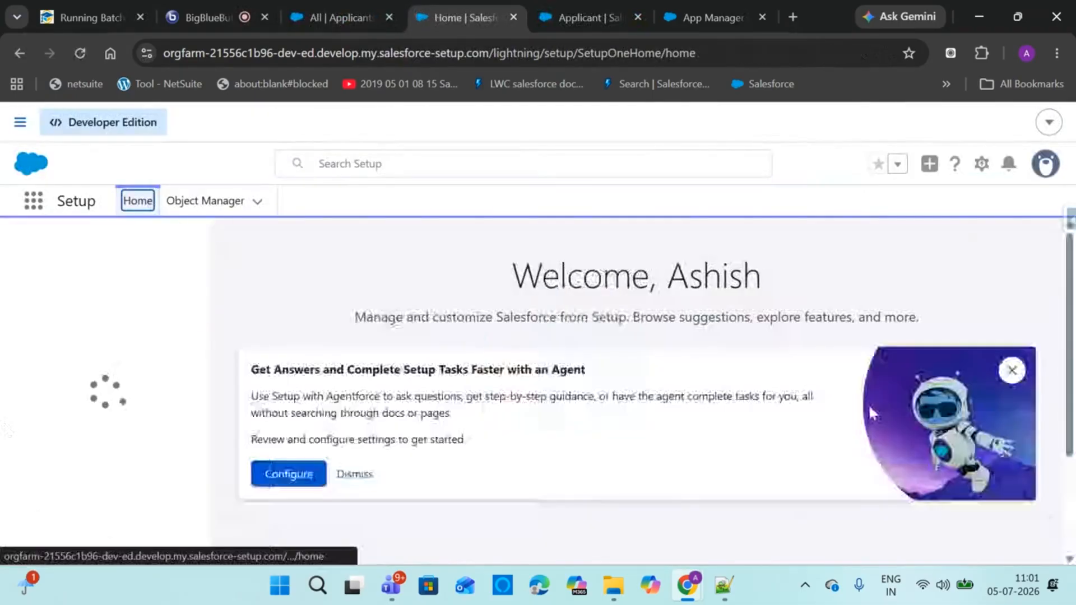
pyautogui.click(121, 246)
pyautogui.write('curre')
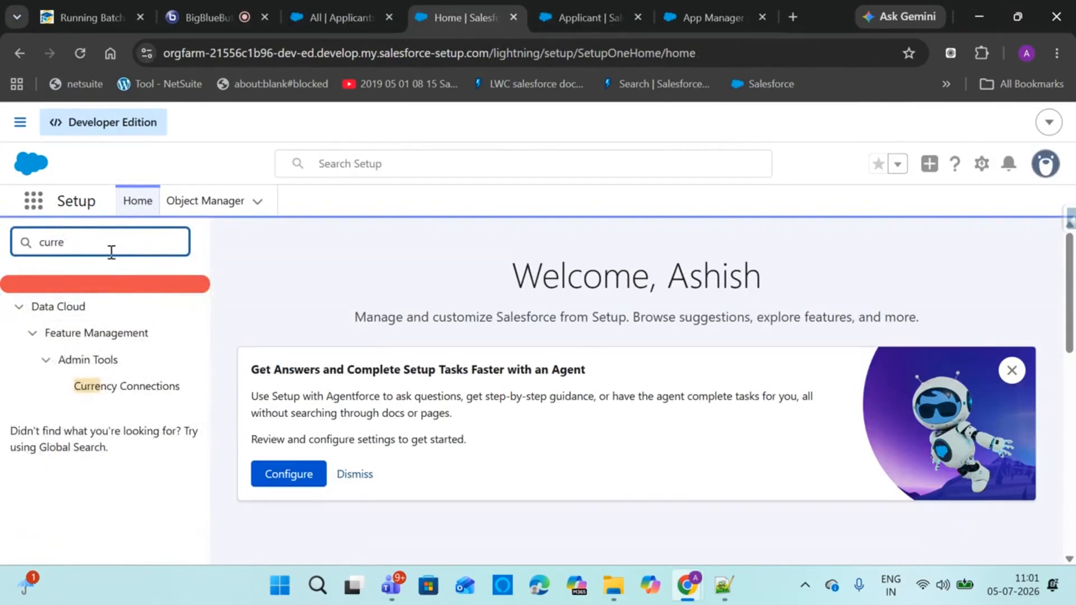
pyautogui.moveTo(67, 243); pyautogui.dragTo(5, 246)
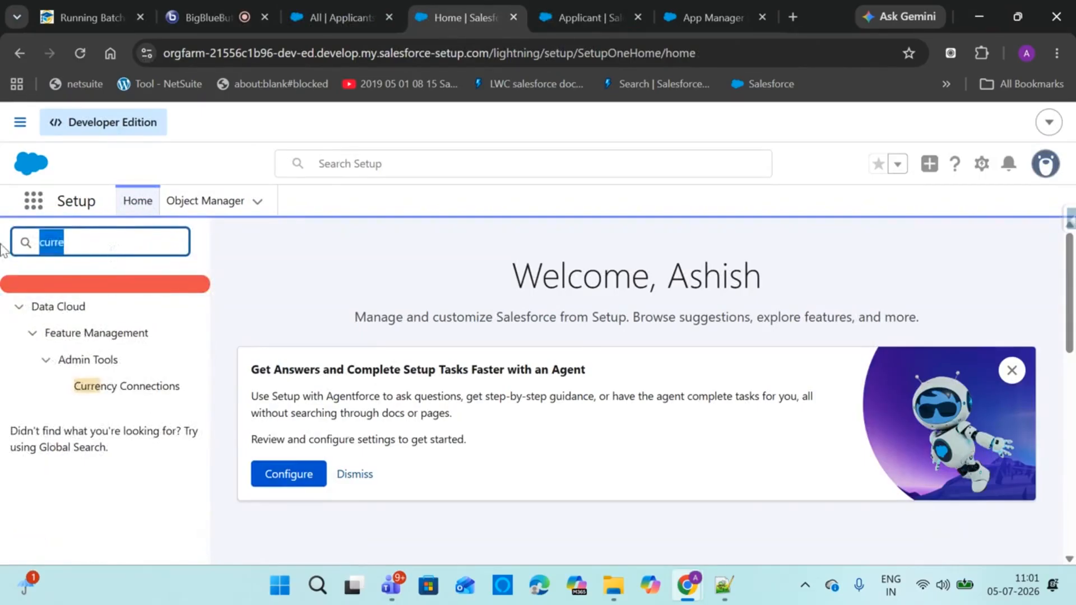
pyautogui.write('com')
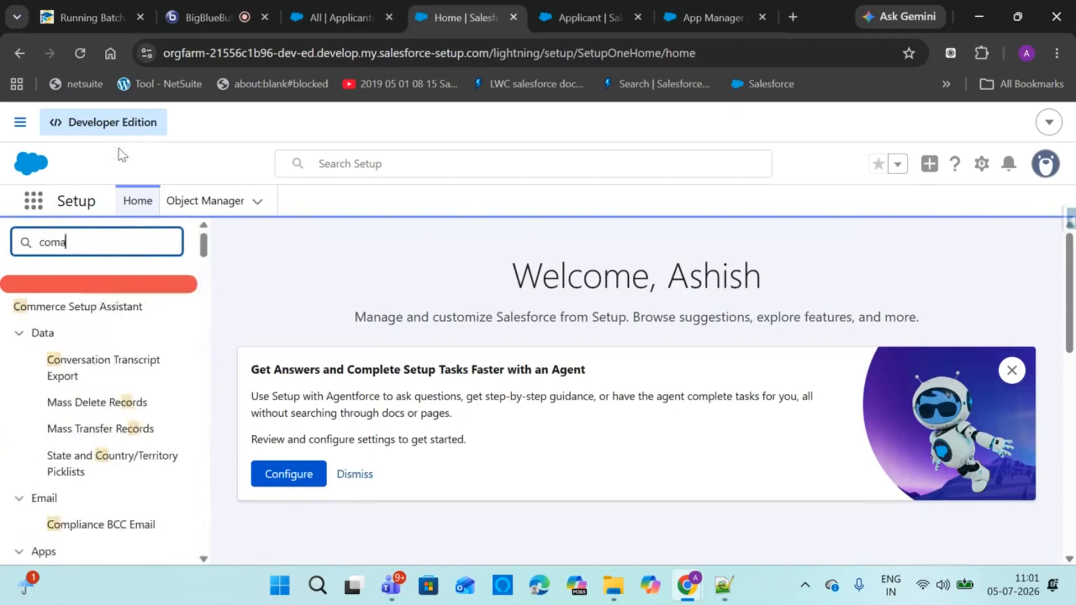
pyautogui.write('p')
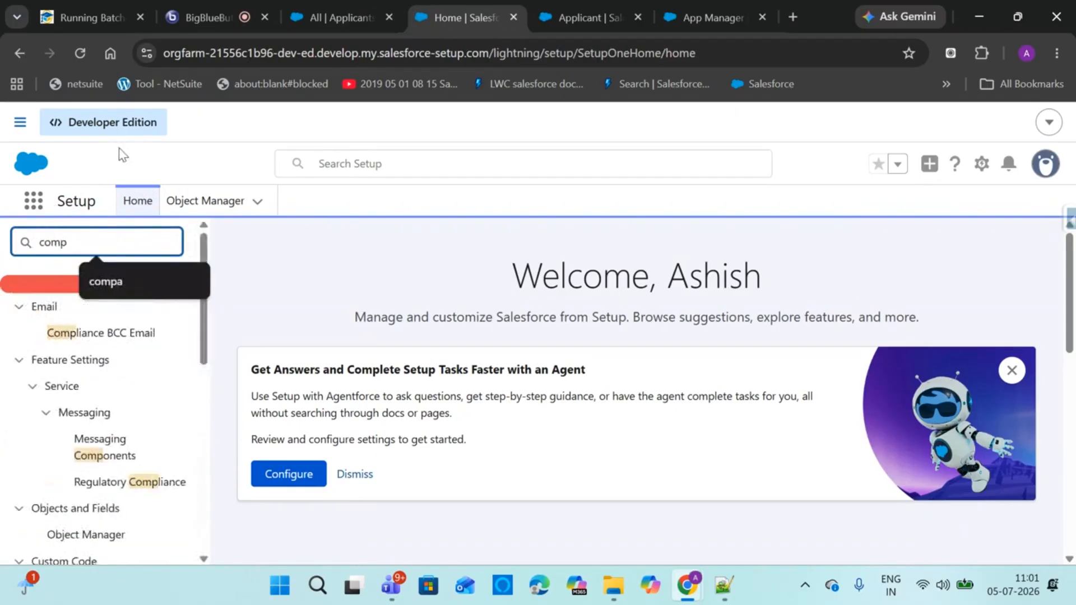
pyautogui.write('any i')
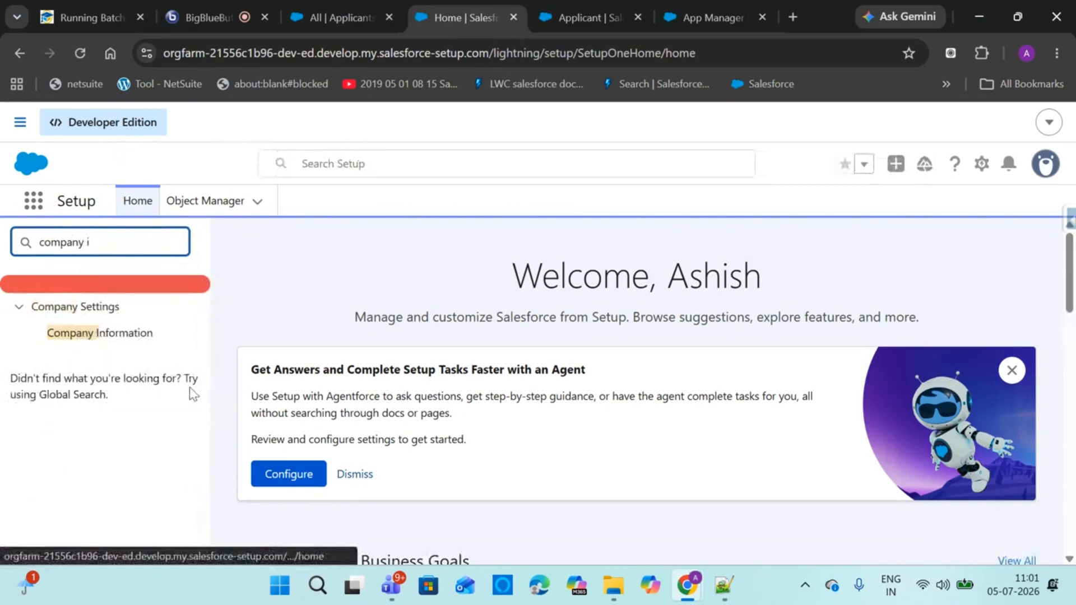
# Open the Company Information page and clear the Quick Find search
pyautogui.click(121, 339)
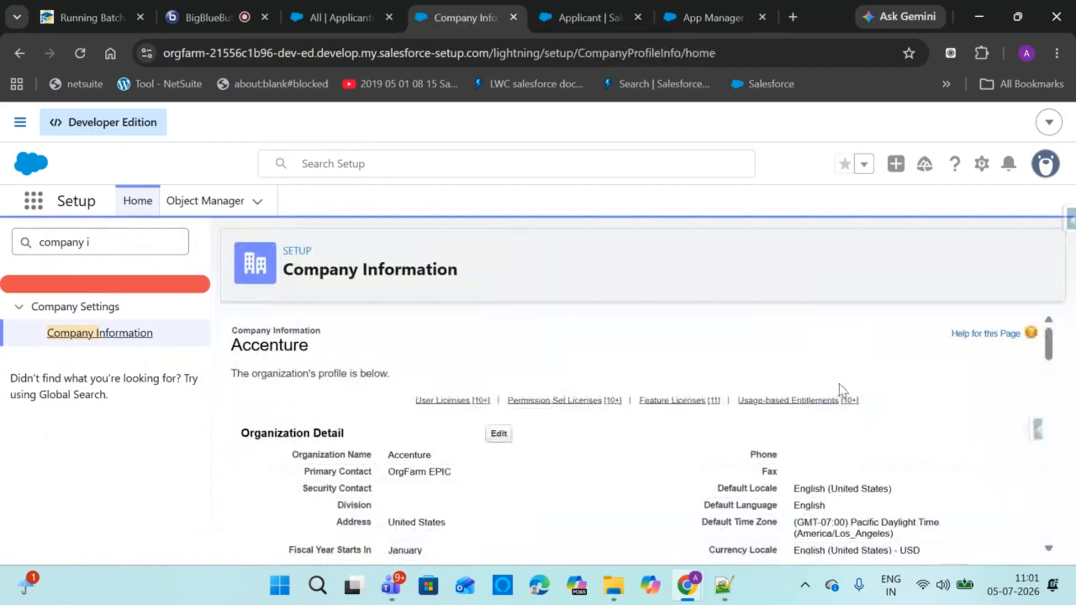
pyautogui.moveTo(1045, 344); pyautogui.dragTo(1047, 486)
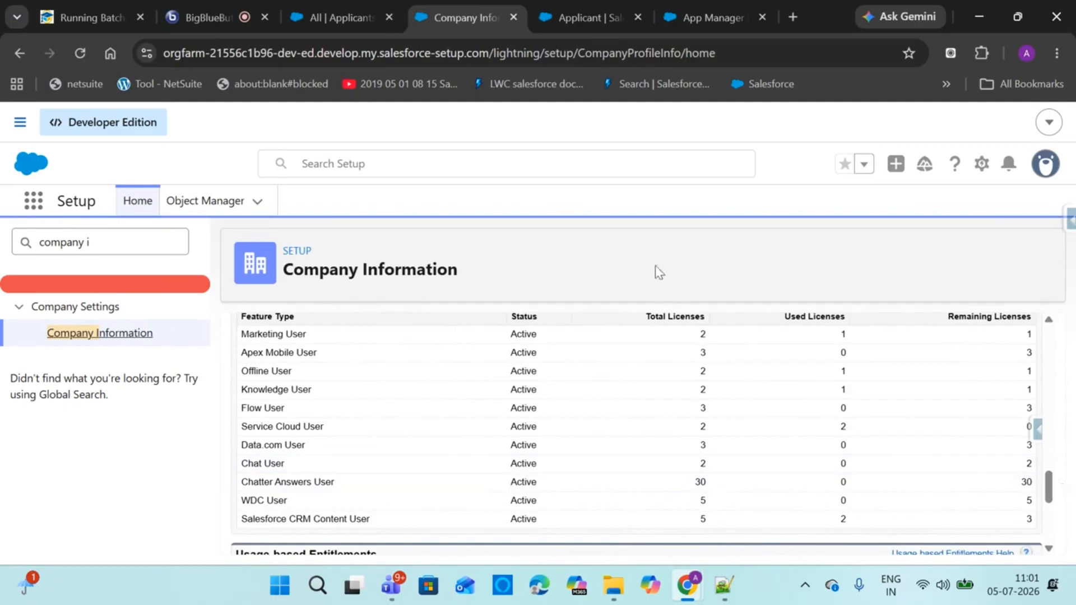
pyautogui.tripleClick(101, 246)
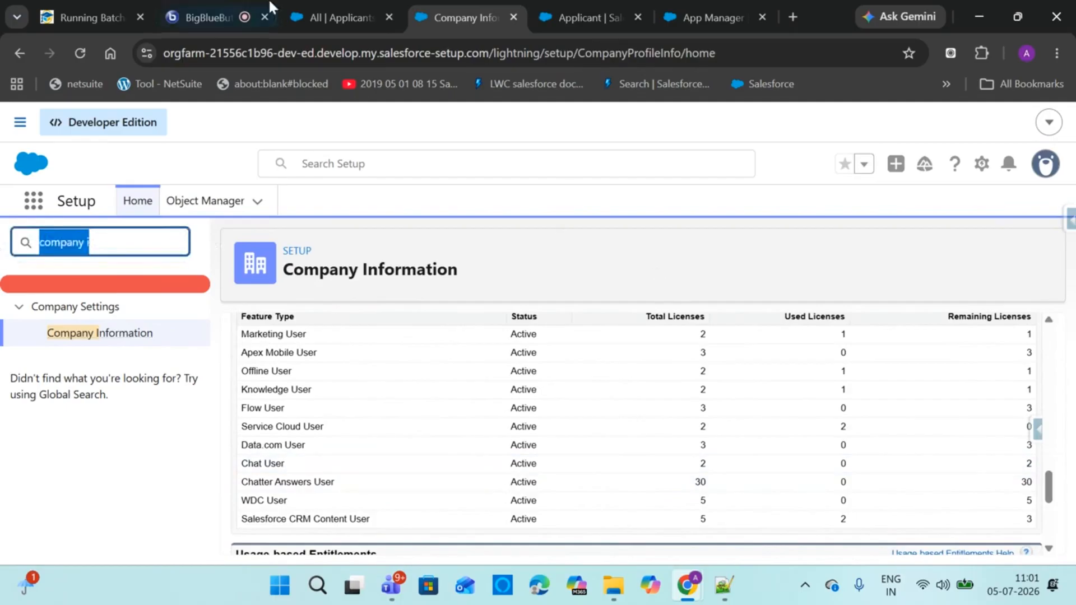
pyautogui.press('BackSpace')
# Review the org's license tables, glance at the meeting, and return to Company Information
pyautogui.moveTo(269, 1)
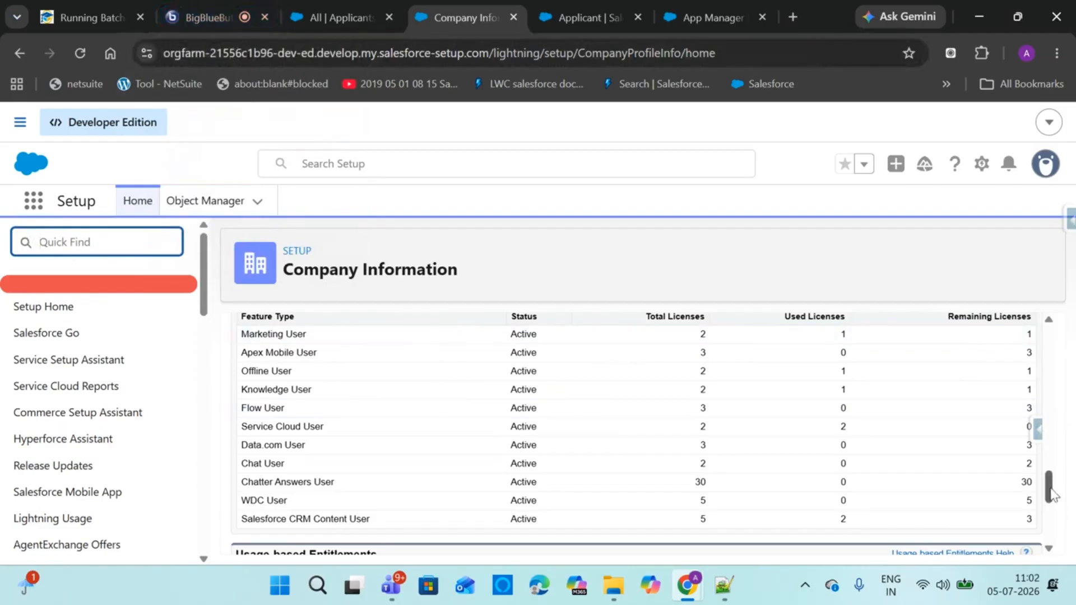
pyautogui.moveTo(1053, 493); pyautogui.dragTo(1046, 372)
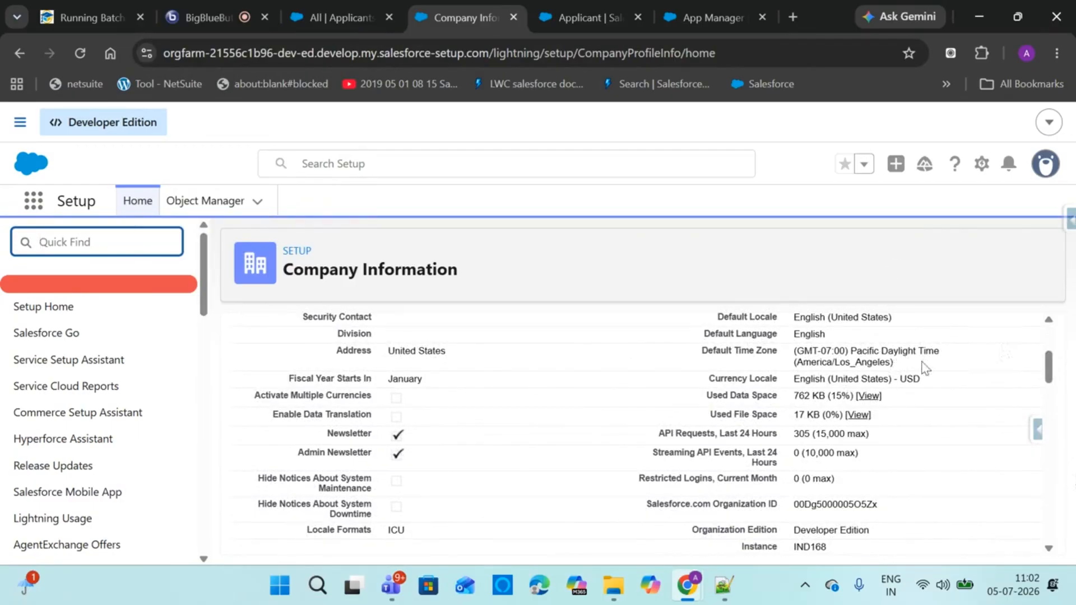
pyautogui.click(831, 549)
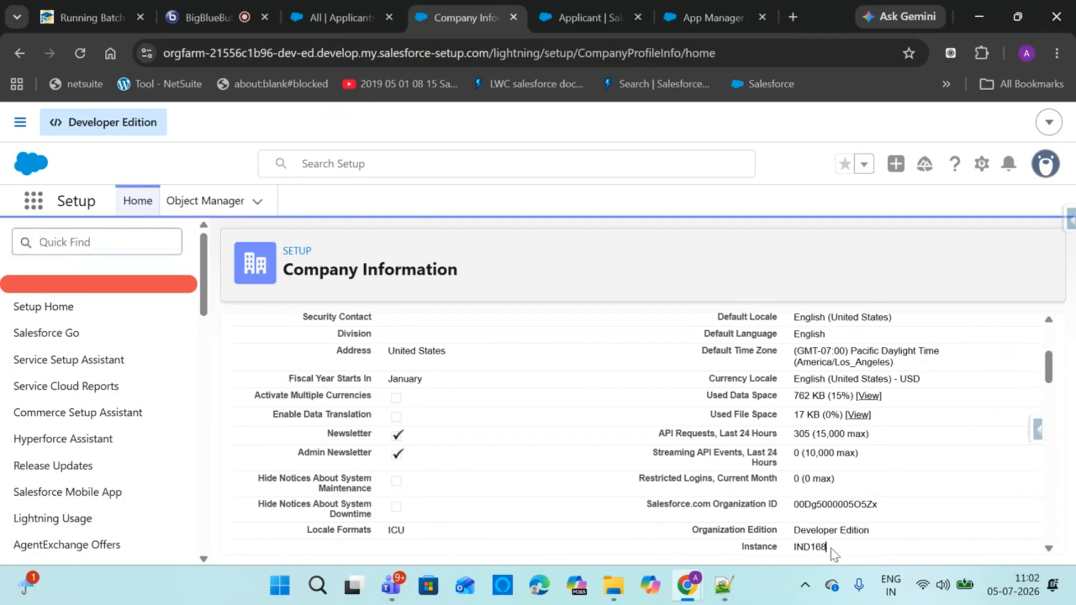
pyautogui.moveTo(831, 549); pyautogui.dragTo(835, 546)
pyautogui.click(216, 16)
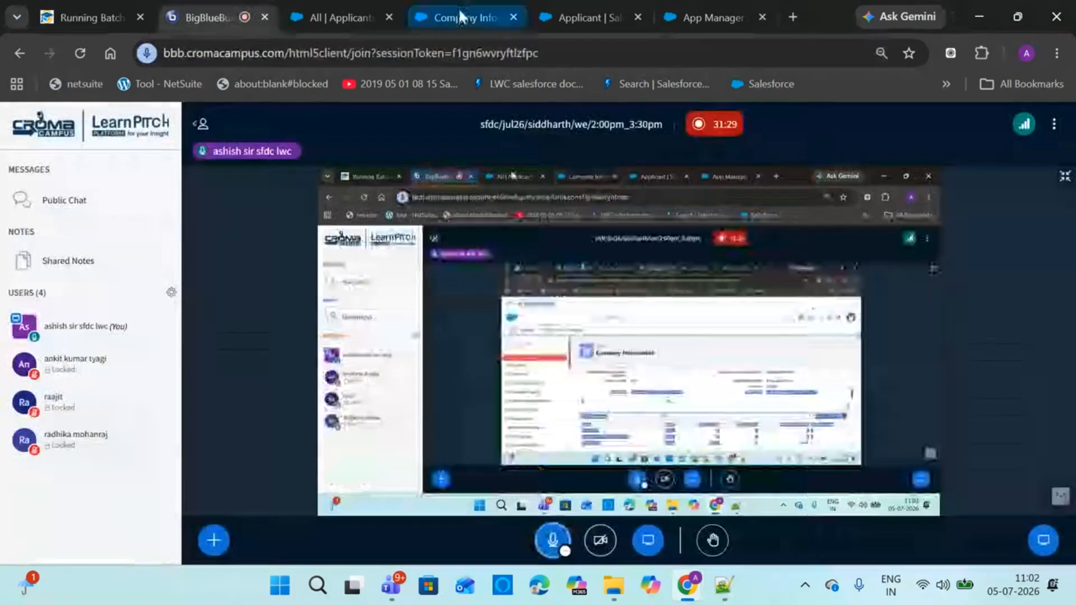
pyautogui.moveTo(458, 8); pyautogui.dragTo(314, 7)
pyautogui.click(222, 7)
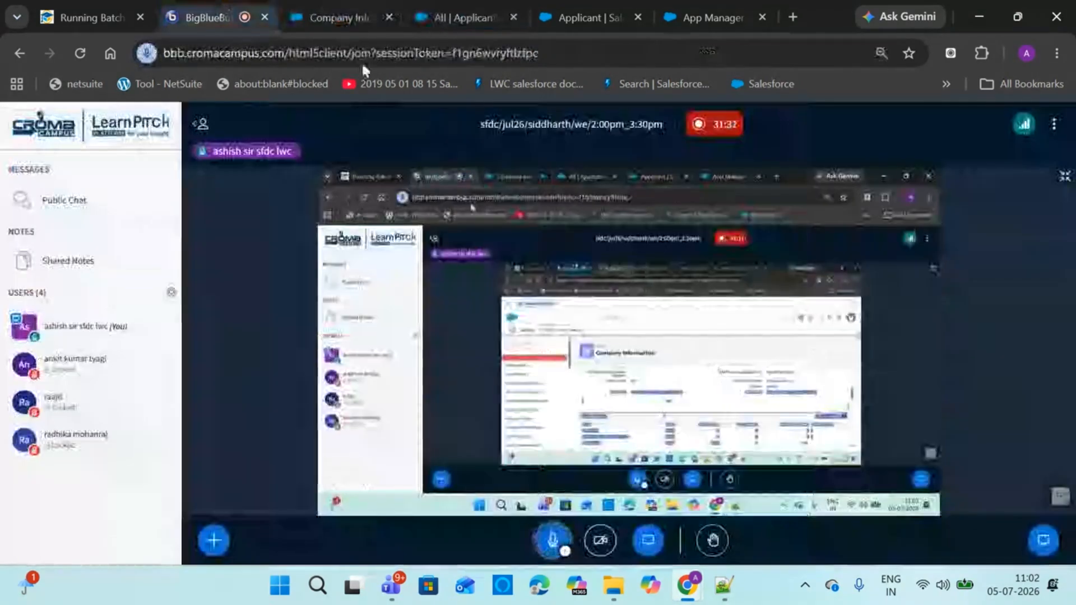
pyautogui.click(339, 15)
pyautogui.click(607, 285)
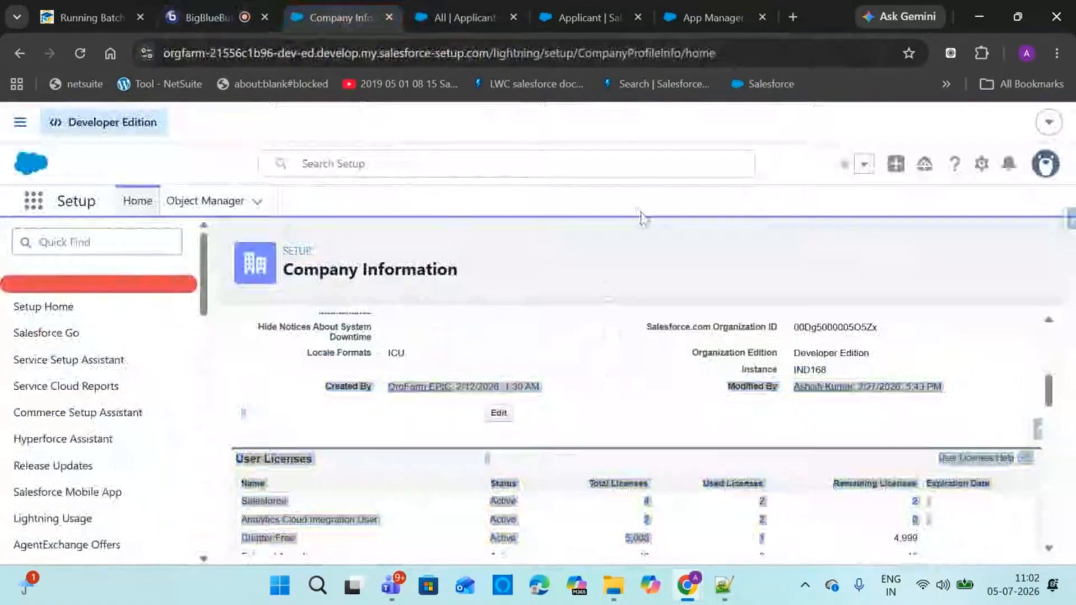
pyautogui.click(997, 412)
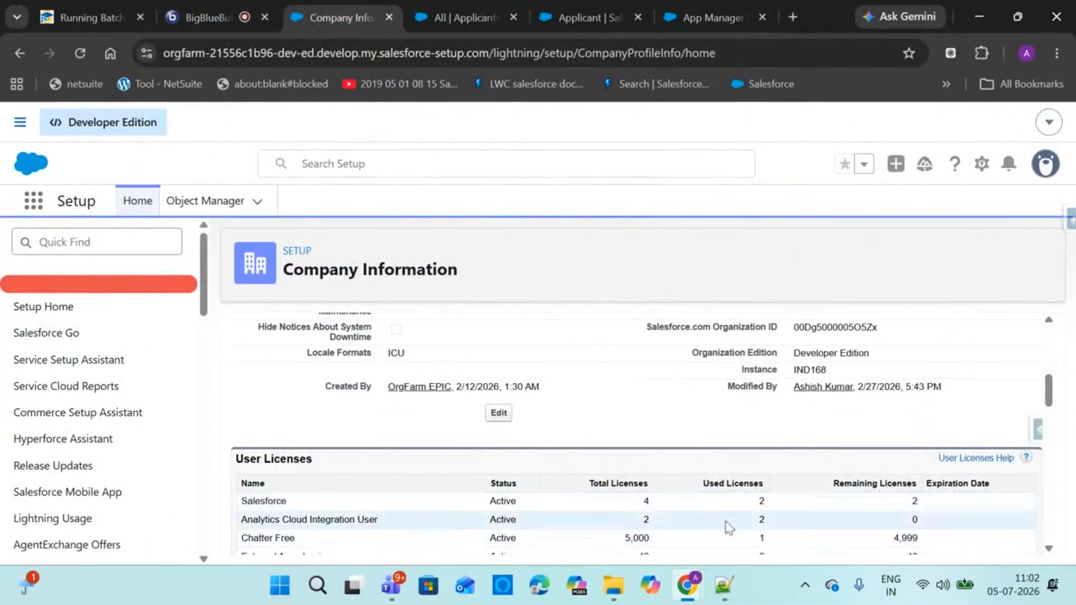
pyautogui.moveTo(1048, 390); pyautogui.dragTo(1040, 429)
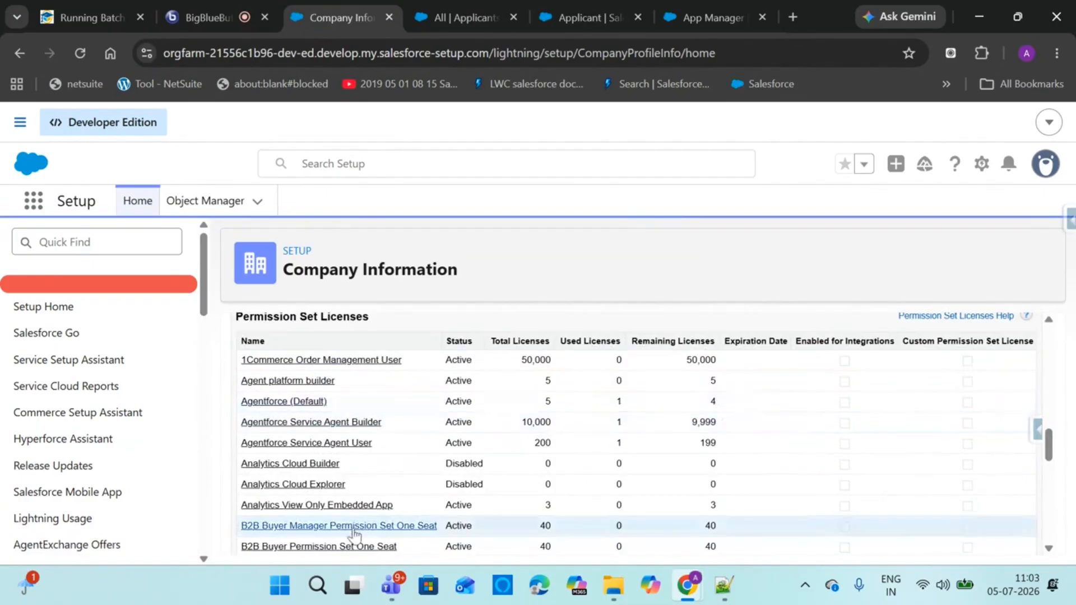
pyautogui.moveTo(1051, 466); pyautogui.dragTo(1025, 360)
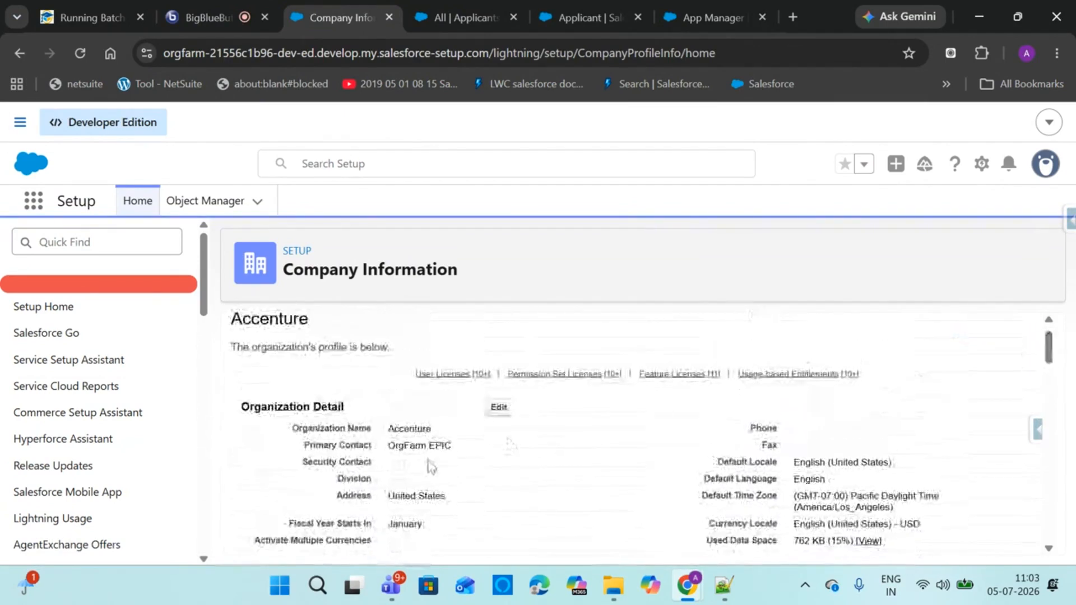
# Open the organization profile edit form, scroll through it, and cancel without saving
pyautogui.click(498, 407)
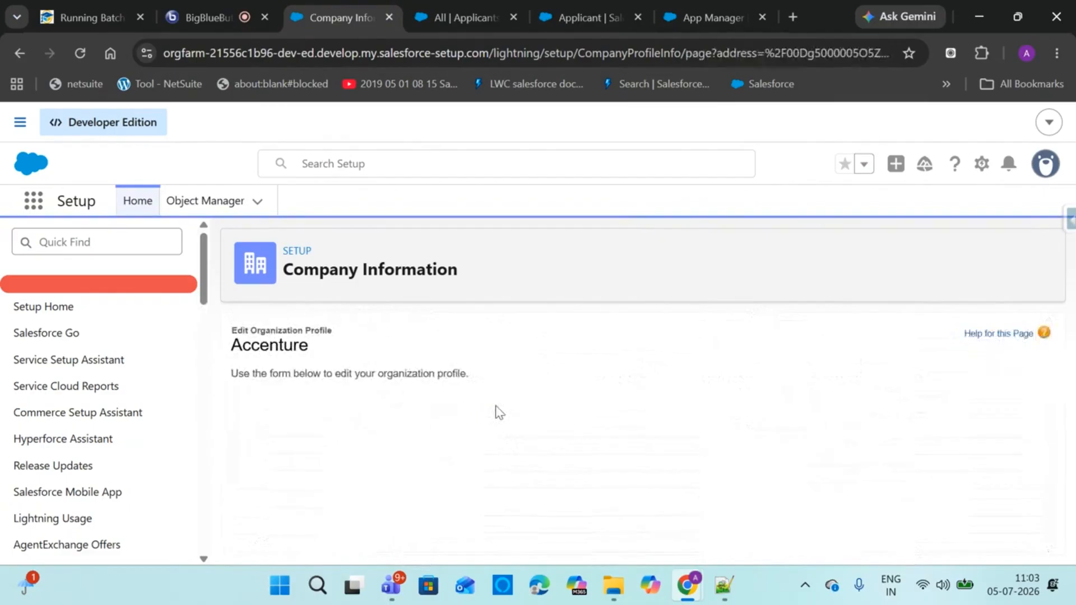
pyautogui.moveTo(1045, 374); pyautogui.dragTo(1047, 513)
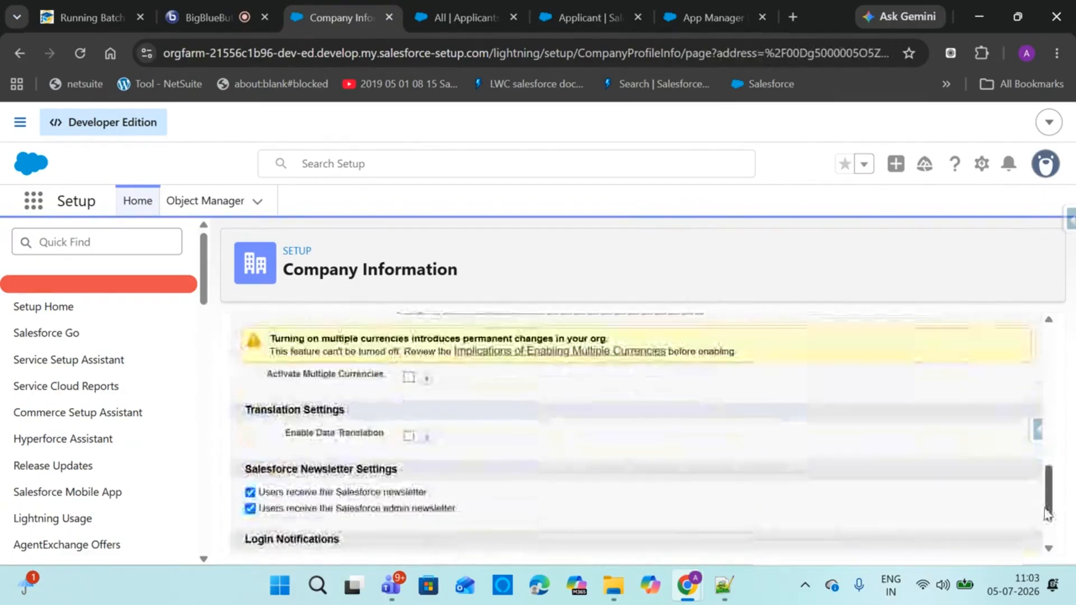
pyautogui.moveTo(1045, 509); pyautogui.dragTo(1003, 535)
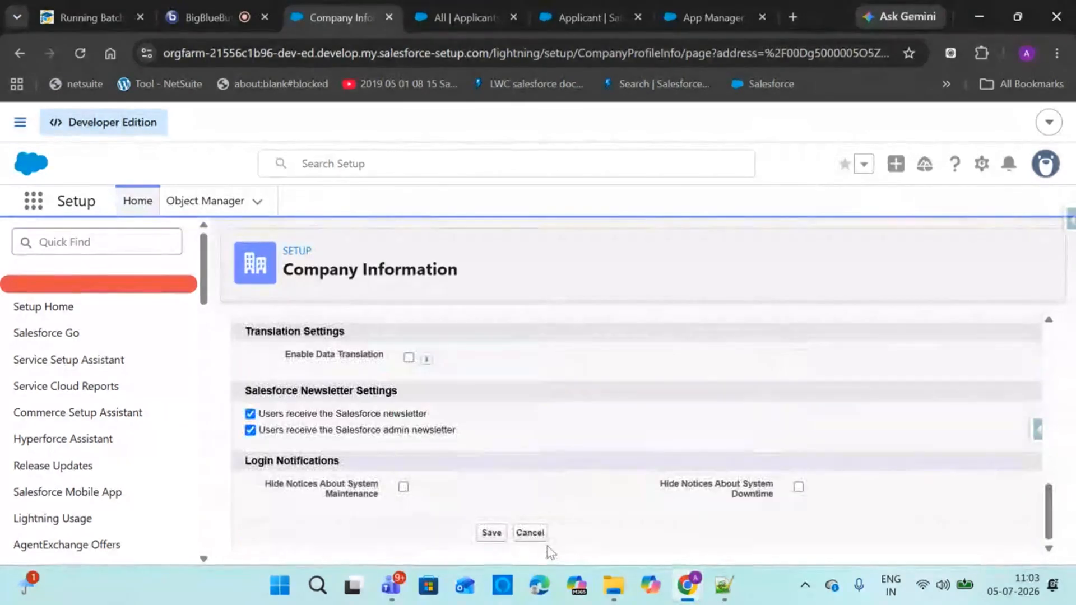
pyautogui.click(534, 534)
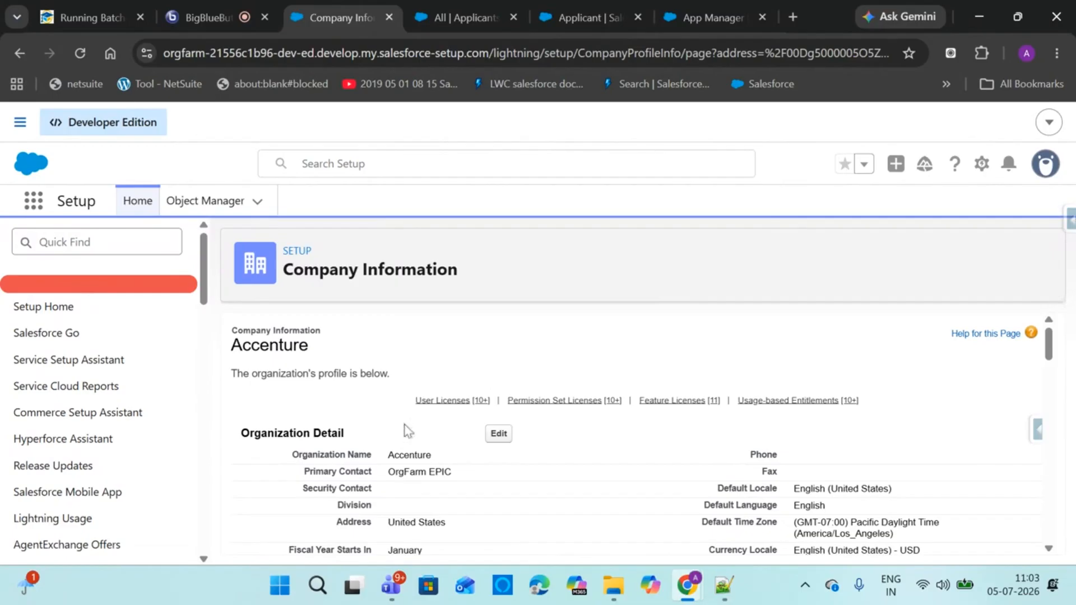
# Find 'curren' on the page, reopen the profile edit form, and scroll to Save
pyautogui.moveTo(1047, 350); pyautogui.dragTo(1047, 426)
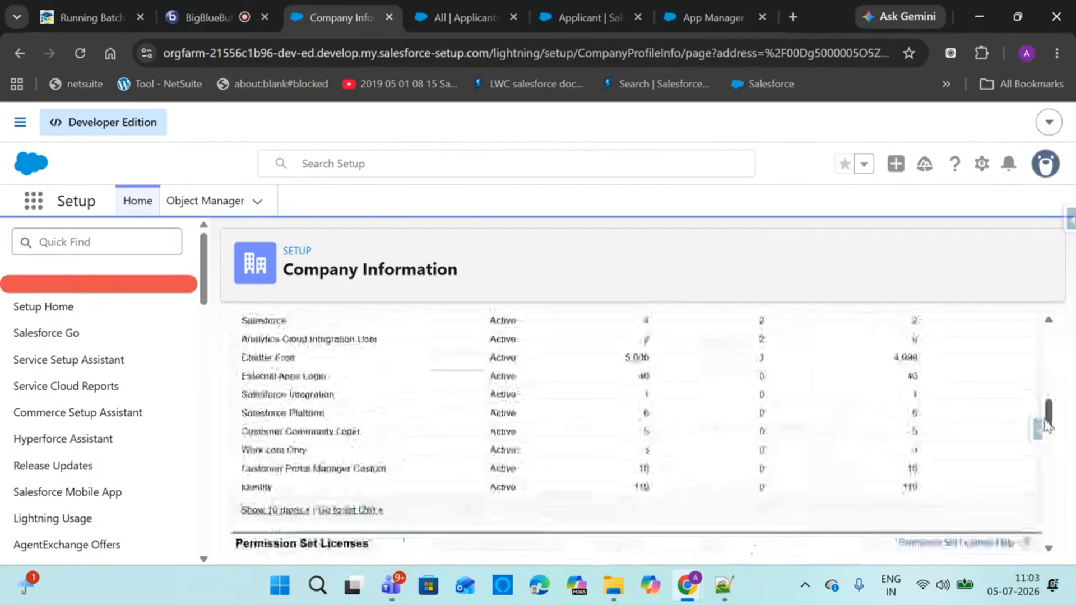
pyautogui.hotkey('ctrl', 'f')
pyautogui.write('cur')
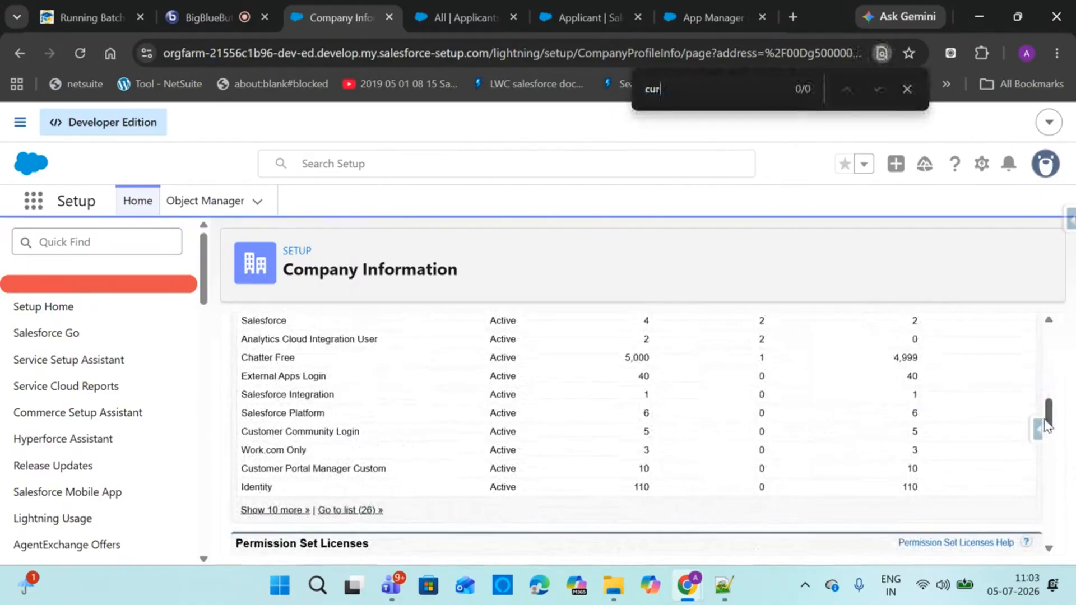
pyautogui.write('re')
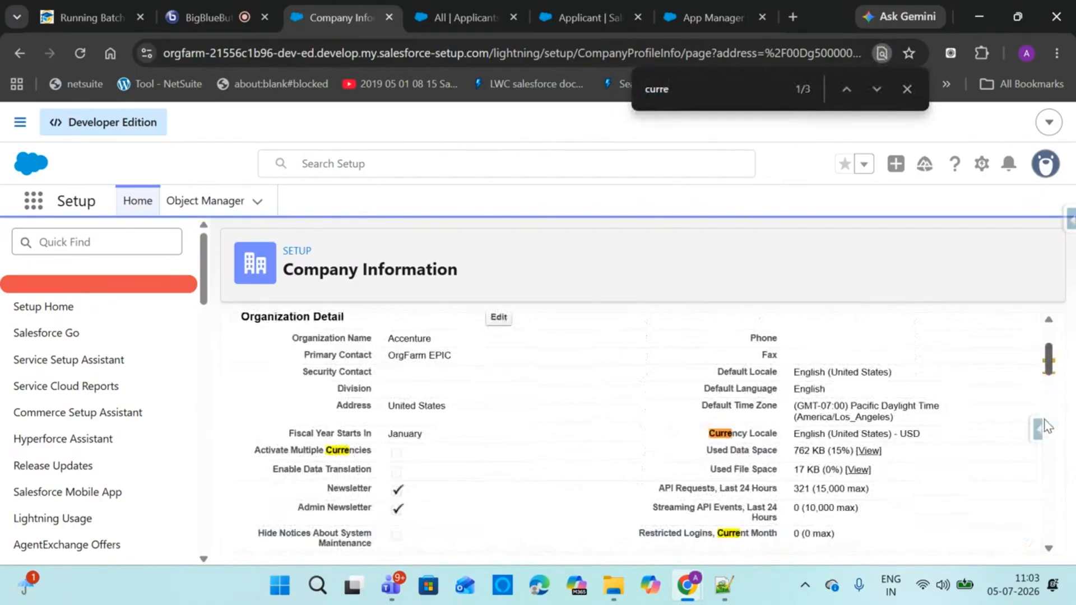
pyautogui.write('n')
pyautogui.click(498, 317)
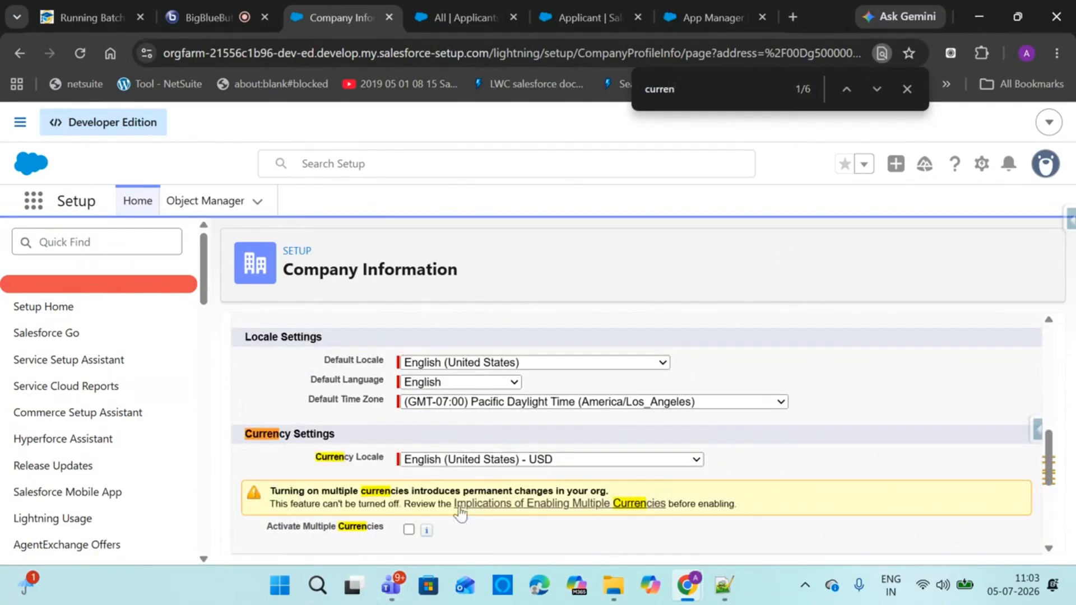
pyautogui.moveTo(1045, 479); pyautogui.dragTo(1052, 503)
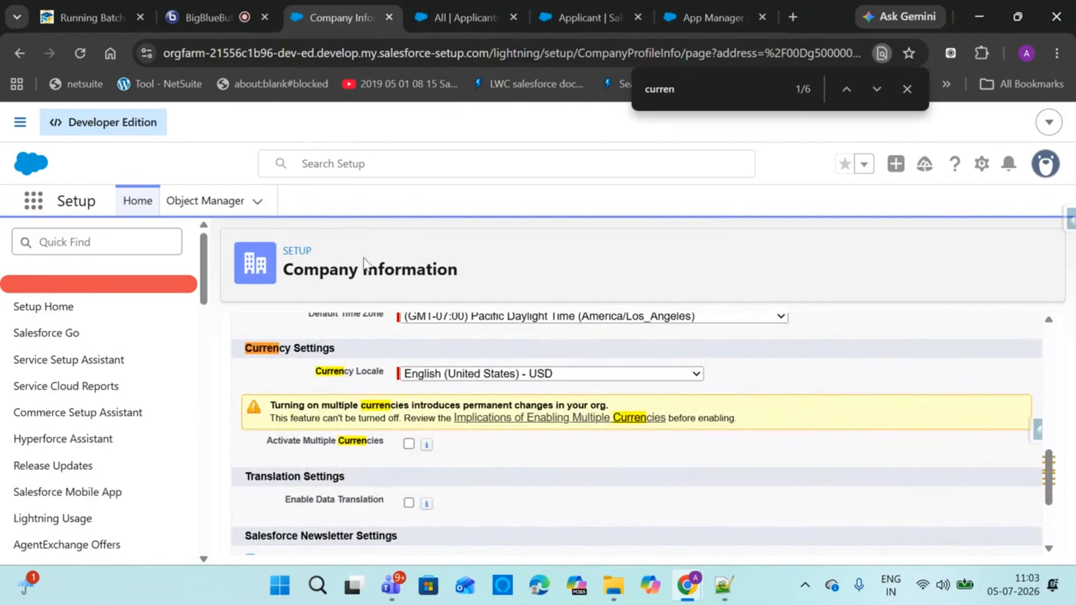
pyautogui.click(200, 8)
pyautogui.click(343, 6)
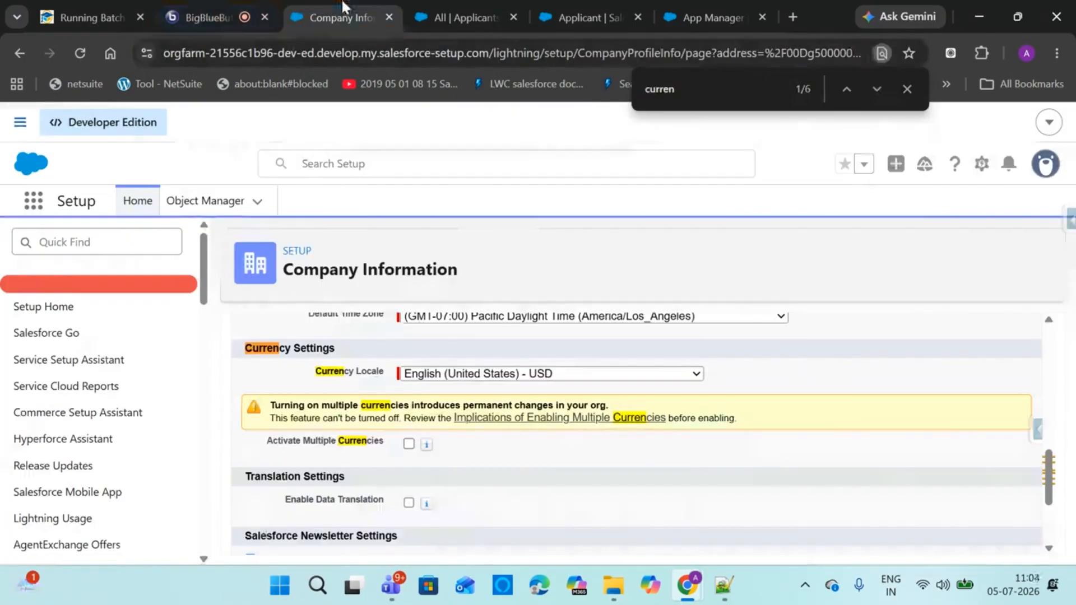
pyautogui.click(904, 91)
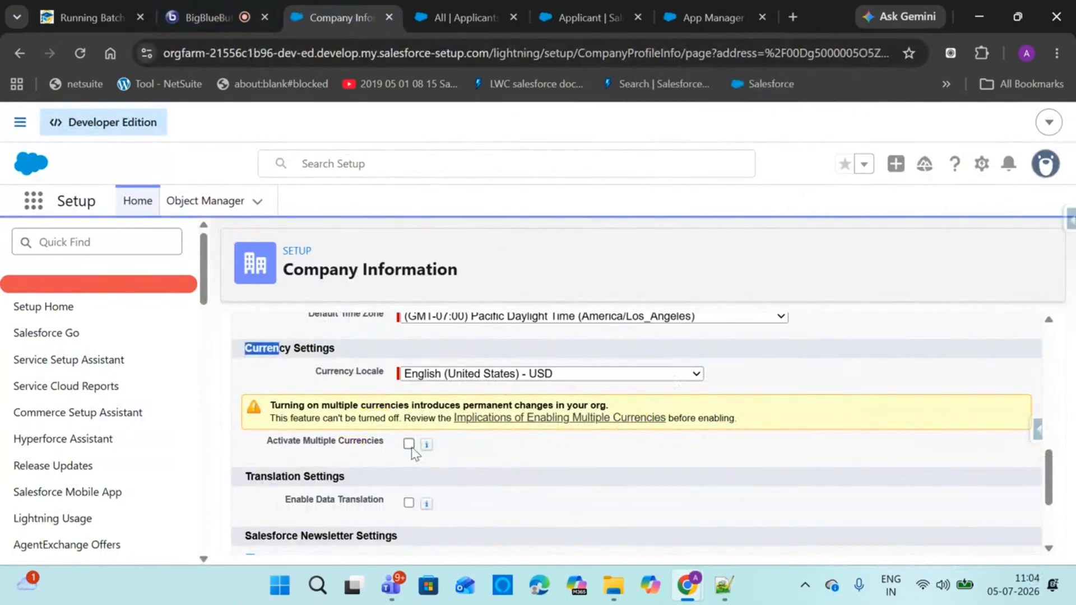
pyautogui.moveTo(1049, 477); pyautogui.dragTo(1038, 528)
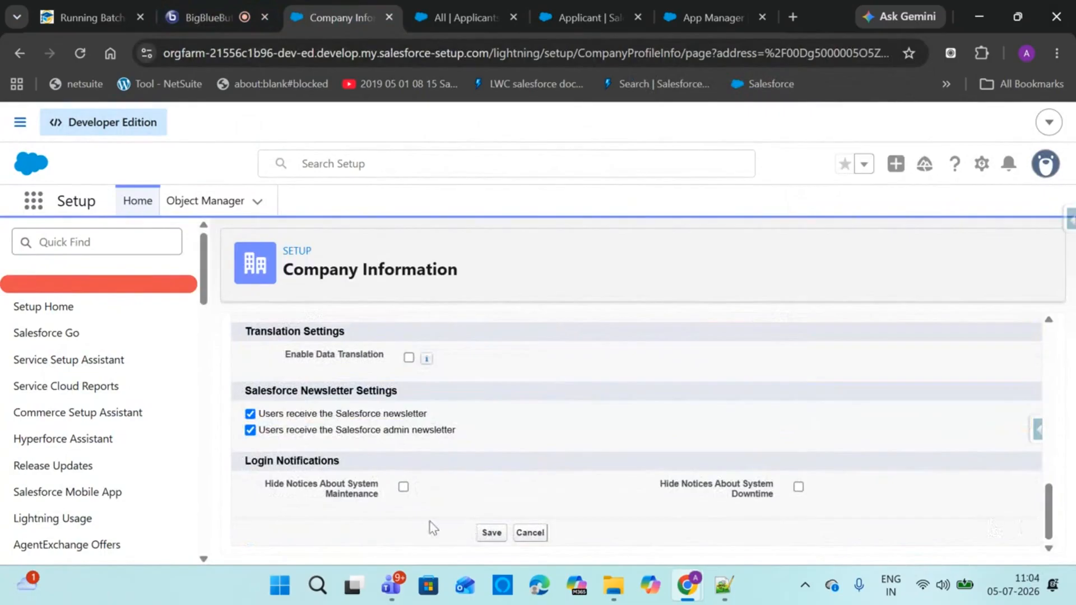
# Attempt to save, then enter the security contact's name and phone number
pyautogui.click(487, 534)
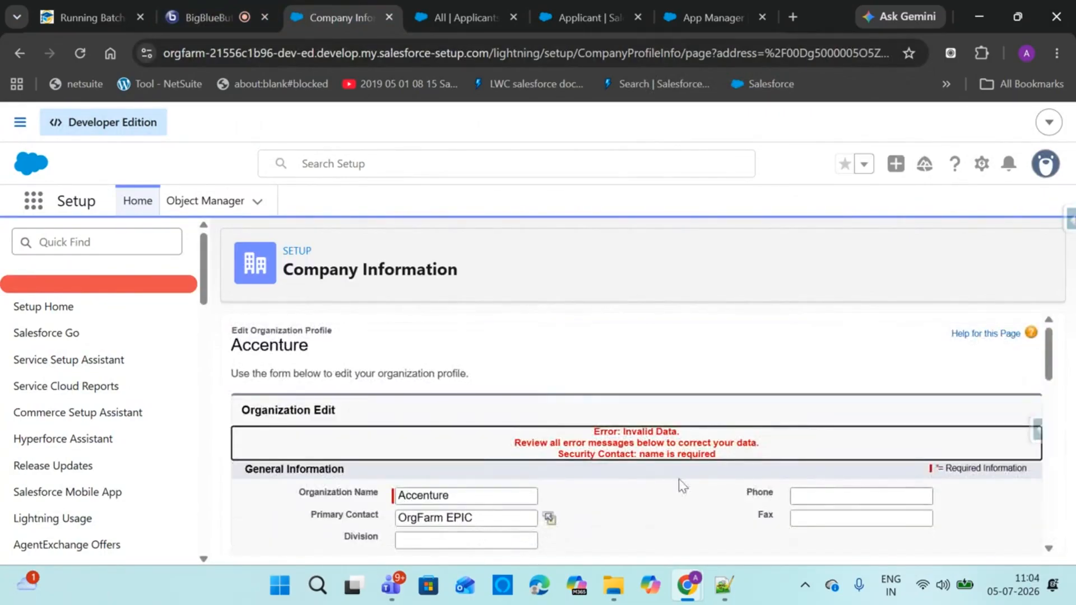
pyautogui.moveTo(1048, 361); pyautogui.dragTo(1003, 396)
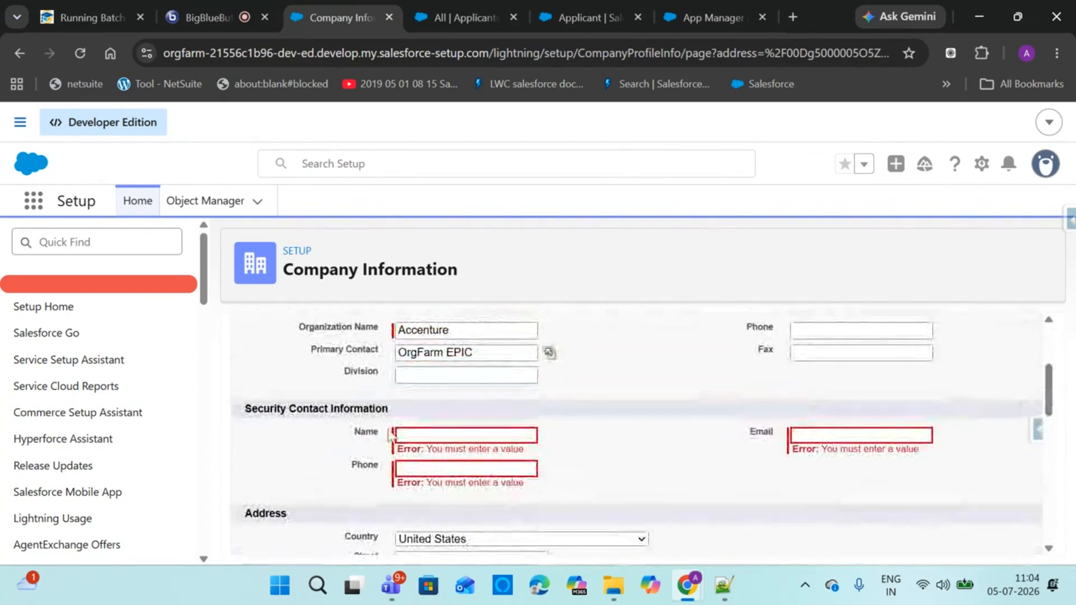
pyautogui.click(410, 435)
pyautogui.write('Ashish')
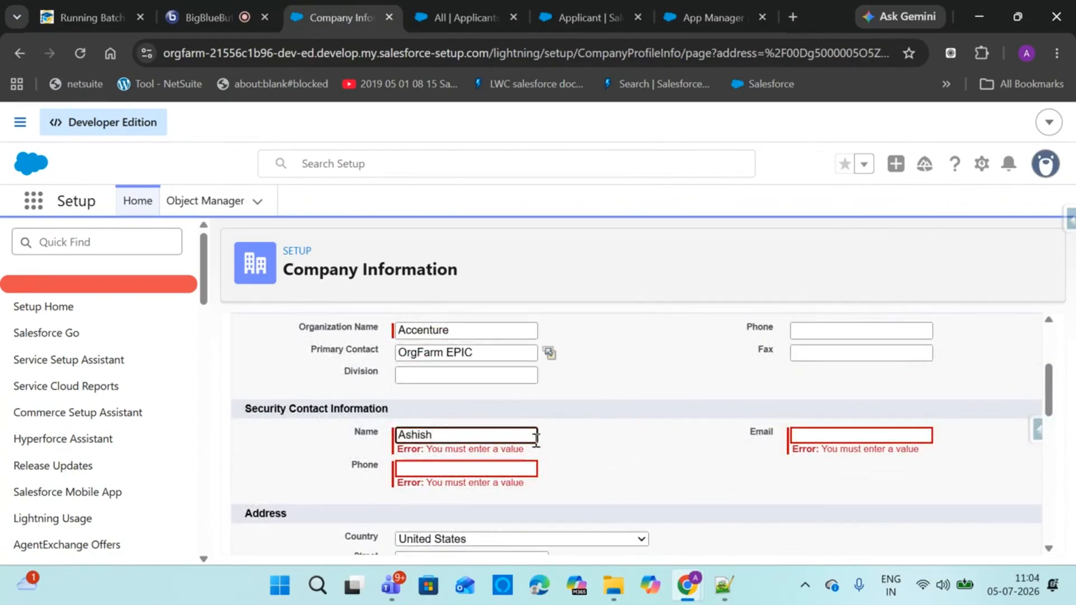
pyautogui.click(505, 472)
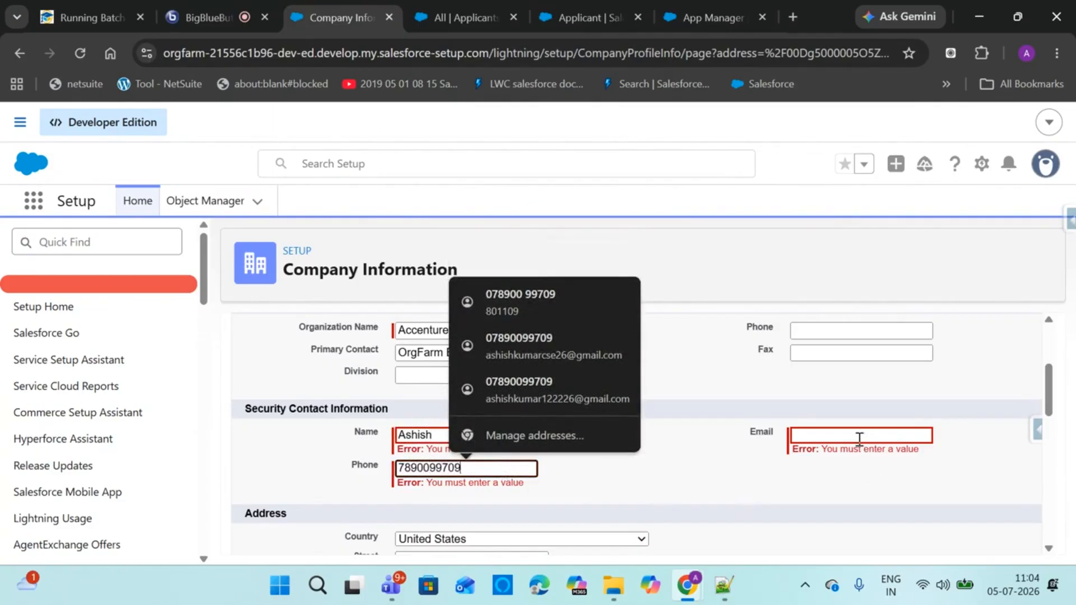
# Autofill the security contact's email and country from saved details and save the profile
pyautogui.click(859, 436)
pyautogui.click(926, 214)
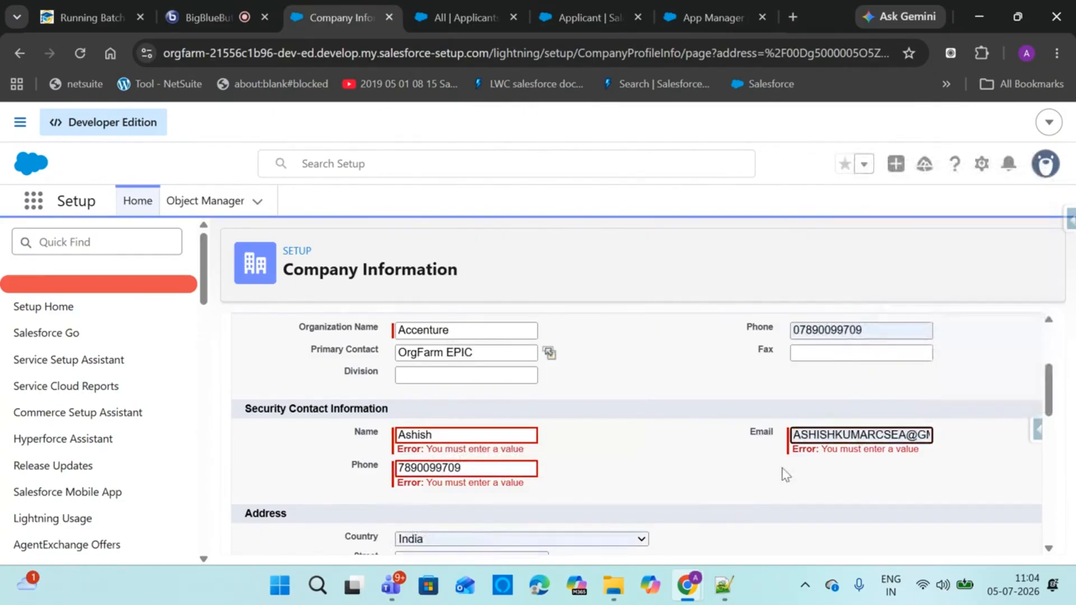
pyautogui.moveTo(1068, 385); pyautogui.dragTo(1045, 488)
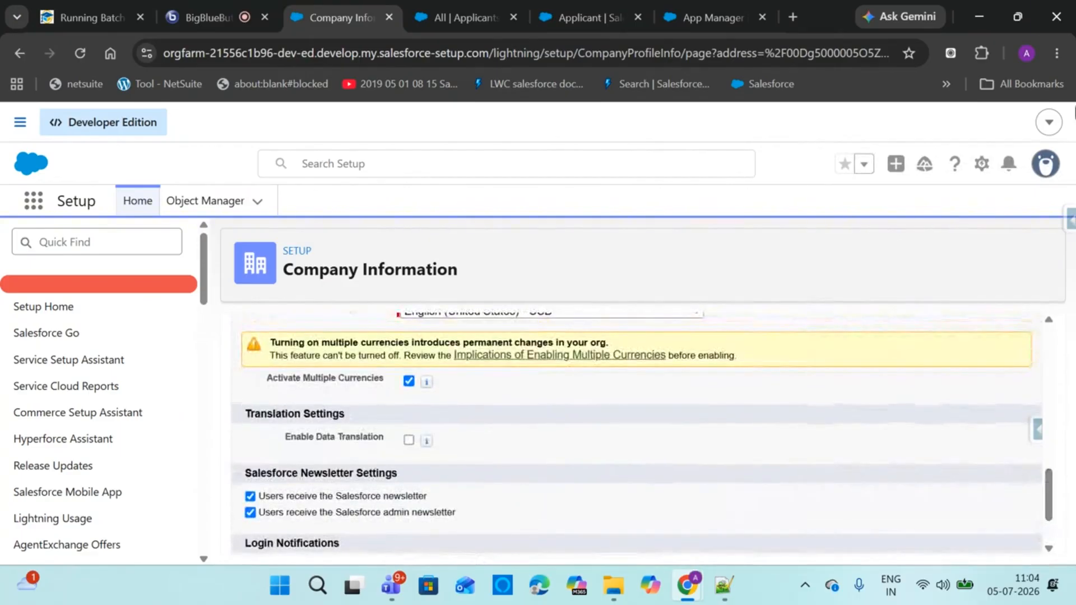
pyautogui.moveTo(1047, 489); pyautogui.dragTo(1047, 511)
pyautogui.click(487, 534)
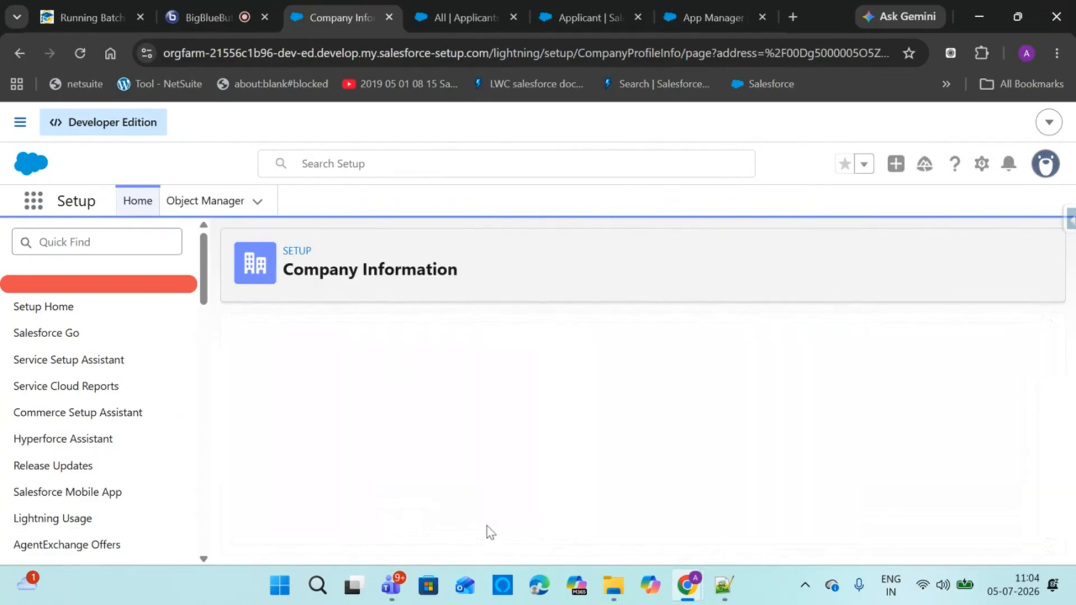
# Search the saved Company Information page for 'curre' and open Currency Setup
pyautogui.moveTo(1053, 339); pyautogui.dragTo(1061, 489)
pyautogui.hotkey('ctrl', 'f')
pyautogui.write('curre')
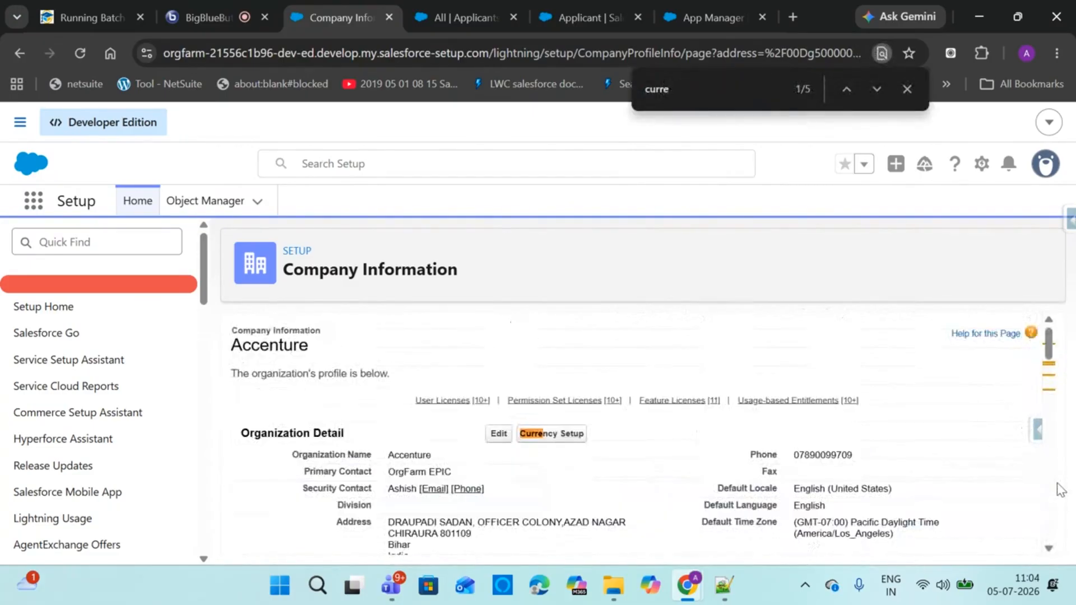
pyautogui.click(708, 275)
pyautogui.click(553, 439)
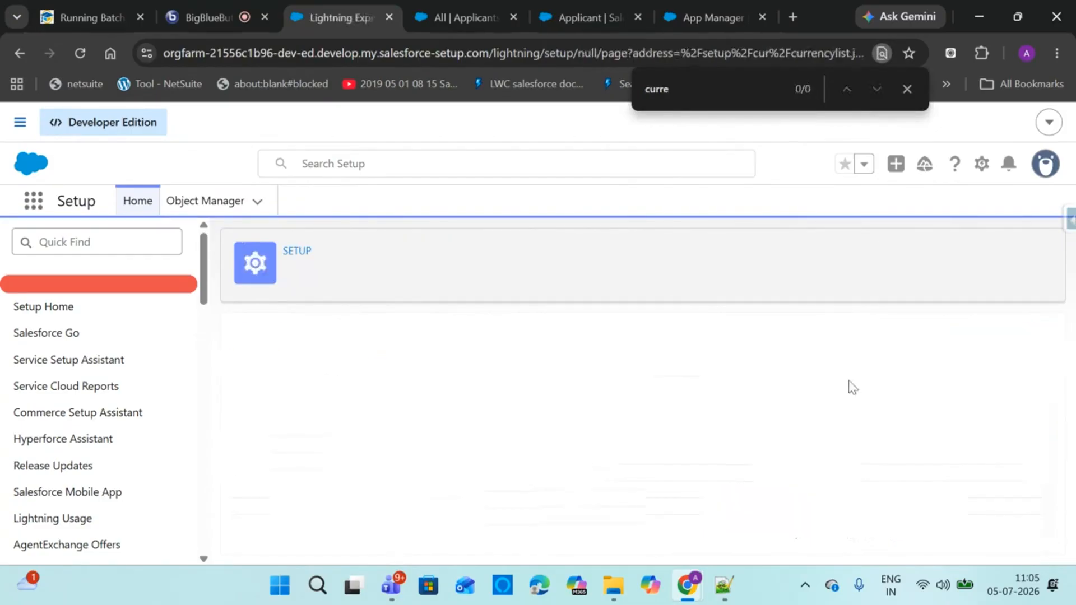
# Start a new active currency and choose INR - Indian Rupee
pyautogui.moveTo(1050, 365); pyautogui.dragTo(1048, 466)
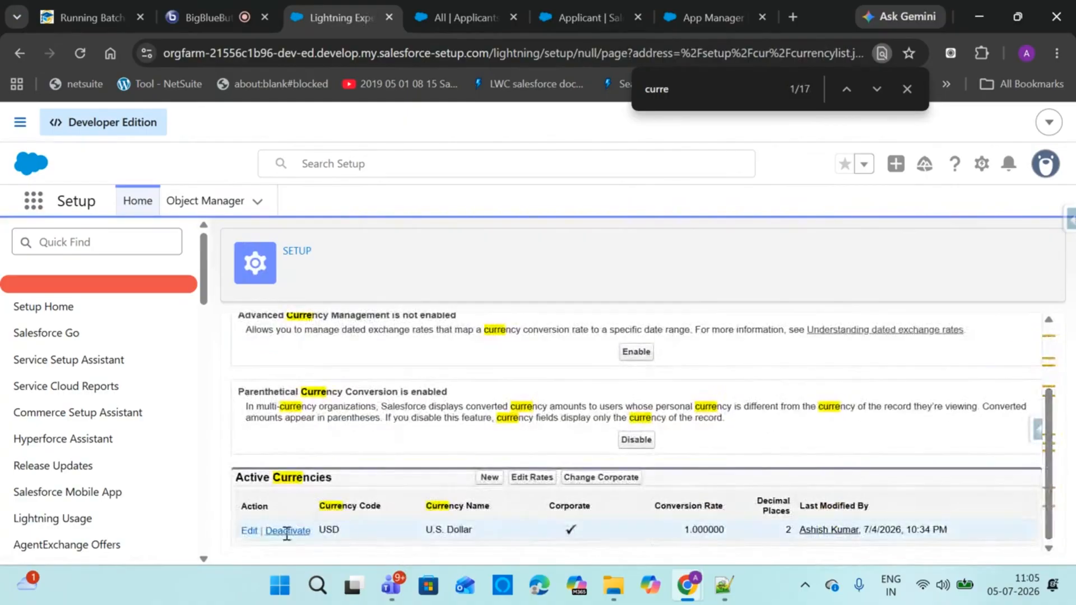
pyautogui.click(482, 480)
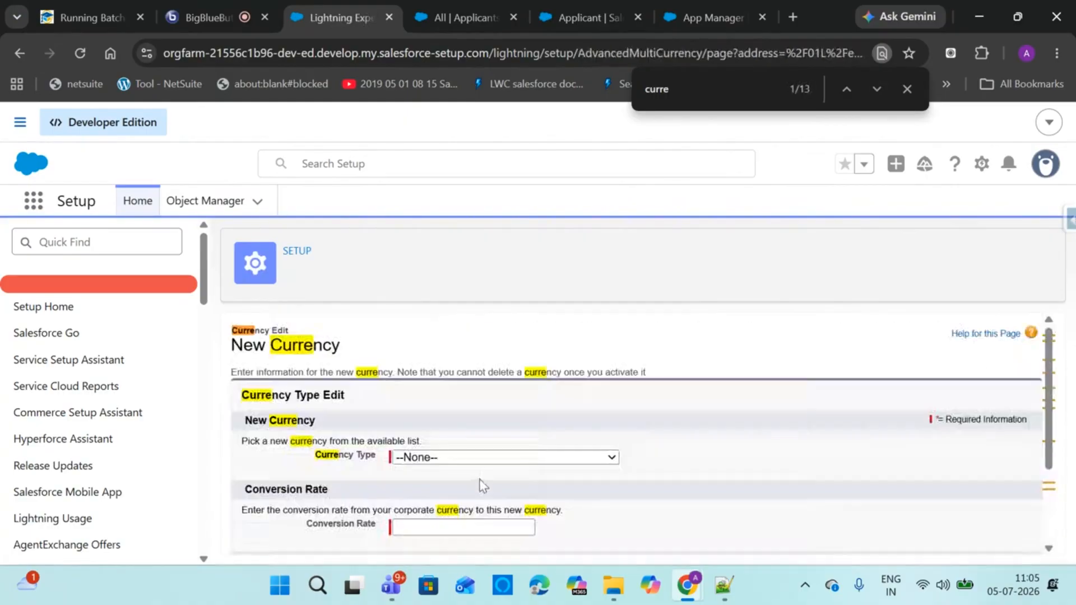
pyautogui.click(475, 458)
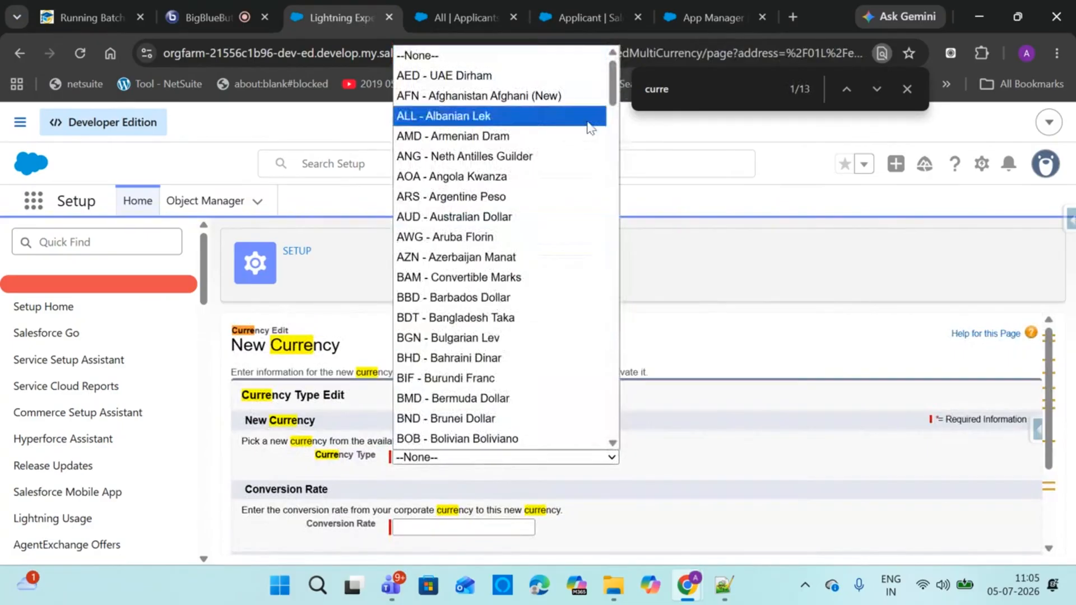
pyautogui.moveTo(613, 84); pyautogui.dragTo(581, 217)
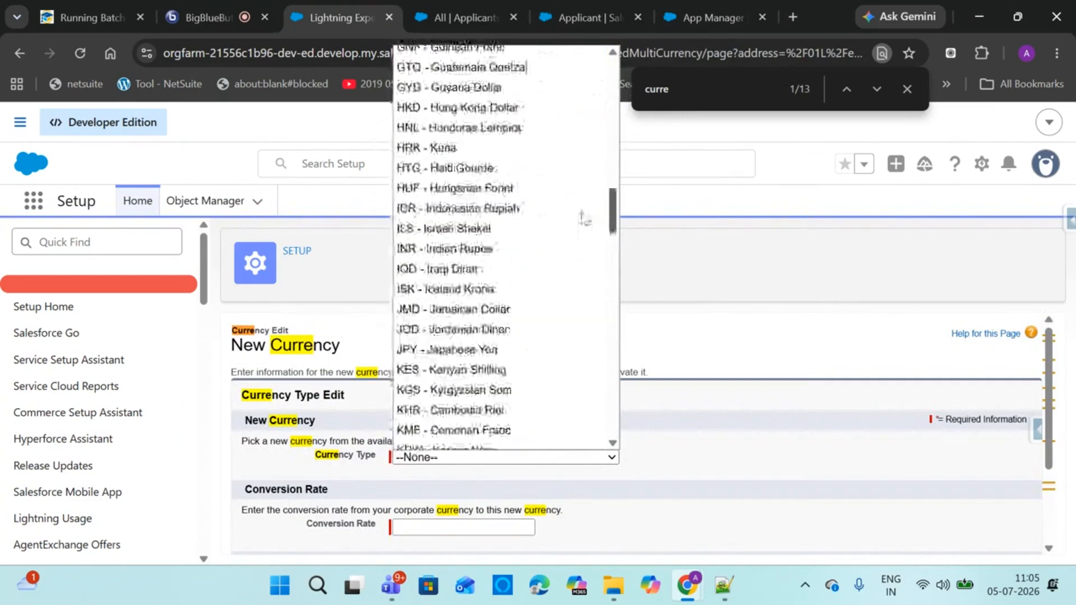
pyautogui.click(496, 277)
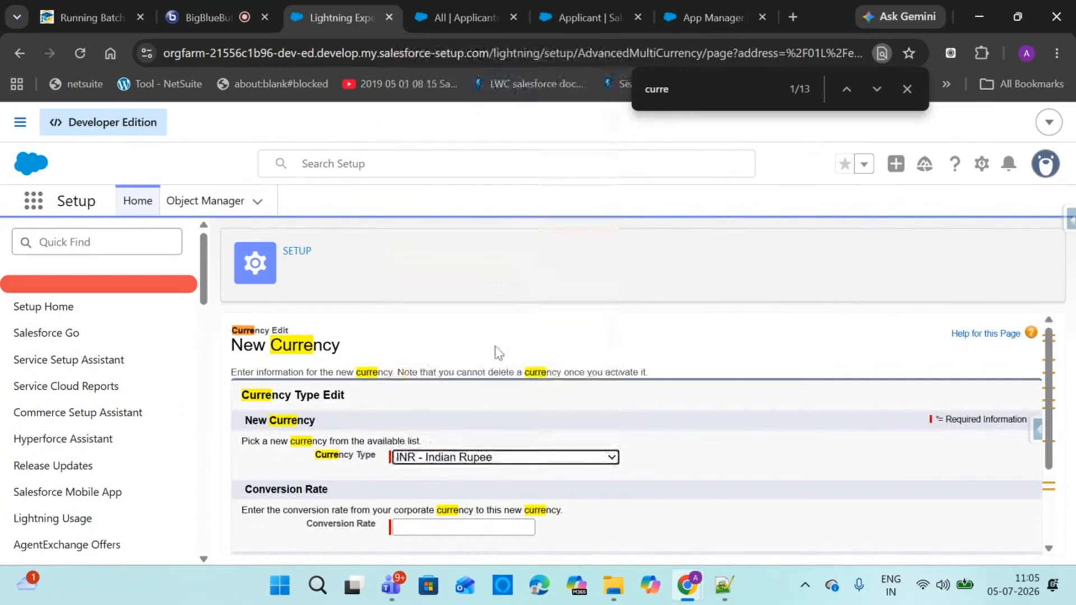
pyautogui.scroll(-2, 1049, 455)
pyautogui.scroll(-2, 1049, 455)
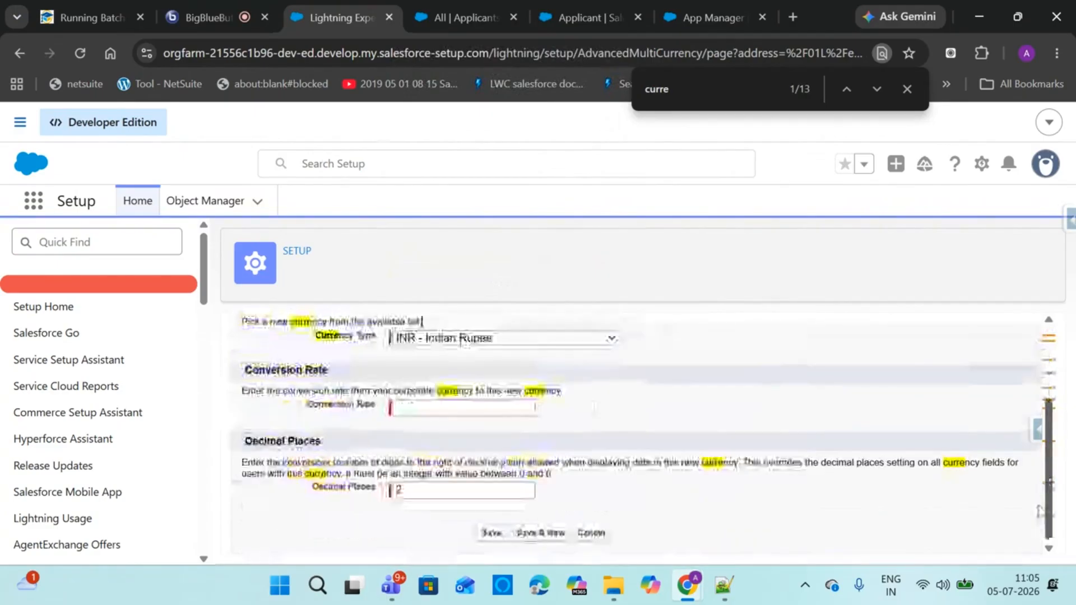
pyautogui.click(492, 533)
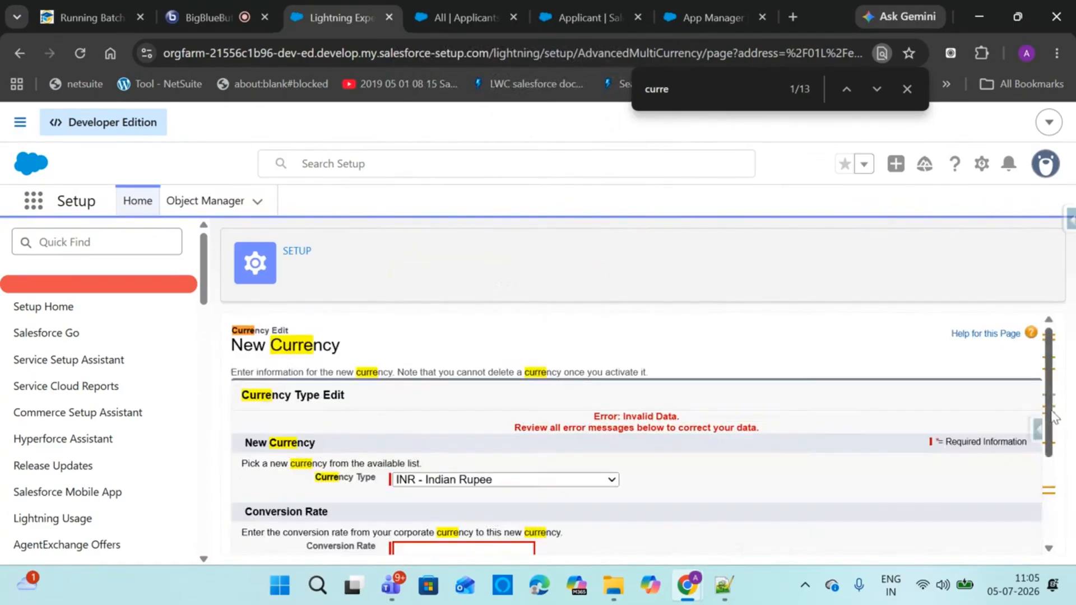
# Enter conversion rate 95 and save the new INR currency
pyautogui.scroll(-2, 1054, 418)
pyautogui.click(424, 457)
pyautogui.write('9')
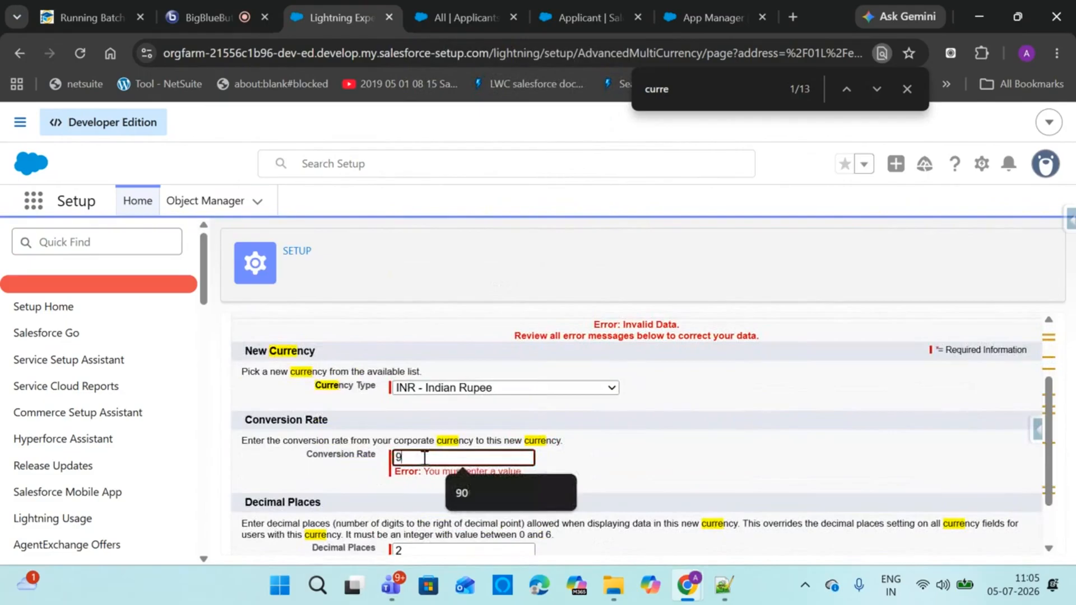
pyautogui.write('5')
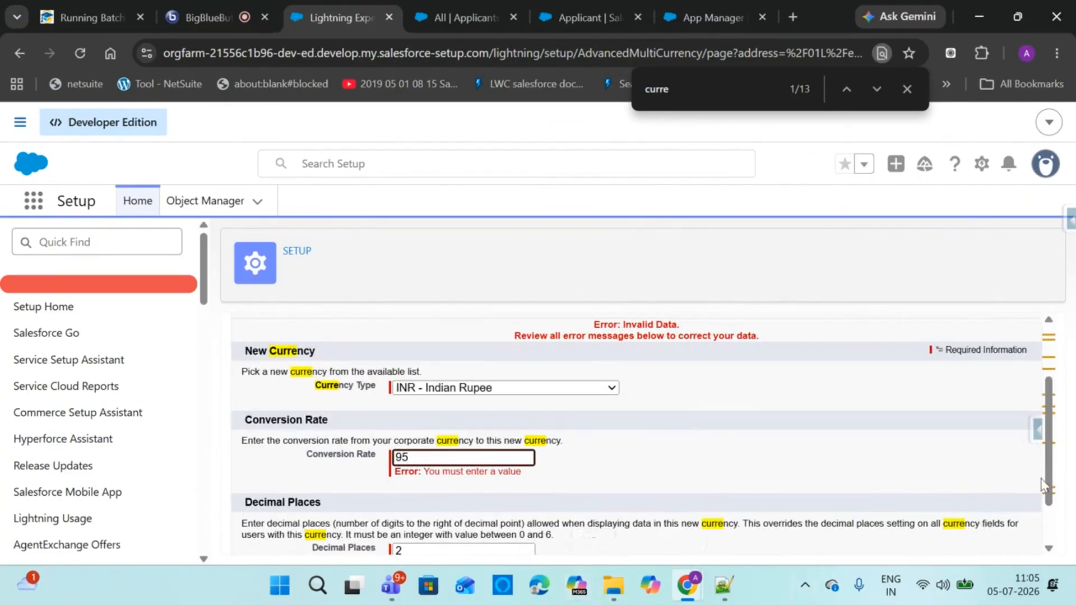
pyautogui.moveTo(1046, 485); pyautogui.dragTo(1046, 527)
pyautogui.click(490, 532)
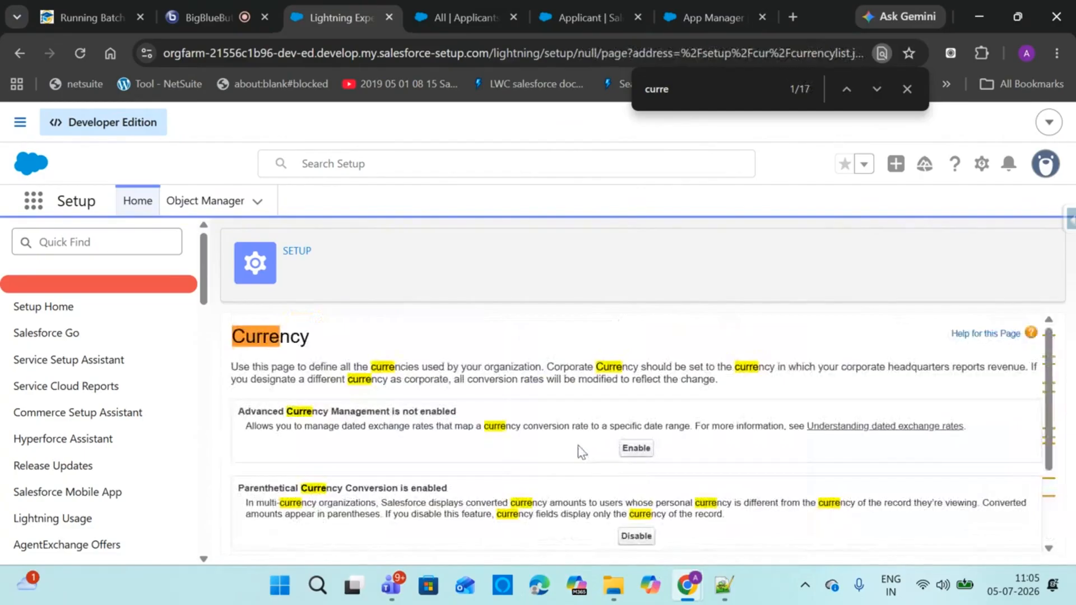
pyautogui.scroll(-2, 1048, 413)
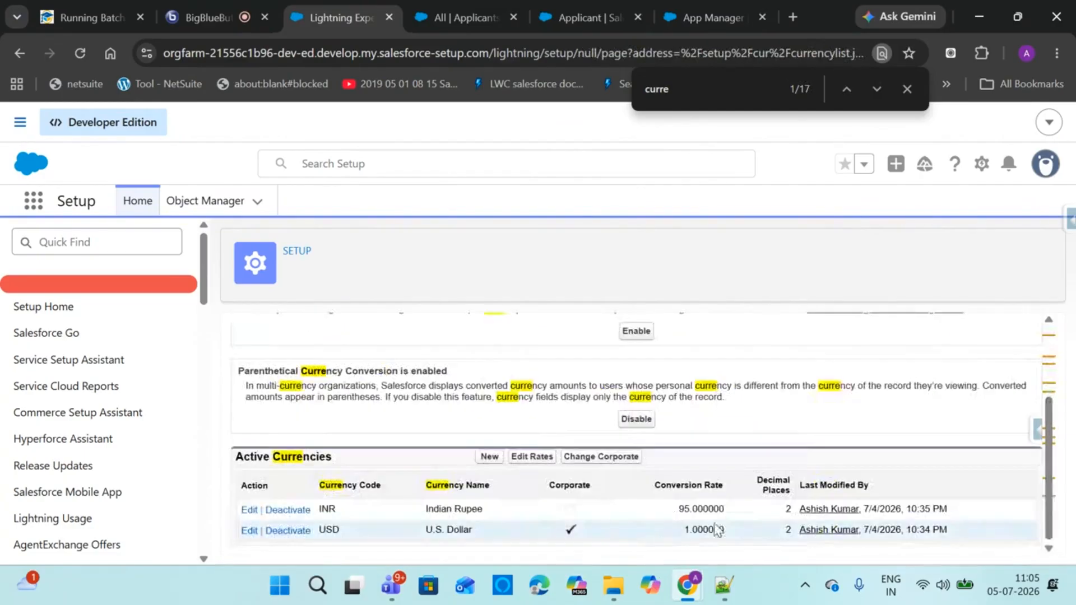
pyautogui.click(451, 8)
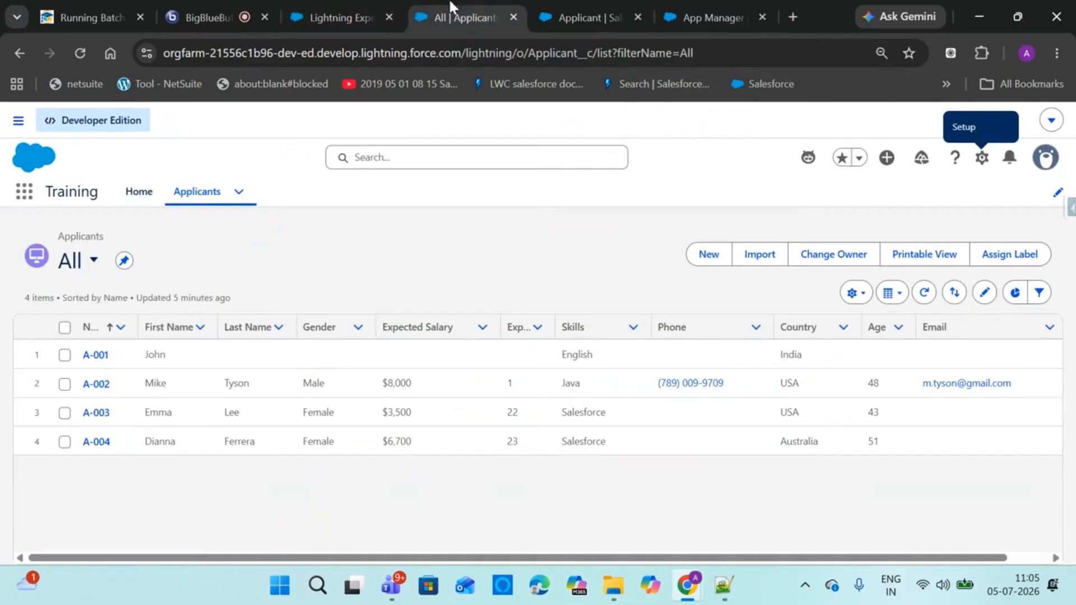
# Reload the Applicants list, check the new applicant's INR/USD Currency options, and discard the form
pyautogui.click(84, 55)
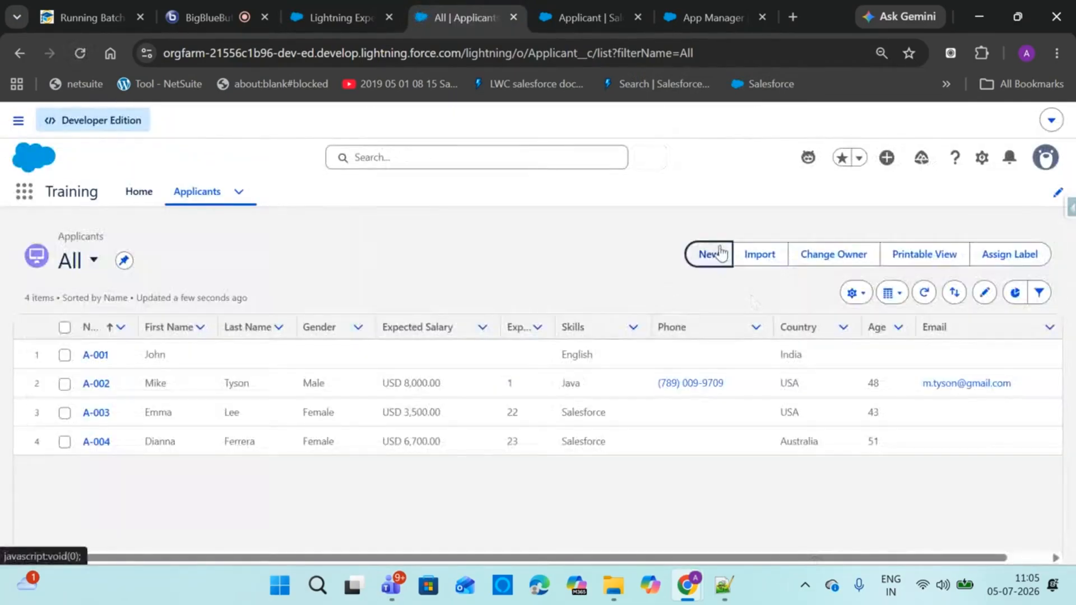
pyautogui.click(709, 253)
pyautogui.moveTo(851, 275); pyautogui.dragTo(849, 468)
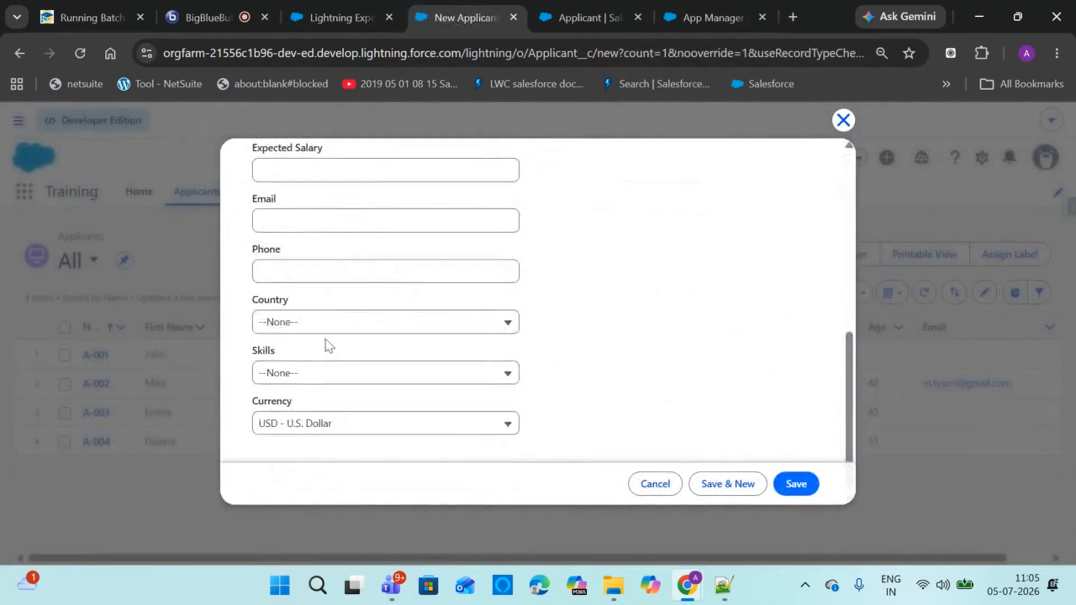
pyautogui.click(328, 427)
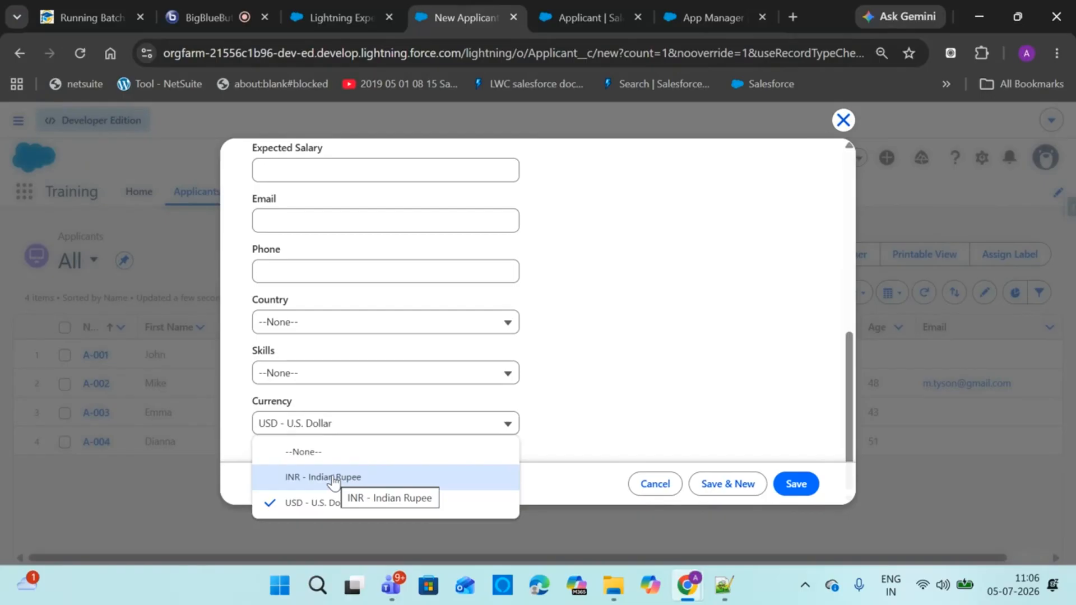
pyautogui.click(850, 122)
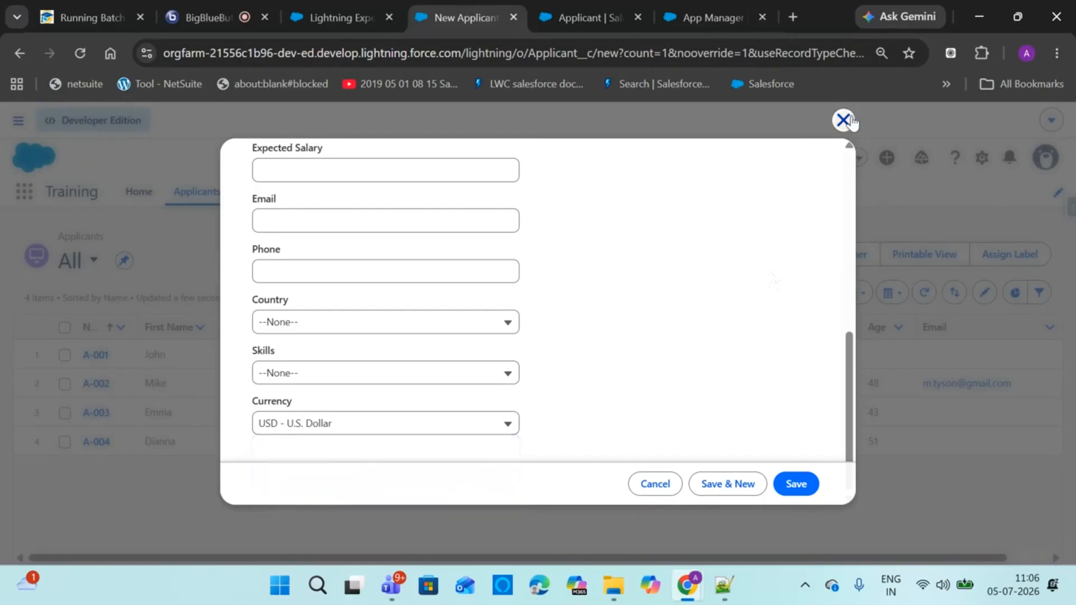
pyautogui.click(843, 121)
pyautogui.click(213, 15)
pyautogui.moveTo(452, 12); pyautogui.dragTo(339, 14)
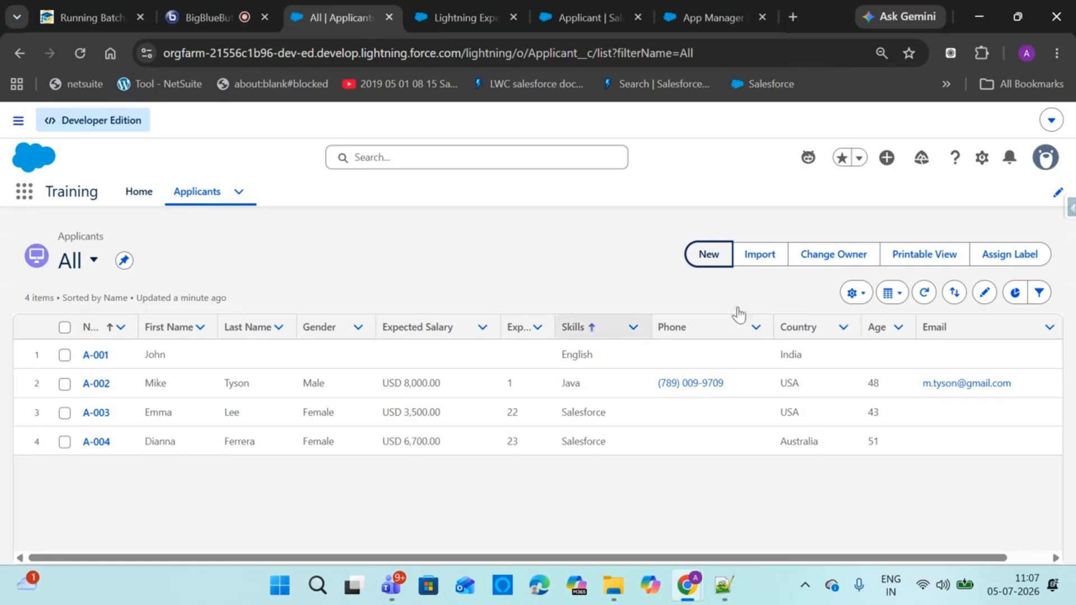
pyautogui.click(180, 5)
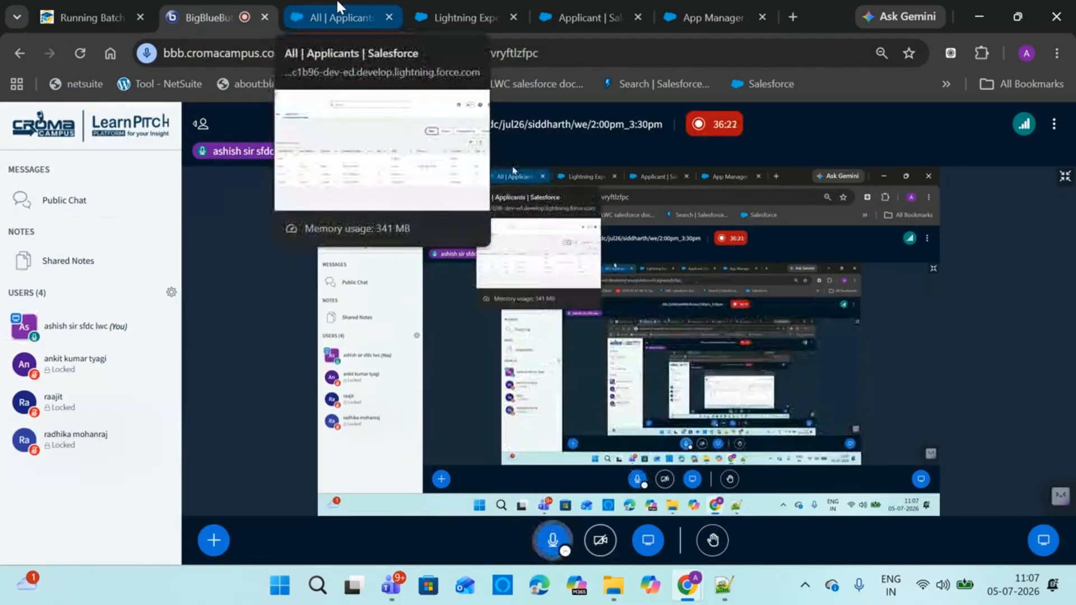
pyautogui.click(338, 7)
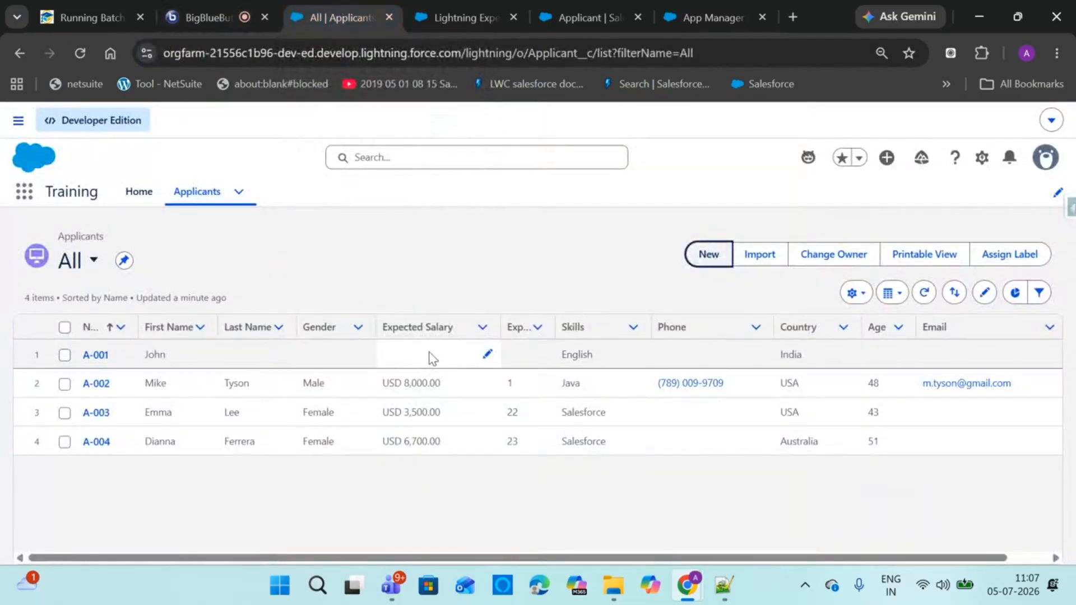
pyautogui.click(399, 273)
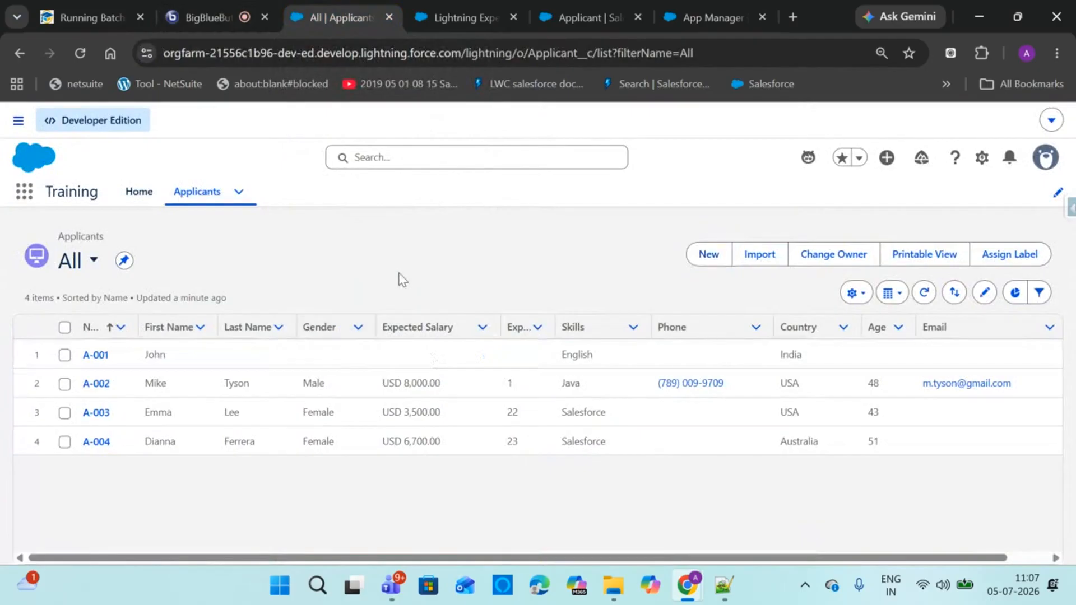
pyautogui.click(217, 8)
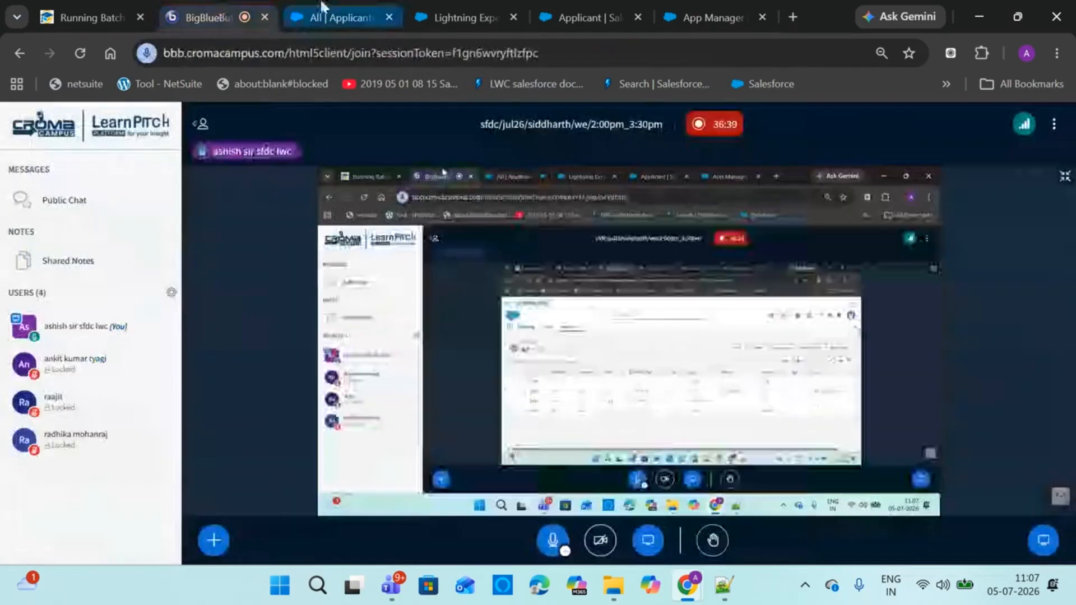
# Return to the Applicants list after briefly checking the online meeting
pyautogui.click(324, 8)
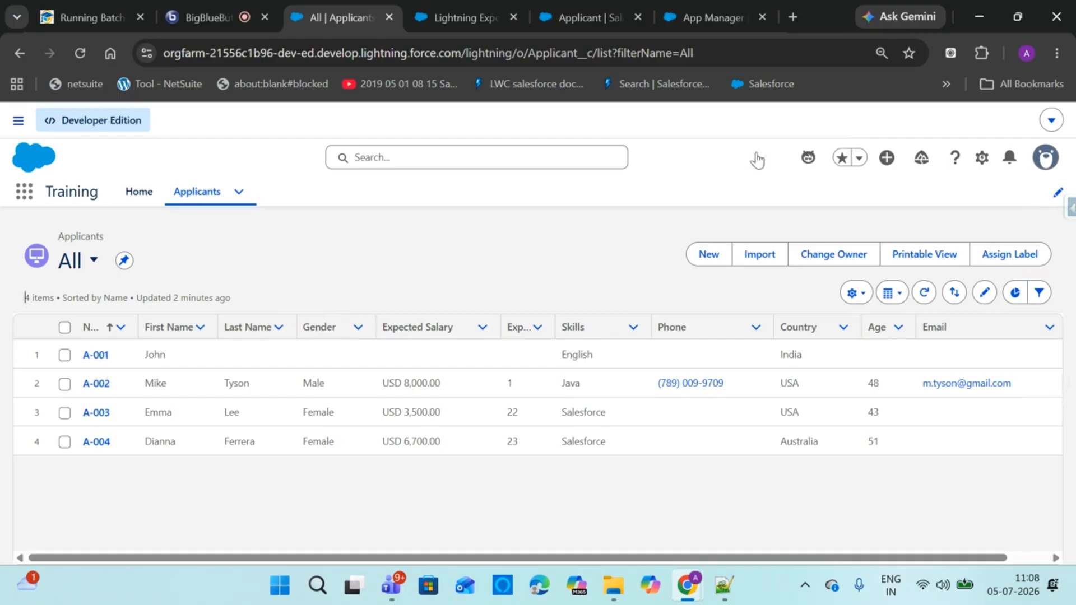
pyautogui.click(207, 17)
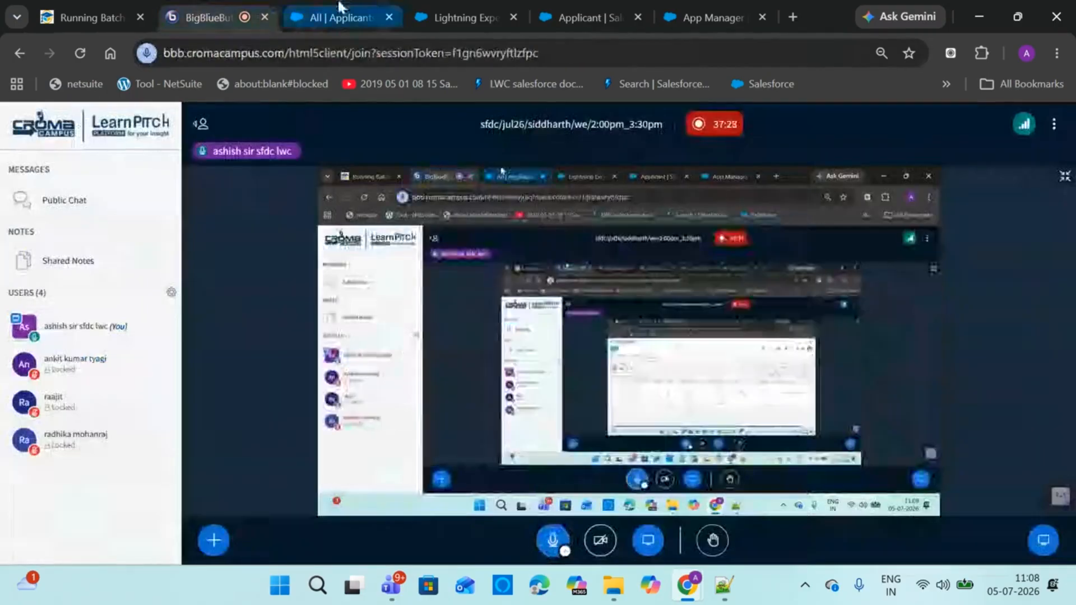
pyautogui.click(339, 7)
# Add Campaigns to the Training app's nav bar, save it, and open the empty Campaigns list
pyautogui.click(1060, 195)
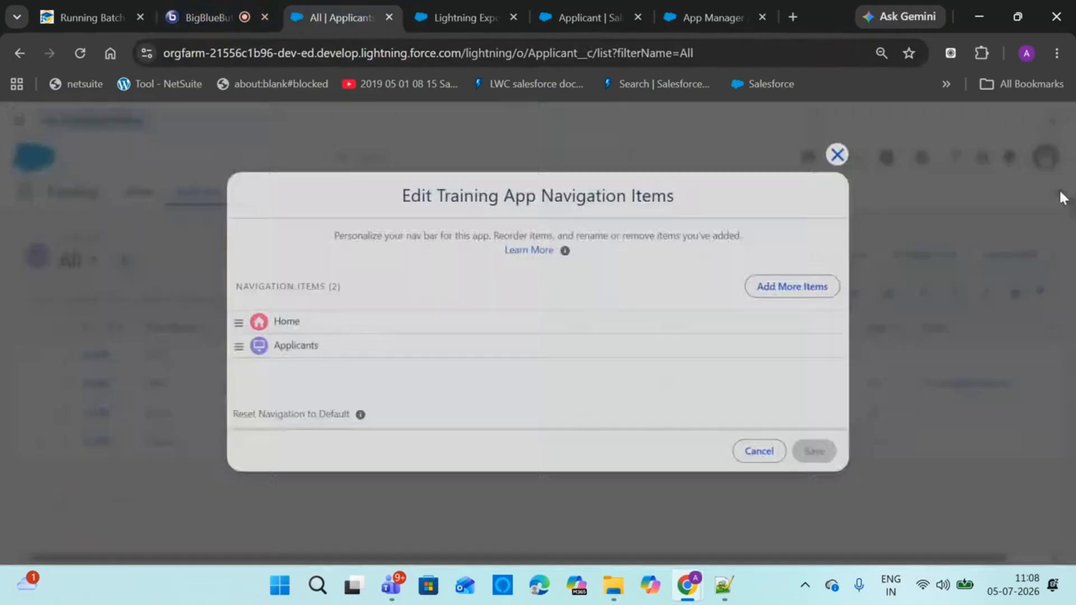
pyautogui.click(775, 287)
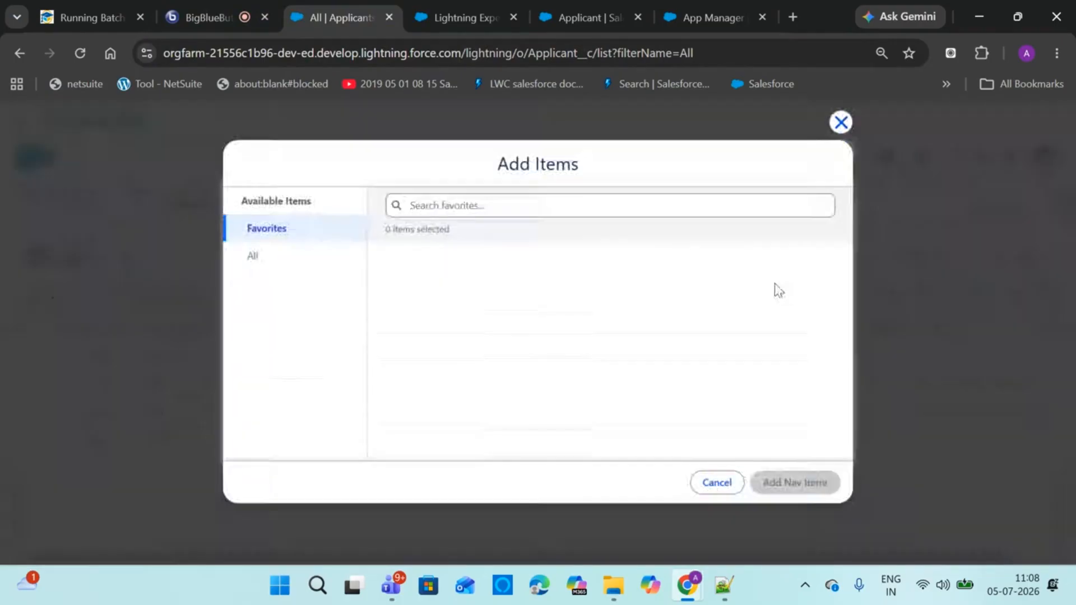
pyautogui.click(305, 261)
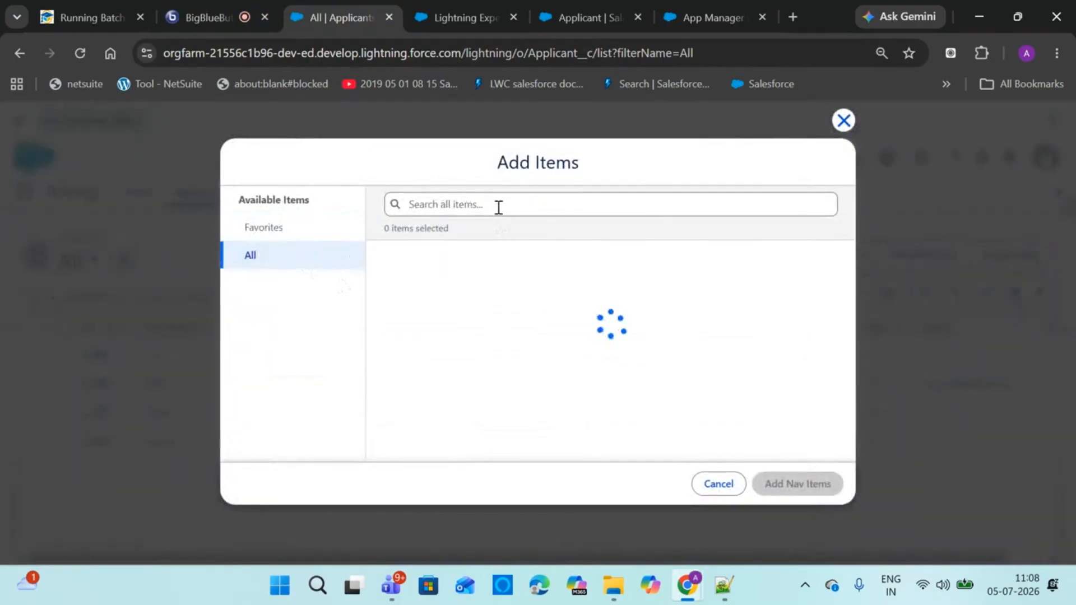
pyautogui.write('ca')
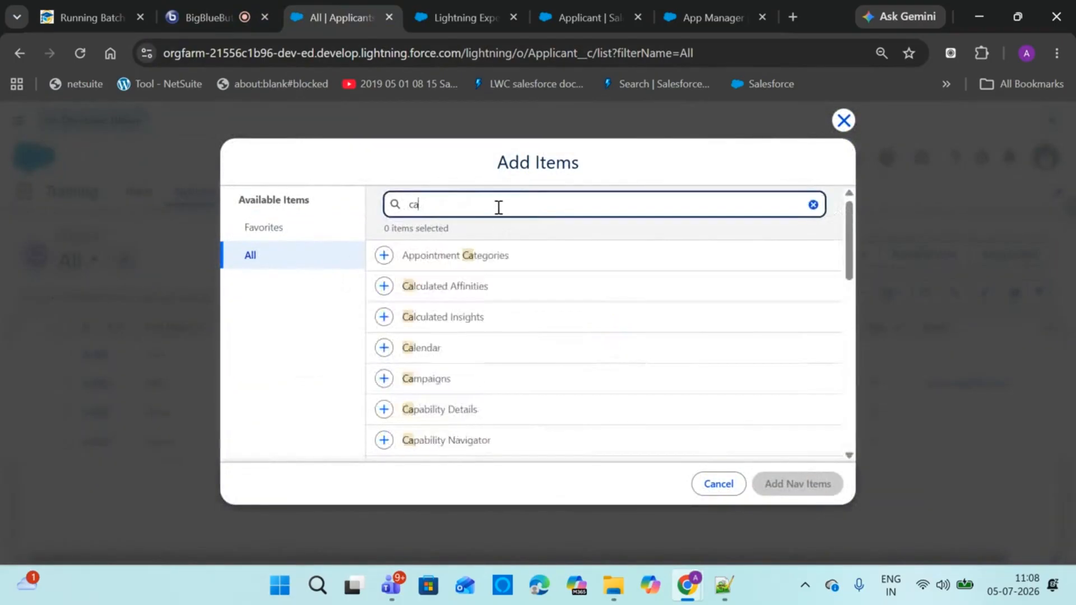
pyautogui.write('mp')
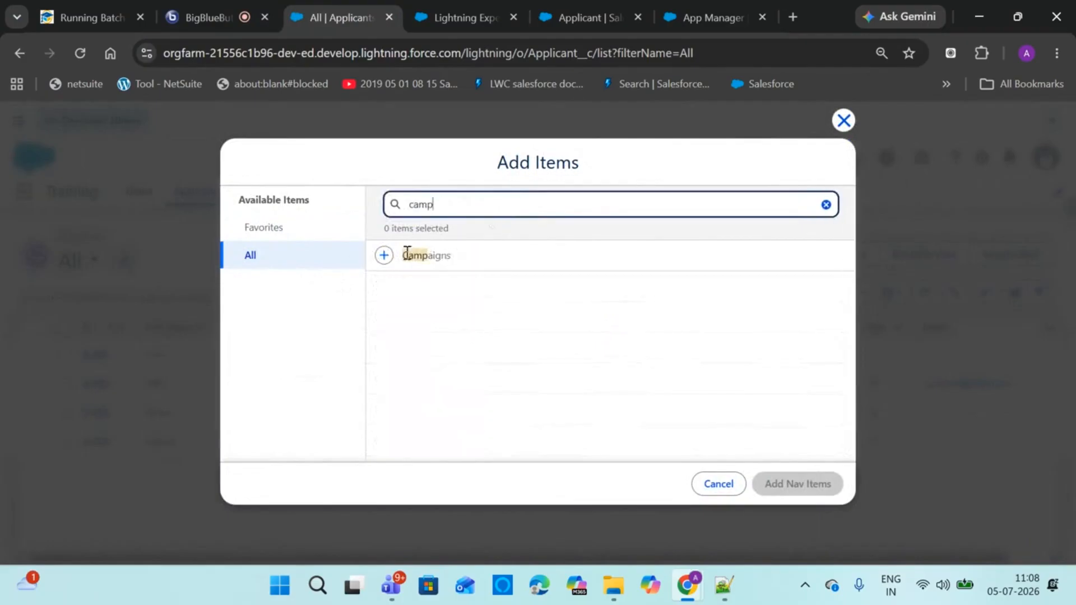
pyautogui.click(384, 255)
pyautogui.click(777, 487)
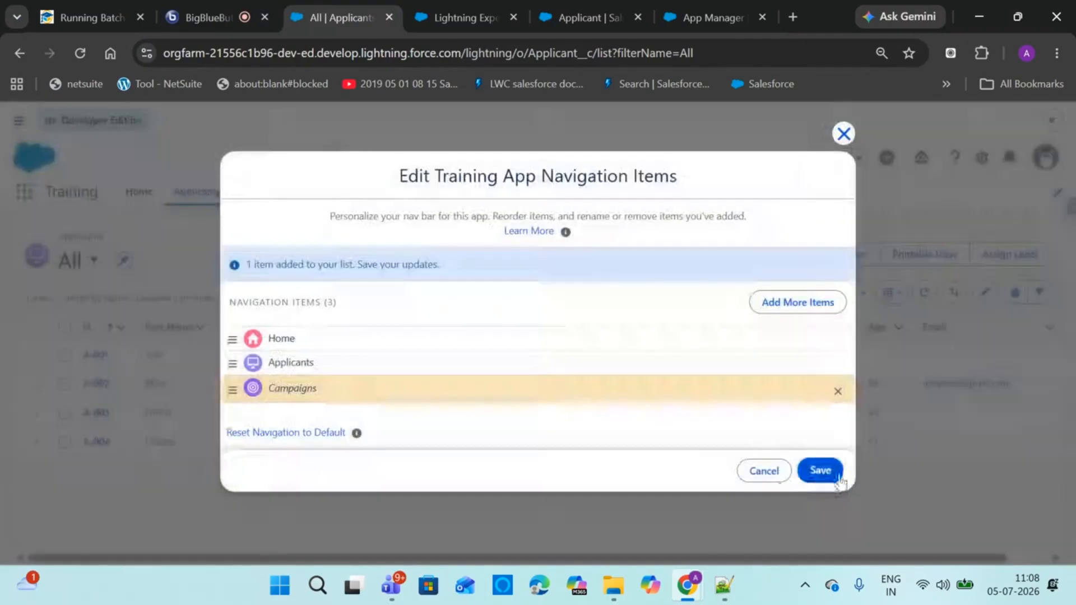
pyautogui.click(820, 471)
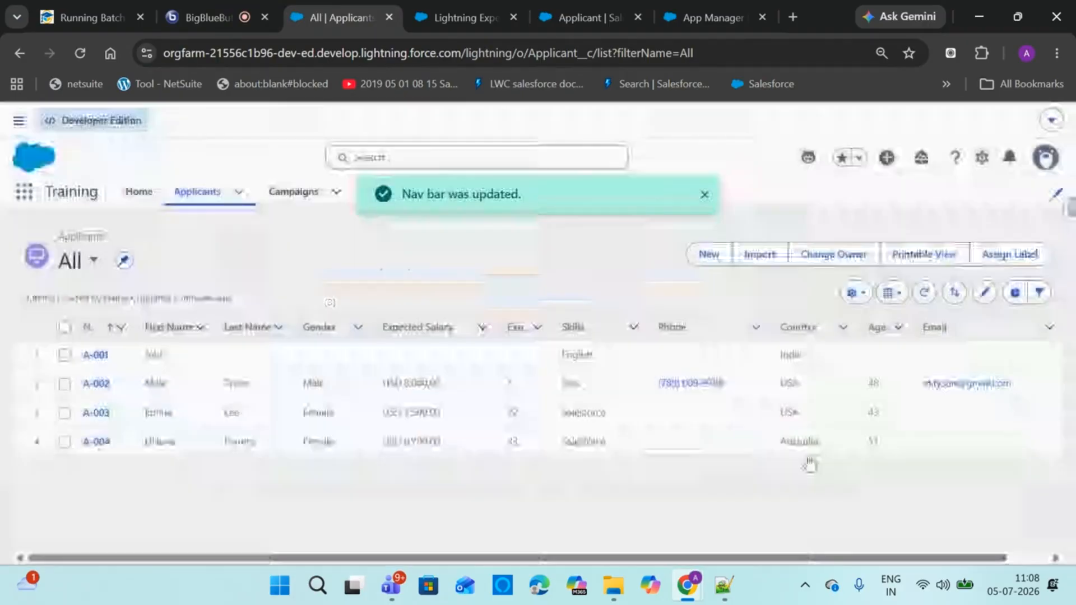
pyautogui.click(705, 195)
pyautogui.click(308, 206)
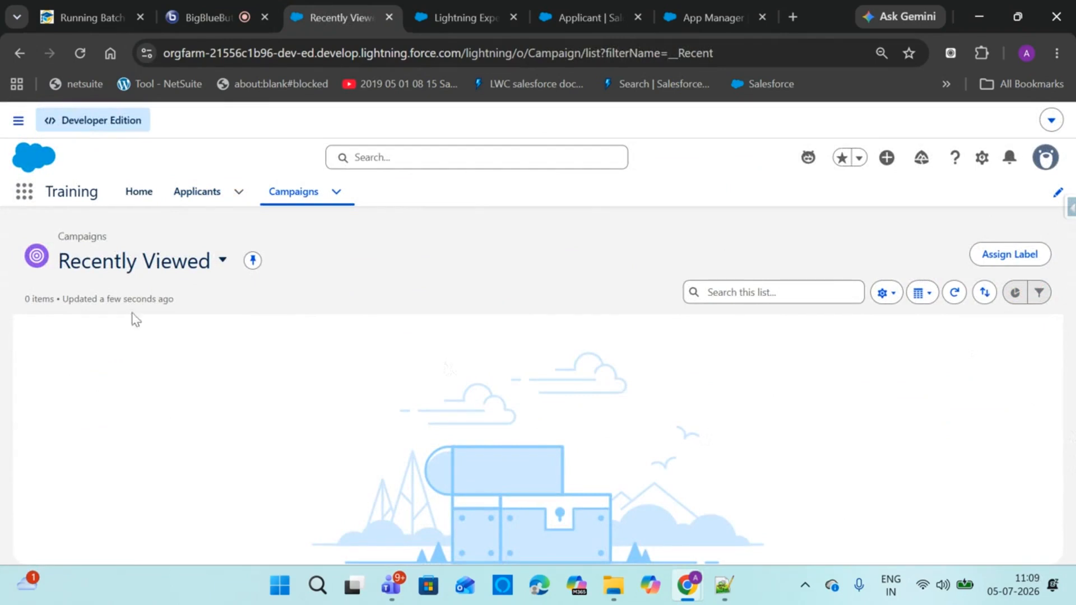
# Open Setup in a new tab and find the admin user's record by searching their name
pyautogui.click(180, 10)
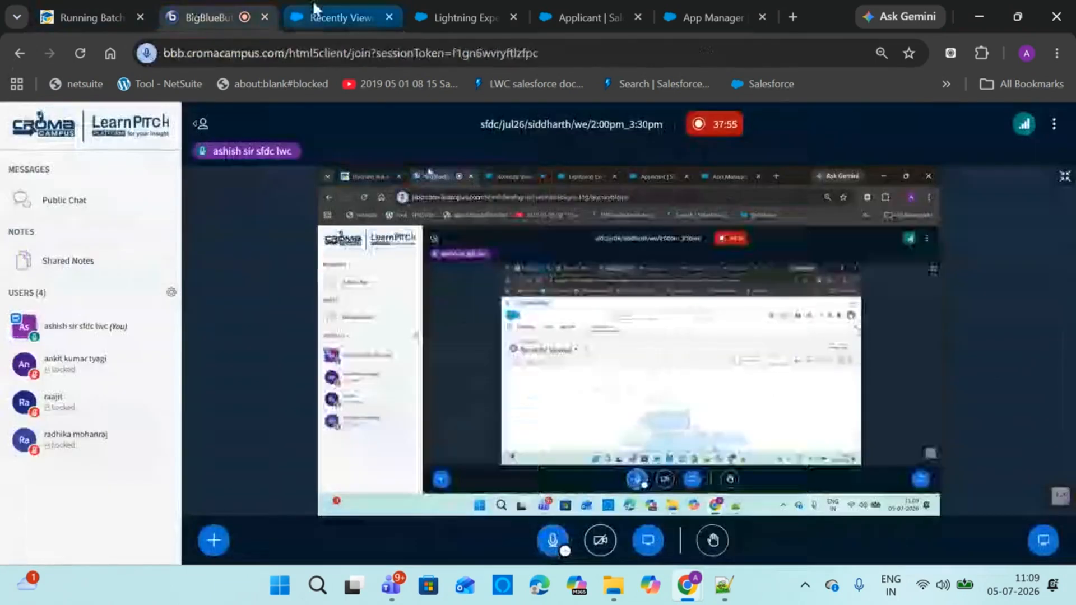
pyautogui.click(316, 13)
pyautogui.click(981, 158)
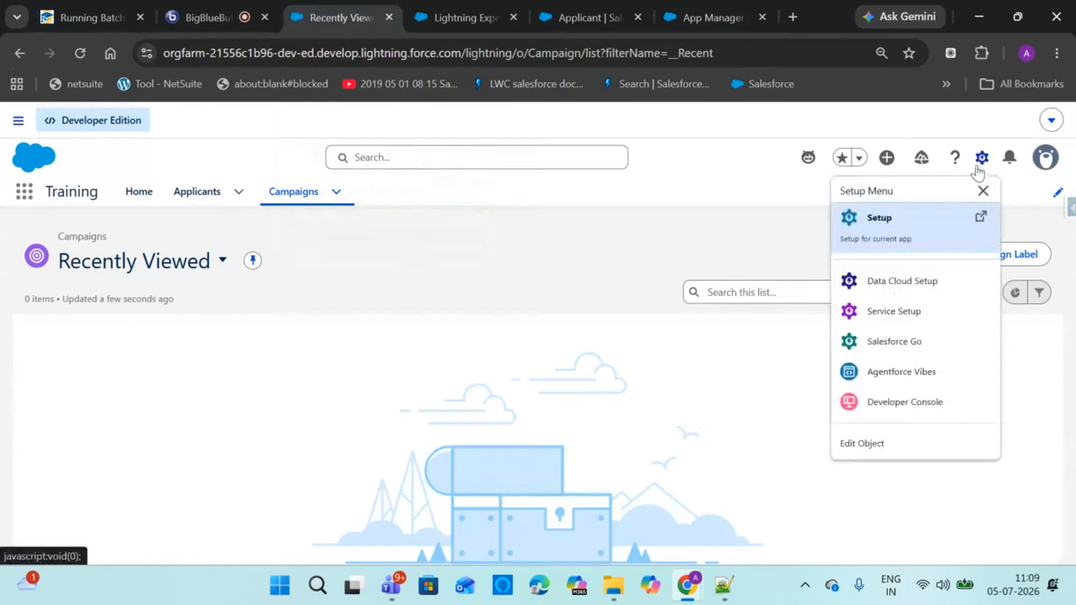
pyautogui.click(887, 217)
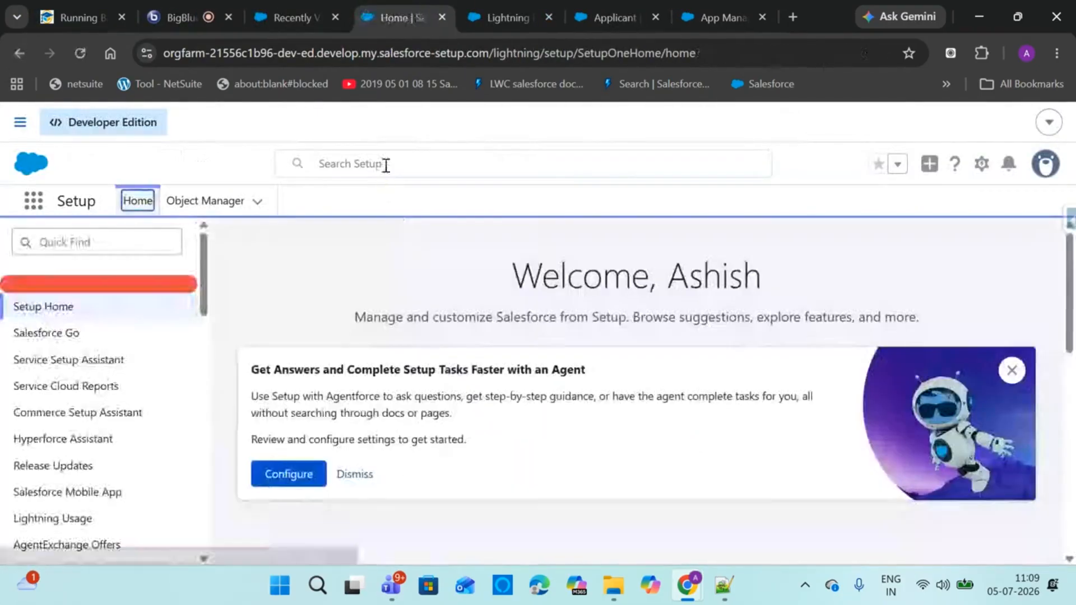
pyautogui.click(385, 164)
pyautogui.write('as')
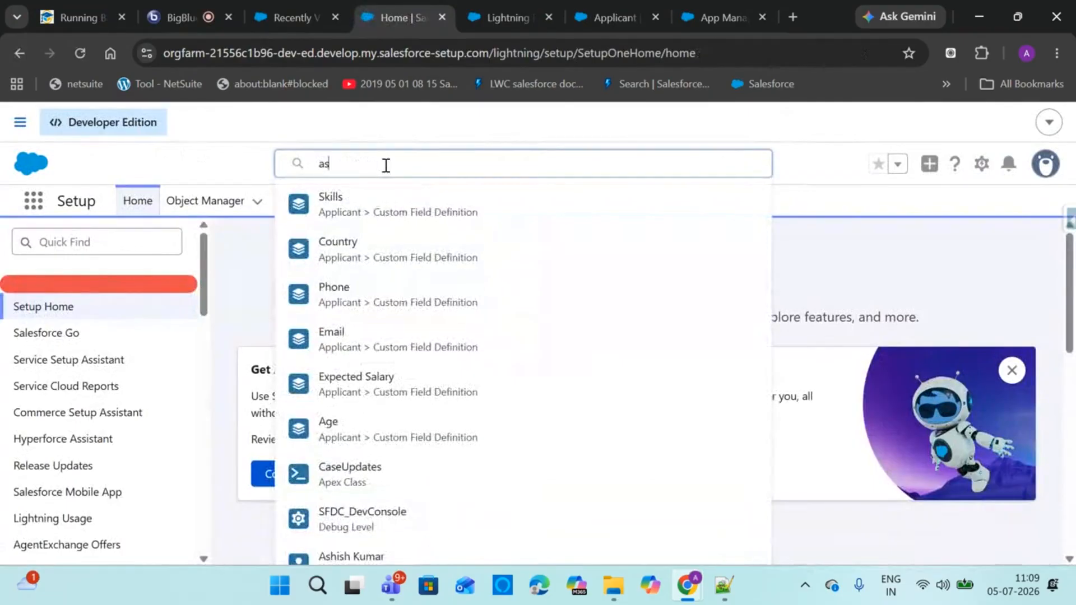
pyautogui.write('hish kuma')
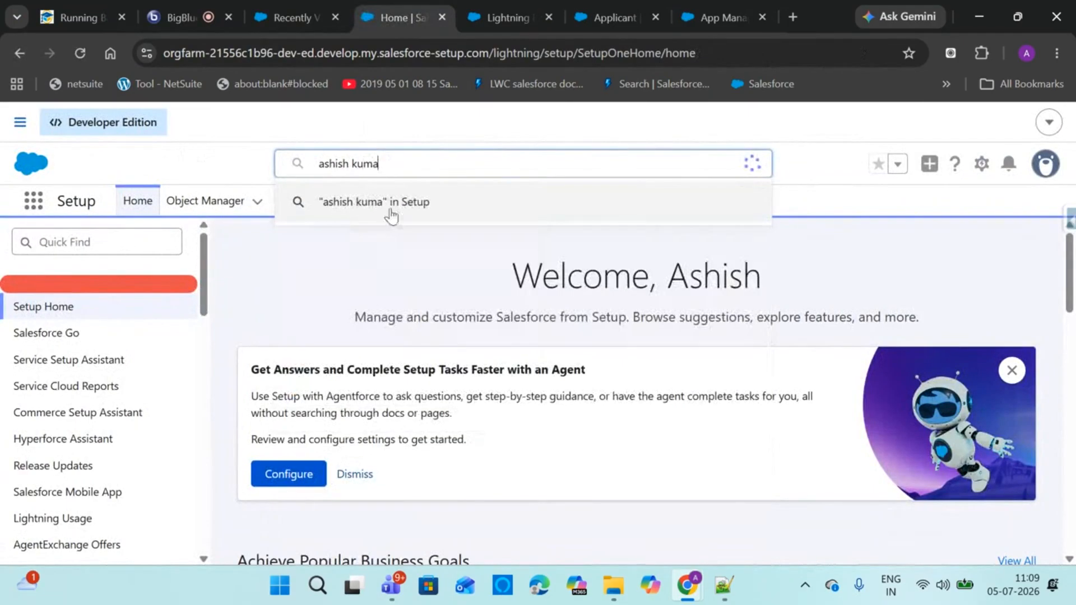
pyautogui.click(390, 238)
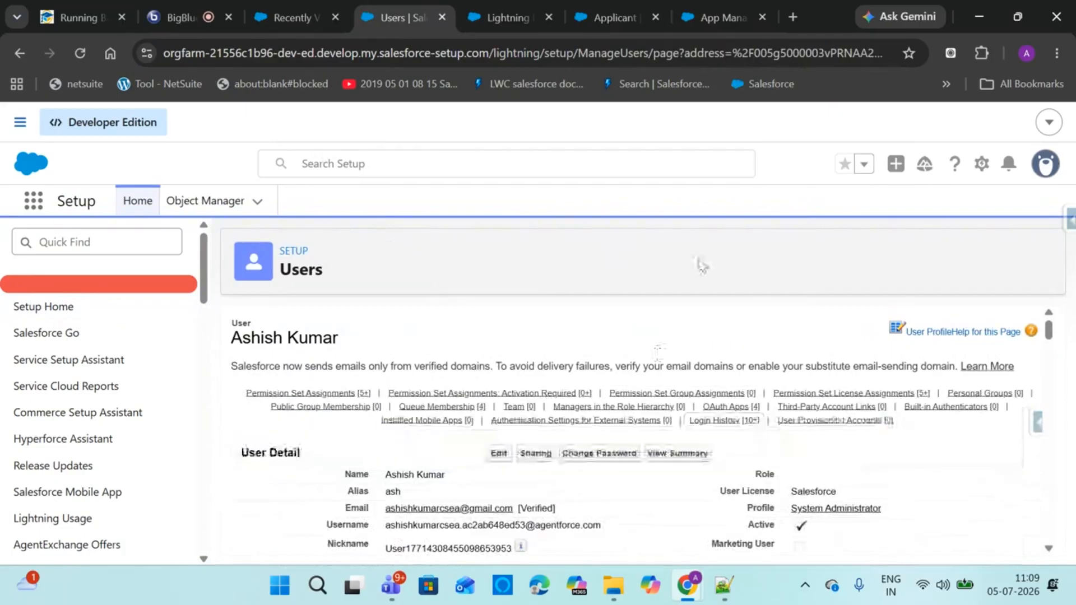
# Edit the user, tick Marketing User and Flow User, then return to the Campaigns tab
pyautogui.click(499, 453)
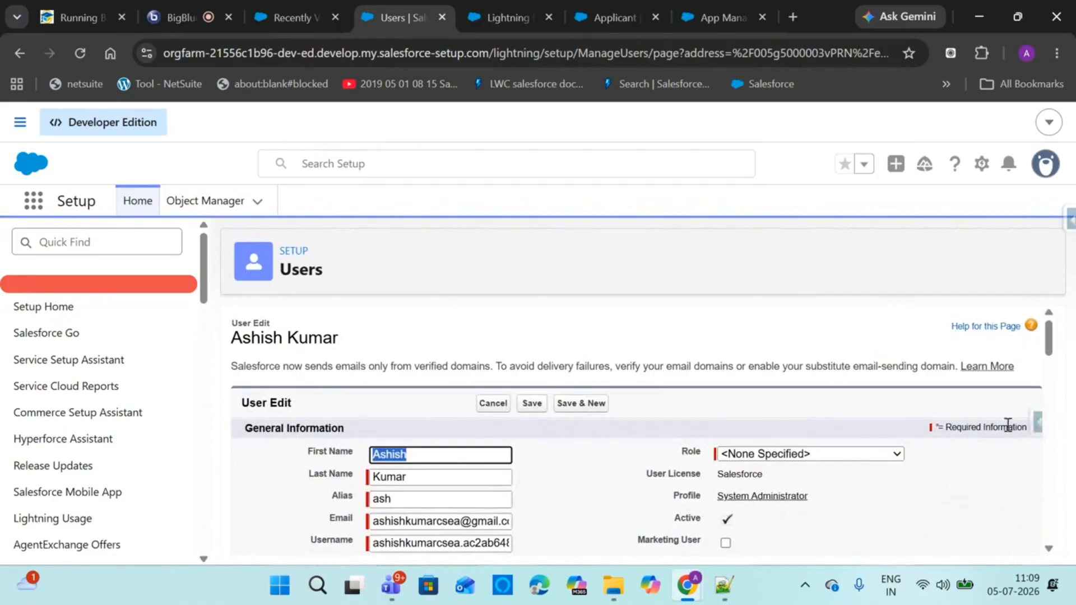
pyautogui.click(726, 543)
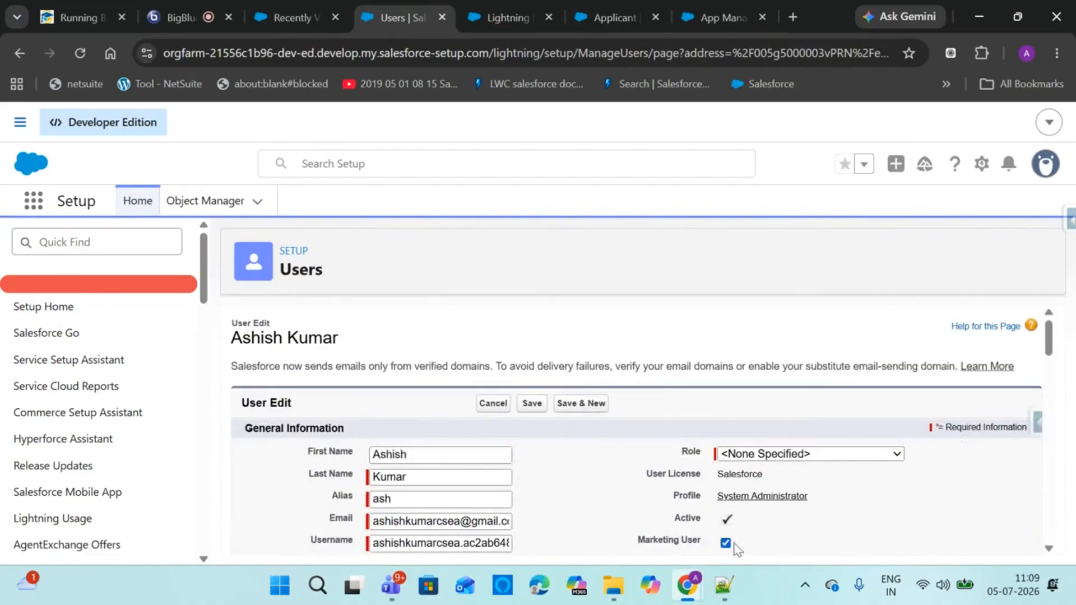
pyautogui.click(1048, 550)
pyautogui.scroll(-2, 1048, 552)
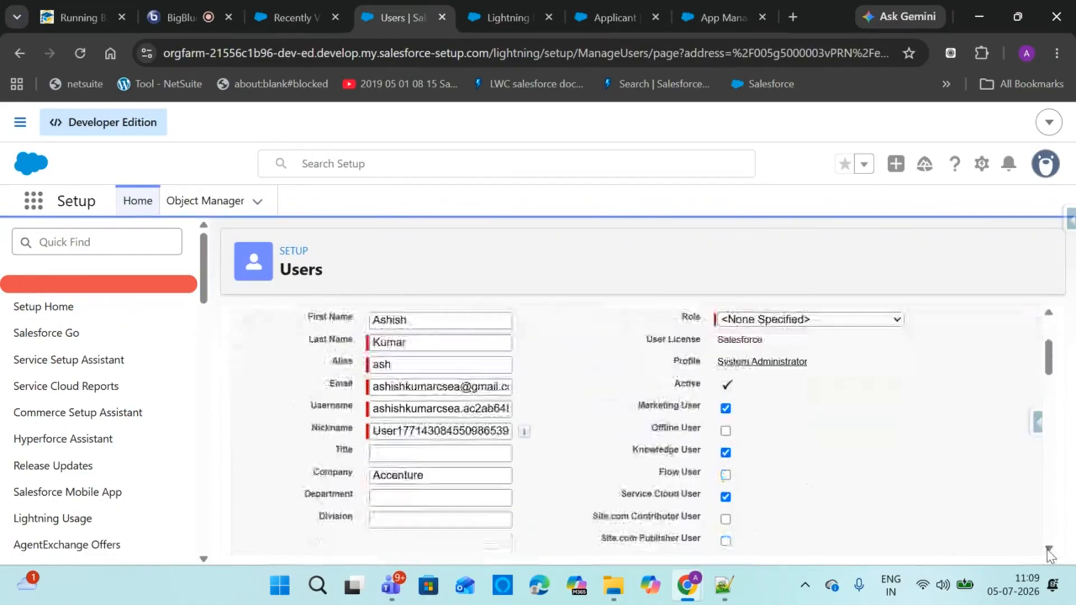
pyautogui.click(725, 407)
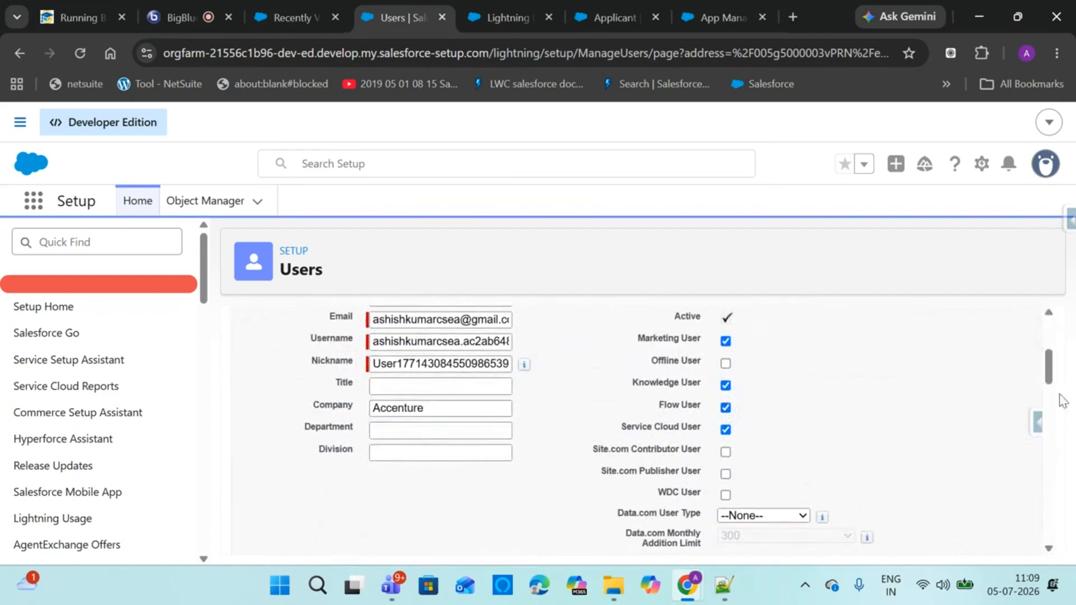
pyautogui.moveTo(1052, 370); pyautogui.dragTo(1059, 333)
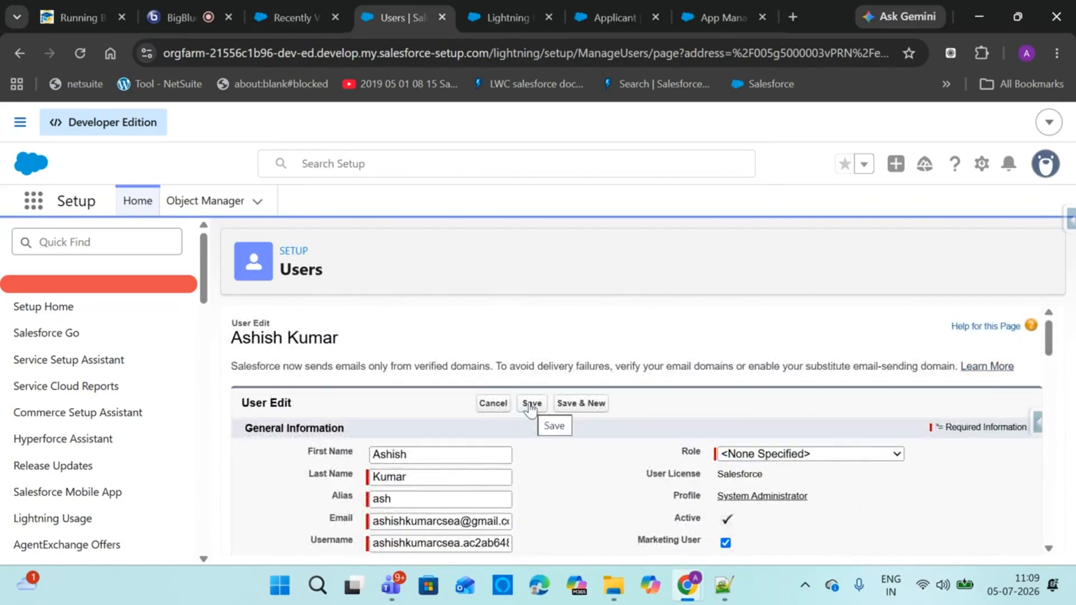
pyautogui.click(302, 17)
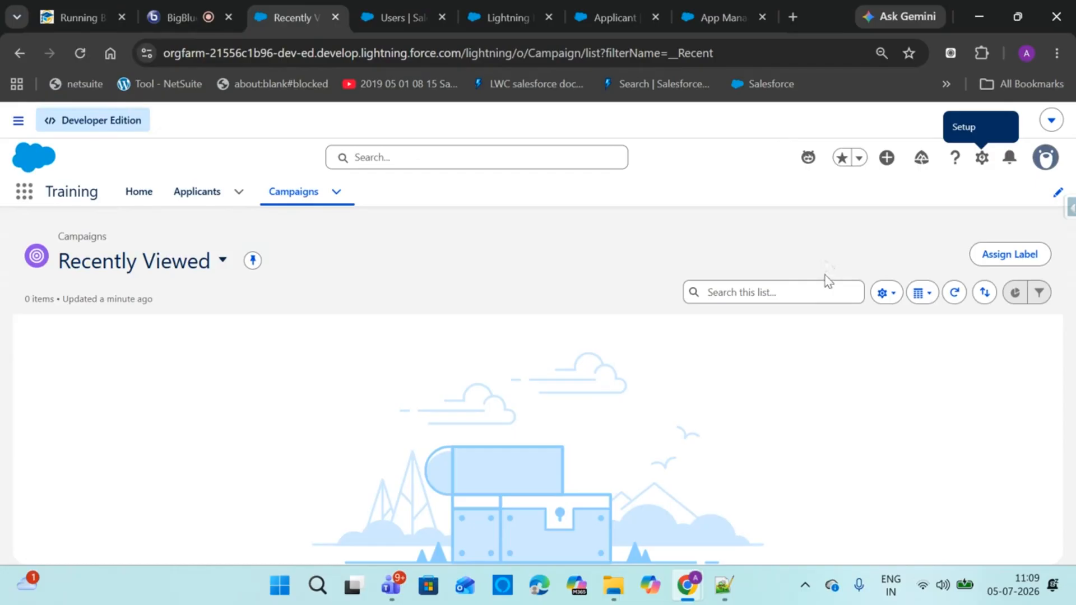
# Switch the Campaigns list view to All Active Campaigns
pyautogui.click(421, 18)
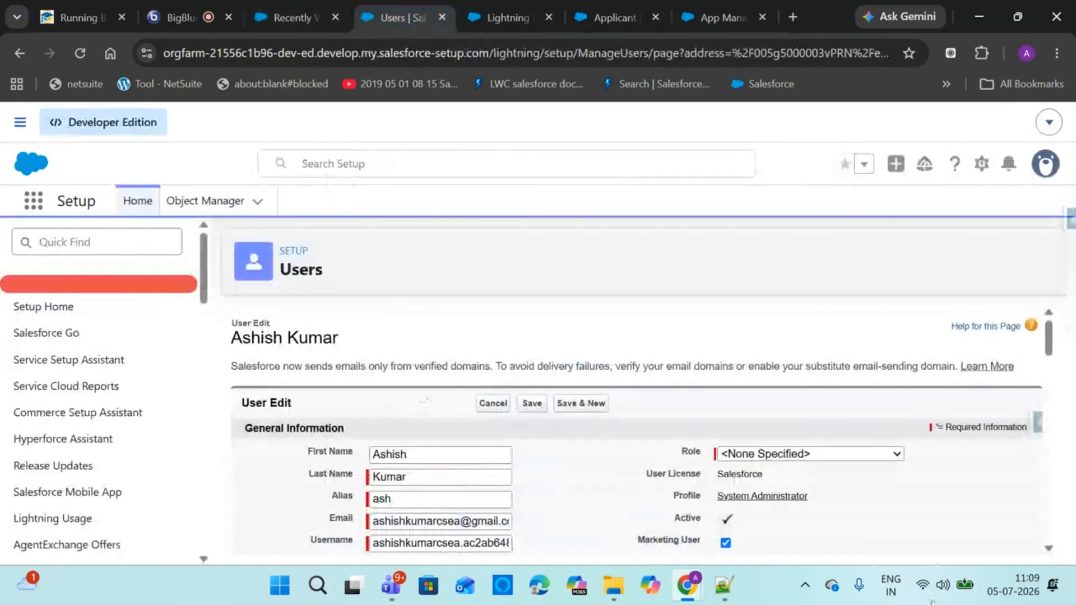
pyautogui.click(297, 14)
pyautogui.click(394, 4)
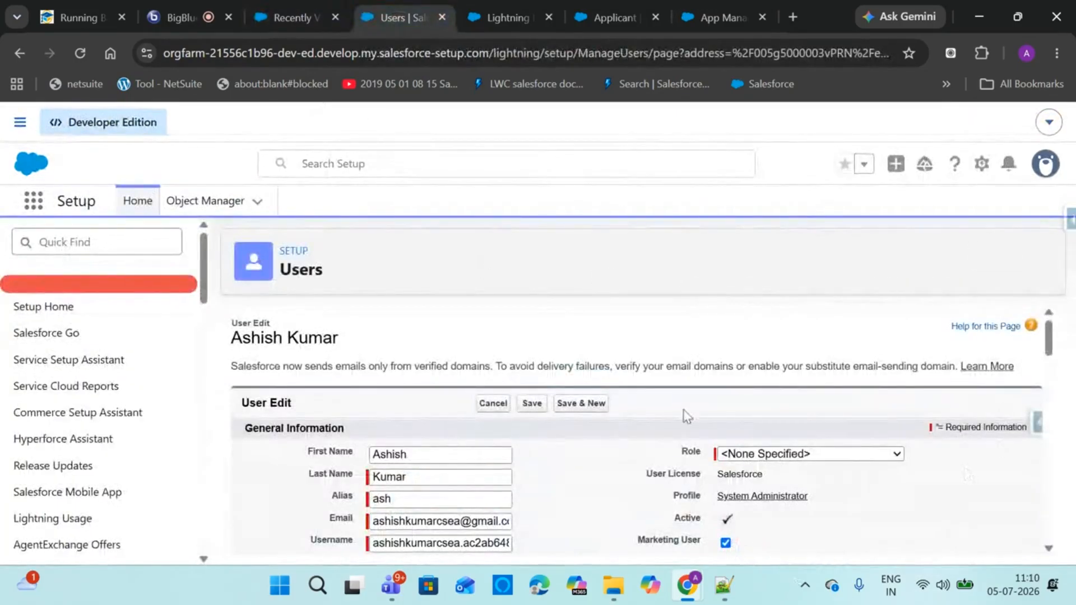
pyautogui.moveTo(1049, 339); pyautogui.dragTo(1049, 381)
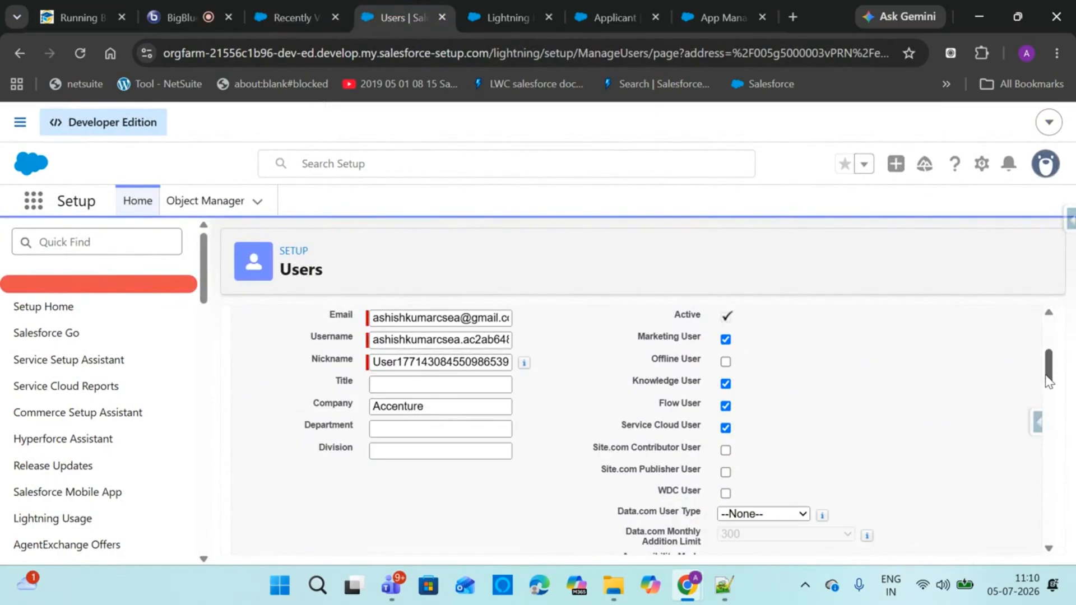
pyautogui.moveTo(1049, 381); pyautogui.dragTo(1035, 351)
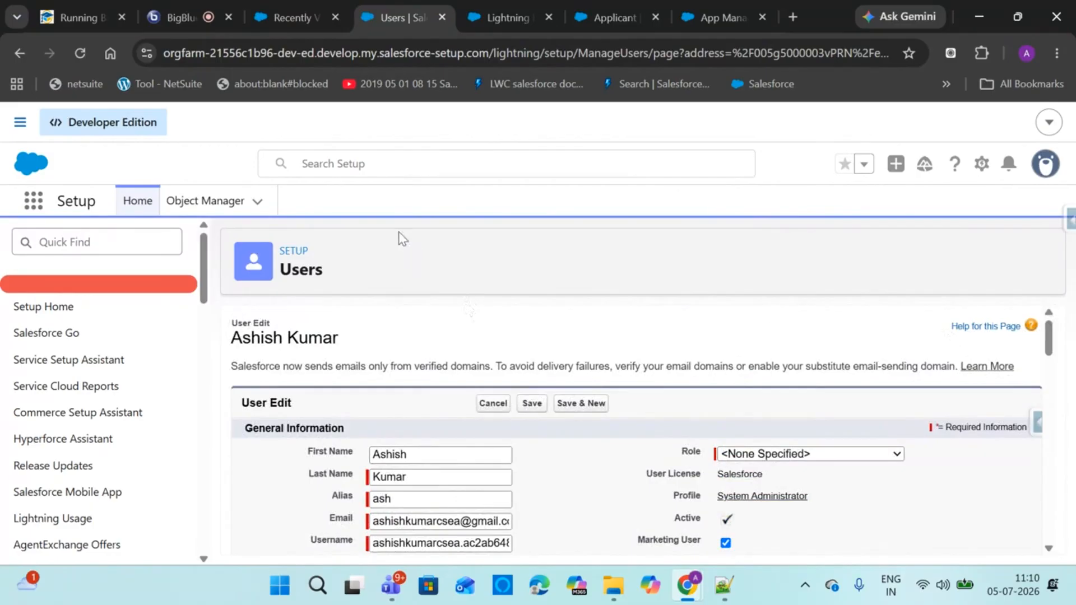
pyautogui.click(291, 16)
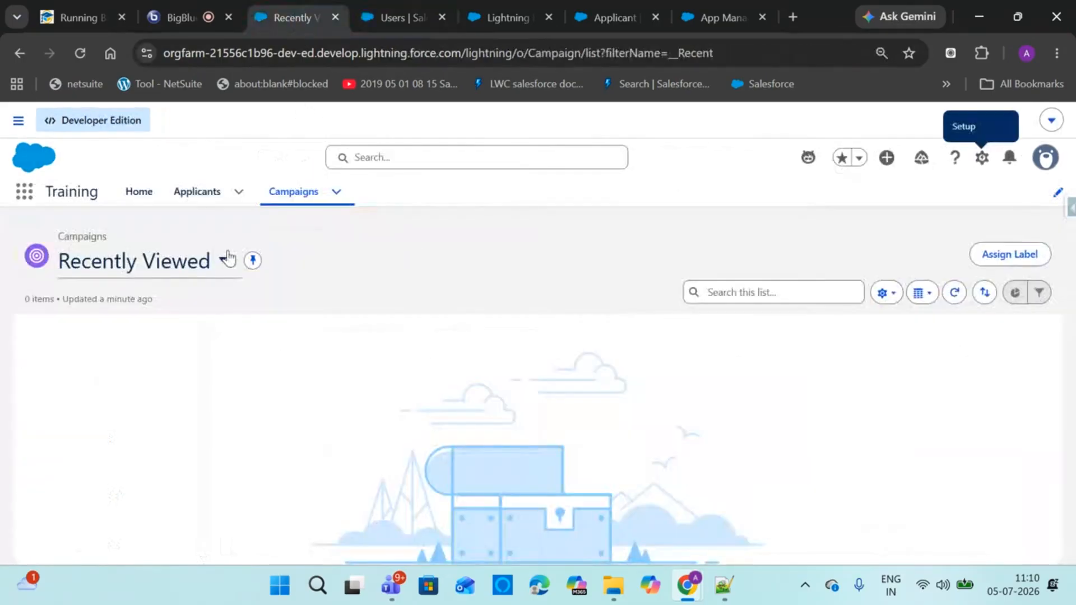
pyautogui.click(227, 259)
pyautogui.click(135, 365)
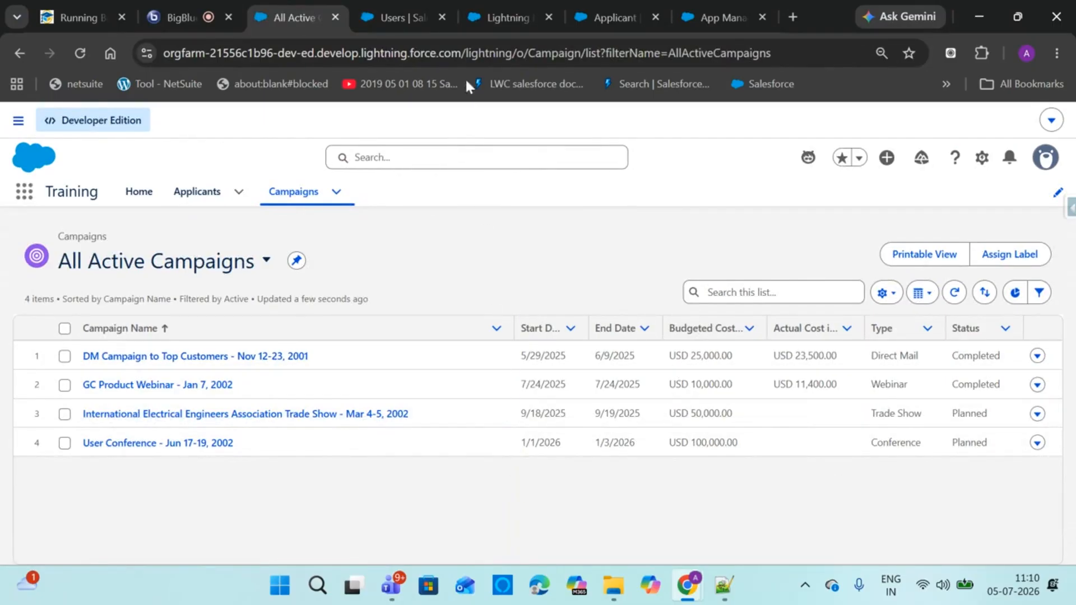
# Save the user's Marketing User setting and reload the Campaigns page
pyautogui.click(400, 18)
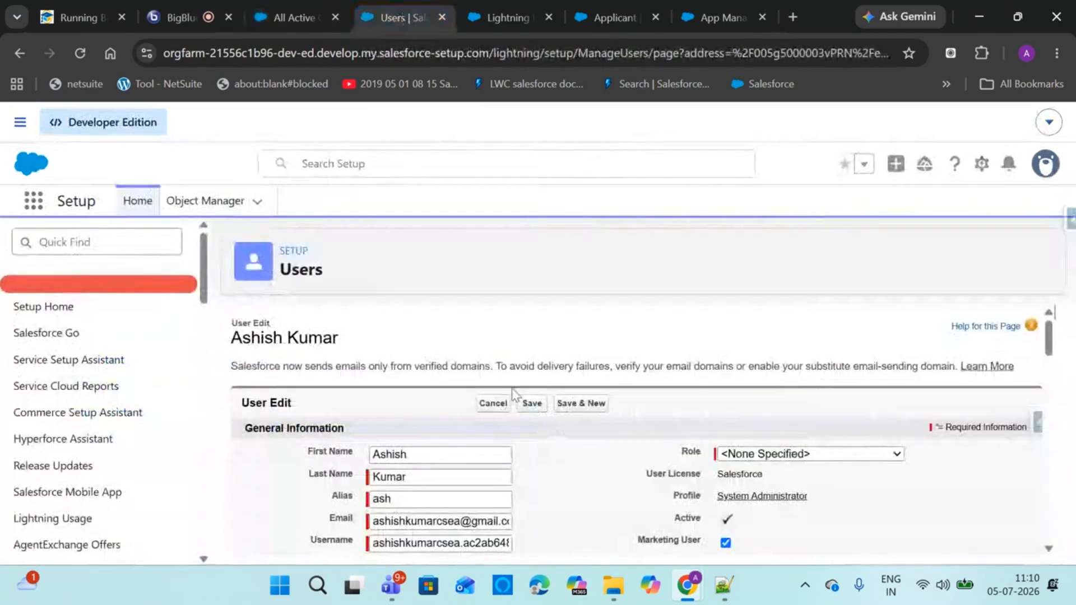
pyautogui.click(532, 404)
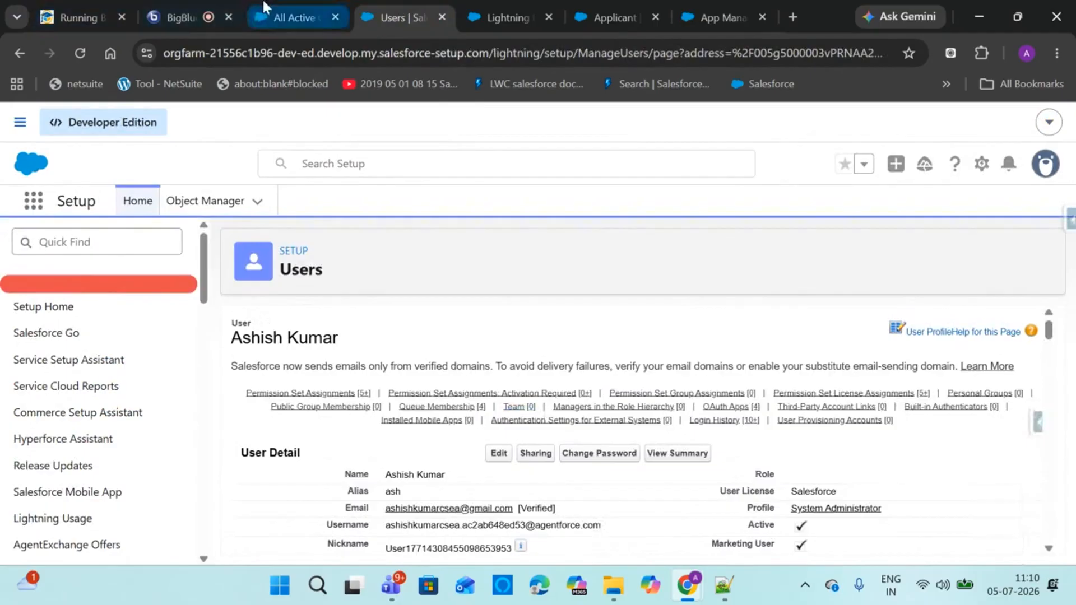
pyautogui.click(294, 17)
pyautogui.click(79, 54)
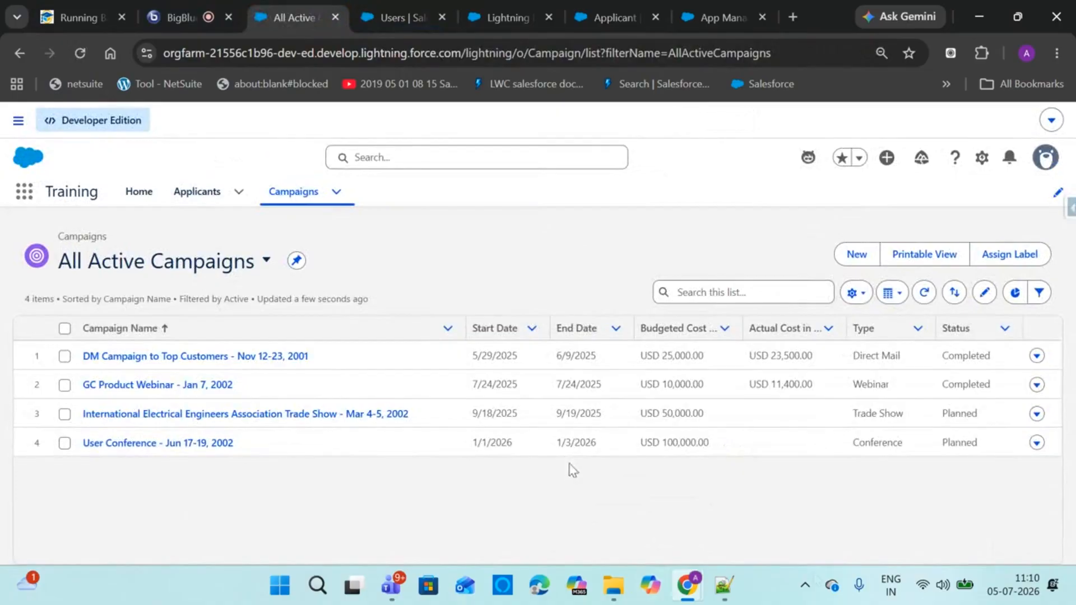
# Look through a New Campaign form, close it unsaved, then bring up the setup menu
pyautogui.click(857, 255)
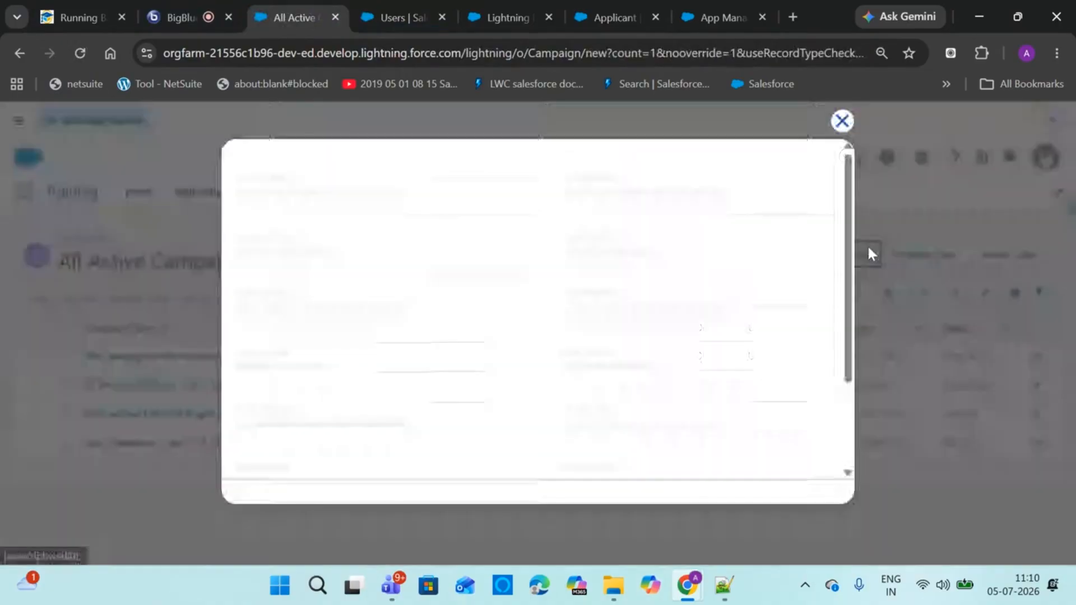
pyautogui.moveTo(850, 222); pyautogui.dragTo(813, 268)
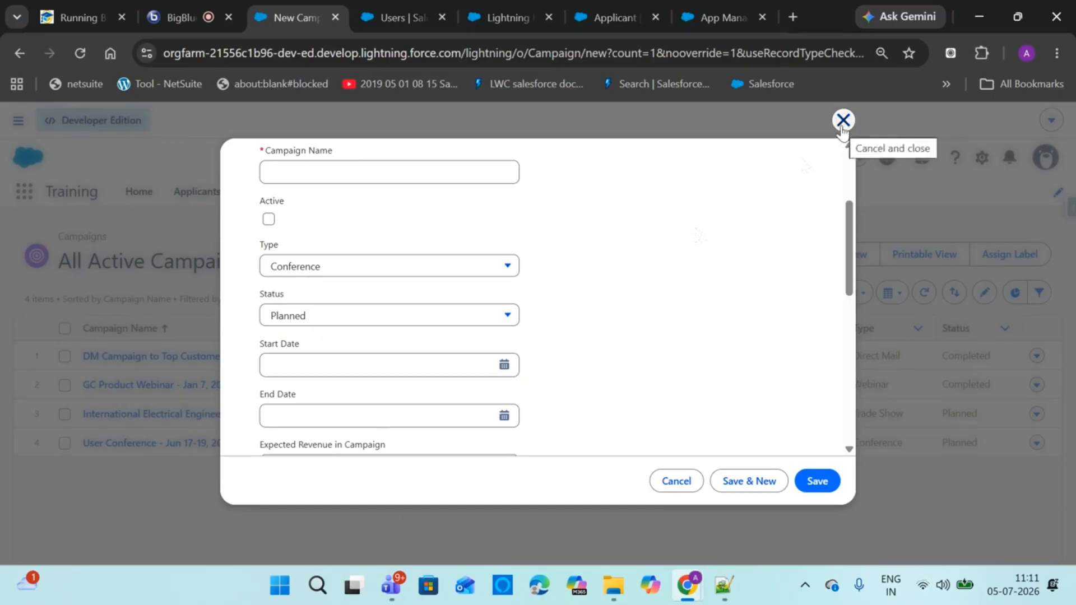
pyautogui.scroll(3, 849, 247)
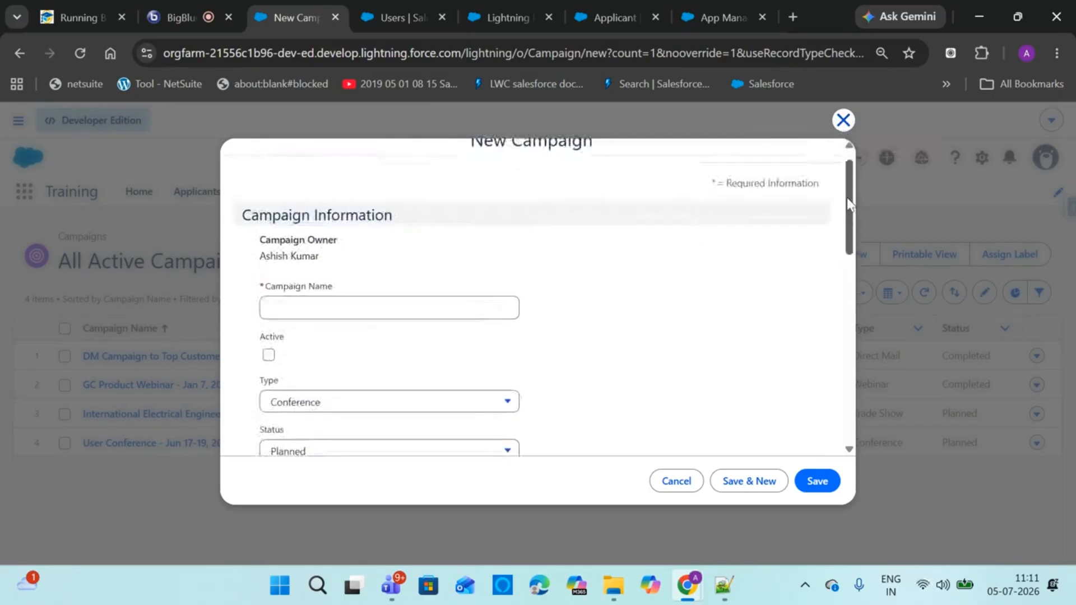
pyautogui.click(843, 120)
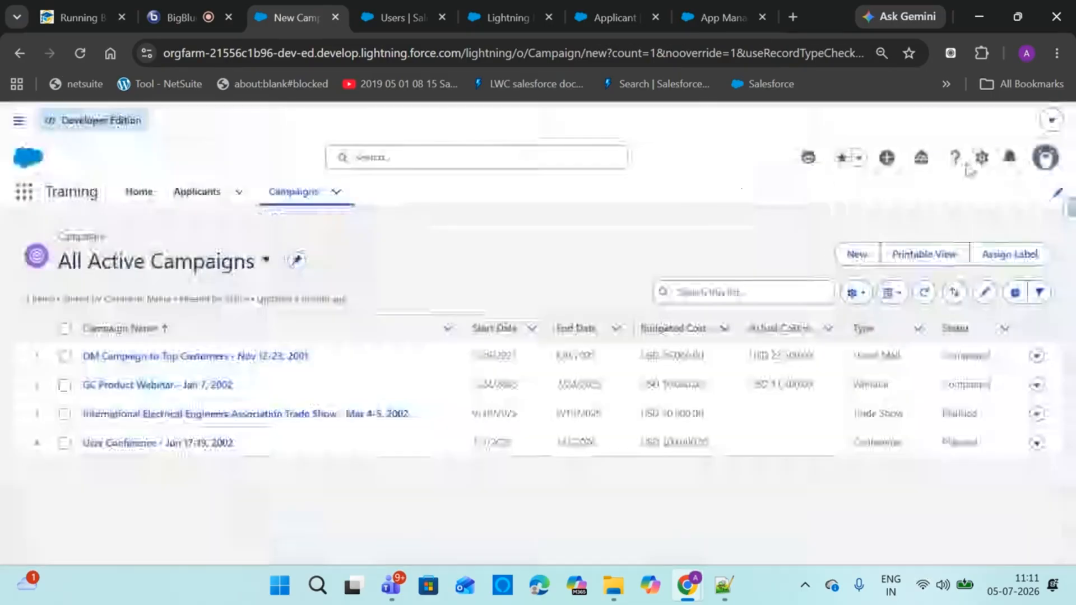
pyautogui.click(982, 158)
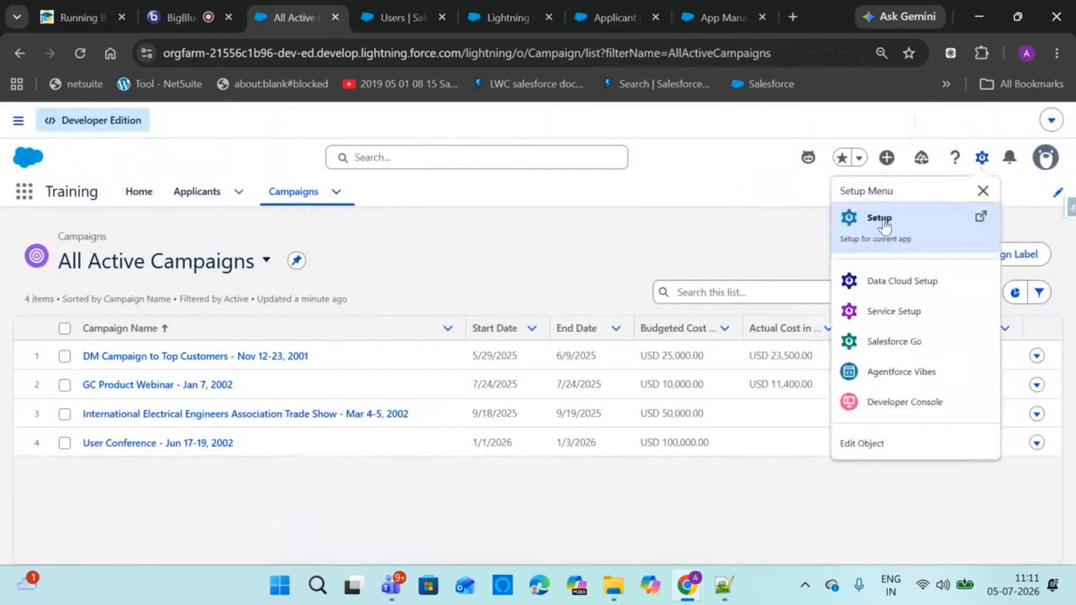
# In Object Manager, find Campaign via 'camp' and view its Fields & Relationships and New Custom Field wizard
pyautogui.click(903, 215)
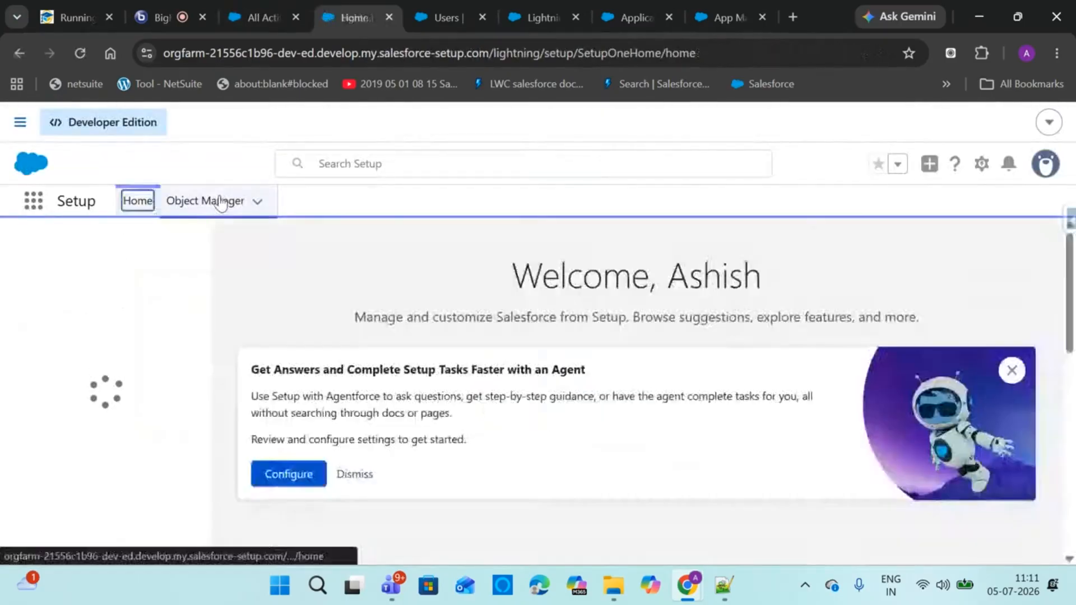
pyautogui.click(221, 203)
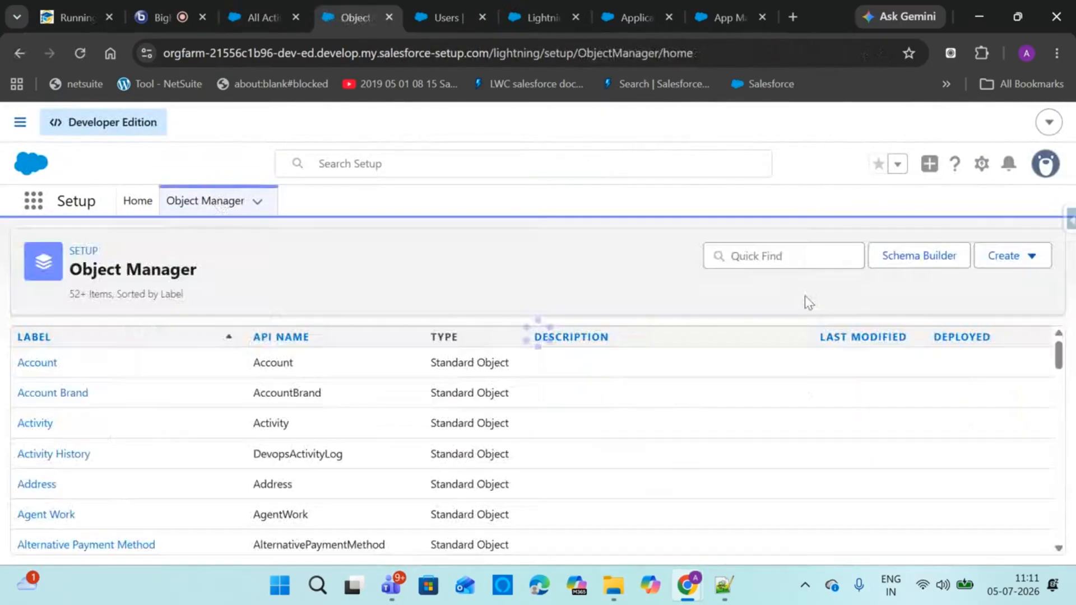
pyautogui.click(787, 257)
pyautogui.write('camp')
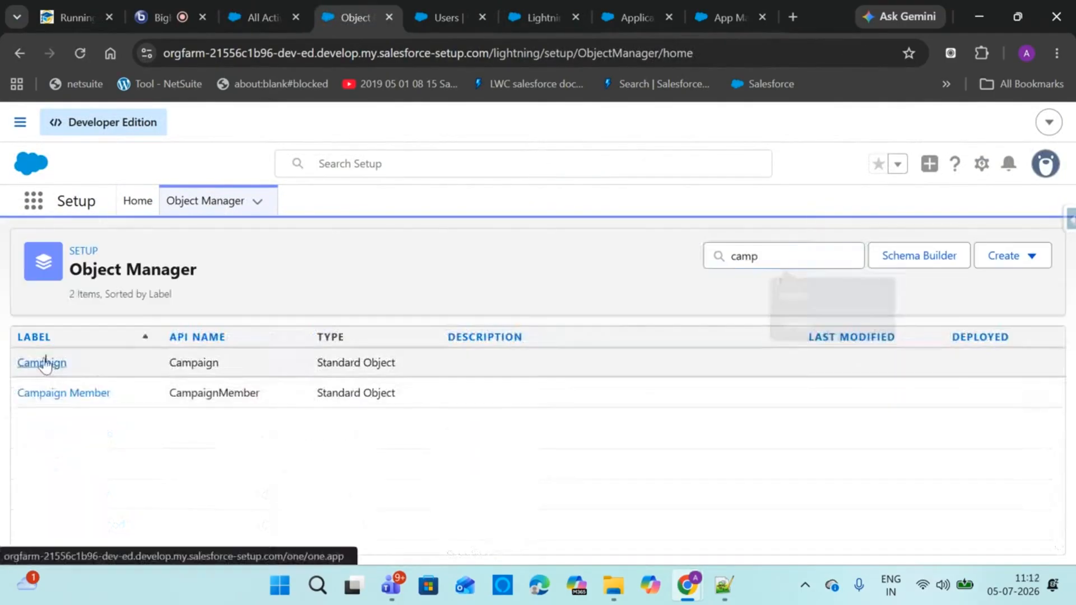
pyautogui.click(48, 363)
pyautogui.click(104, 364)
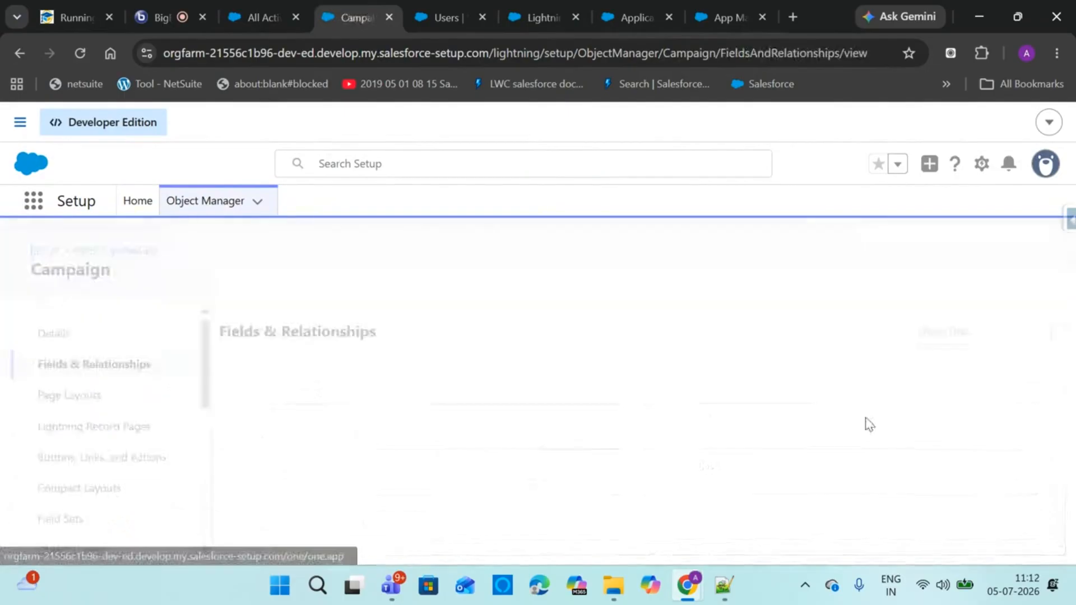
pyautogui.click(687, 339)
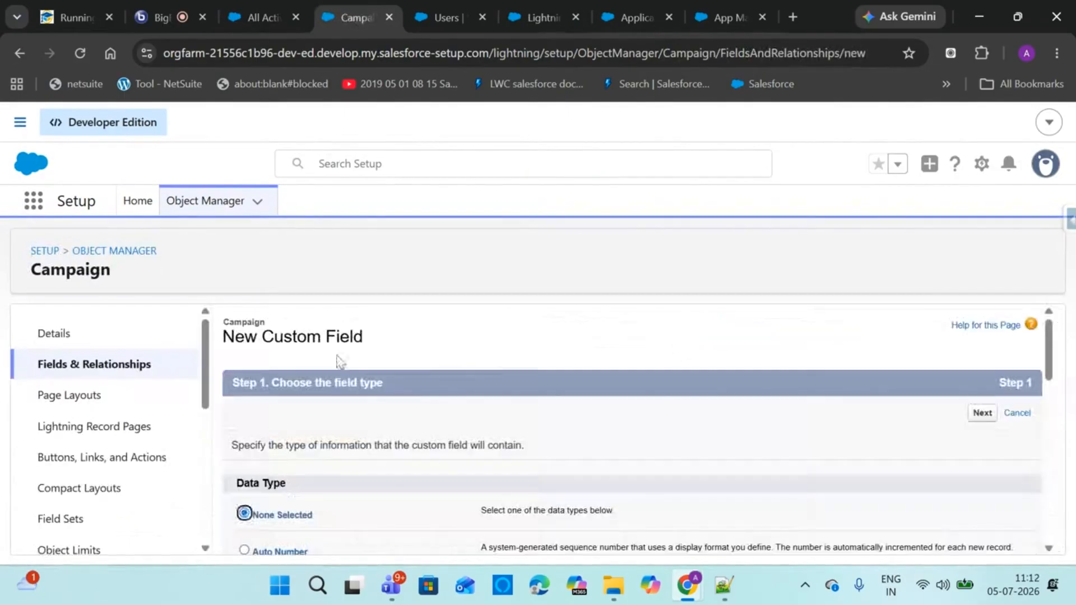
pyautogui.click(105, 365)
# Check the user's detail page, then return to the All Active Campaigns list
pyautogui.click(446, 17)
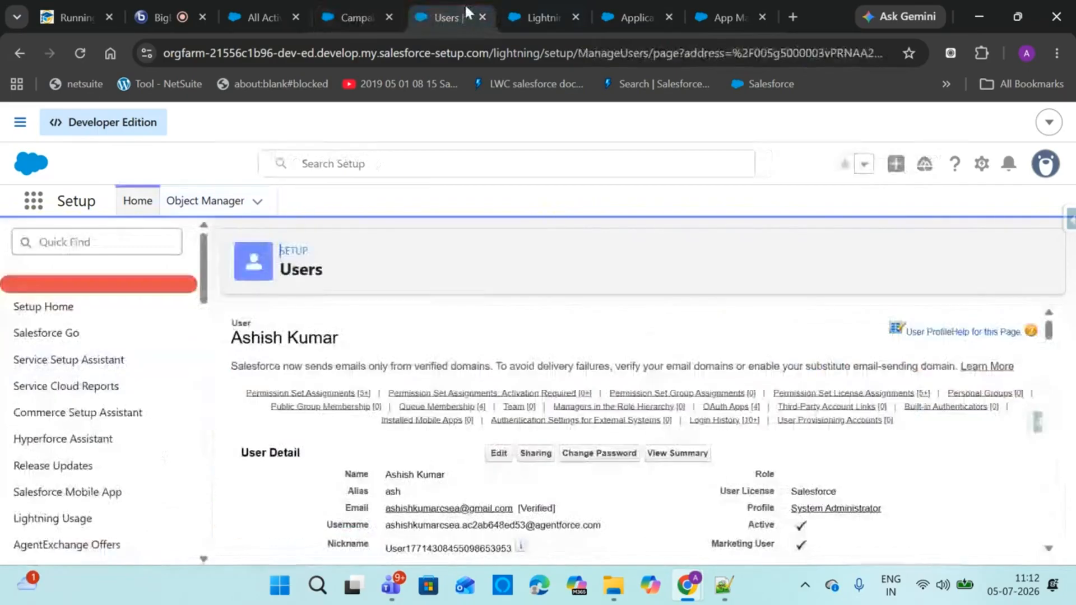
pyautogui.click(233, 8)
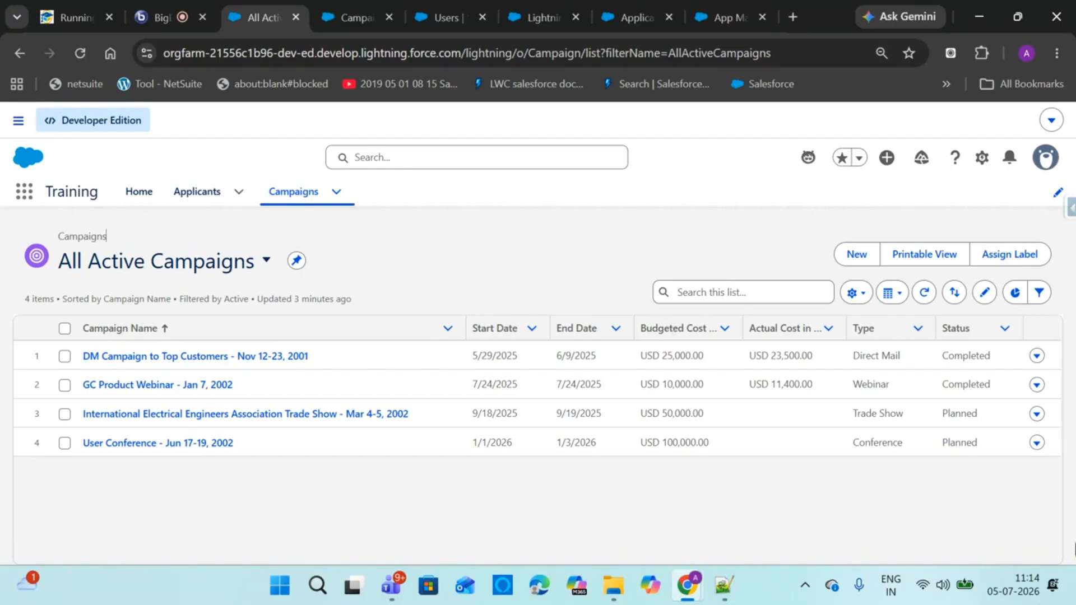
pyautogui.moveTo(29, 573)
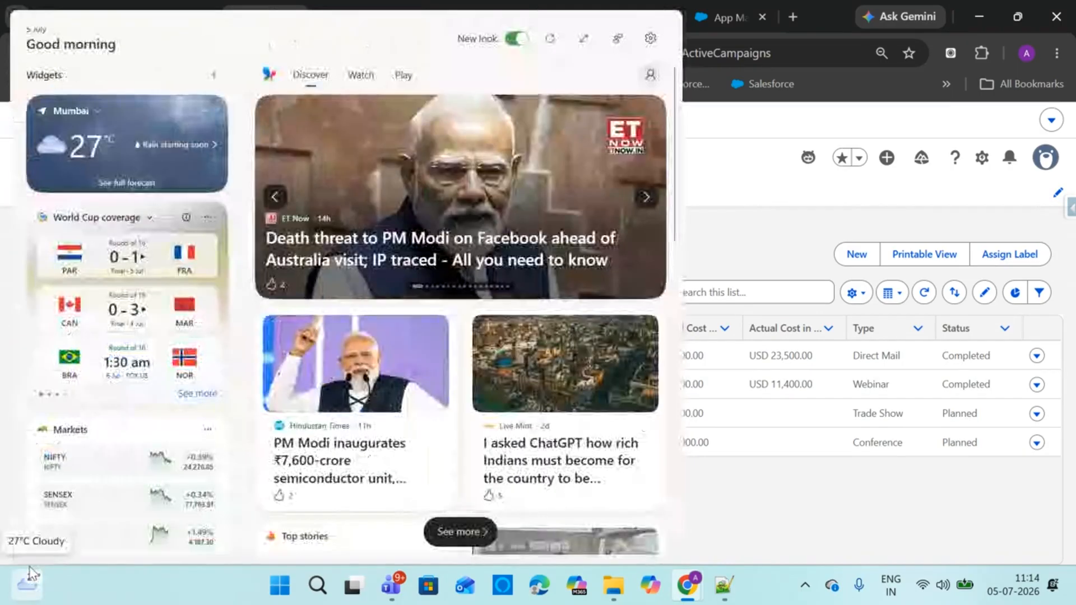
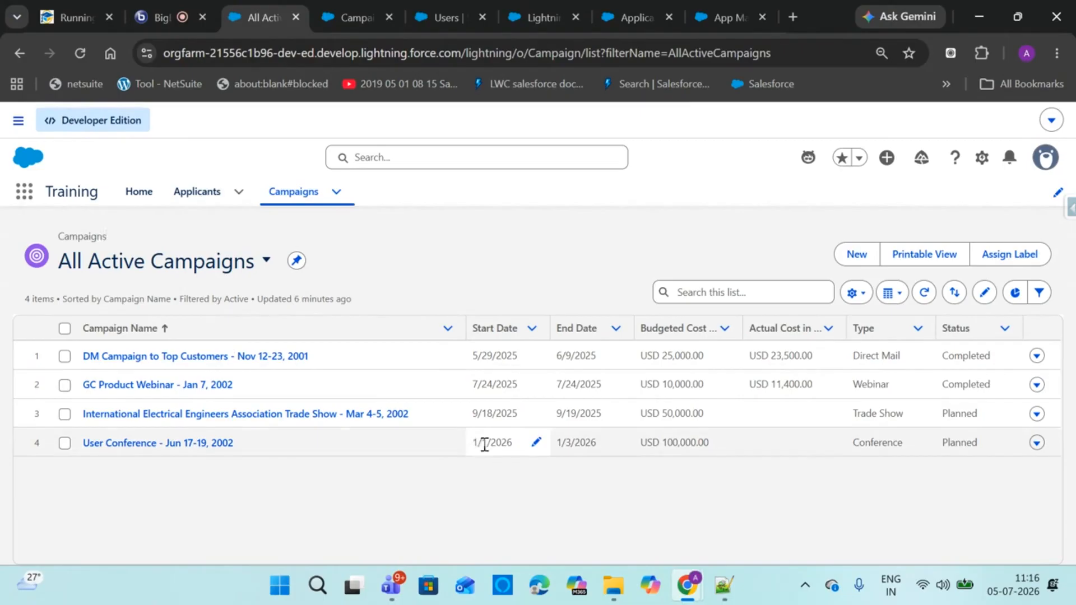
# Switch to the LearnPitch class meeting that is sharing the All Active Campaigns list
pyautogui.click(147, 14)
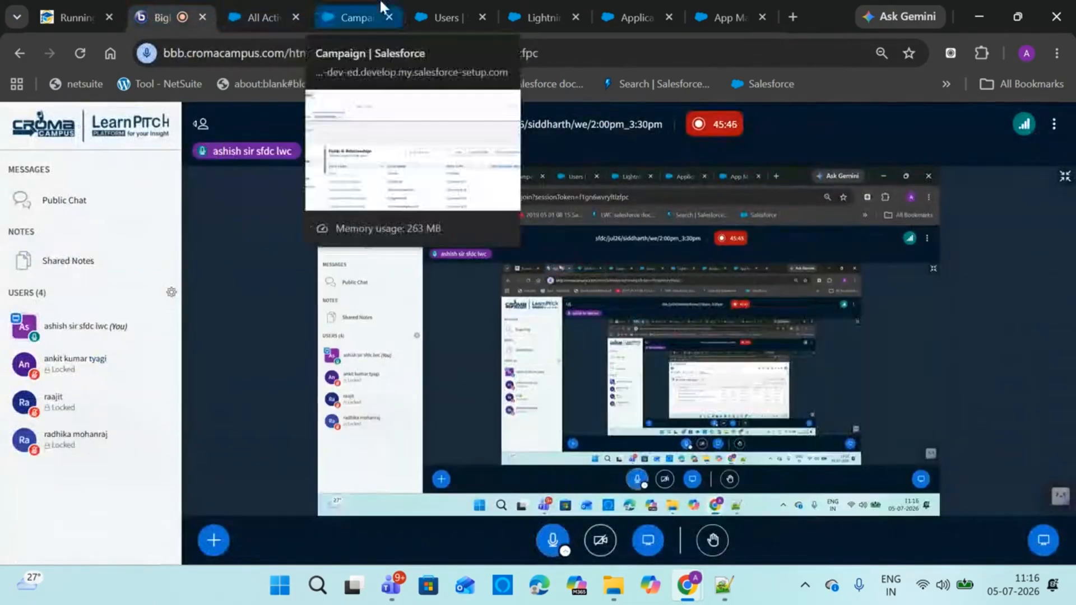
# Leave the meeting and return to Salesforce's All Active Campaigns list
pyautogui.click(351, 13)
pyautogui.click(266, 18)
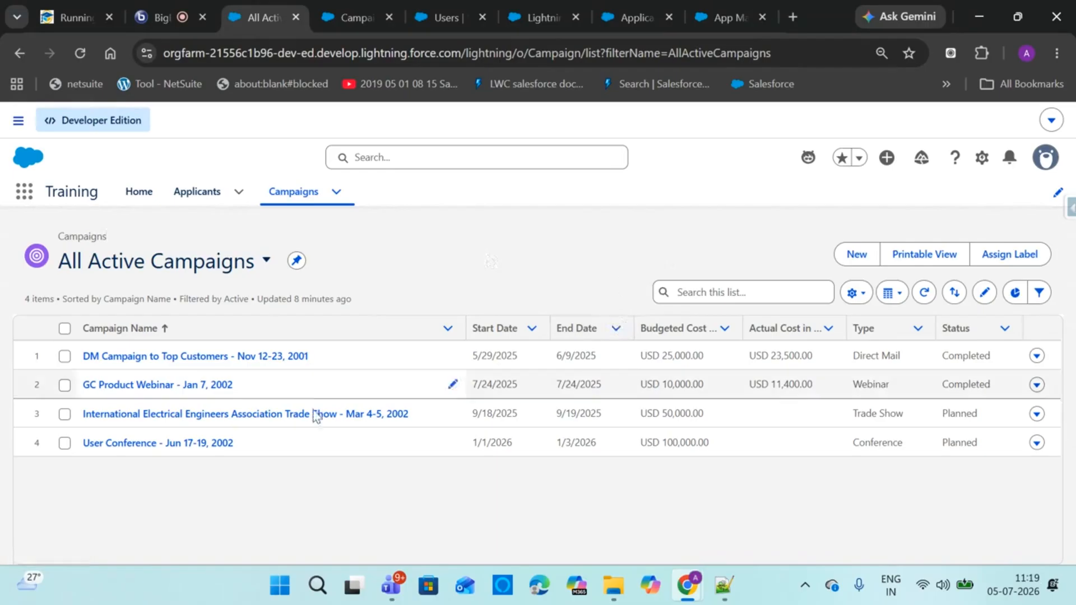
pyautogui.click(288, 589)
pyautogui.write('l')
pyautogui.press('BackSpace')
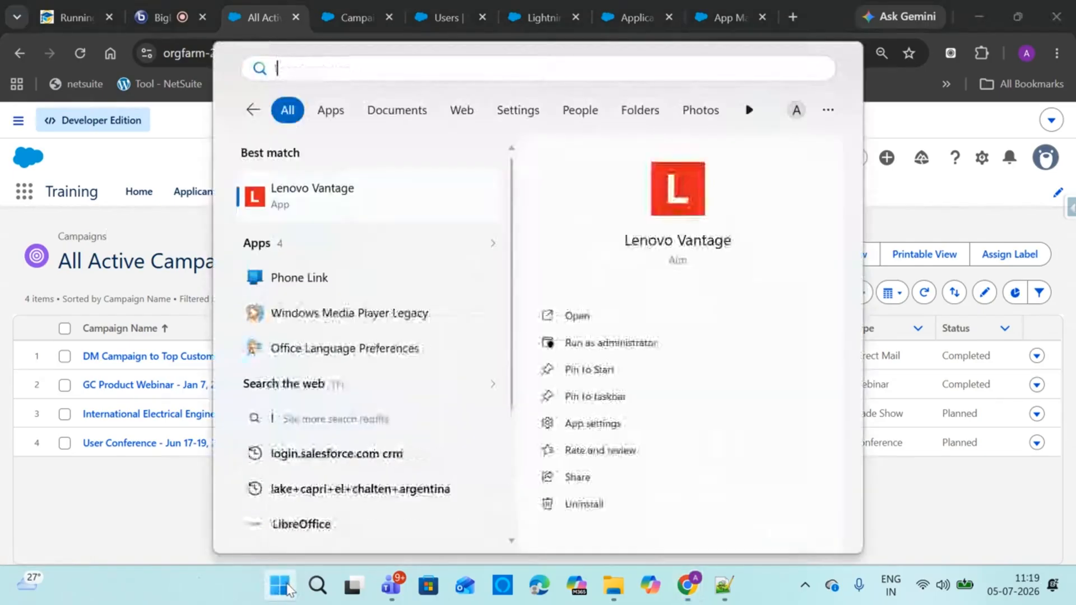
pyautogui.write('v')
pyautogui.press('BackSpace')
pyautogui.click(280, 586)
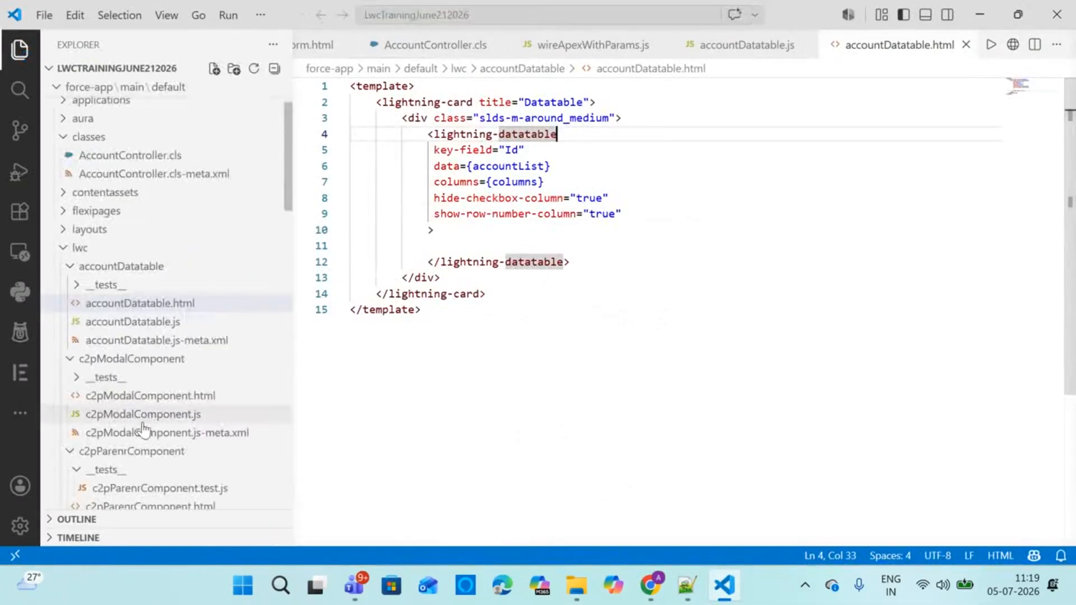
pyautogui.click(147, 395)
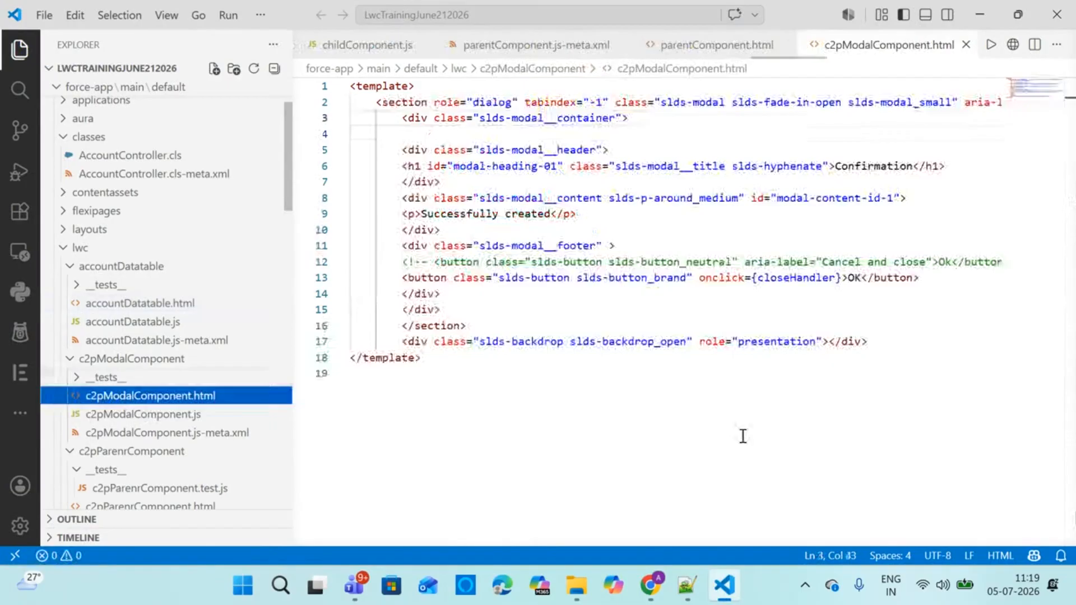
pyautogui.click(163, 415)
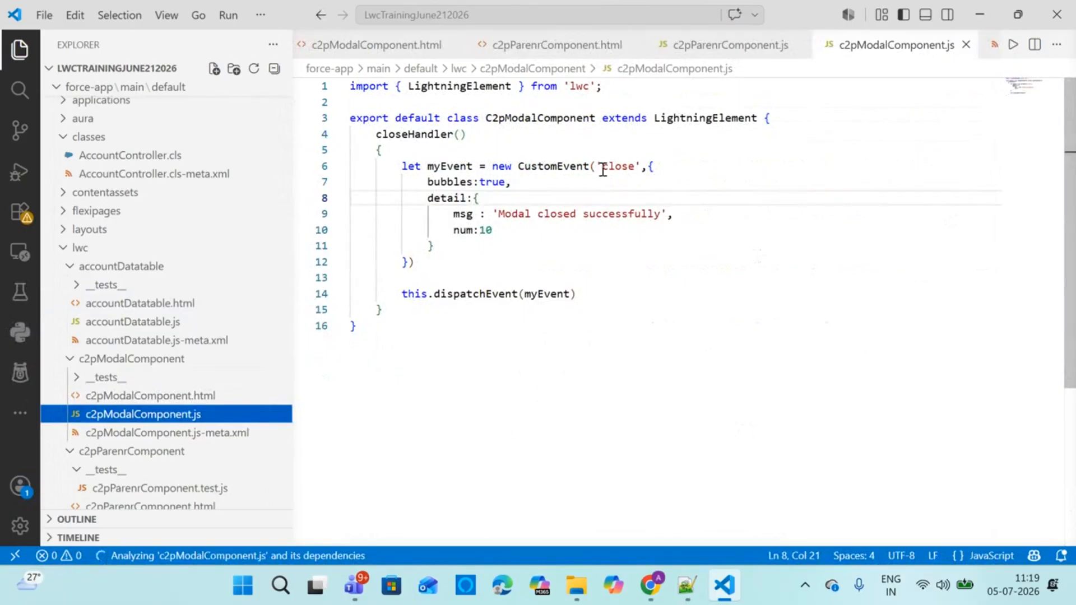
pyautogui.click(1056, 14)
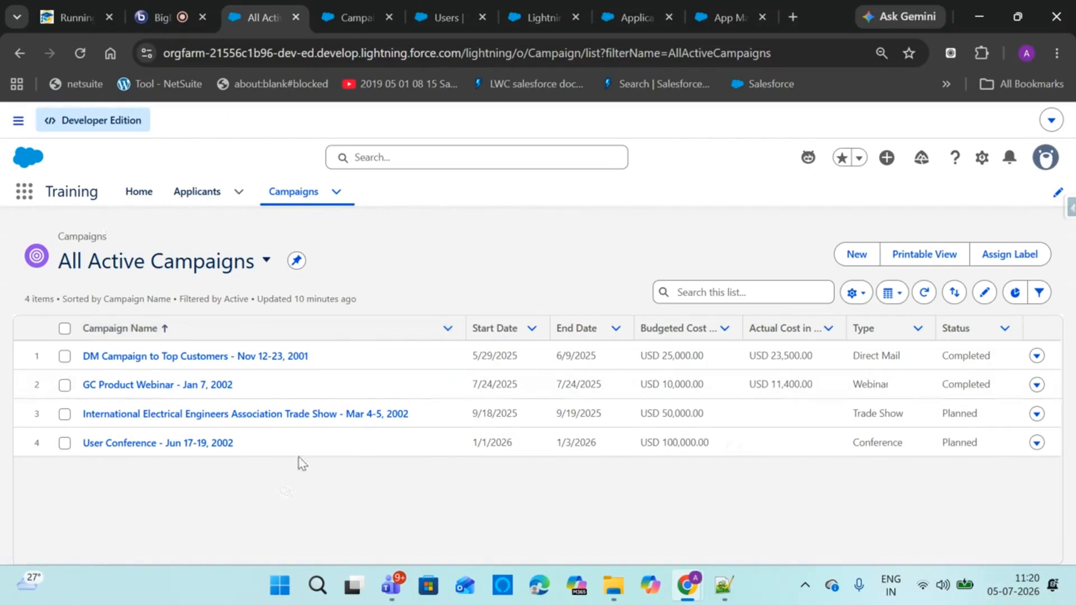
# Start a new campaign named 'Adidas Shoes Ad' marked Active, then view it in the meeting
pyautogui.click(857, 255)
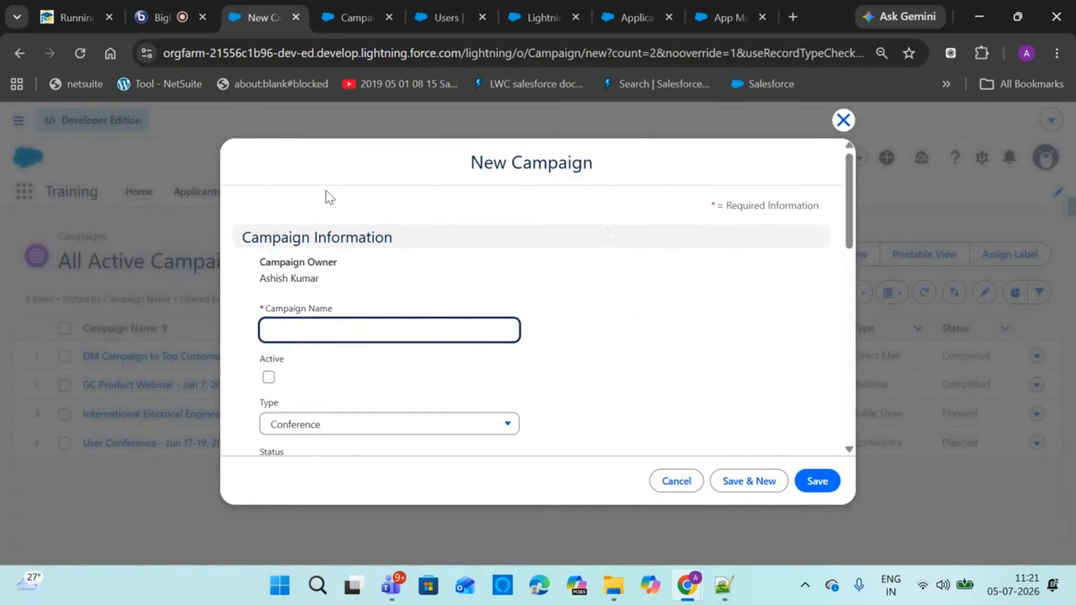
pyautogui.write('Adidas Shoes Ad')
pyautogui.click(269, 377)
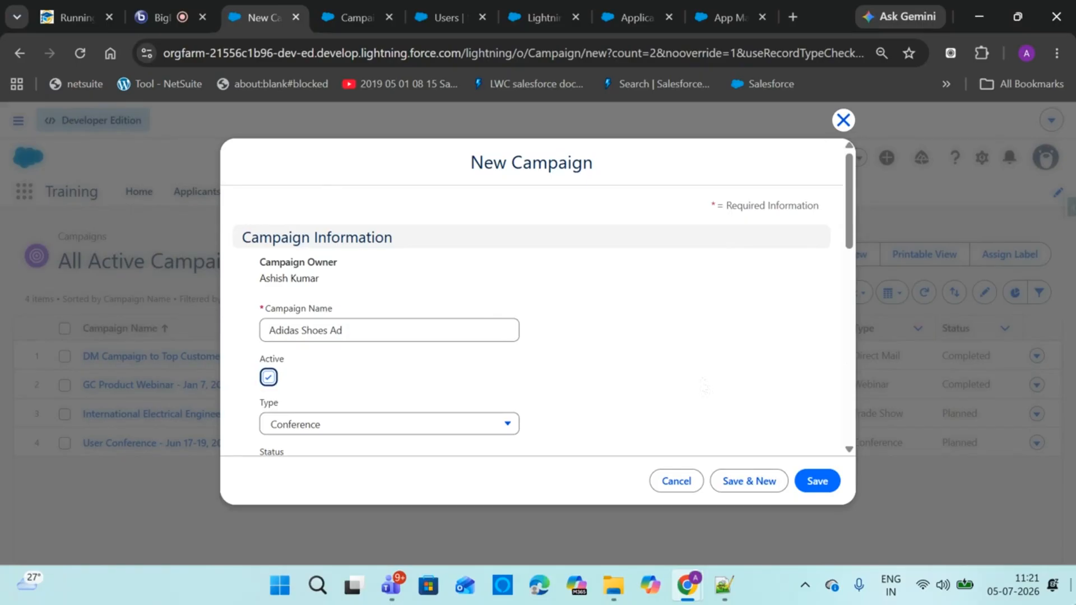
pyautogui.click(203, 16)
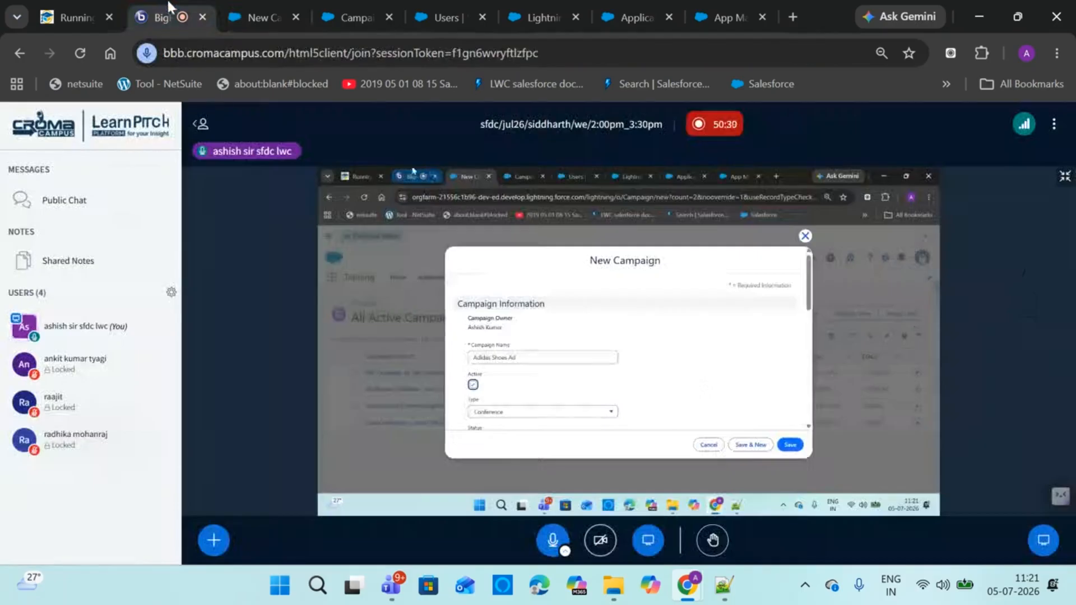
# Go back to the unsaved Adidas Shoes Ad New Campaign form in Salesforce
pyautogui.click(253, 2)
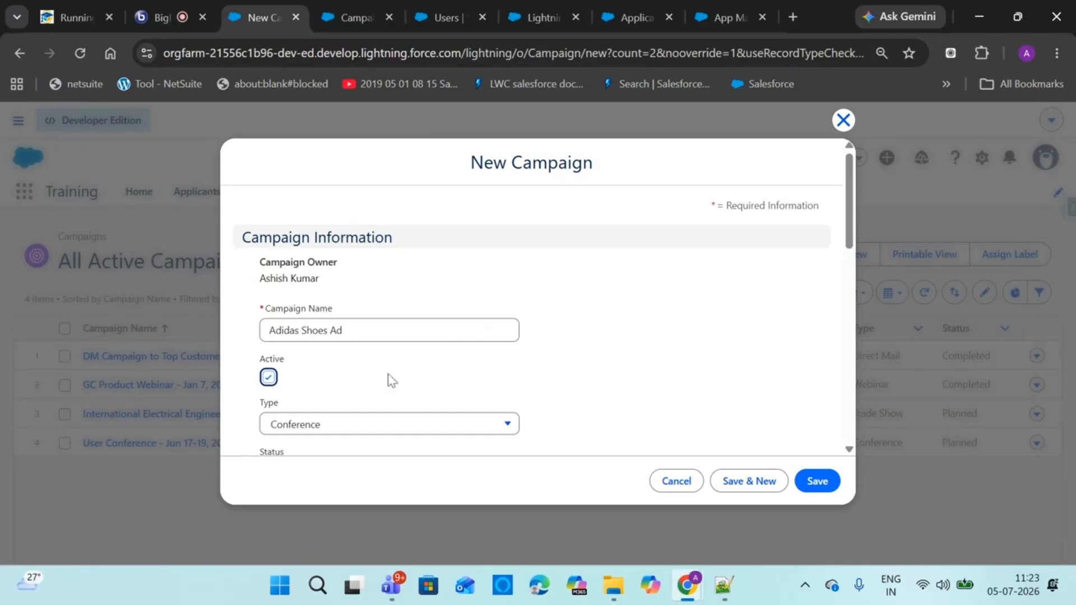
# Set the new campaign's Type to Trade Show
pyautogui.moveTo(855, 218); pyautogui.dragTo(849, 244)
pyautogui.click(768, 250)
pyautogui.scroll(-2, 851, 225)
pyautogui.click(588, 298)
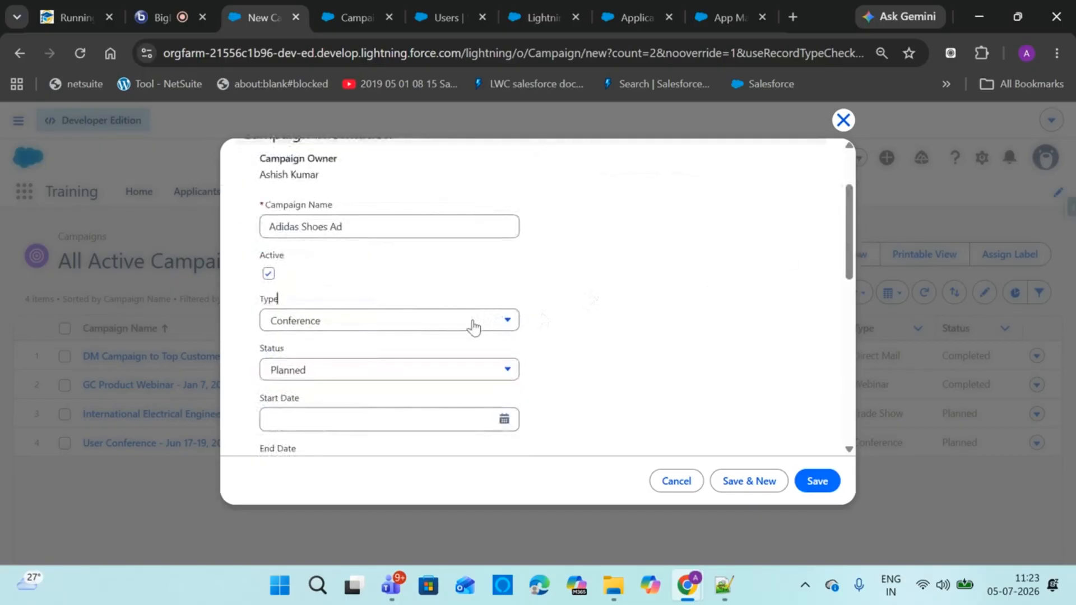
pyautogui.click(474, 327)
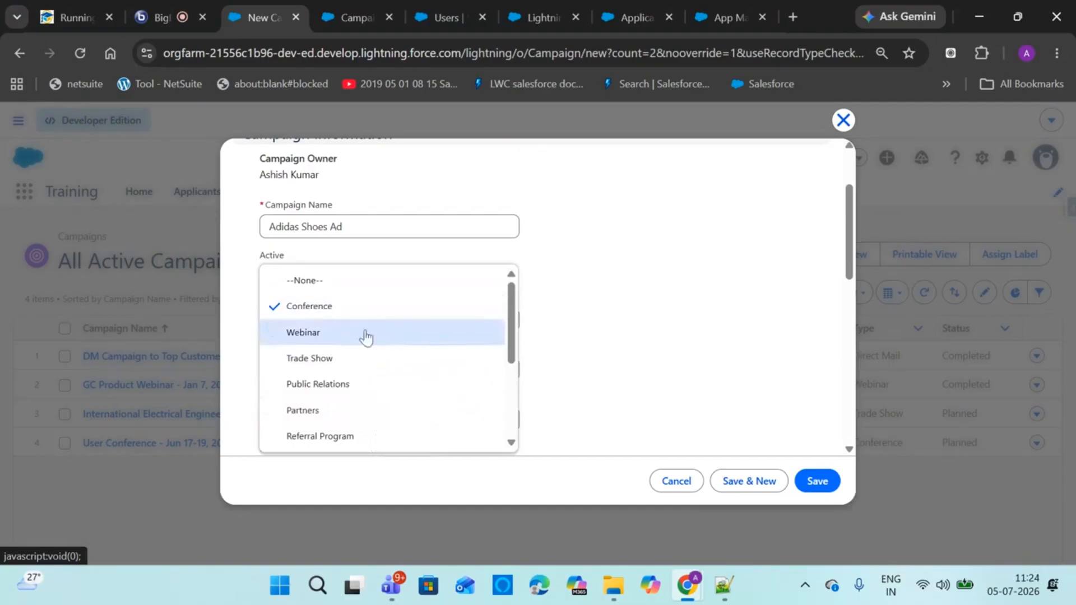
pyautogui.click(384, 358)
pyautogui.click(556, 321)
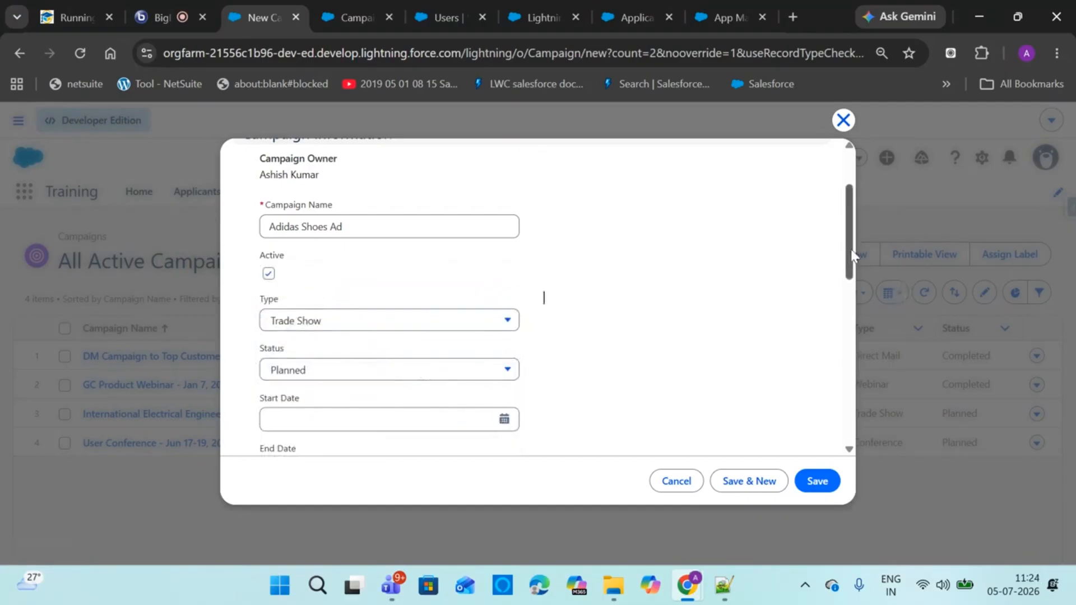
# Review the Status options, leaving Status at Planned, and go to Campaign's field settings
pyautogui.scroll(-2, 851, 248)
pyautogui.click(502, 274)
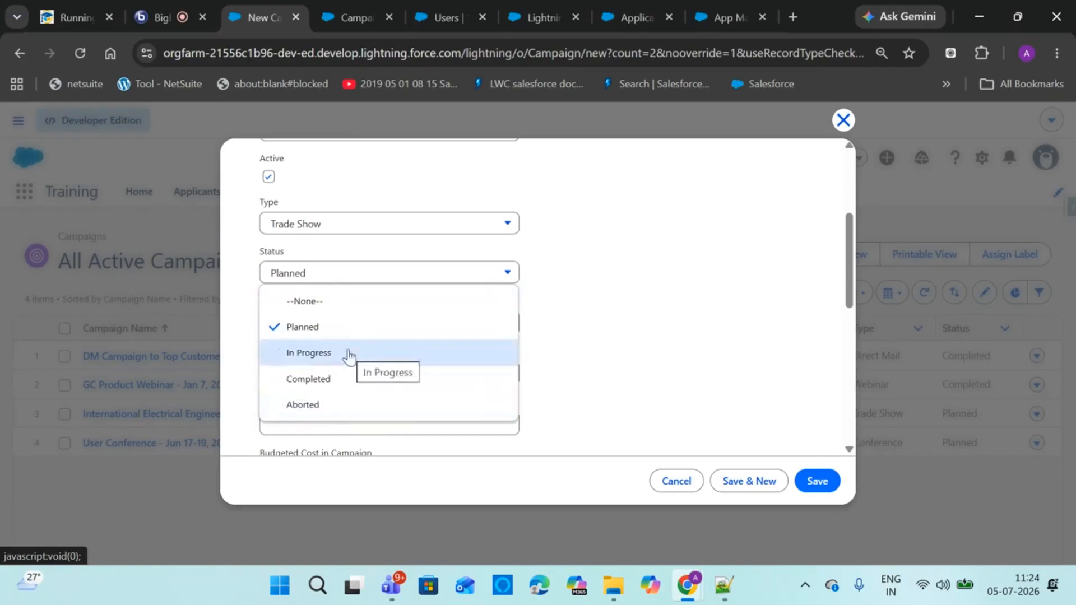
pyautogui.click(680, 247)
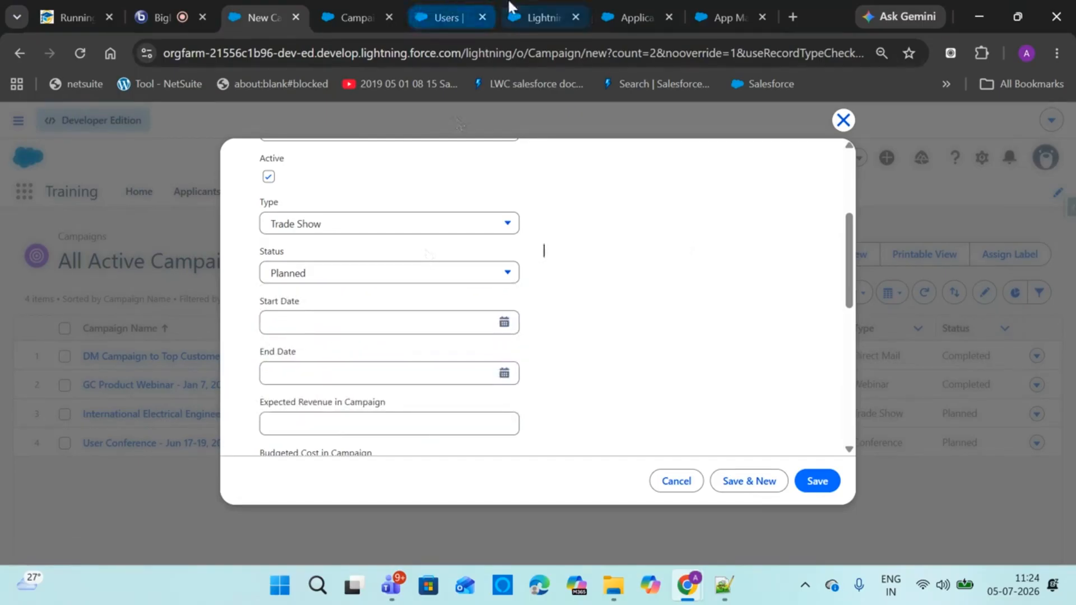
pyautogui.click(345, 17)
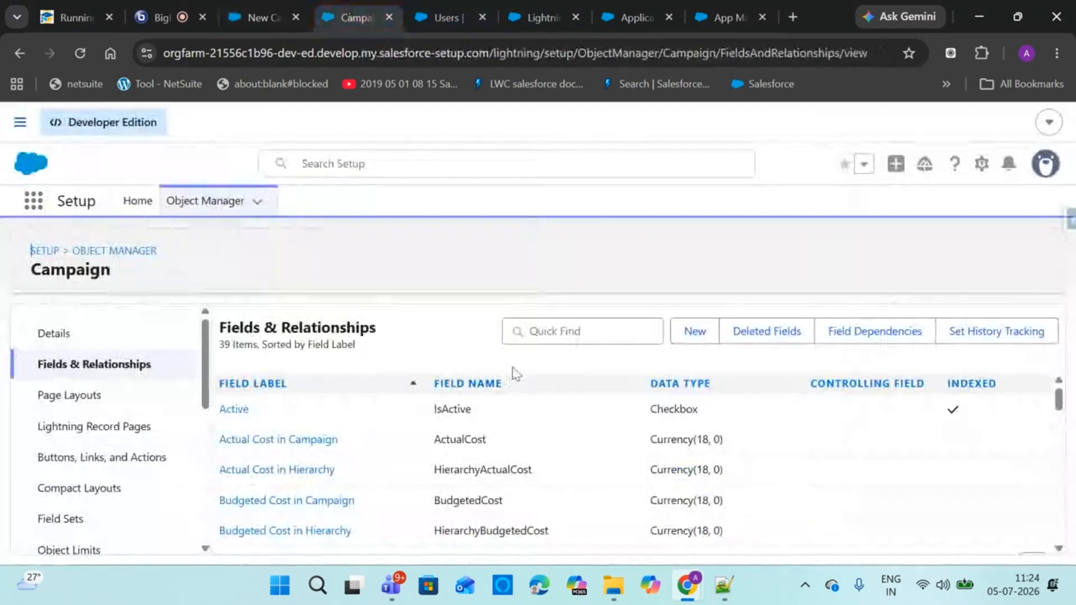
# Find Campaign's Type field and review its picklist values: Conference, Webinar, Trade Show, Public Relations
pyautogui.click(554, 334)
pyautogui.write('tyoo')
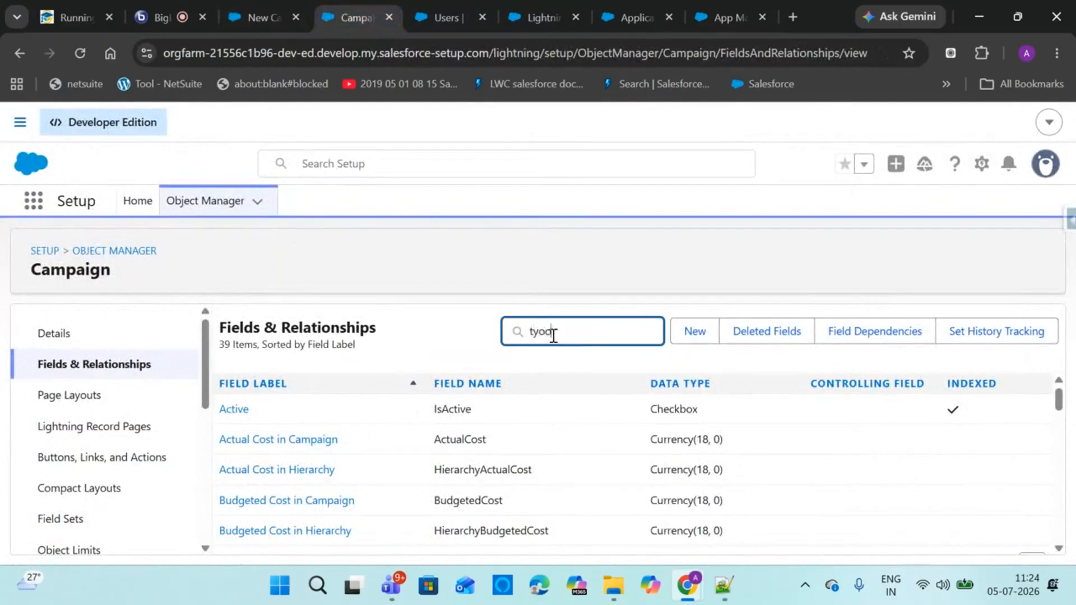
pyautogui.press('BackSpace')
pyautogui.press('BackSpace')
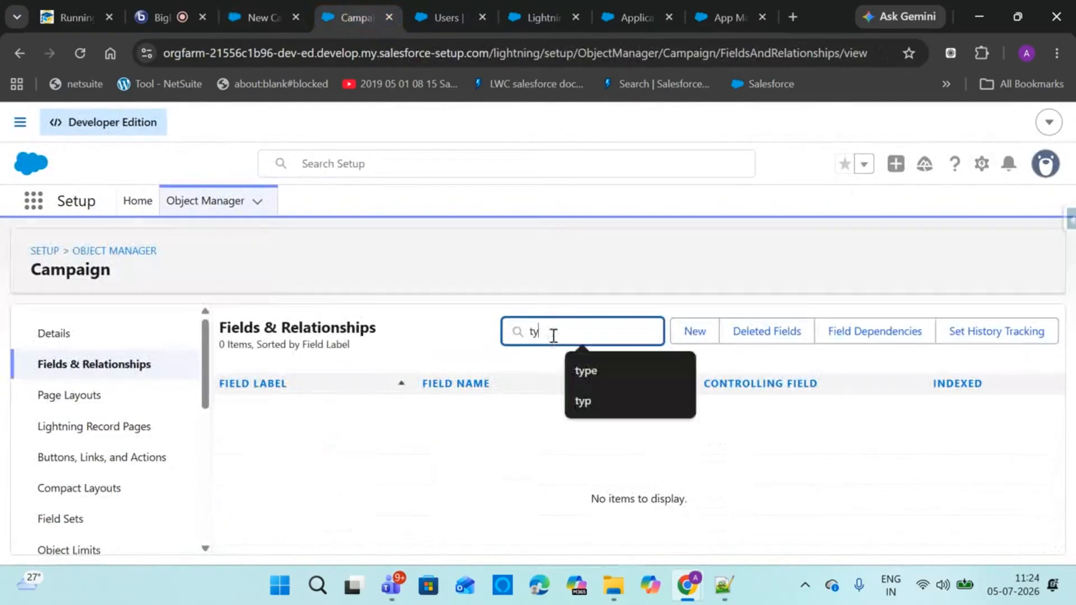
pyautogui.write('p')
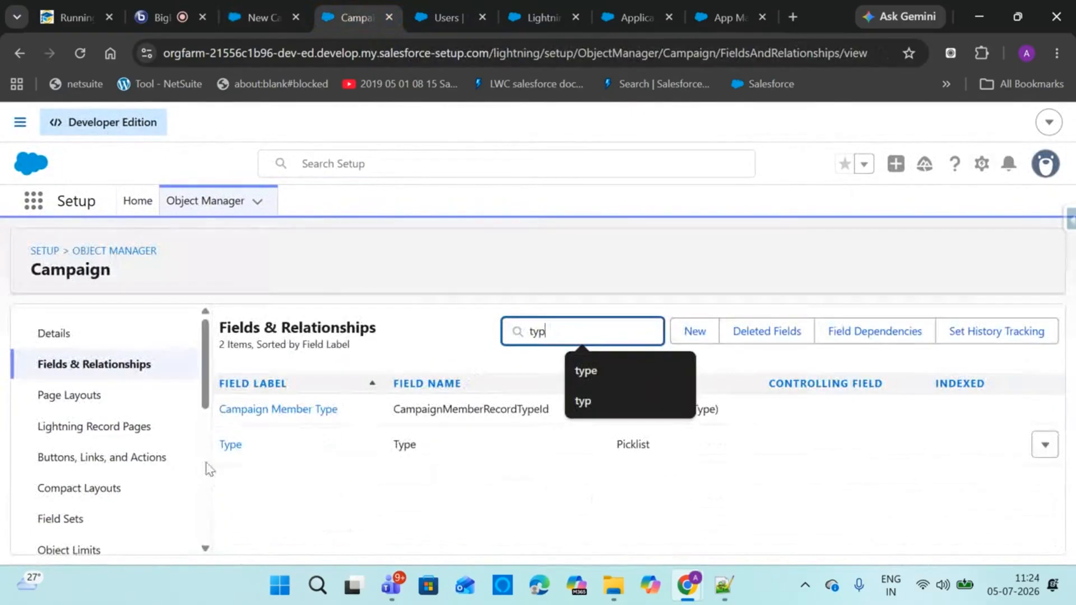
pyautogui.click(224, 449)
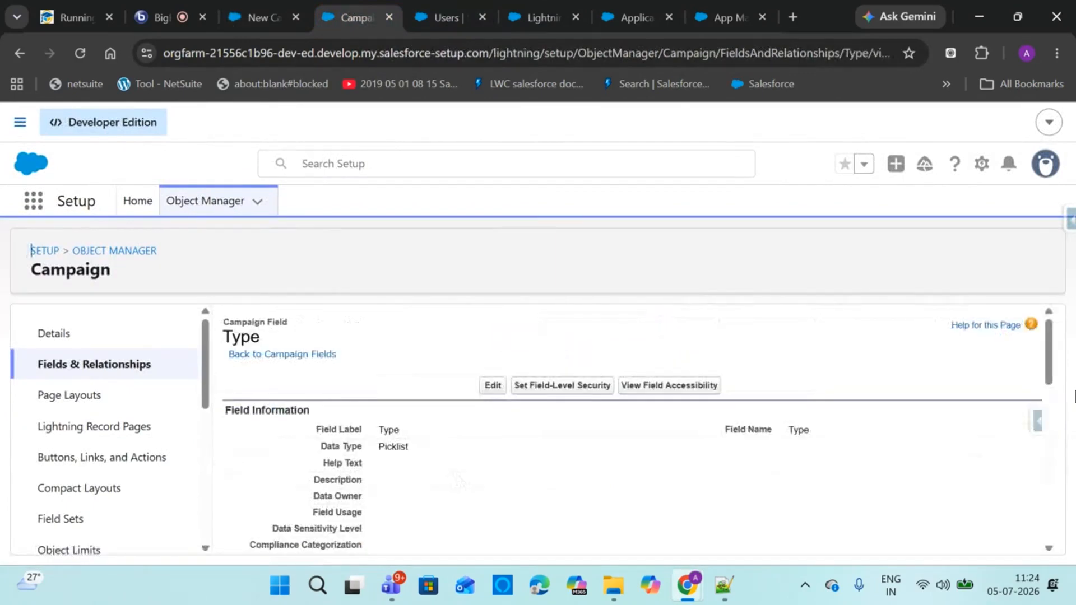
pyautogui.moveTo(1055, 369); pyautogui.dragTo(1020, 512)
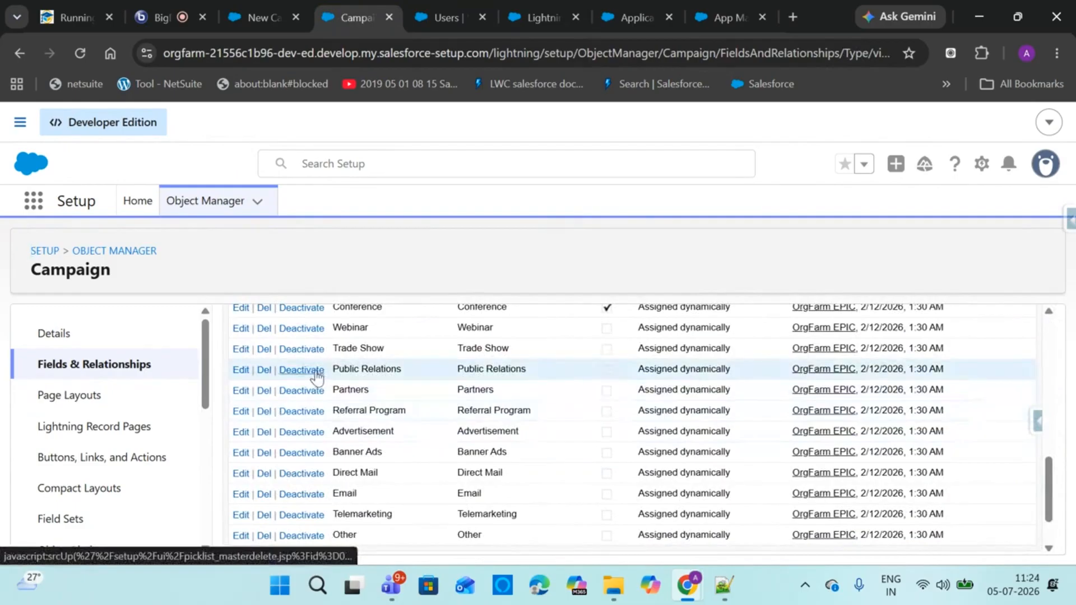
pyautogui.moveTo(1047, 510); pyautogui.dragTo(1047, 458)
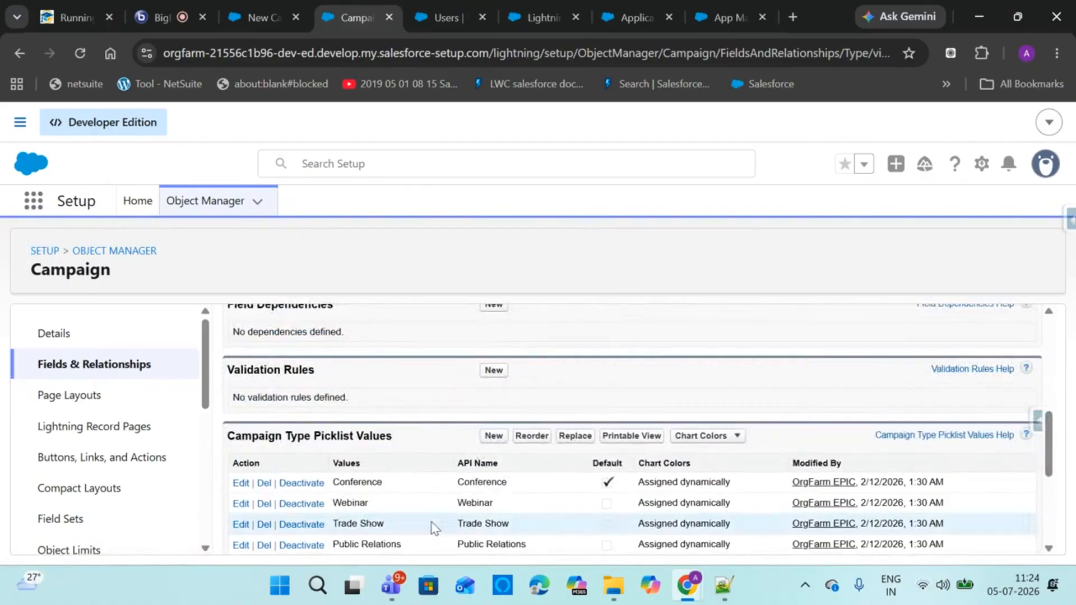
pyautogui.click(261, 20)
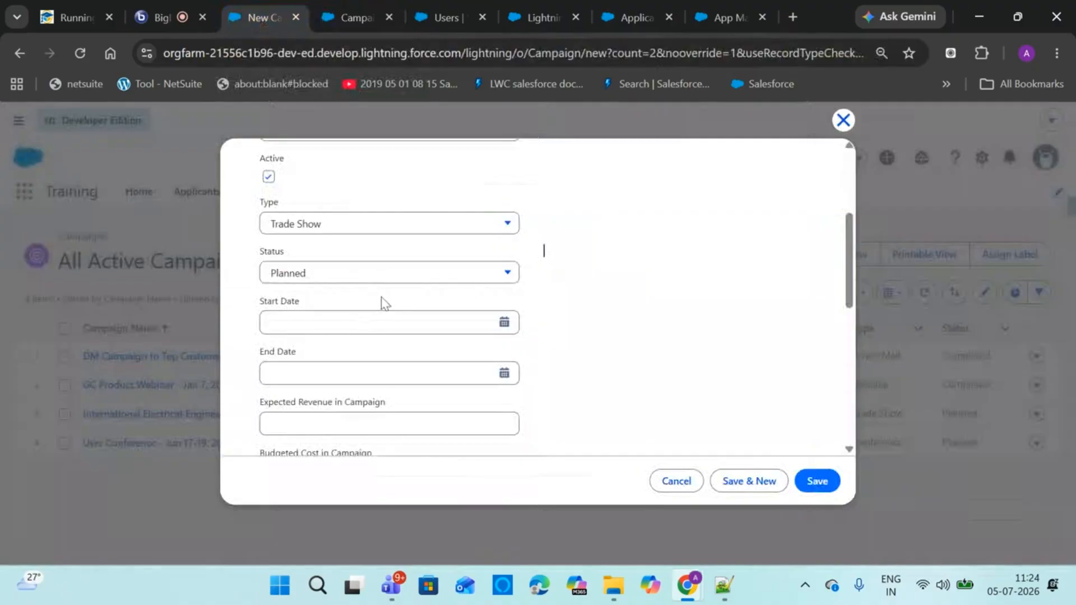
# Set the campaign Status to In Progress
pyautogui.click(505, 324)
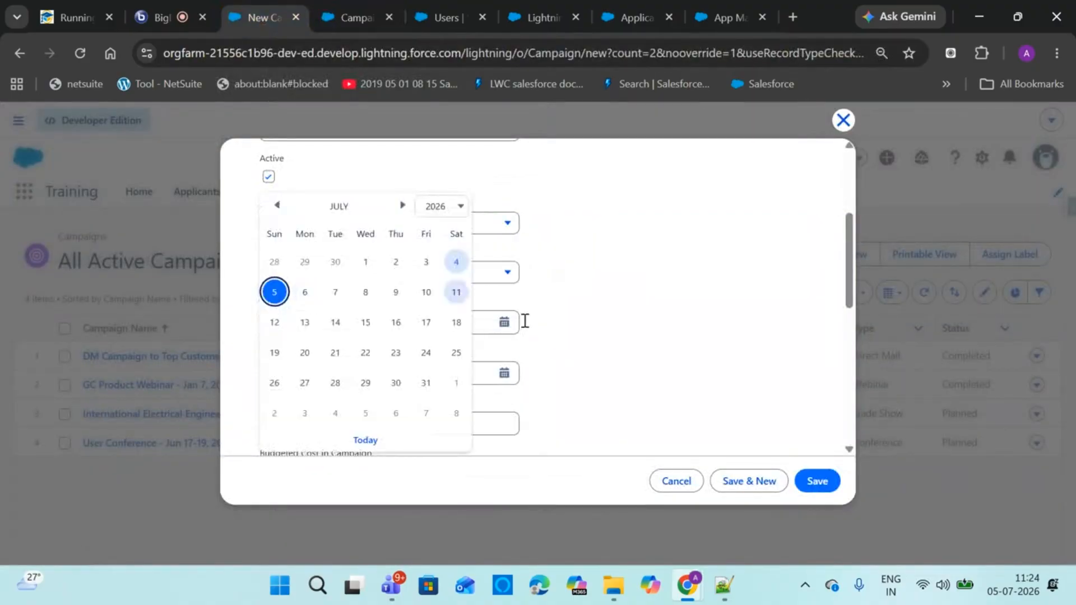
pyautogui.click(585, 324)
pyautogui.click(504, 273)
pyautogui.click(328, 351)
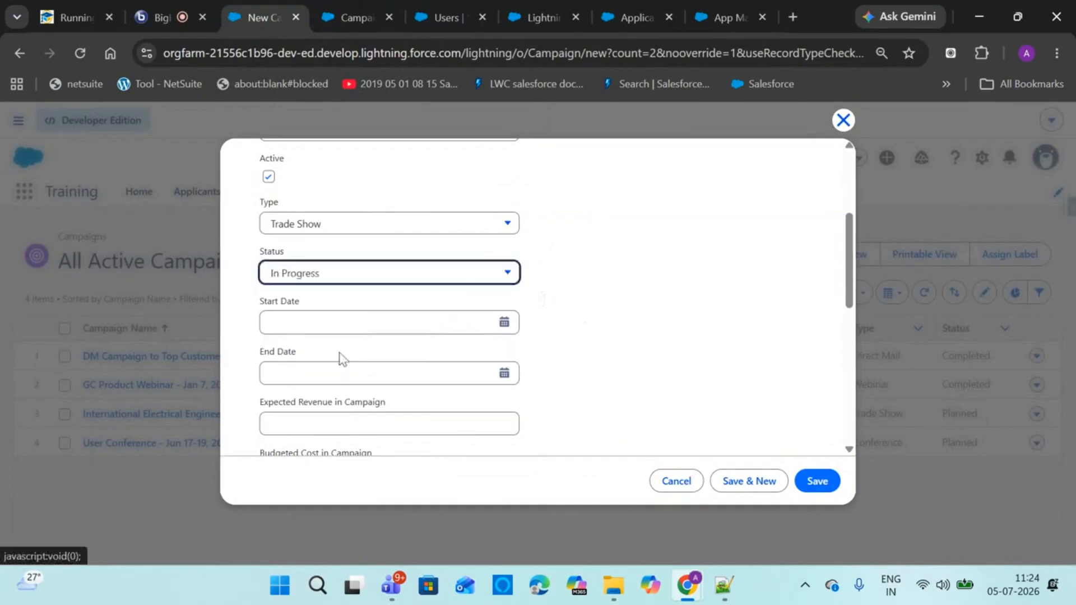
# Set Start Date to 7/5/2026 and End Date to 7/12/2026
pyautogui.click(503, 321)
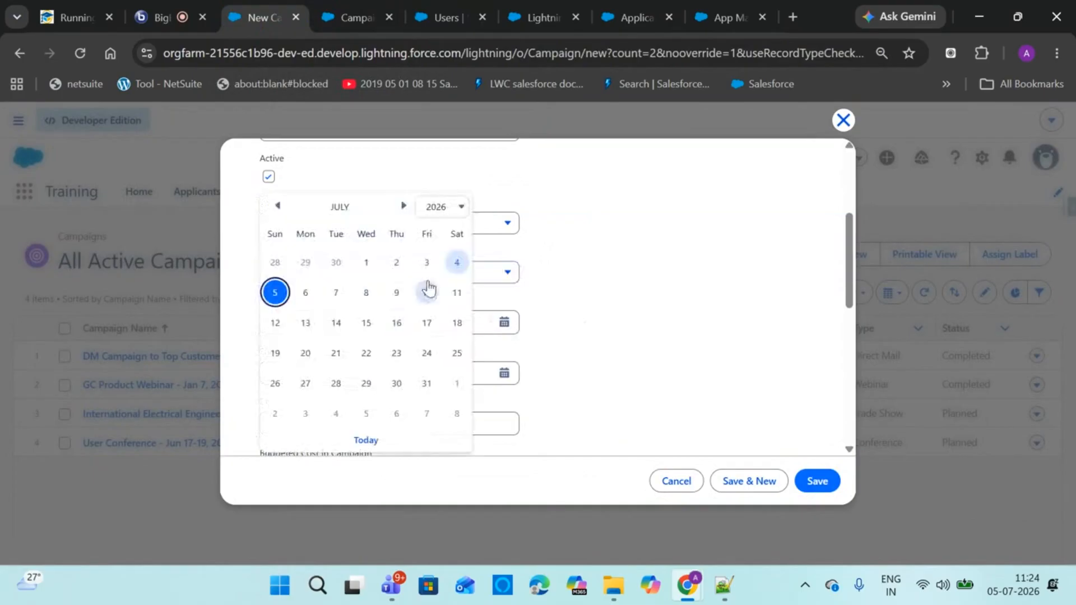
pyautogui.click(274, 292)
pyautogui.click(493, 381)
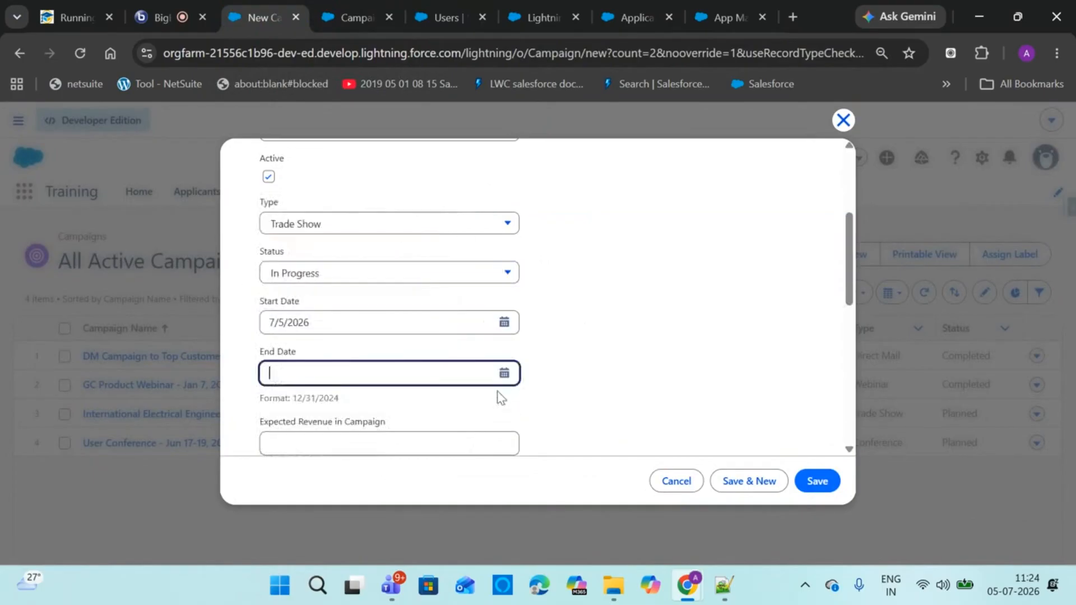
pyautogui.click(504, 373)
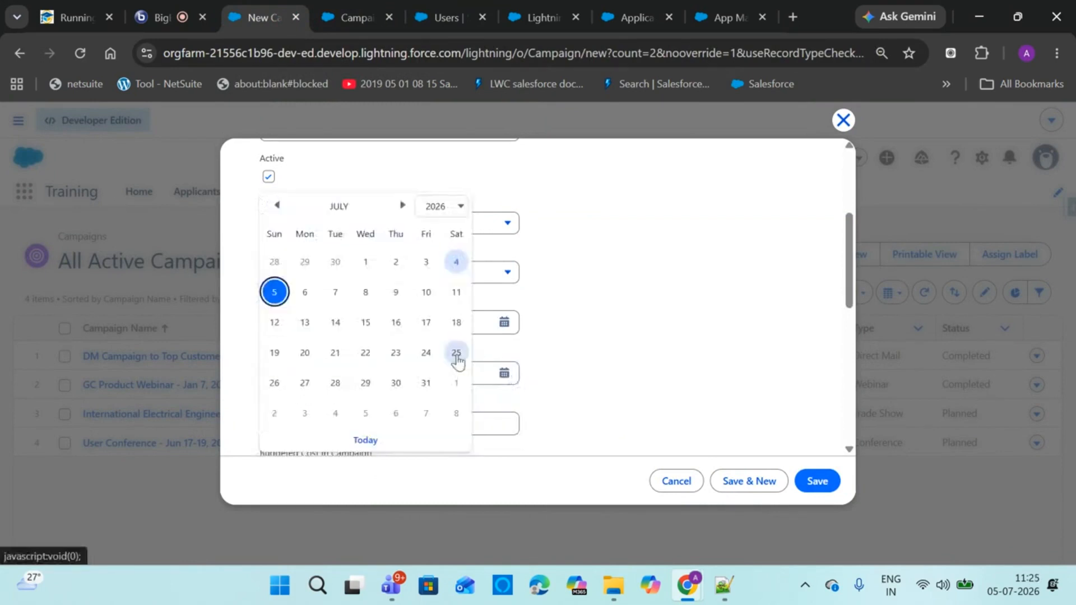
pyautogui.click(274, 323)
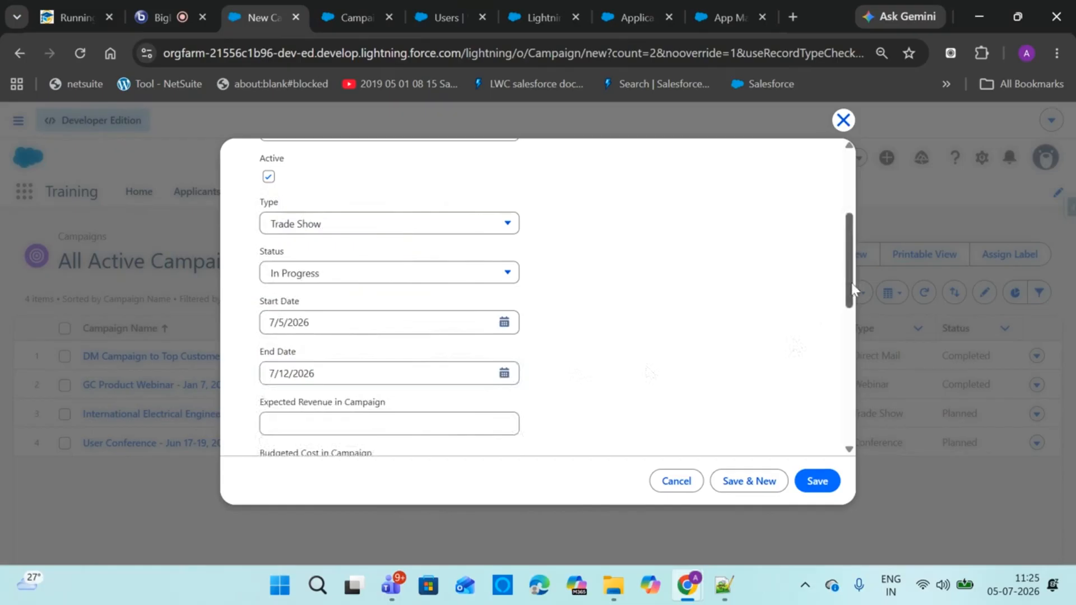
pyautogui.hotkey('ctrl', '+')
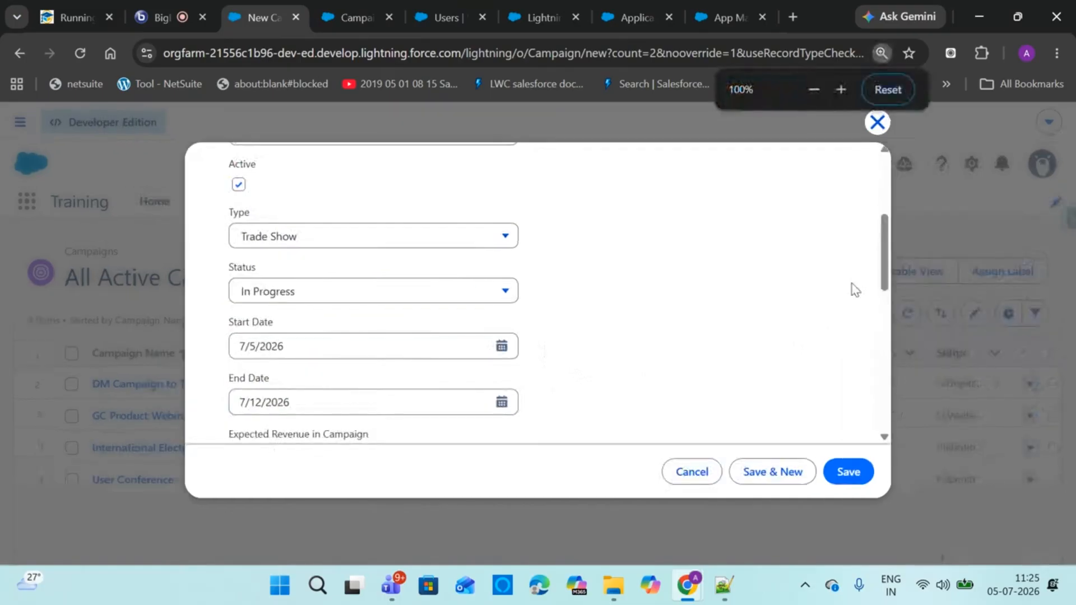
pyautogui.click(160, 9)
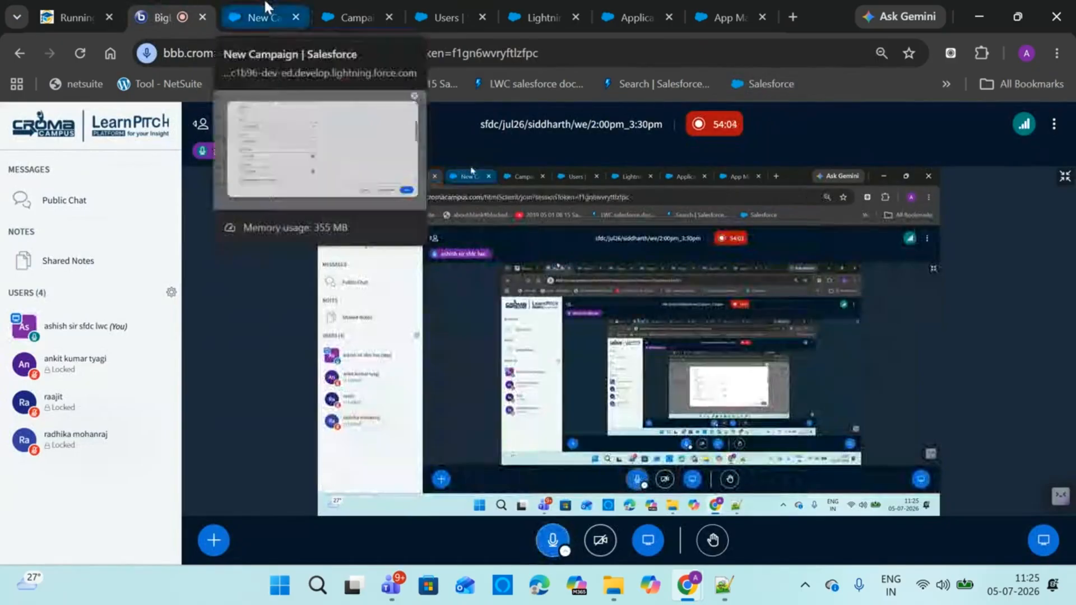
pyautogui.click(255, 17)
pyautogui.scroll(-4, 868, 319)
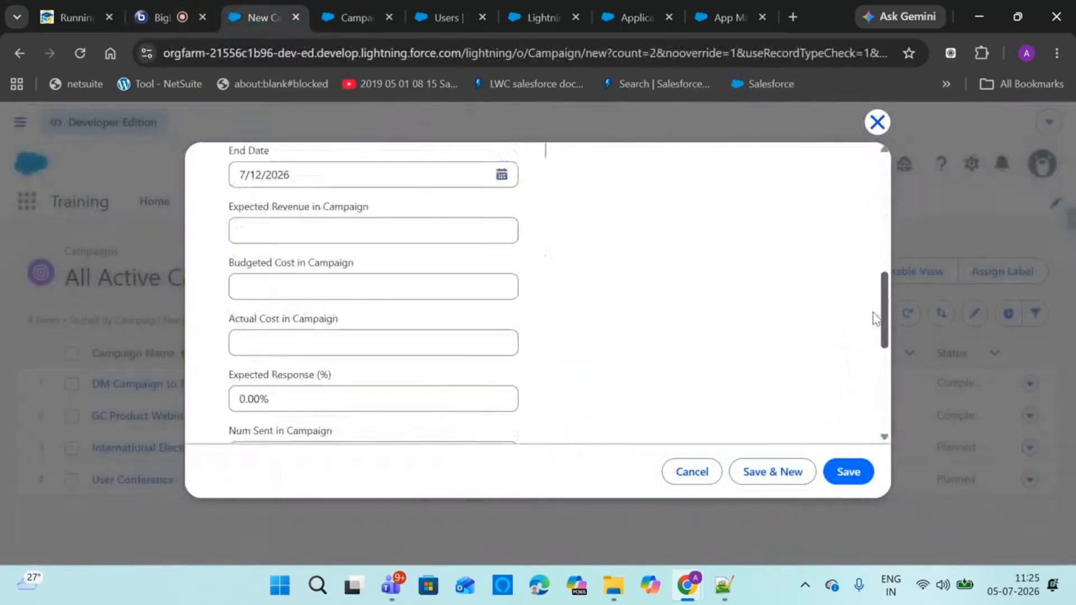
# Enter Expected Revenue 5,000 and Budgeted Cost 100
pyautogui.click(331, 220)
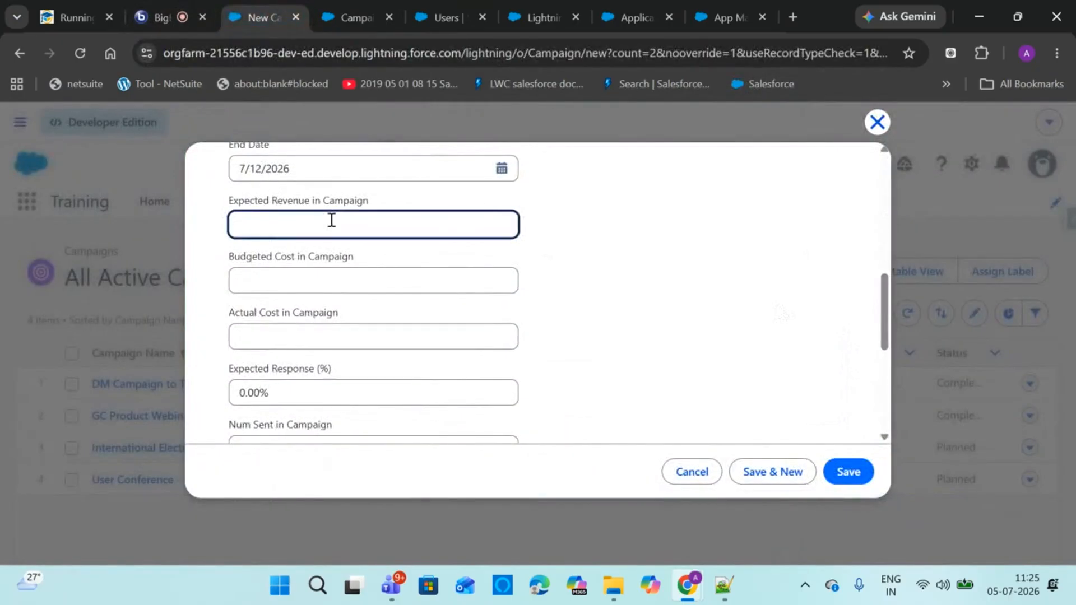
pyautogui.write('2')
pyautogui.write('000')
pyautogui.press('BackSpace')
pyautogui.press('BackSpace')
pyautogui.press('BackSpace')
pyautogui.press('BackSpace')
pyautogui.write('5000')
pyautogui.click(742, 288)
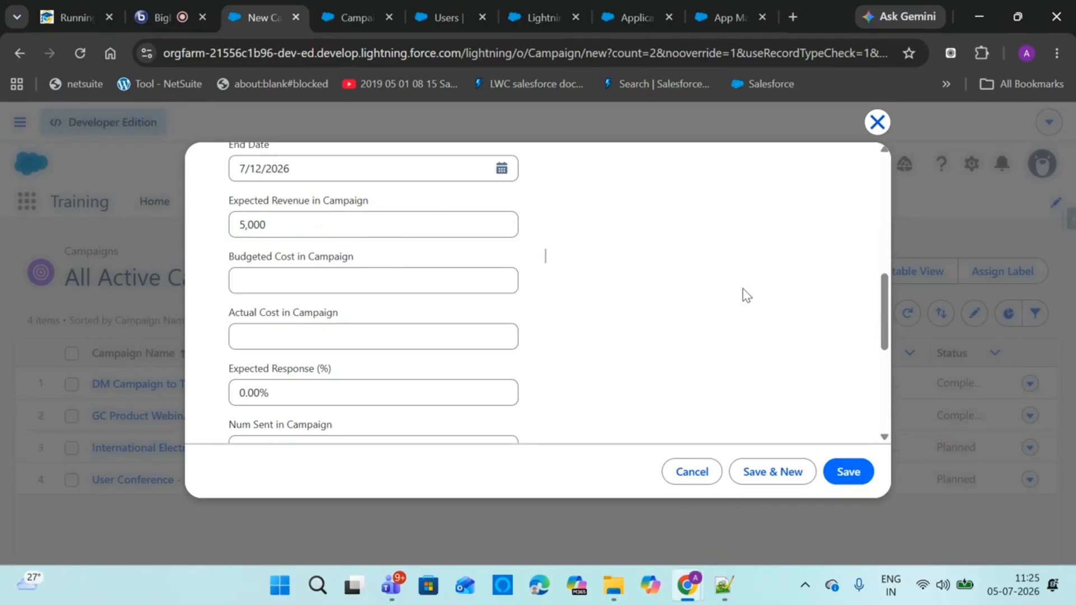
pyautogui.click(344, 275)
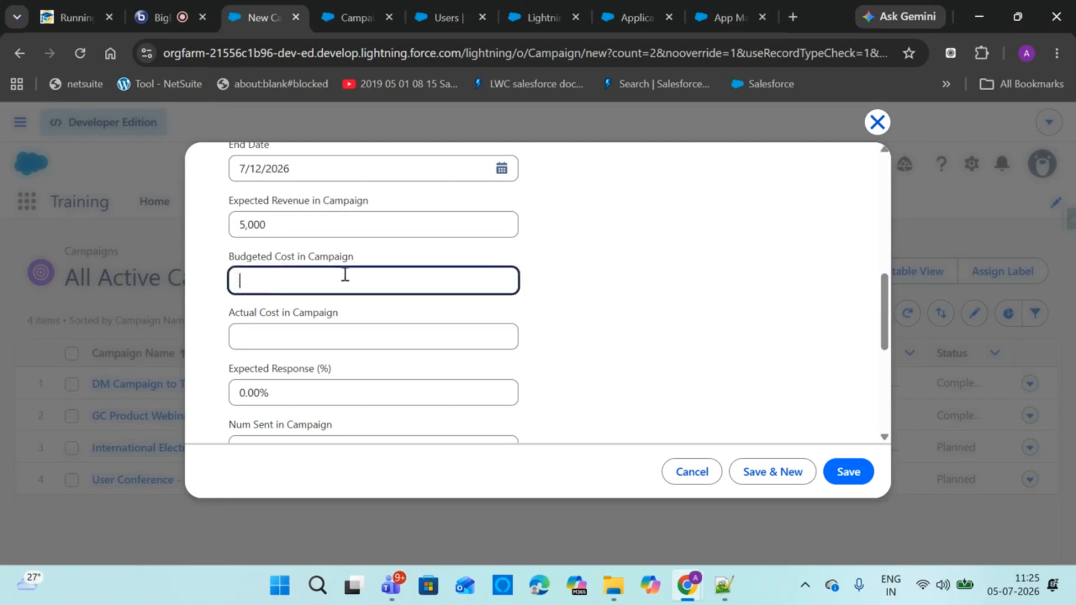
pyautogui.write('100')
pyautogui.click(586, 298)
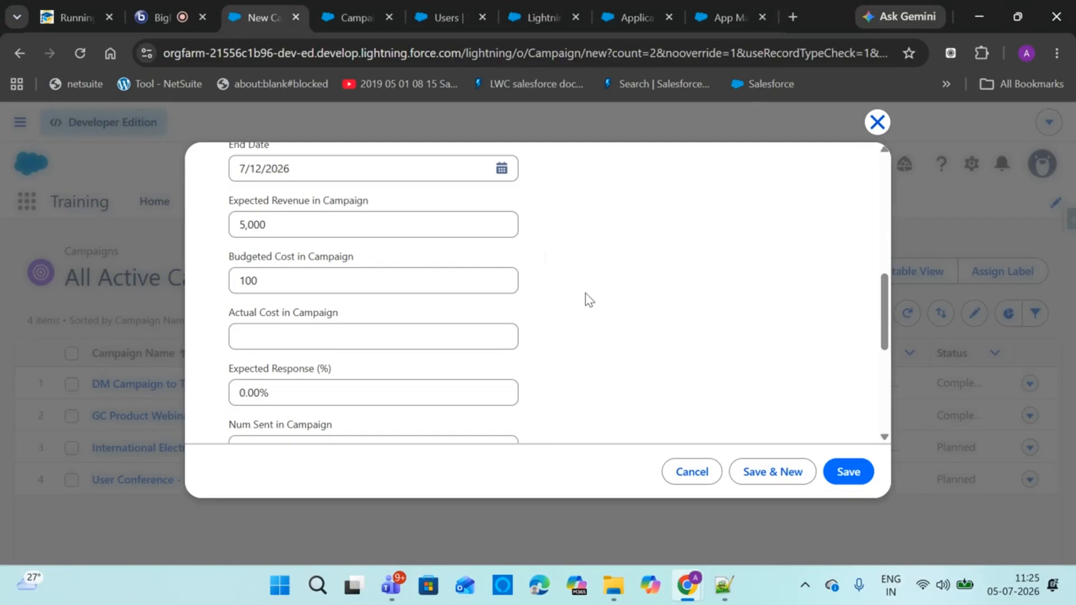
# Enter Actual Cost 100 and Expected Response 80%
pyautogui.click(435, 341)
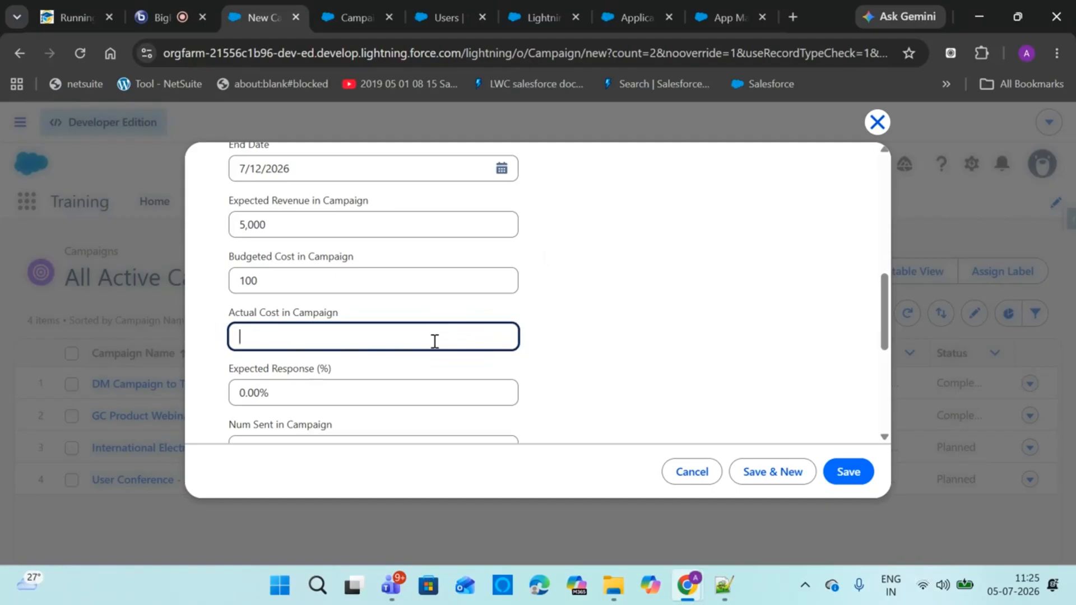
pyautogui.write('100')
pyautogui.click(373, 381)
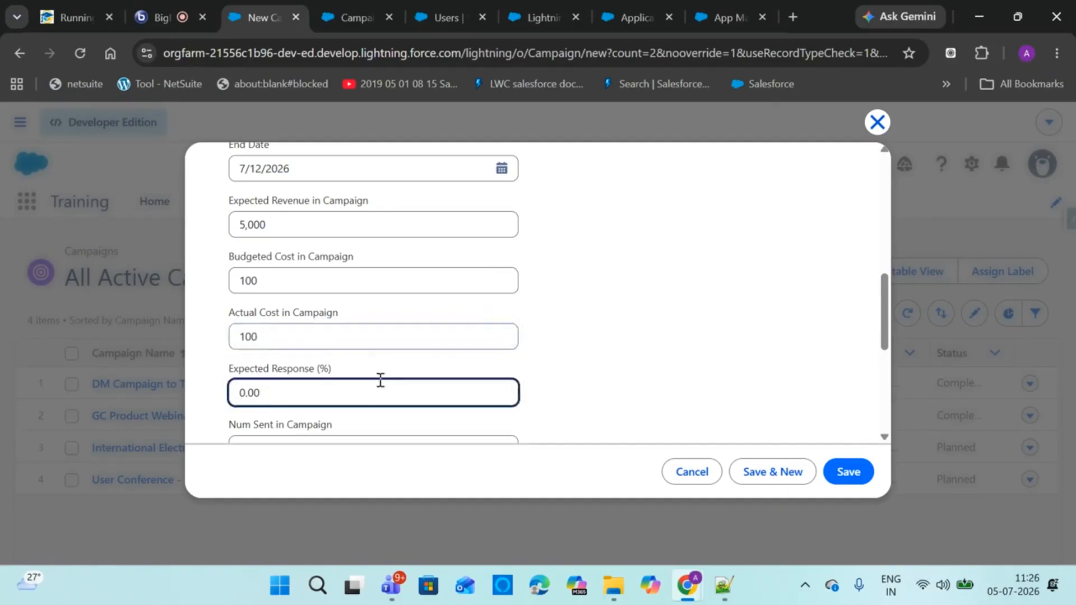
pyautogui.click(884, 438)
pyautogui.click(884, 438)
pyautogui.click(884, 438)
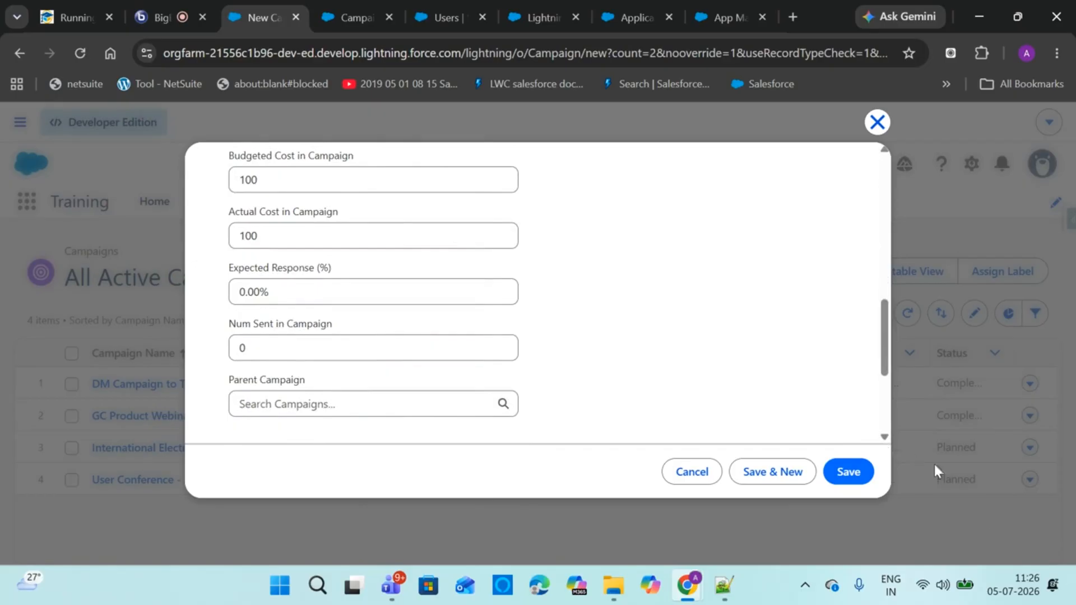
pyautogui.doubleClick(297, 300)
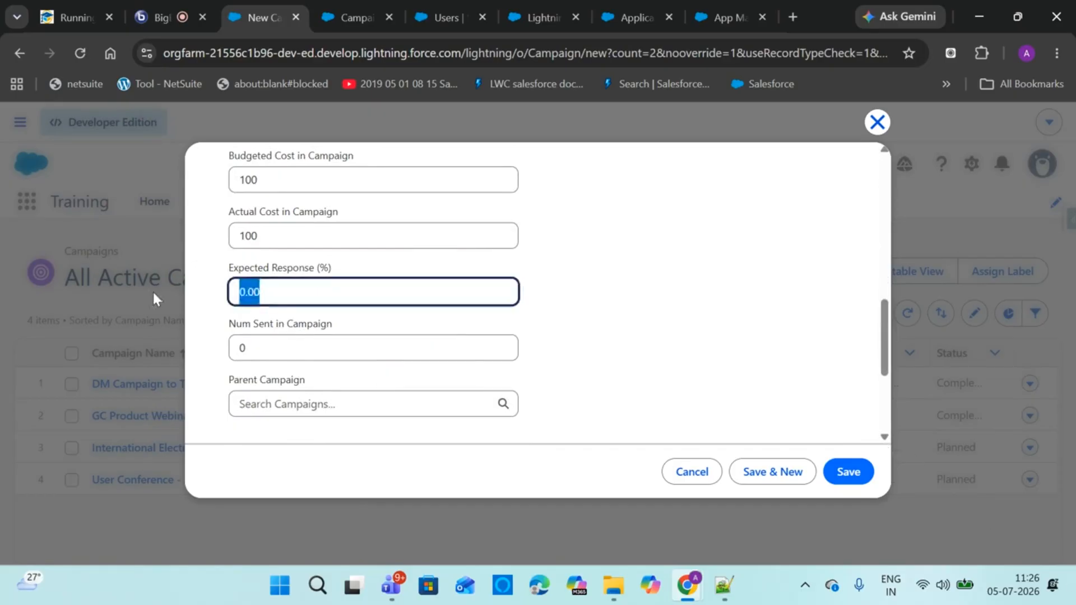
pyautogui.write('80')
pyautogui.click(658, 307)
# Set Num Sent to 2,000, leave Parent Campaign empty, and save the campaign
pyautogui.doubleClick(328, 358)
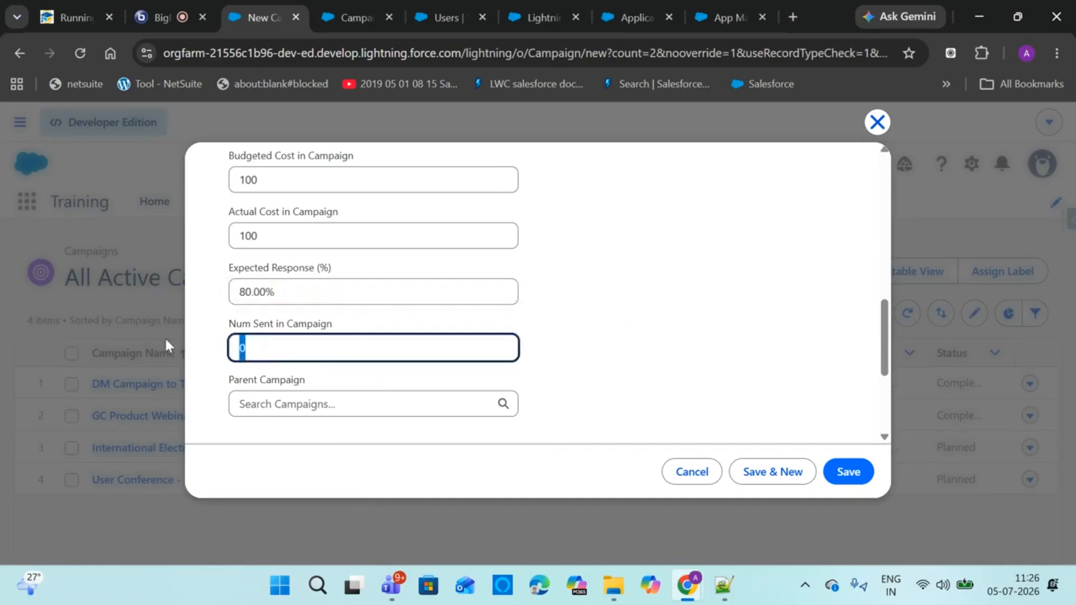
pyautogui.write('2000')
pyautogui.click(626, 305)
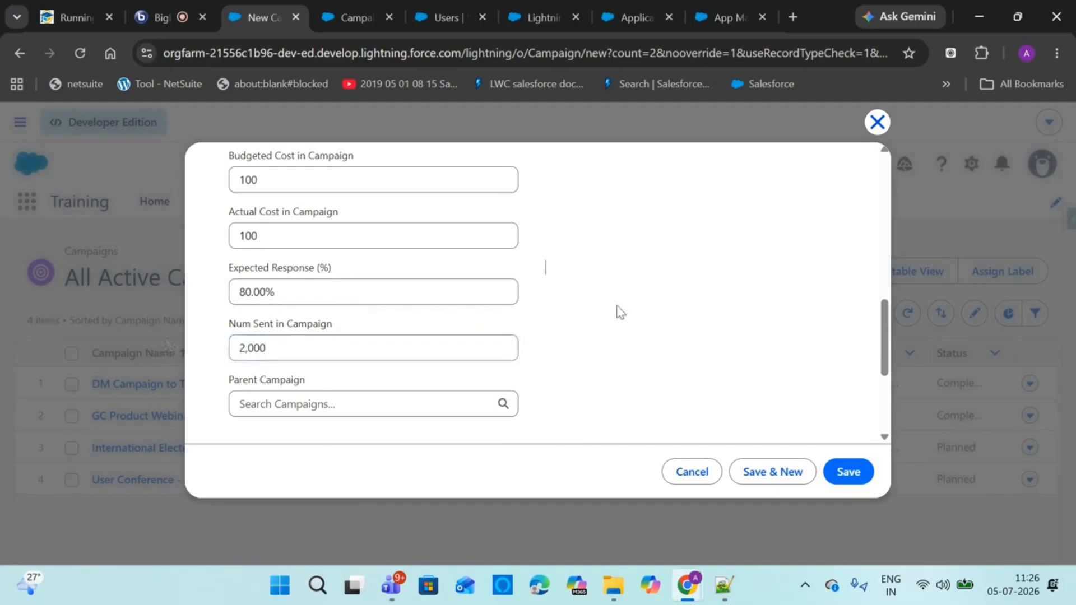
pyautogui.click(311, 403)
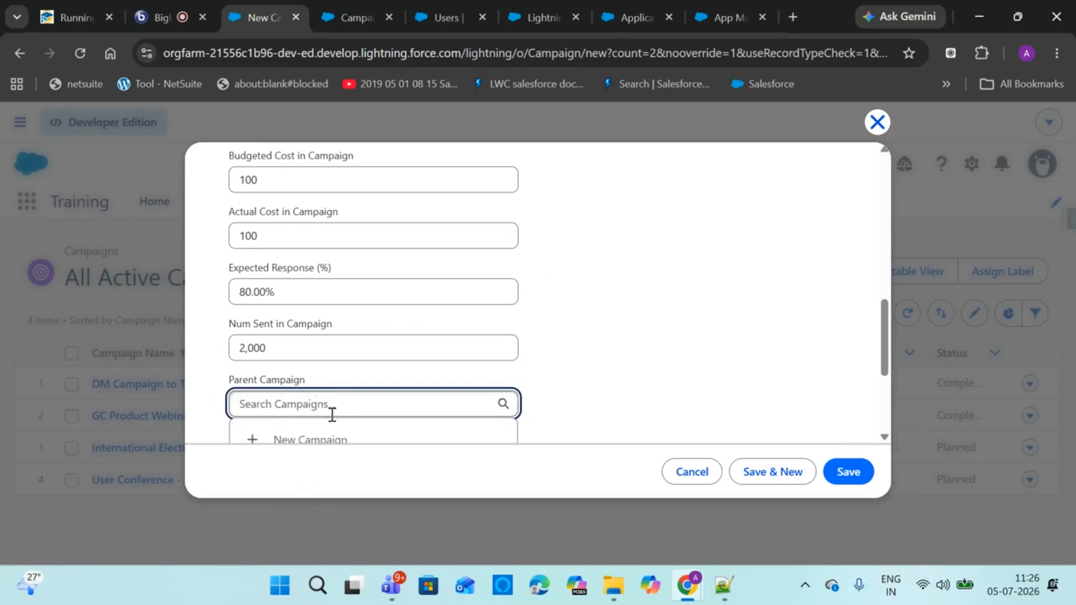
pyautogui.click(667, 352)
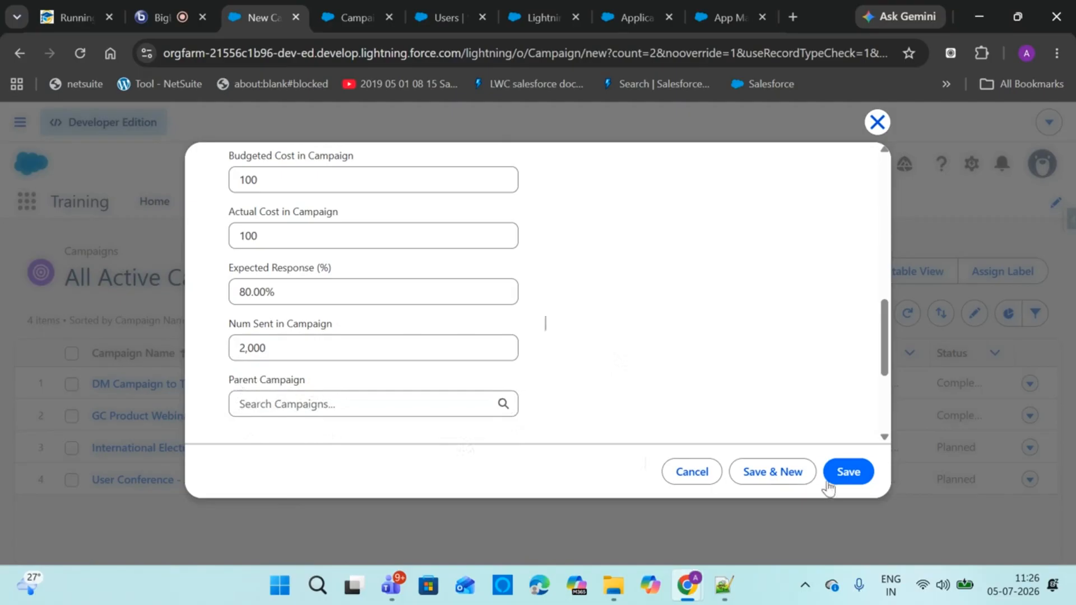
pyautogui.click(847, 471)
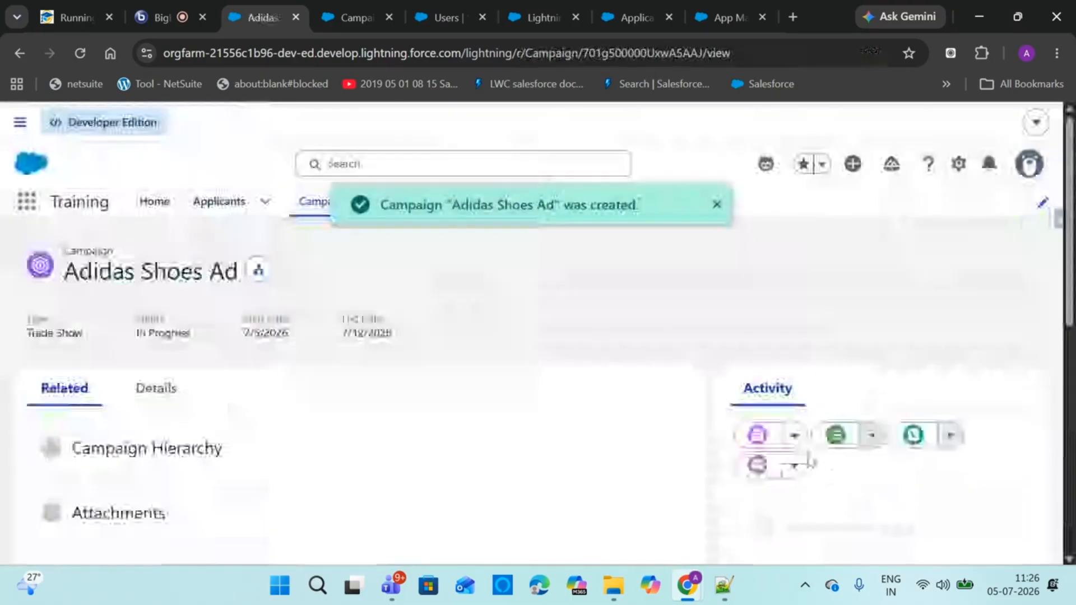
# Review the Adidas Shoes Ad detail fields down to Campaign Currency USD - U.S. Dollar
pyautogui.click(156, 388)
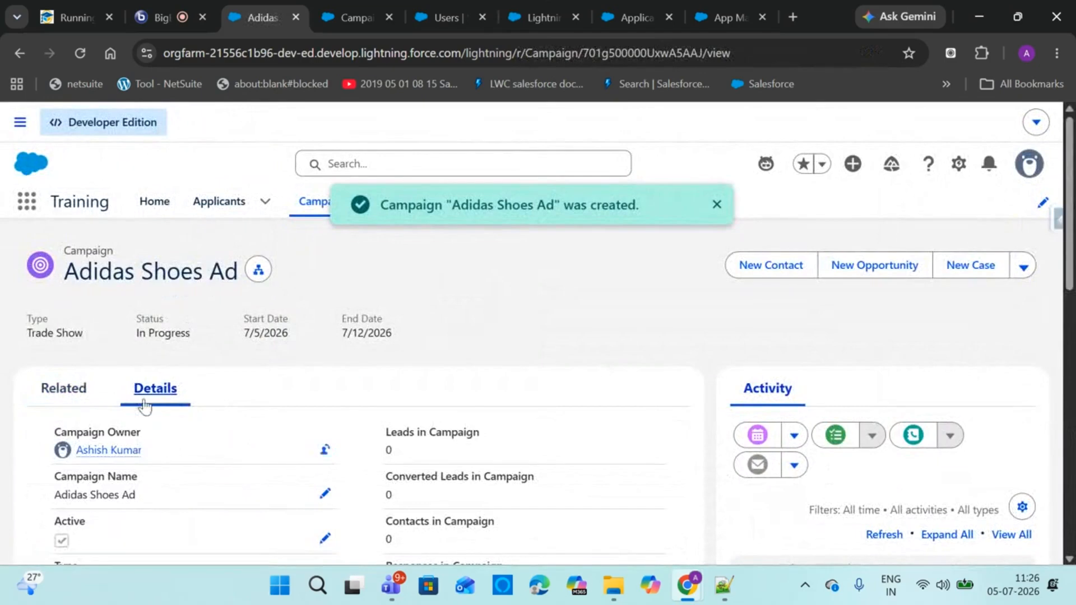
pyautogui.scroll(-5, 538, 392)
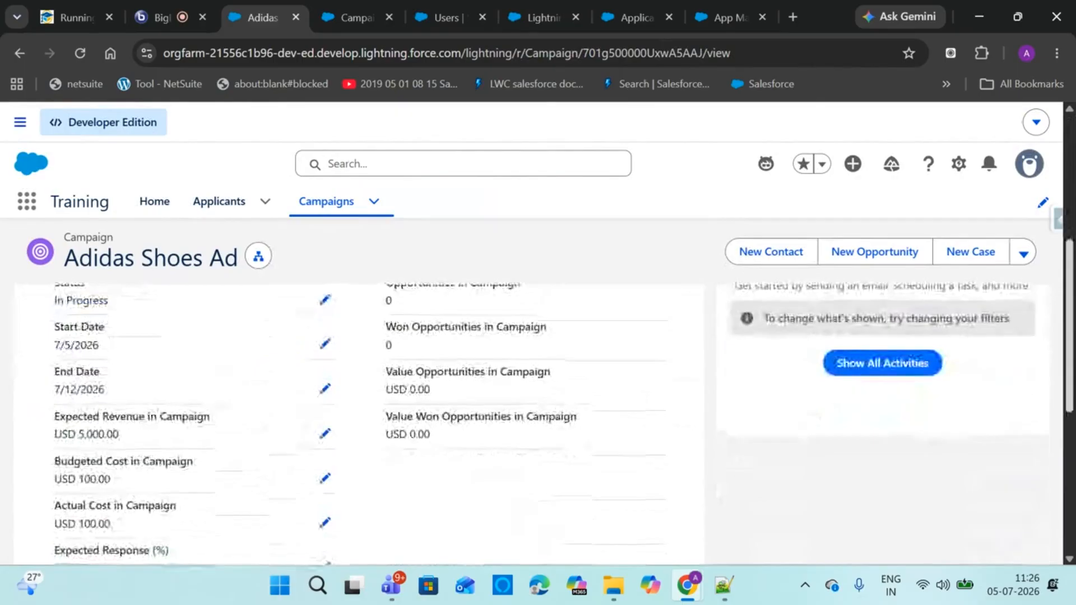
pyautogui.scroll(3, 538, 364)
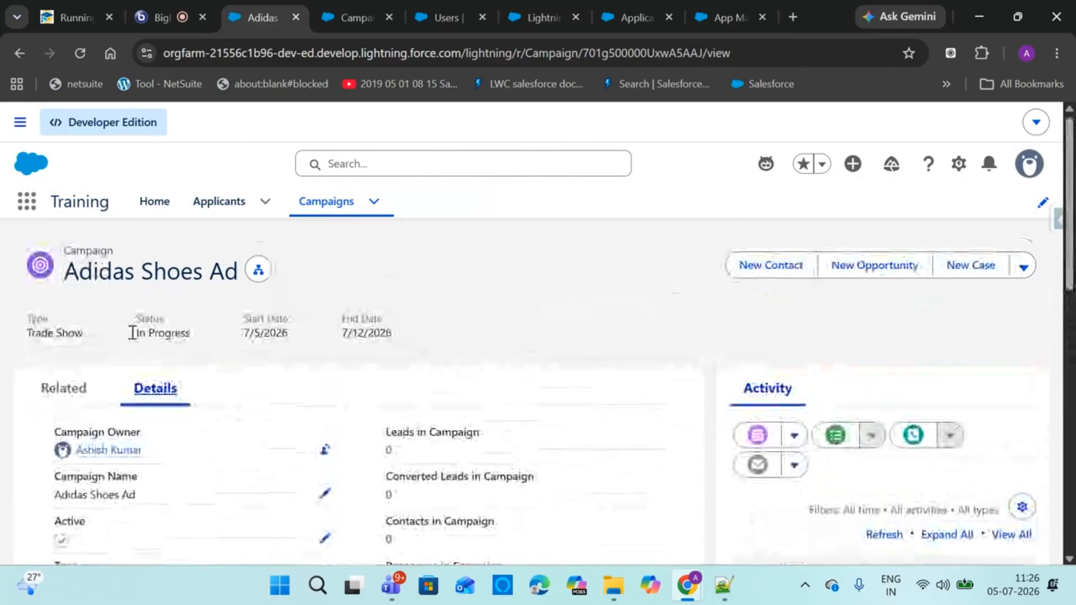
pyautogui.click(63, 390)
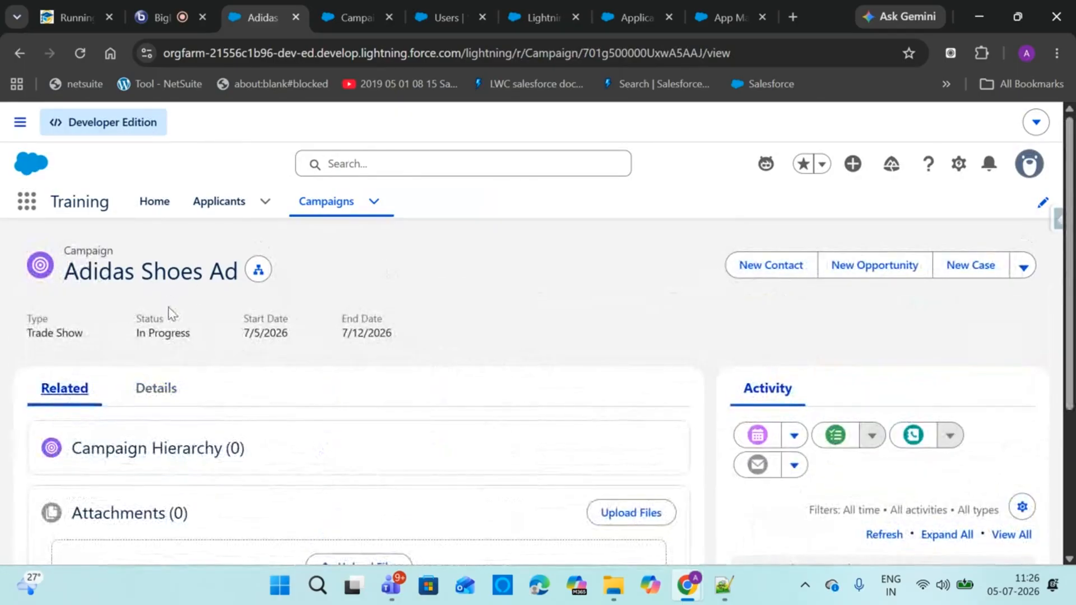
pyautogui.click(150, 394)
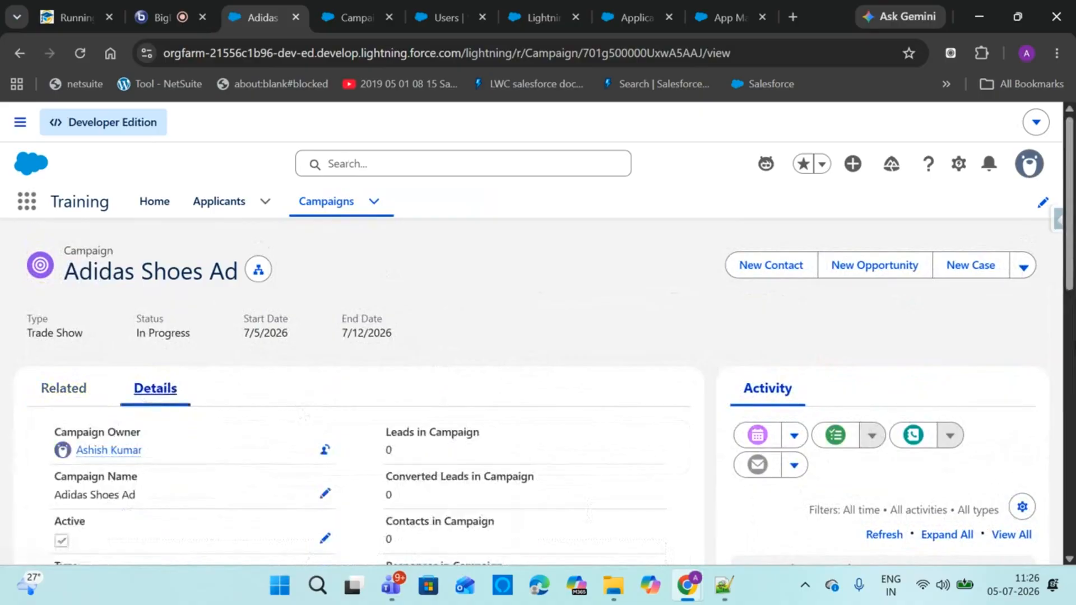
pyautogui.moveTo(1071, 268); pyautogui.dragTo(1039, 502)
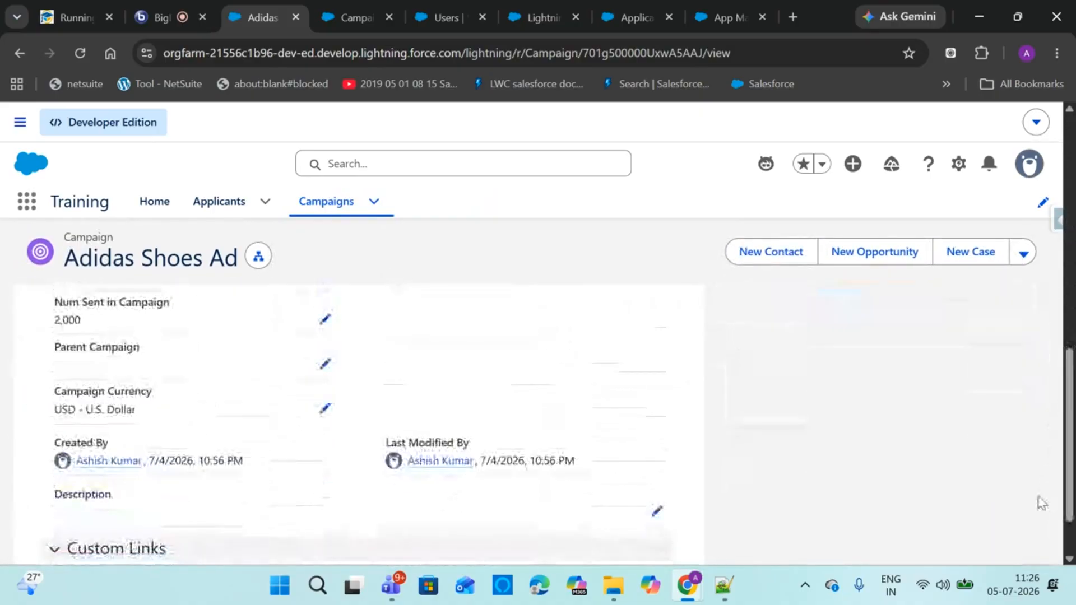
# Change the campaign currency to INR - Indian Rupee and save
pyautogui.click(323, 411)
pyautogui.click(305, 411)
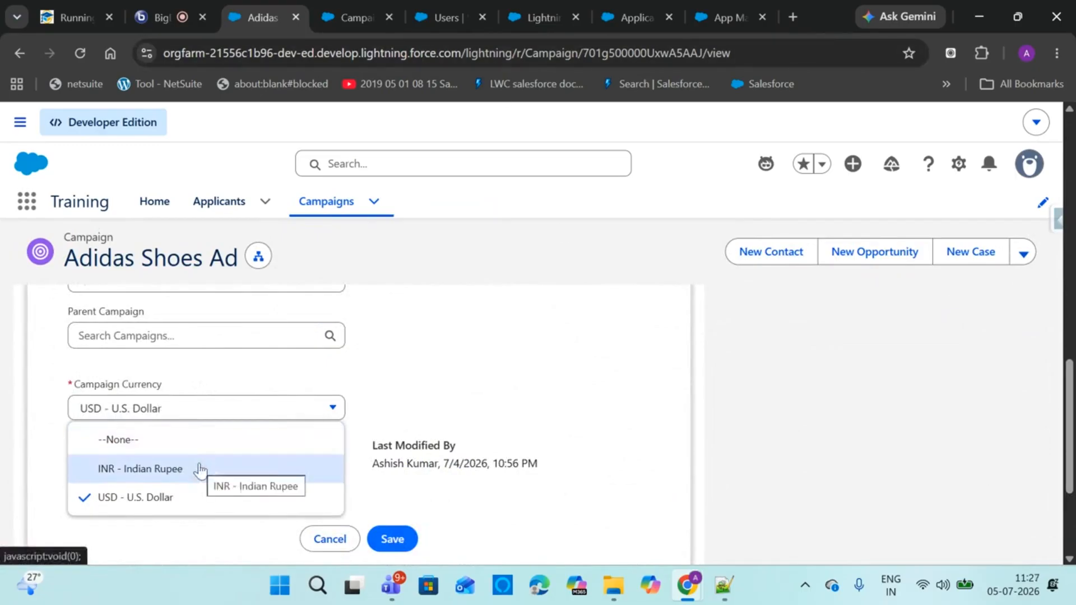
pyautogui.click(456, 384)
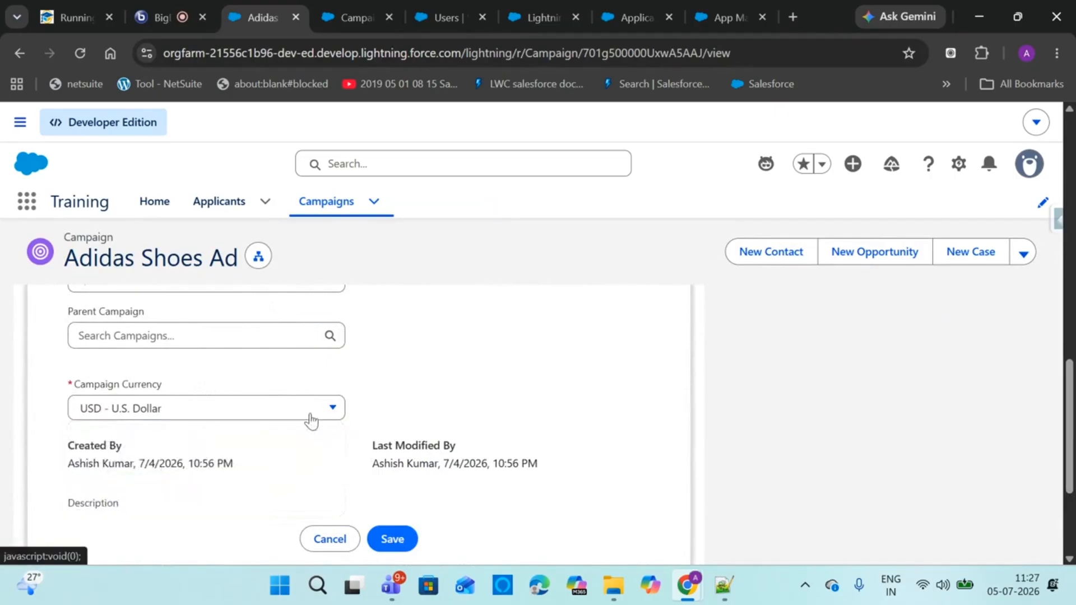
pyautogui.click(261, 411)
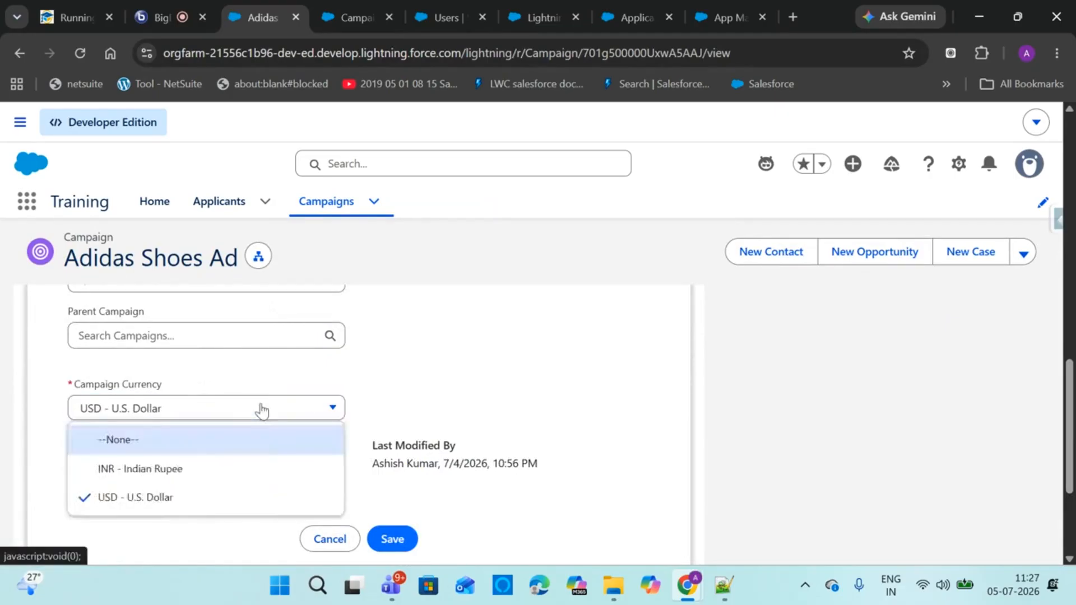
pyautogui.click(175, 466)
pyautogui.click(391, 539)
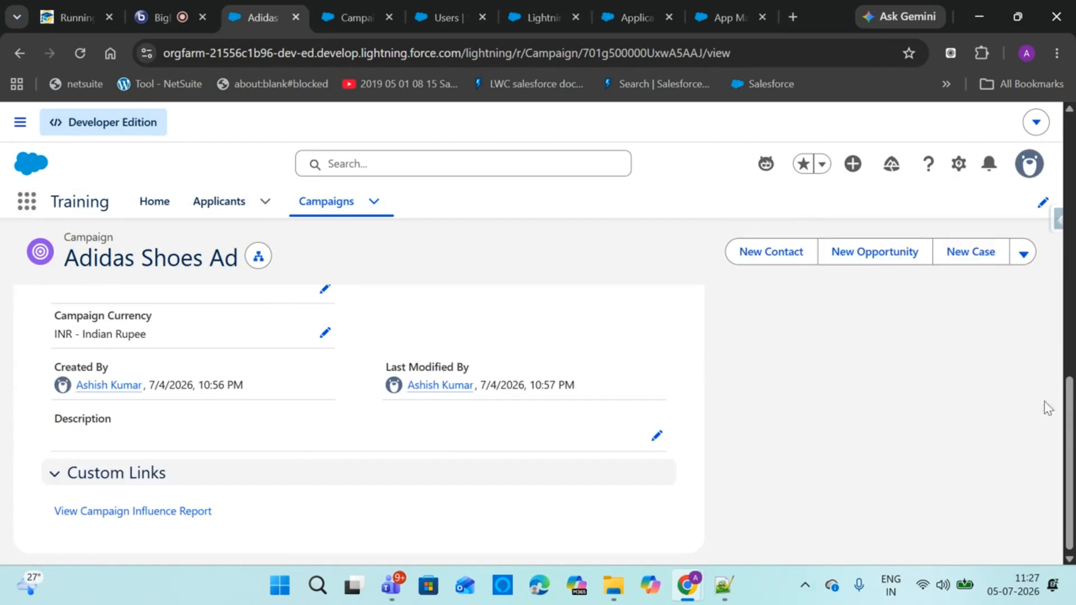
# Switch the campaign currency back to USD - U.S. Dollar and save
pyautogui.scroll(5, 1045, 408)
pyautogui.scroll(-4, 1052, 420)
pyautogui.scroll(1, 1050, 409)
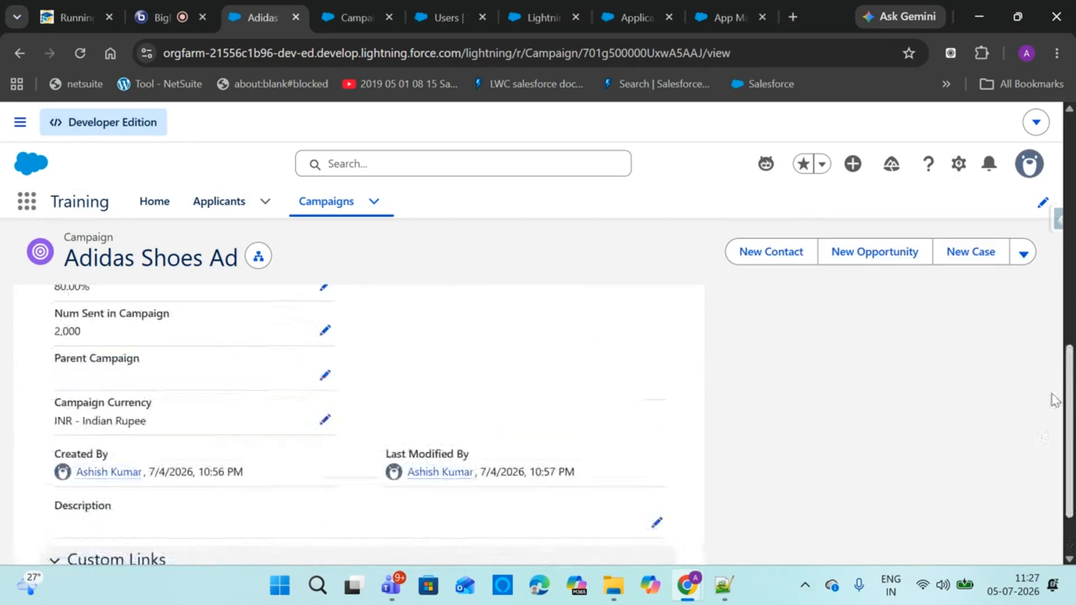
pyautogui.click(322, 430)
pyautogui.click(197, 431)
pyautogui.click(146, 521)
pyautogui.click(392, 539)
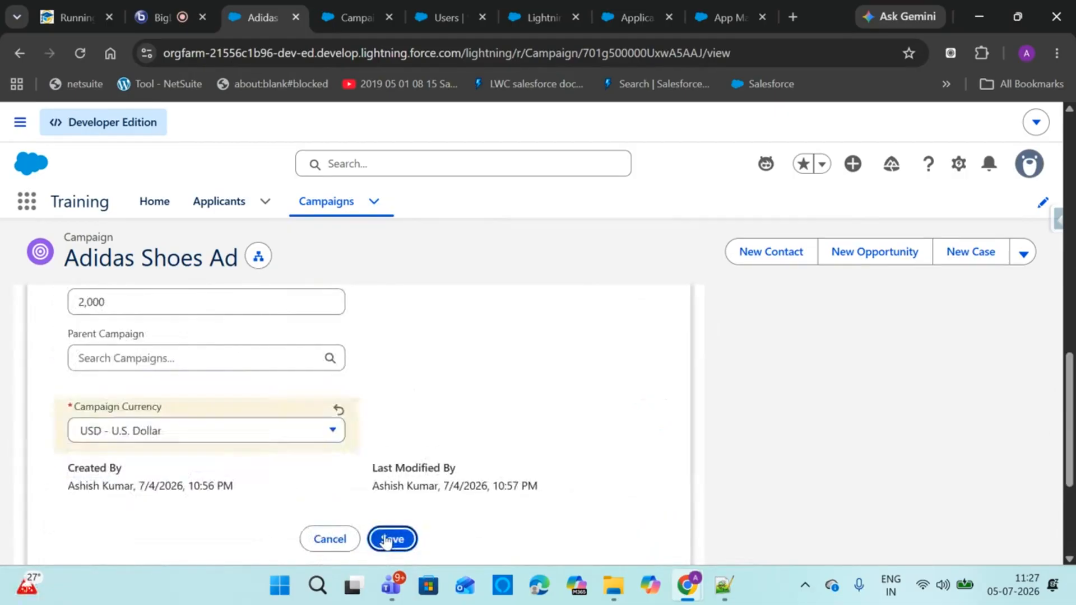
pyautogui.scroll(4, 969, 508)
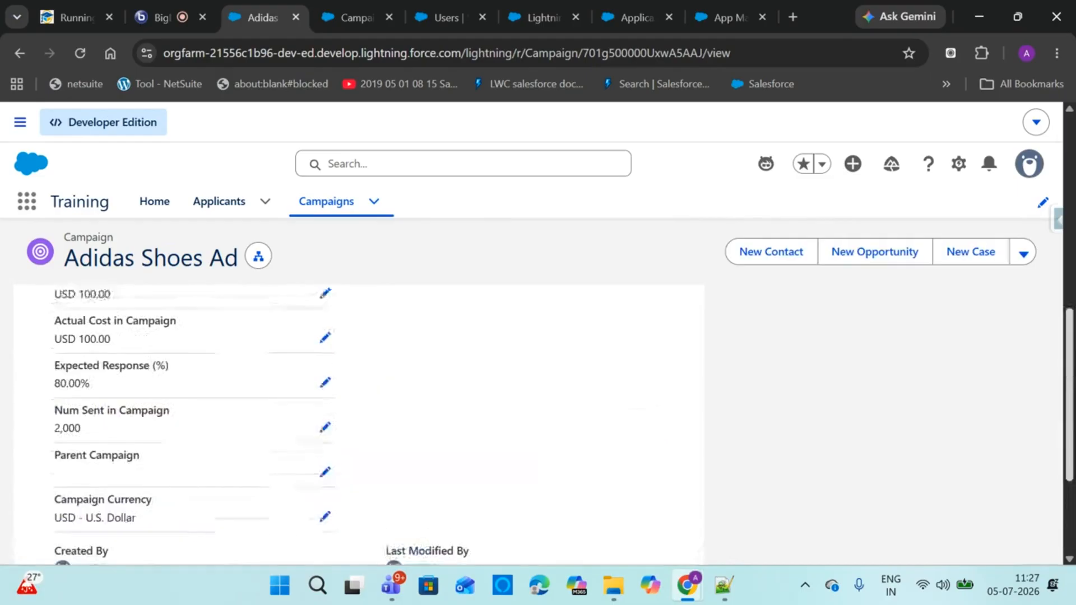
pyautogui.scroll(4, 970, 508)
# Open the Campaign object's Campaign Layout page layout in the layout editor
pyautogui.click(352, 19)
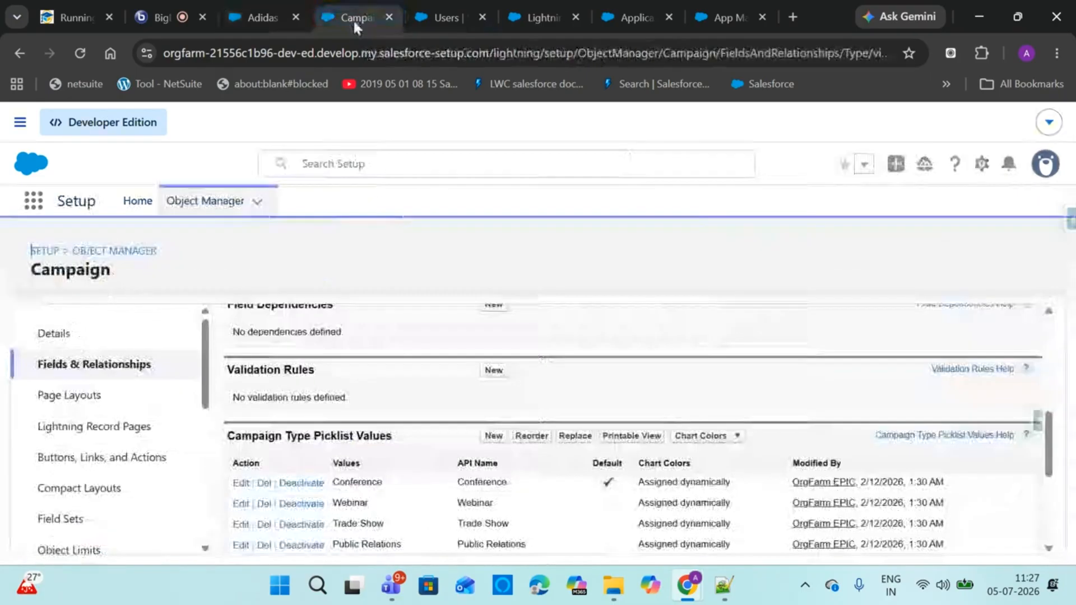
pyautogui.click(89, 396)
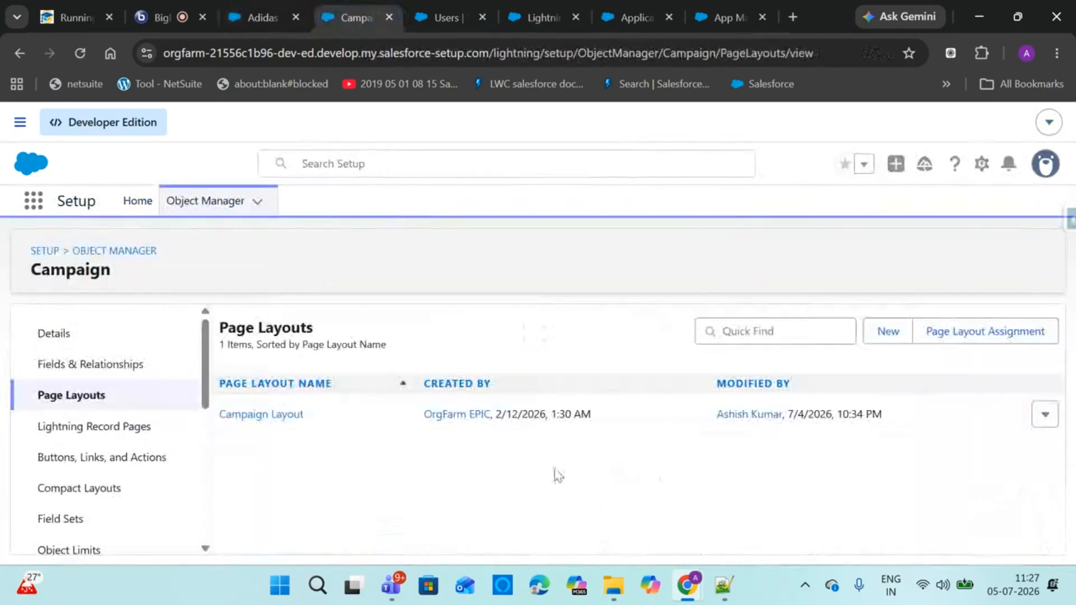
pyautogui.click(274, 418)
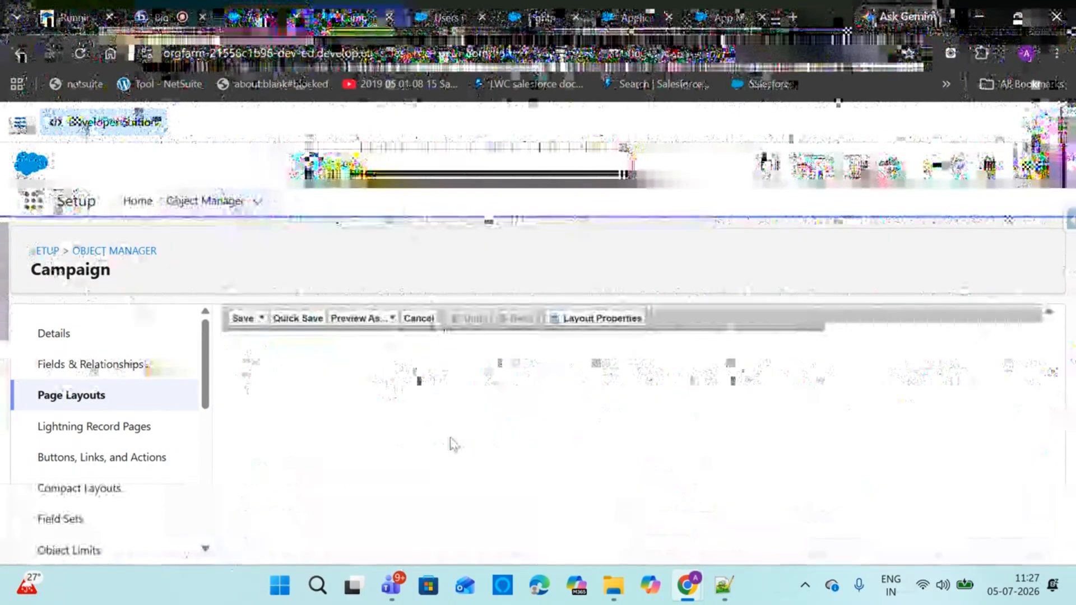
pyautogui.moveTo(1049, 383); pyautogui.dragTo(1046, 366)
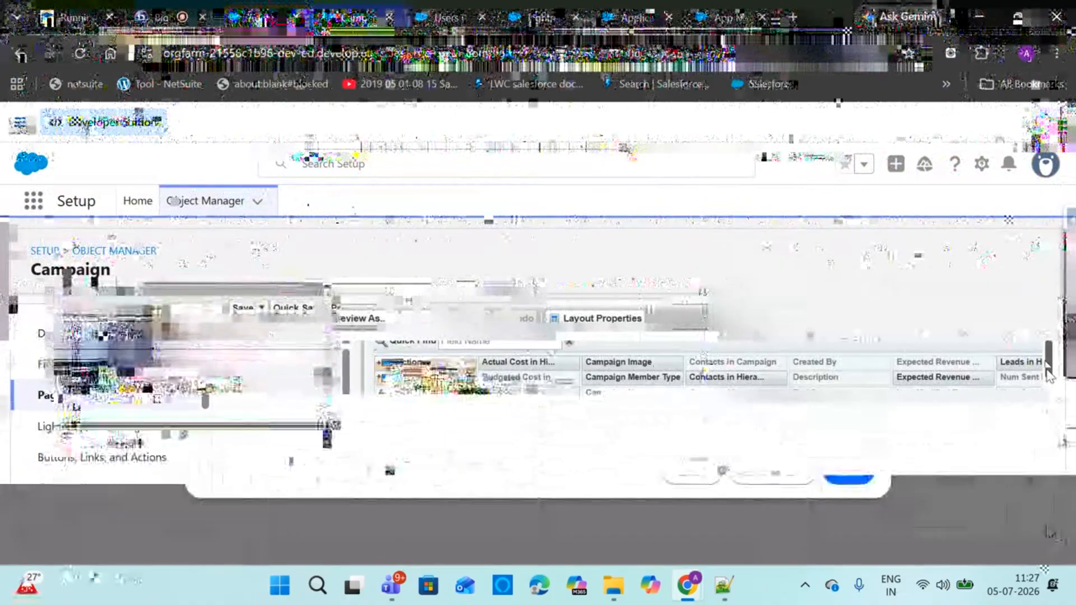
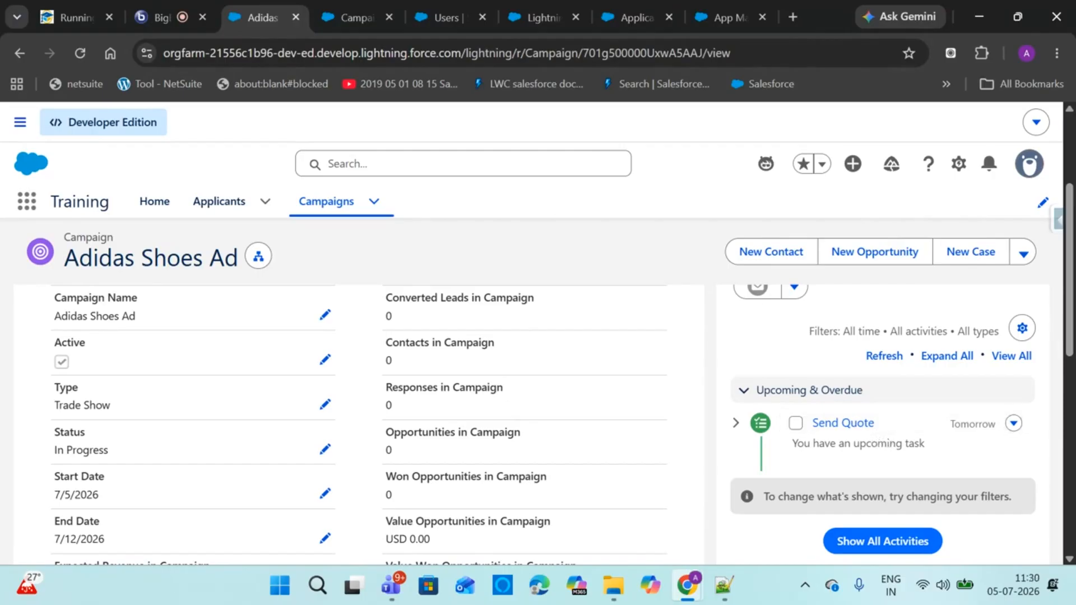
# Scroll the Adidas Shoes Ad record to the top and switch to the live class meeting tab
pyautogui.scroll(3, 265, 482)
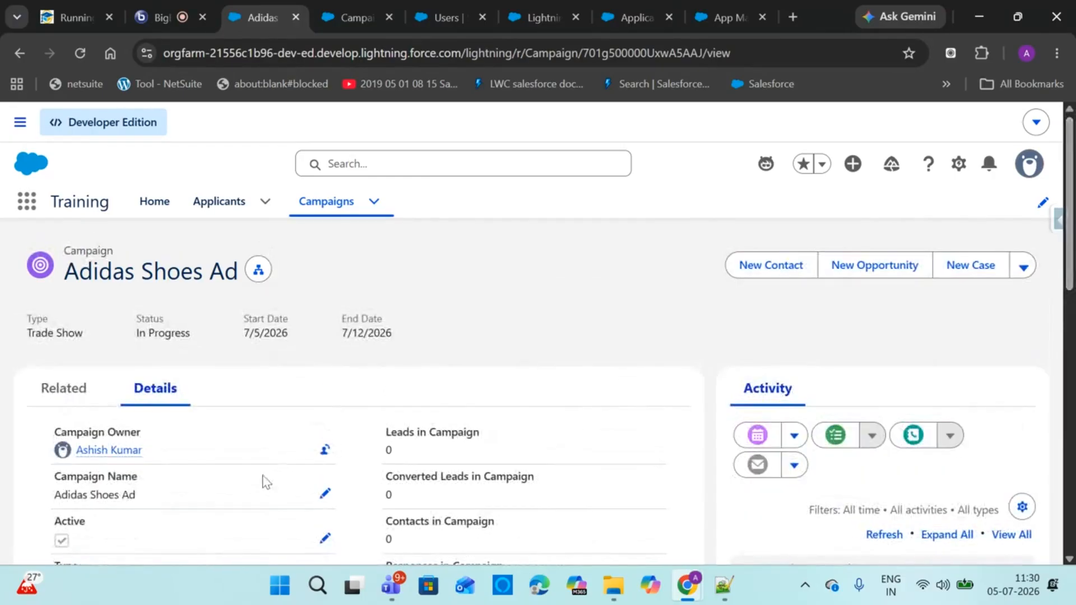
pyautogui.click(166, 6)
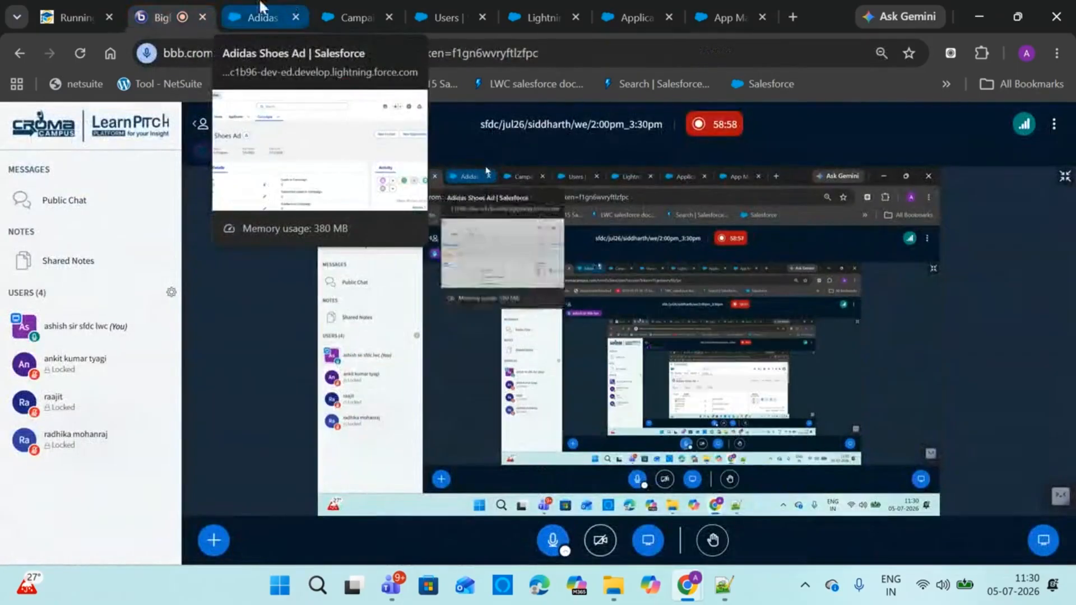
# Return to Salesforce and open the Recently Viewed Campaigns list
pyautogui.click(259, 7)
pyautogui.click(322, 209)
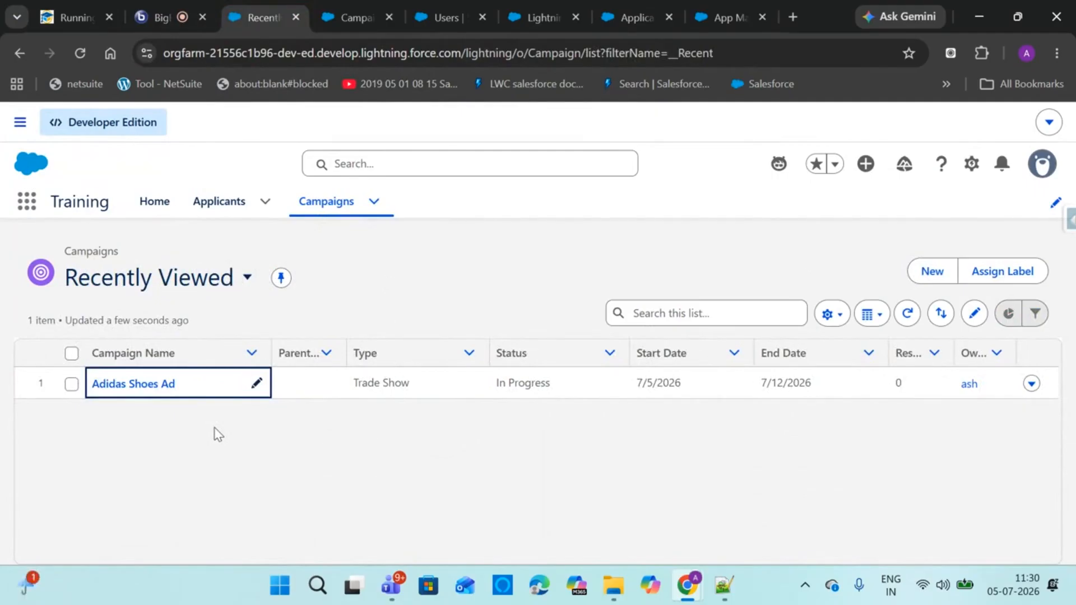
# Start a new active campaign 'Adidas shoes ad1' with type Conference and status In Progress
pyautogui.click(930, 273)
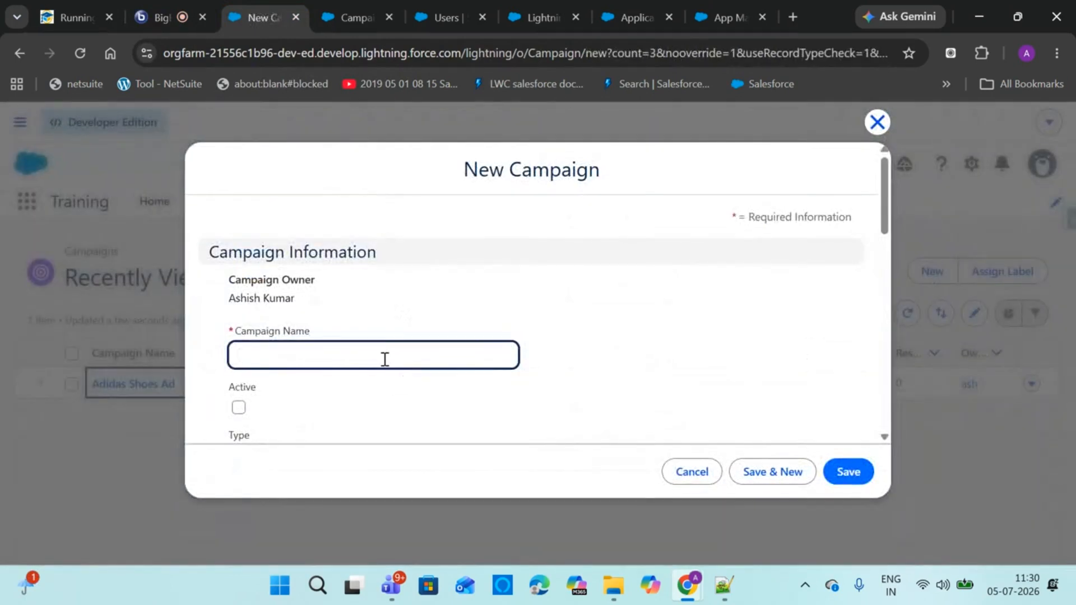
pyautogui.write('Adidas shoes ad1')
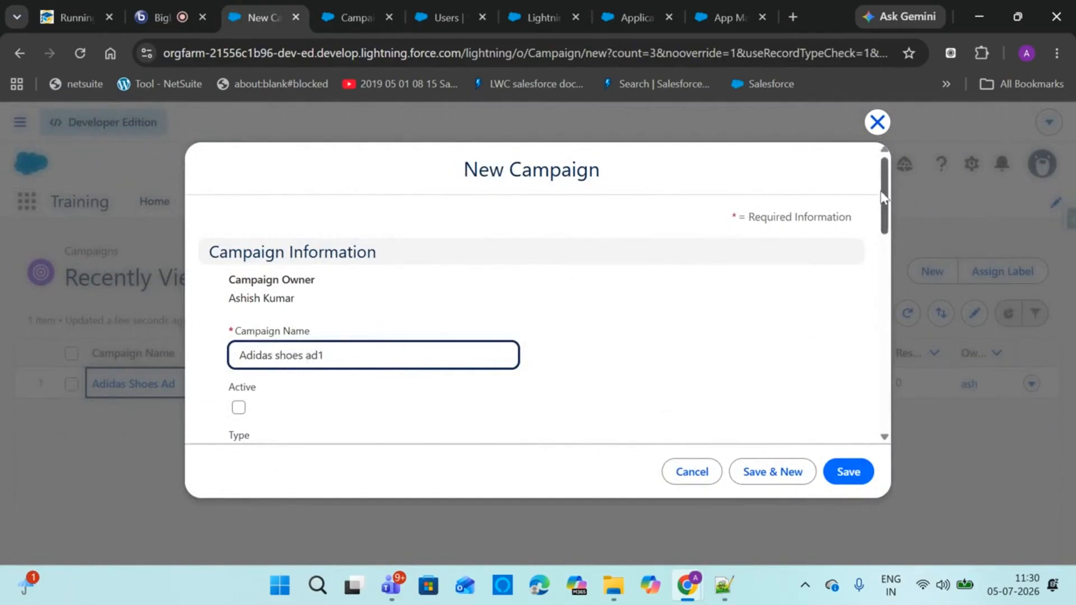
pyautogui.moveTo(884, 199); pyautogui.dragTo(884, 242)
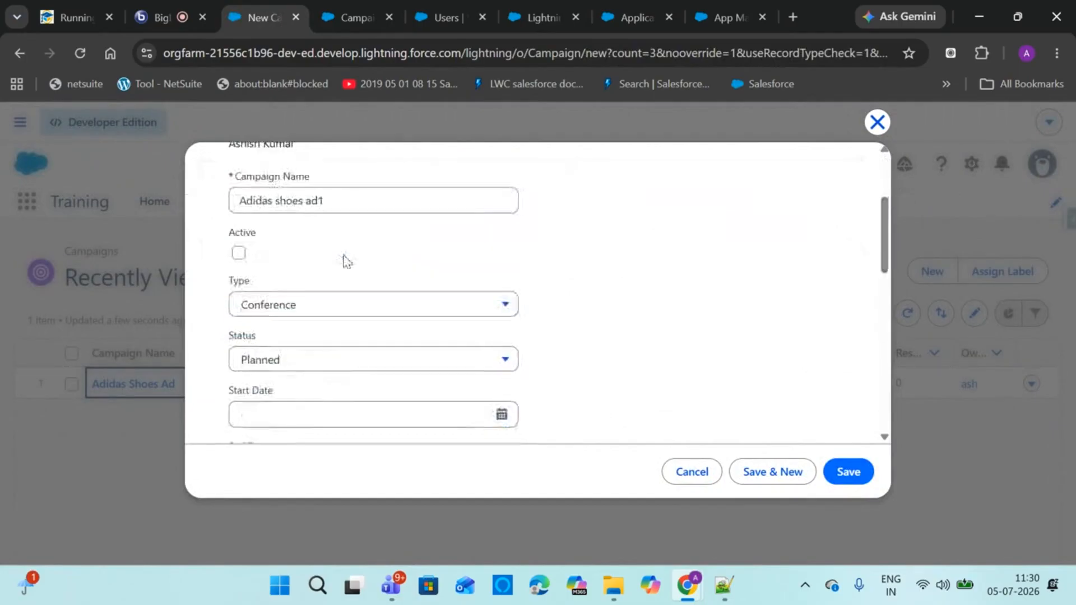
pyautogui.click(239, 252)
pyautogui.click(298, 305)
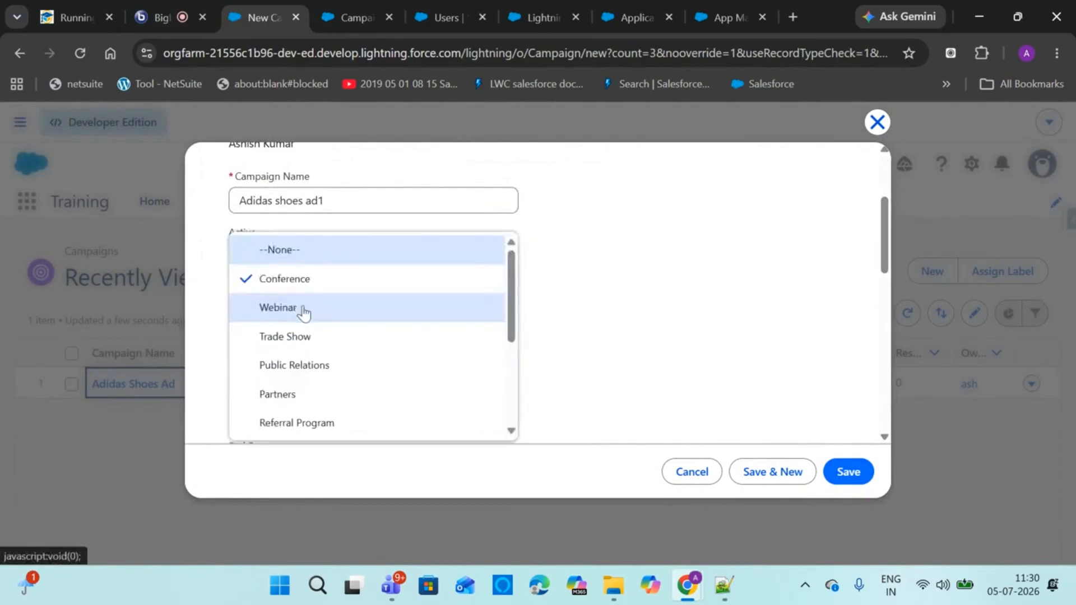
pyautogui.click(314, 291)
pyautogui.click(303, 363)
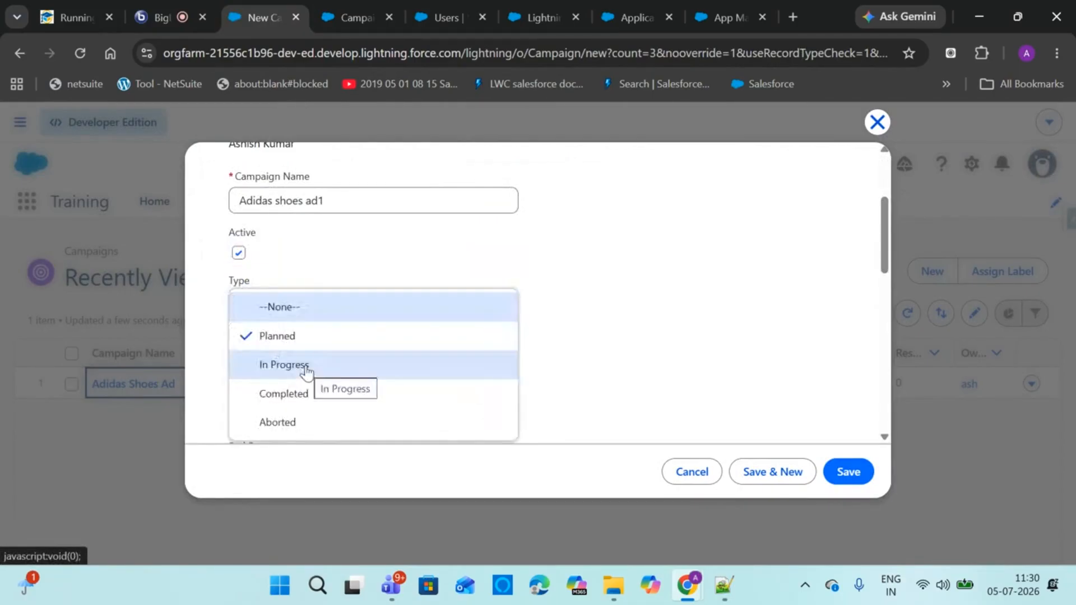
pyautogui.click(307, 360)
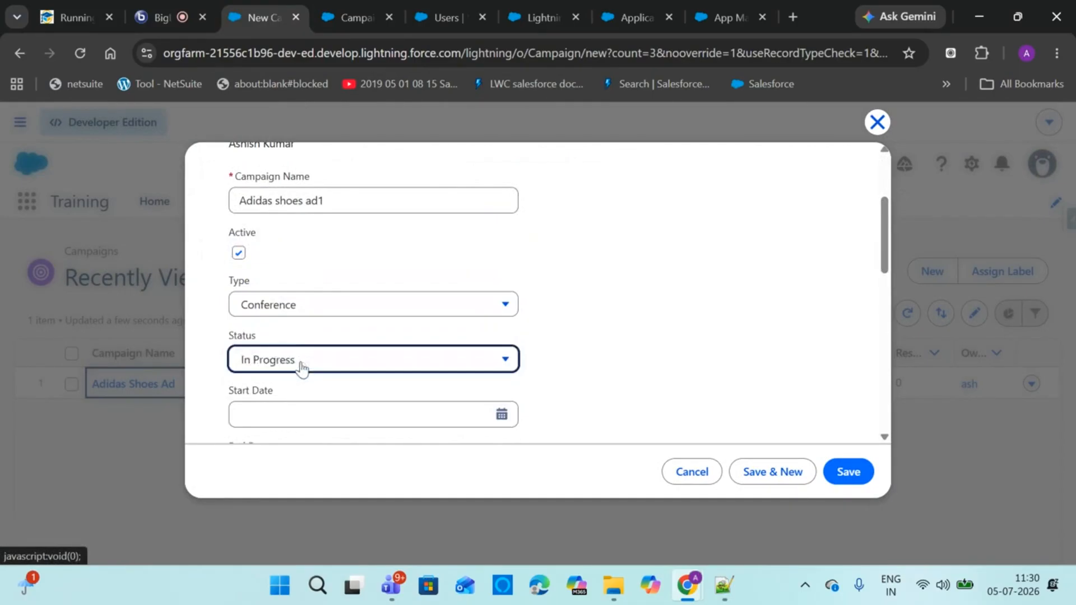
# Set the campaign start date to 7/5/2026 and end date to 7/8/2026
pyautogui.click(496, 414)
pyautogui.click(245, 263)
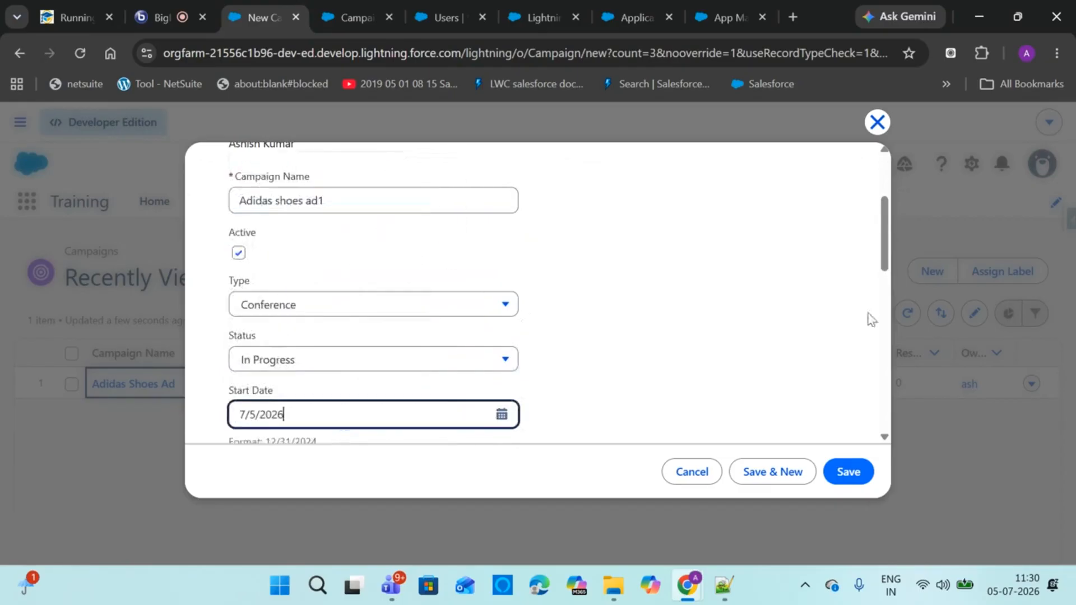
pyautogui.scroll(-3, 882, 275)
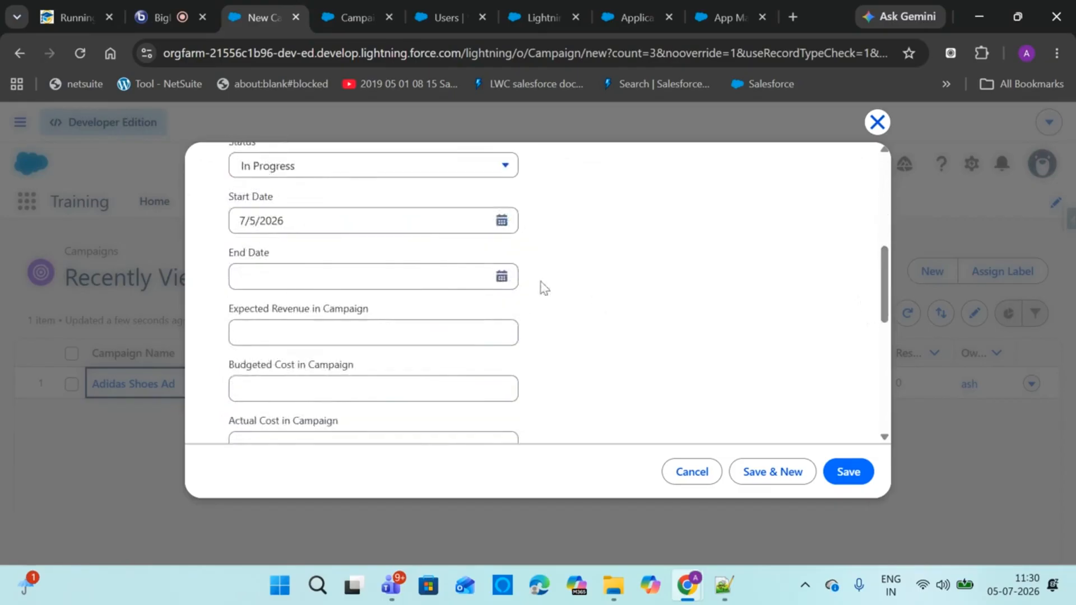
pyautogui.click(500, 277)
pyautogui.click(347, 263)
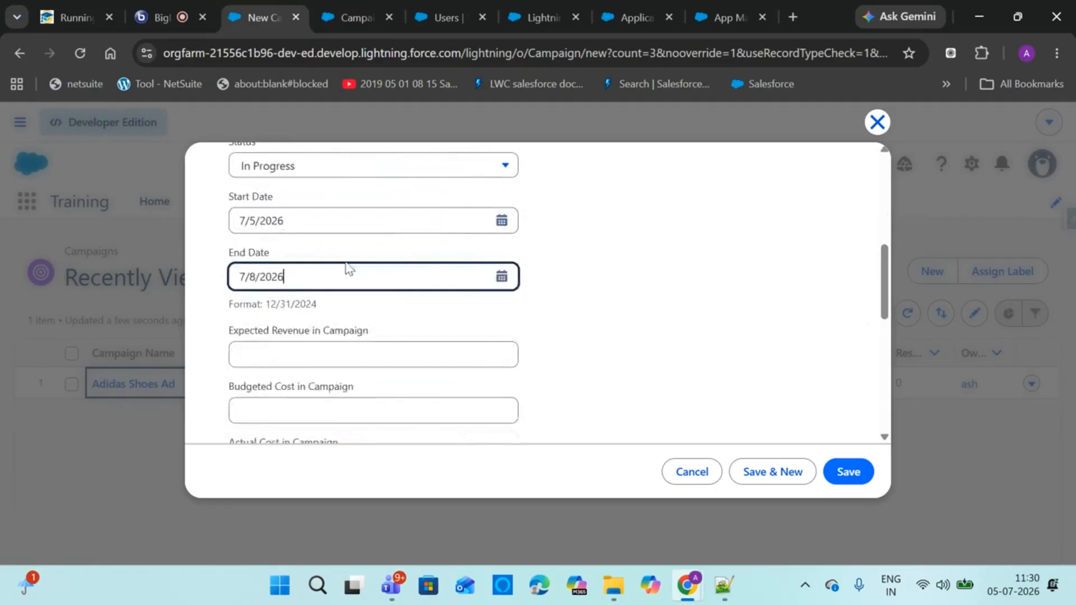
# Enter expected revenue 1,000, budgeted cost 50 and actual cost 50
pyautogui.click(342, 334)
pyautogui.write('1')
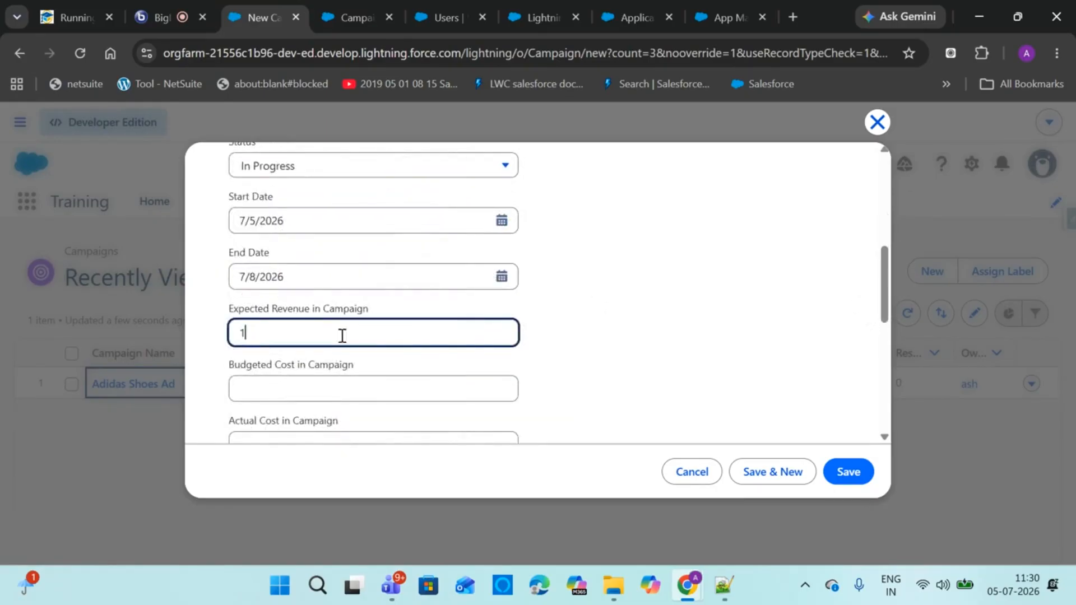
pyautogui.write(',000')
pyautogui.click(340, 388)
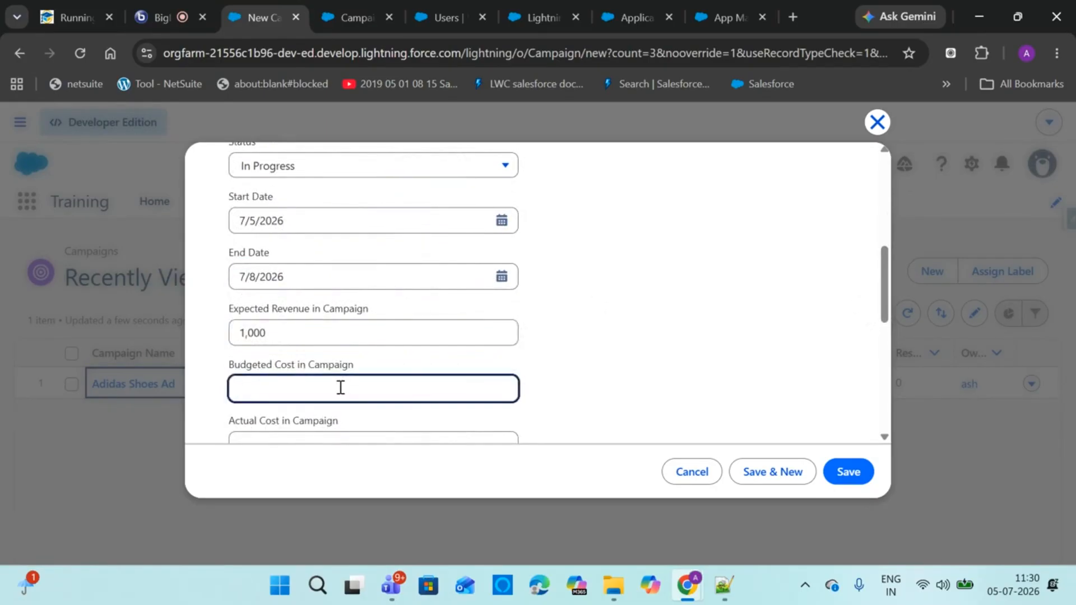
pyautogui.write('50')
pyautogui.moveTo(879, 295); pyautogui.dragTo(868, 337)
pyautogui.click(833, 298)
pyautogui.click(402, 277)
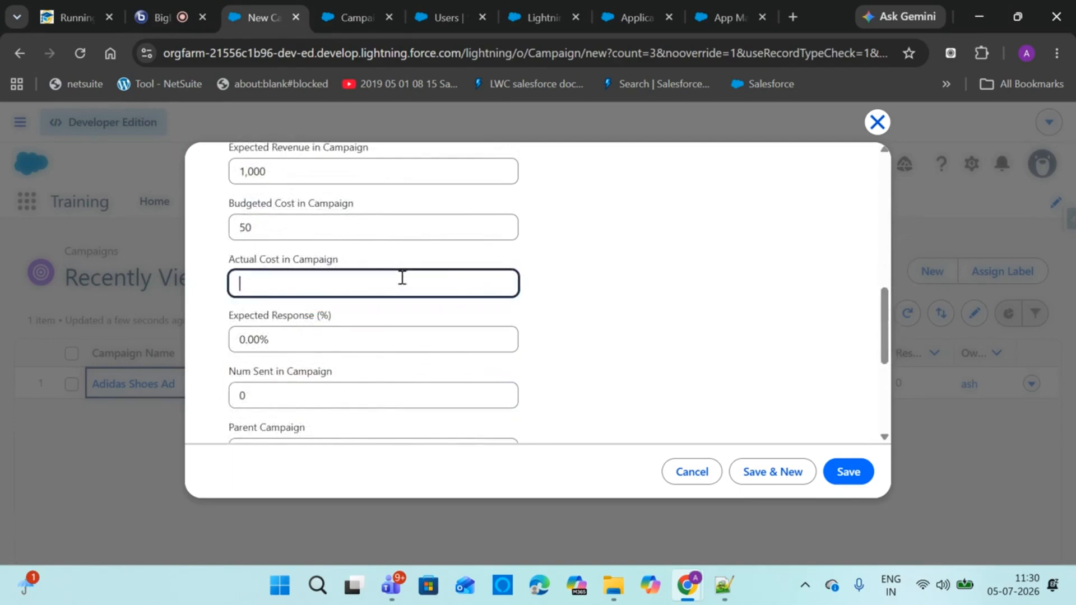
pyautogui.write('50')
pyautogui.click(568, 309)
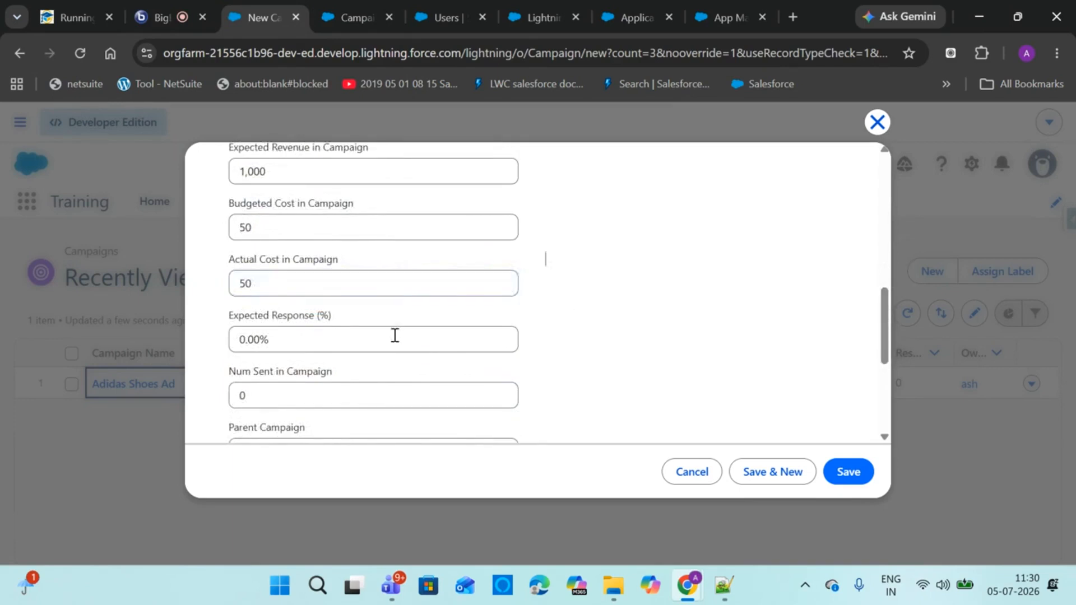
# Set expected response to 70% and number sent to 500
pyautogui.click(394, 335)
pyautogui.moveTo(394, 335); pyautogui.dragTo(200, 335)
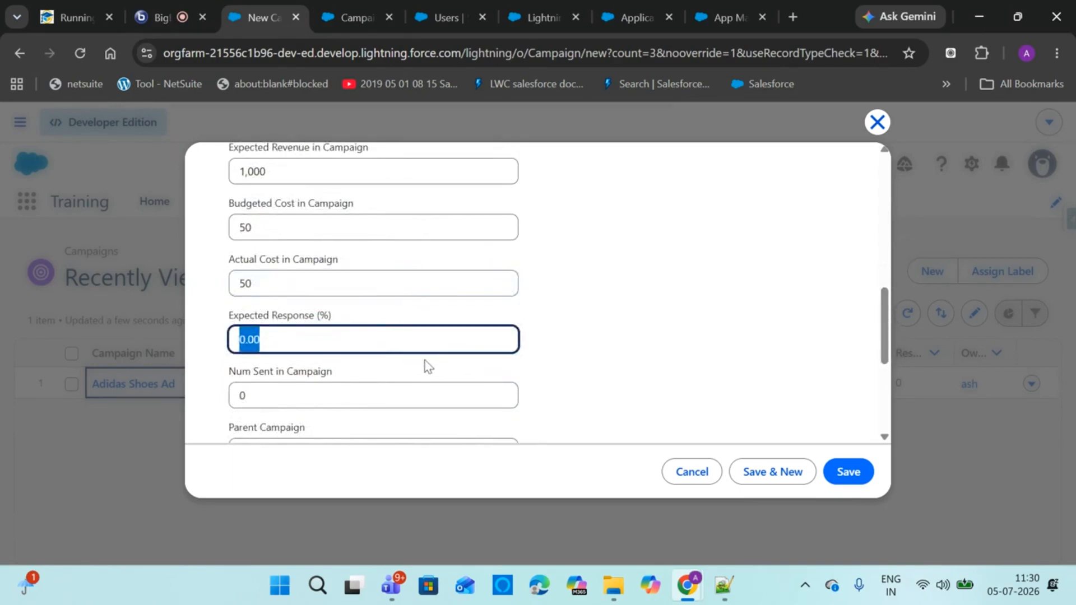
pyautogui.write('70')
pyautogui.press('Tab')
pyautogui.write('500')
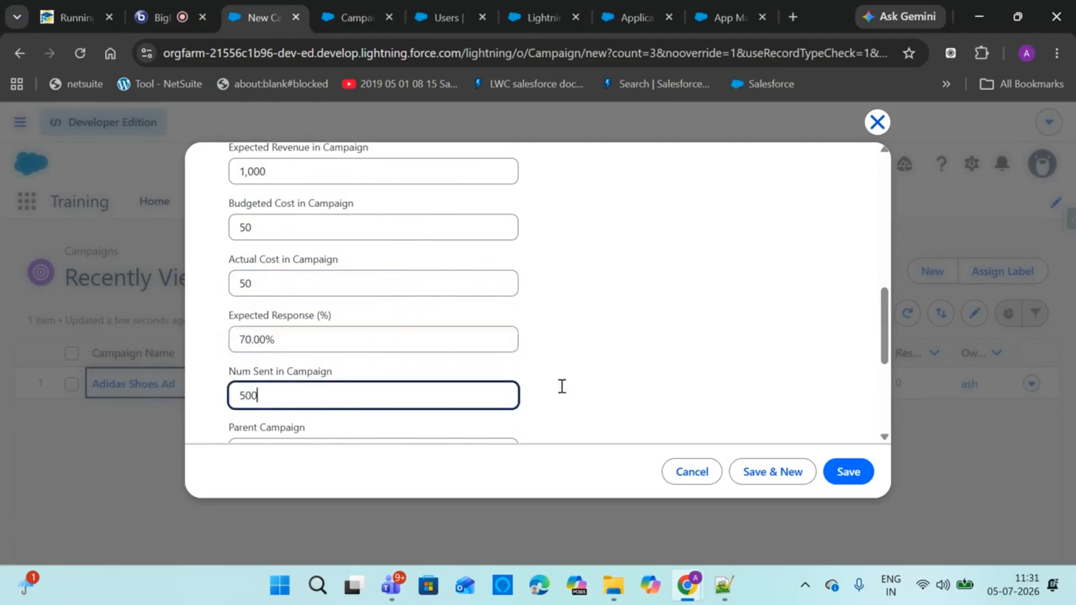
pyautogui.moveTo(884, 334); pyautogui.dragTo(878, 404)
# Keep currency as U.S. Dollar, set Adidas Shoes Ad as parent campaign, and save
pyautogui.click(425, 272)
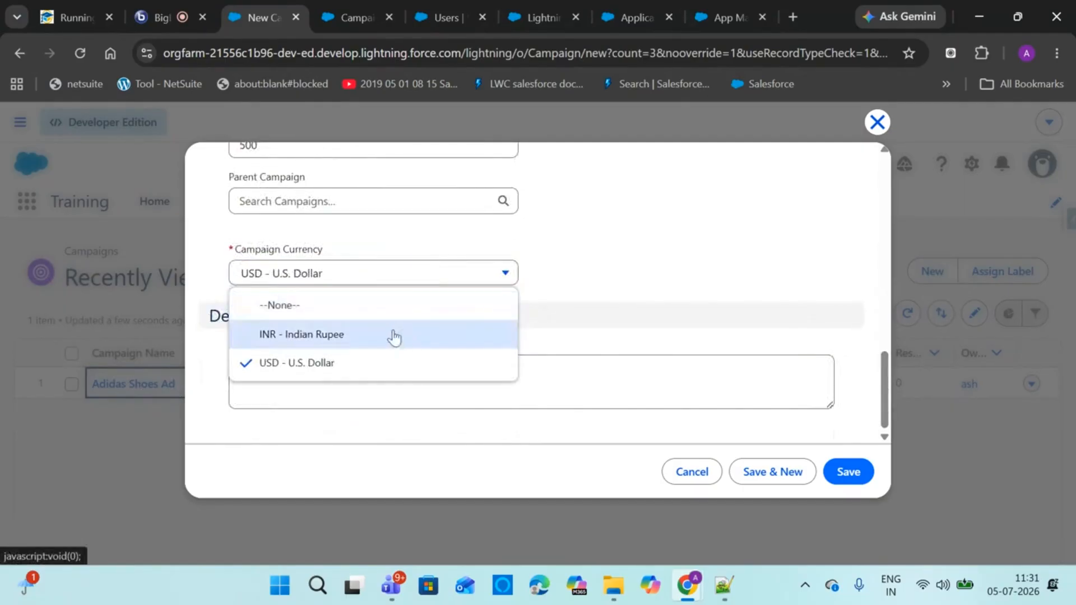
pyautogui.click(596, 254)
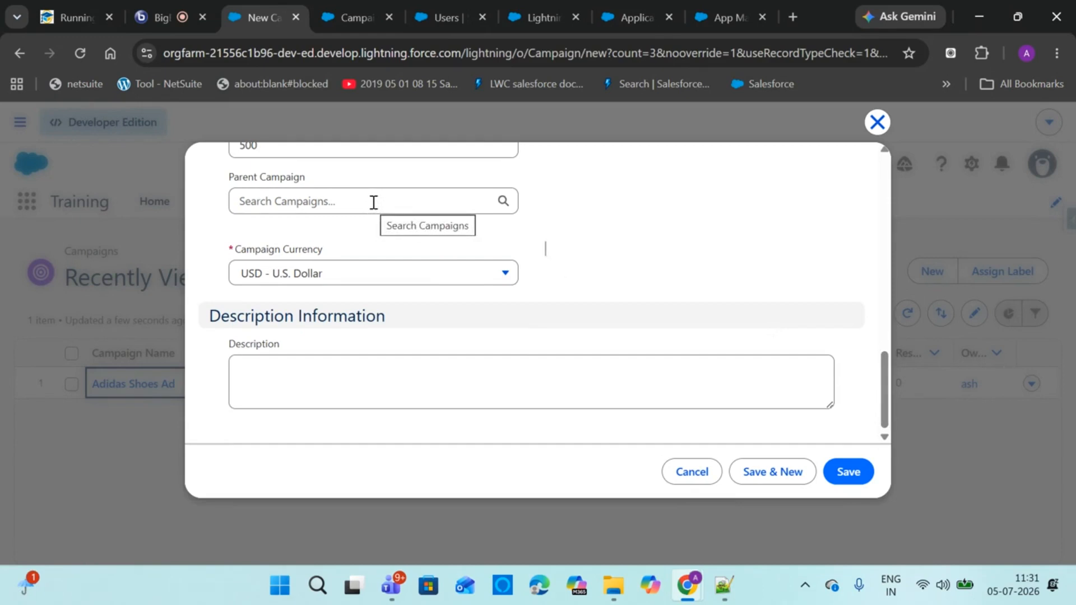
pyautogui.scroll(2, 863, 342)
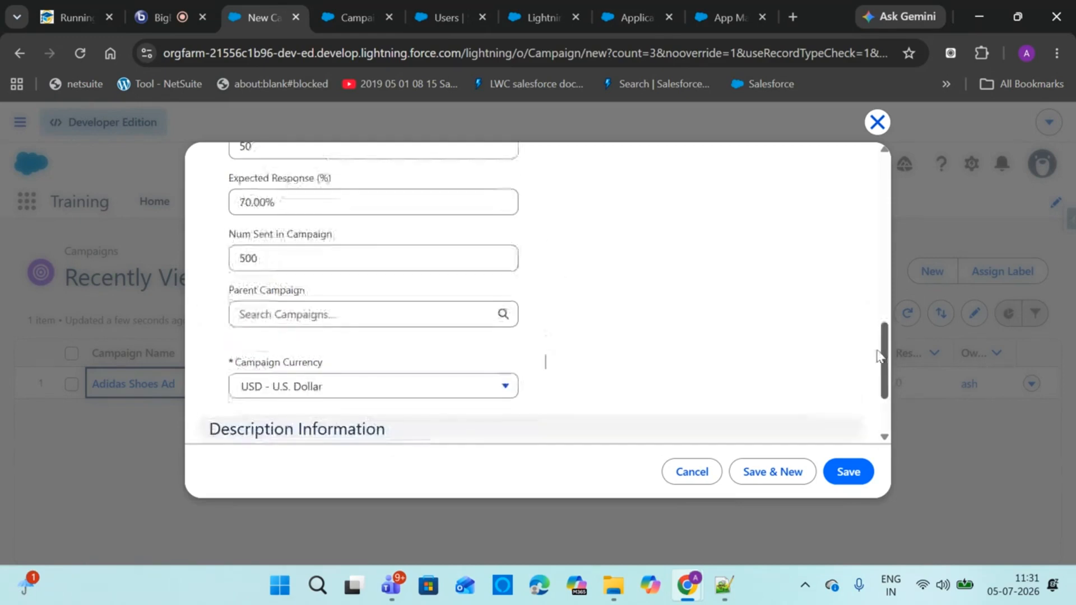
pyautogui.click(299, 318)
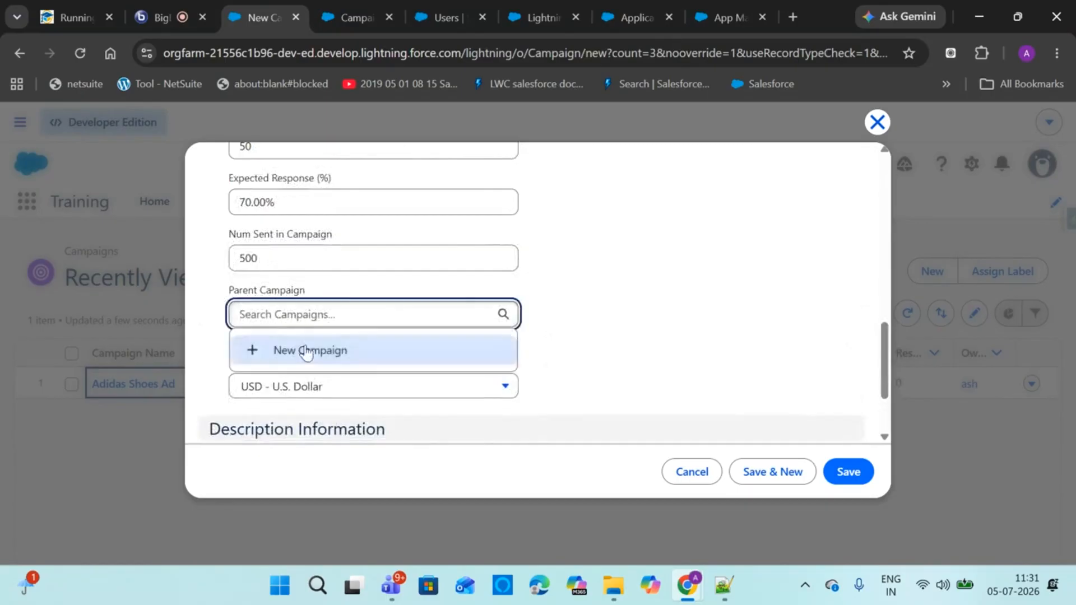
pyautogui.write('ad')
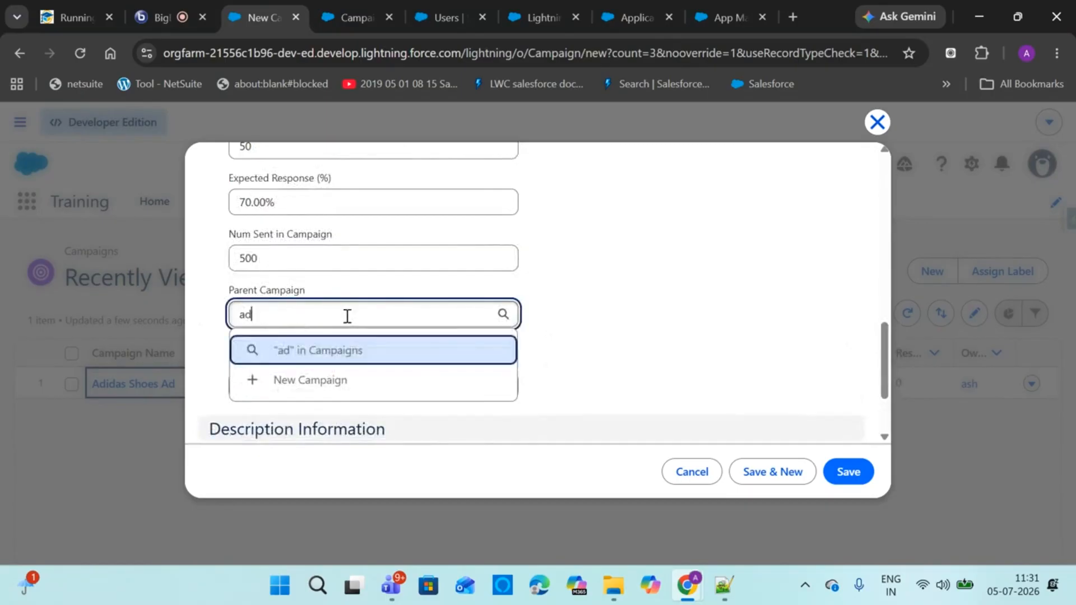
pyautogui.write('i')
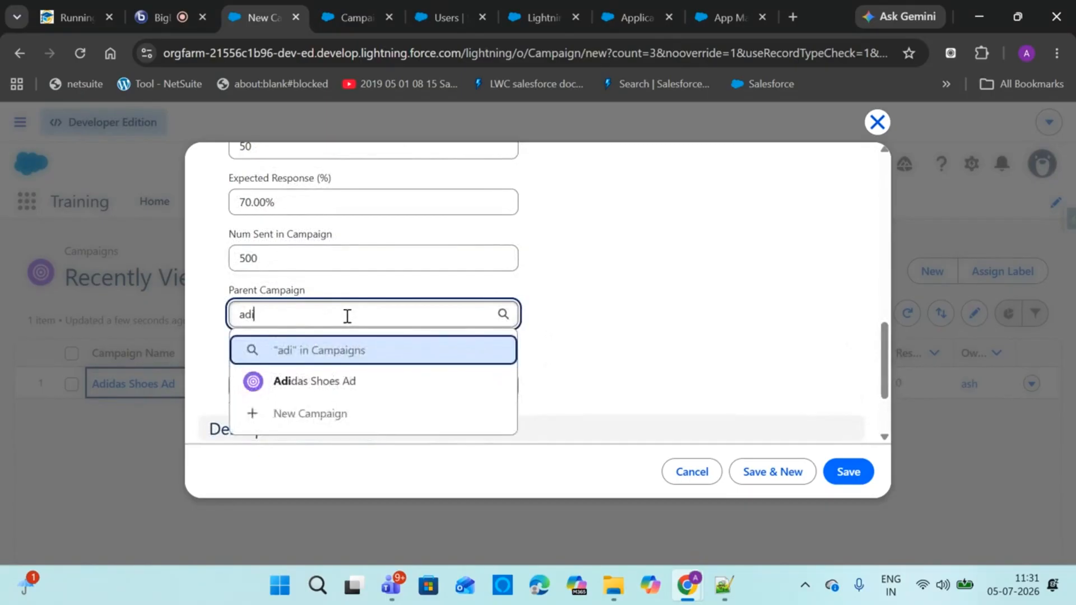
pyautogui.write('da')
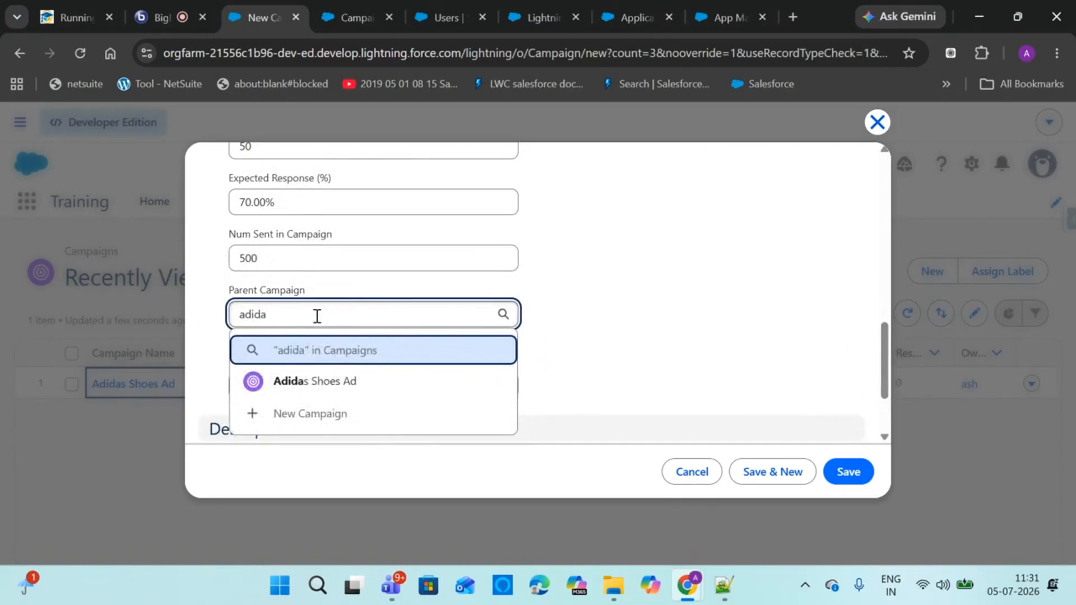
pyautogui.click(311, 385)
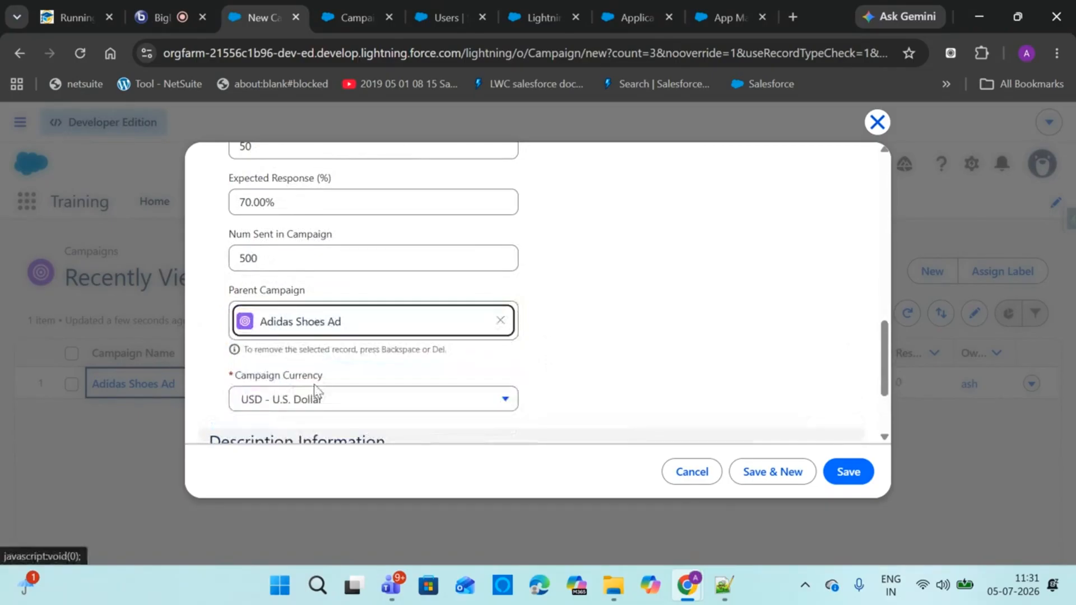
pyautogui.click(847, 474)
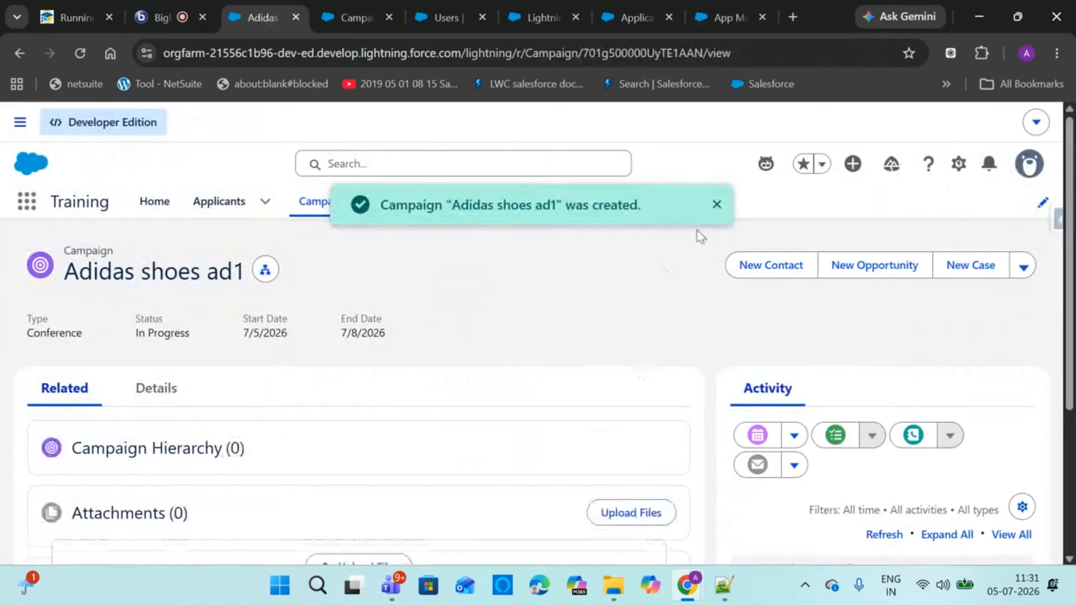
# Reload the Campaigns list and open the parent campaign Adidas Shoes Ad
pyautogui.click(716, 203)
pyautogui.click(329, 203)
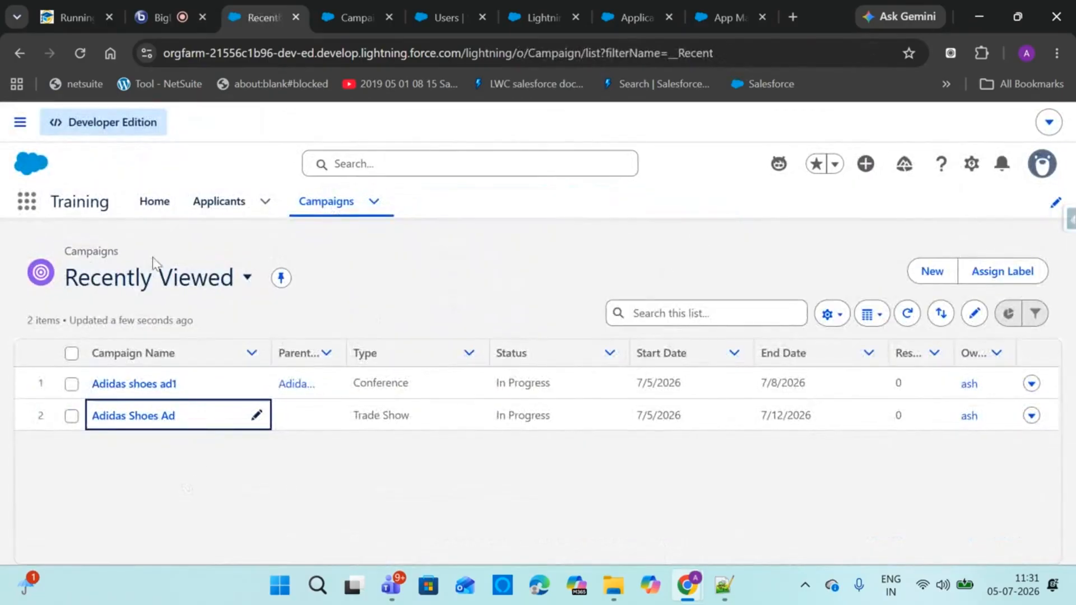
pyautogui.click(80, 53)
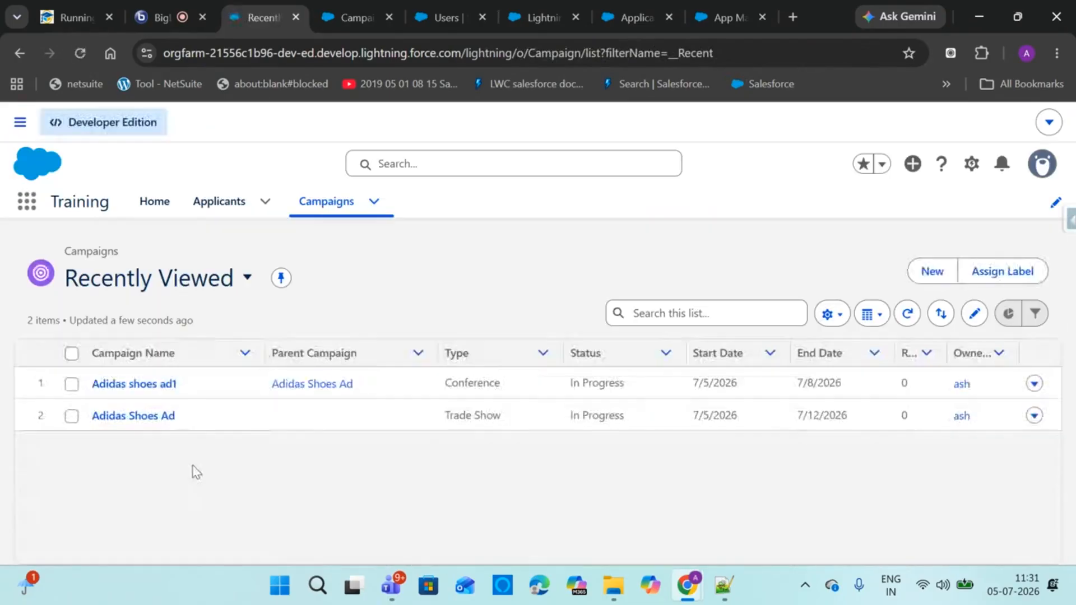
pyautogui.click(312, 395)
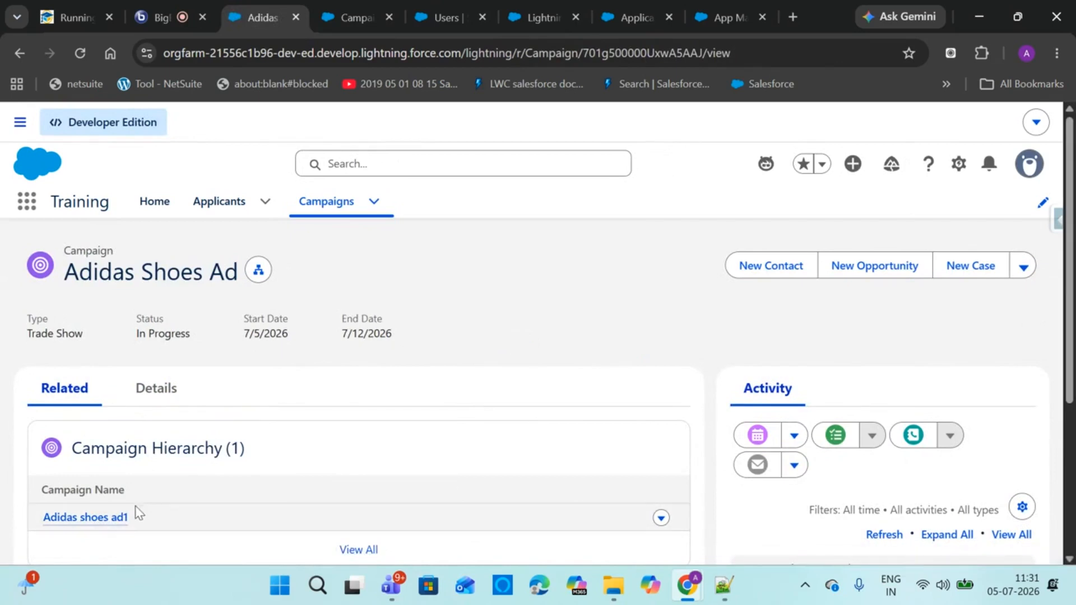
# Scroll the Adidas Shoes Ad record to review Adidas shoes ad1 in its Campaign Hierarchy
pyautogui.moveTo(1068, 368)
pyautogui.mouseDown()
pyautogui.moveTo(1068, 520)
pyautogui.moveTo(1068, 365)
pyautogui.mouseUp()
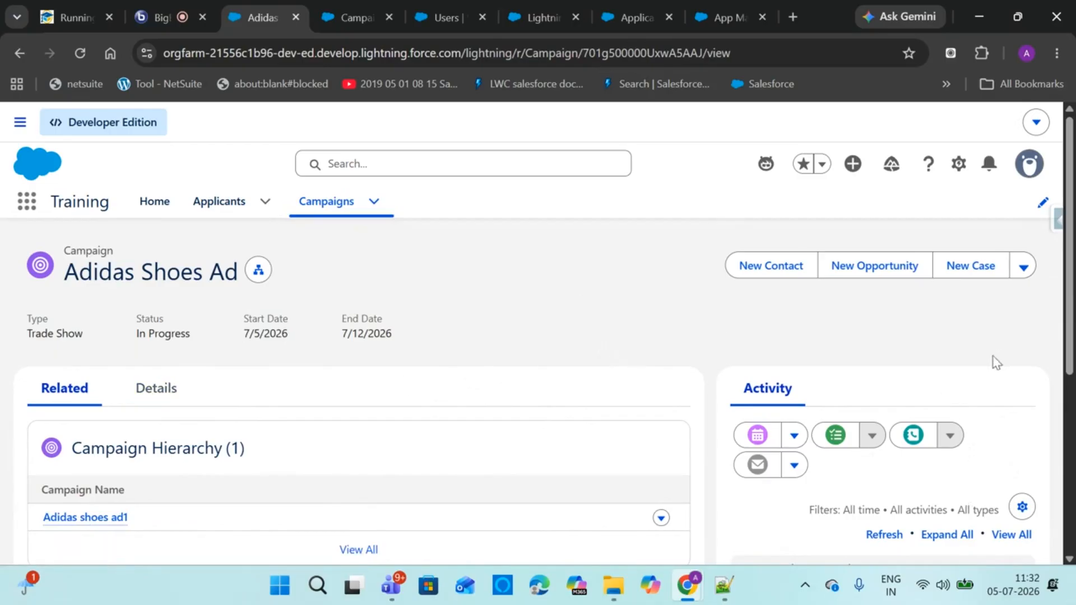
pyautogui.click(1023, 268)
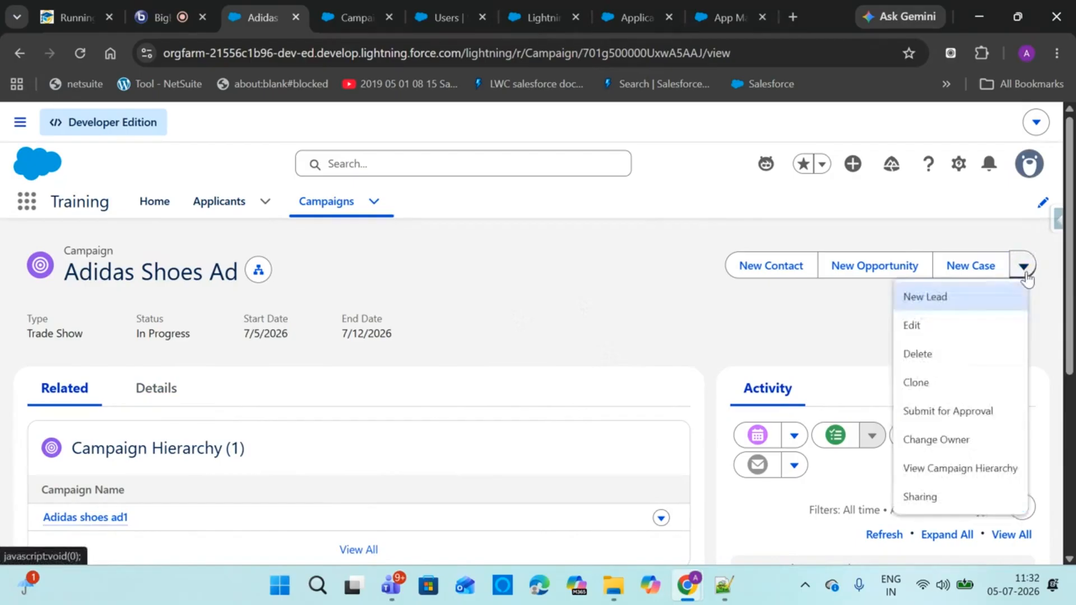
pyautogui.click(980, 470)
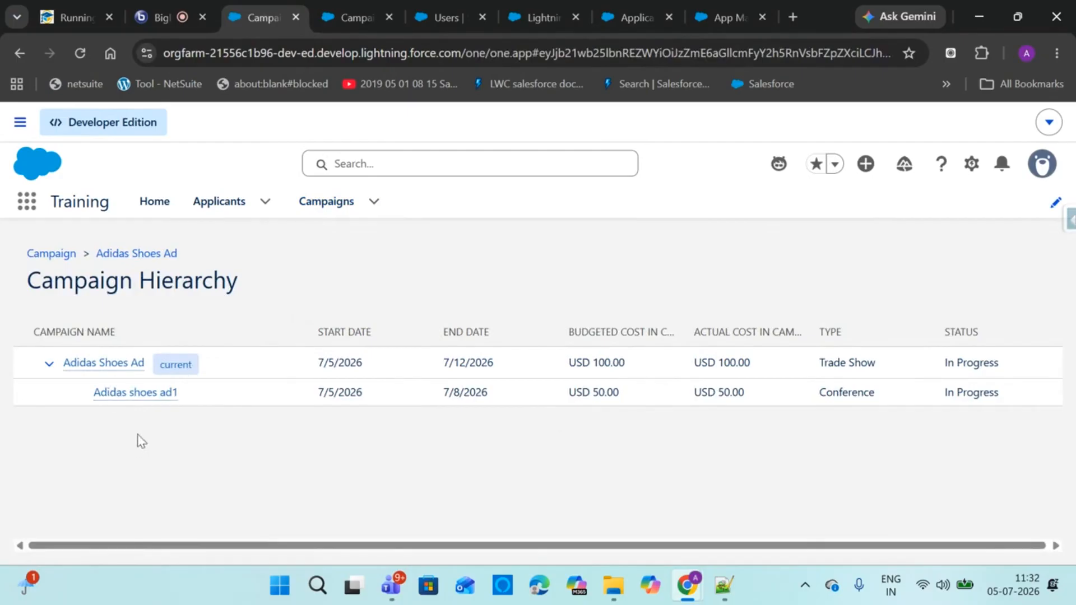
pyautogui.click(109, 364)
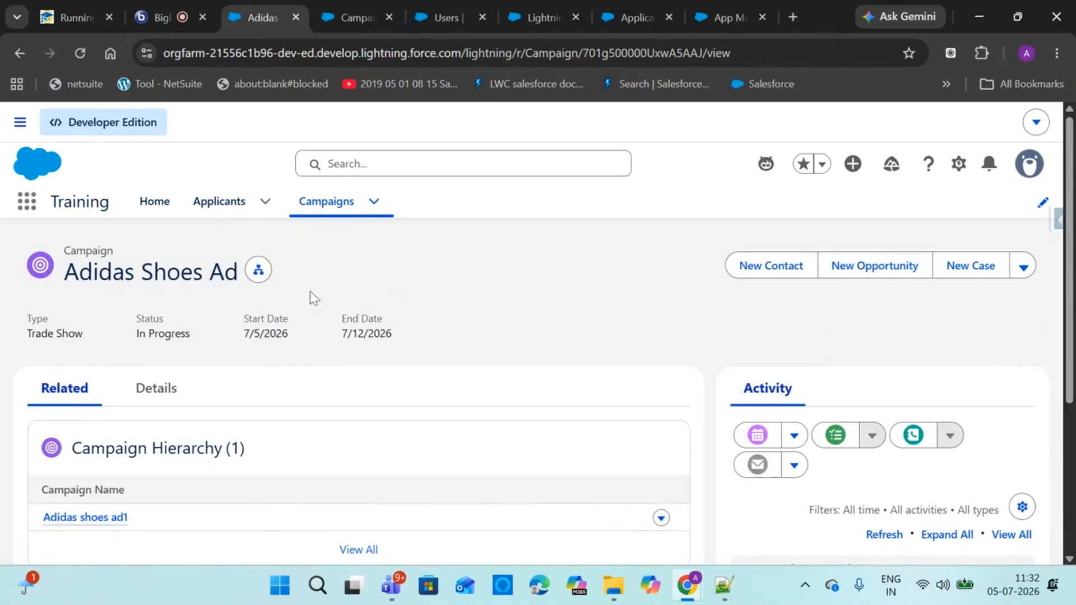
# Show the Campaign Hierarchy for Adidas Shoes Ad with Adidas shoes ad1 nested beneath
pyautogui.click(258, 270)
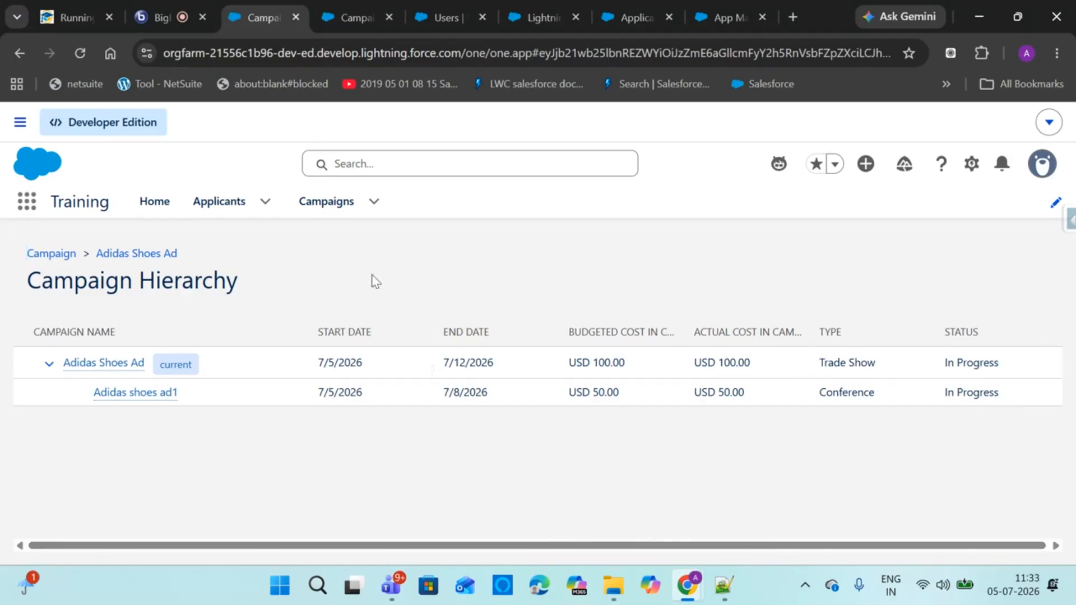
# Go back to the Campaigns Recently Viewed list and deselect the Adidas shoes ad1 cell
pyautogui.click(319, 210)
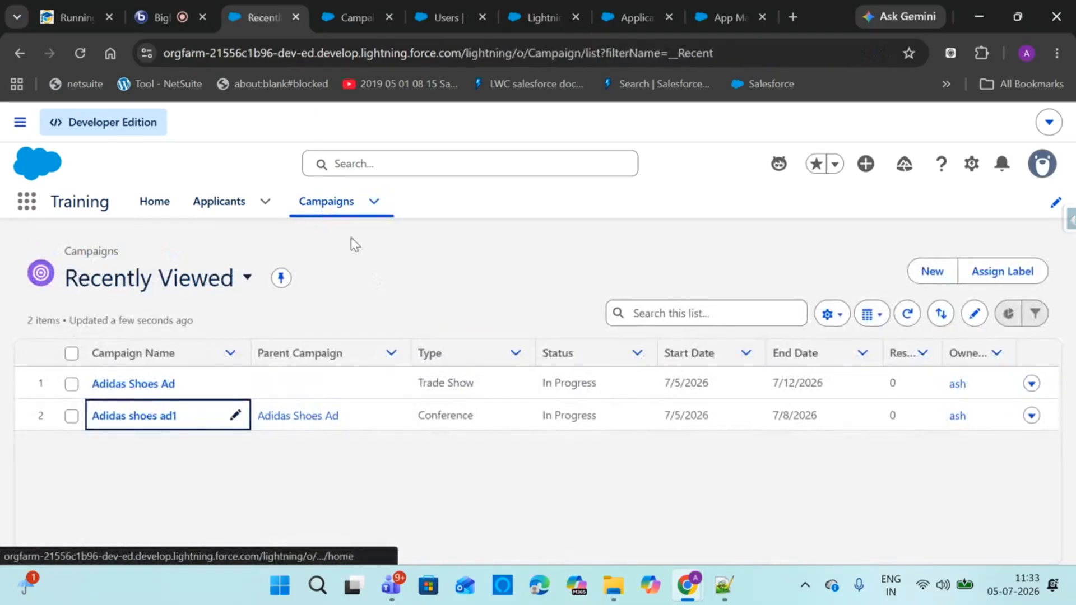
pyautogui.click(457, 278)
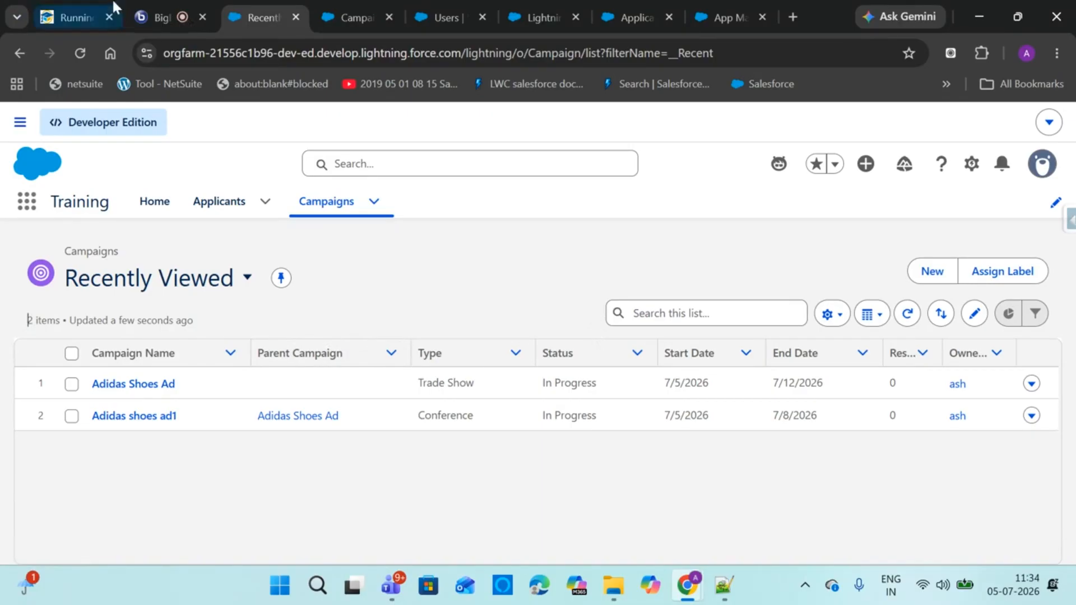
pyautogui.click(161, 6)
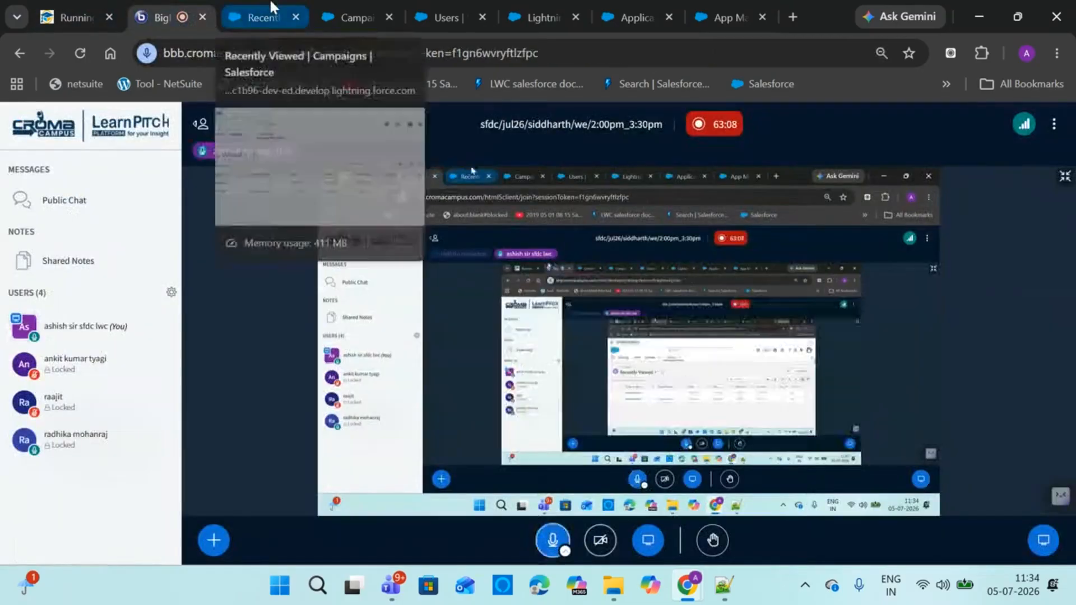
pyautogui.click(270, 1)
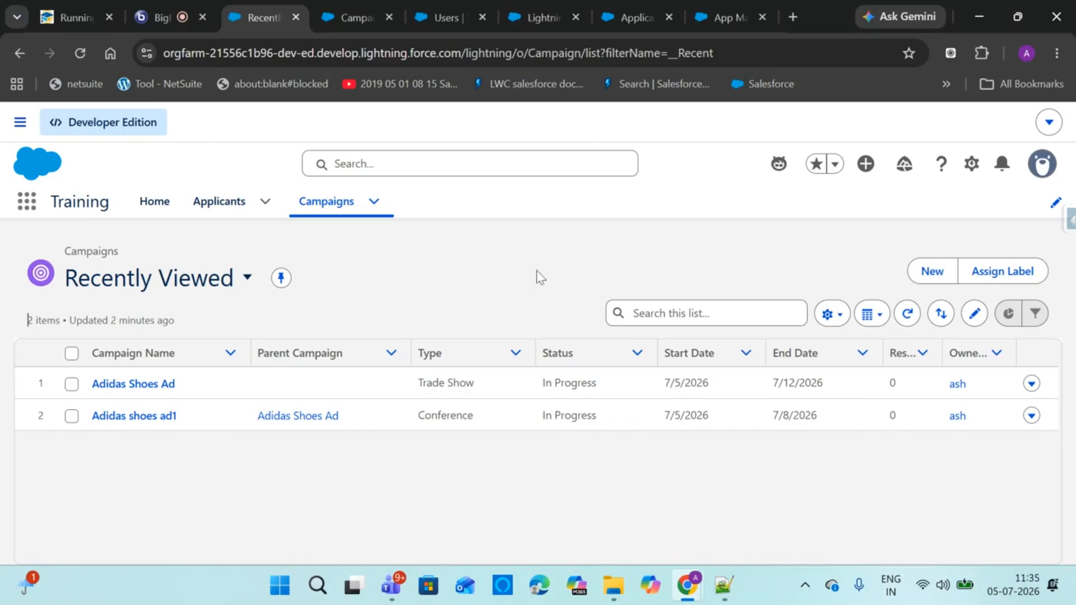
# Open Gmail in a new tab and switch to the third signed-in account's inbox
pyautogui.click(792, 8)
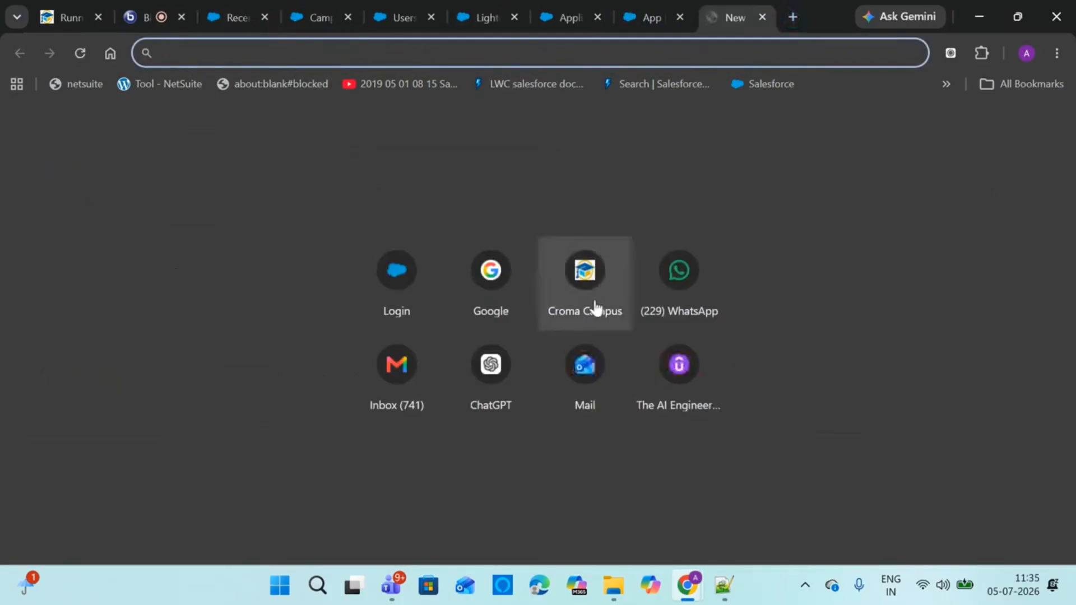
pyautogui.click(420, 387)
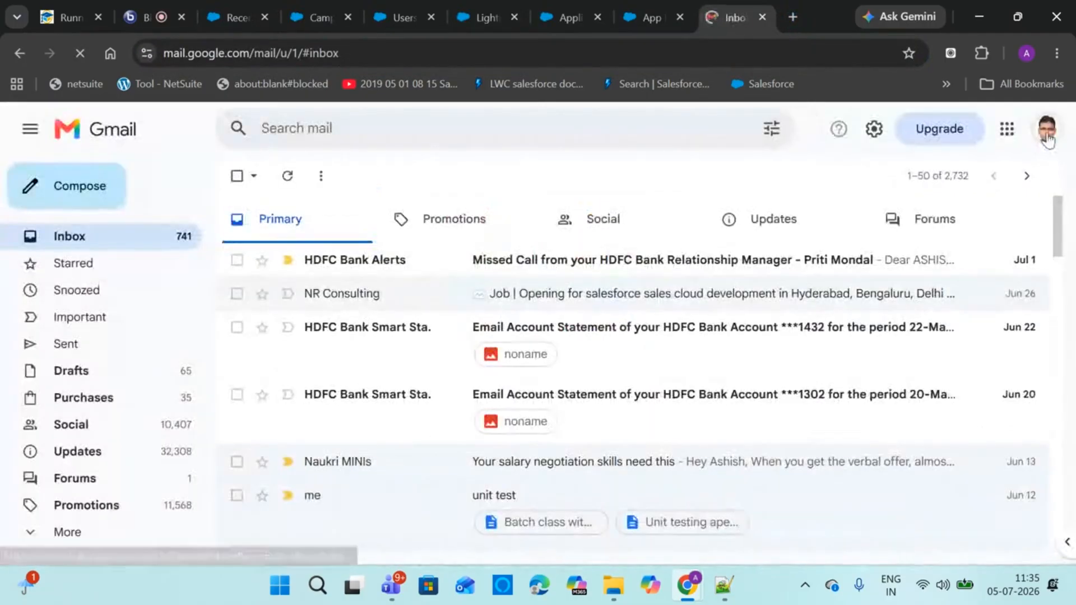
pyautogui.click(1047, 129)
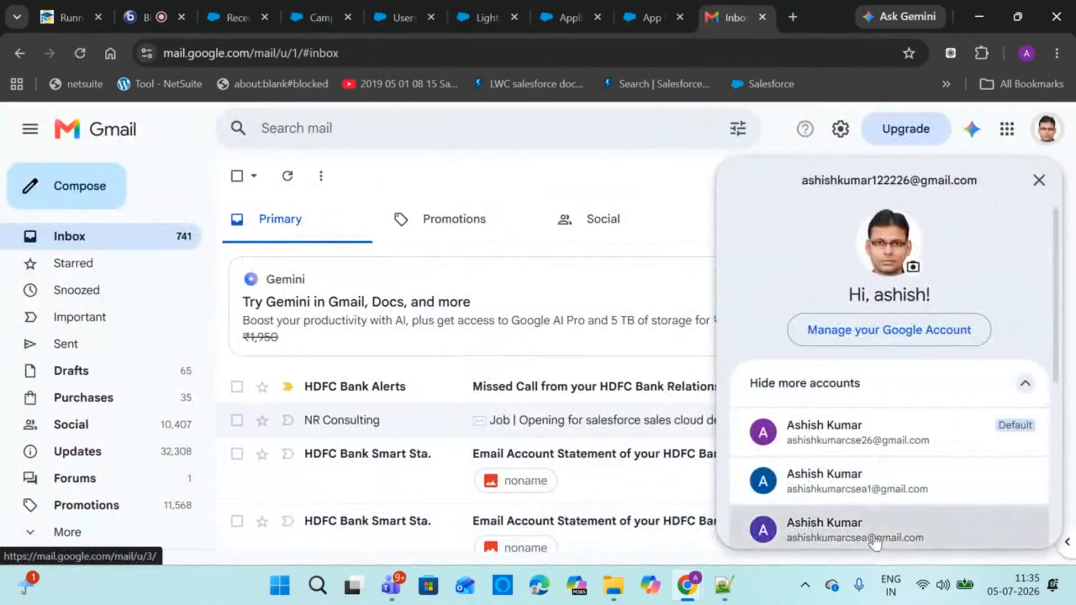
pyautogui.click(877, 541)
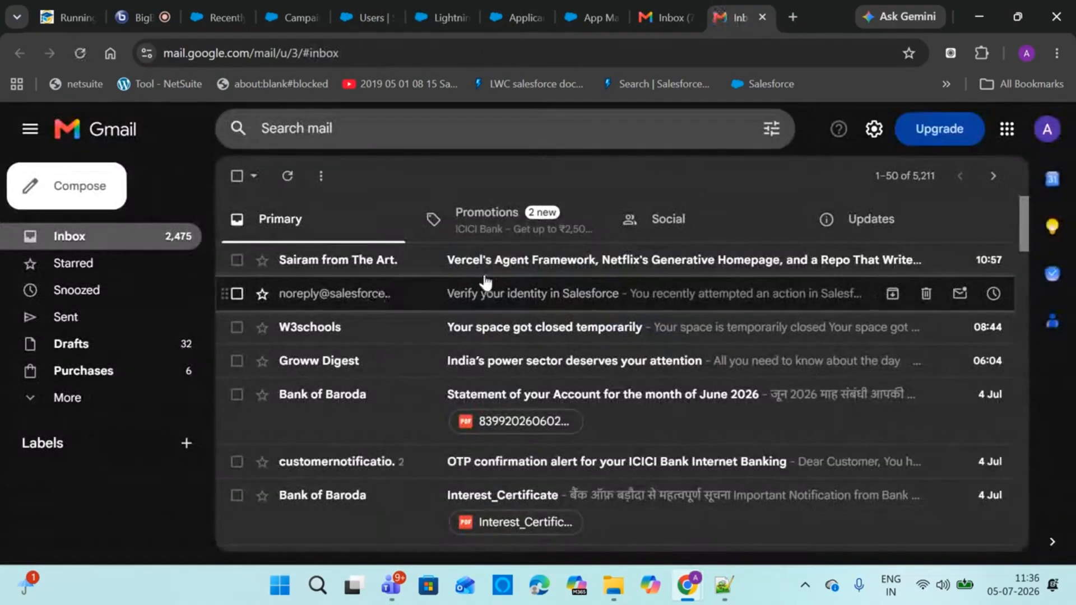
# Open the Tokenizer Edition #33 email about Vercel's Agent Framework and read through it
pyautogui.click(494, 392)
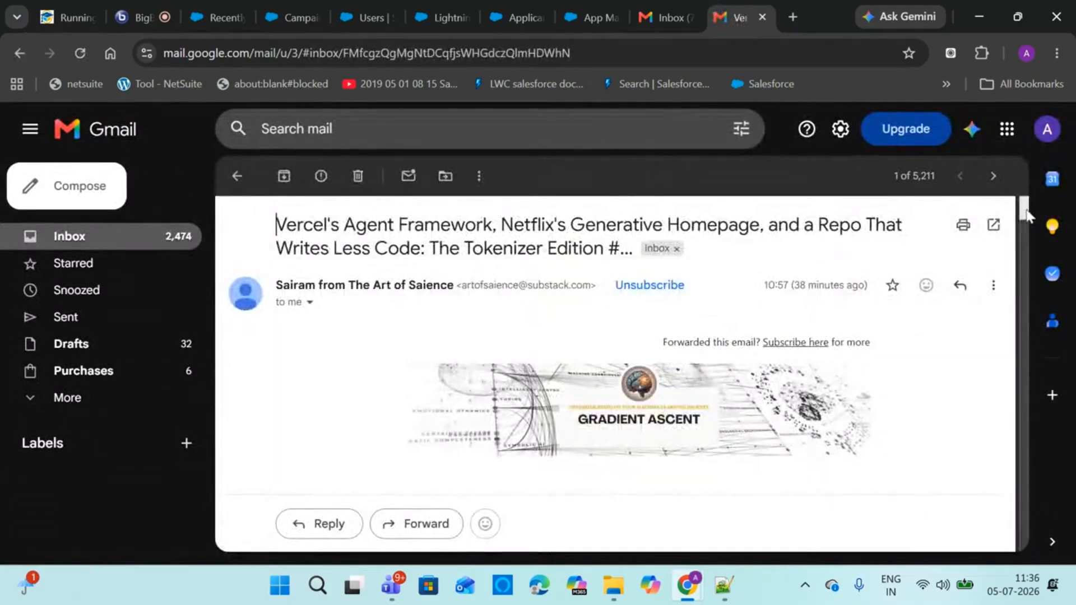
pyautogui.scroll(-15, 1017, 228)
pyautogui.scroll(-2, 1022, 264)
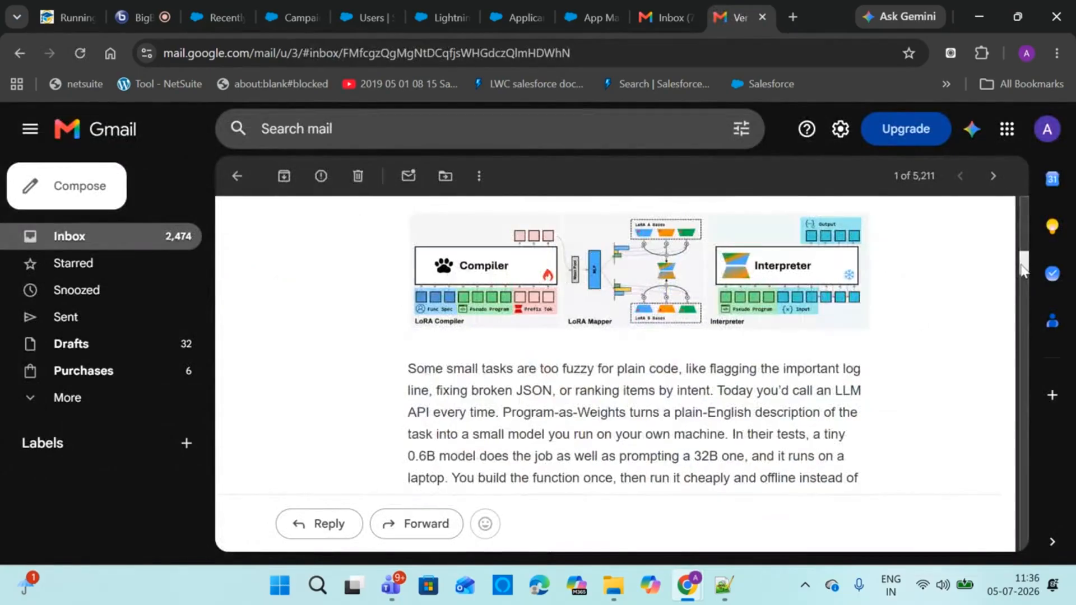
pyautogui.moveTo(1022, 269); pyautogui.dragTo(1016, 250)
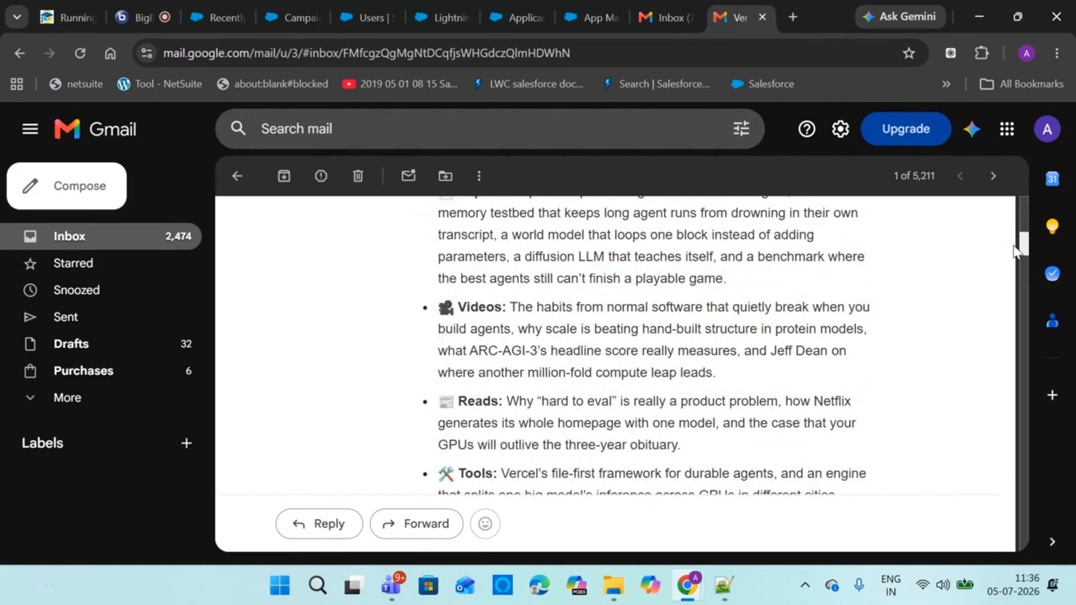
pyautogui.moveTo(1016, 250); pyautogui.dragTo(1014, 238)
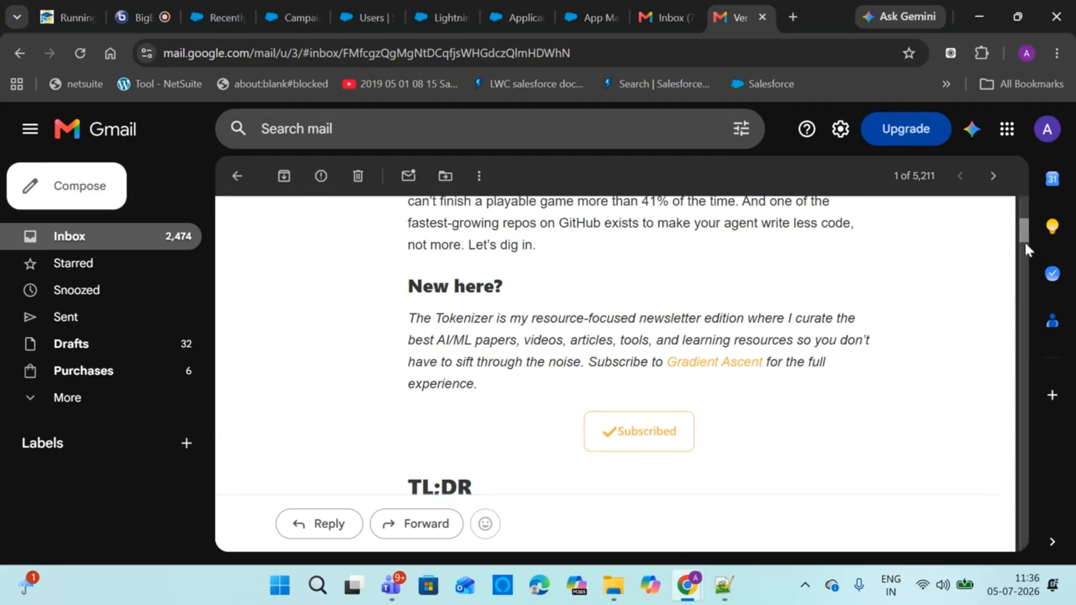
pyautogui.scroll(3, 1024, 237)
pyautogui.moveTo(1023, 237); pyautogui.dragTo(1017, 222)
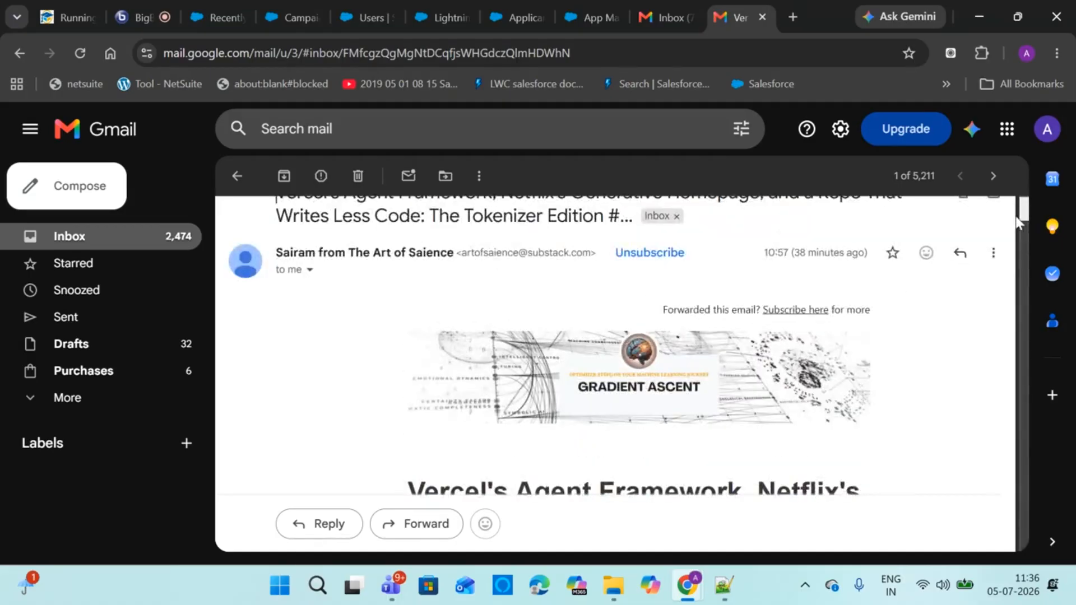
pyautogui.moveTo(1017, 222)
pyautogui.mouseDown()
pyautogui.moveTo(1015, 246)
pyautogui.moveTo(1000, 221)
pyautogui.mouseUp()
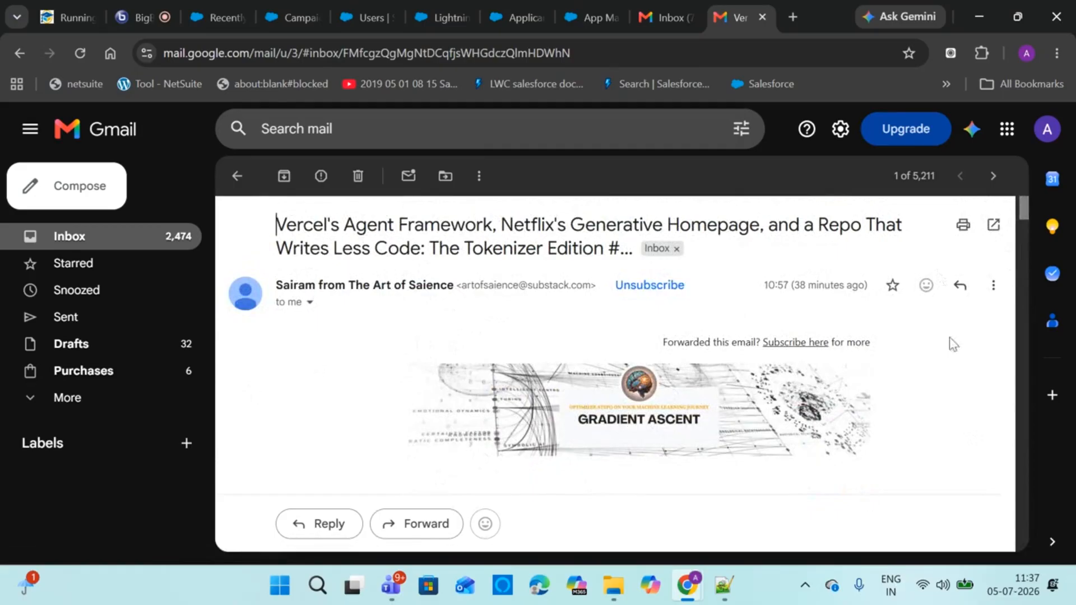
# Scroll through the rest of the newsletter, then return to the Primary inbox
pyautogui.click(1019, 240)
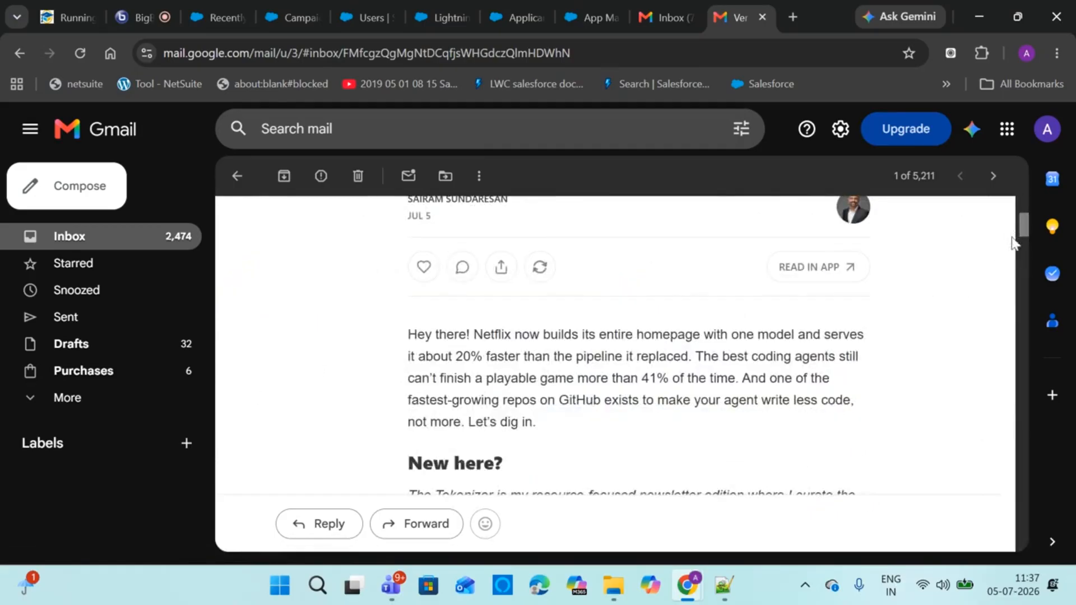
pyautogui.scroll(5, 1013, 242)
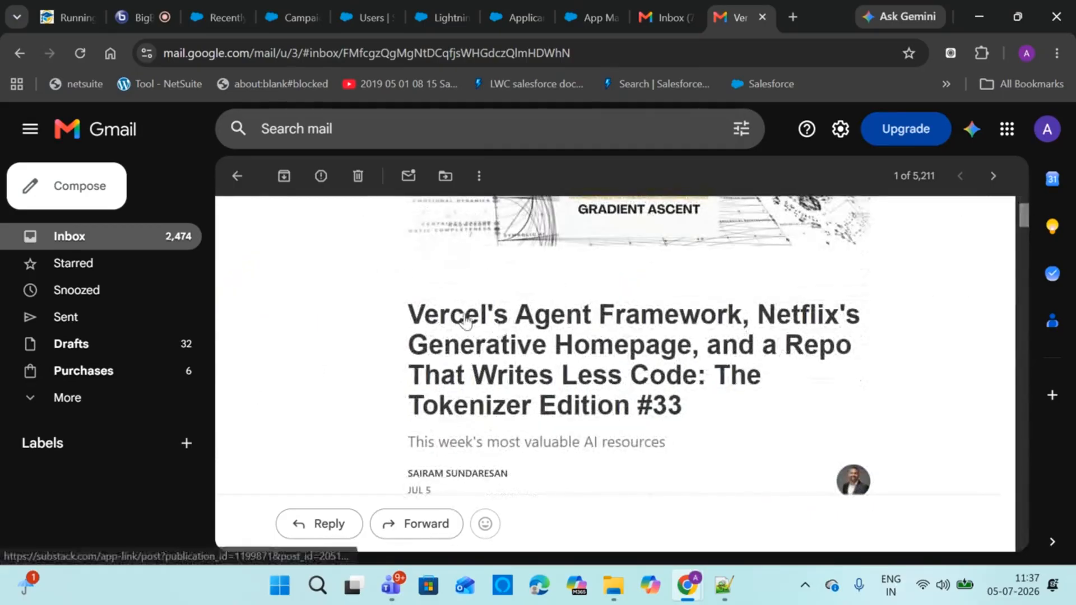
pyautogui.click(1022, 246)
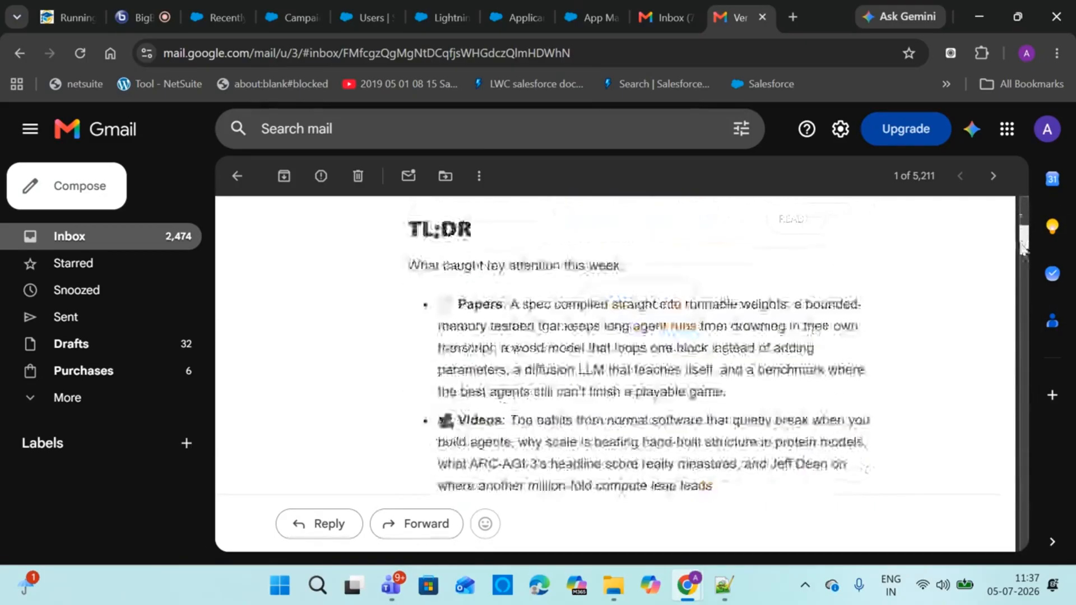
pyautogui.click(1022, 246)
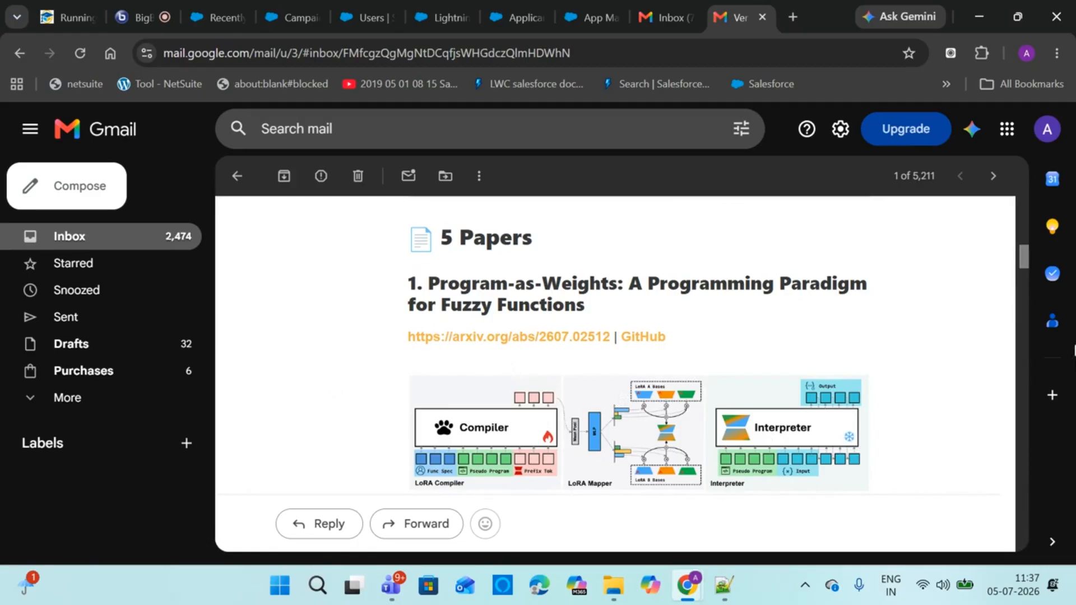
pyautogui.moveTo(1024, 256); pyautogui.dragTo(1015, 223)
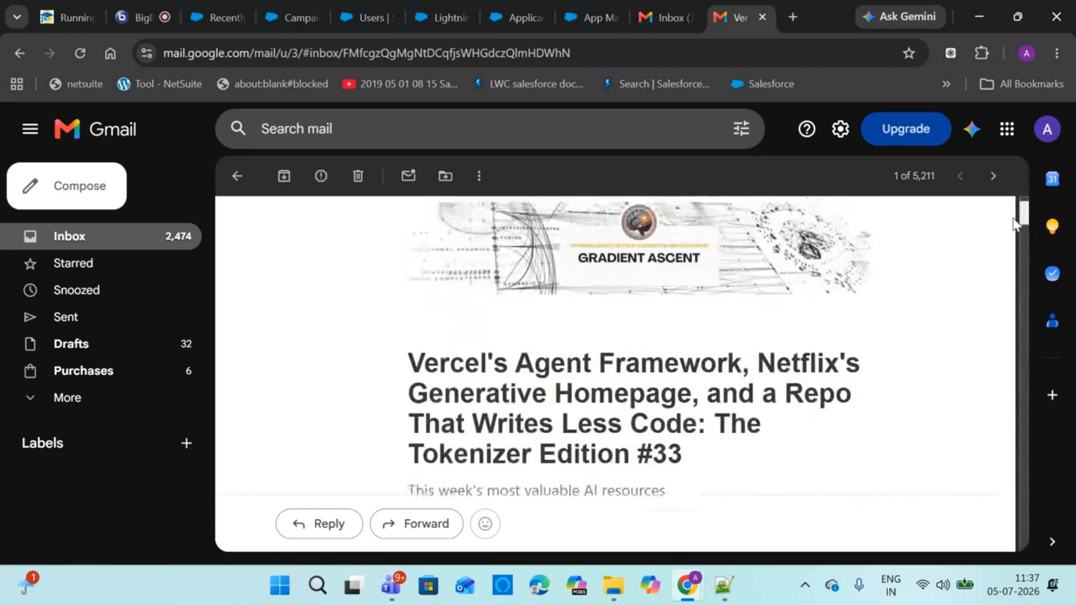
pyautogui.click(237, 176)
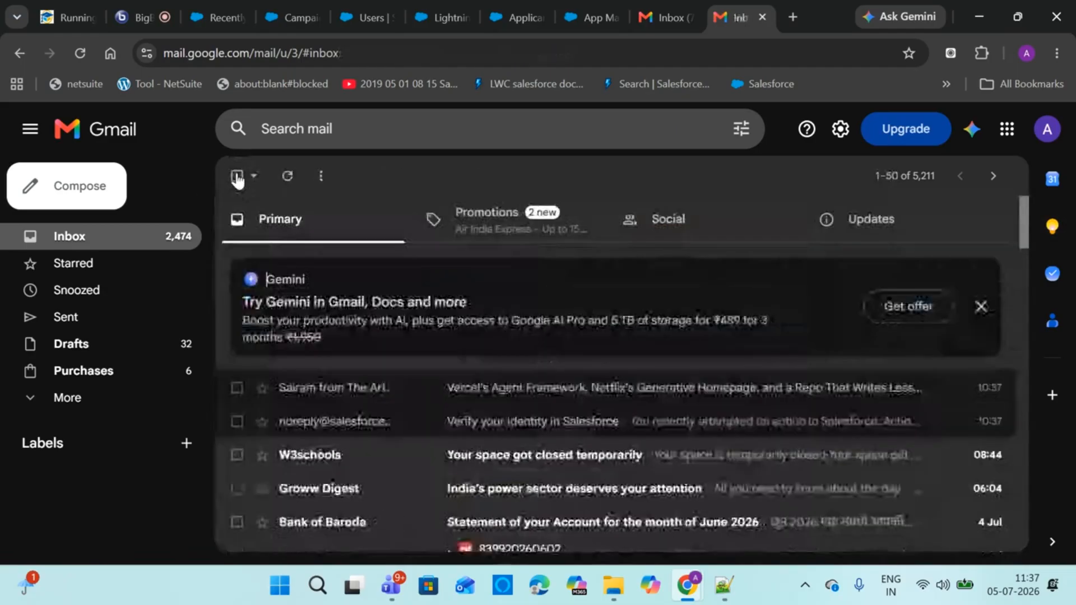
# Return to the Recently Viewed Campaigns list showing Adidas Shoes Ad and its child Adidas shoes ad1
pyautogui.click(372, 7)
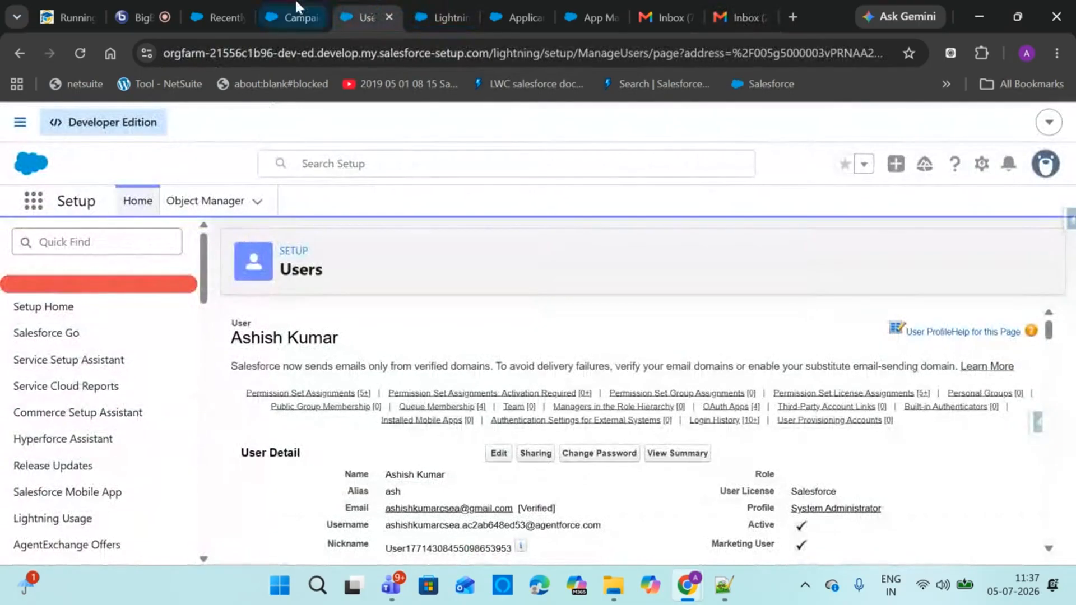
pyautogui.click(295, 1)
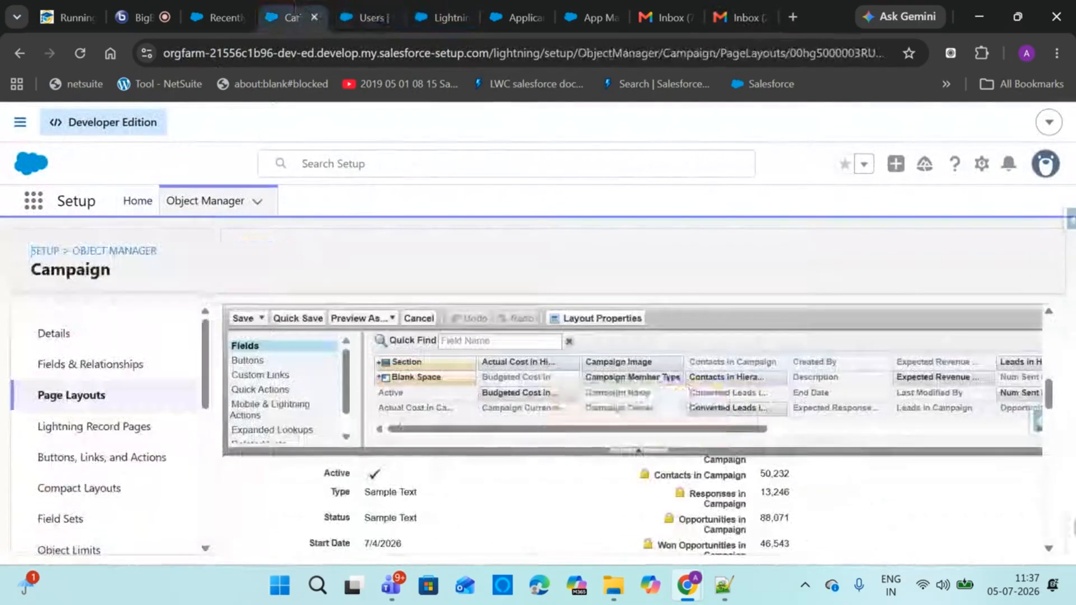
pyautogui.click(228, 12)
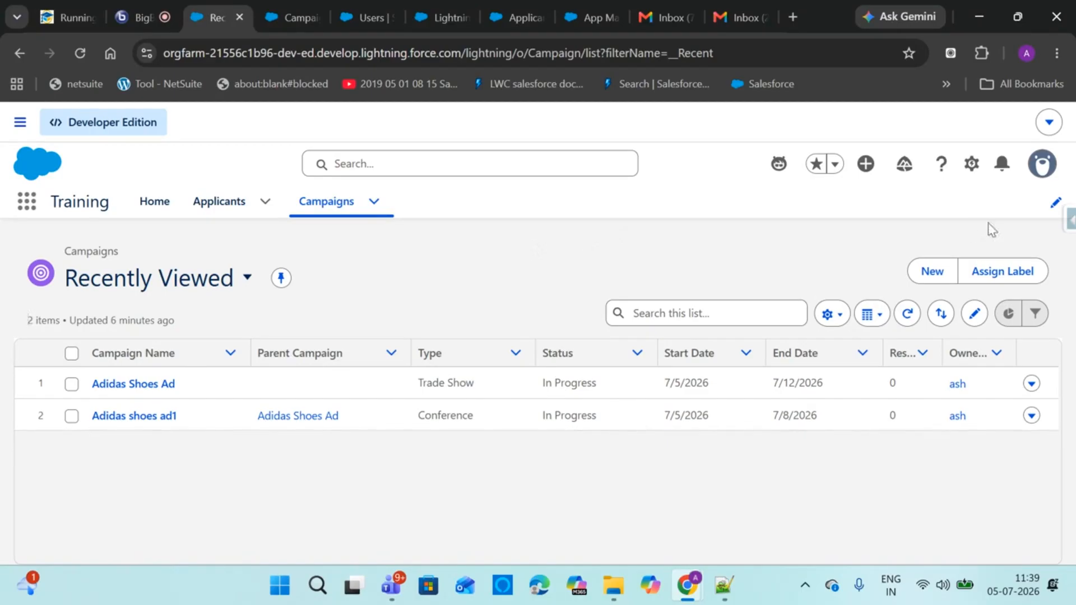
# Start editing the Training app's navigation items
pyautogui.click(1056, 204)
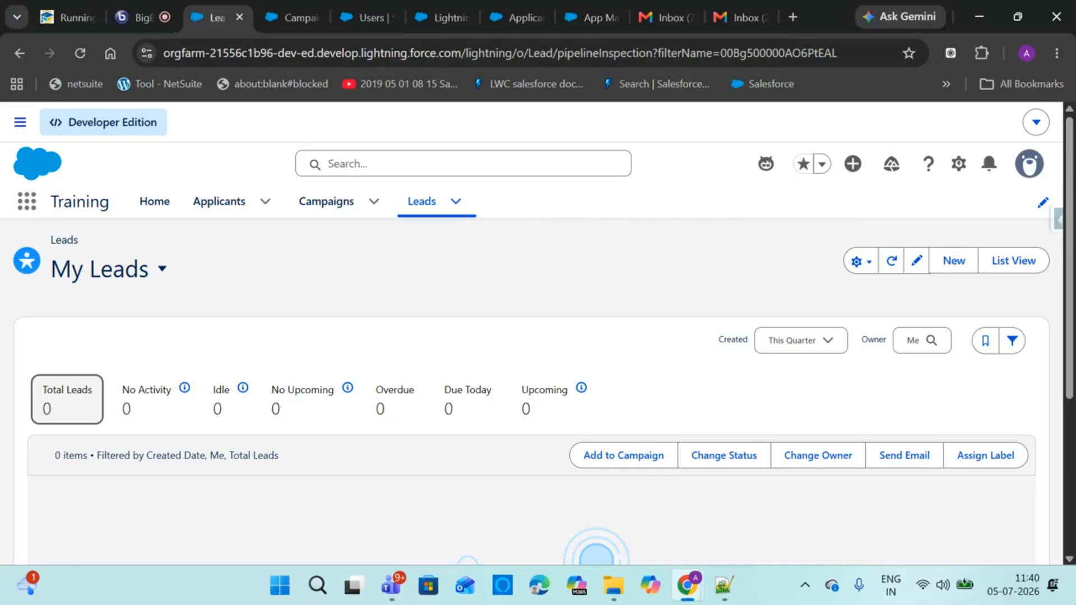
# Go to Leads and show the Recently Viewed list with the Accenture Working - Contacted lead
pyautogui.click(425, 213)
pyautogui.click(982, 260)
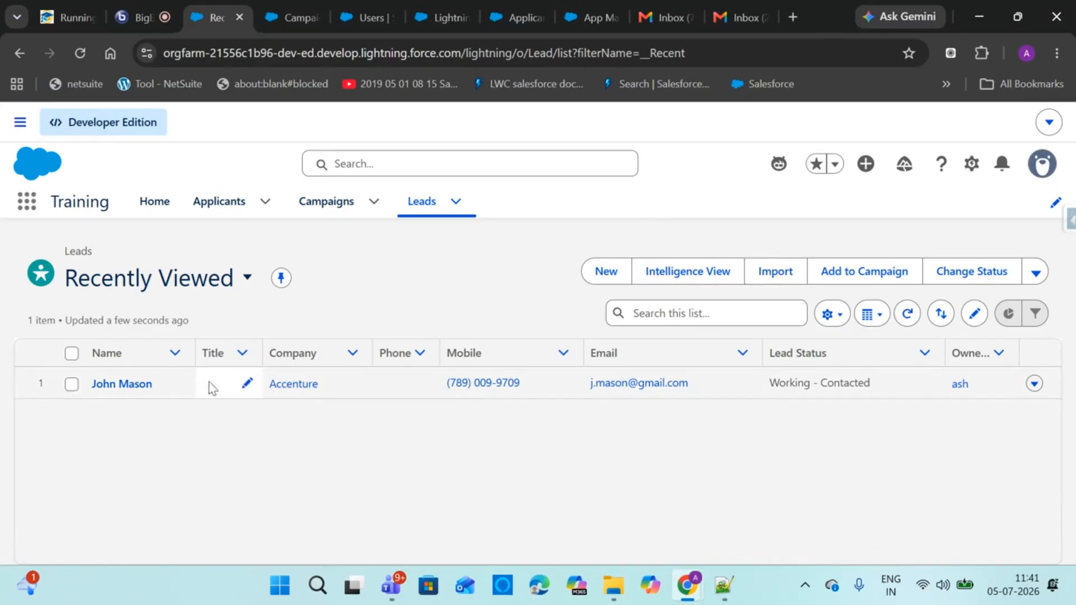
pyautogui.click(247, 277)
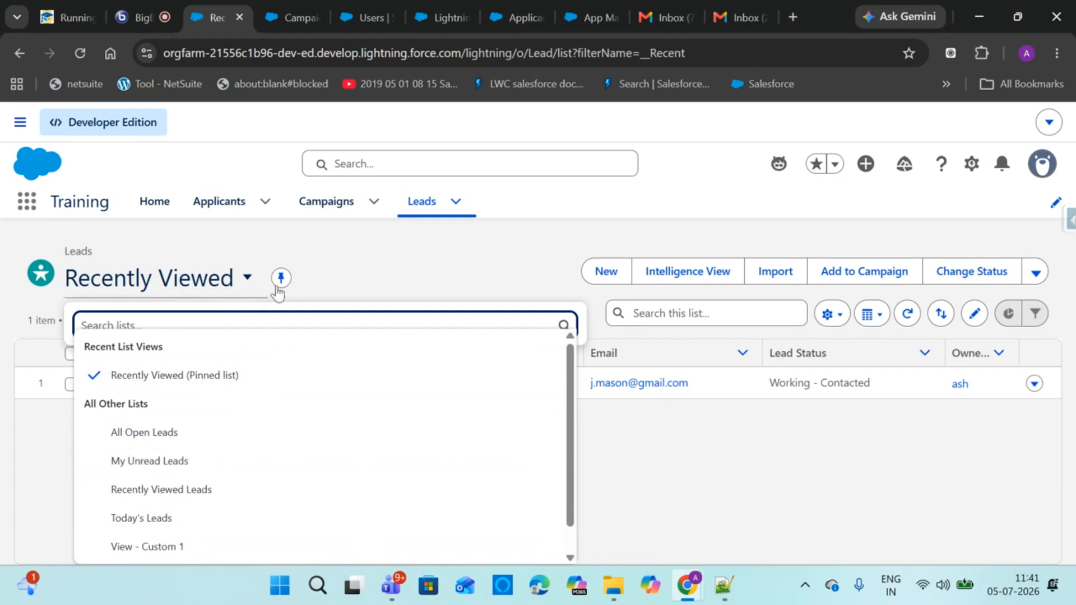
pyautogui.click(345, 262)
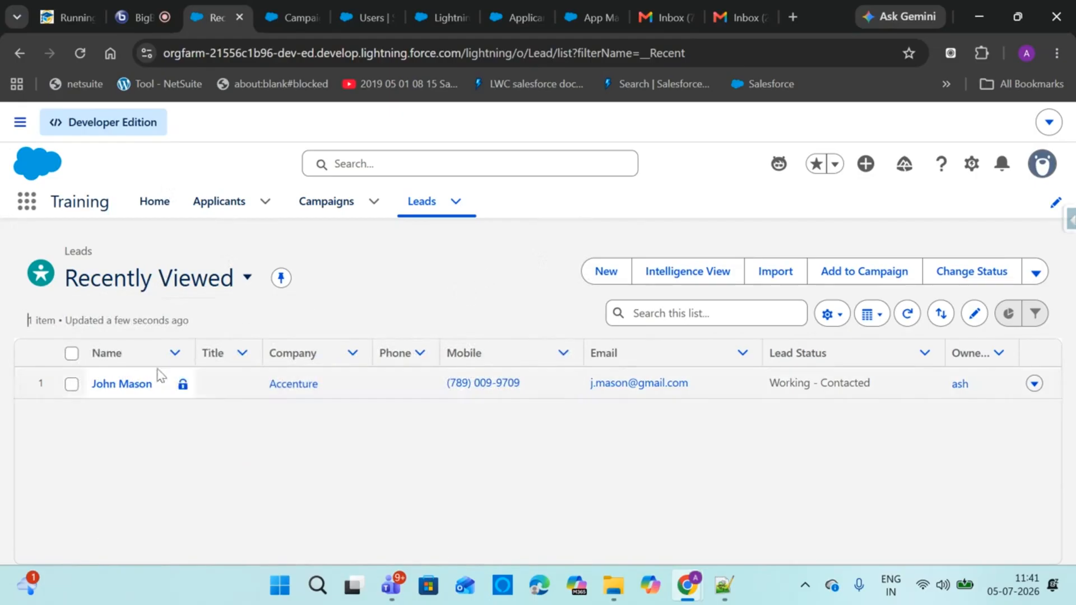
# Open the Accenture lead's record and display its Details fields
pyautogui.click(135, 383)
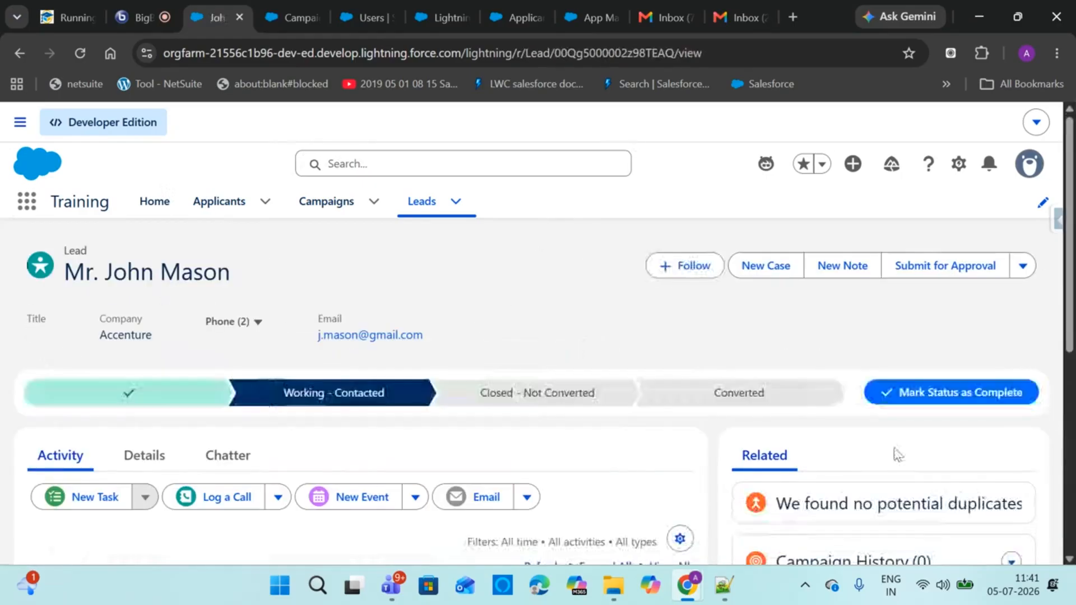
pyautogui.scroll(-5, 656, 389)
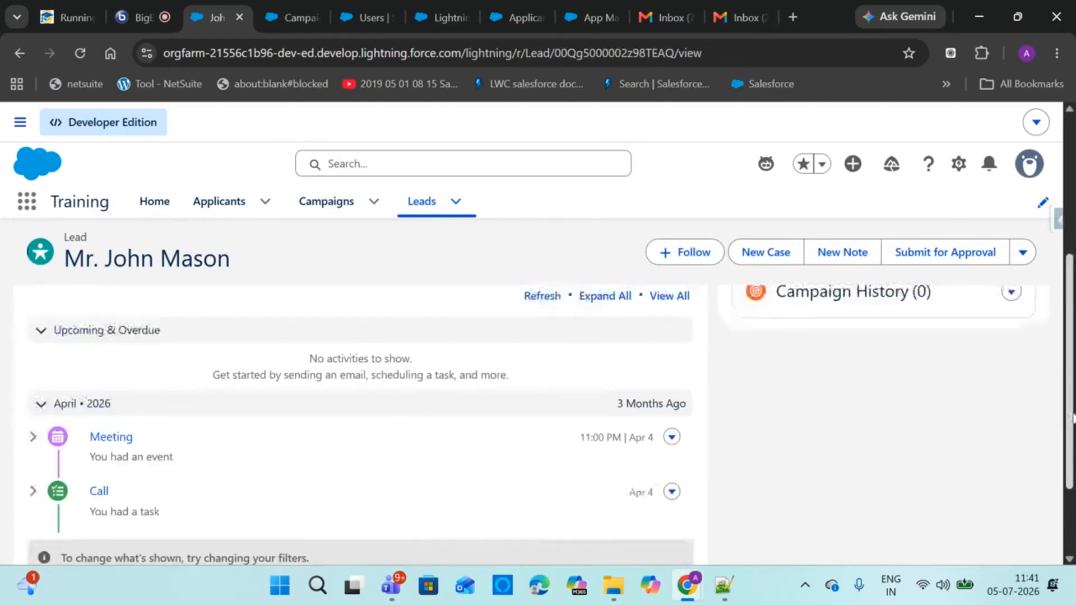
pyautogui.scroll(3, 323, 280)
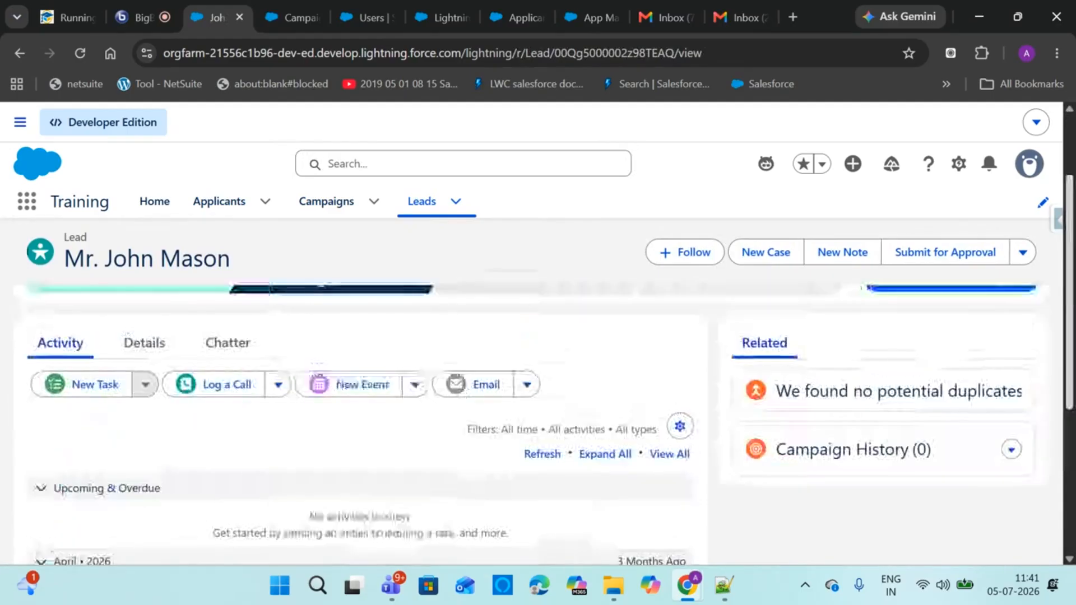
pyautogui.click(144, 343)
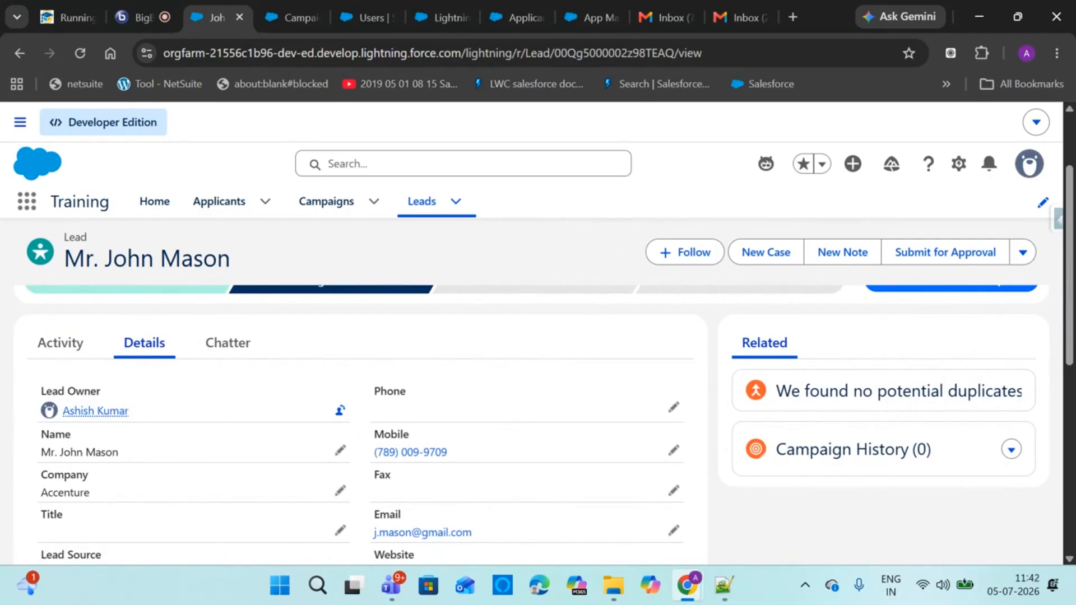
pyautogui.scroll(2, 1069, 244)
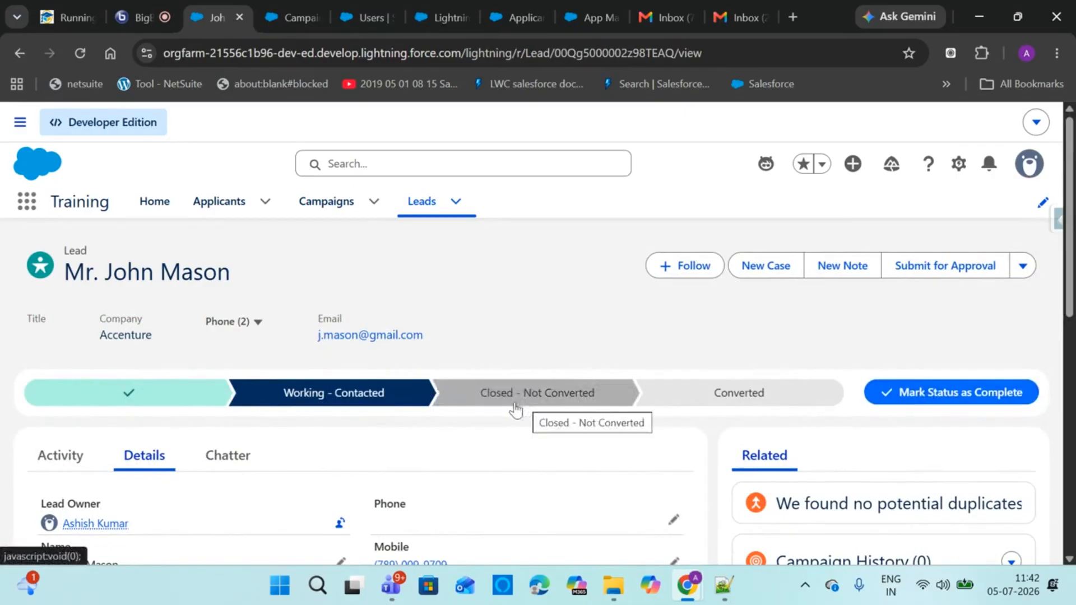
# Start a new lead from the Leads list with salutation Mr
pyautogui.click(421, 202)
pyautogui.click(606, 275)
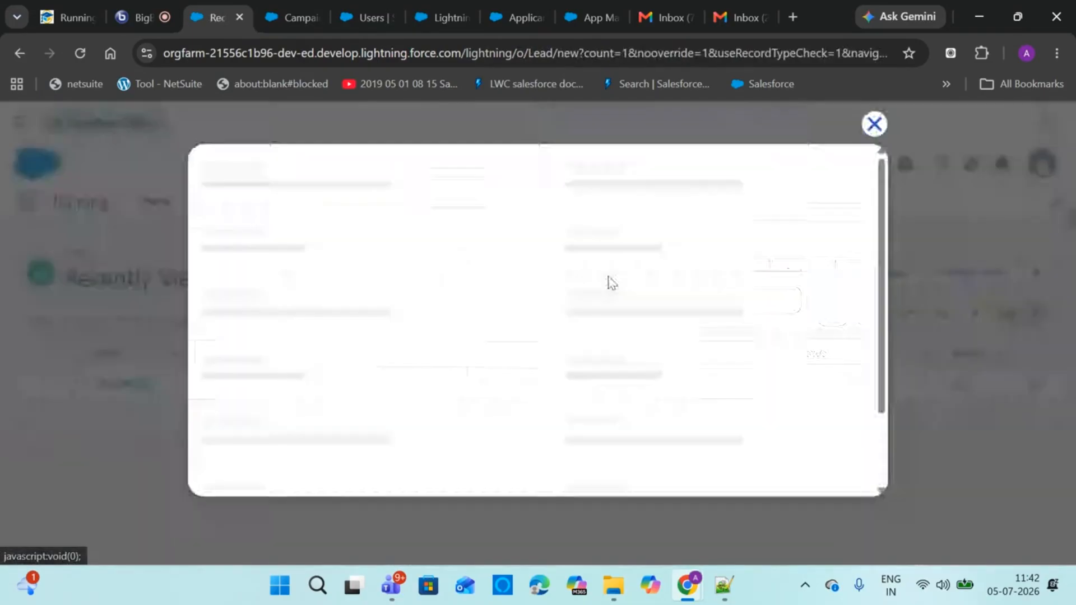
pyautogui.click(329, 380)
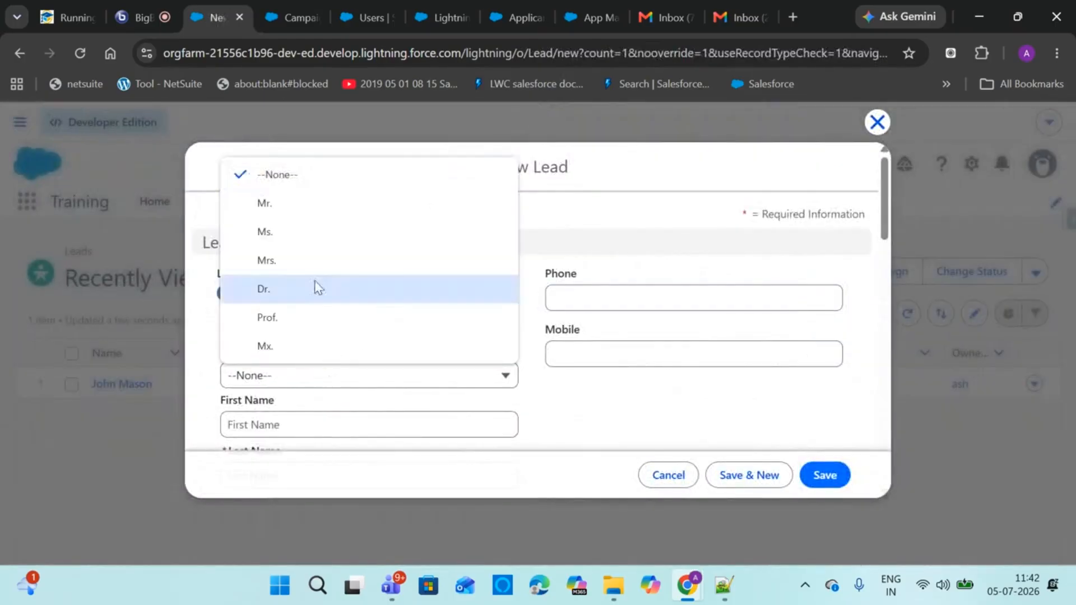
pyautogui.click(291, 207)
# Fill in the new lead's first and last name
pyautogui.scroll(-3, 673, 280)
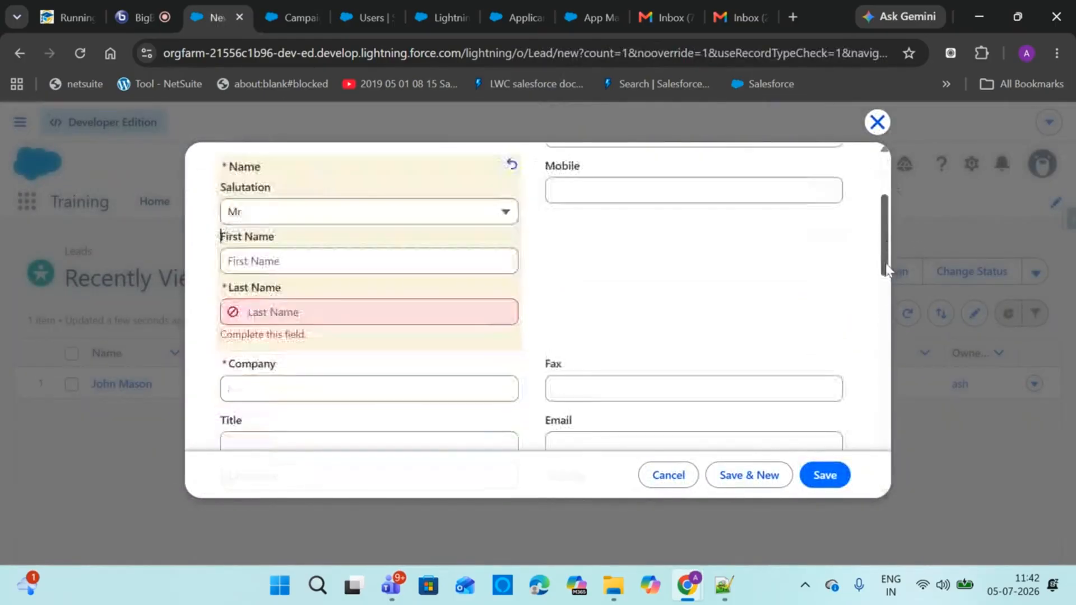
pyautogui.click(315, 262)
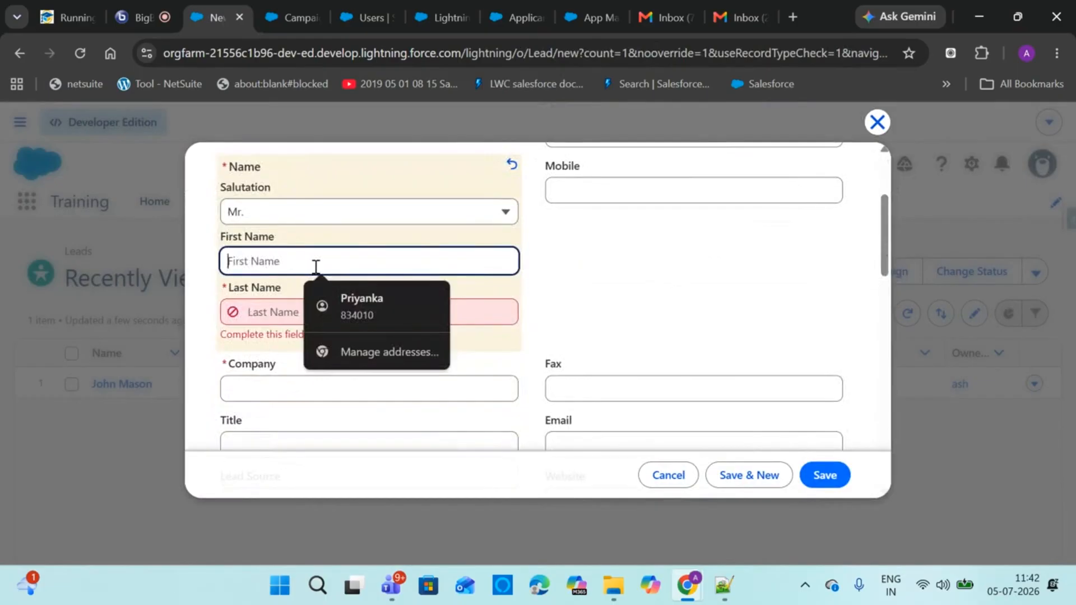
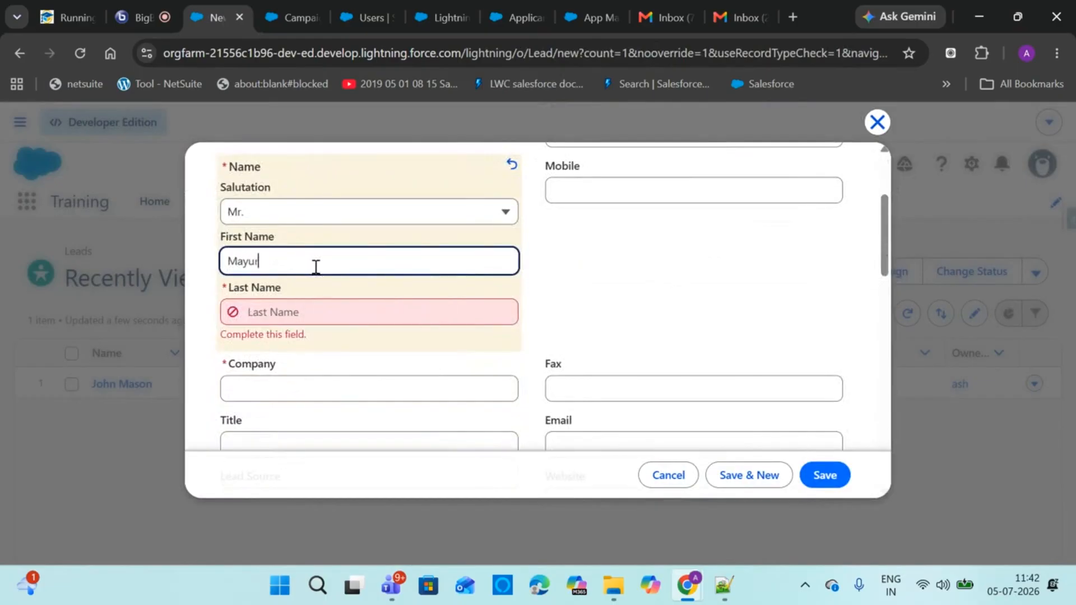
pyautogui.click(324, 318)
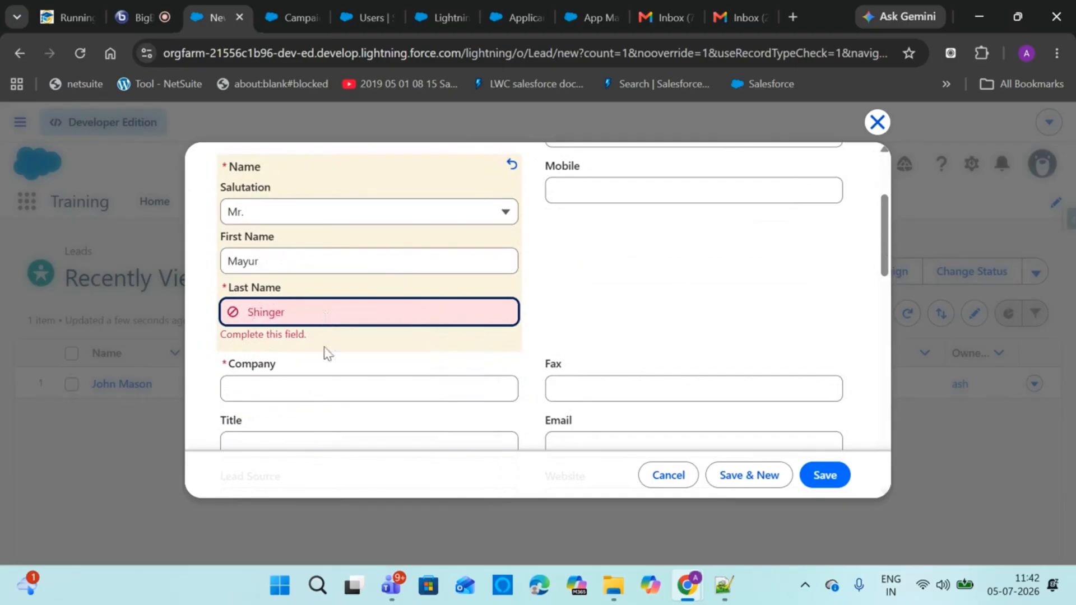
# Begin entering Deloitte as the lead's company
pyautogui.click(326, 382)
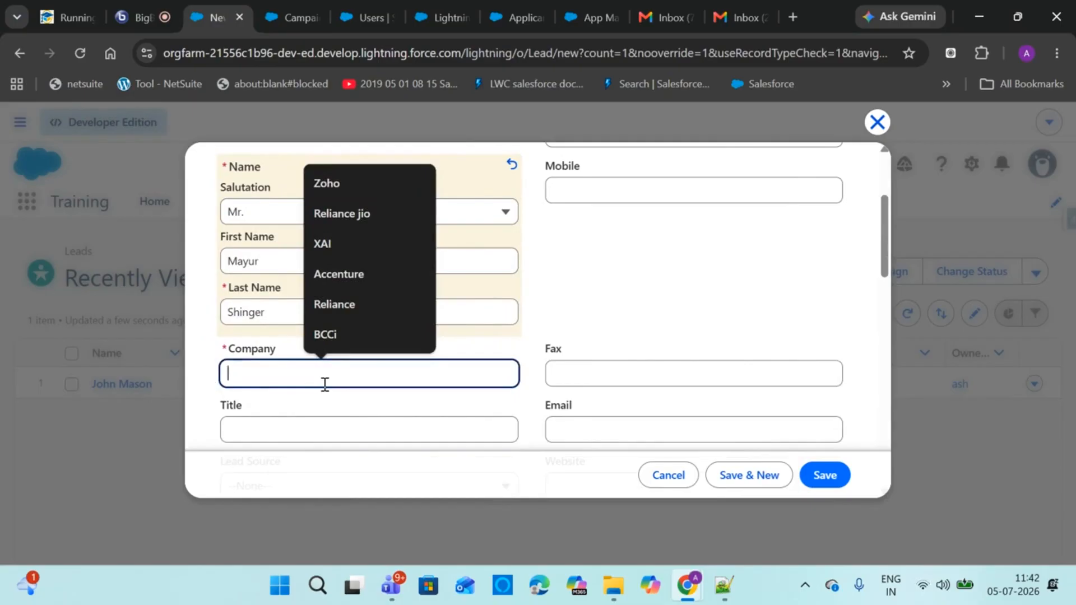
pyautogui.write('Deloi')
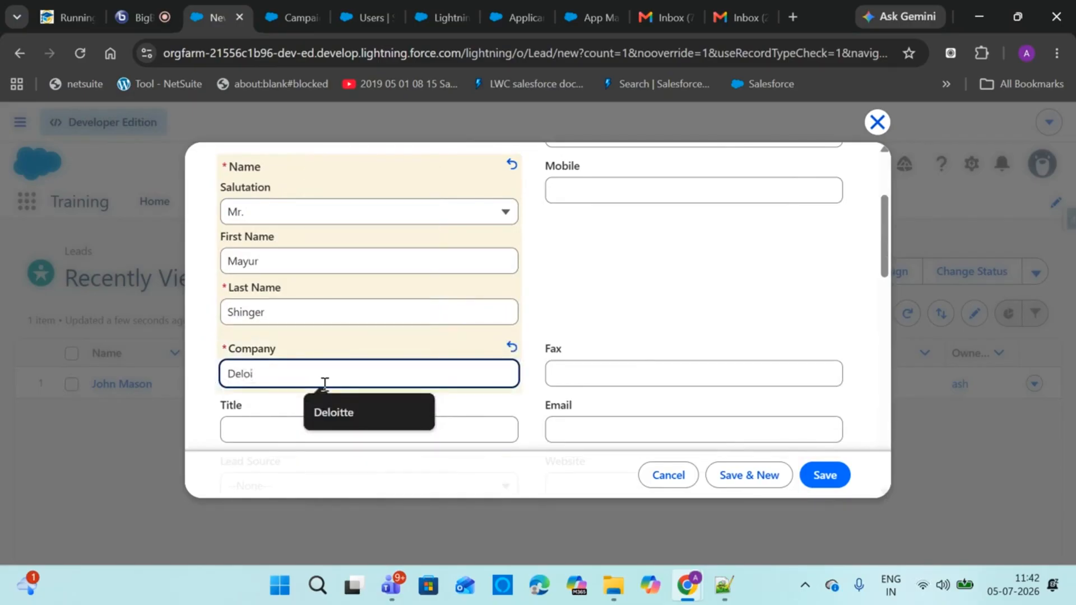
pyautogui.press('Down')
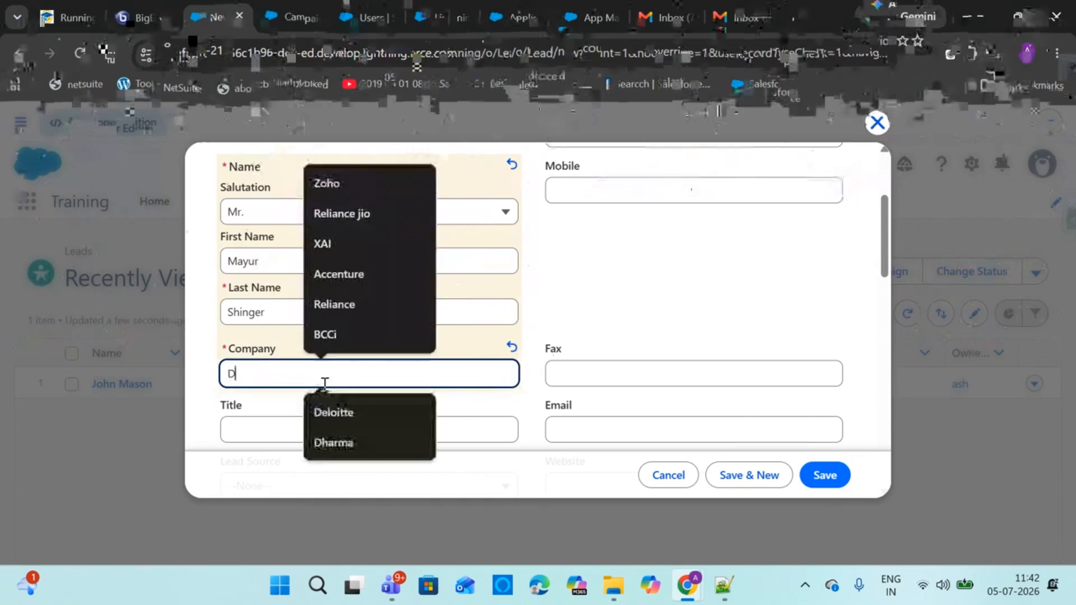
pyautogui.write('Deloi')
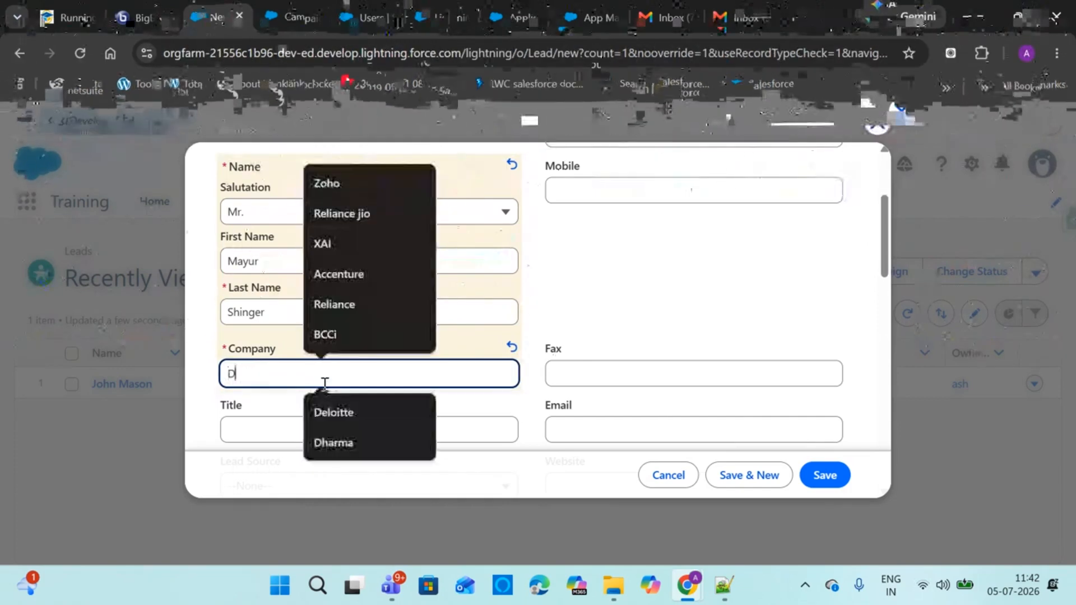
pyautogui.write('eloi')
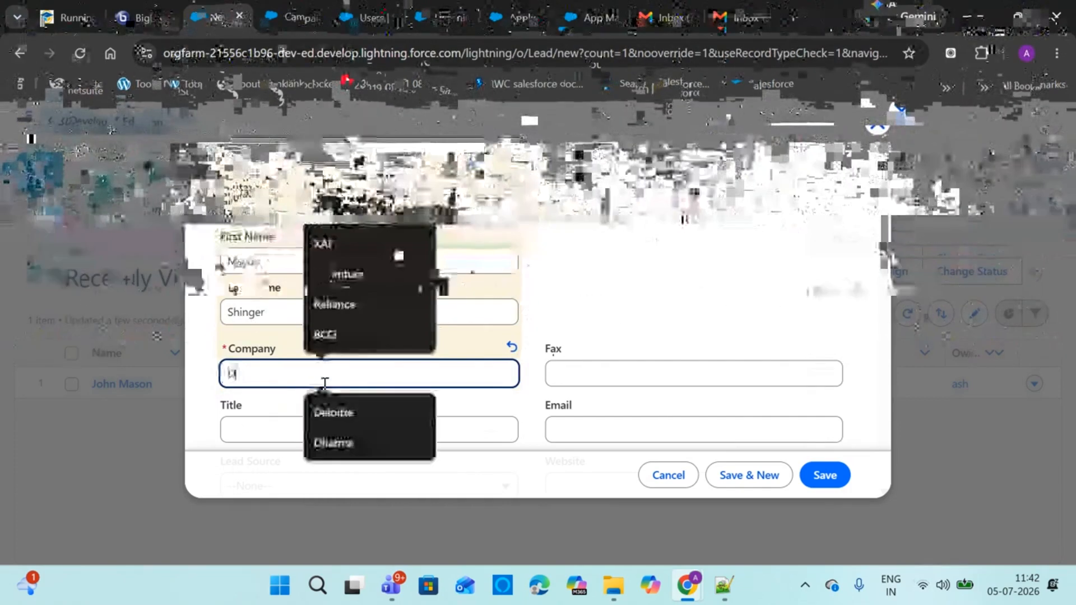
pyautogui.write('eloi')
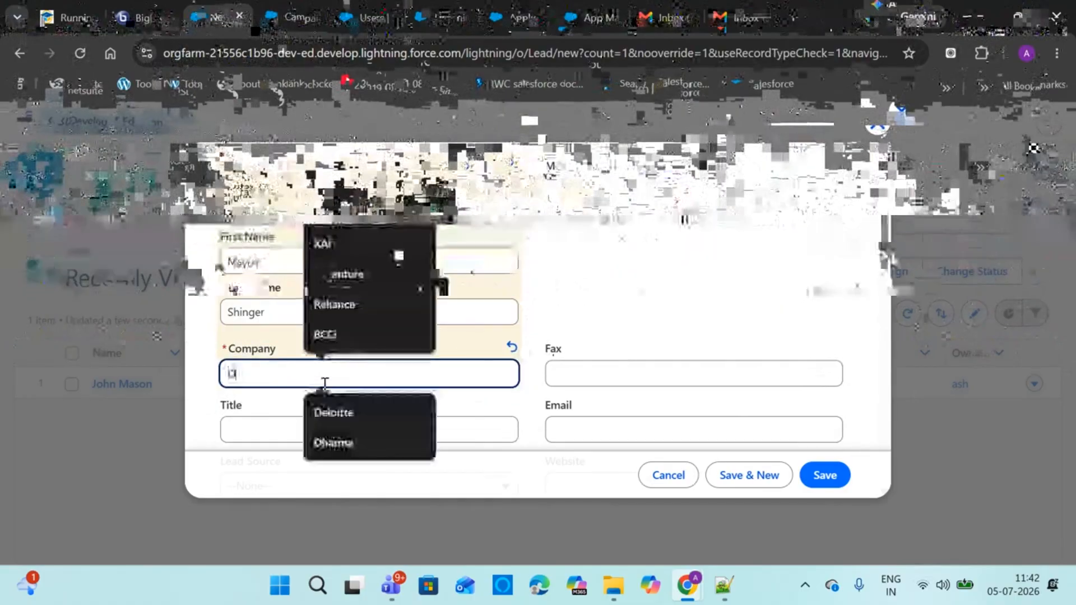
pyautogui.write('eloi')
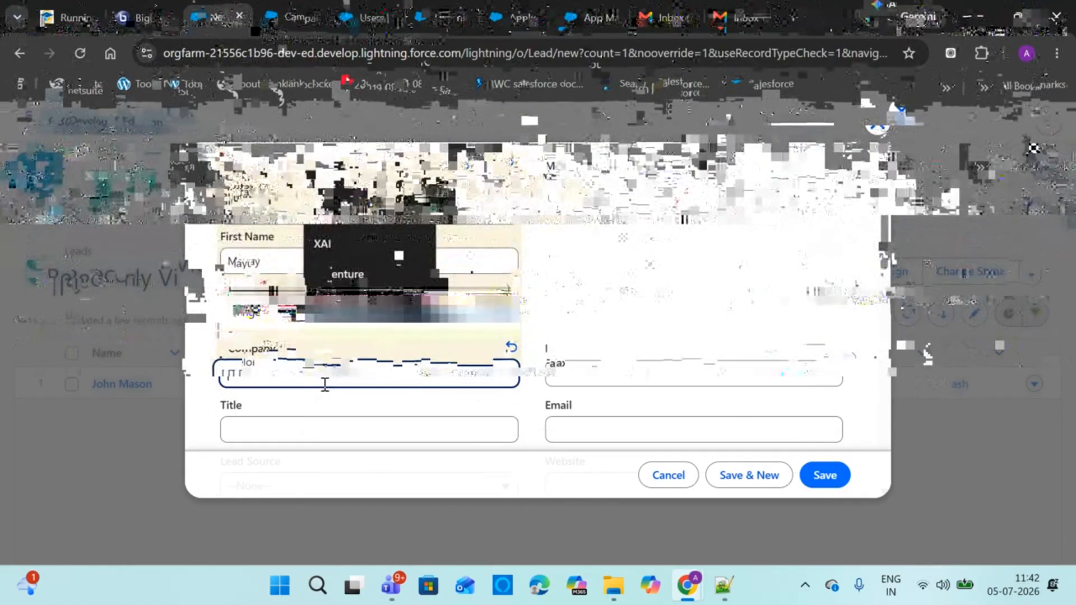
pyautogui.write('eloi')
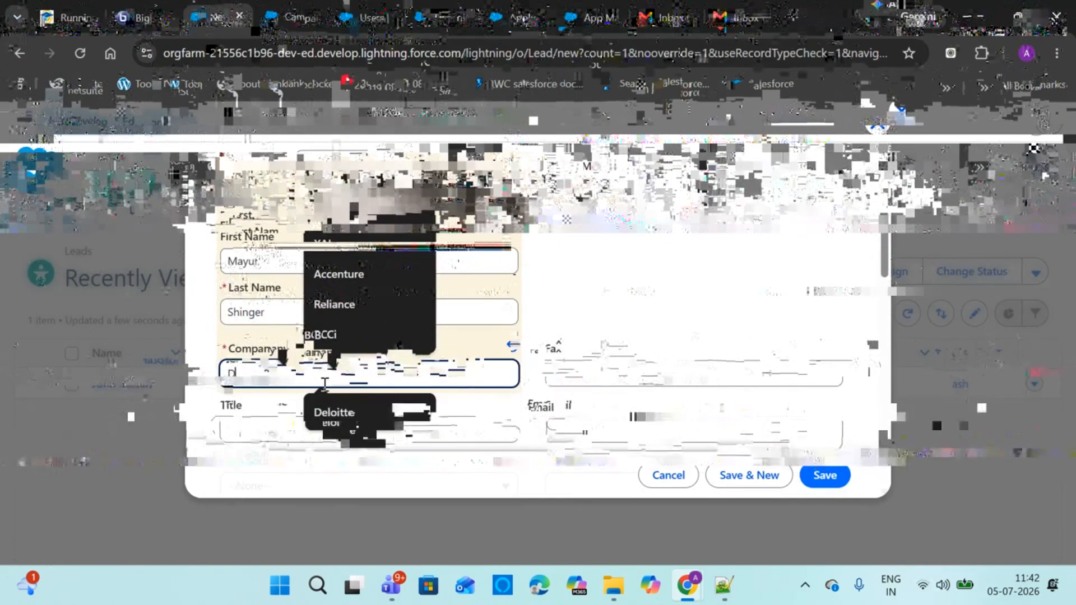
pyautogui.write('e')
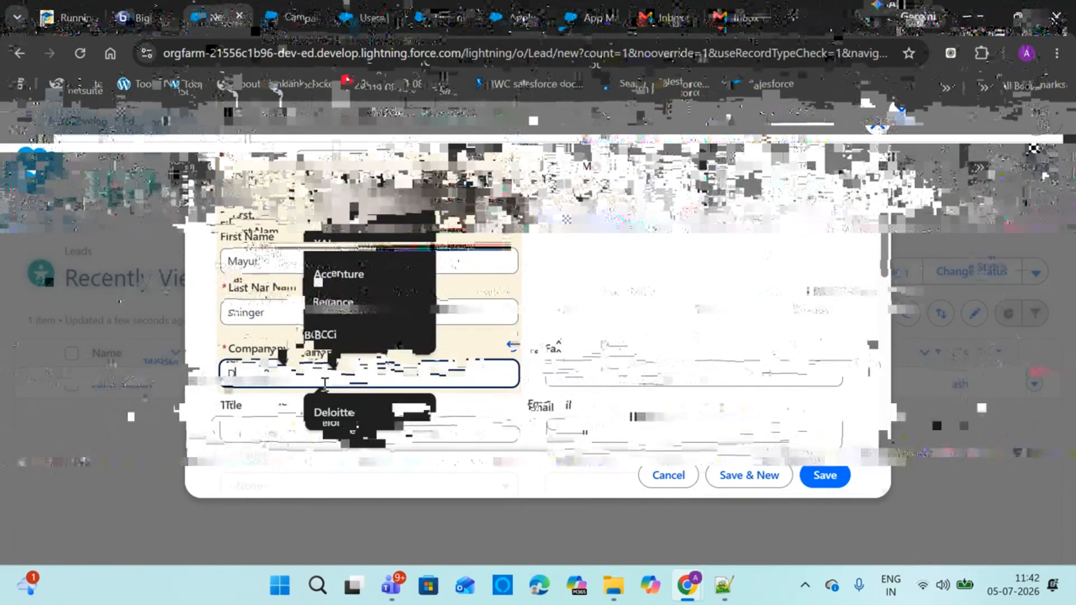
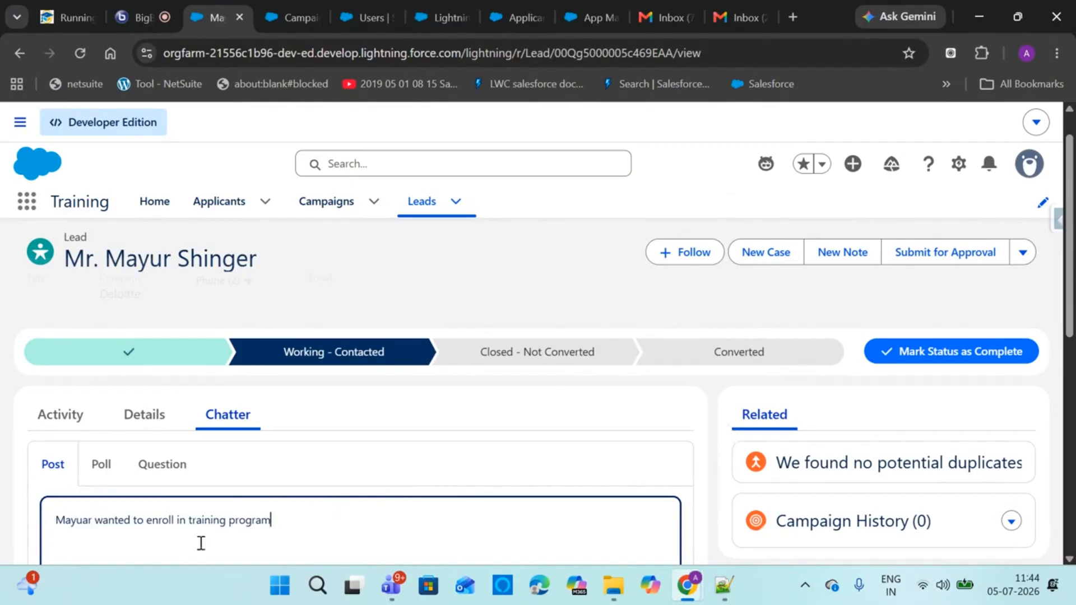
# Make the Chatter post read 'salesforce training program', share it, and show the lead's Activity timeline
pyautogui.click(191, 521)
pyautogui.write('salesforce')
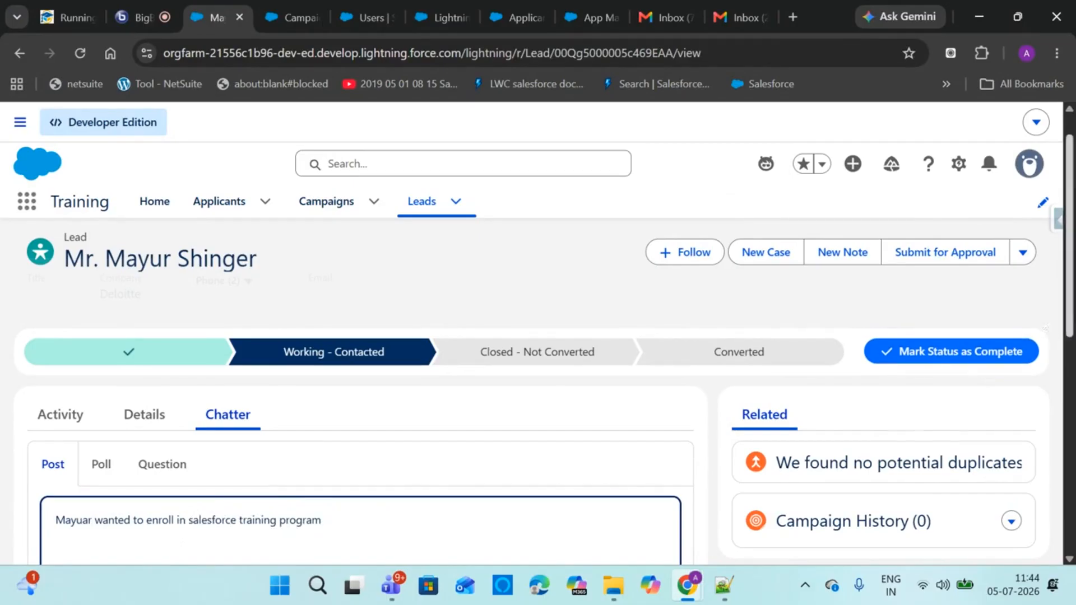
pyautogui.scroll(-3, 835, 462)
pyautogui.click(608, 518)
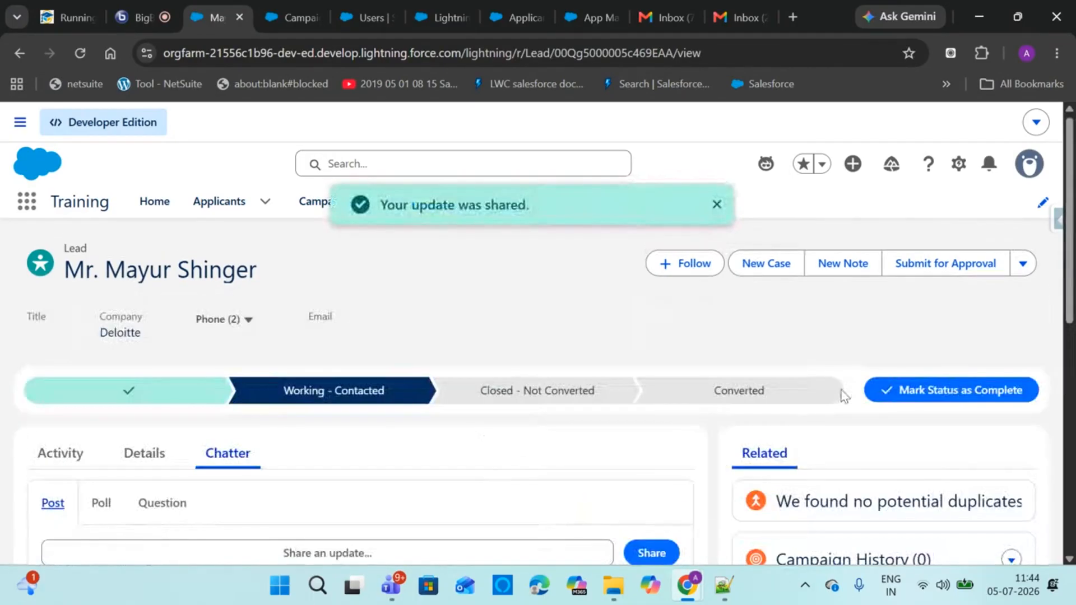
pyautogui.click(59, 450)
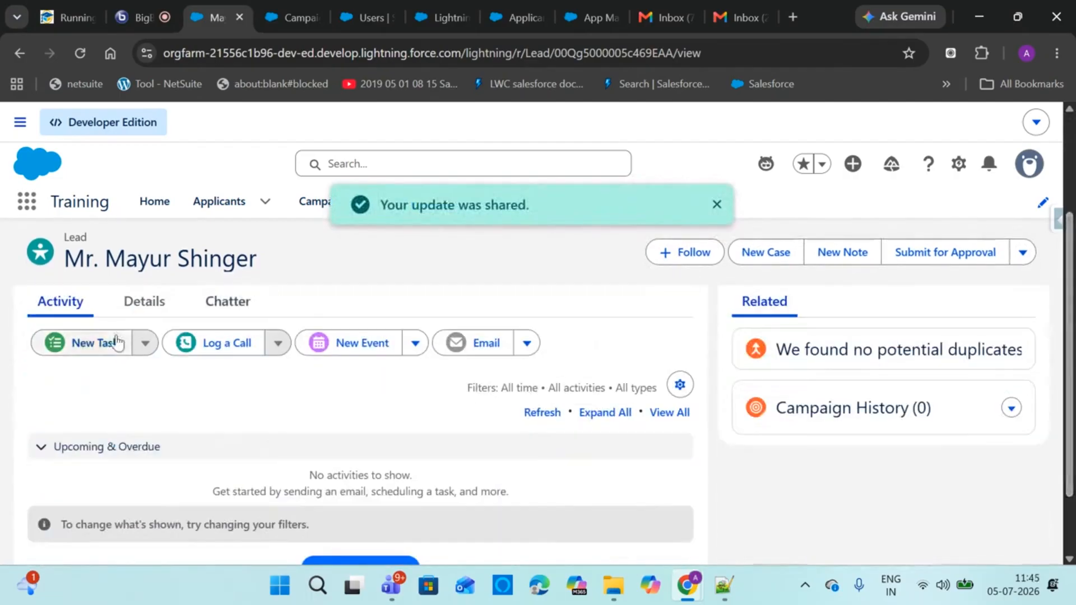
# Create and save a task with subject Call, due date 7/4/2026 and status Completed
pyautogui.click(115, 342)
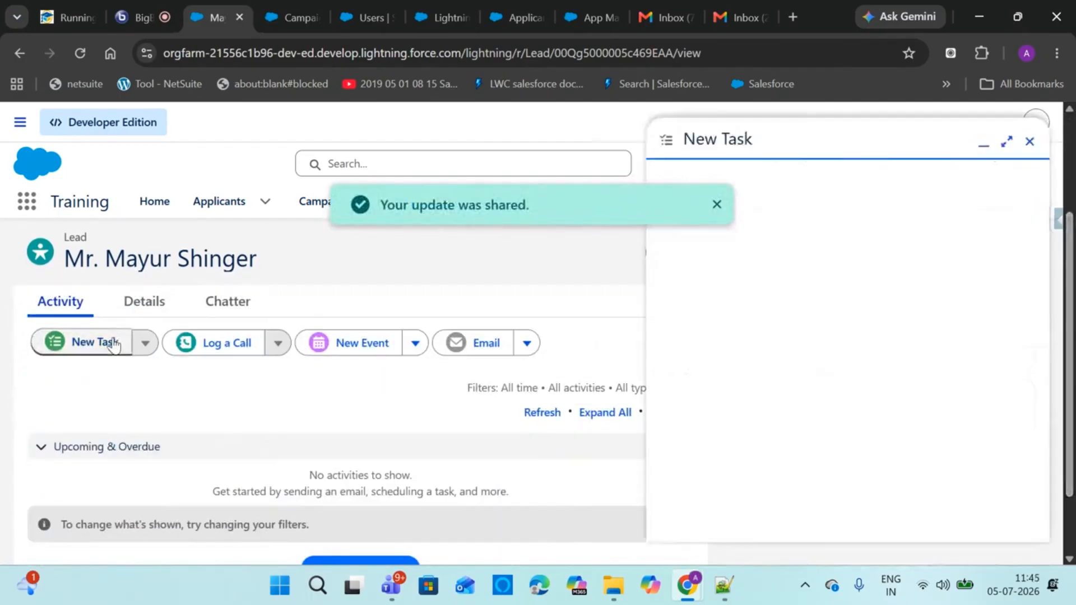
pyautogui.click(810, 247)
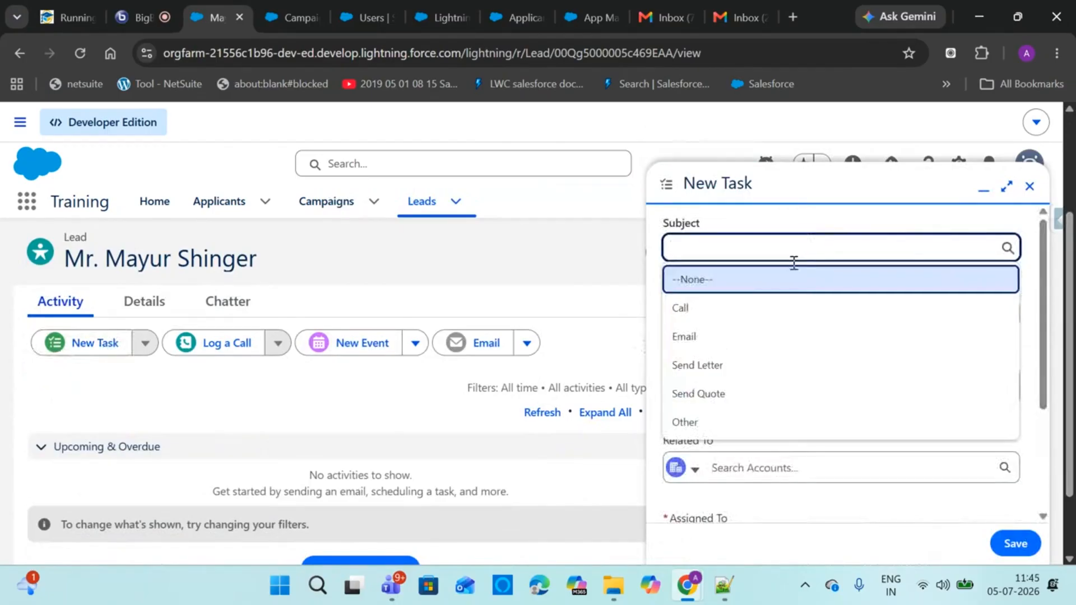
pyautogui.click(727, 310)
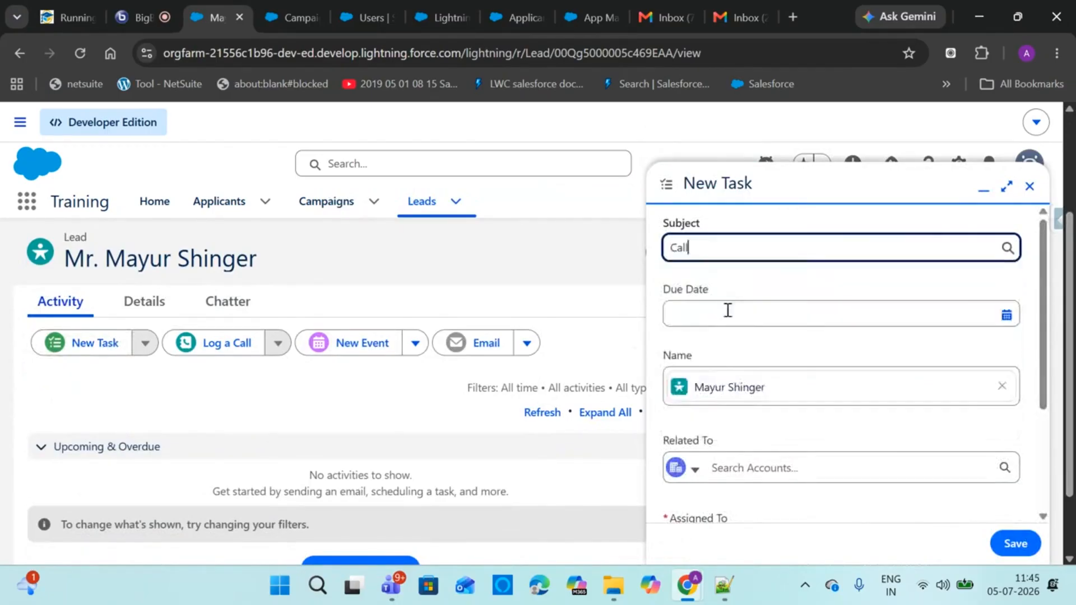
pyautogui.click(727, 310)
pyautogui.click(879, 416)
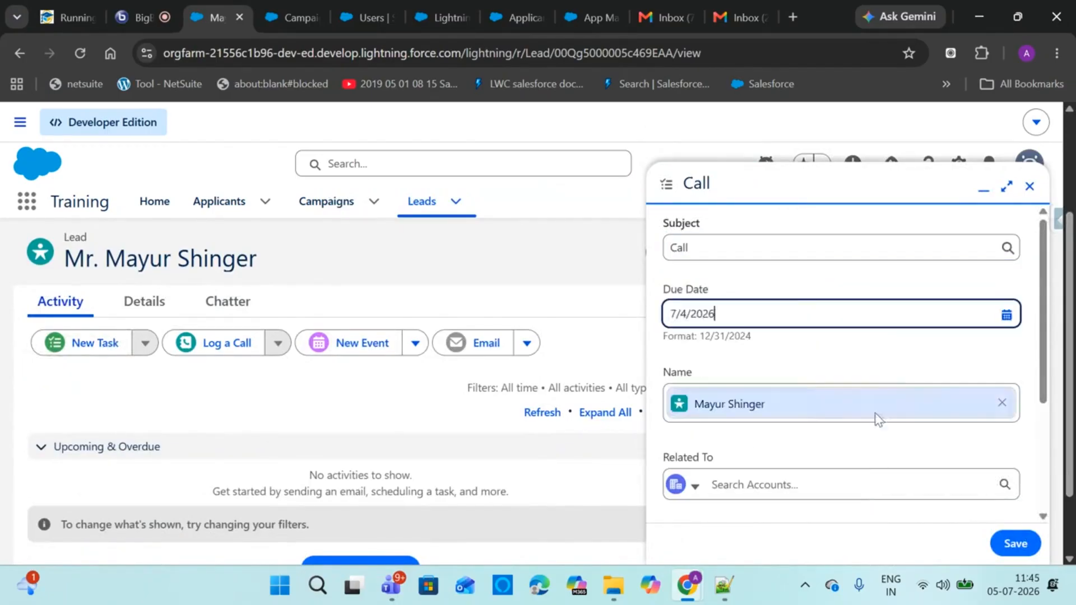
pyautogui.scroll(-3, 1046, 432)
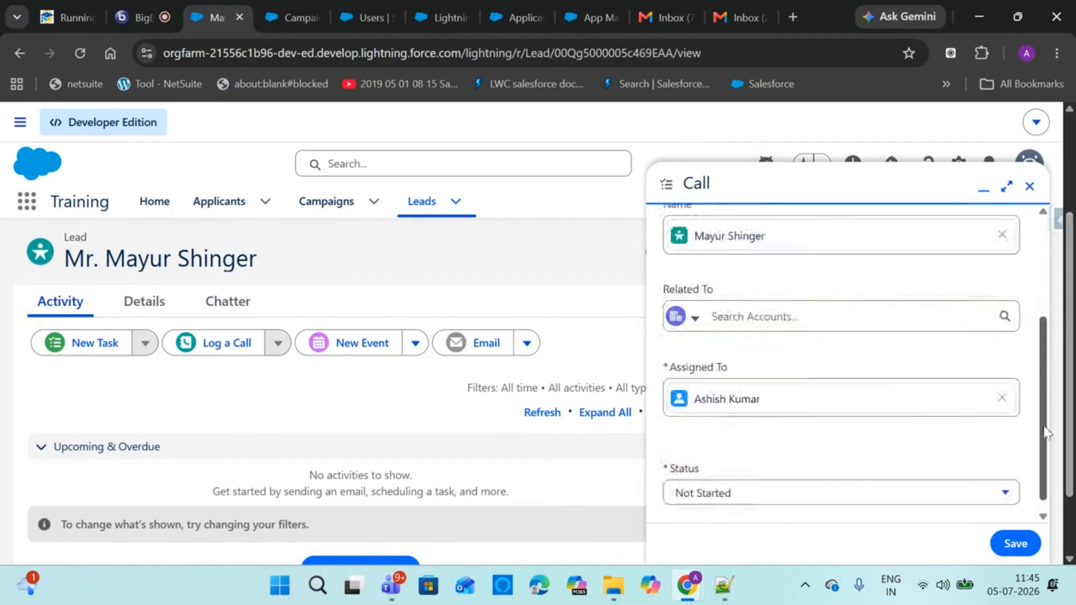
pyautogui.click(841, 480)
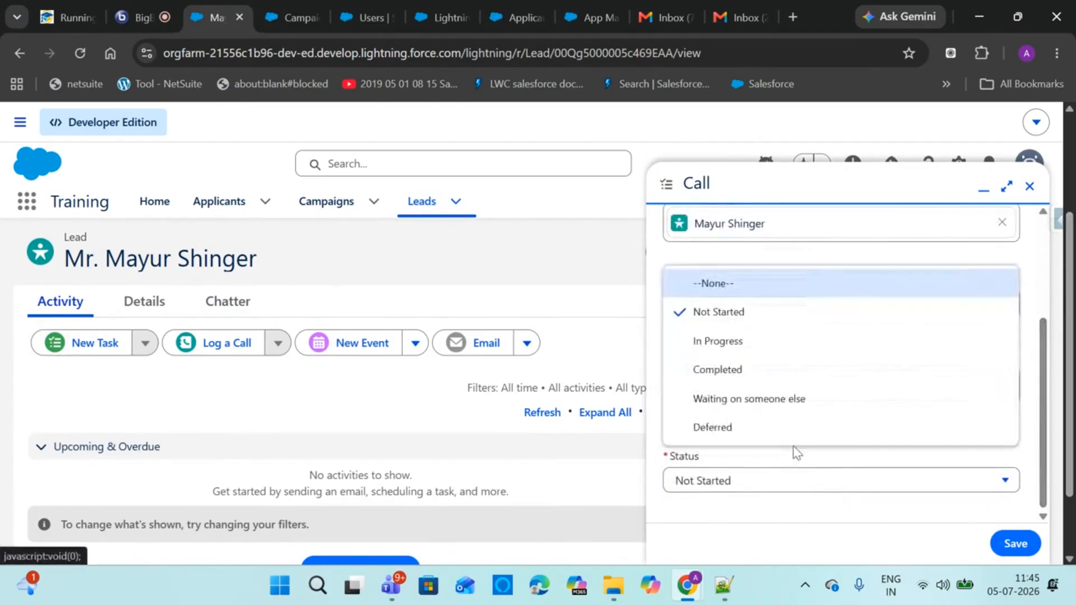
pyautogui.click(758, 371)
pyautogui.click(1018, 543)
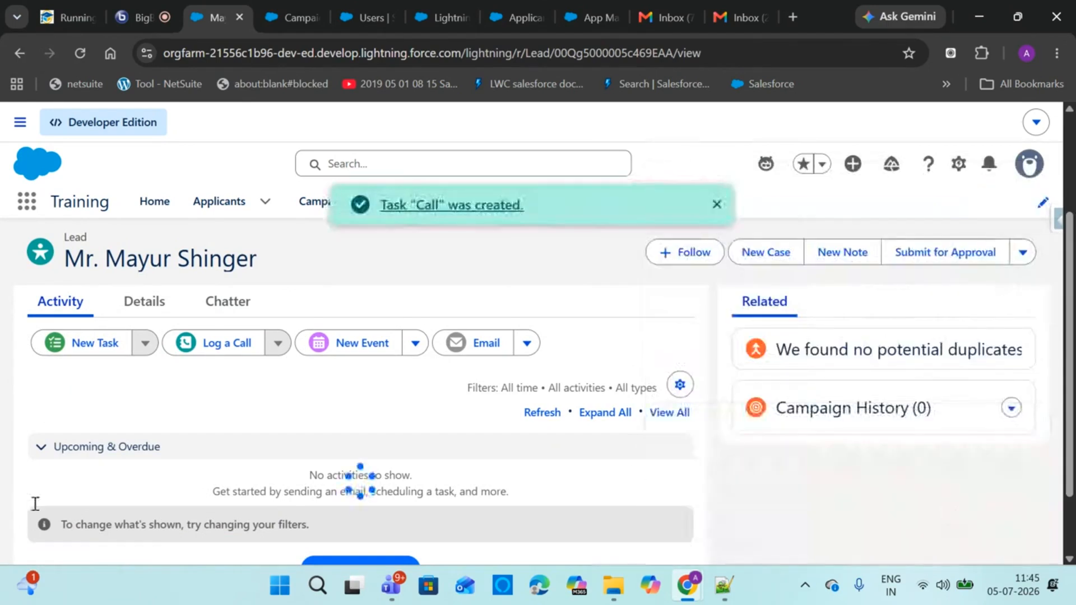
# Dismiss the task toast, then expand the Chatter 'Lead updated' post showing Open - Not Contacted to Working - Contacted
pyautogui.moveTo(1069, 370); pyautogui.dragTo(1070, 255)
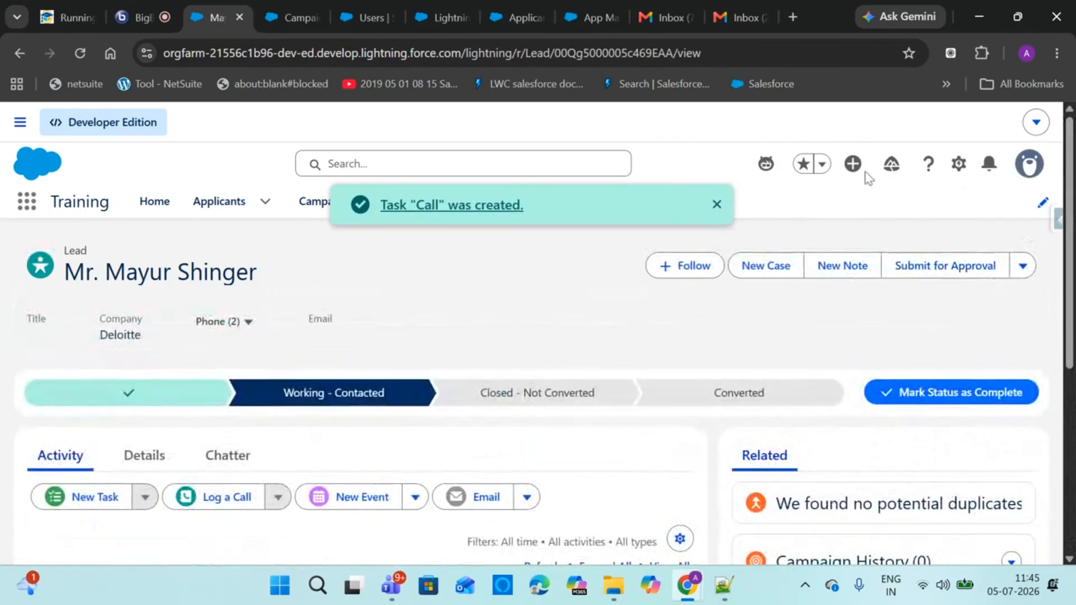
pyautogui.click(716, 205)
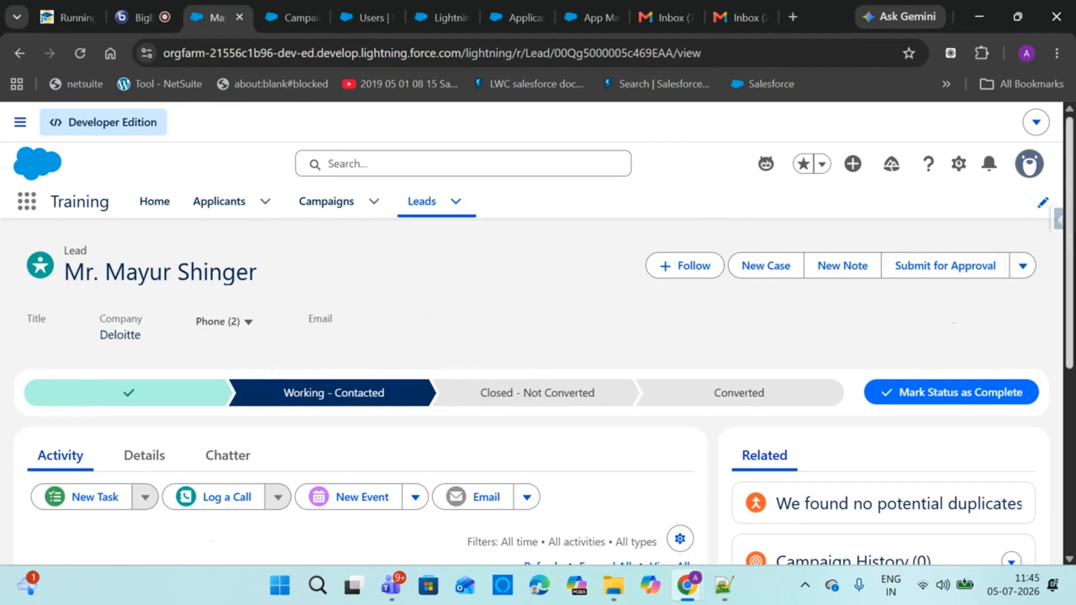
pyautogui.click(219, 458)
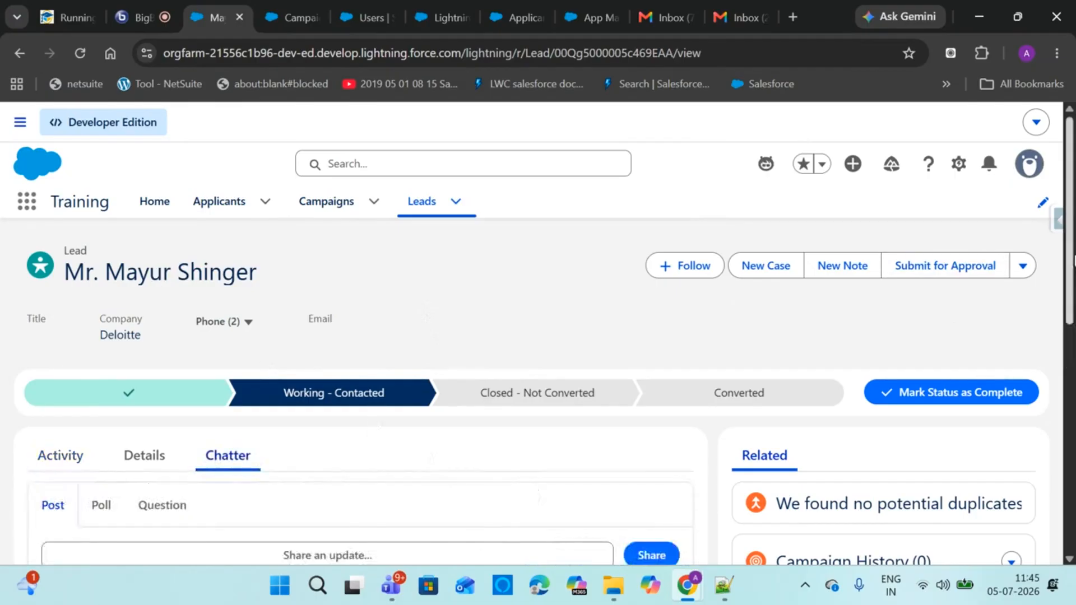
pyautogui.scroll(-4, 218, 463)
pyautogui.scroll(-5, 286, 343)
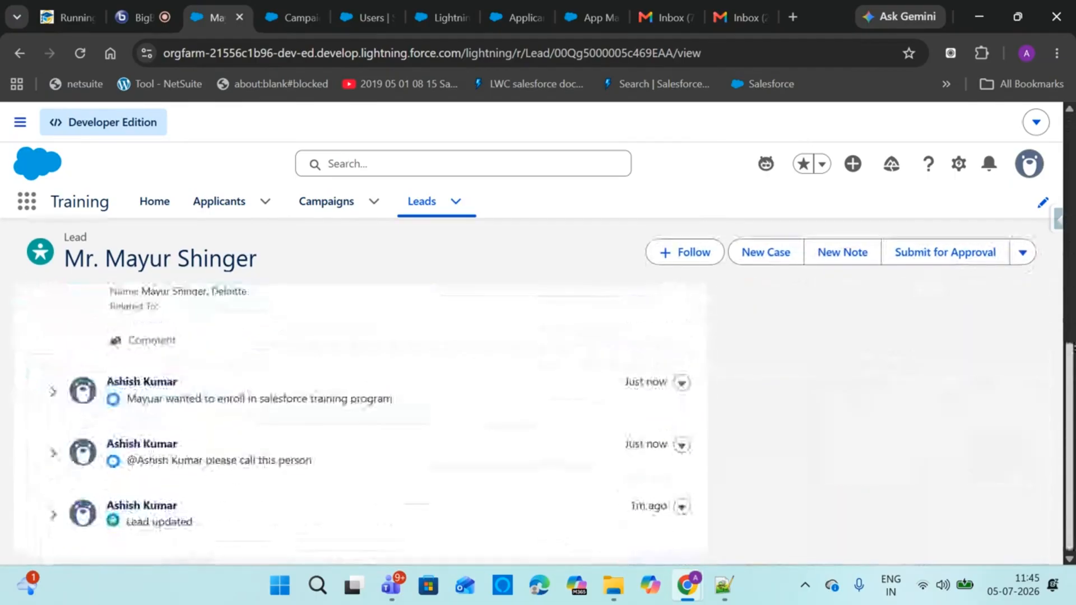
pyautogui.click(54, 514)
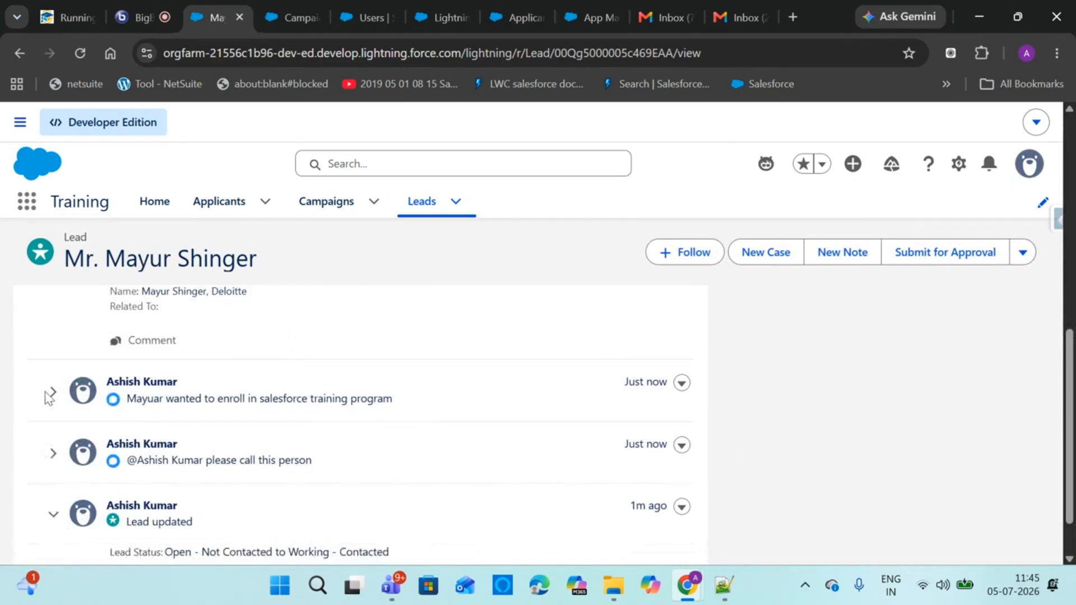
pyautogui.moveTo(1071, 446); pyautogui.dragTo(1071, 234)
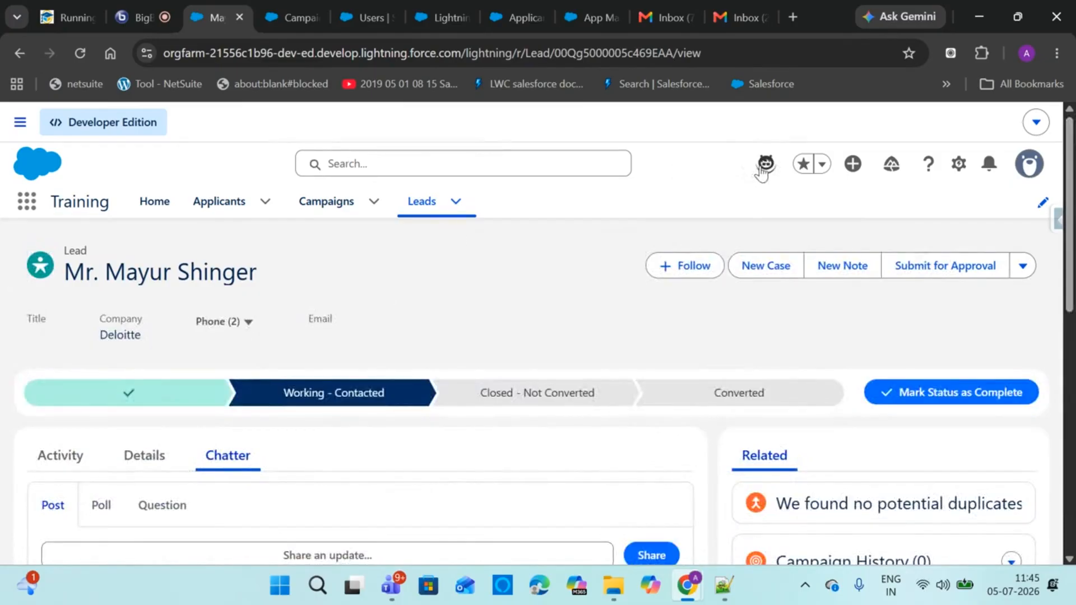
pyautogui.click(764, 165)
# Switch the Agentforce agent to Summarize my record and ask it for a summary
pyautogui.write('Can')
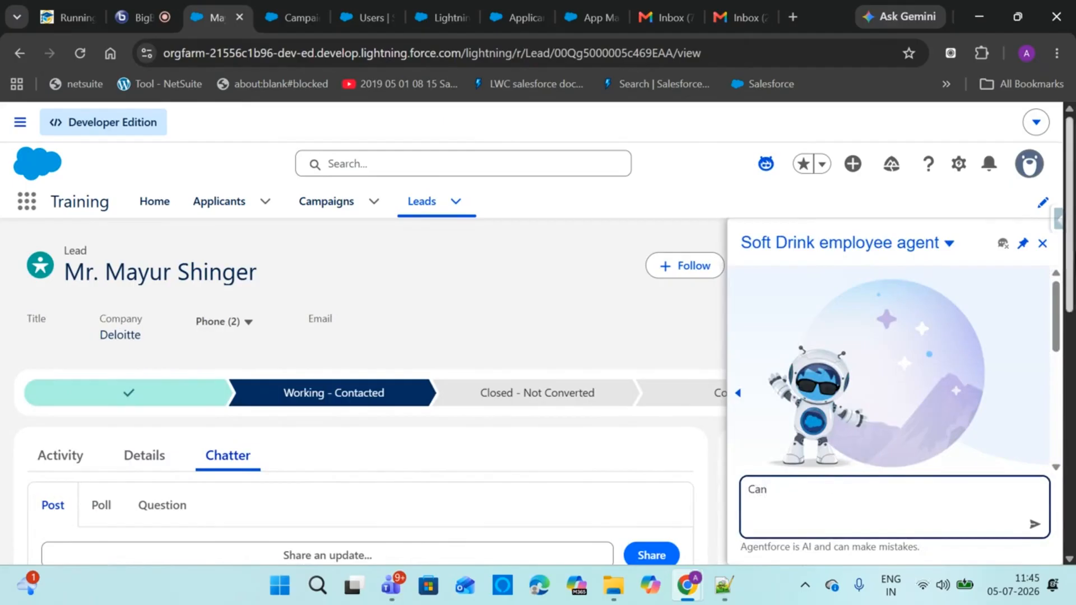
pyautogui.click(953, 249)
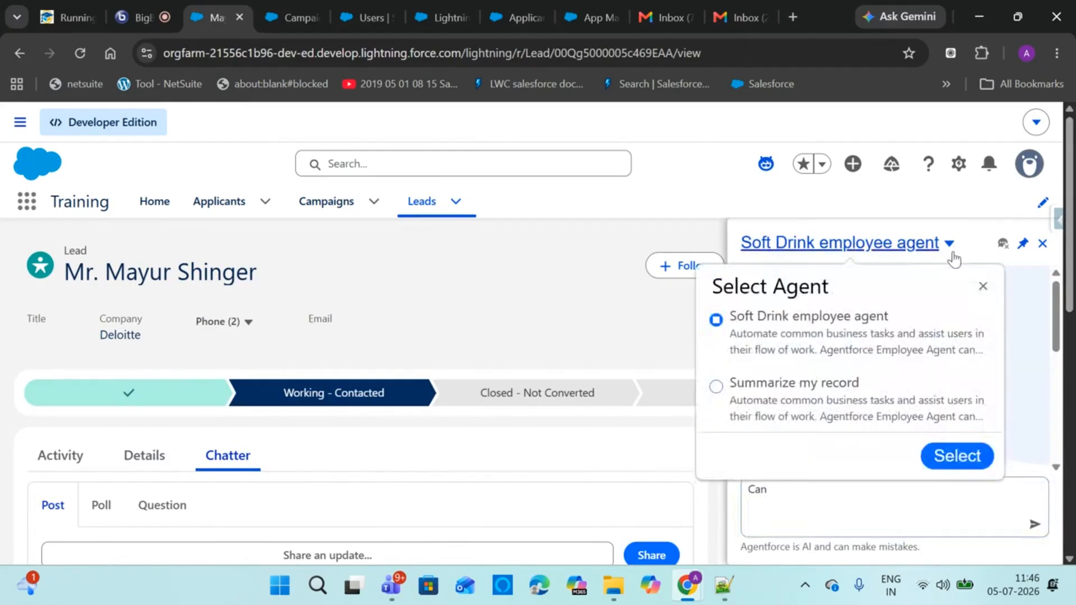
pyautogui.click(823, 405)
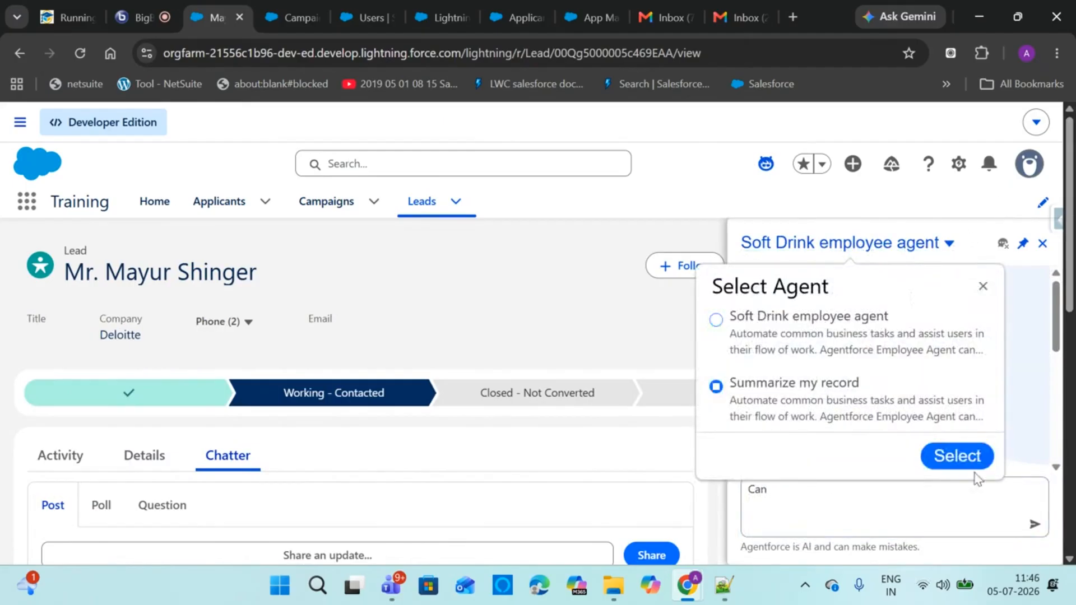
pyautogui.click(968, 458)
pyautogui.click(818, 486)
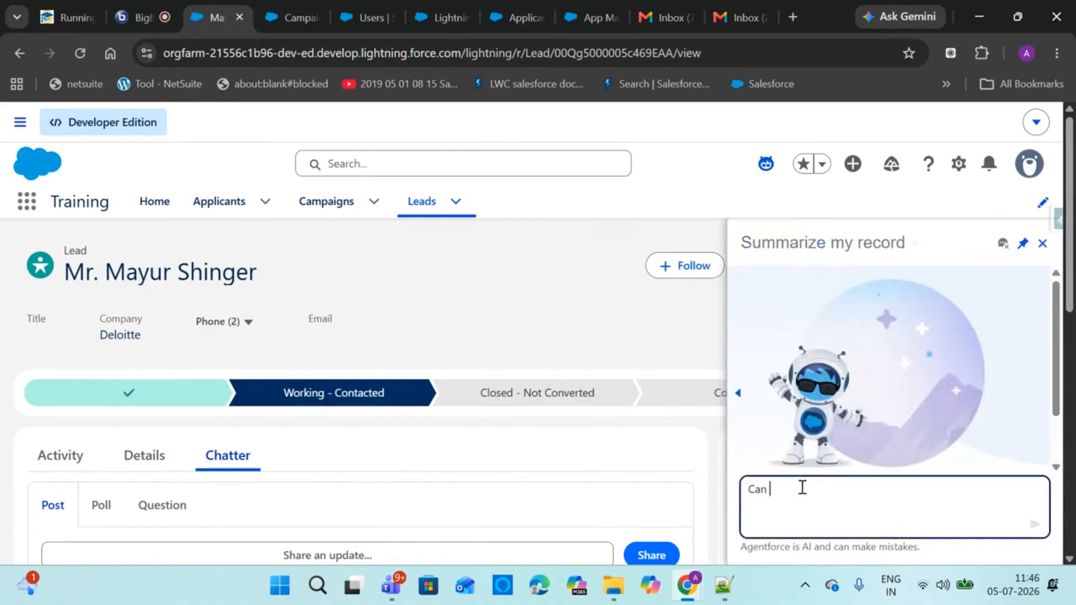
pyautogui.write('you provide s')
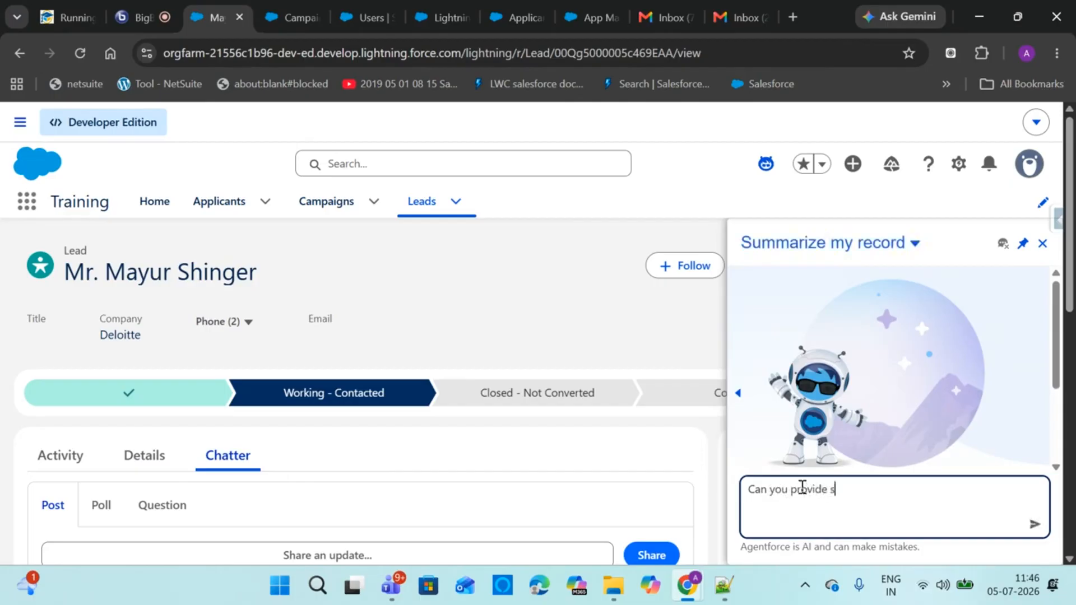
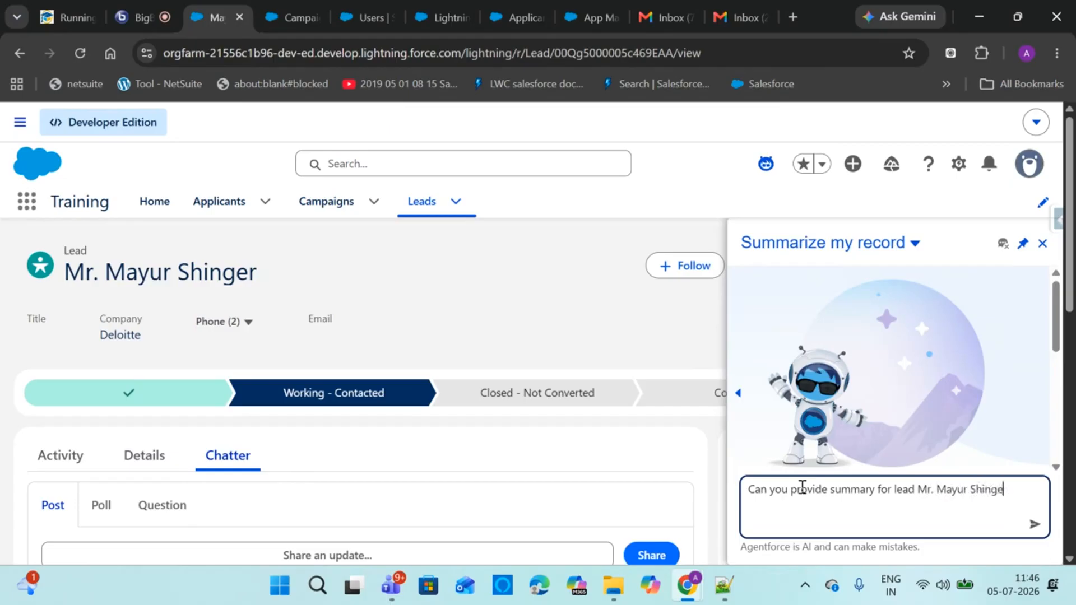
pyautogui.press('Return')
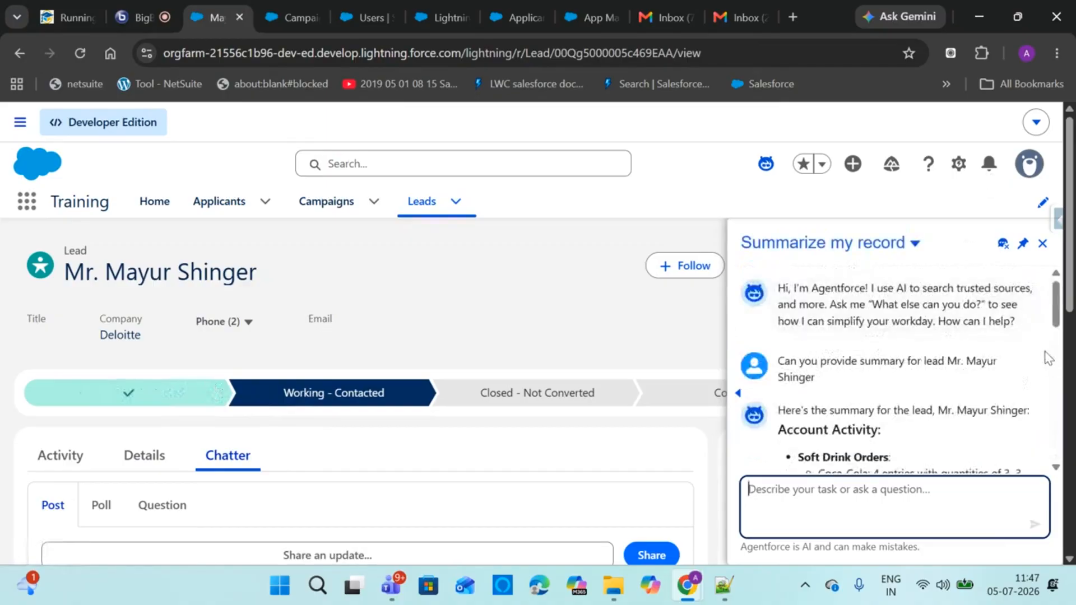
# Ask the agent to identify the record by name, then reload the lead record page
pyautogui.scroll(-1, 1066, 312)
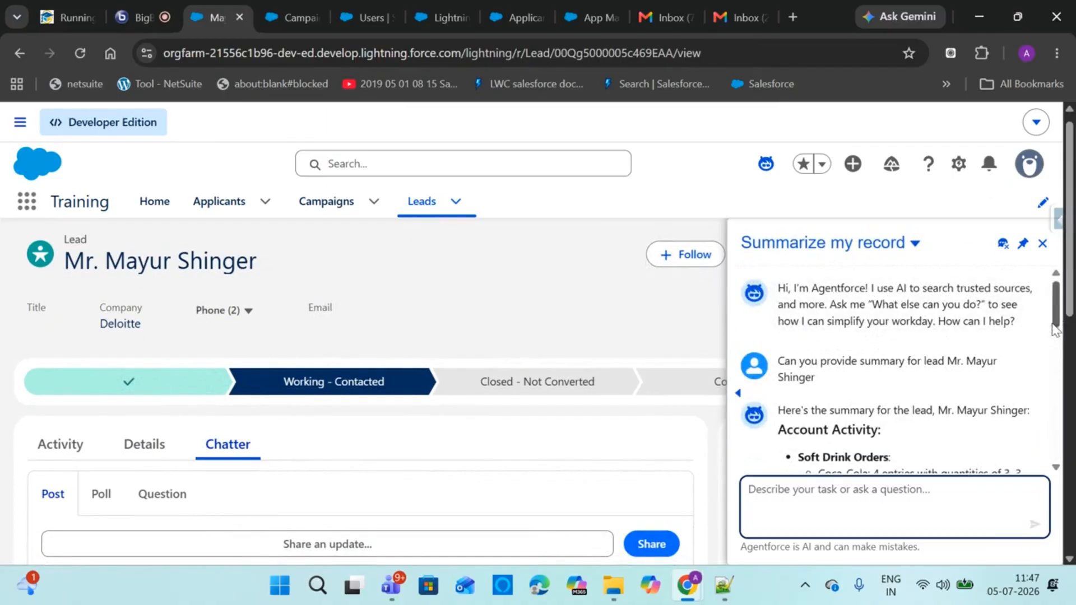
pyautogui.moveTo(1056, 330); pyautogui.dragTo(1048, 465)
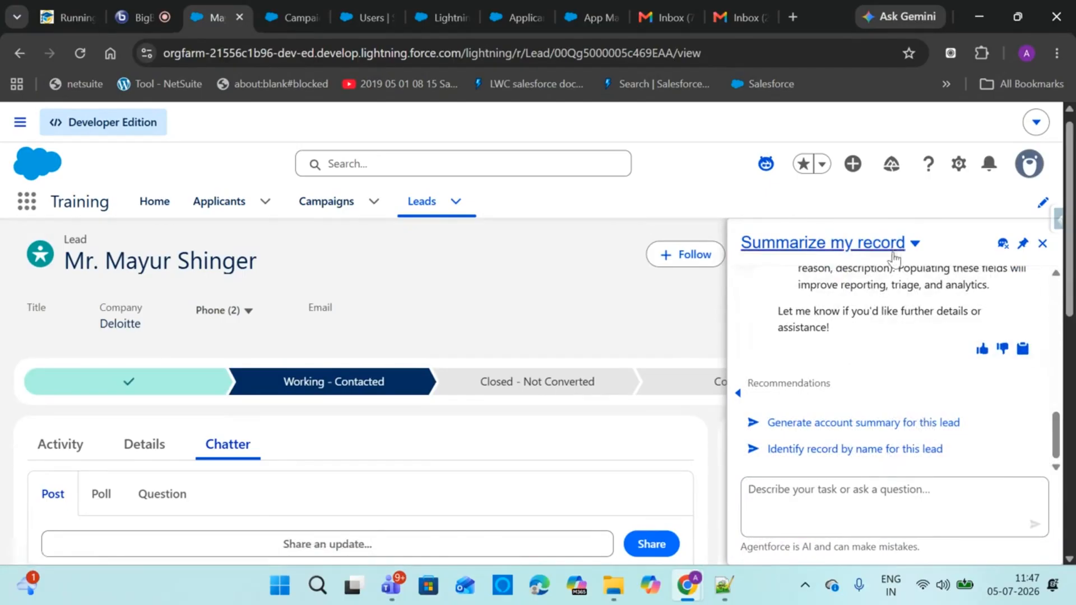
pyautogui.click(888, 450)
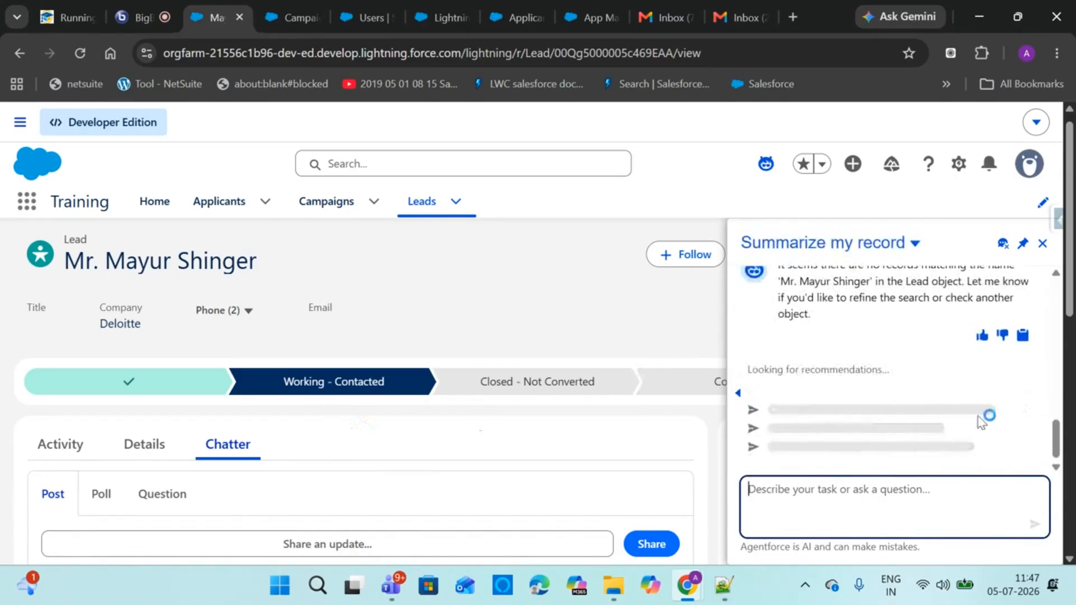
pyautogui.scroll(1, 941, 336)
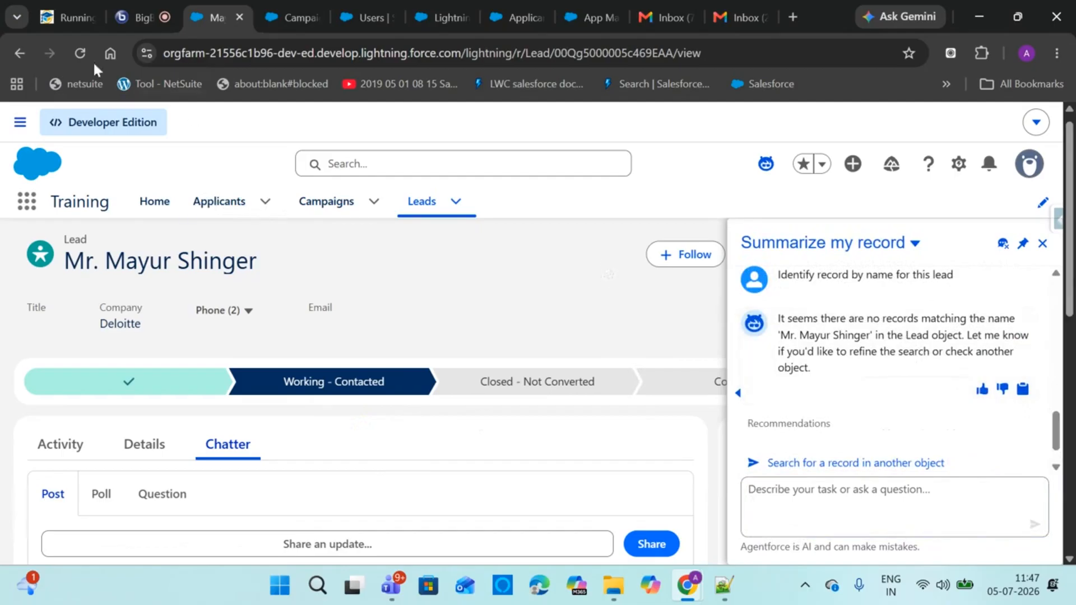
pyautogui.click(79, 56)
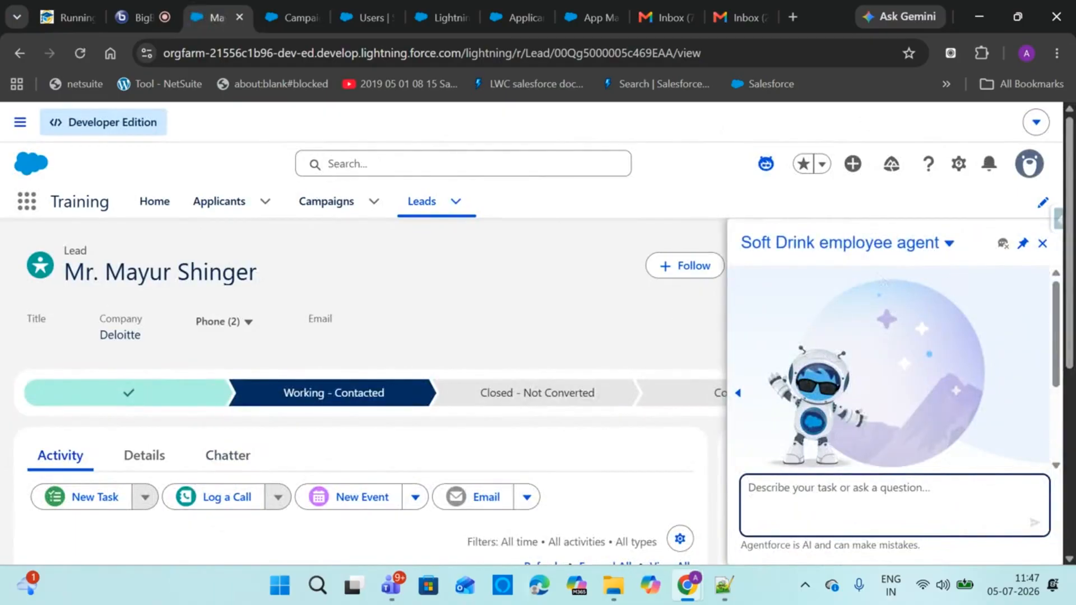
# Ask Agentforce 'Can you provide summary for lead' with the lead's name, read the reply, then close the panel
pyautogui.write('Can')
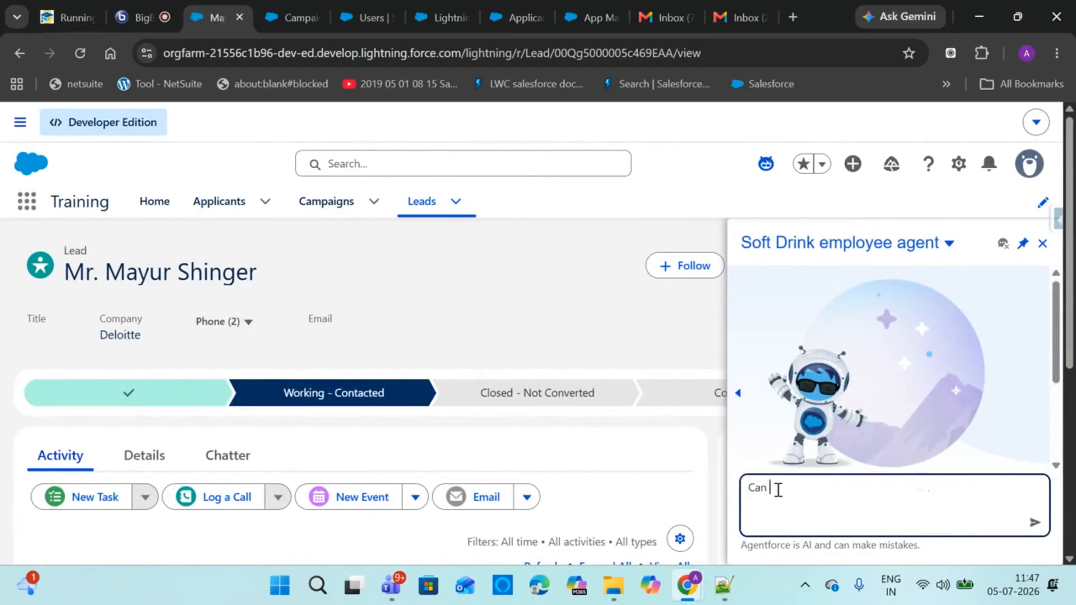
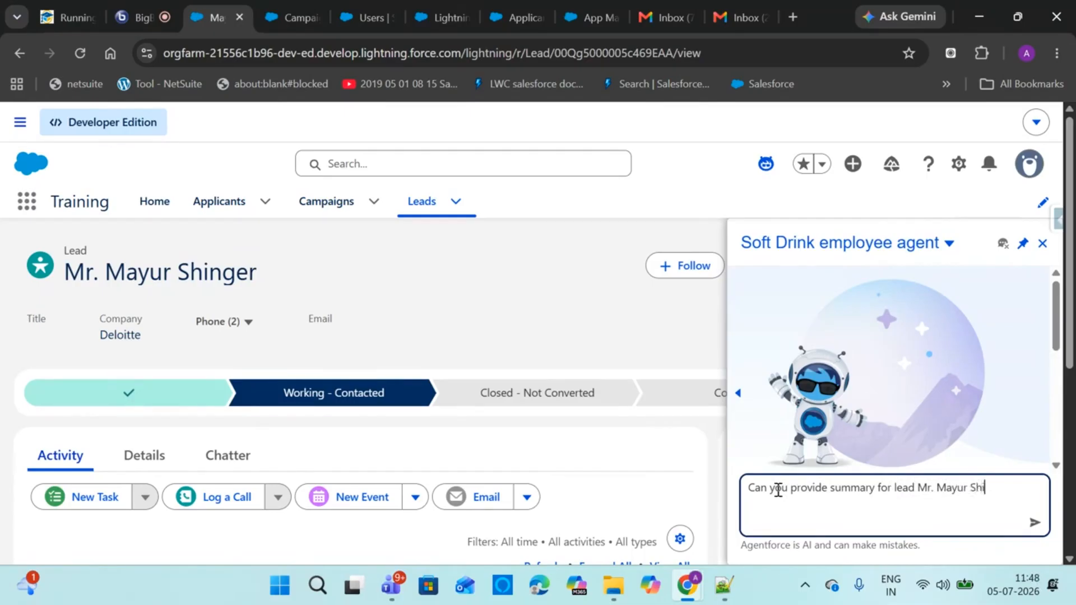
pyautogui.press('Return')
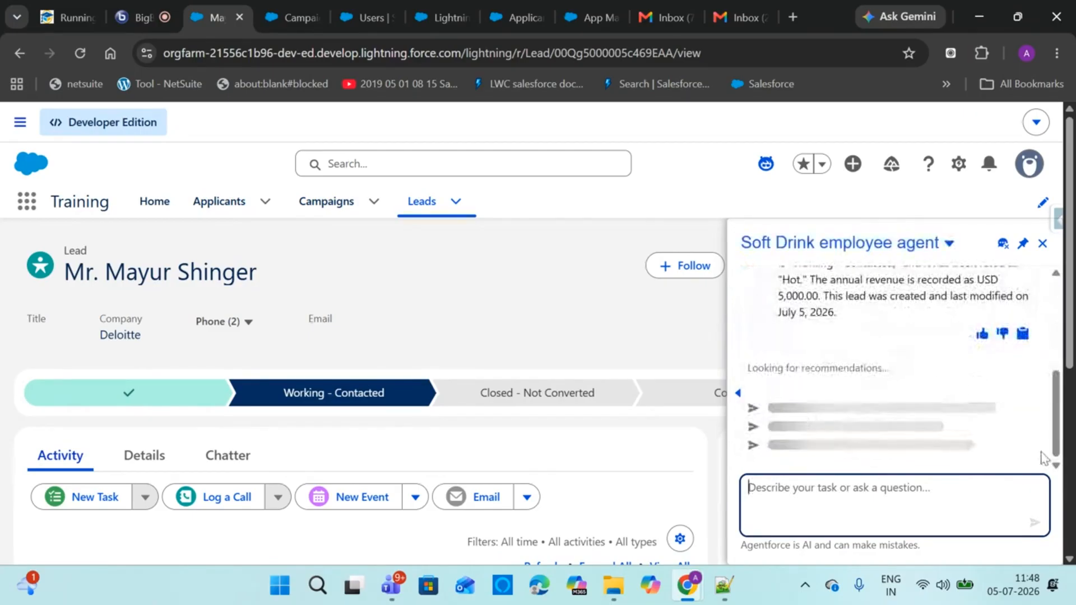
pyautogui.scroll(2, 989, 342)
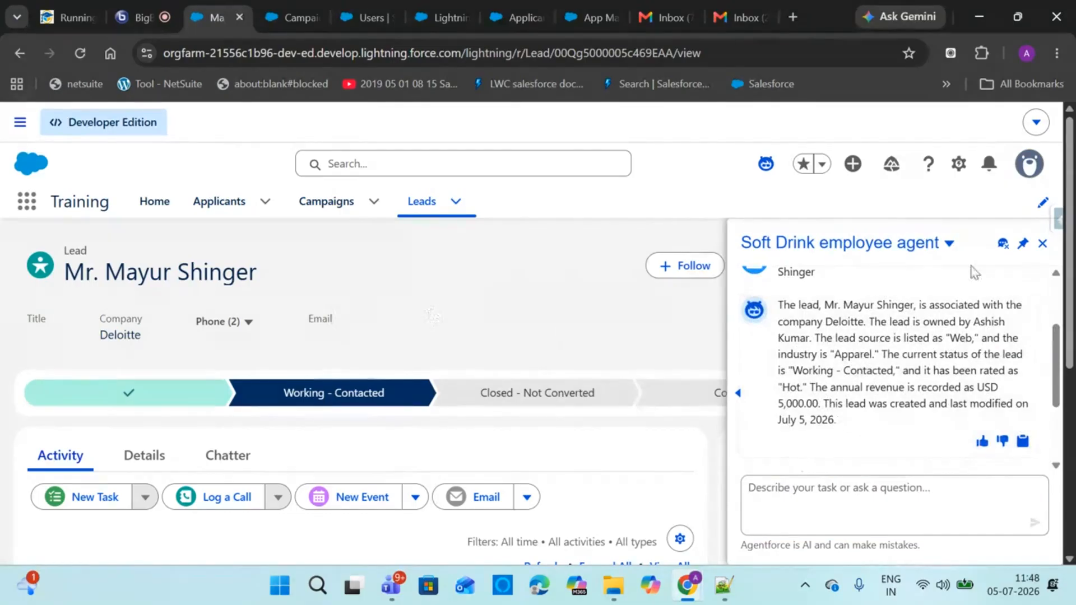
pyautogui.click(1041, 244)
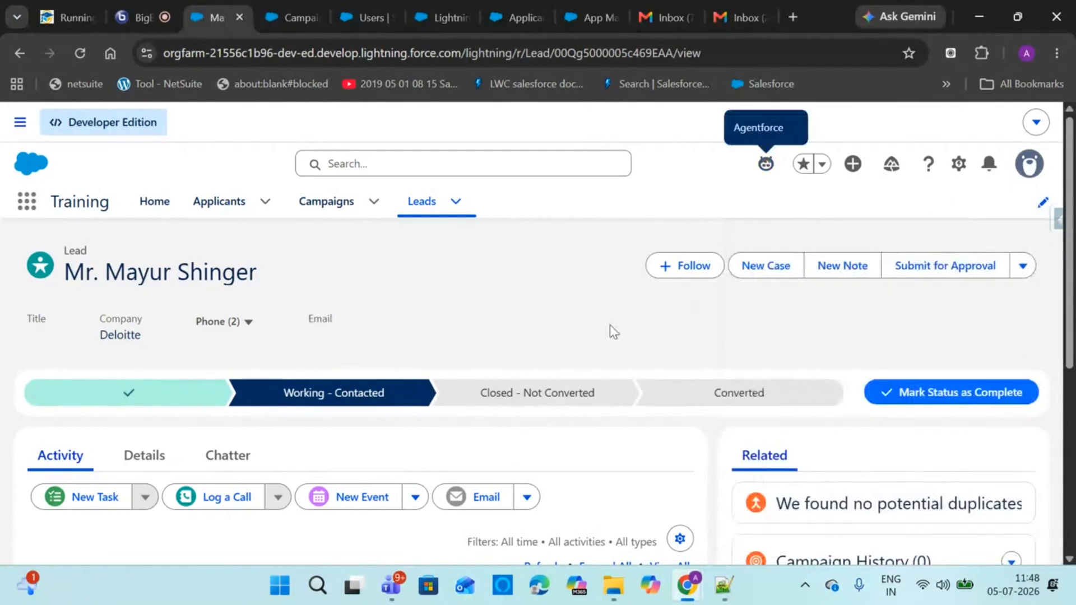
# Add the lead to the Adidas Shoes Ad campaign from Campaign History and save the membership
pyautogui.moveTo(1070, 339); pyautogui.dragTo(1070, 443)
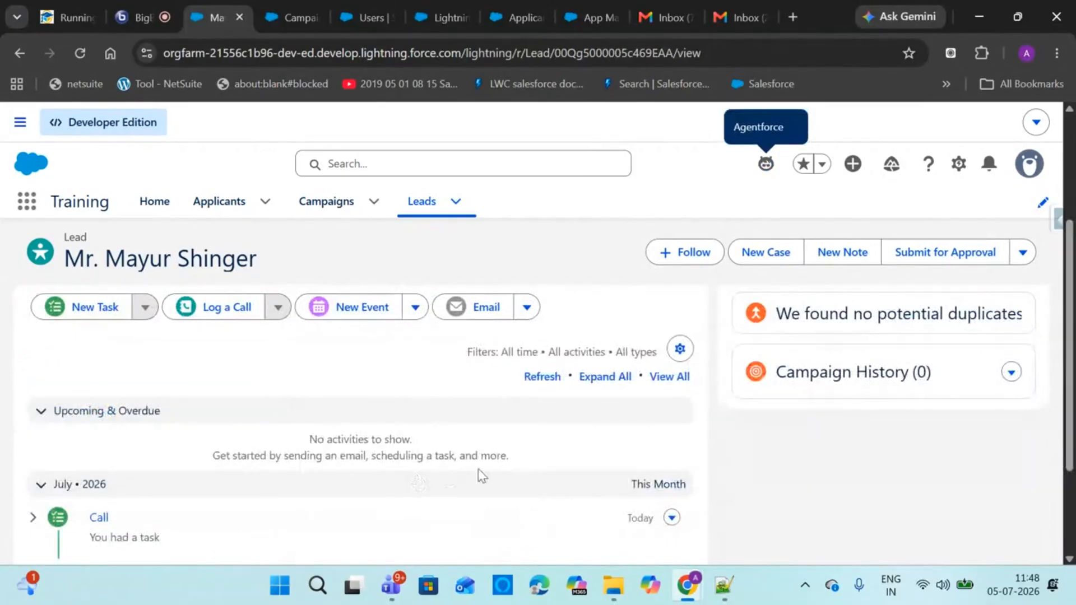
pyautogui.click(1010, 375)
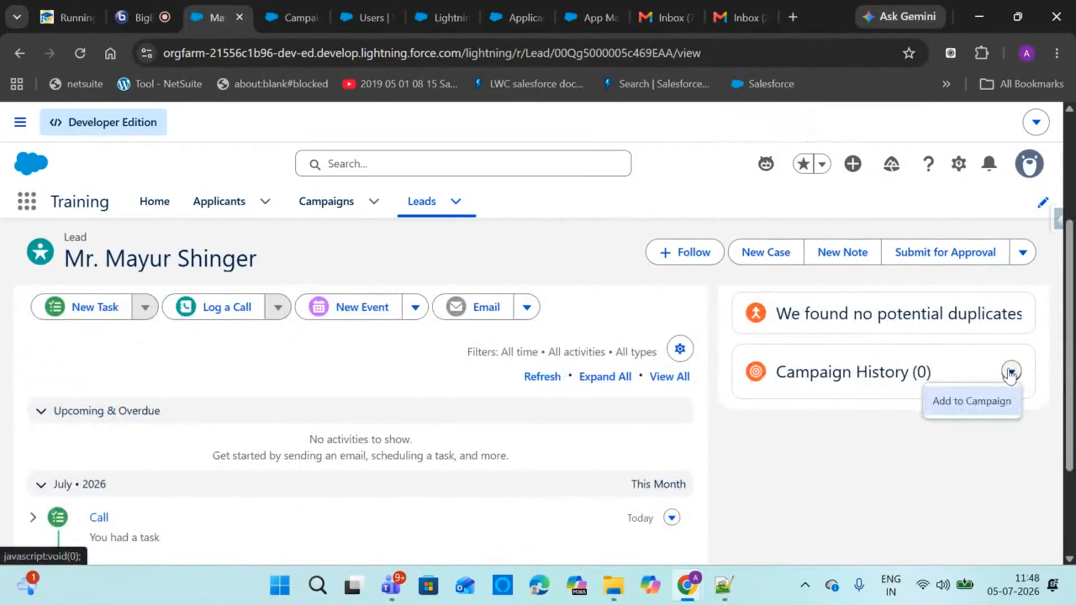
pyautogui.click(960, 413)
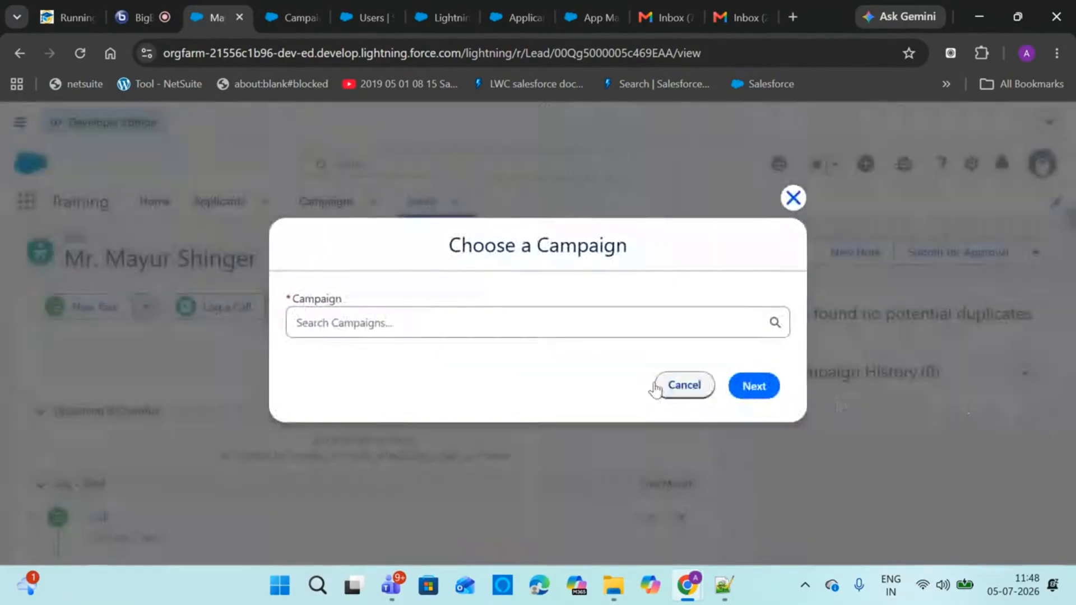
pyautogui.click(549, 321)
pyautogui.click(429, 365)
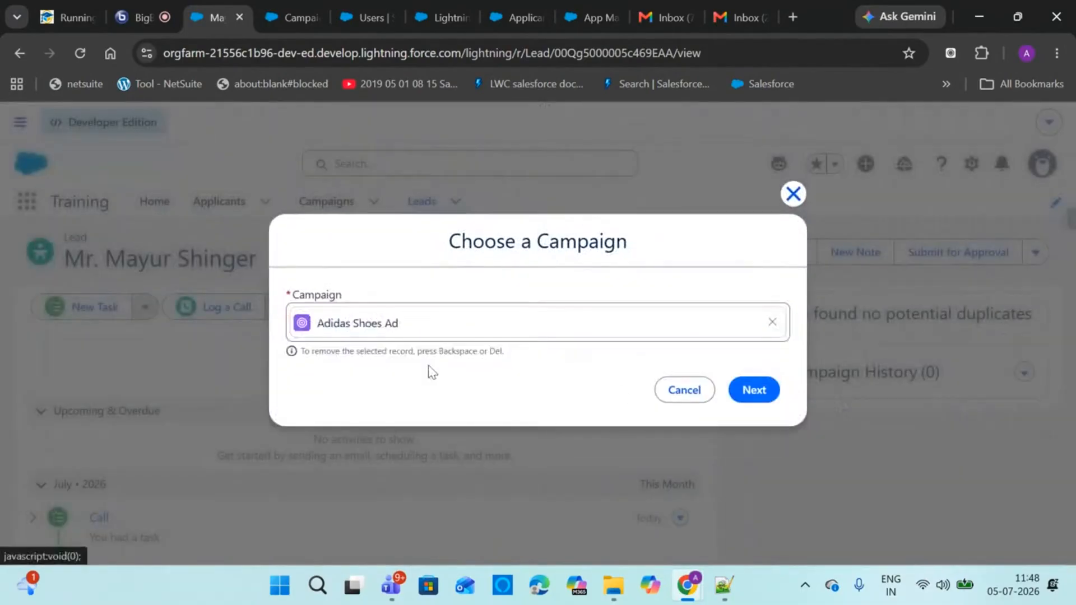
pyautogui.click(771, 397)
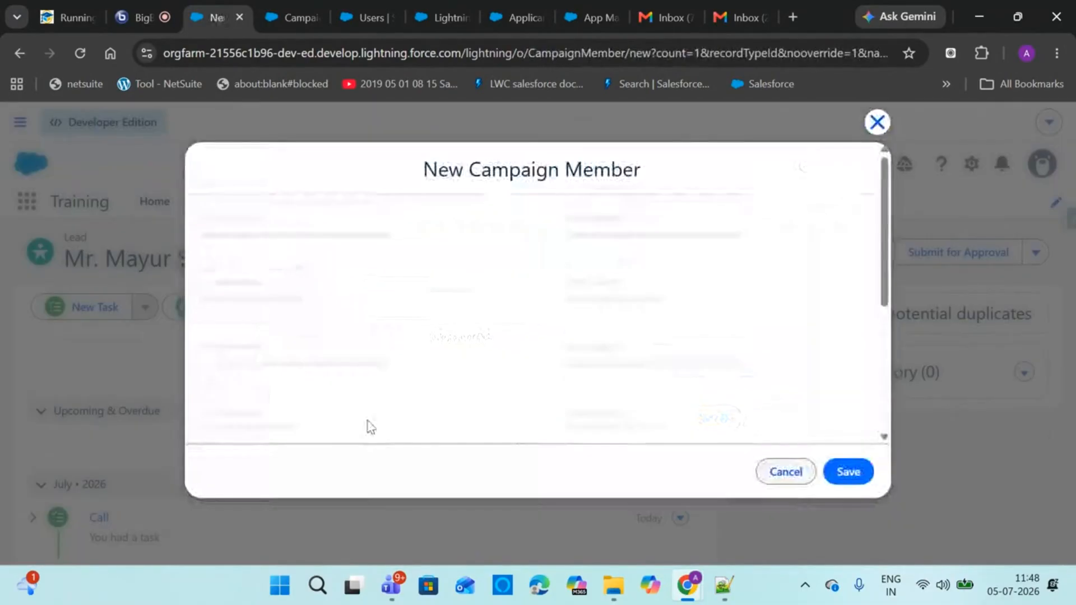
pyautogui.click(847, 472)
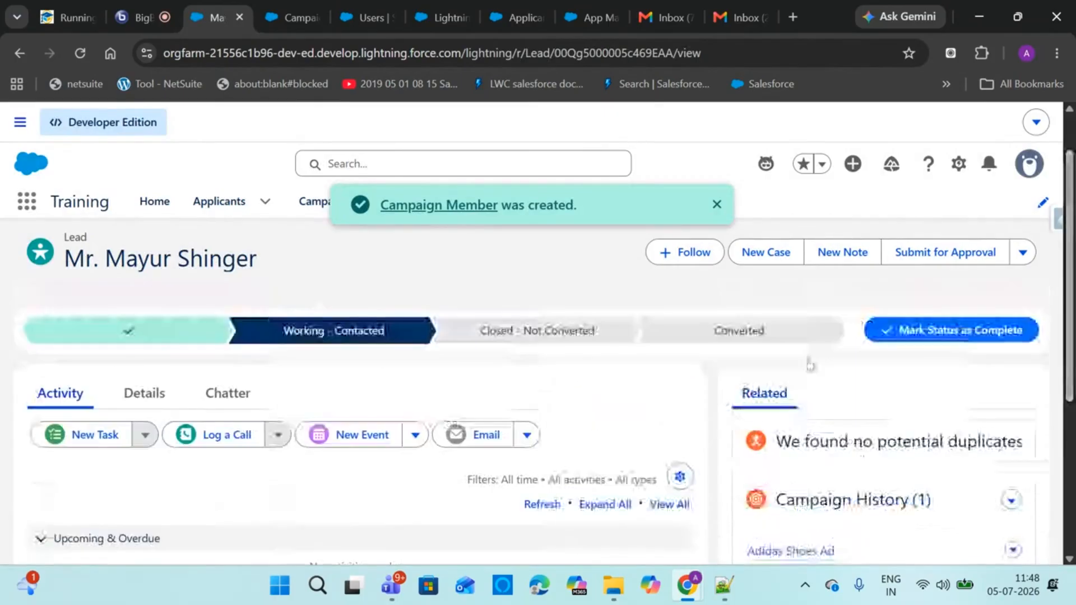
# Review the lead's Details tab, then go to the class meeting tab
pyautogui.click(145, 395)
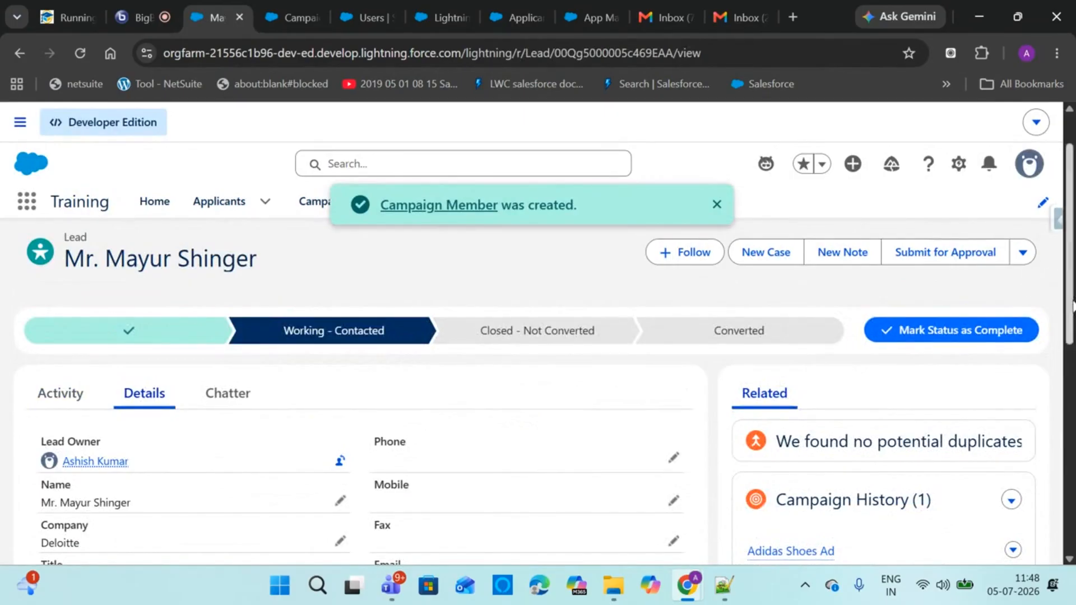
pyautogui.scroll(-3, 1072, 305)
pyautogui.moveTo(793, 354)
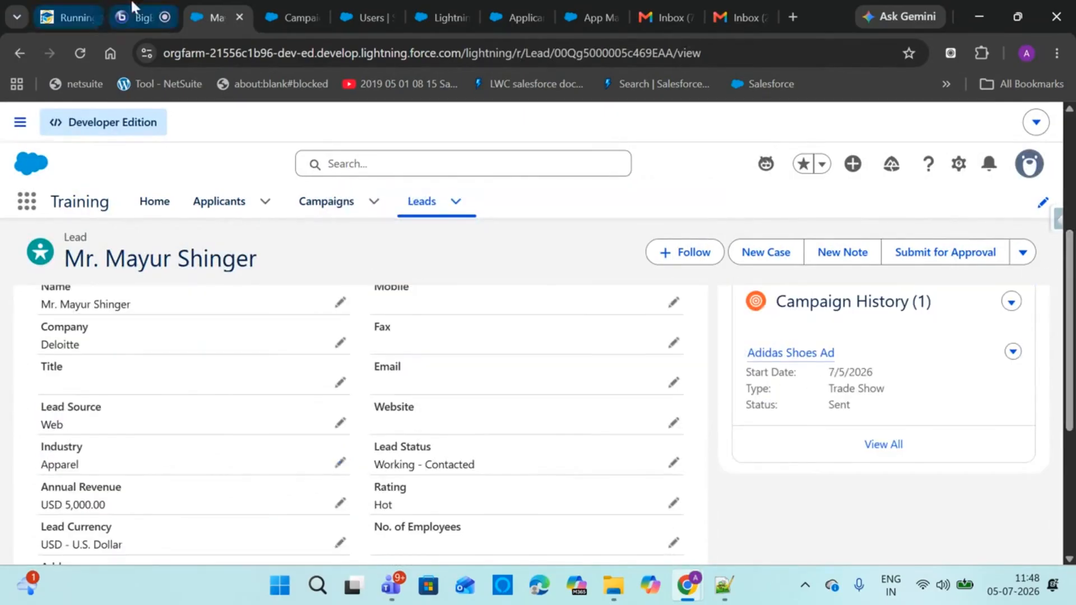
pyautogui.click(143, 18)
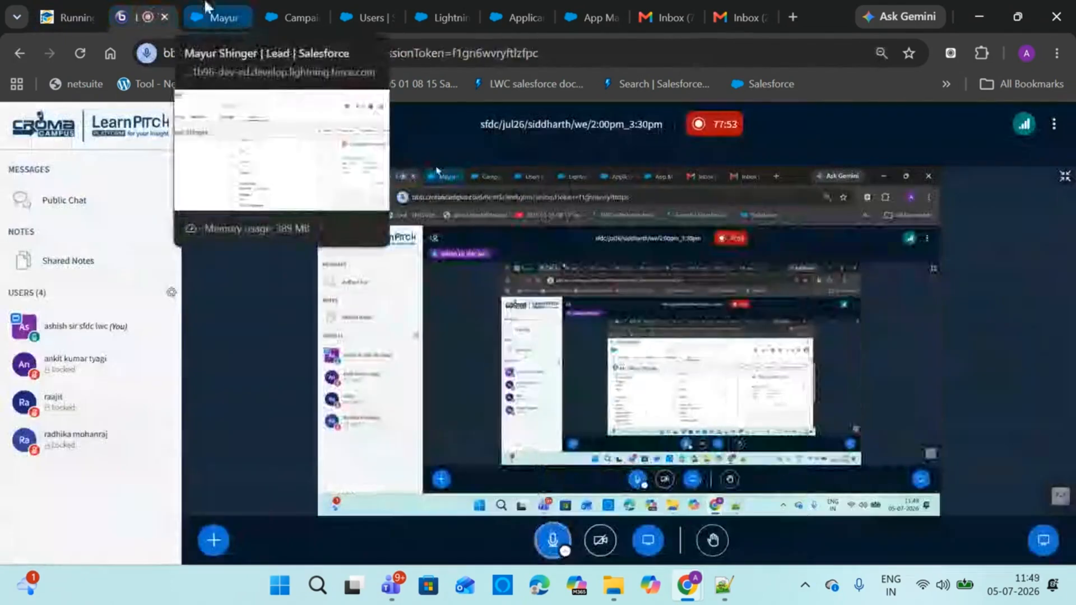
pyautogui.click(207, 9)
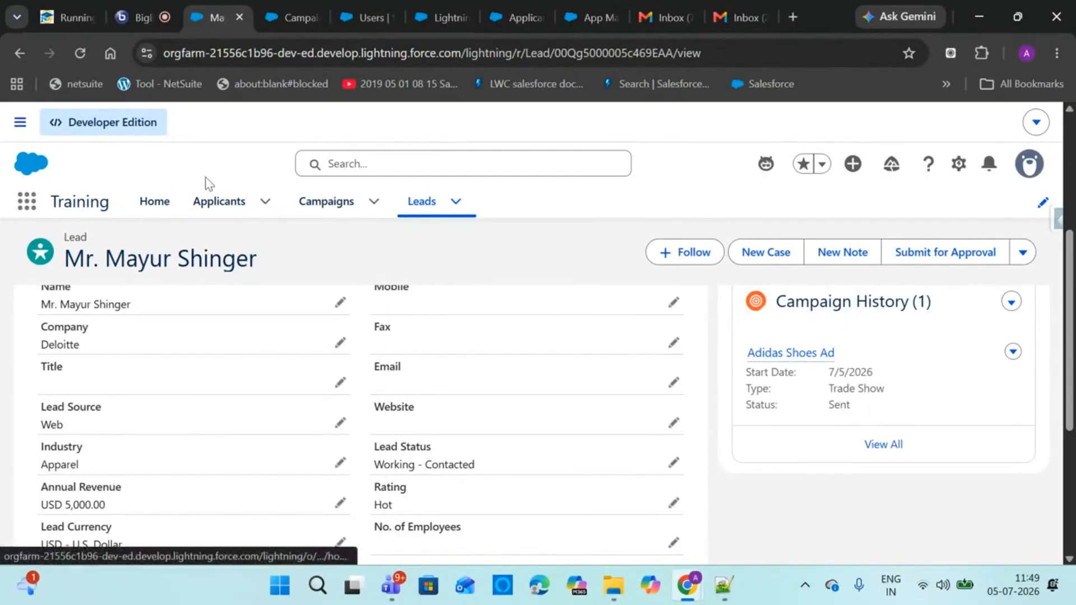
pyautogui.click(125, 6)
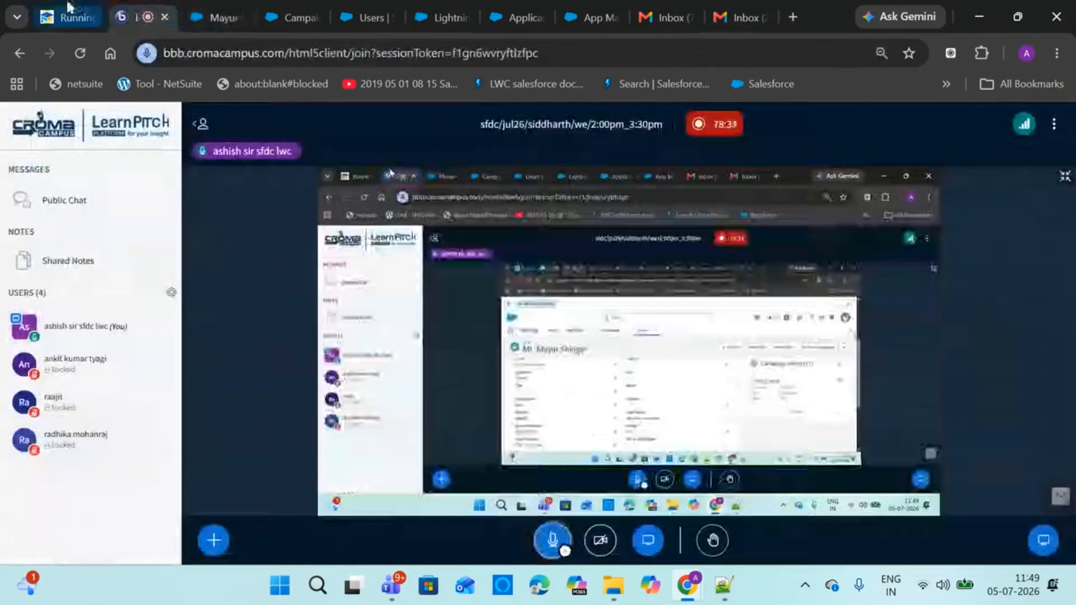
# Open Batch View for the SFDC/Jul26 weekend 10:30AM–12:00PM batch in LearnPitch
pyautogui.click(70, 14)
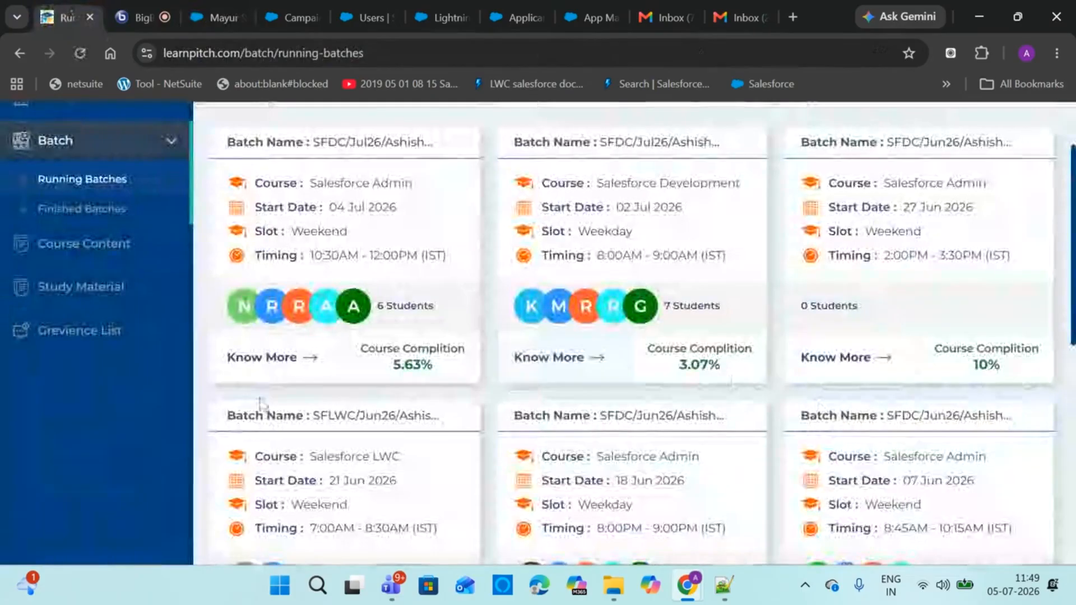
pyautogui.click(286, 374)
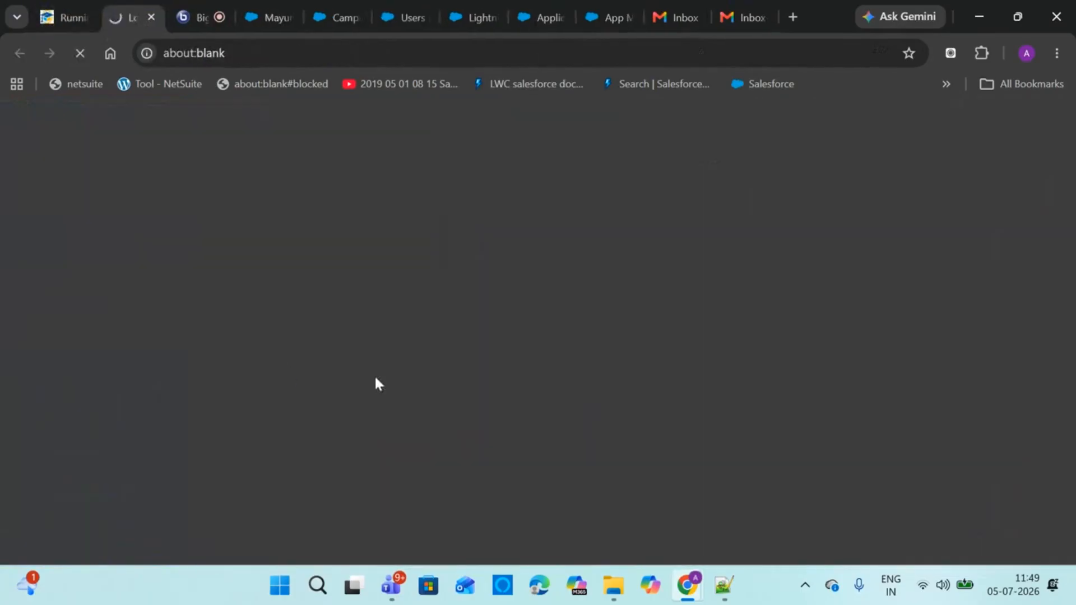
pyautogui.click(721, 584)
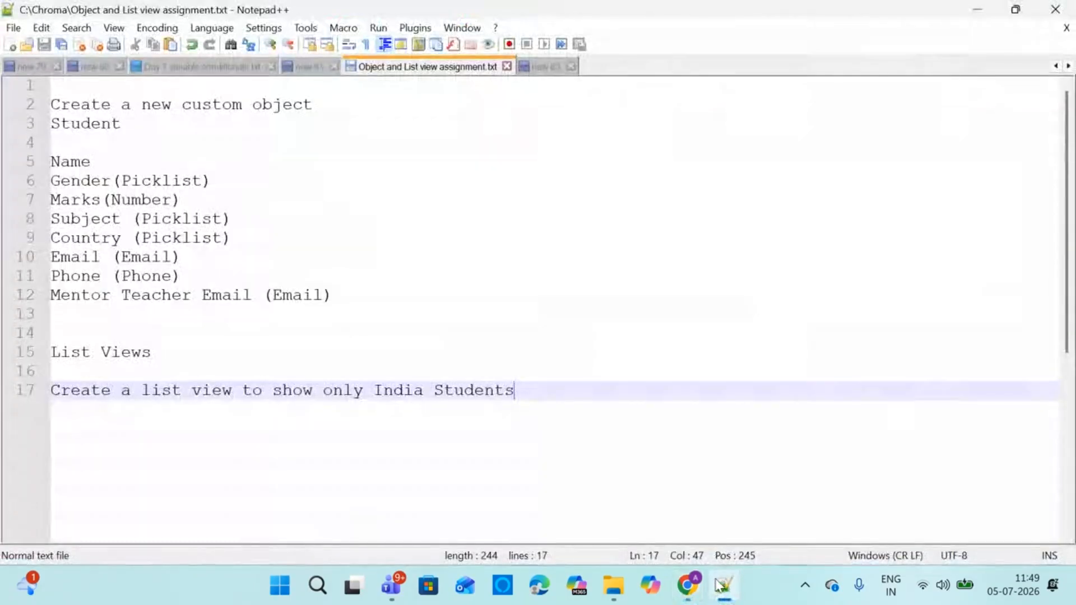
pyautogui.click(721, 584)
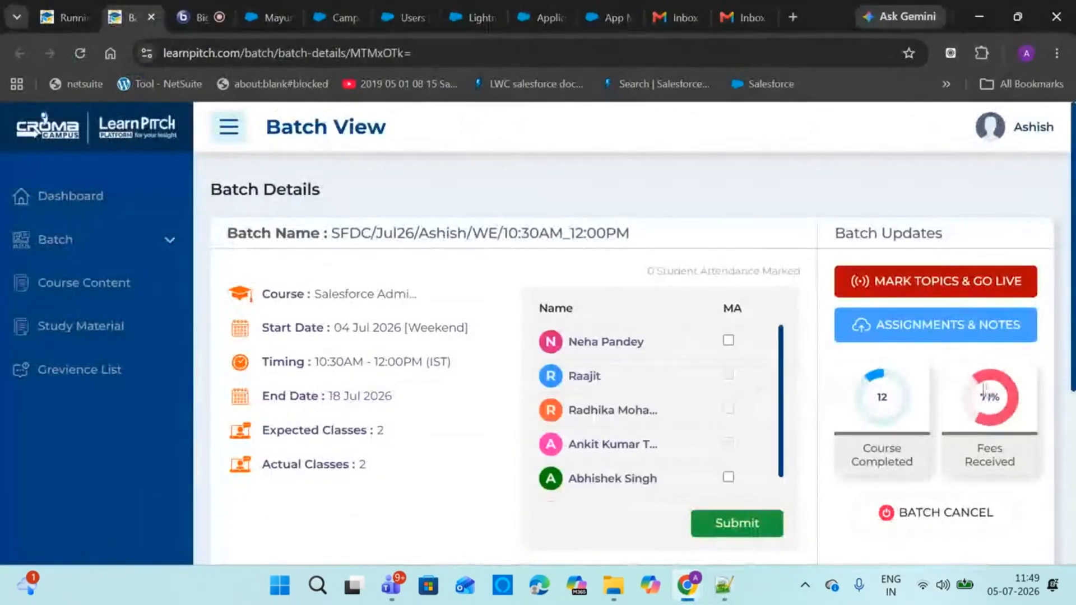
# Upload the Object and List view file from the Chroma folder as a batch assignment
pyautogui.click(933, 336)
pyautogui.click(447, 279)
pyautogui.click(420, 395)
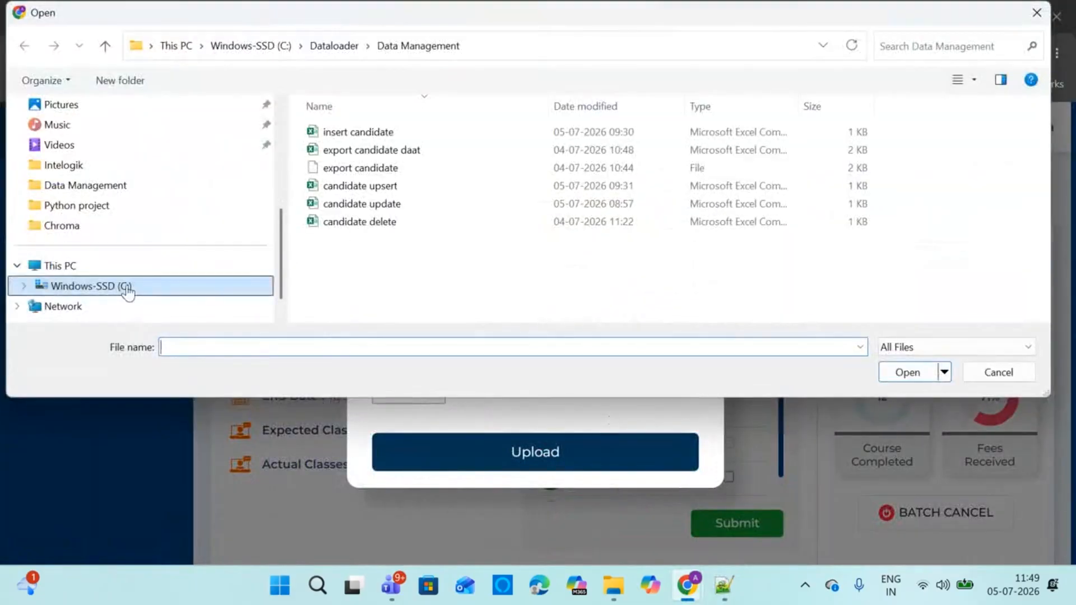
pyautogui.click(90, 226)
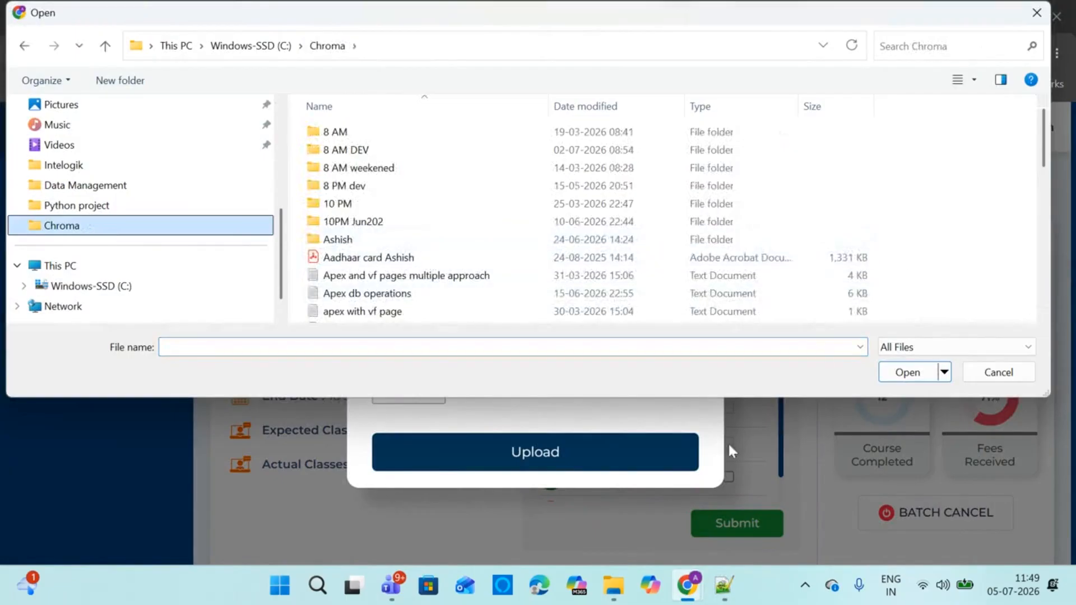
pyautogui.click(724, 589)
pyautogui.click(724, 594)
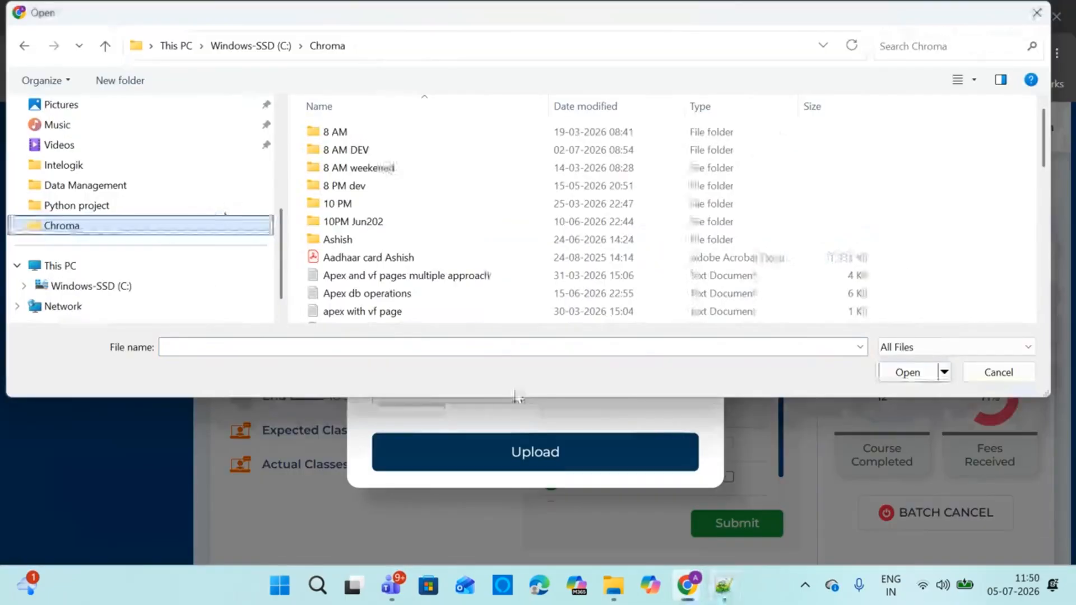
pyautogui.click(370, 282)
pyautogui.press('o')
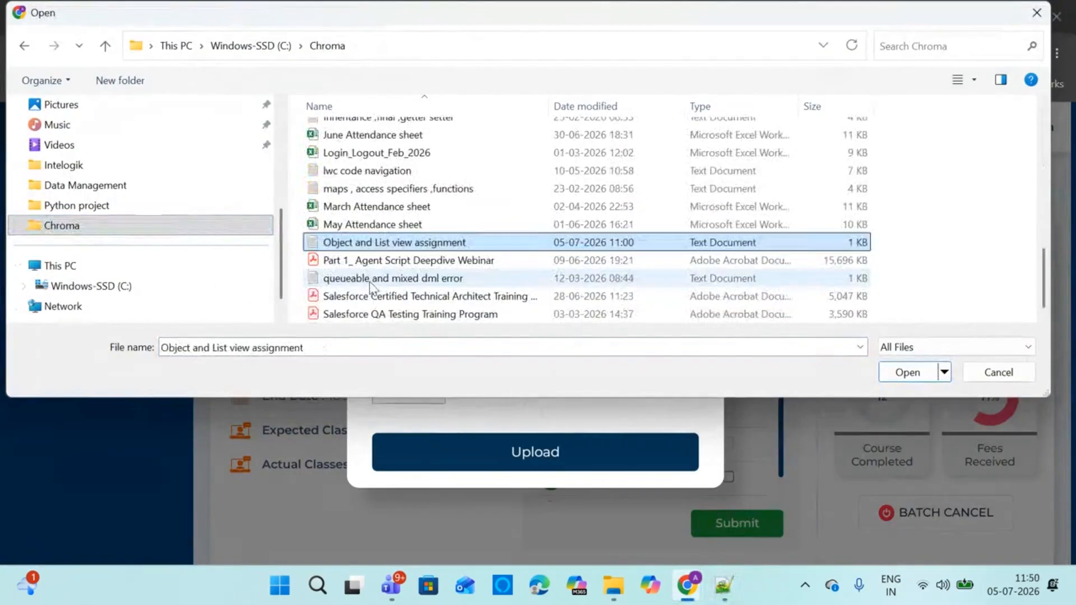
pyautogui.click(907, 372)
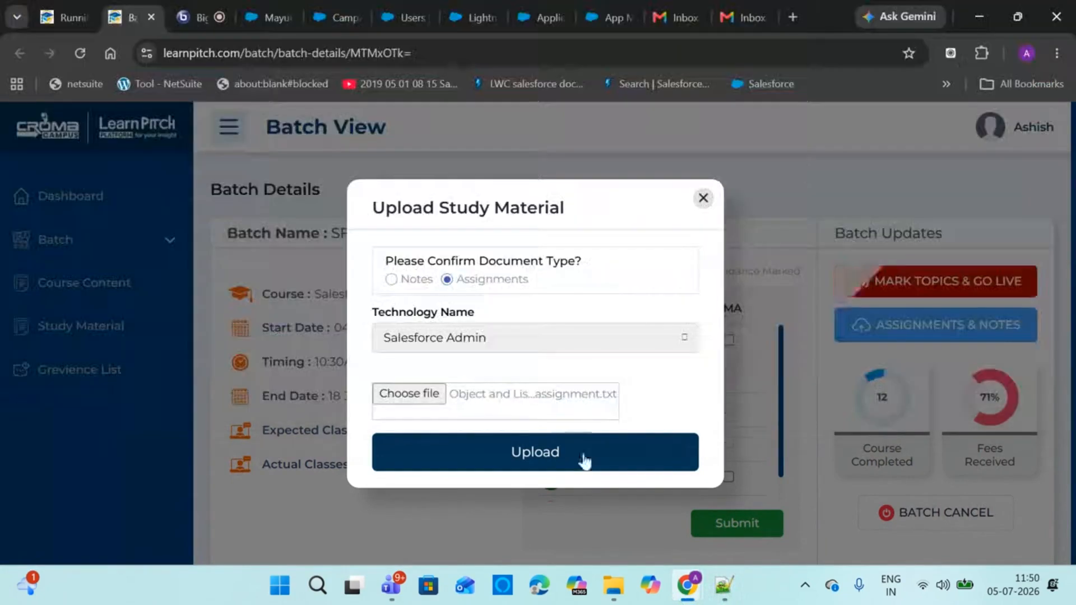
pyautogui.click(566, 454)
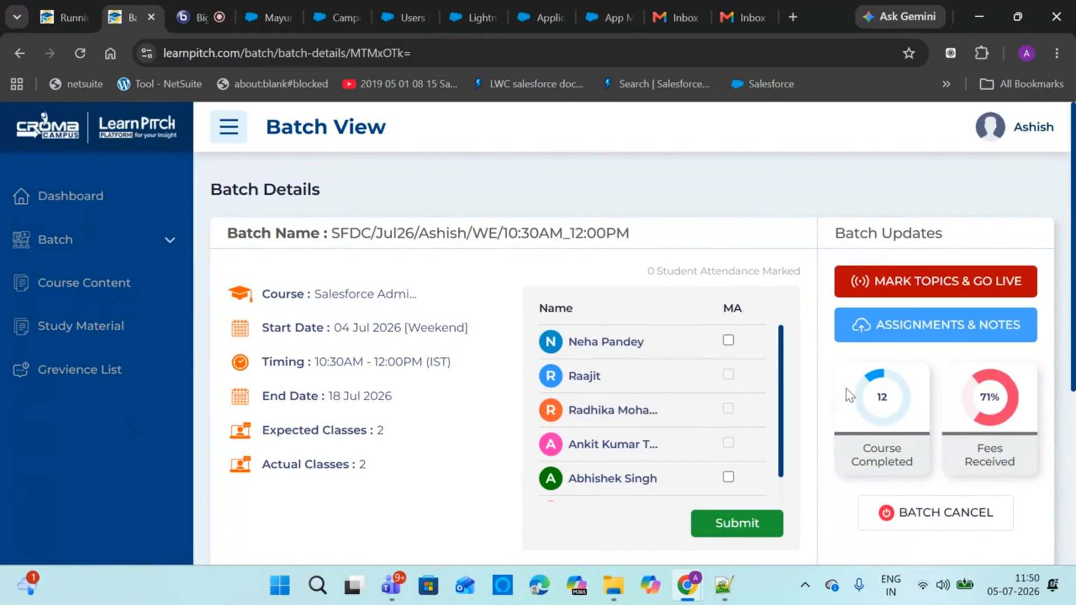
# Open the Assignments & Notes upload form and browse to C:\Intelogik
pyautogui.click(944, 324)
pyautogui.click(416, 393)
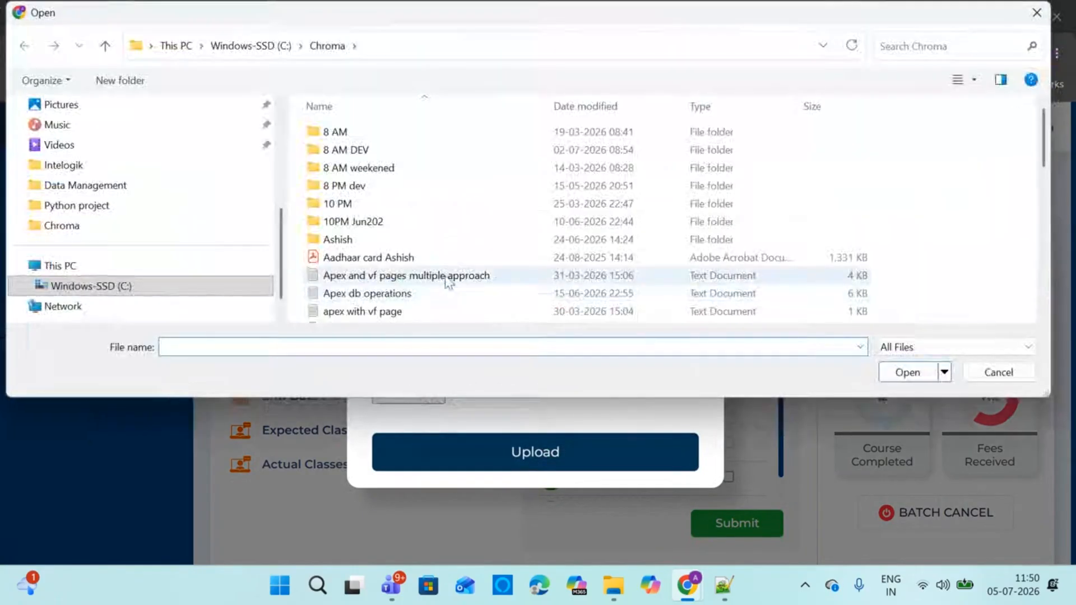
pyautogui.click(132, 277)
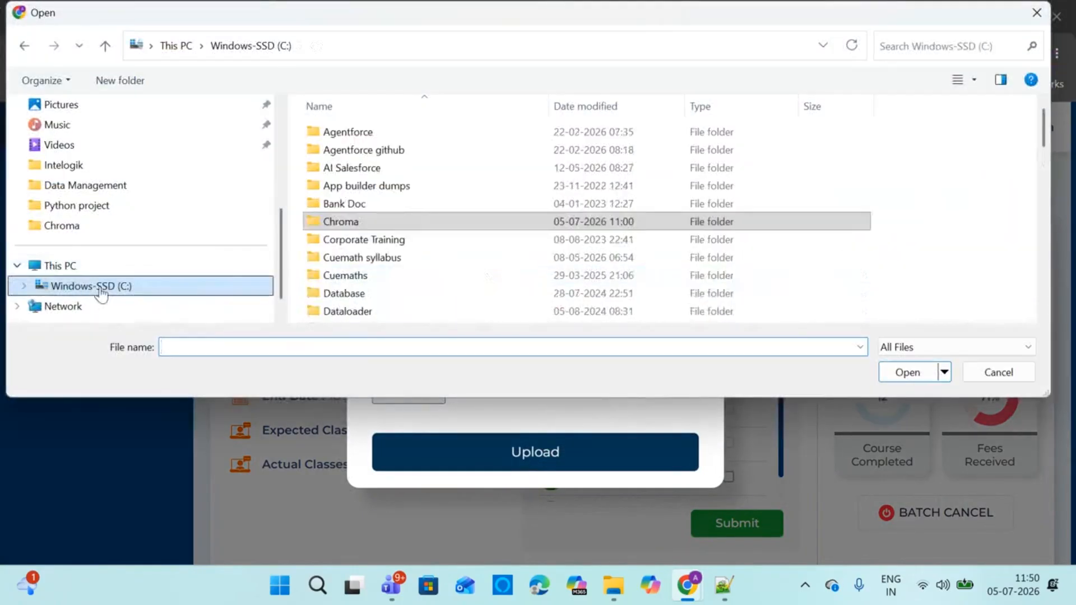
pyautogui.click(351, 187)
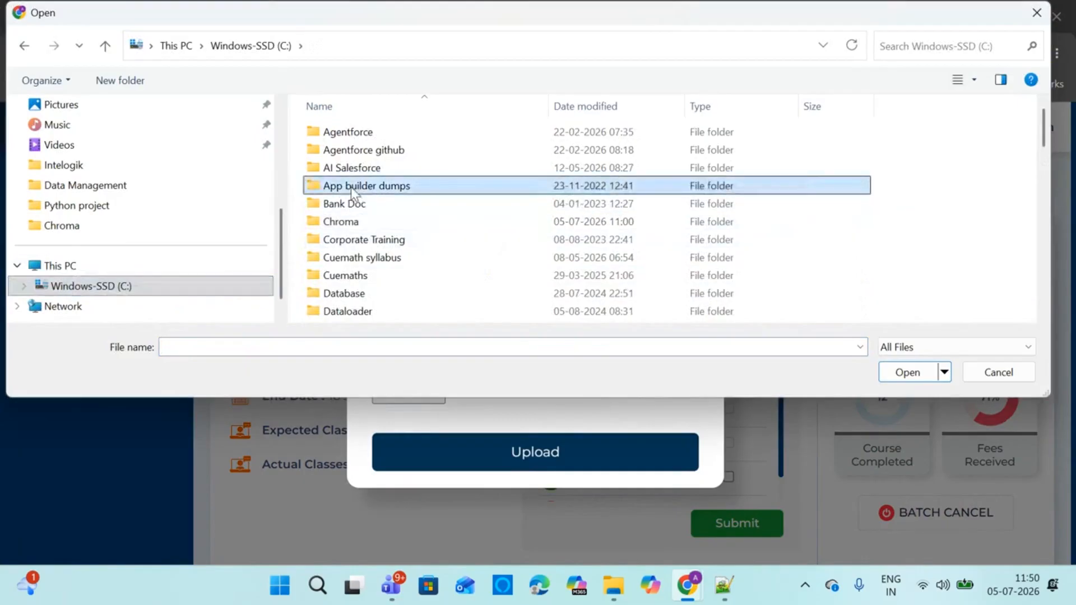
pyautogui.press('i')
pyautogui.press('Down')
pyautogui.press('Return')
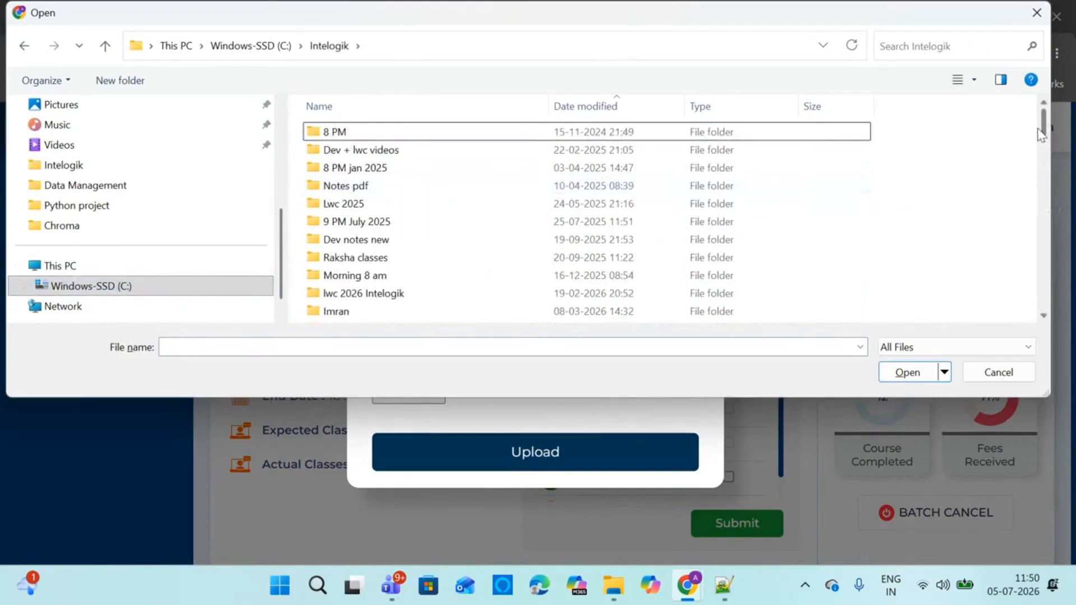
# Pick Objects.pdf from the Notes pdf folder and upload it as batch notes
pyautogui.moveTo(1047, 138)
pyautogui.mouseDown()
pyautogui.moveTo(1046, 171)
pyautogui.moveTo(1045, 151)
pyautogui.mouseUp()
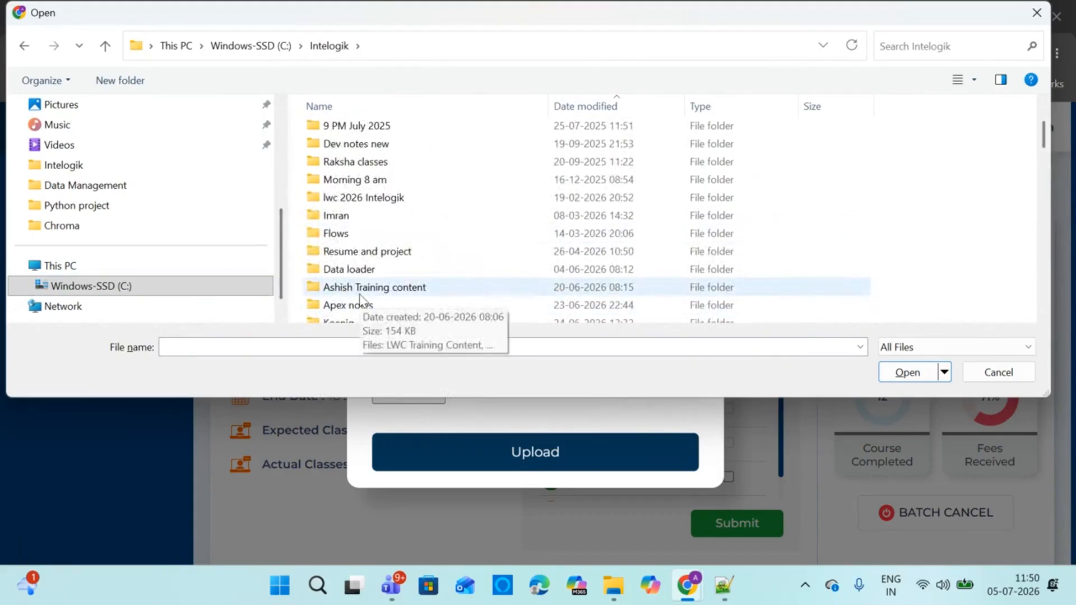
pyautogui.click(369, 211)
pyautogui.press('n')
pyautogui.press('n')
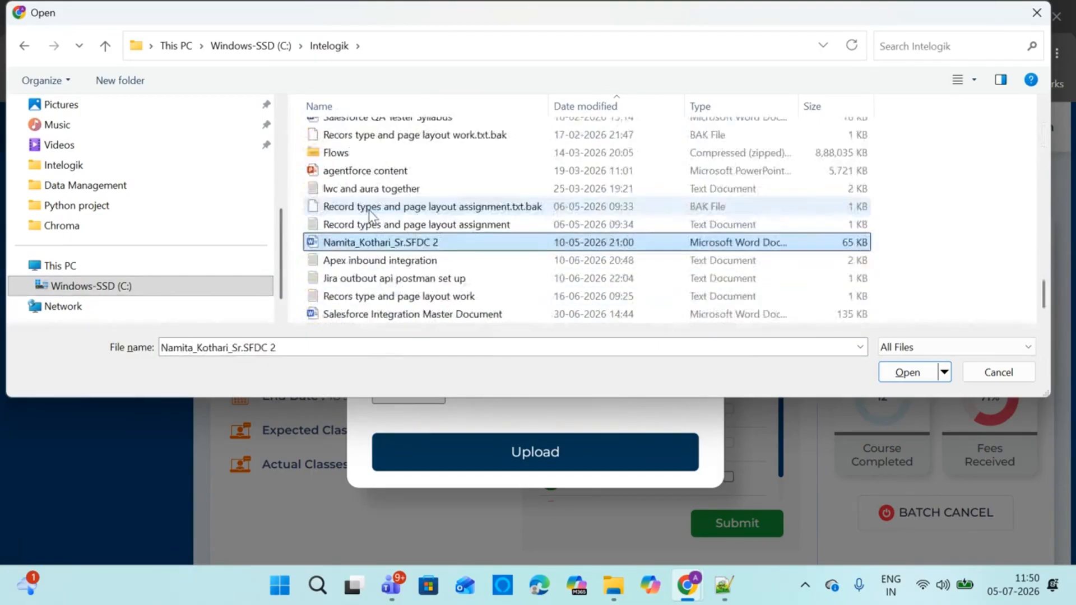
pyautogui.doubleClick(363, 133)
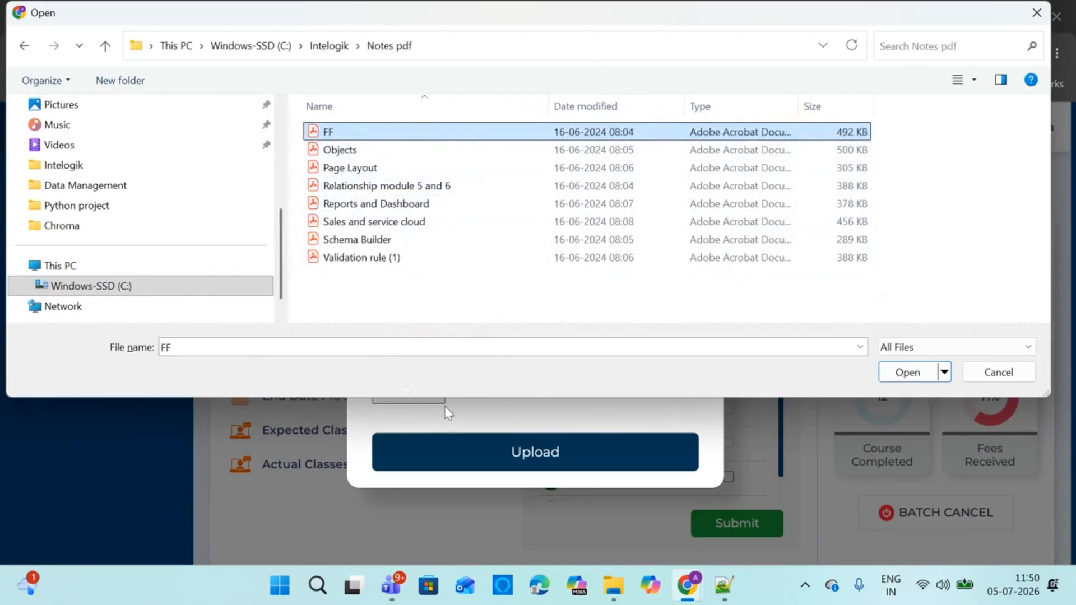
pyautogui.click(350, 153)
pyautogui.click(904, 372)
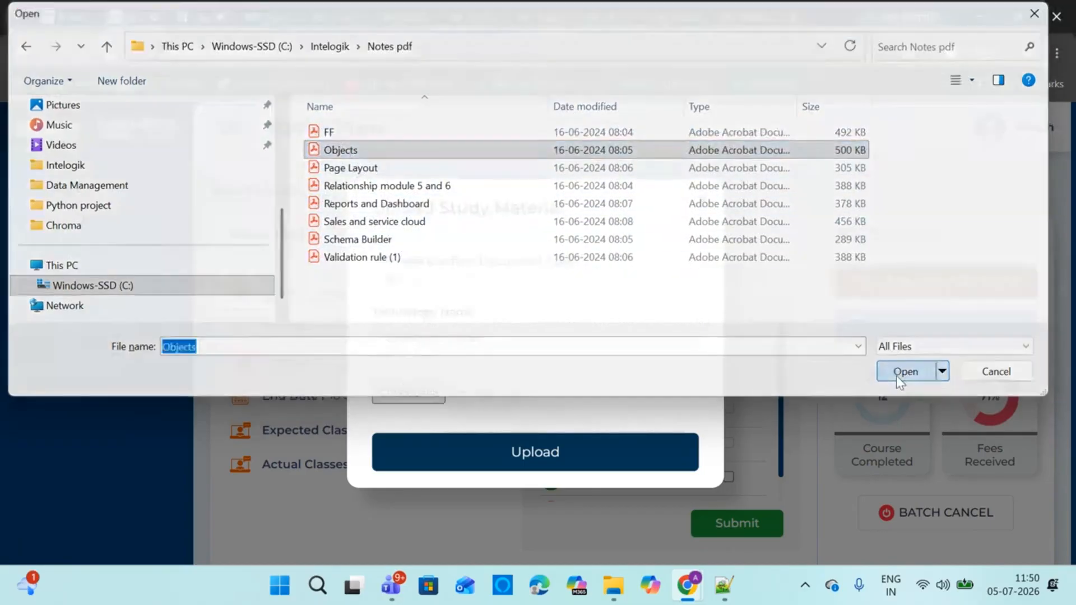
pyautogui.click(529, 462)
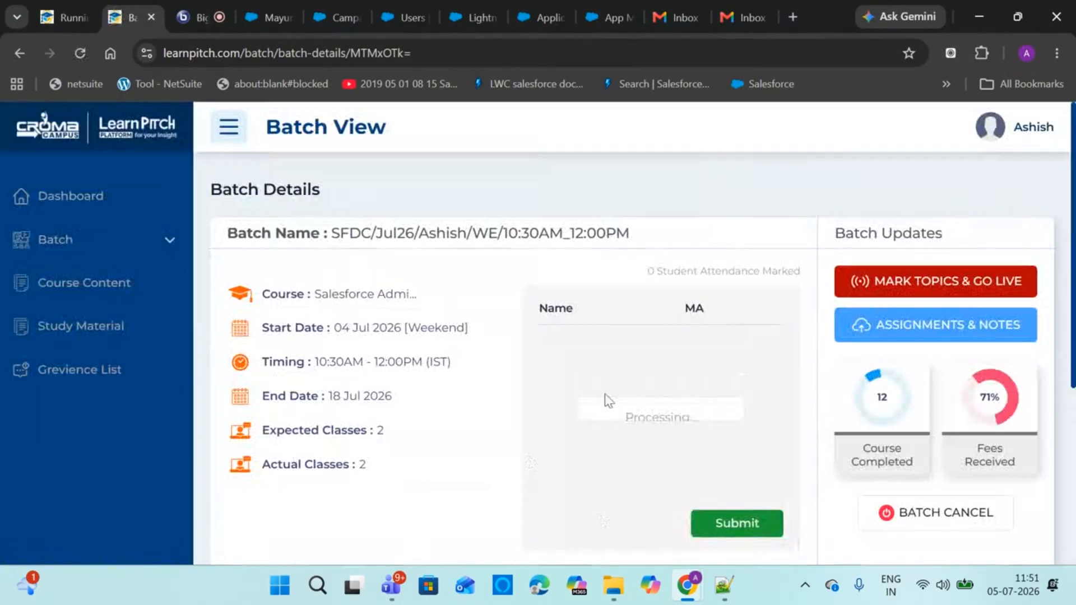
pyautogui.click(335, 16)
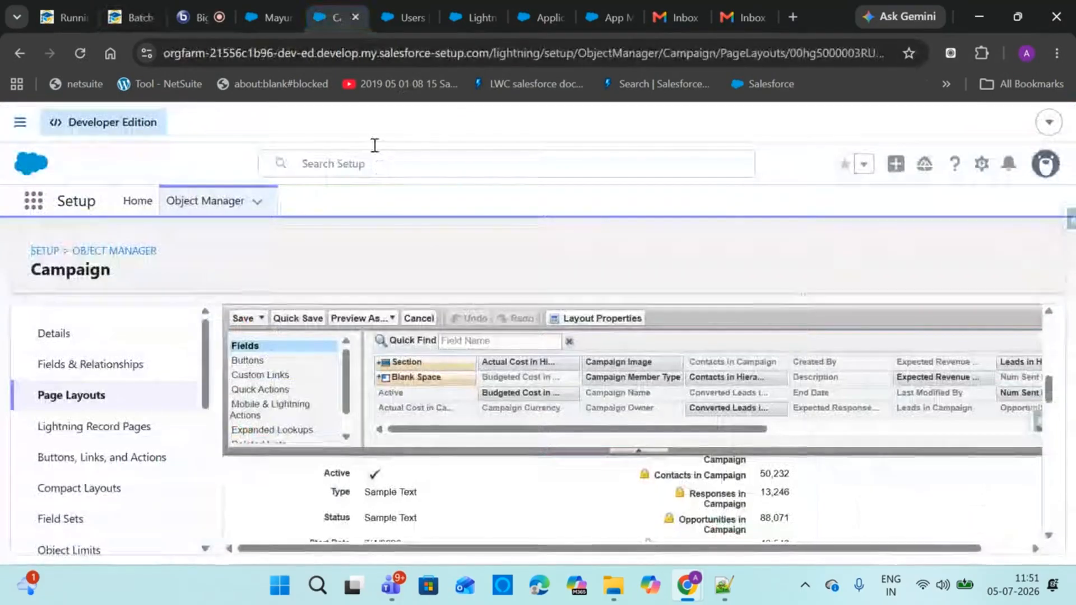
# From the lead record, open Salesforce Inspector's Data Import in a new tab, then close it and the Inspector panel
pyautogui.click(272, 18)
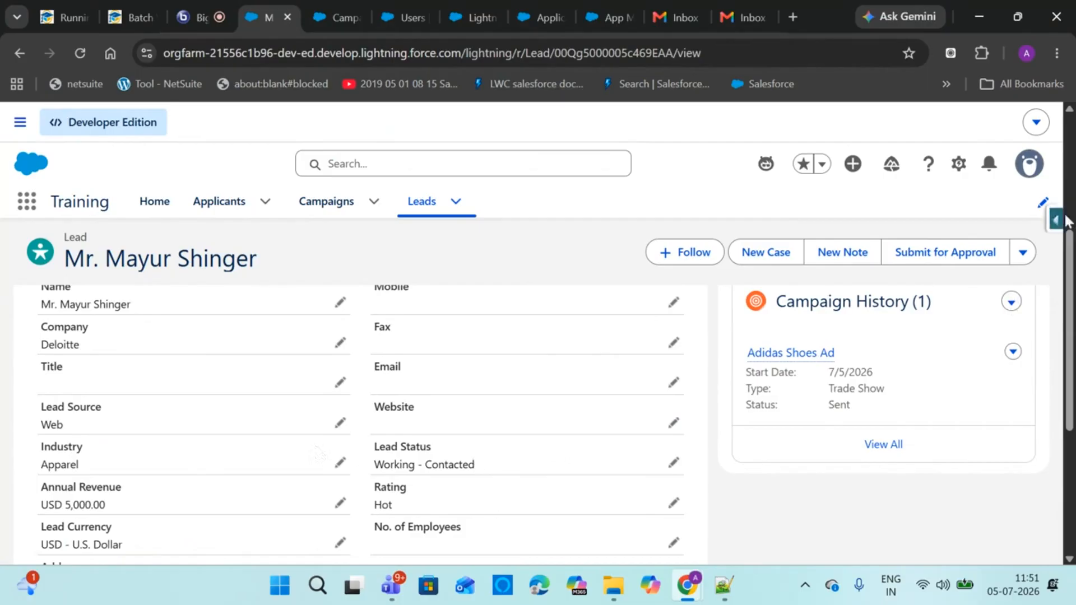
pyautogui.scroll(5, 1058, 223)
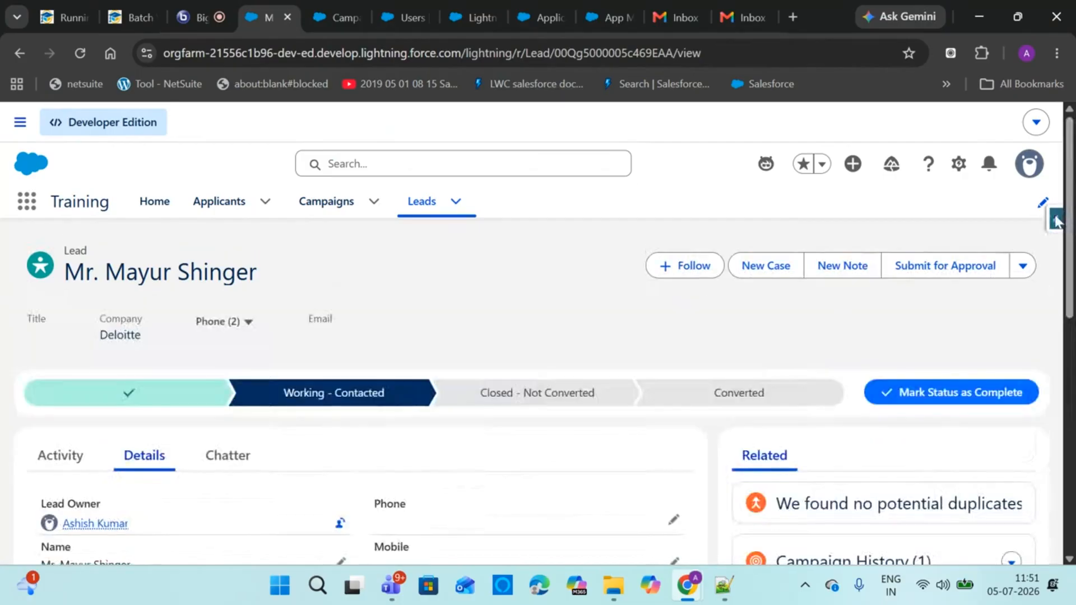
pyautogui.click(1056, 222)
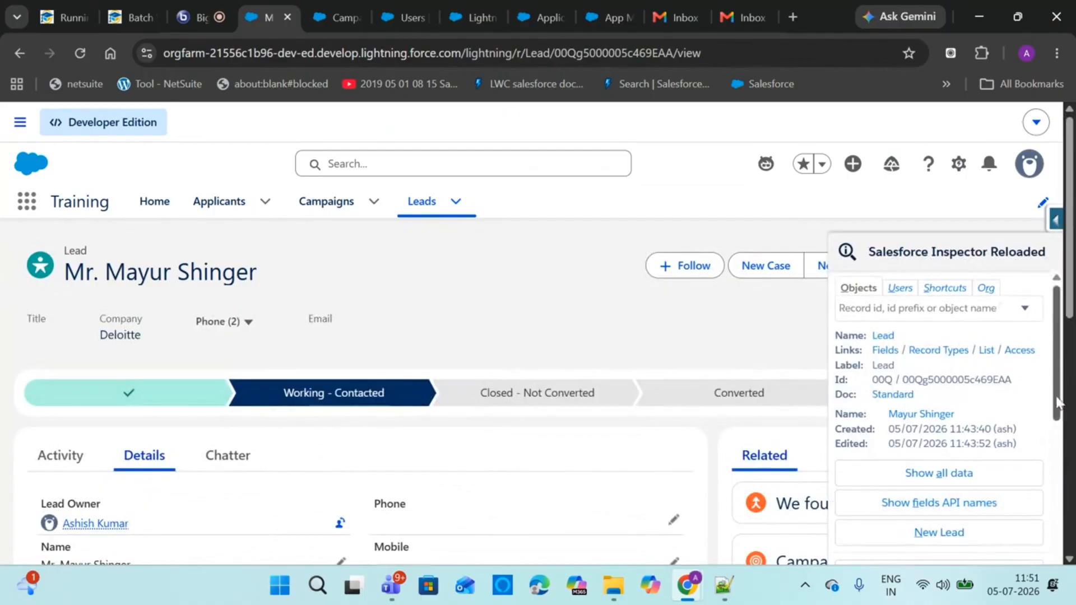
pyautogui.scroll(-3, 1056, 403)
pyautogui.rightClick(948, 470)
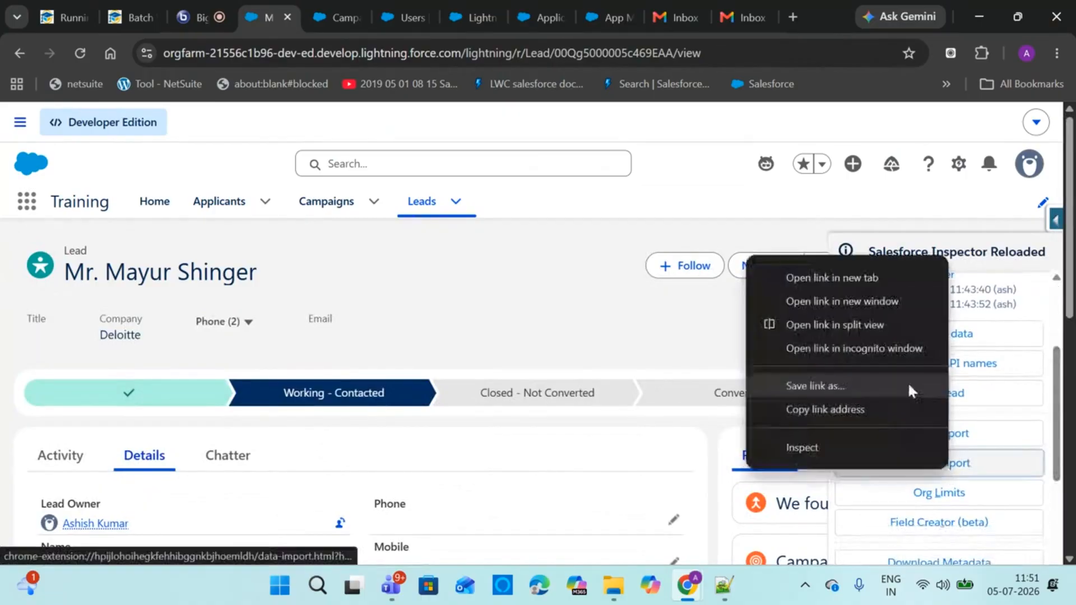
pyautogui.click(835, 275)
pyautogui.click(333, 7)
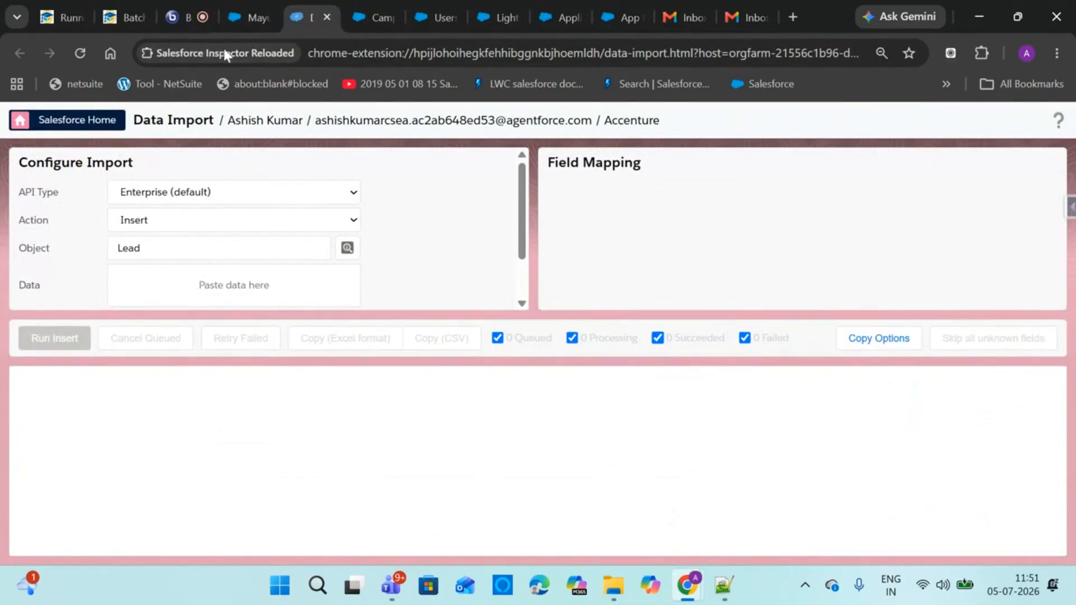
pyautogui.click(328, 16)
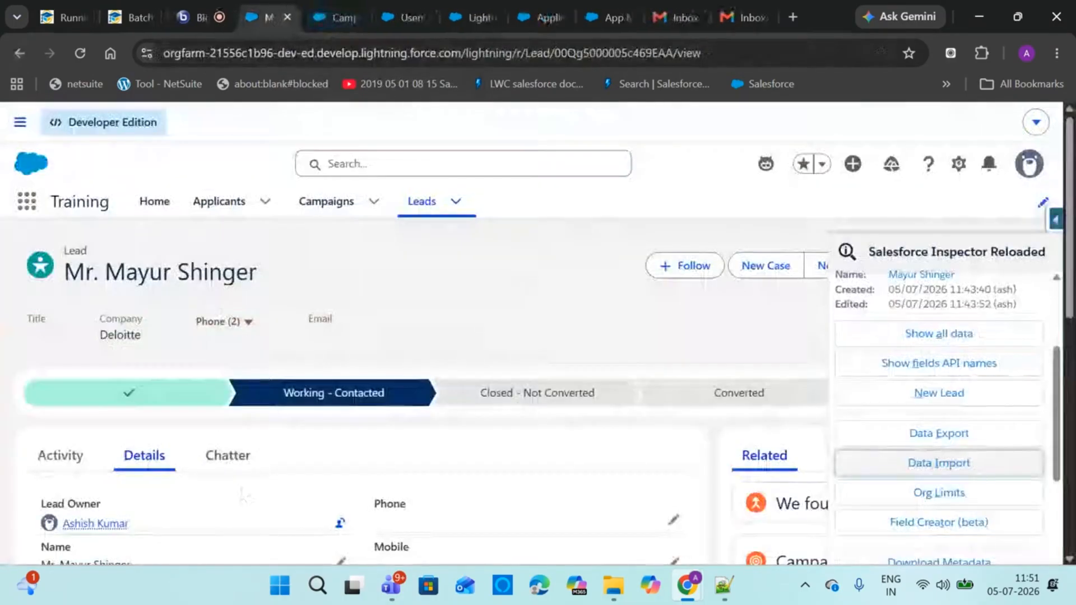
pyautogui.click(512, 330)
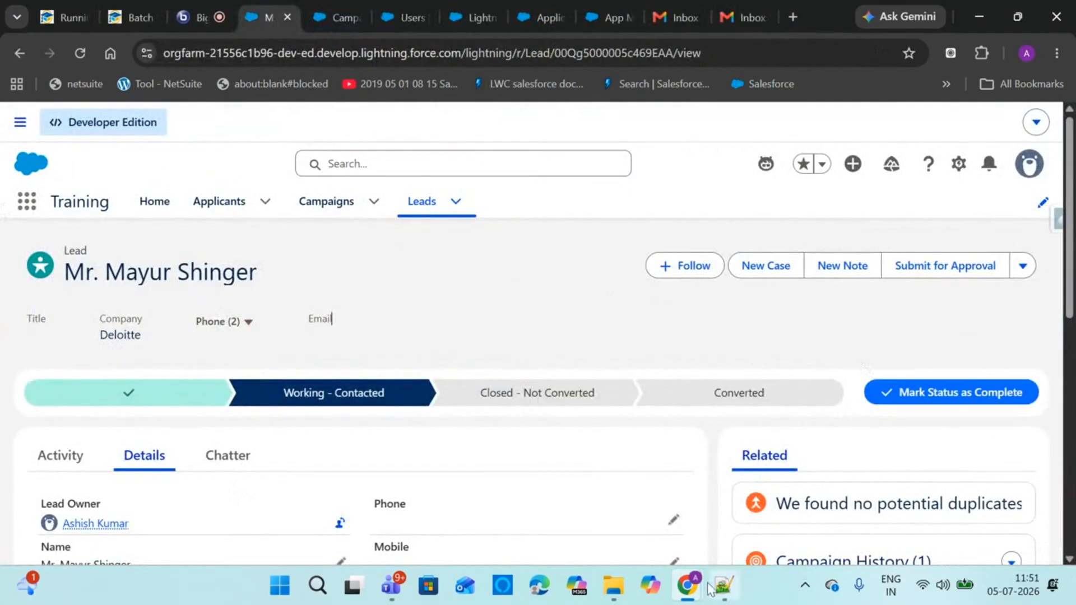
pyautogui.click(723, 586)
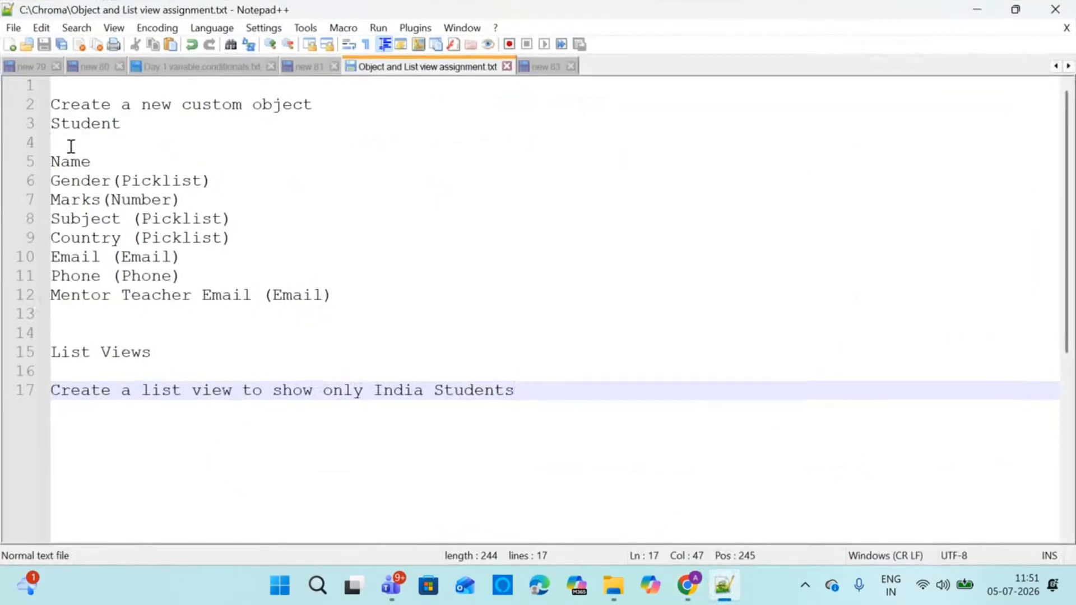
pyautogui.moveTo(71, 146); pyautogui.dragTo(217, 316)
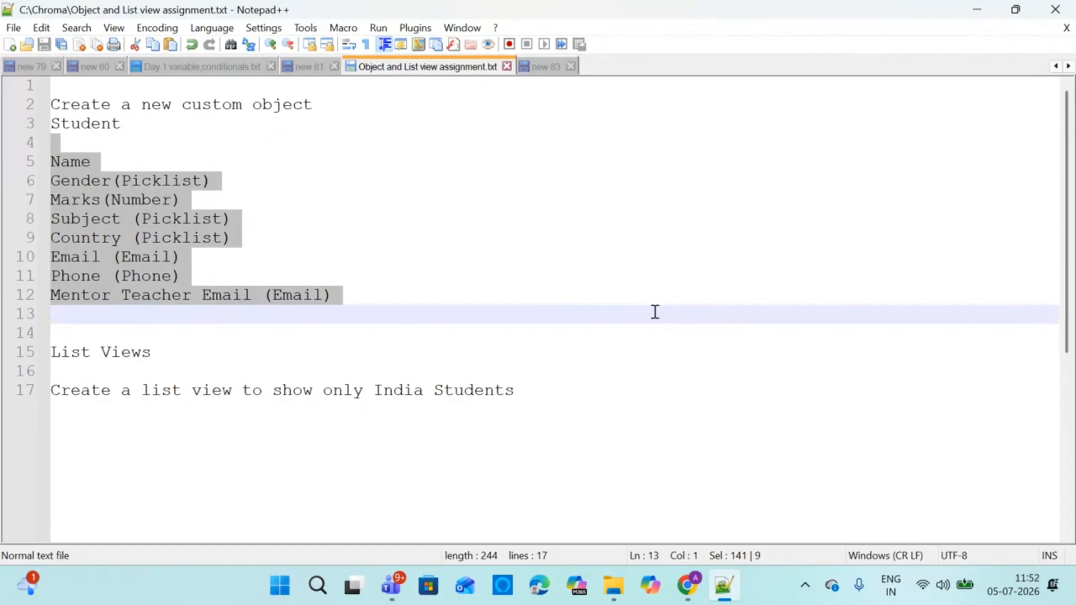
pyautogui.moveTo(688, 585)
pyautogui.click(504, 505)
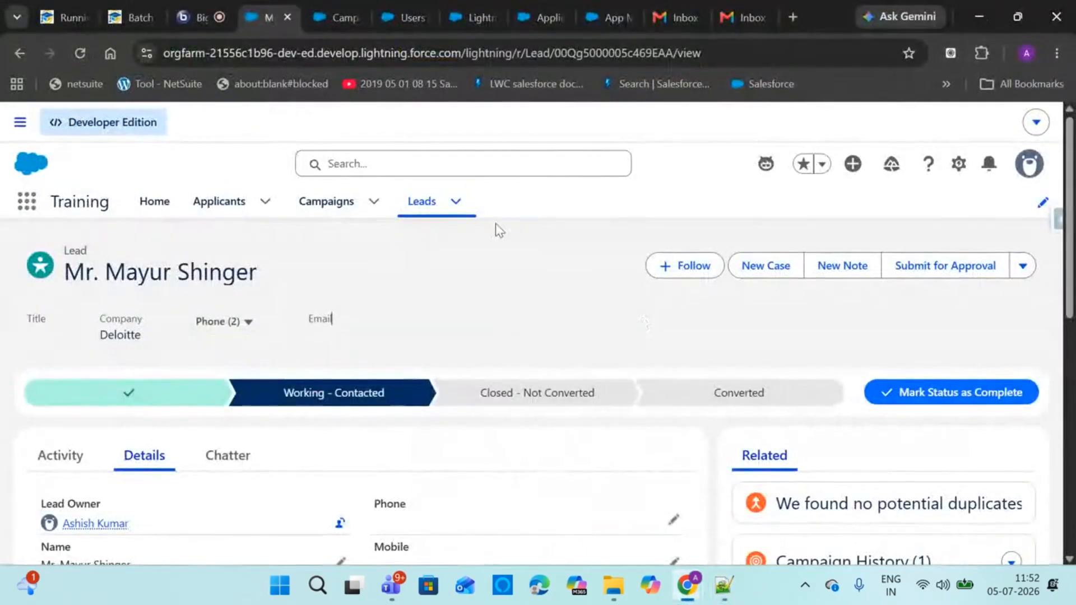
pyautogui.click(130, 17)
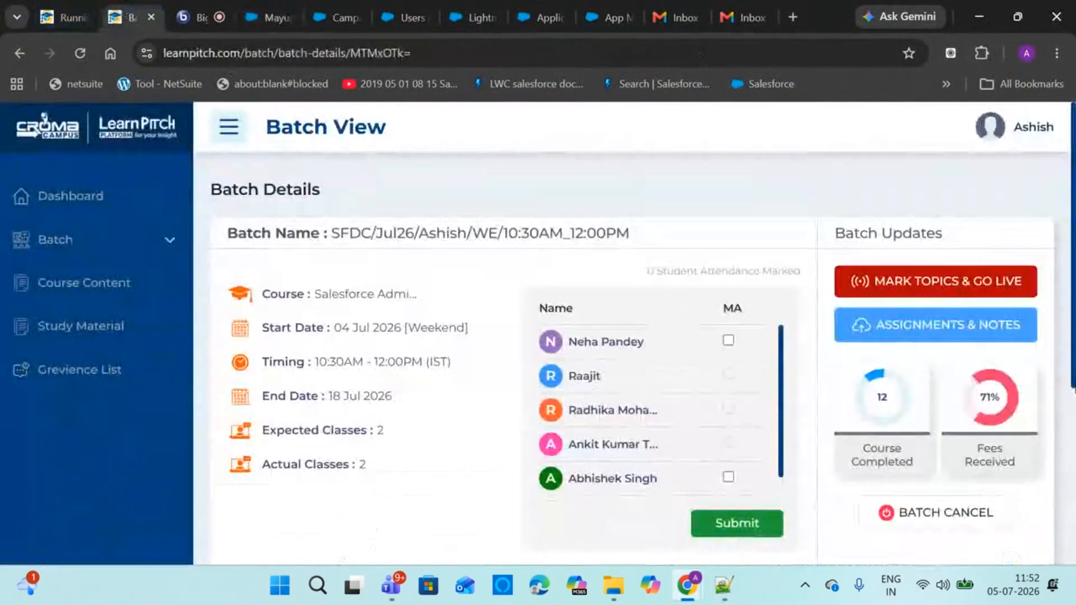
# Confirm the batch's Class Details list the assignment file and Objects PDF, then rejoin the live class
pyautogui.scroll(-4, 702, 461)
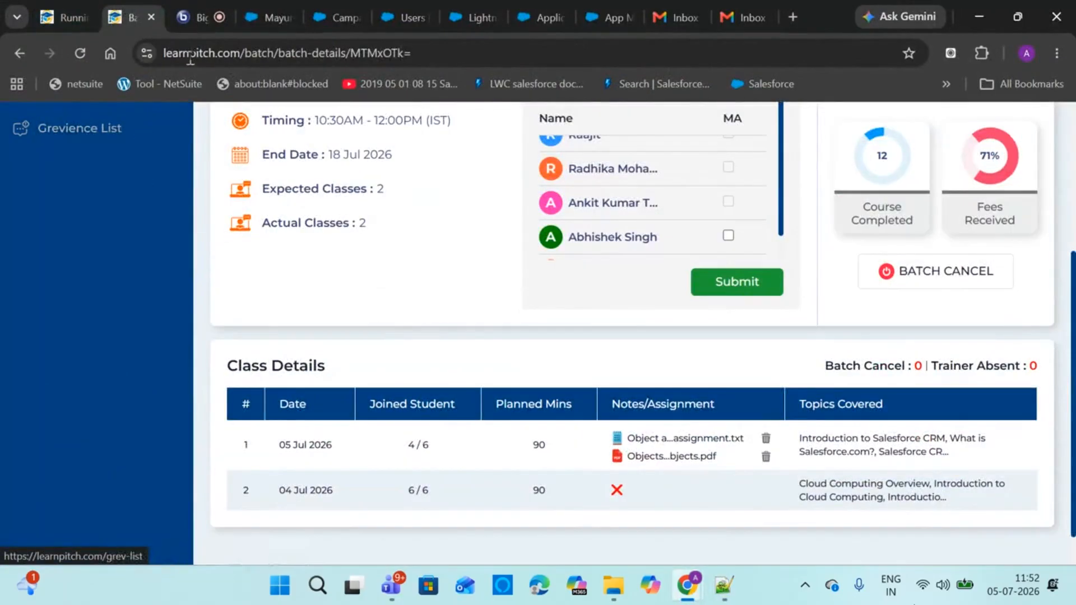
pyautogui.click(201, 5)
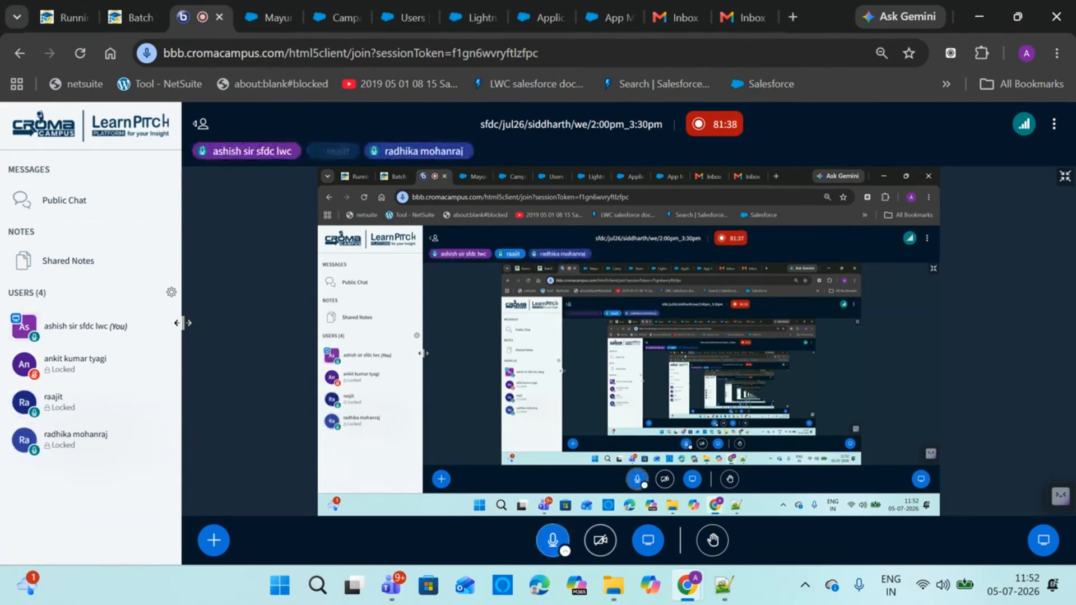
pyautogui.click(134, 18)
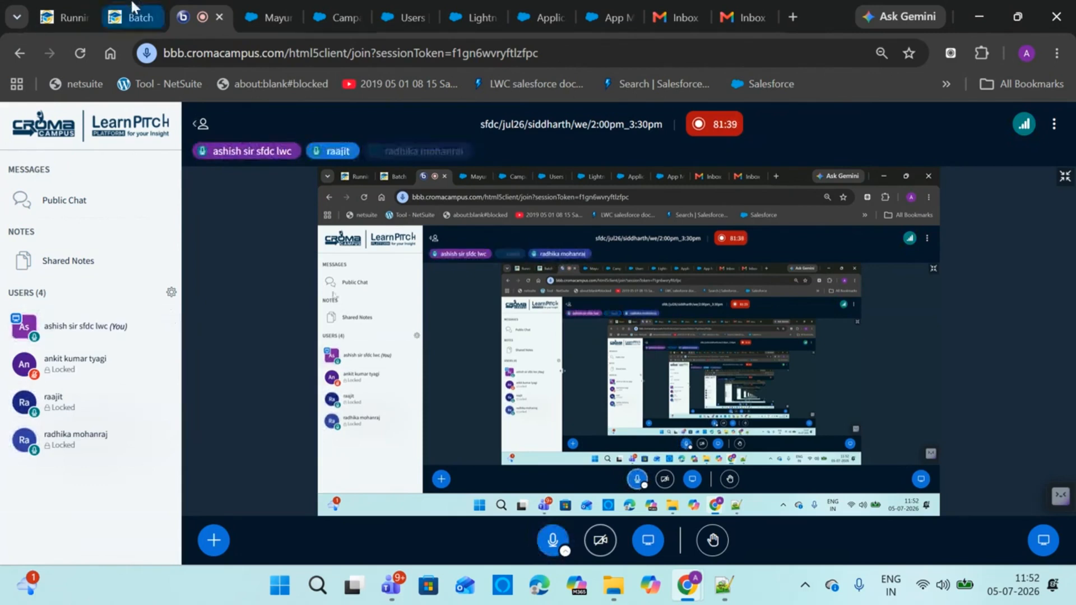
pyautogui.scroll(5, 379, 283)
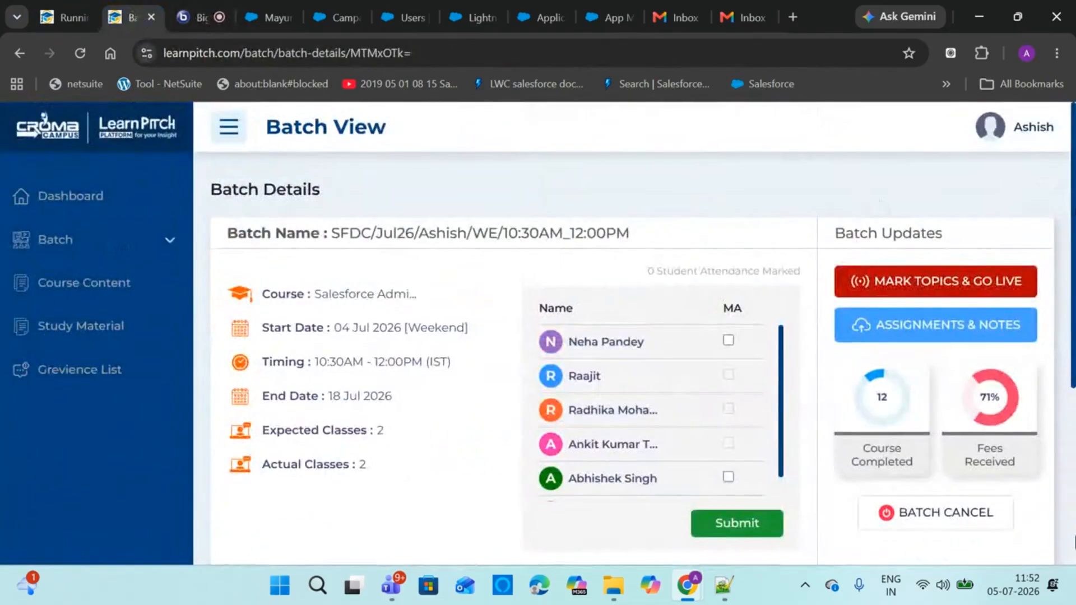
pyautogui.click(203, 6)
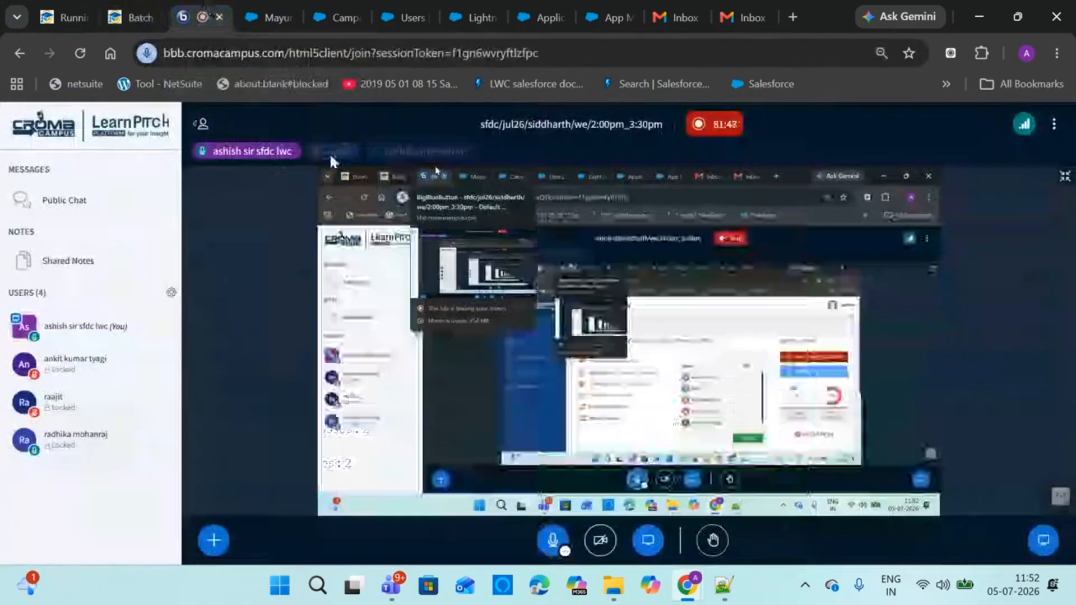